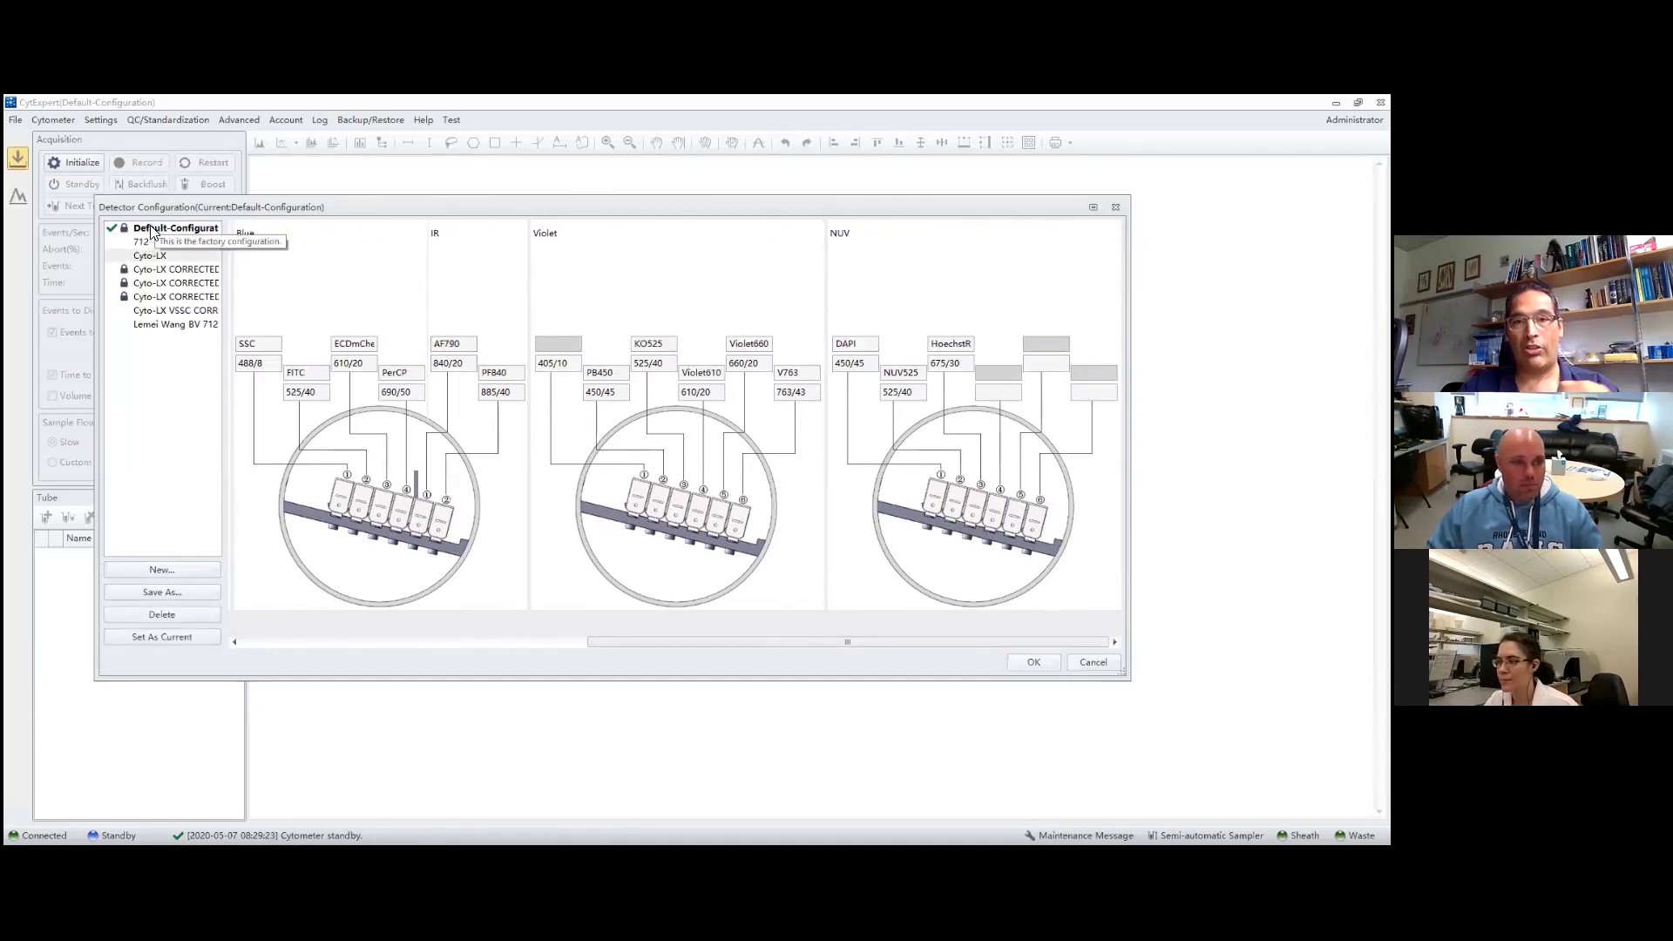
- Open the Cyto-LX VSSC CORRECTED detector configuration for editing
{"action": "left_click", "coordinate": [166, 312]}
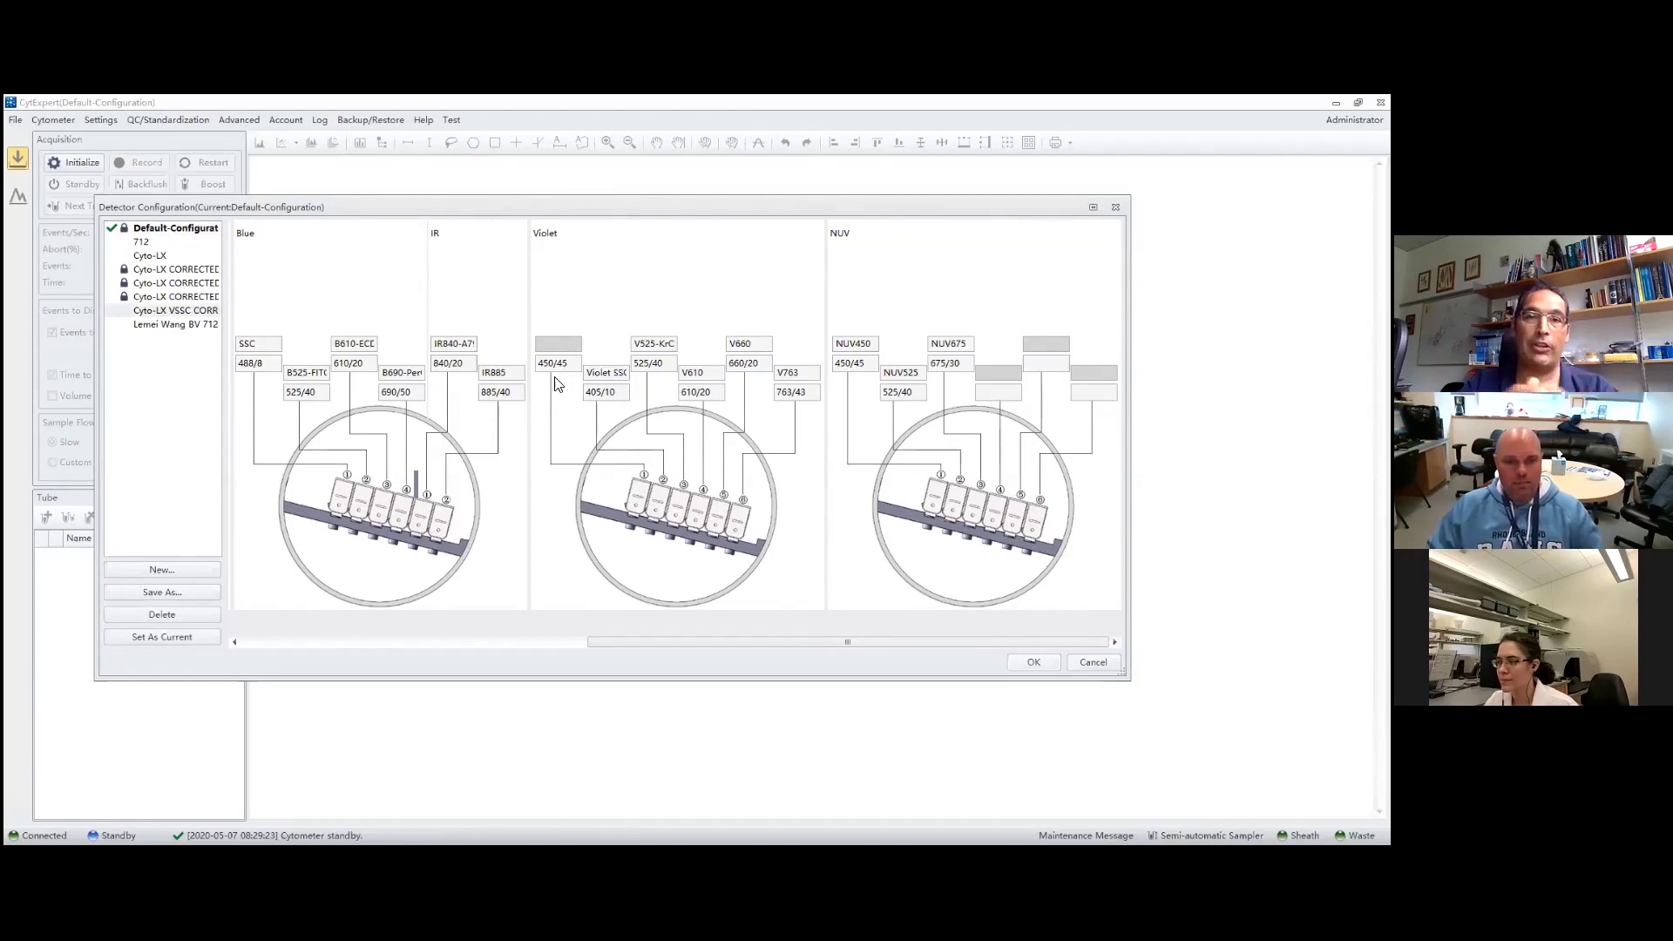
{"action": "left_click", "coordinate": [183, 568]}
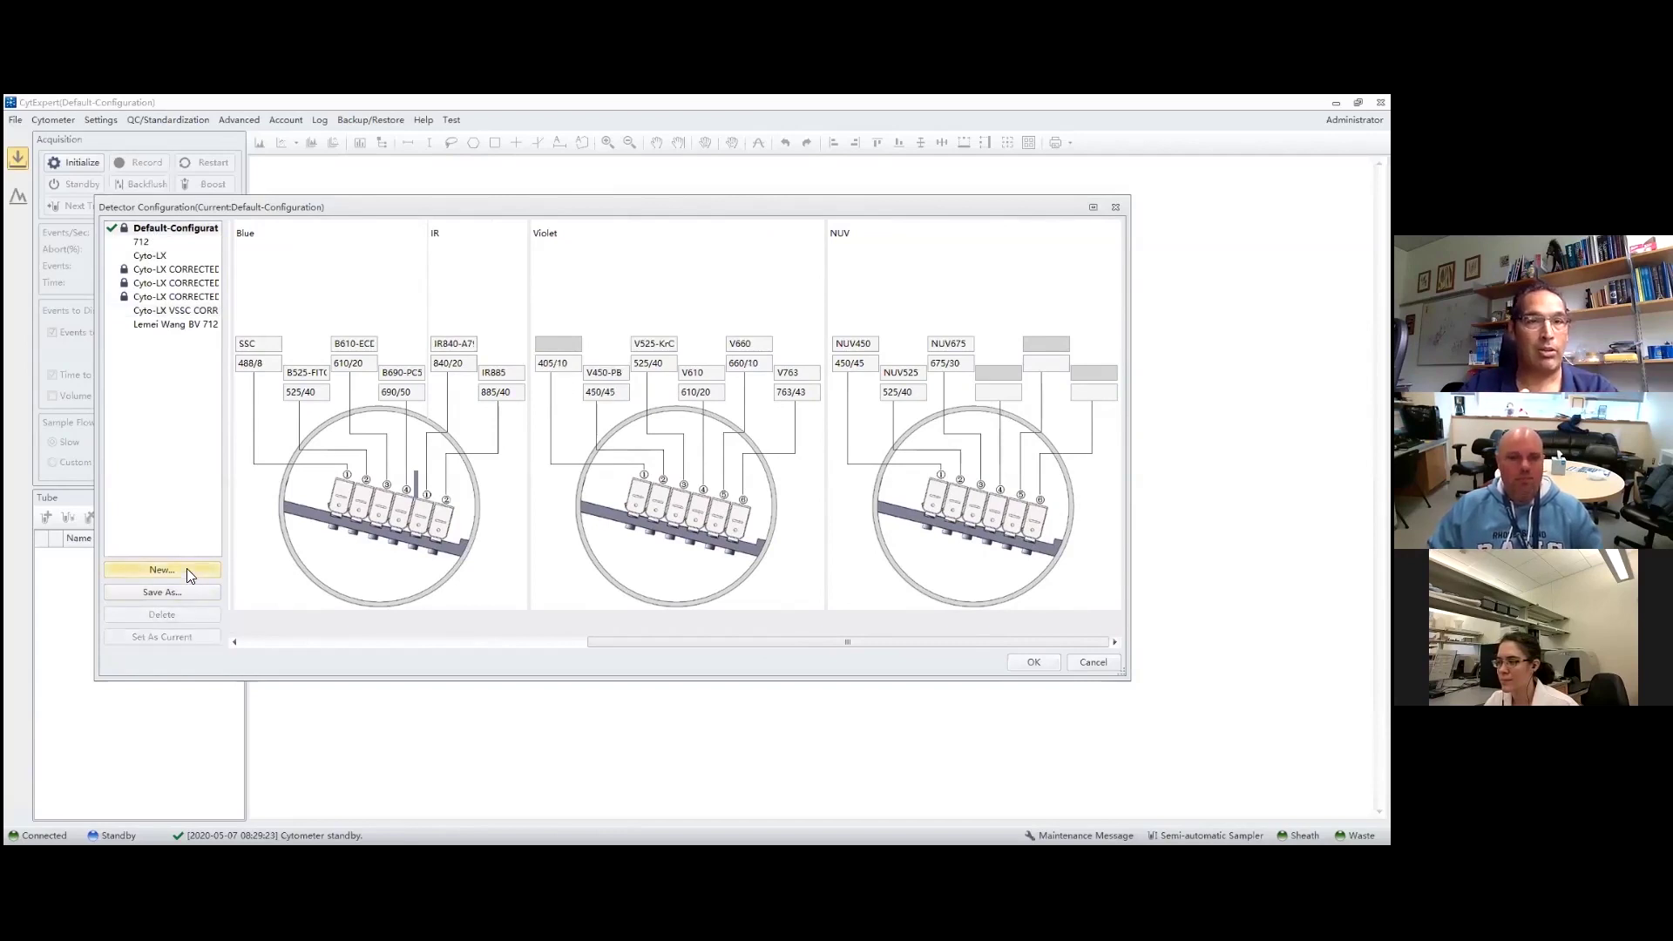
{"action": "left_click", "coordinate": [158, 316]}
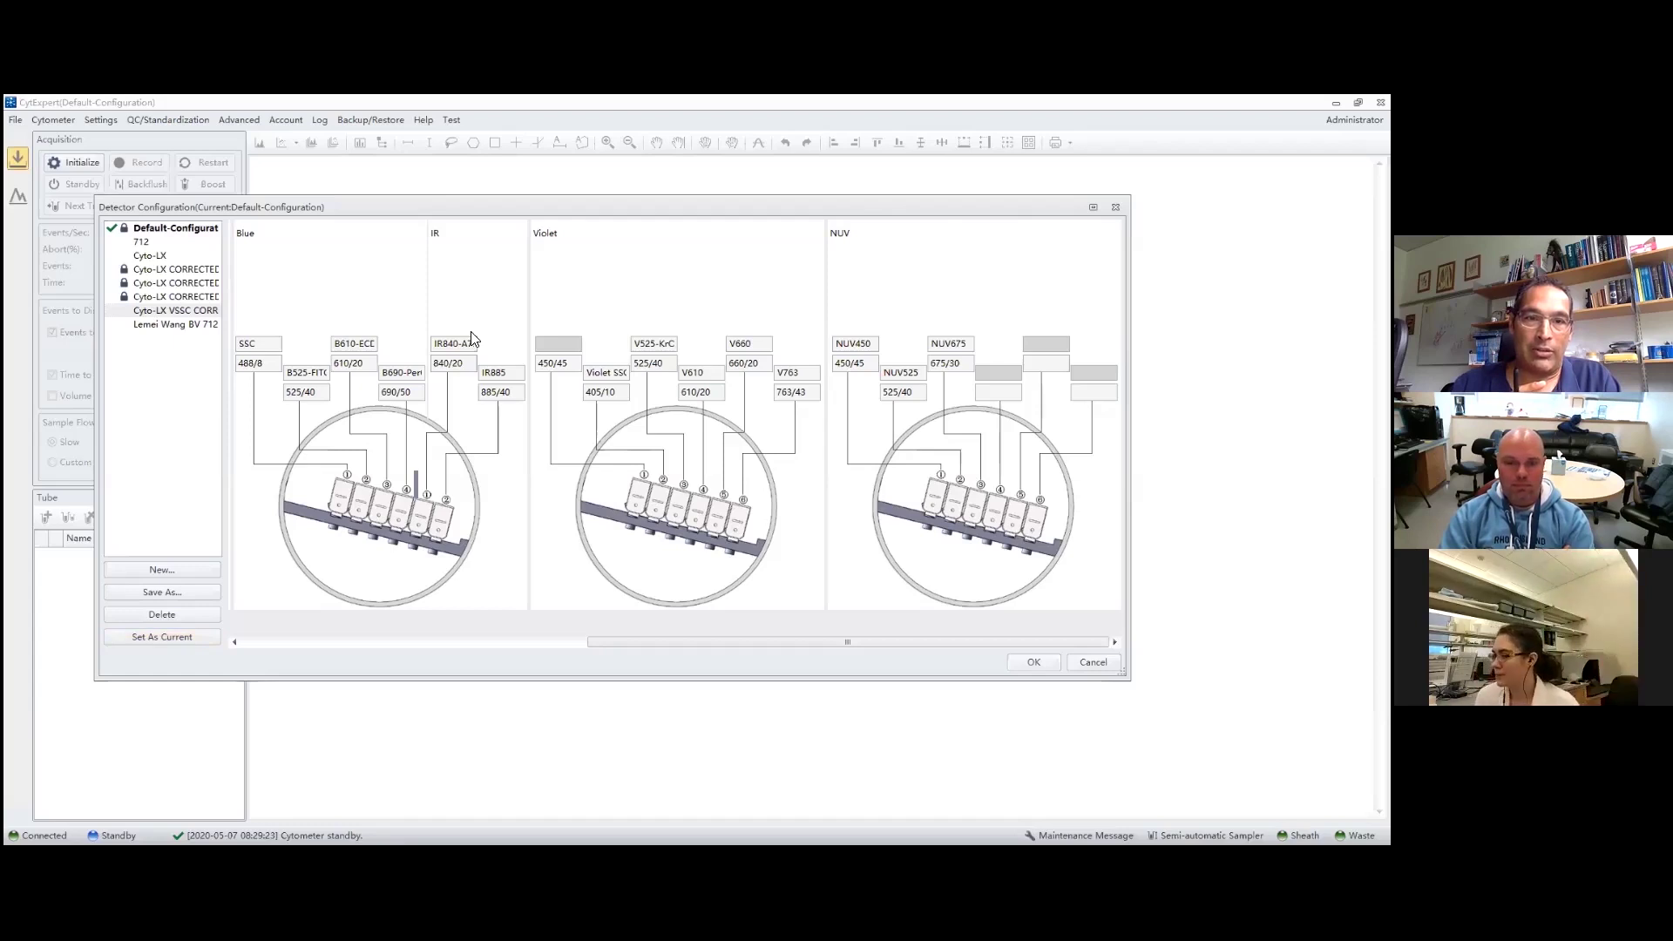
{"action": "left_click_drag", "start_coordinate": [690, 644], "coordinate": [344, 643]}
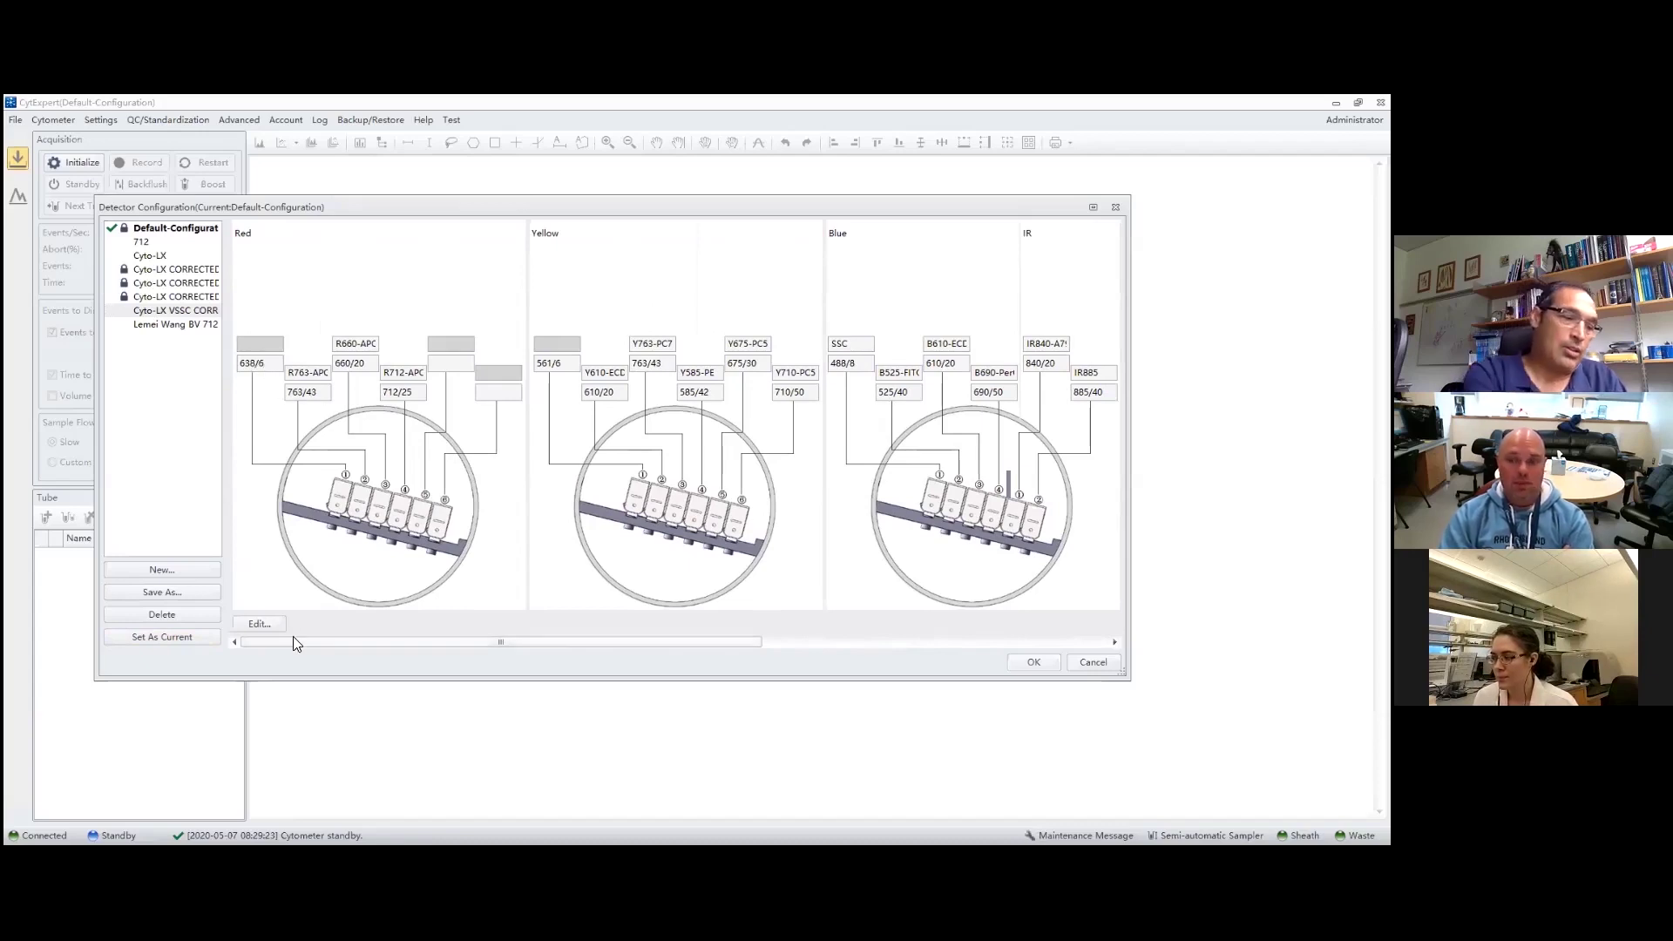
{"action": "left_click", "coordinate": [259, 624]}
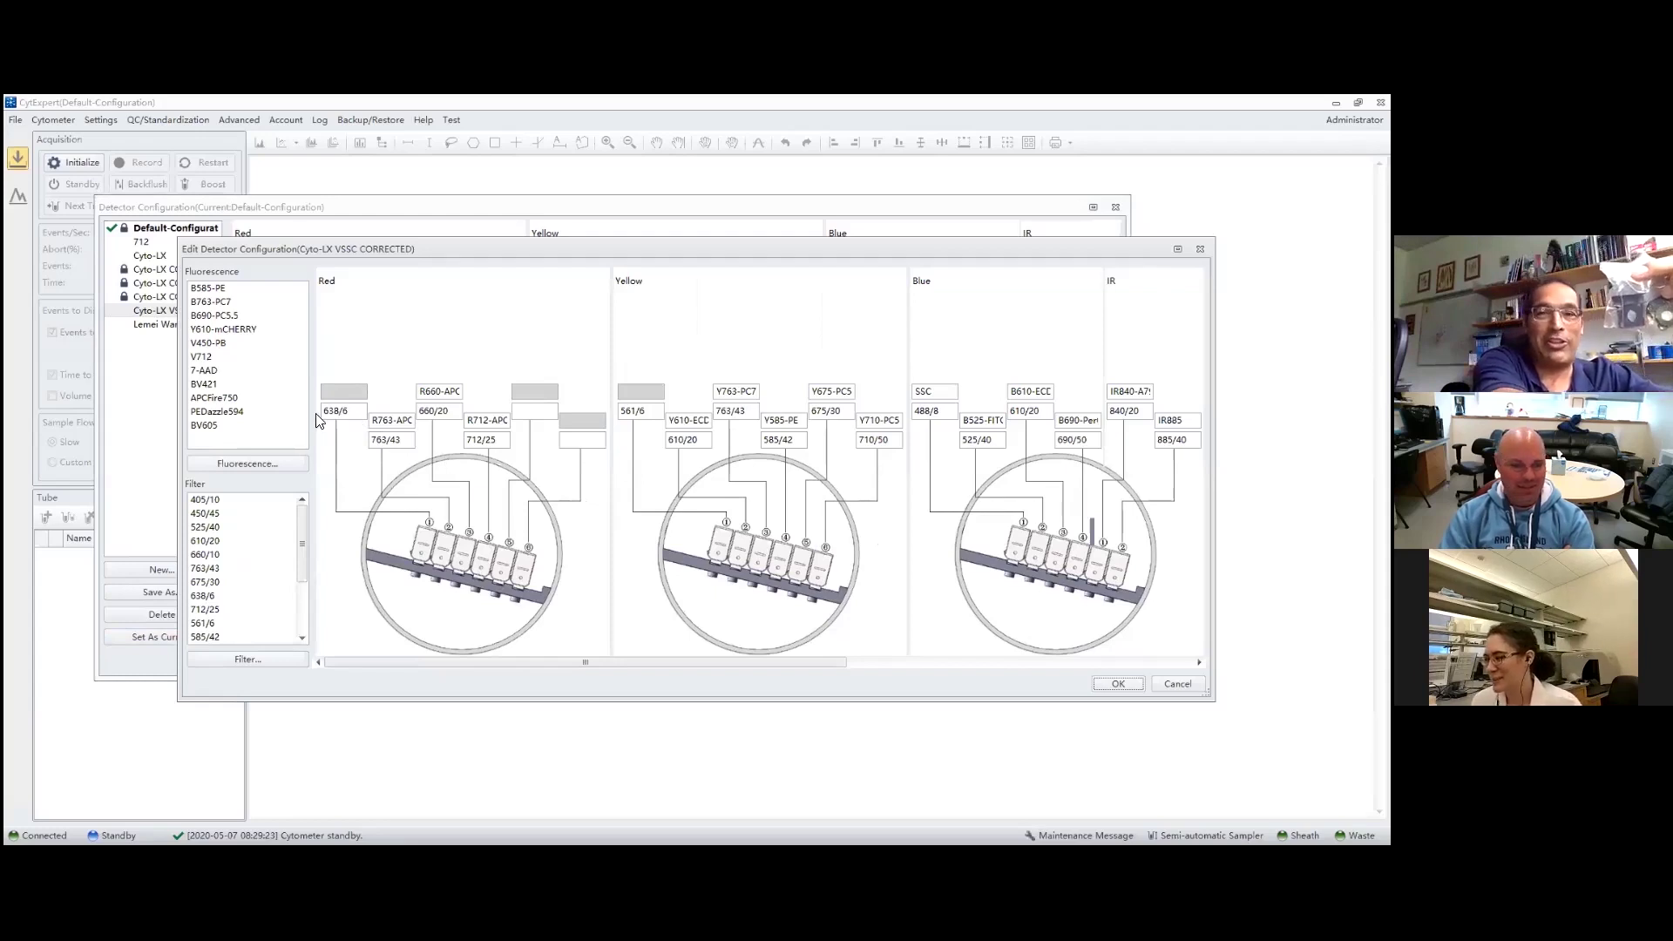
- Remove the 638/6 filter from the first Red channel and clear the R660-APC channel's fluorescence and 660/20 filter
{"action": "right_click", "coordinate": [349, 410]}
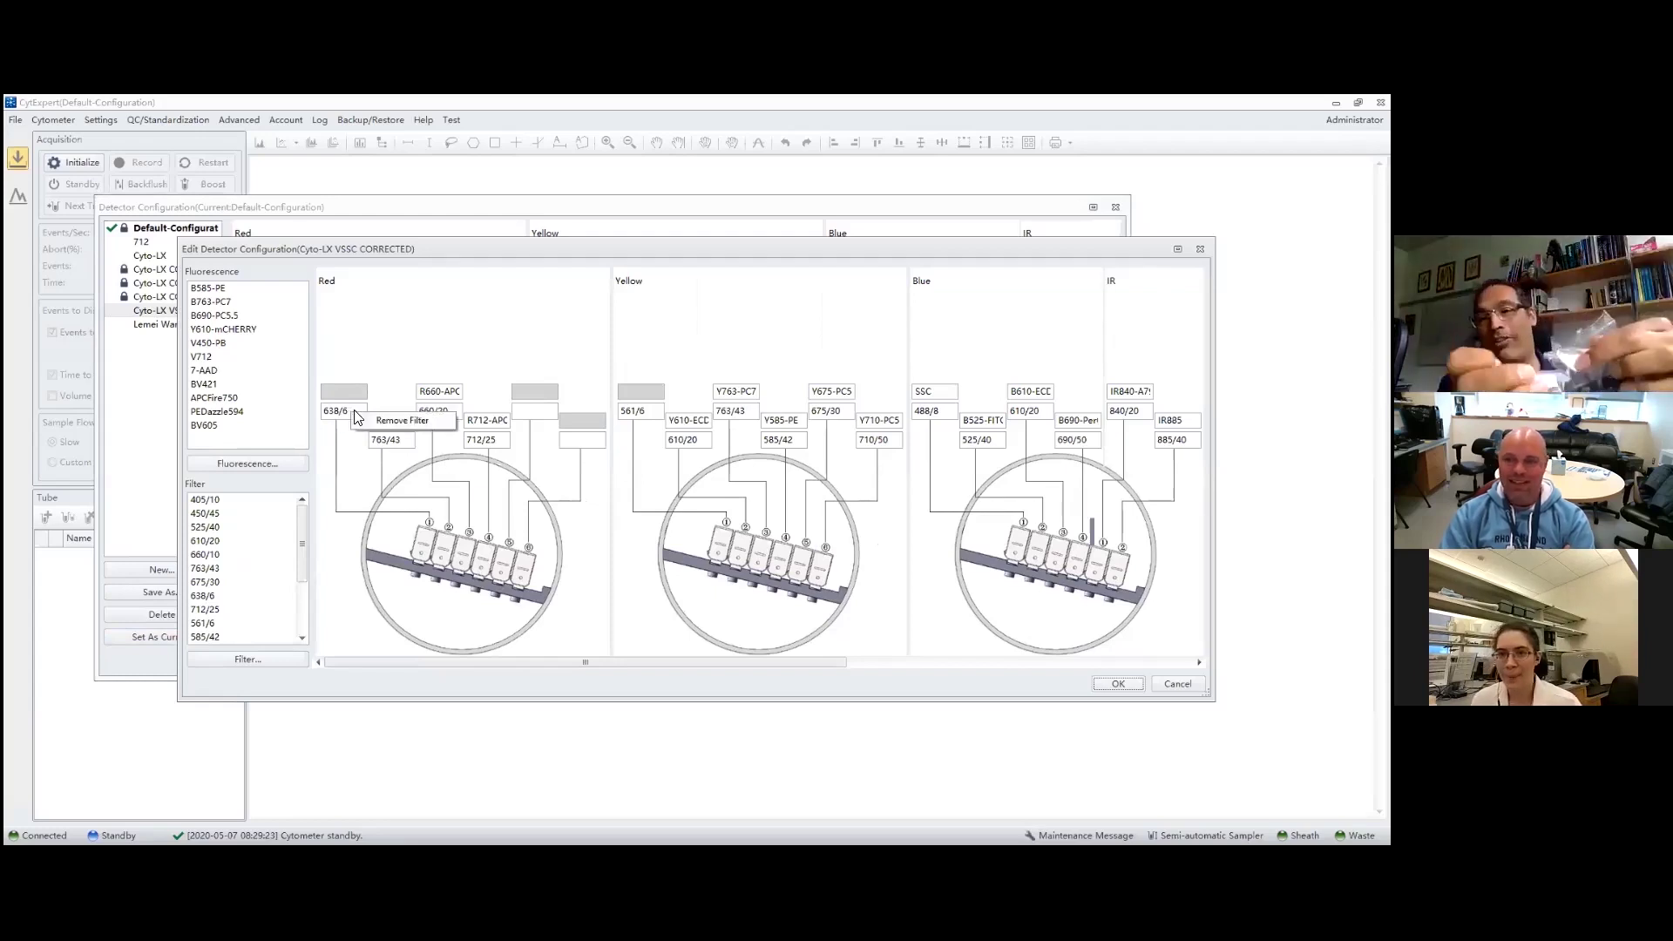
{"action": "left_click", "coordinate": [378, 321]}
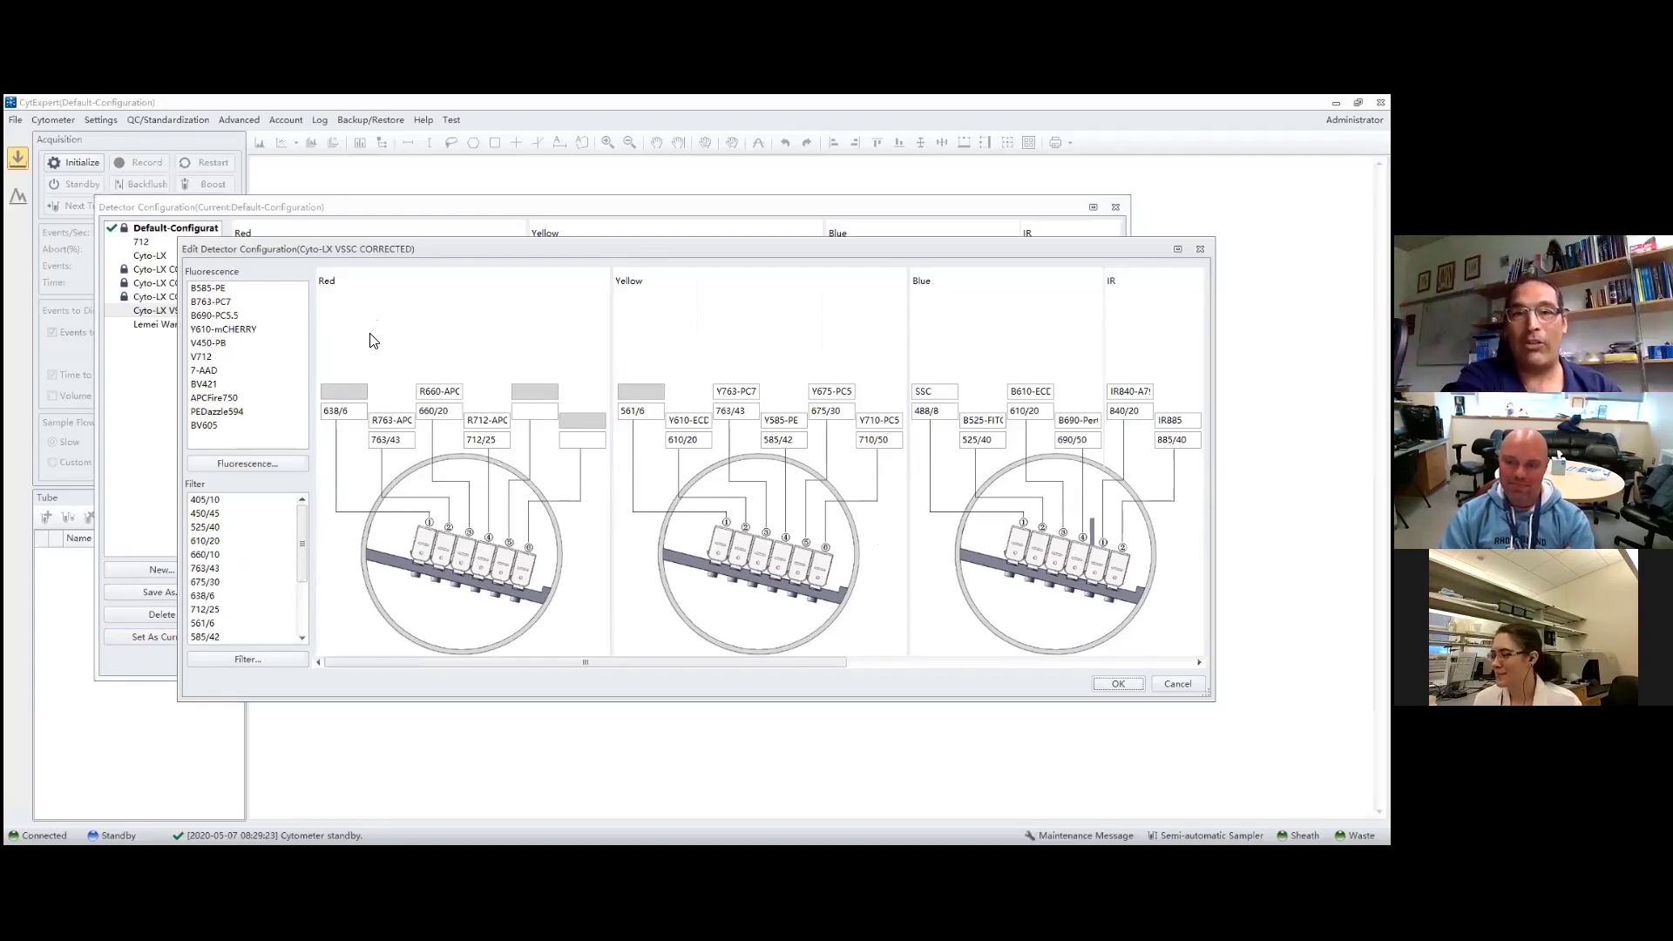
{"action": "right_click", "coordinate": [349, 415]}
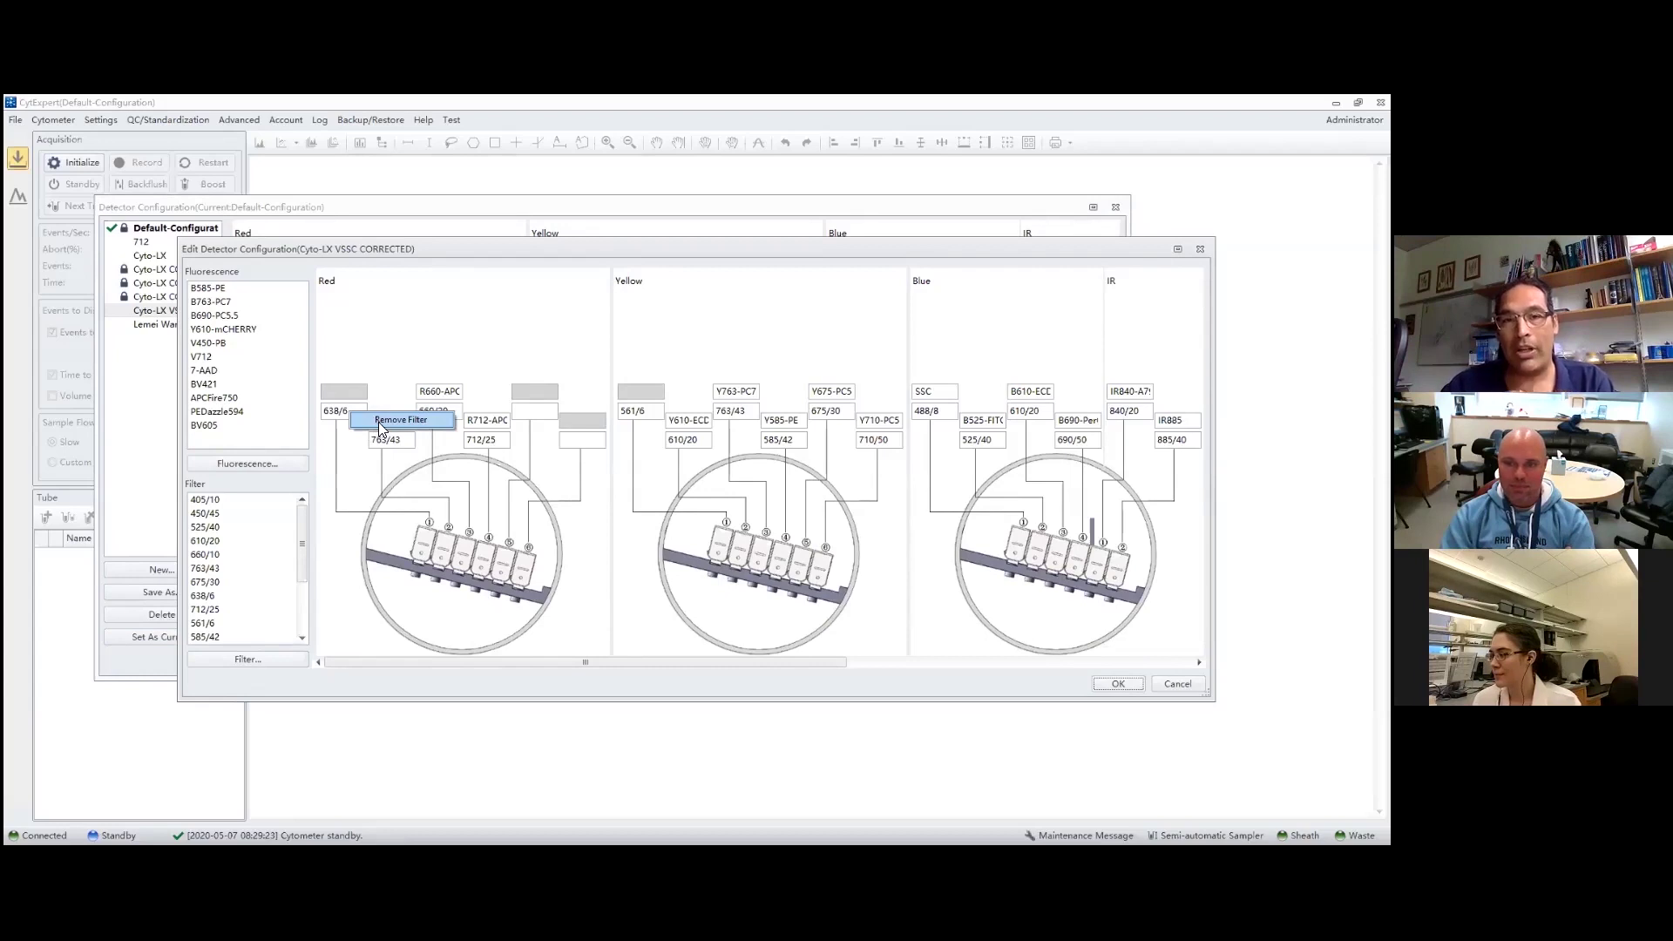
{"action": "left_click", "coordinate": [380, 420]}
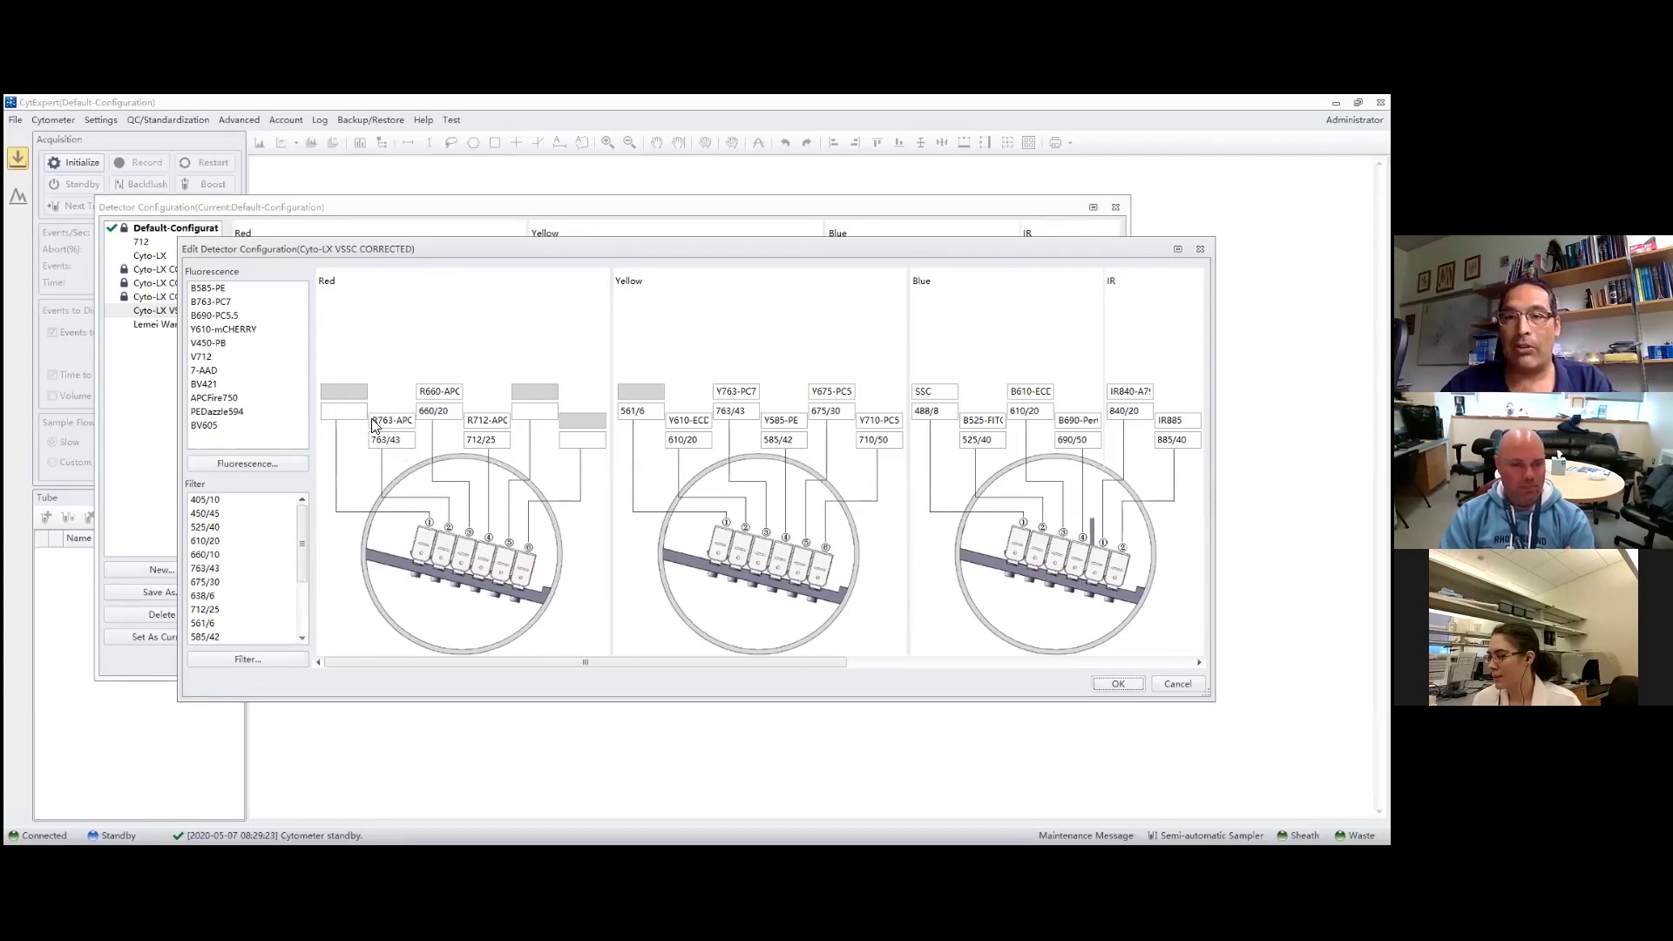
{"action": "right_click", "coordinate": [440, 391]}
{"action": "left_click", "coordinate": [444, 440]}
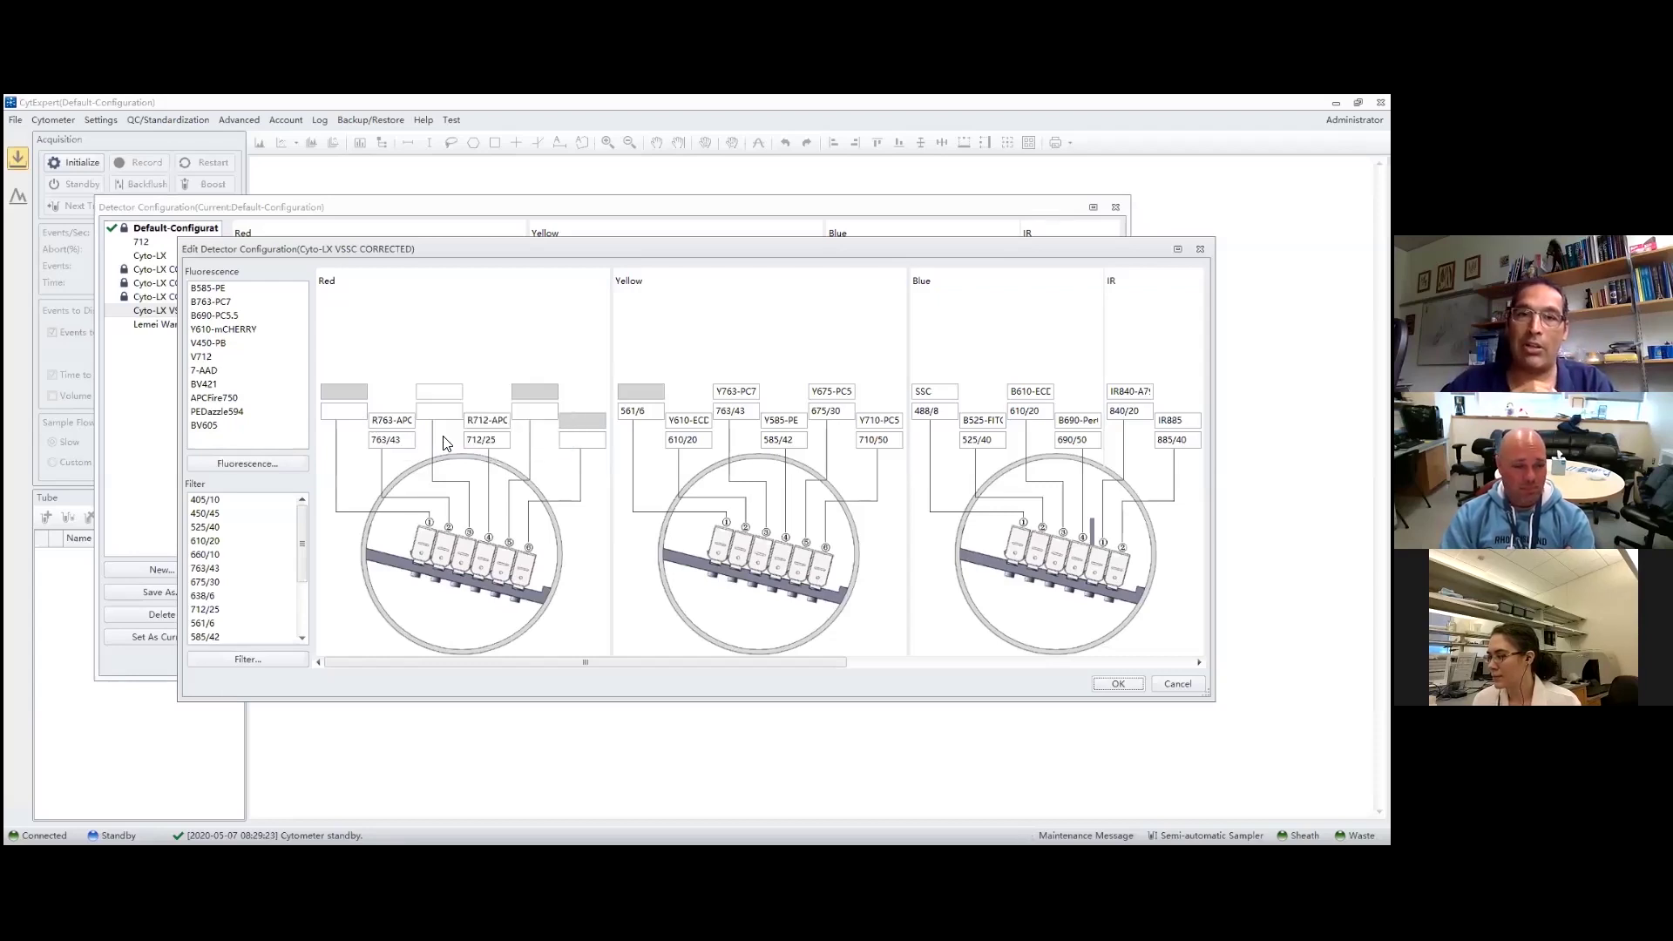
- Assign the 660/10 filter to the first Red channel and the 638/6 filter to the emptied third Red channel
{"action": "mouse_move", "coordinate": [302, 542]}
{"action": "left_mouse_down"}
{"action": "mouse_move", "coordinate": [315, 597]}
{"action": "mouse_move", "coordinate": [314, 558]}
{"action": "left_mouse_up"}
{"action": "left_click_drag", "start_coordinate": [209, 527], "coordinate": [355, 415]}
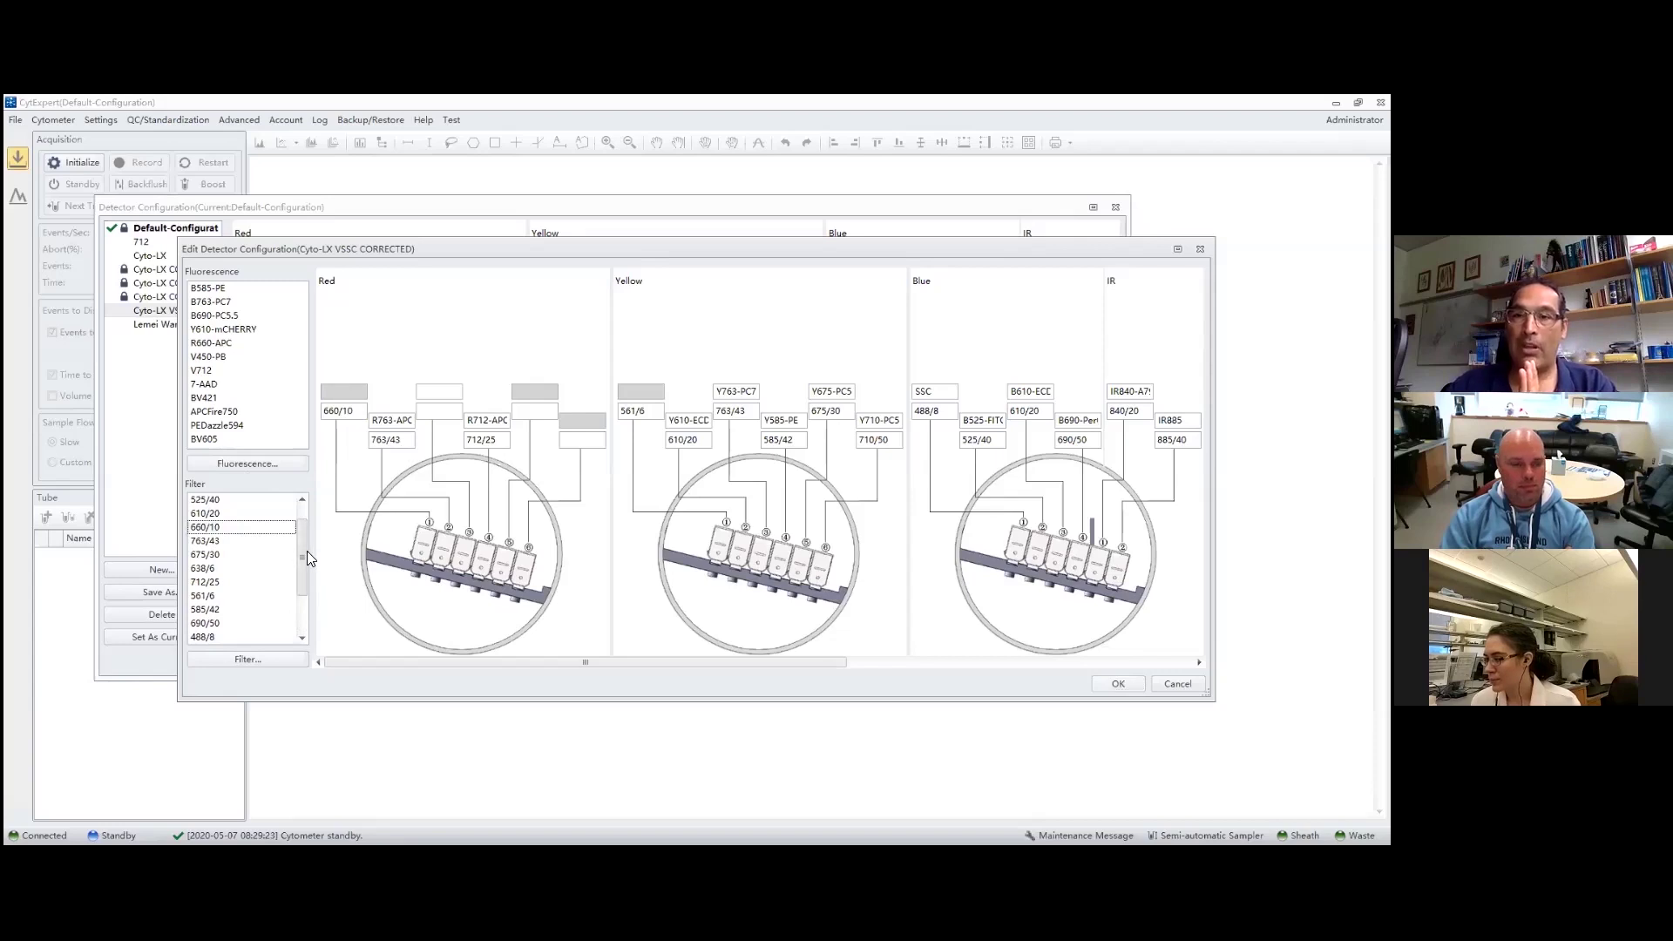
{"action": "left_click_drag", "start_coordinate": [209, 570], "coordinate": [445, 415]}
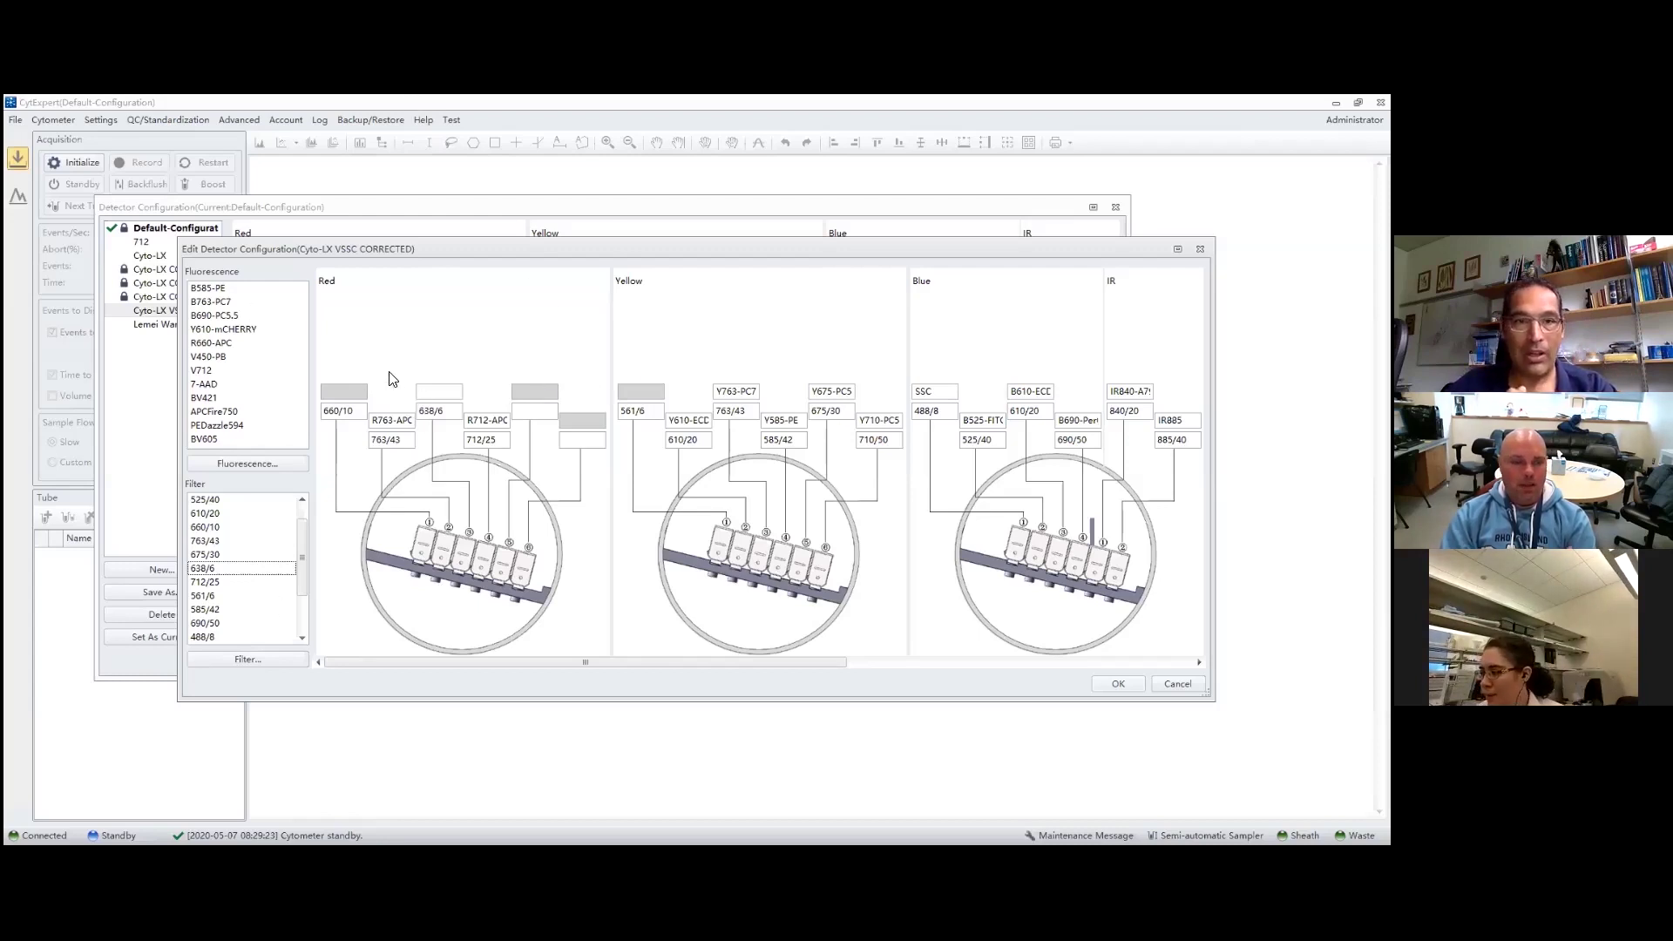
- Designate the 638/6 Red channel as SSC and make the edited Cyto-LX VSSC CORRECTED configuration current
{"action": "left_click", "coordinate": [430, 388]}
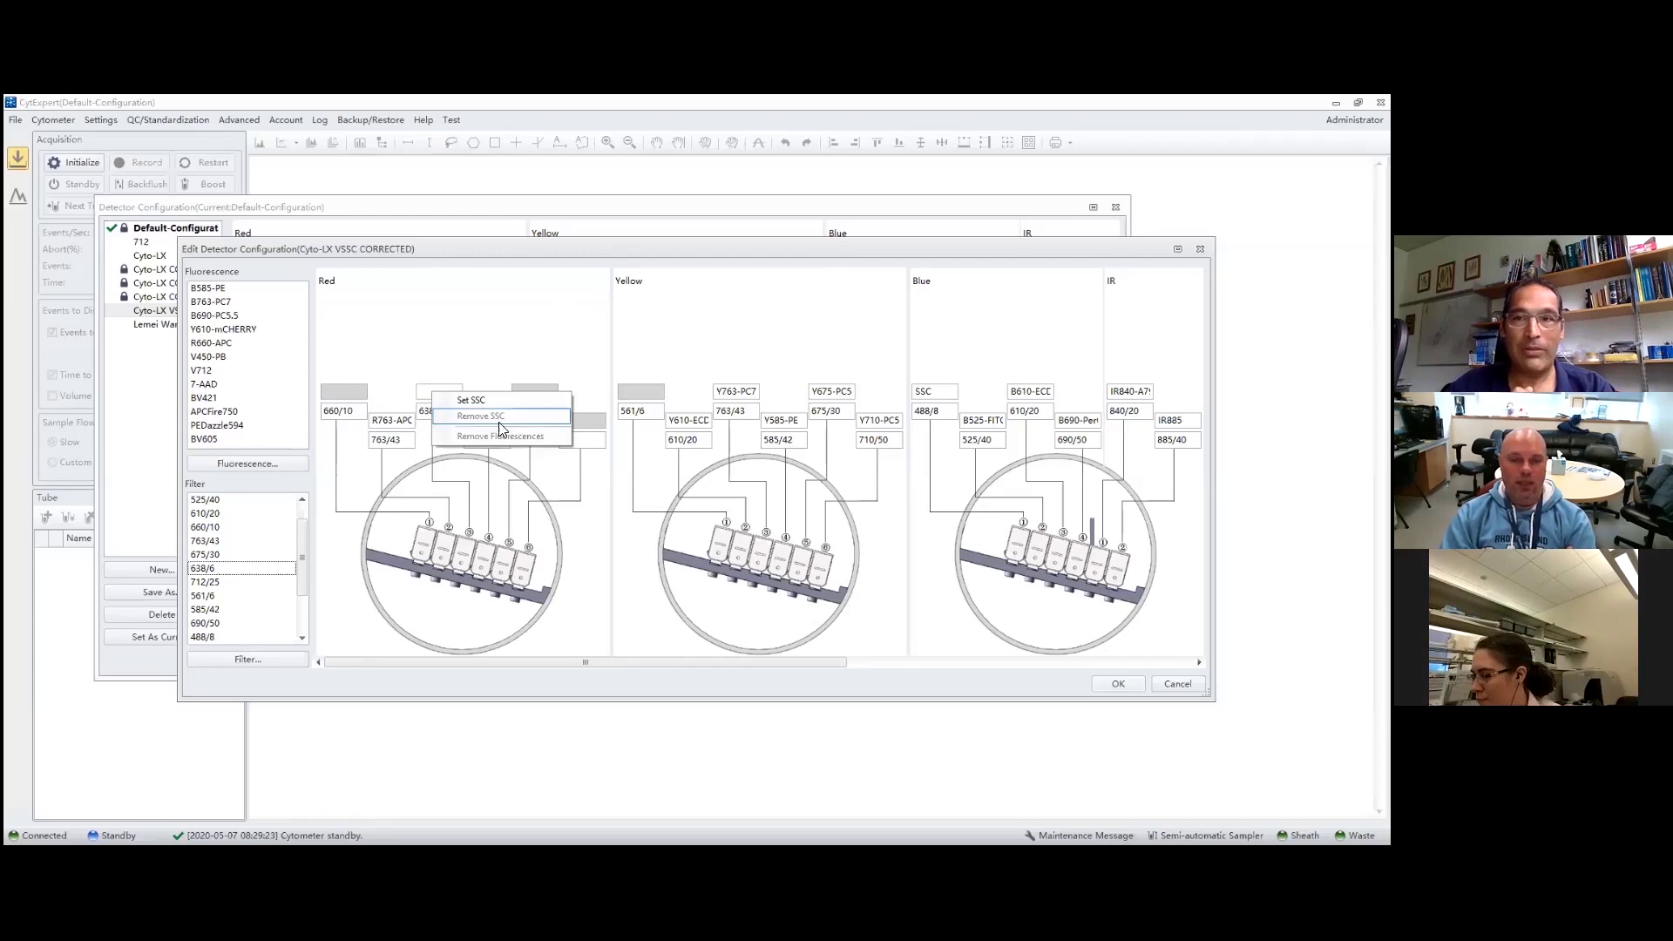
{"action": "left_click", "coordinate": [481, 404]}
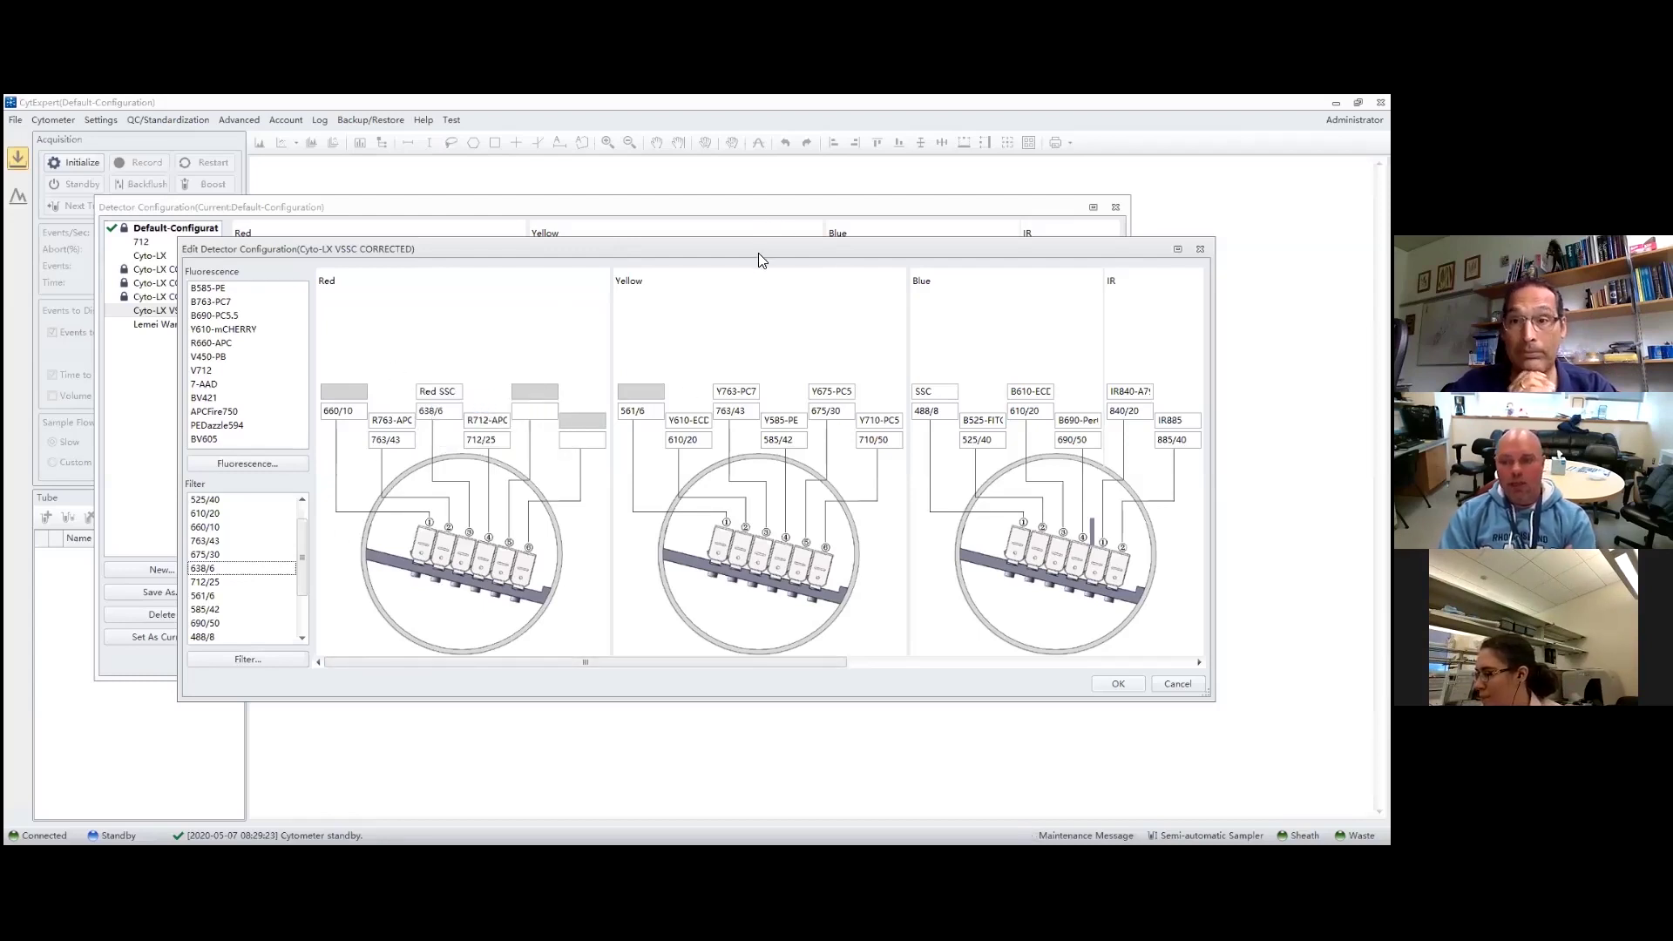
{"action": "left_click_drag", "start_coordinate": [758, 253], "coordinate": [684, 237]}
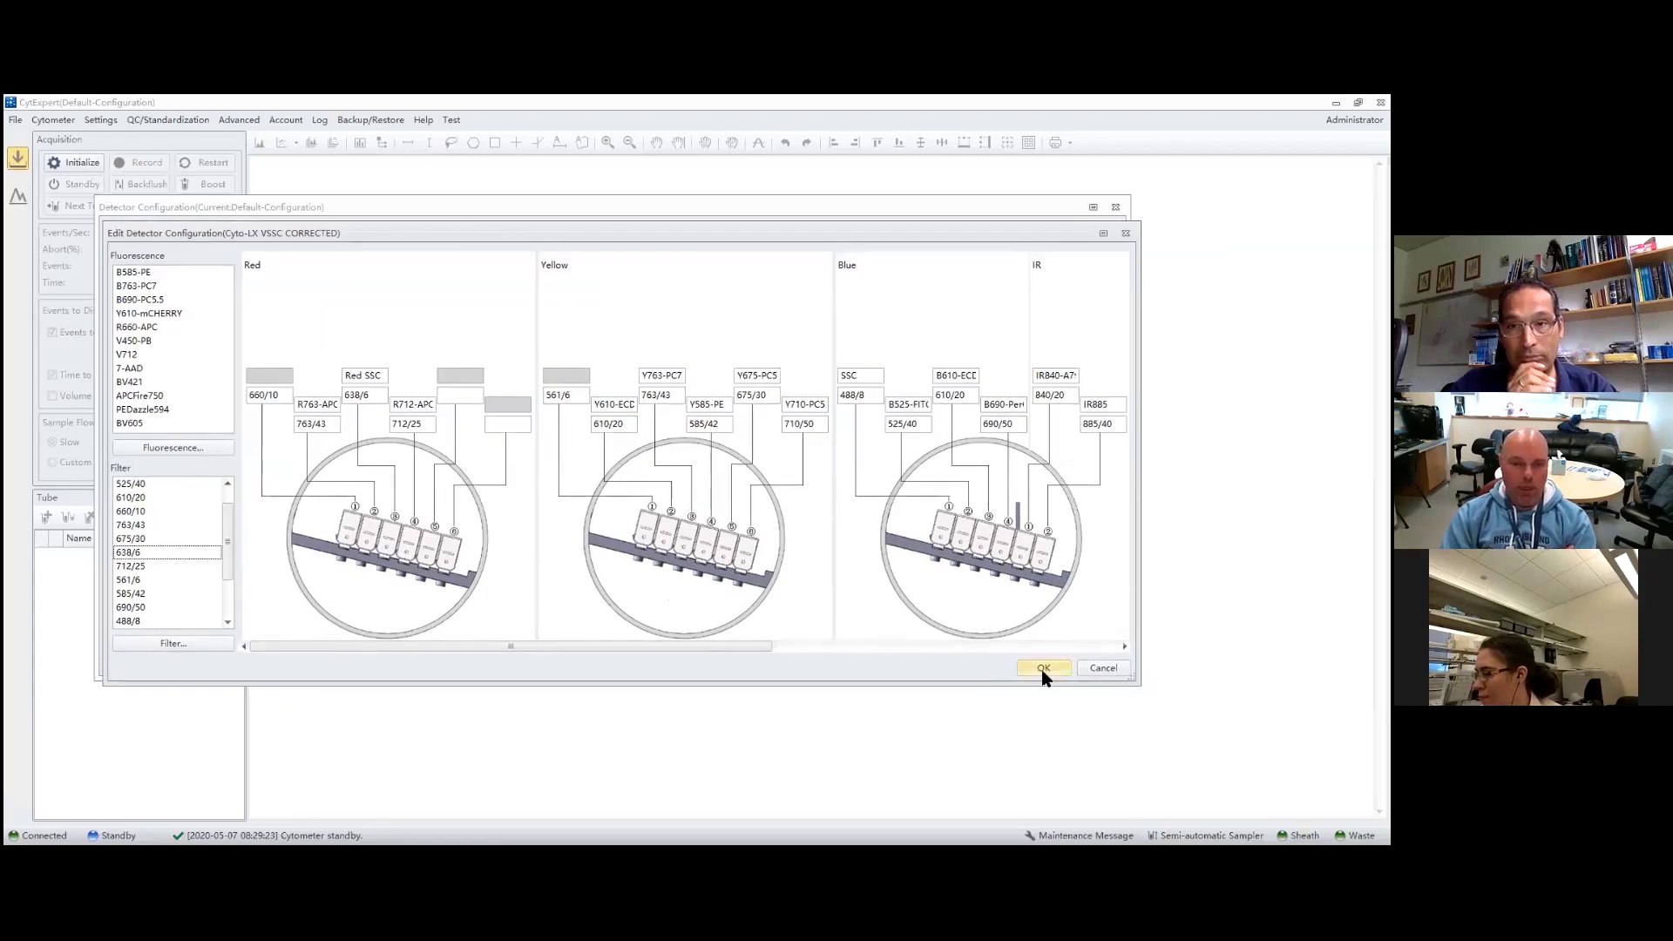
{"action": "left_click", "coordinate": [1044, 671]}
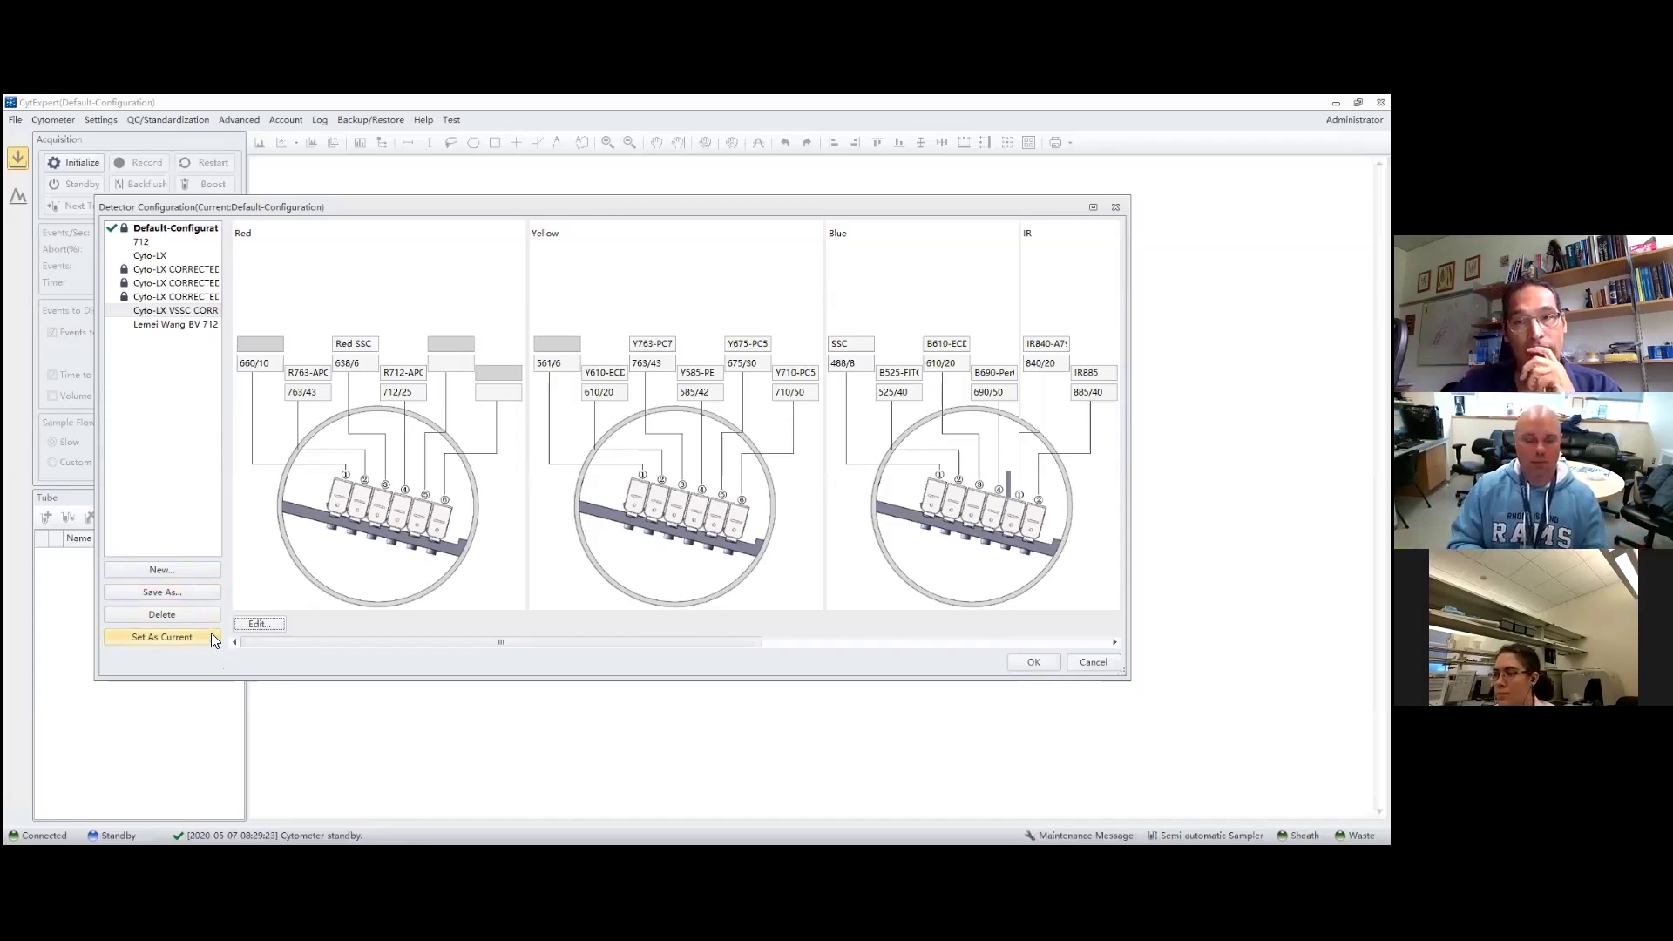
{"action": "left_click", "coordinate": [185, 636]}
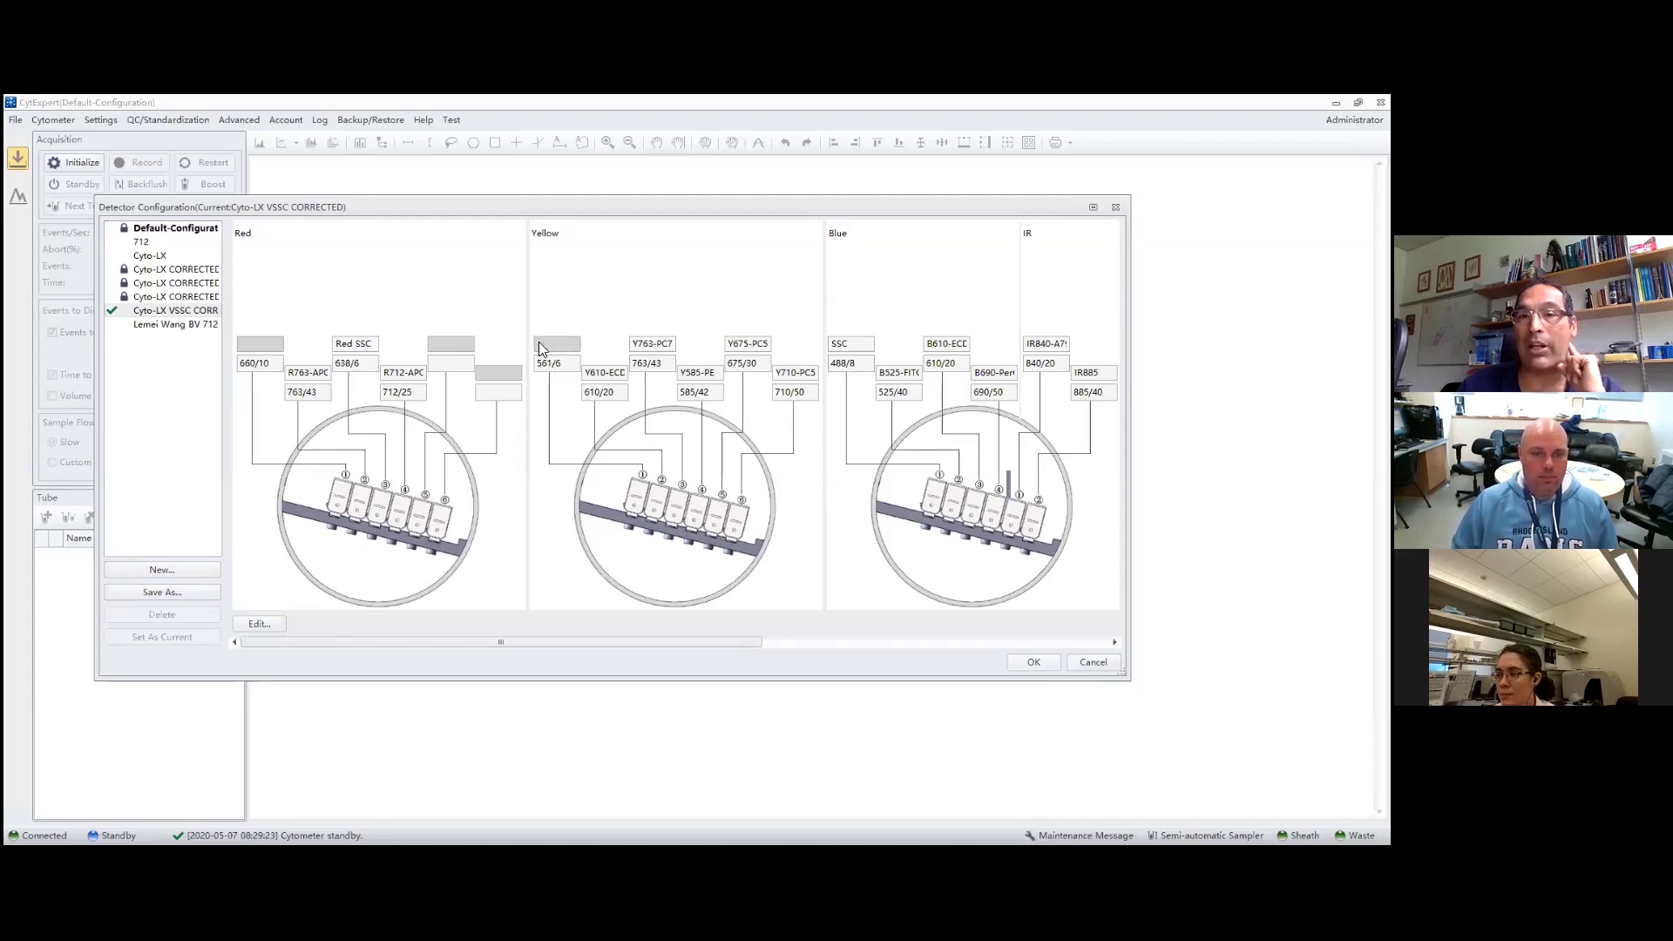
- Review the channel and filter assignments from Red through NUV in the current configuration, leaving them unedited
{"action": "left_click", "coordinate": [265, 621]}
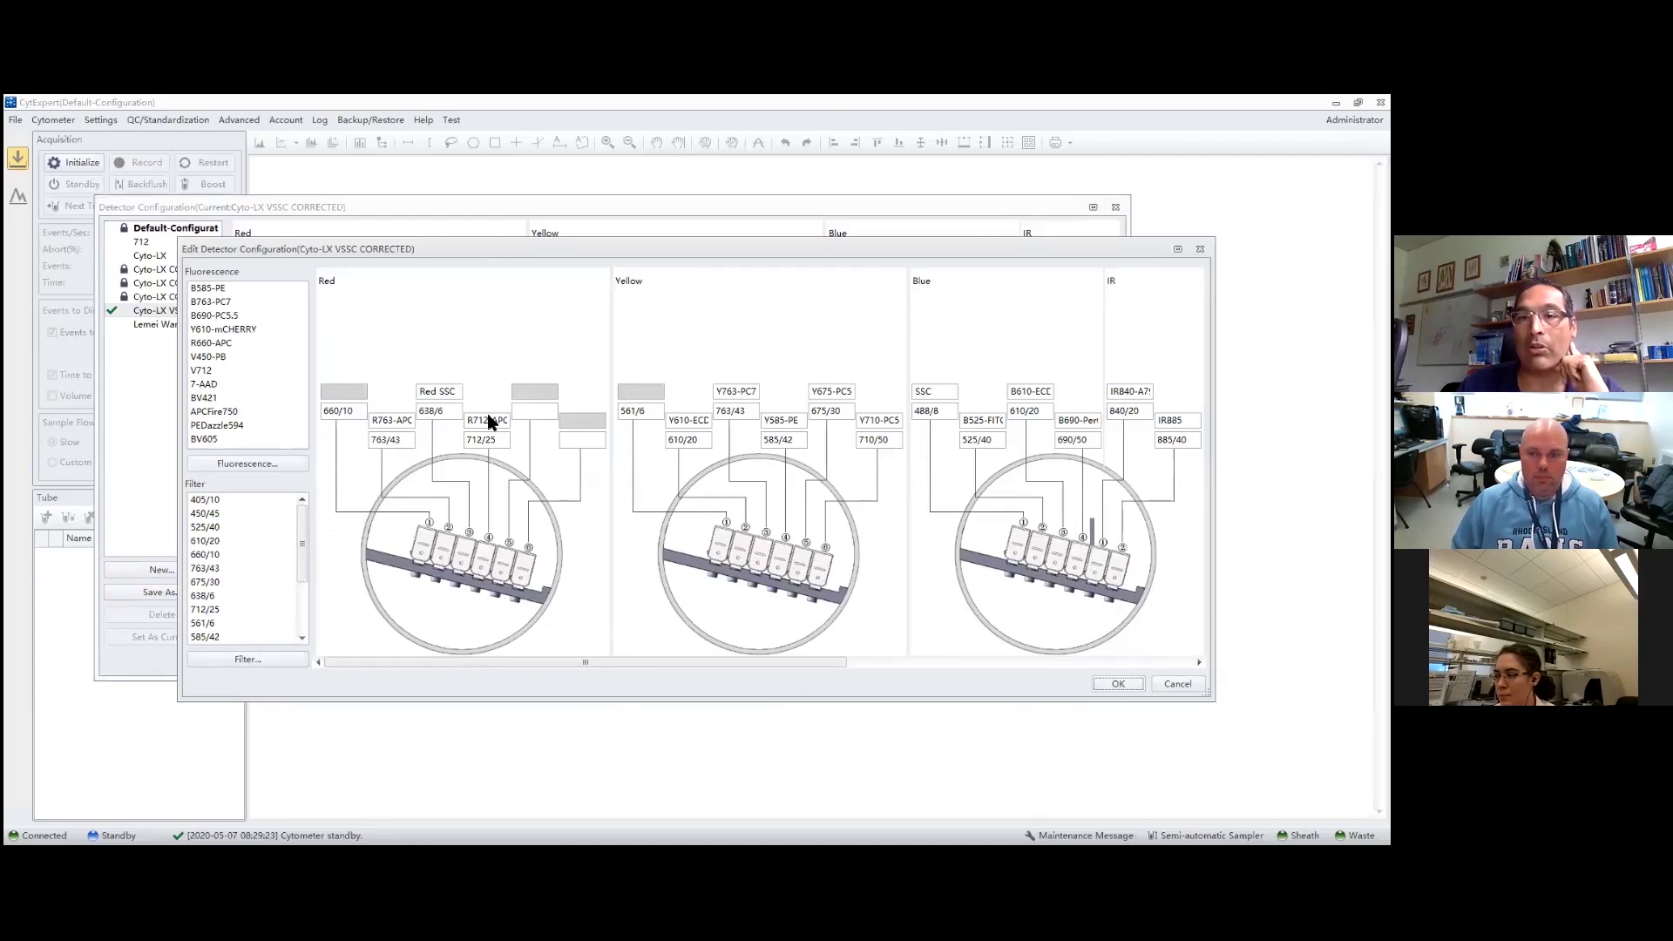
{"action": "left_click_drag", "start_coordinate": [781, 663], "coordinate": [1073, 662]}
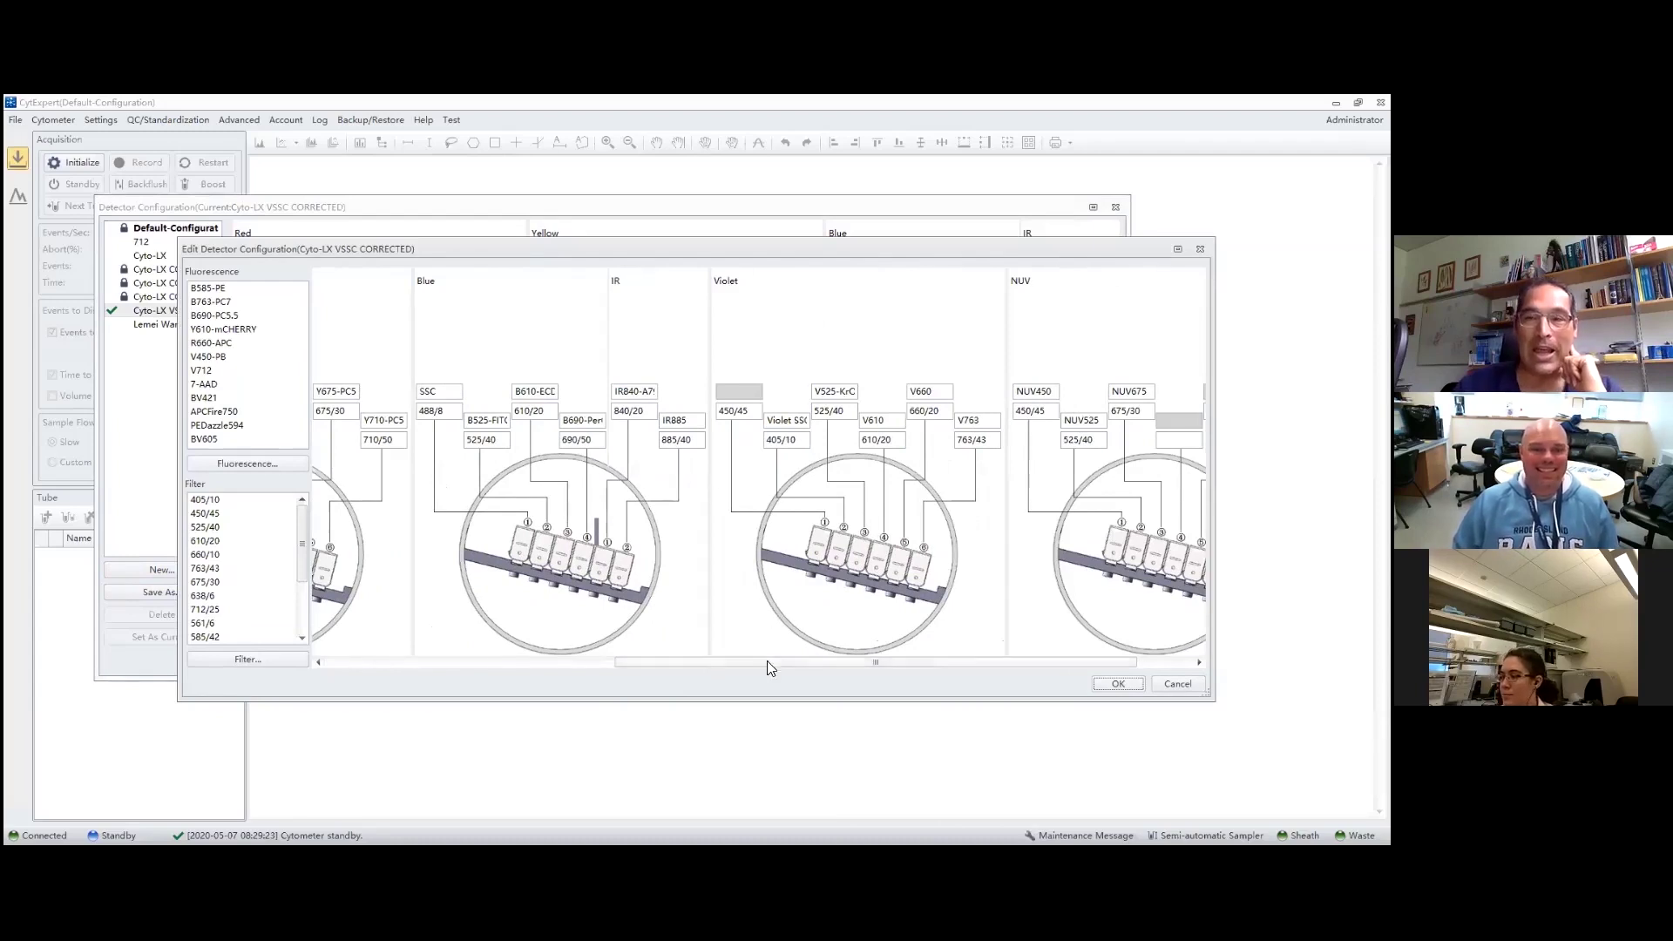
{"action": "left_click_drag", "start_coordinate": [771, 662], "coordinate": [821, 651]}
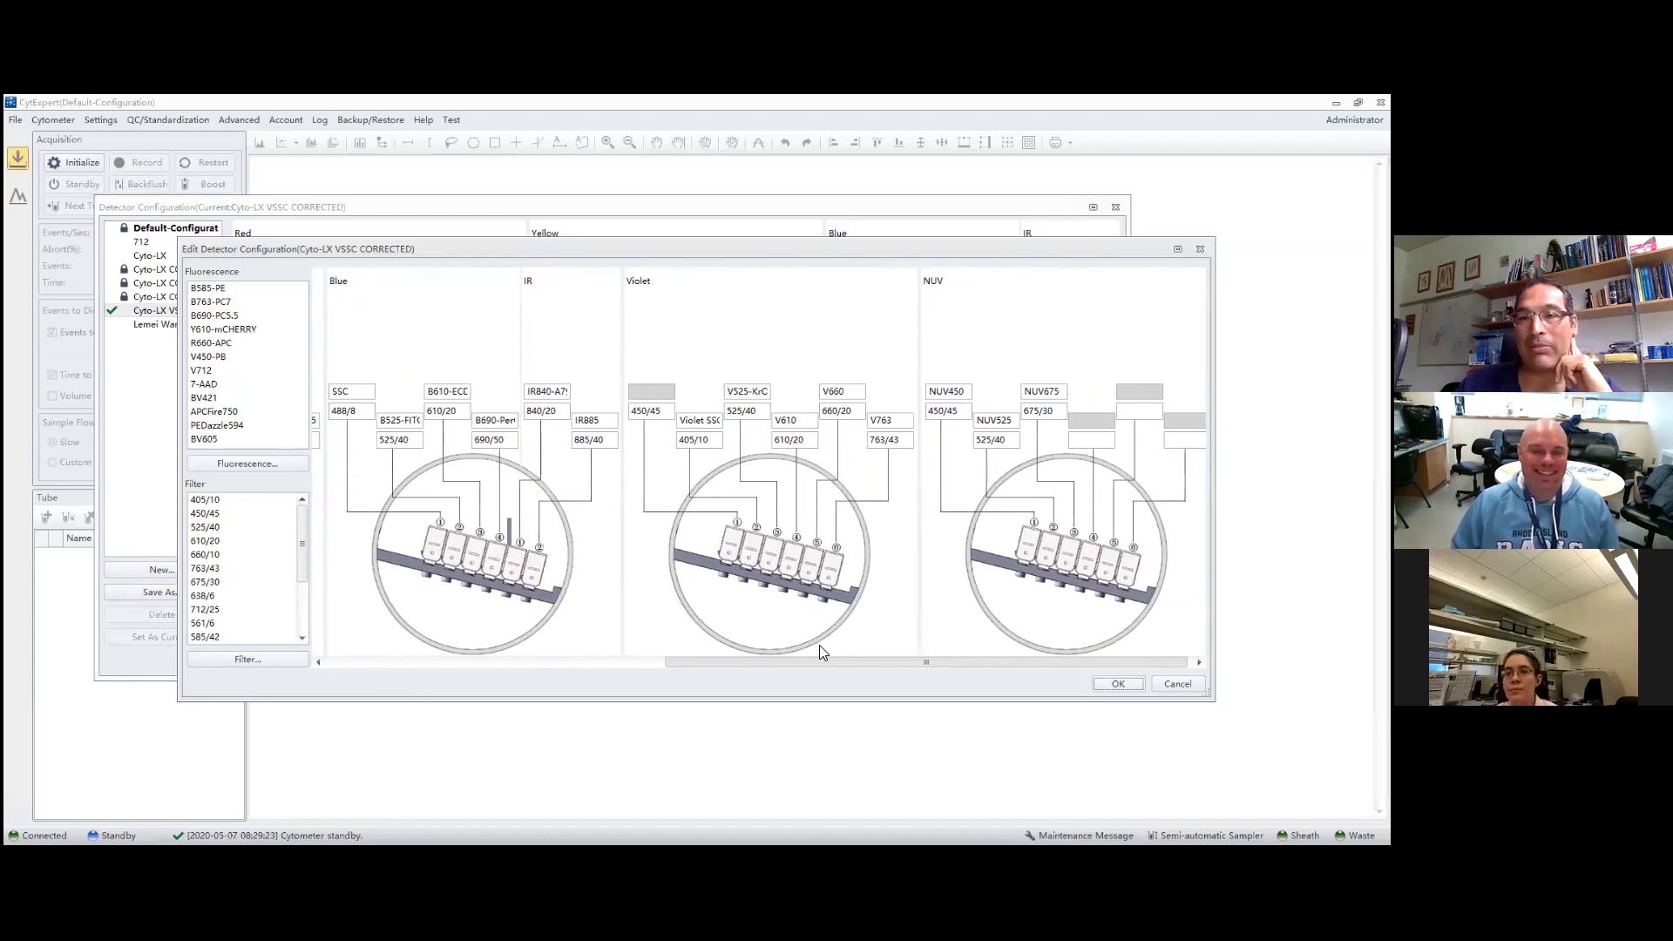
{"action": "left_click_drag", "start_coordinate": [822, 652], "coordinate": [453, 659]}
{"action": "left_click_drag", "start_coordinate": [558, 254], "coordinate": [475, 249]}
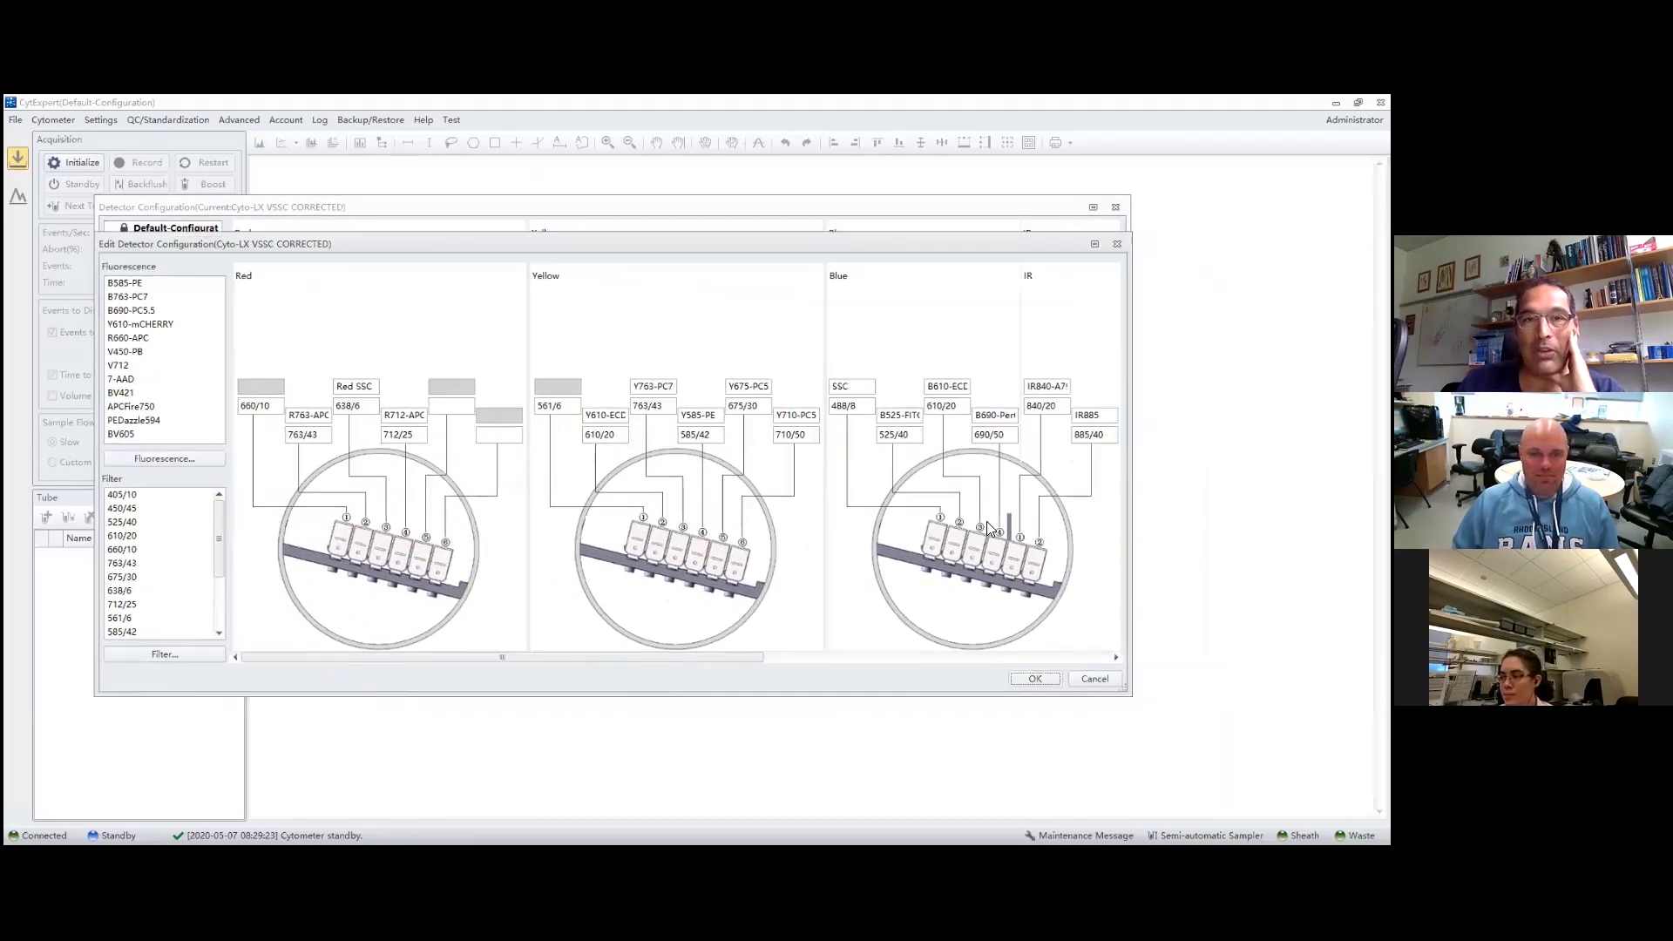
{"action": "key", "text": "Escape"}
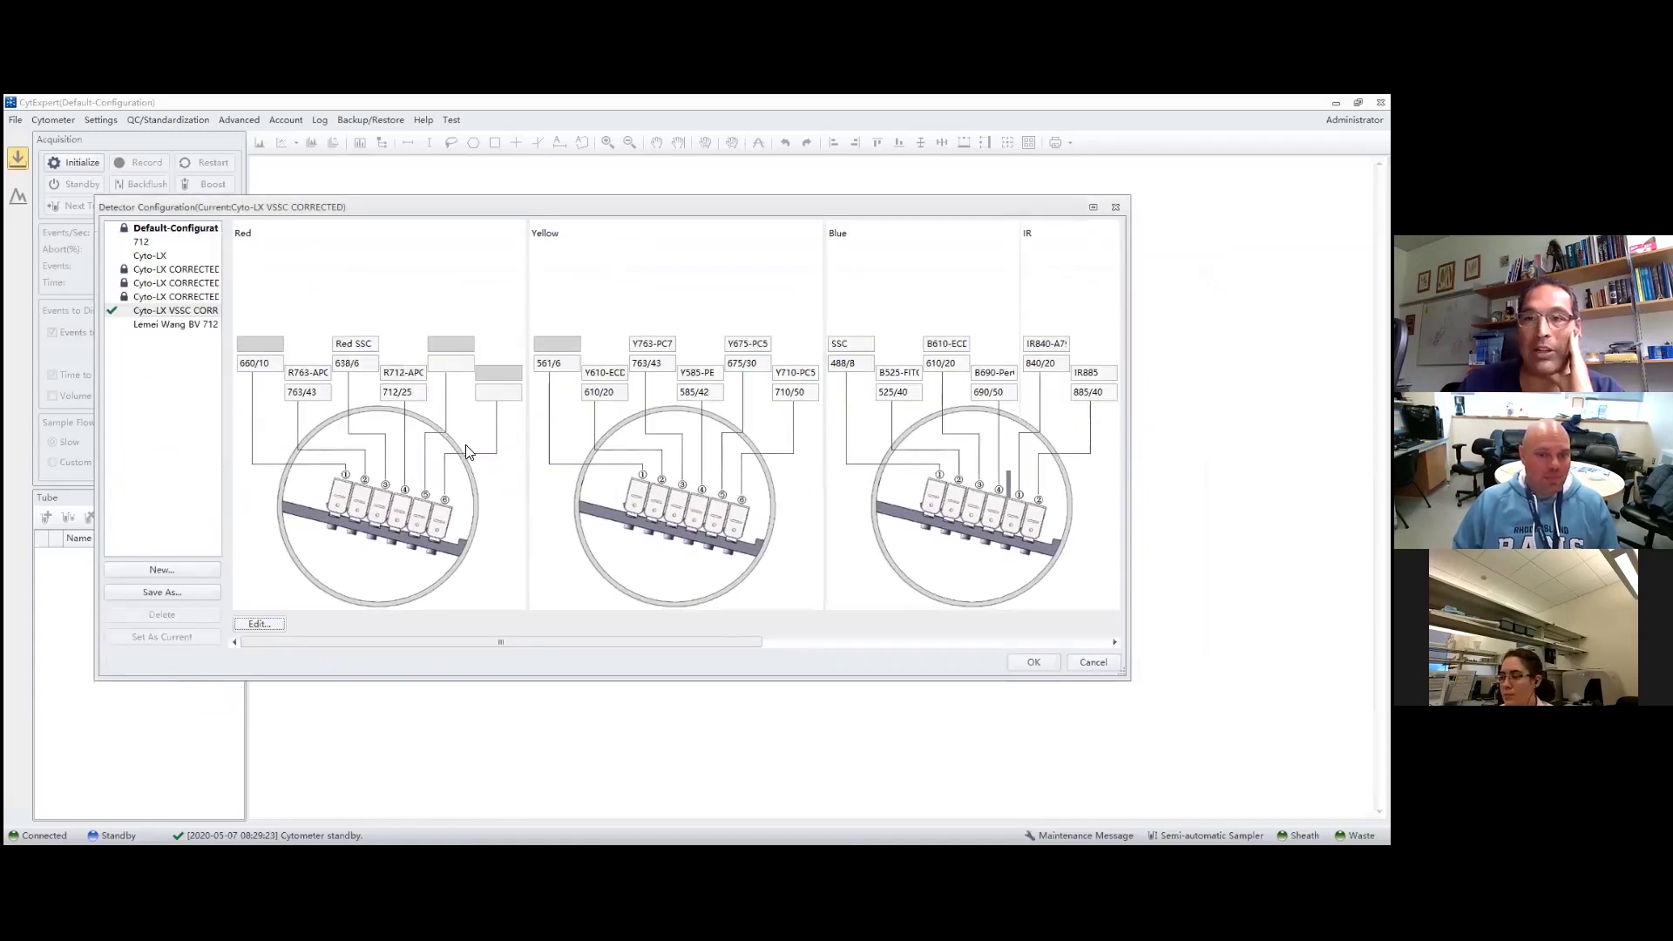
- Apply the detector configuration and open the recent experiment "ev test" from the bidflow folder
{"action": "left_click", "coordinate": [1033, 664]}
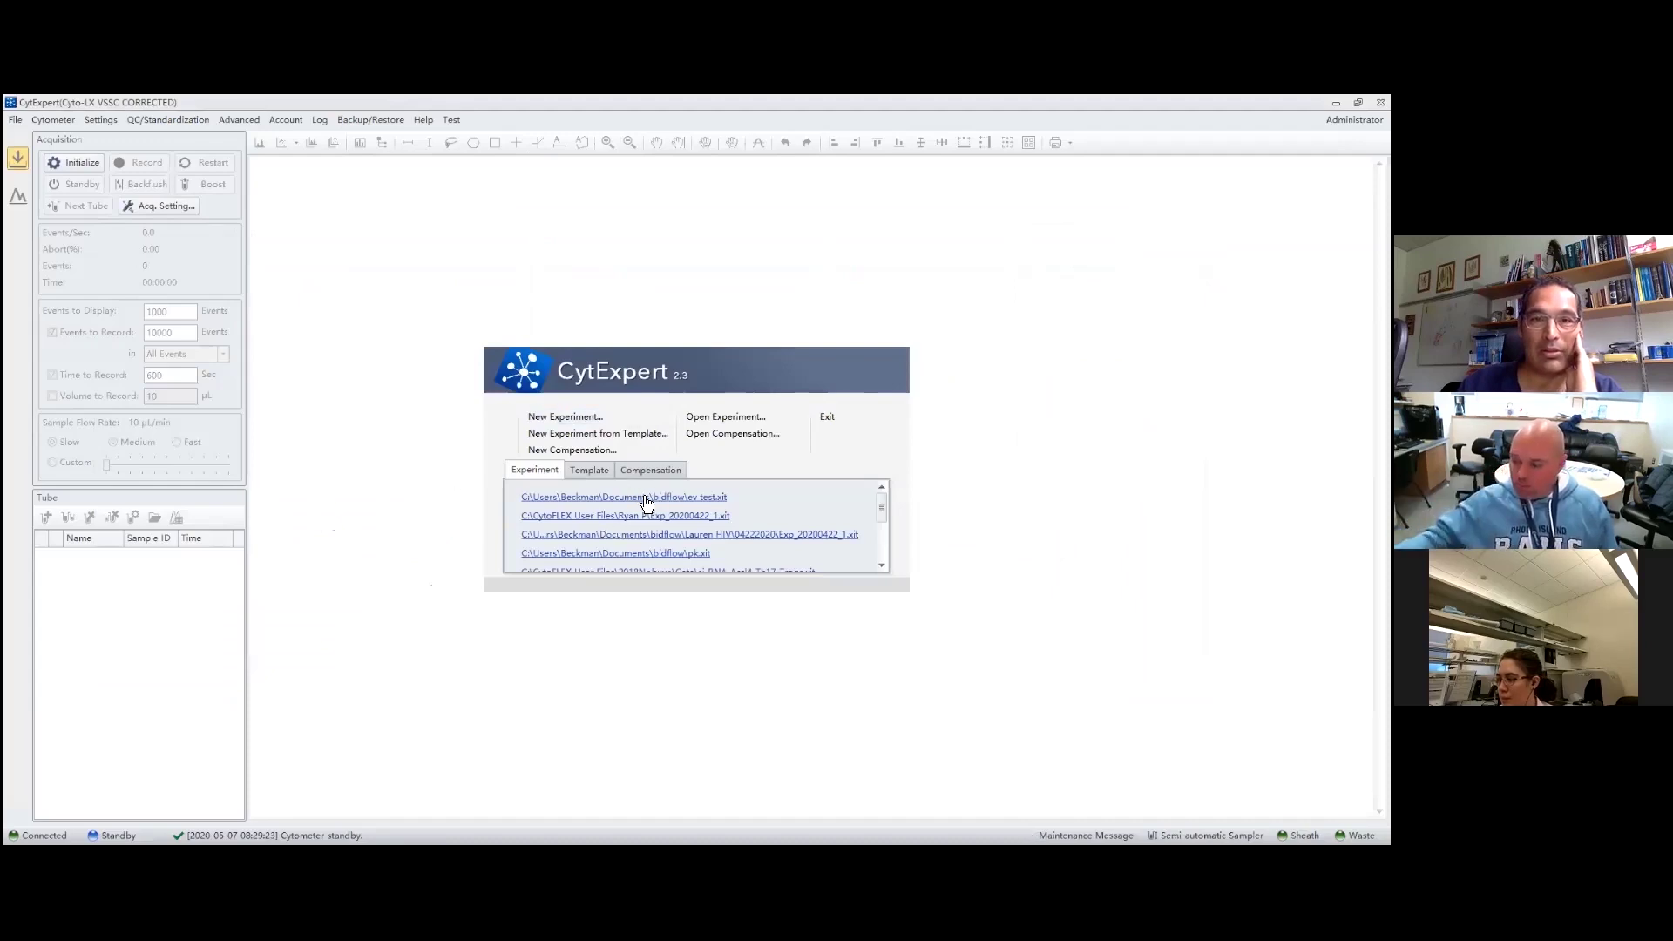
{"action": "left_click", "coordinate": [646, 499]}
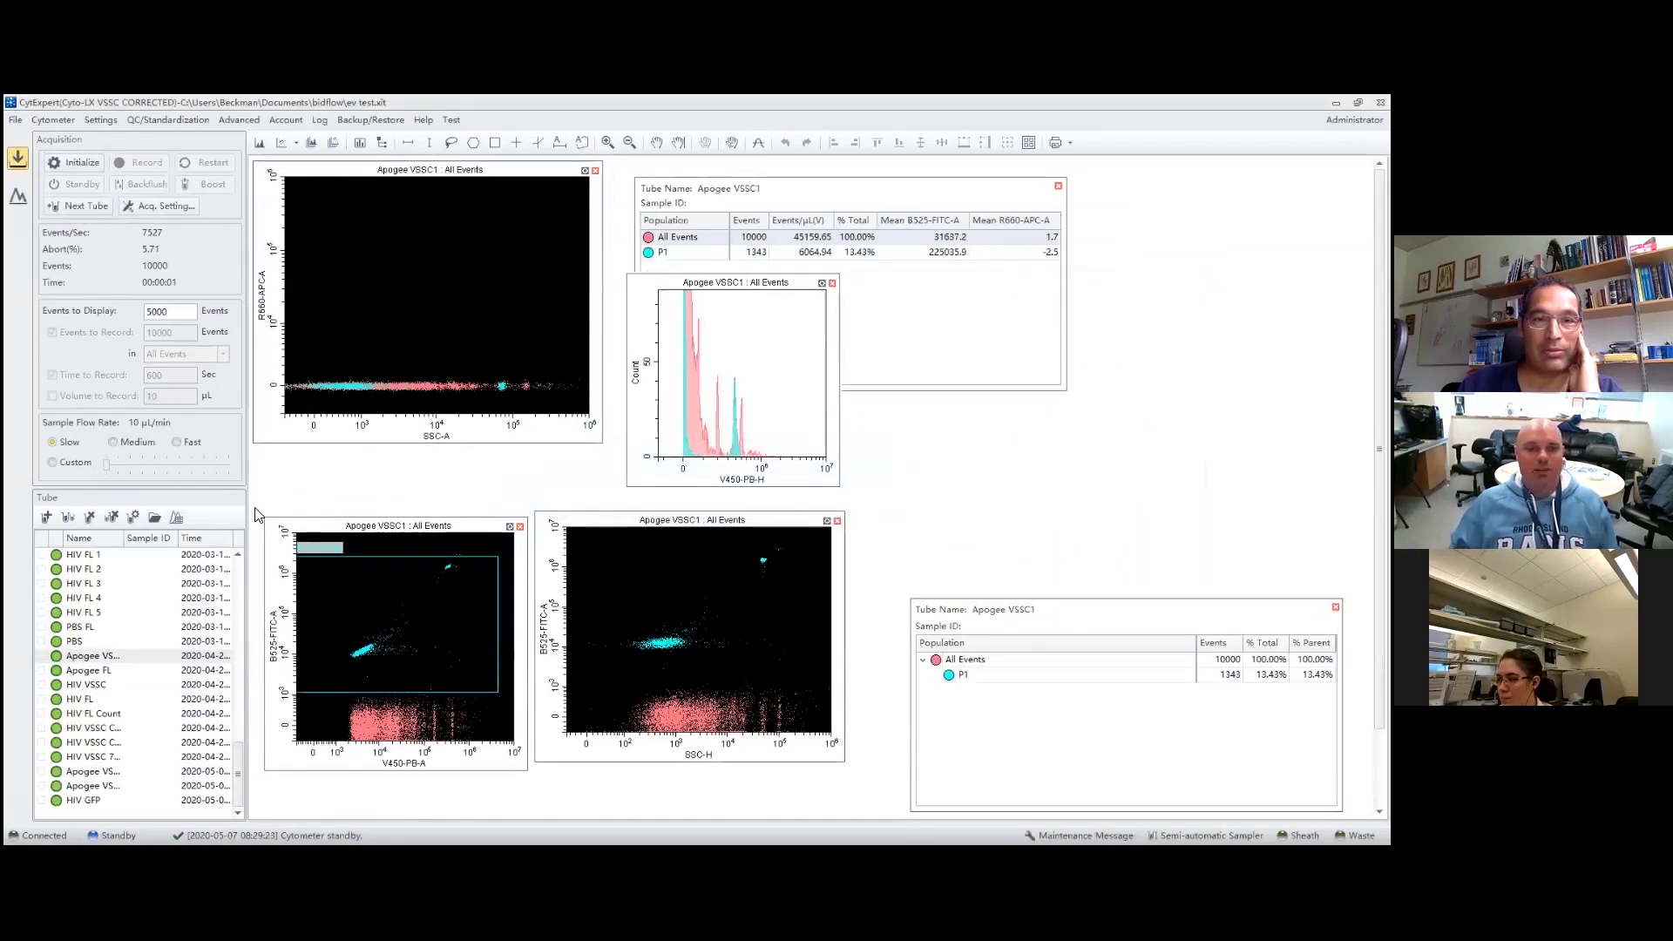
- Create a new tube following HIV GFP, using the current detector configuration
{"action": "left_click", "coordinate": [79, 800]}
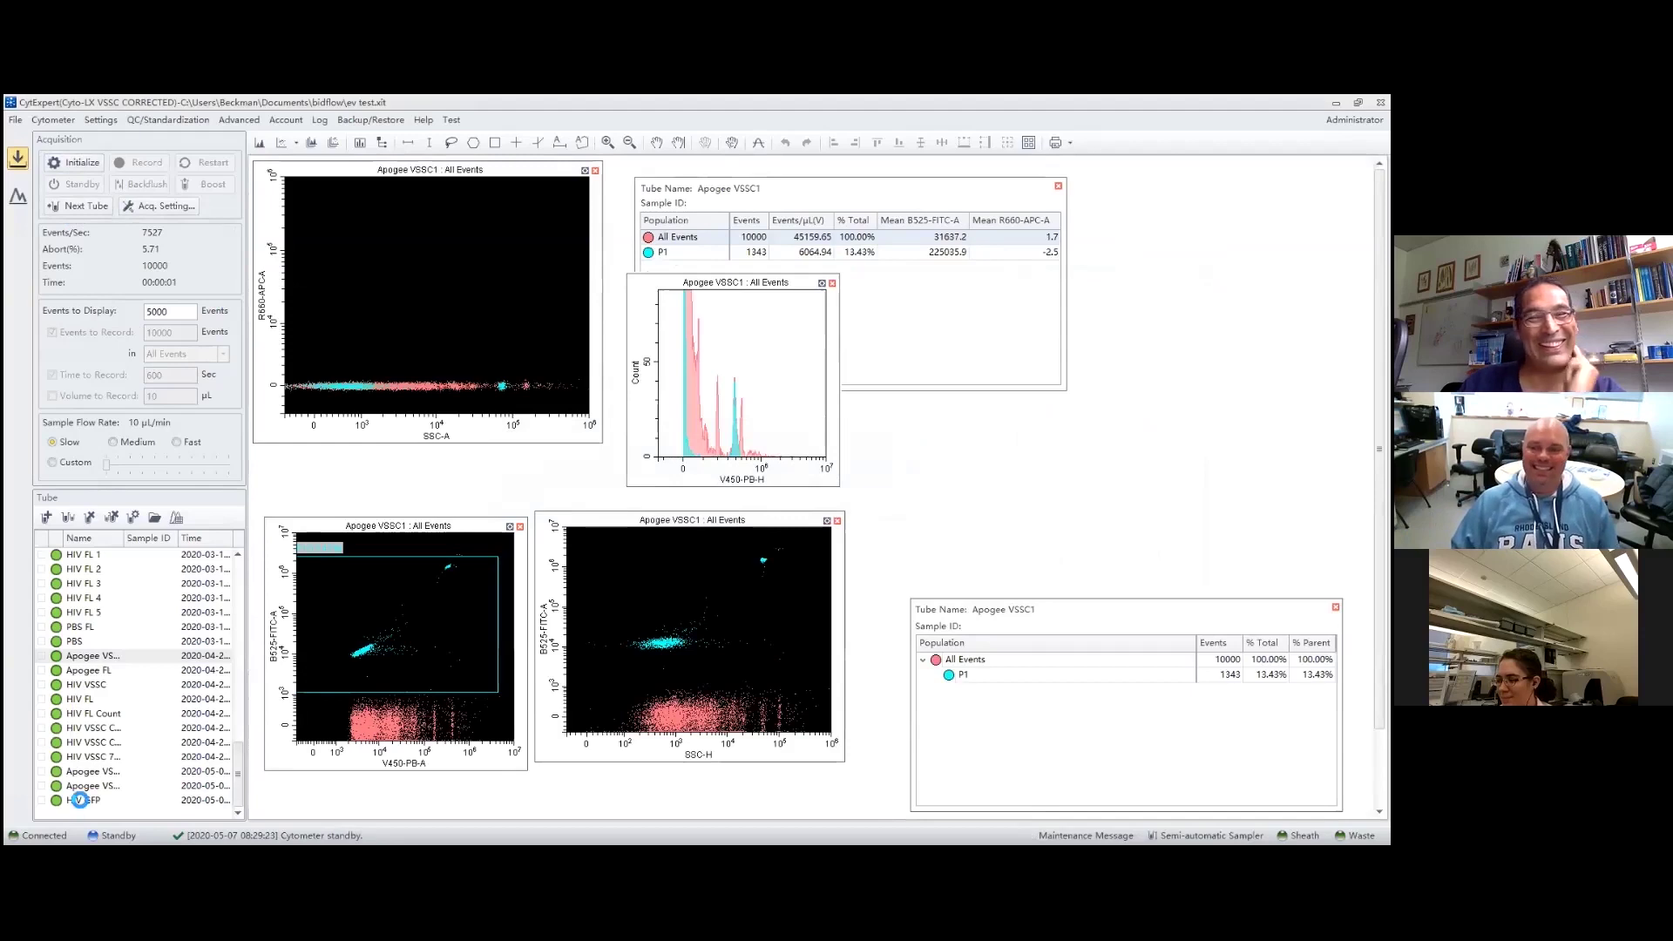
{"action": "left_click", "coordinate": [60, 201]}
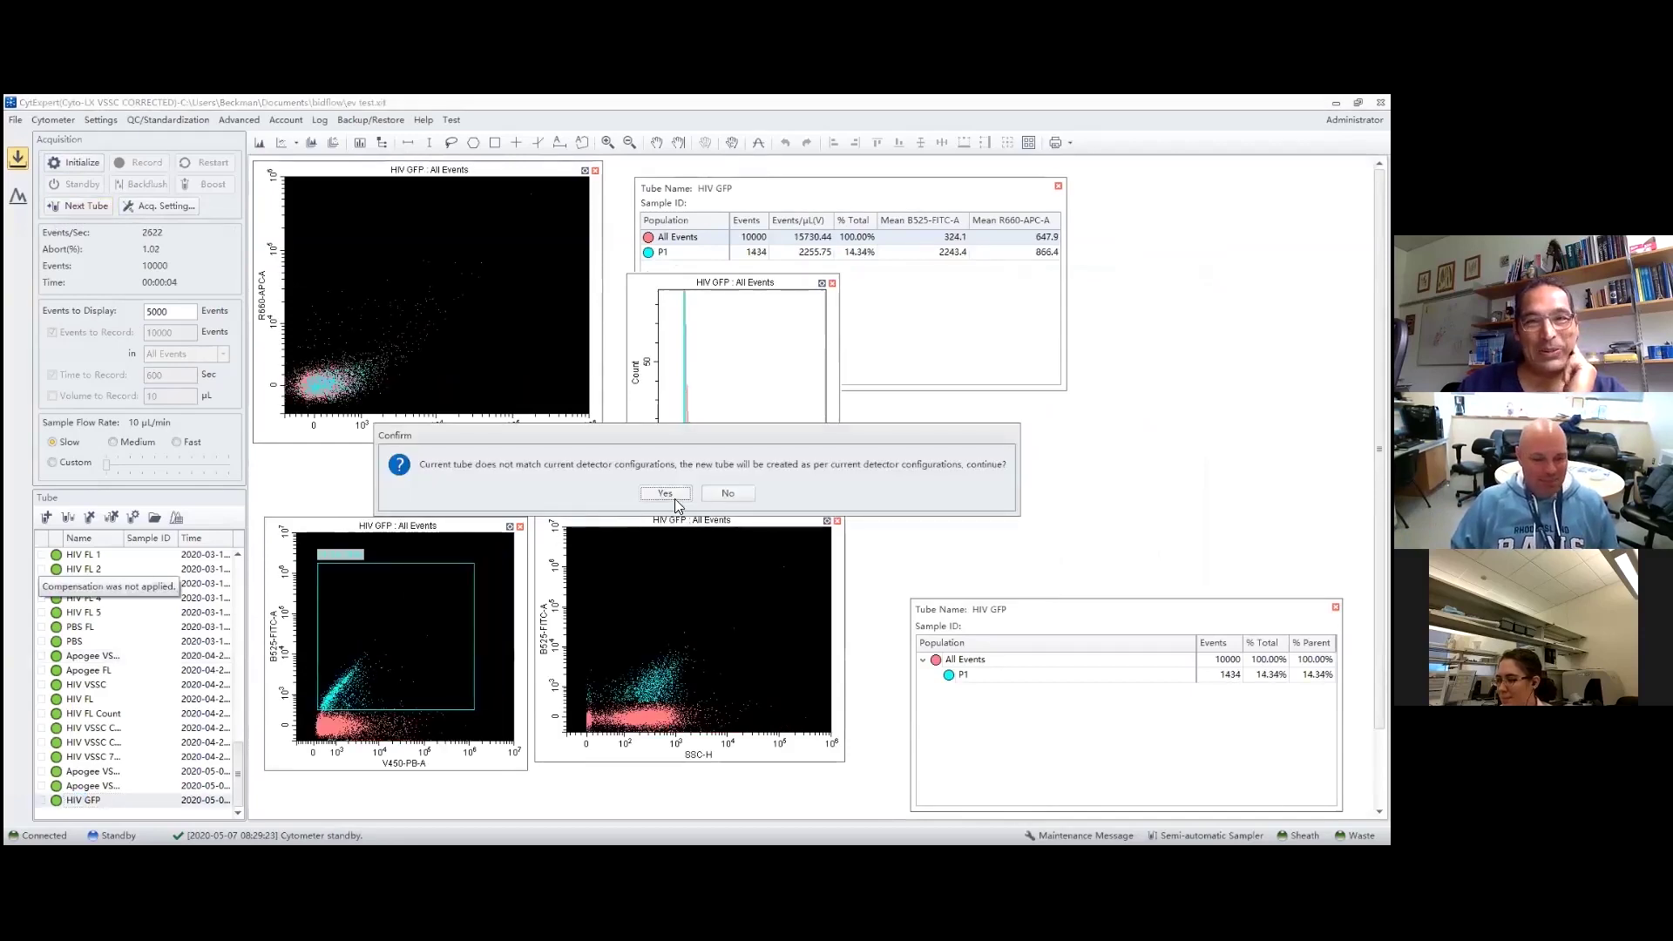
{"action": "left_click", "coordinate": [680, 497]}
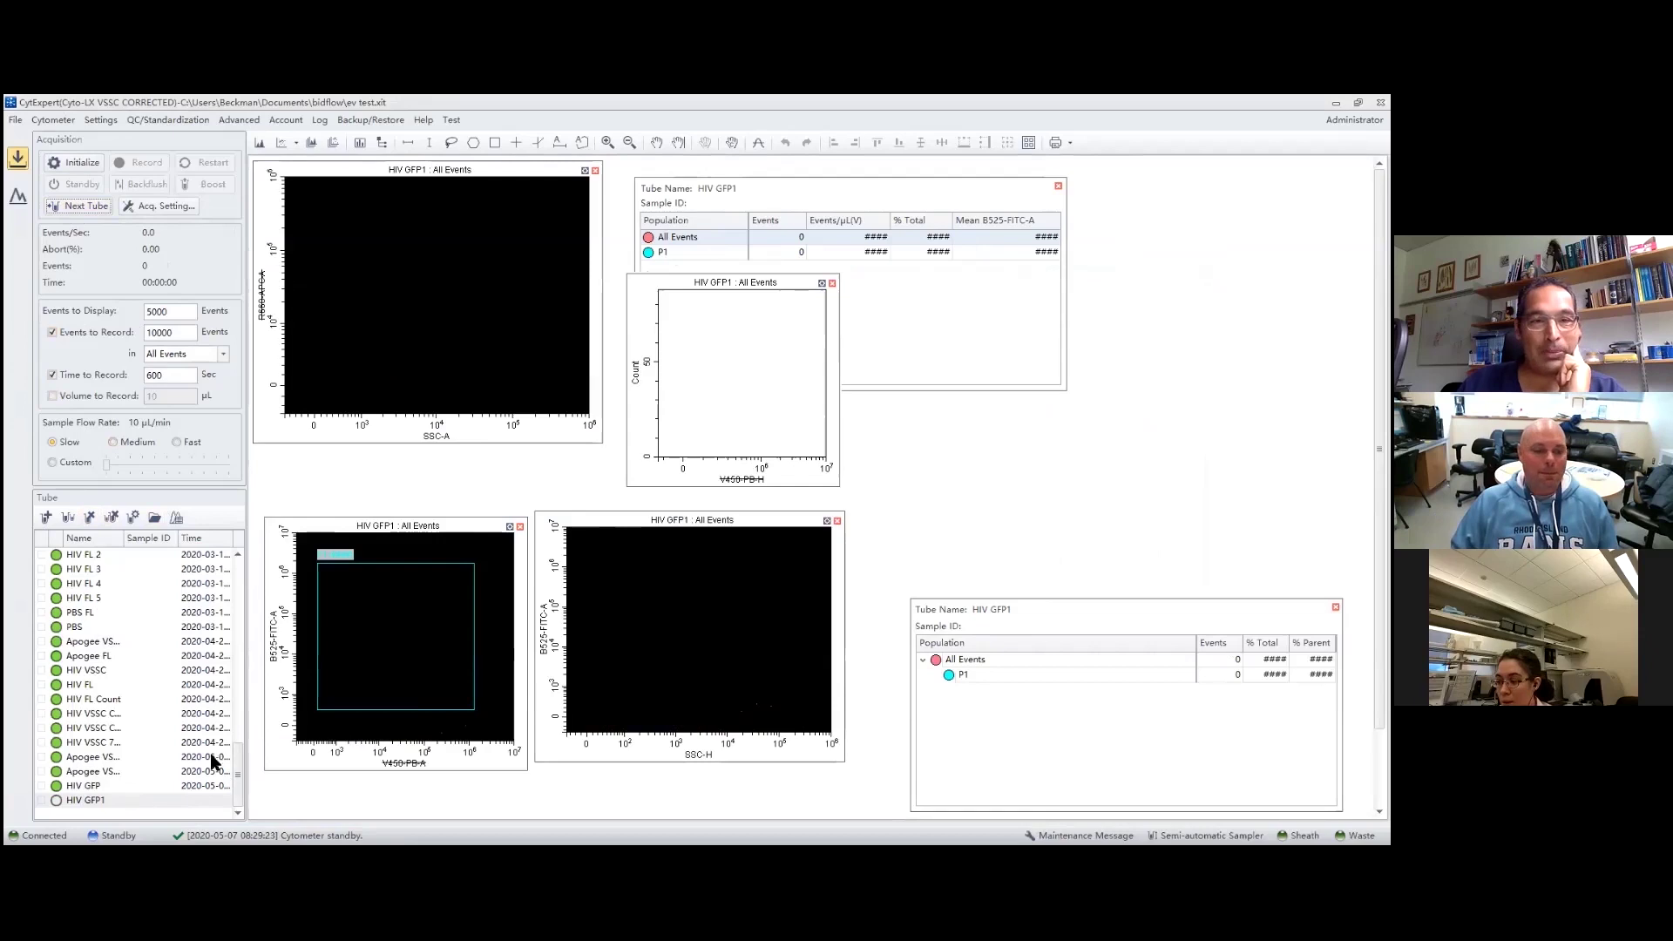
- Compare the plots of the HIV GFP tube with those of the HIV GFP1 tube
{"action": "mouse_move", "coordinate": [234, 767]}
{"action": "left_mouse_down"}
{"action": "mouse_move", "coordinate": [234, 678]}
{"action": "mouse_move", "coordinate": [239, 772]}
{"action": "left_mouse_up"}
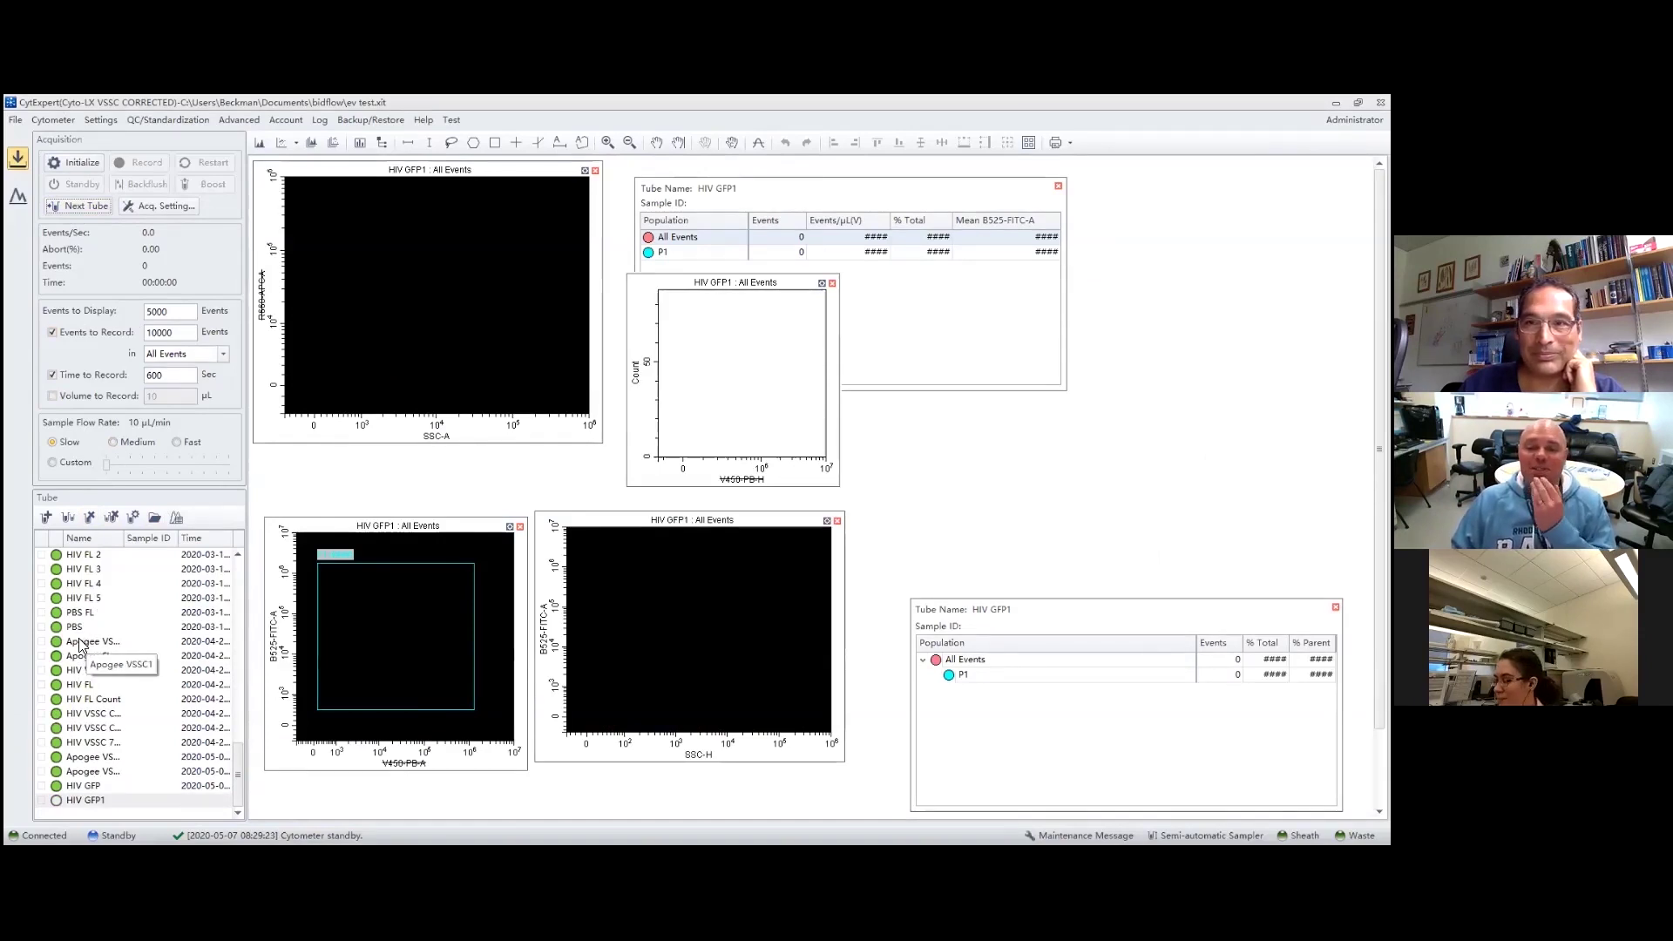
{"action": "left_click", "coordinate": [105, 785]}
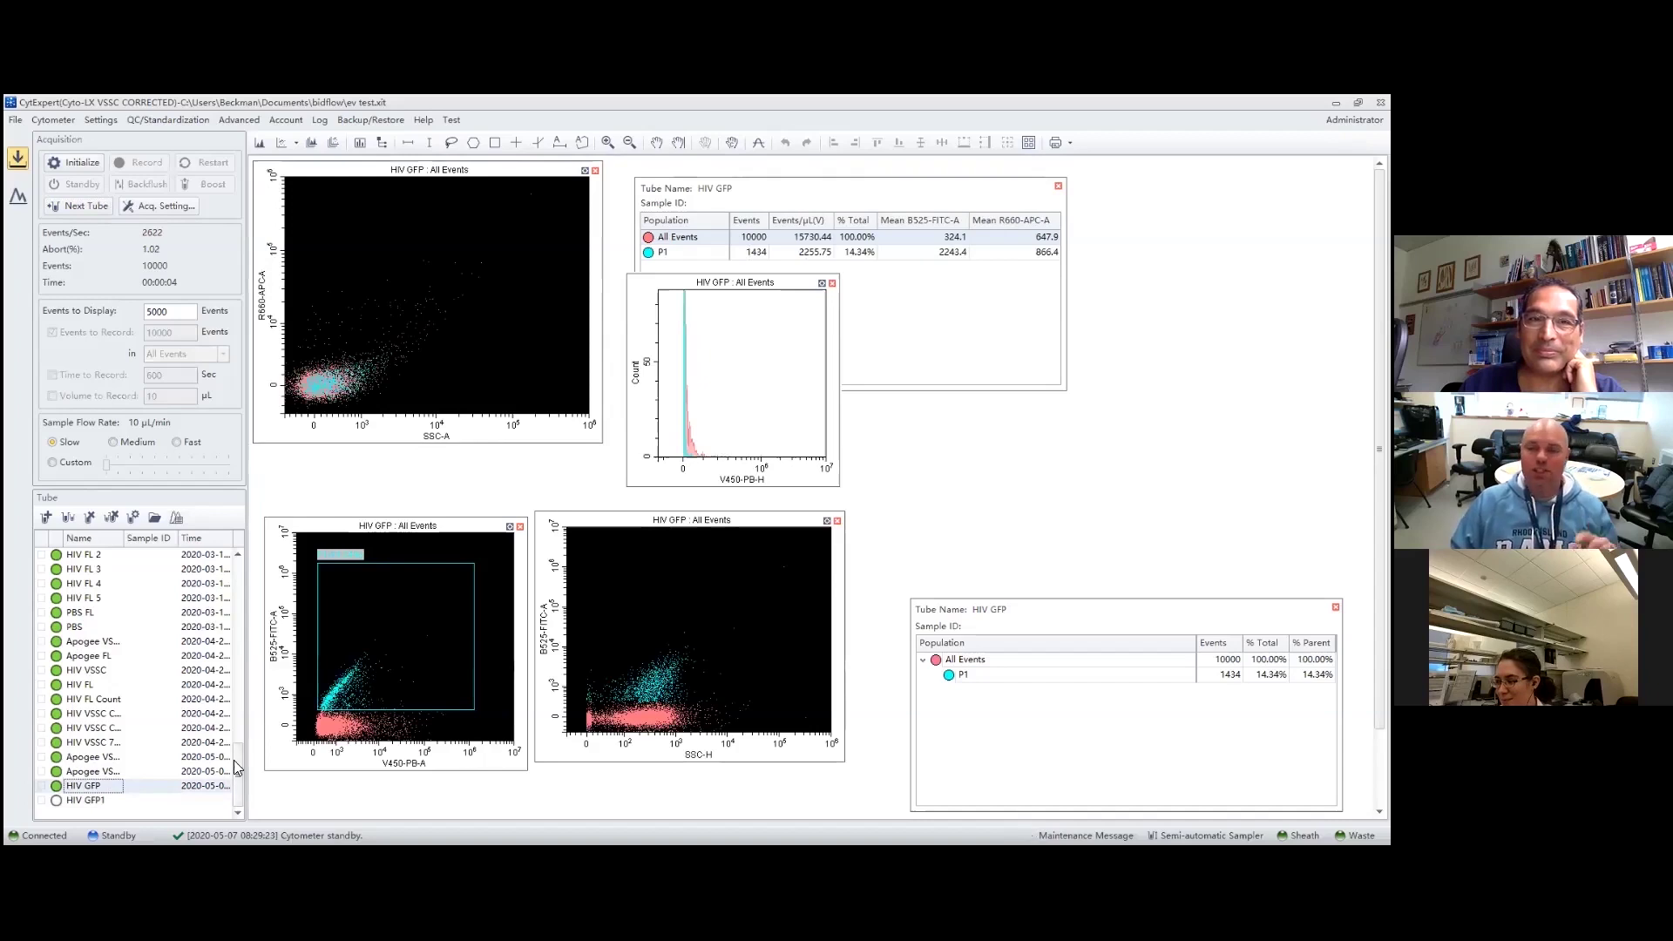
{"action": "left_click", "coordinate": [118, 802]}
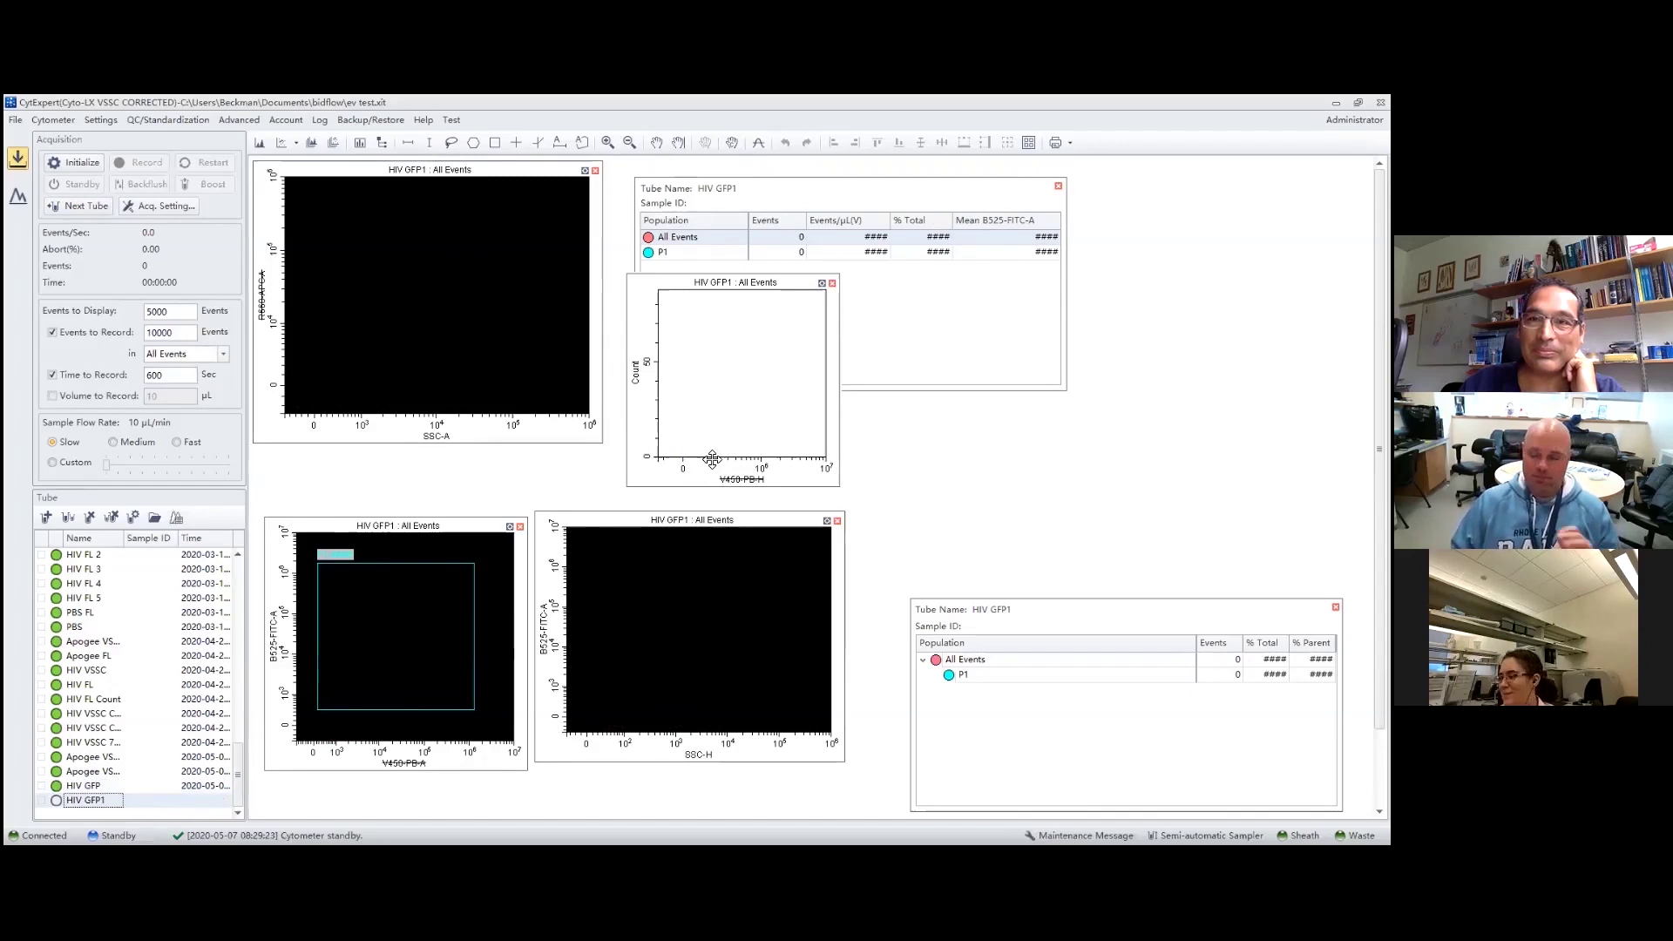
- Change the X axes of the V450-PB-H histogram and the gated V450-PB-A dot plot to Violet SSC-A, discarding the existing gates
{"action": "left_click", "coordinate": [741, 482]}
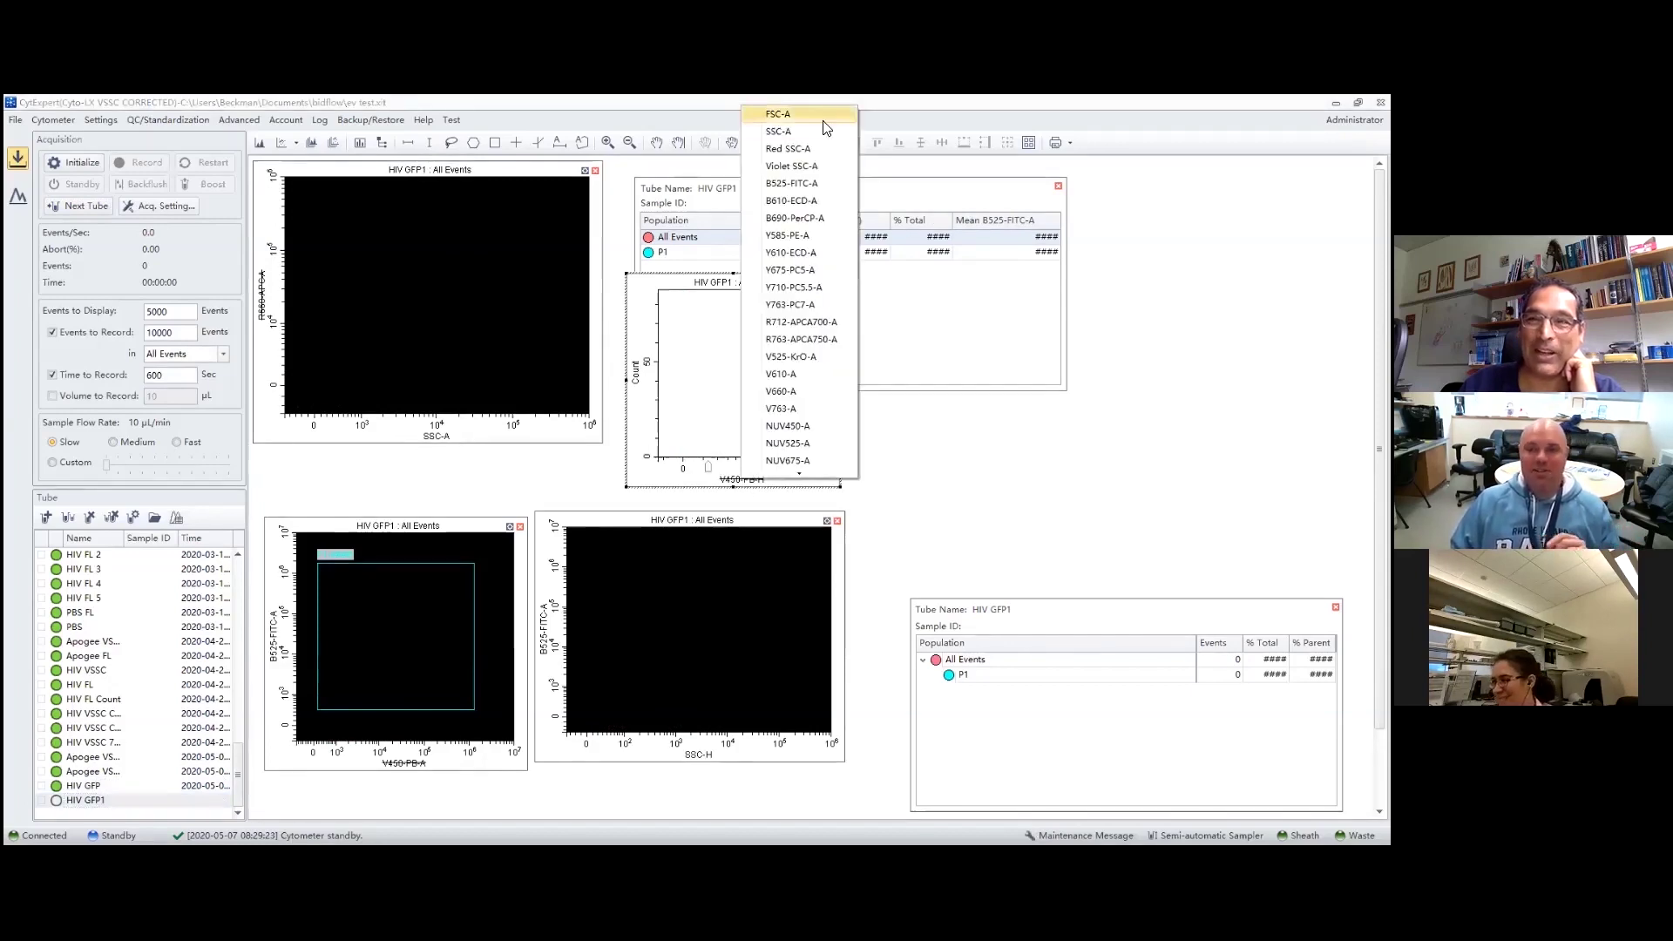
{"action": "left_click", "coordinate": [810, 166]}
{"action": "left_click", "coordinate": [425, 769]}
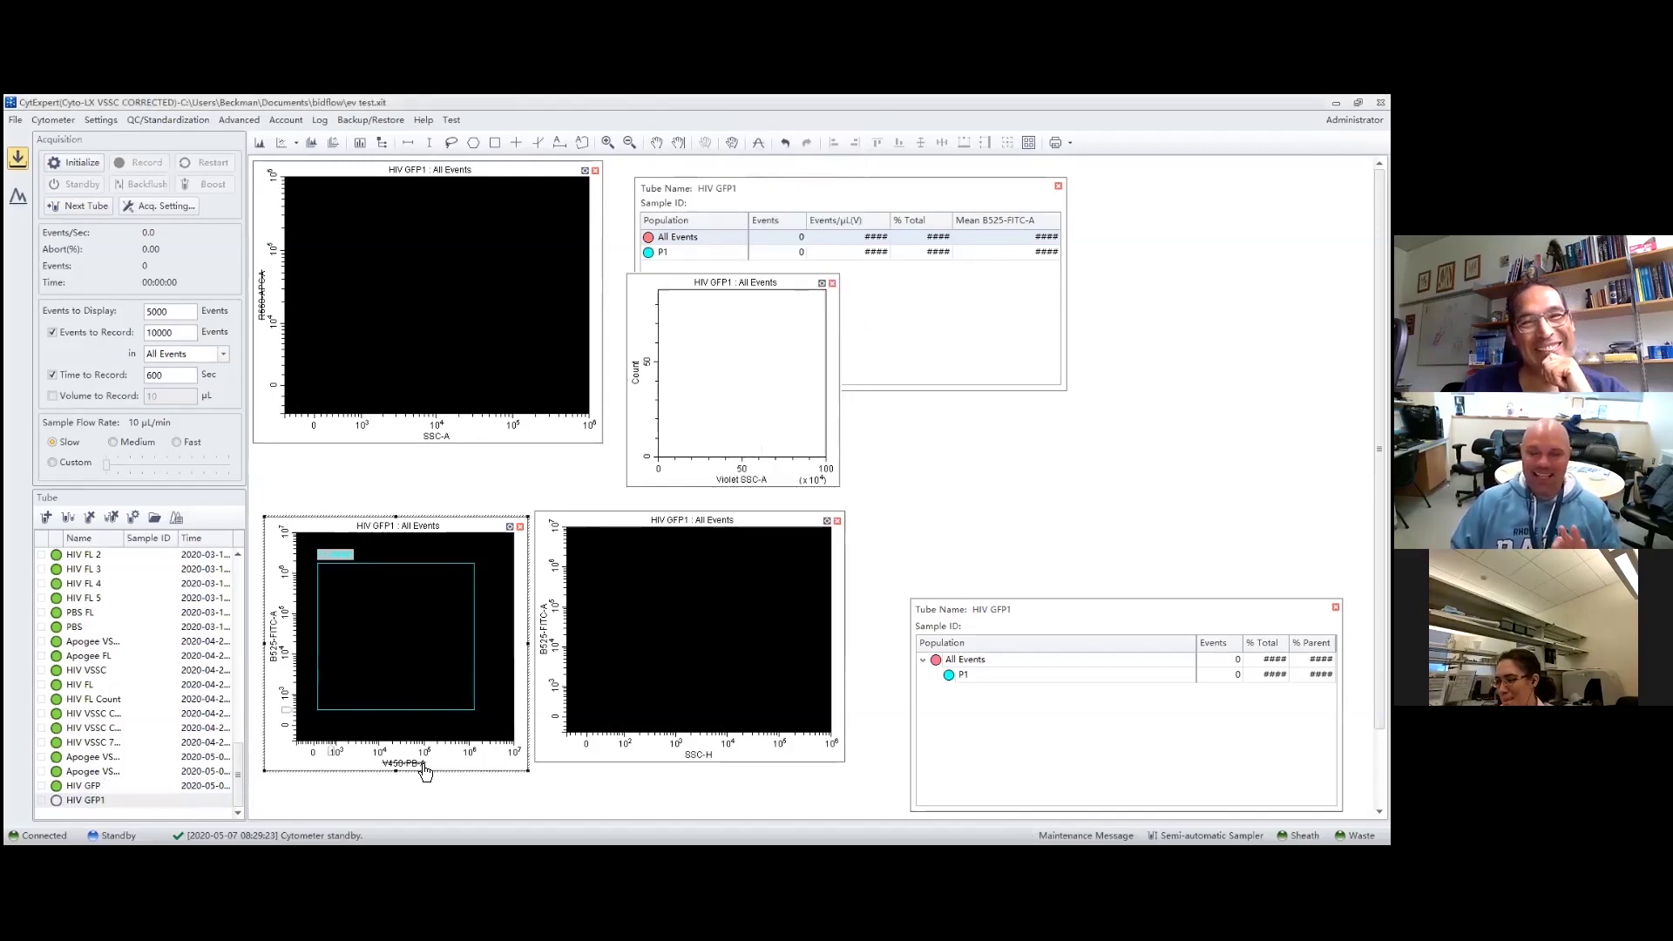
{"action": "left_click", "coordinate": [424, 767]}
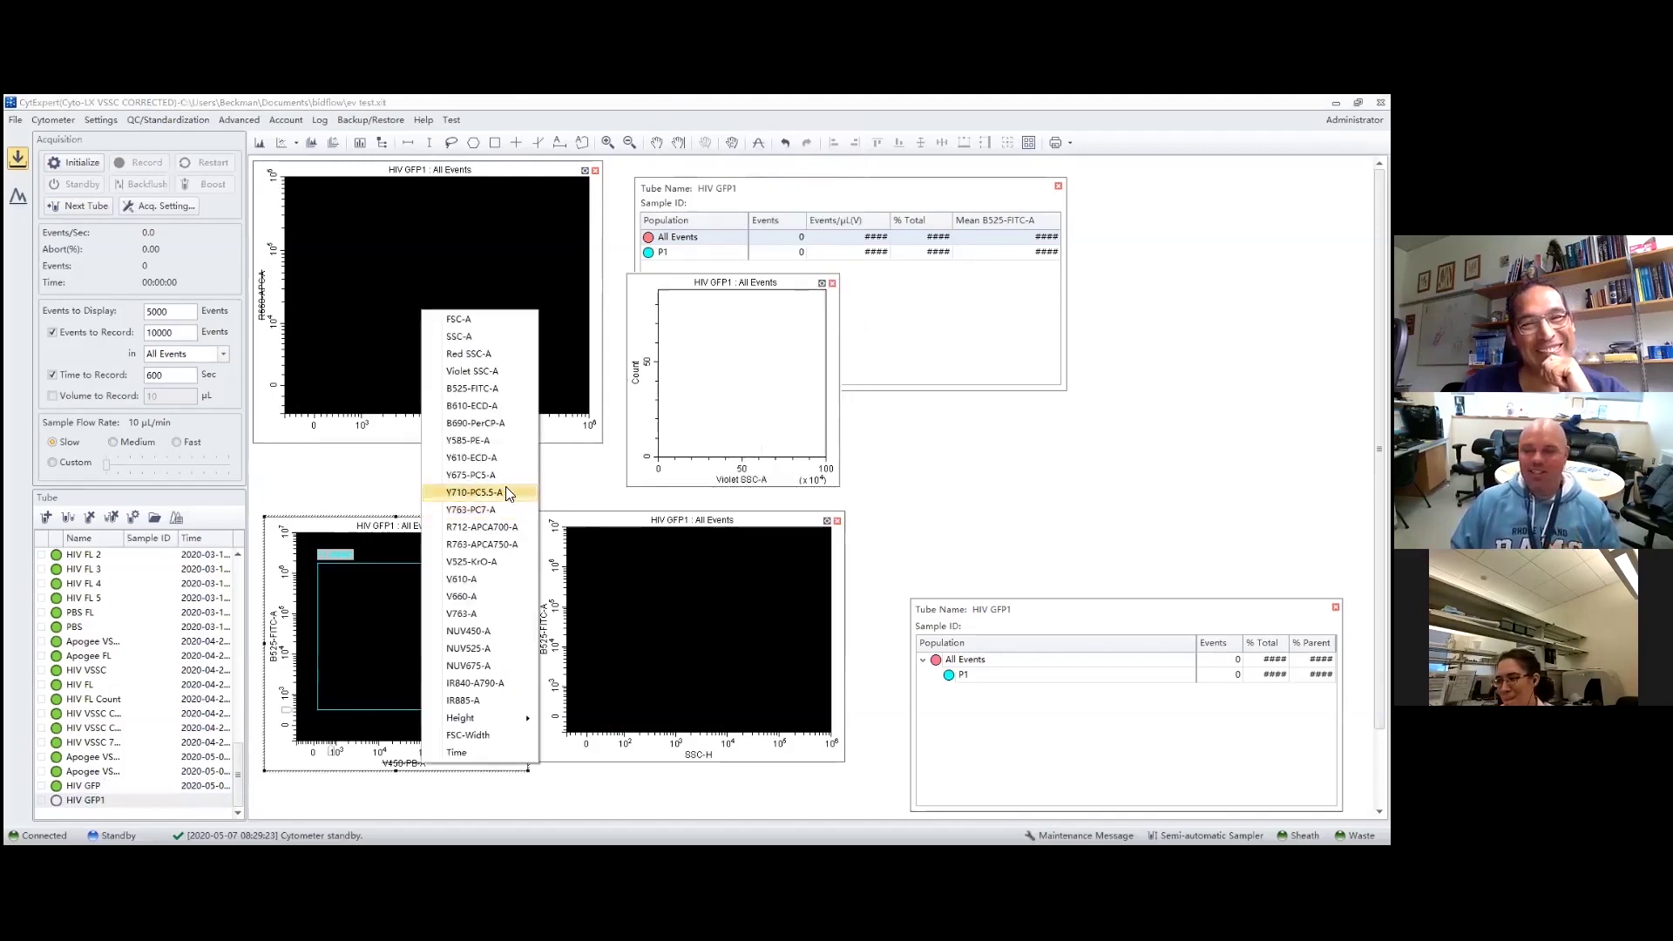
{"action": "left_click", "coordinate": [504, 373]}
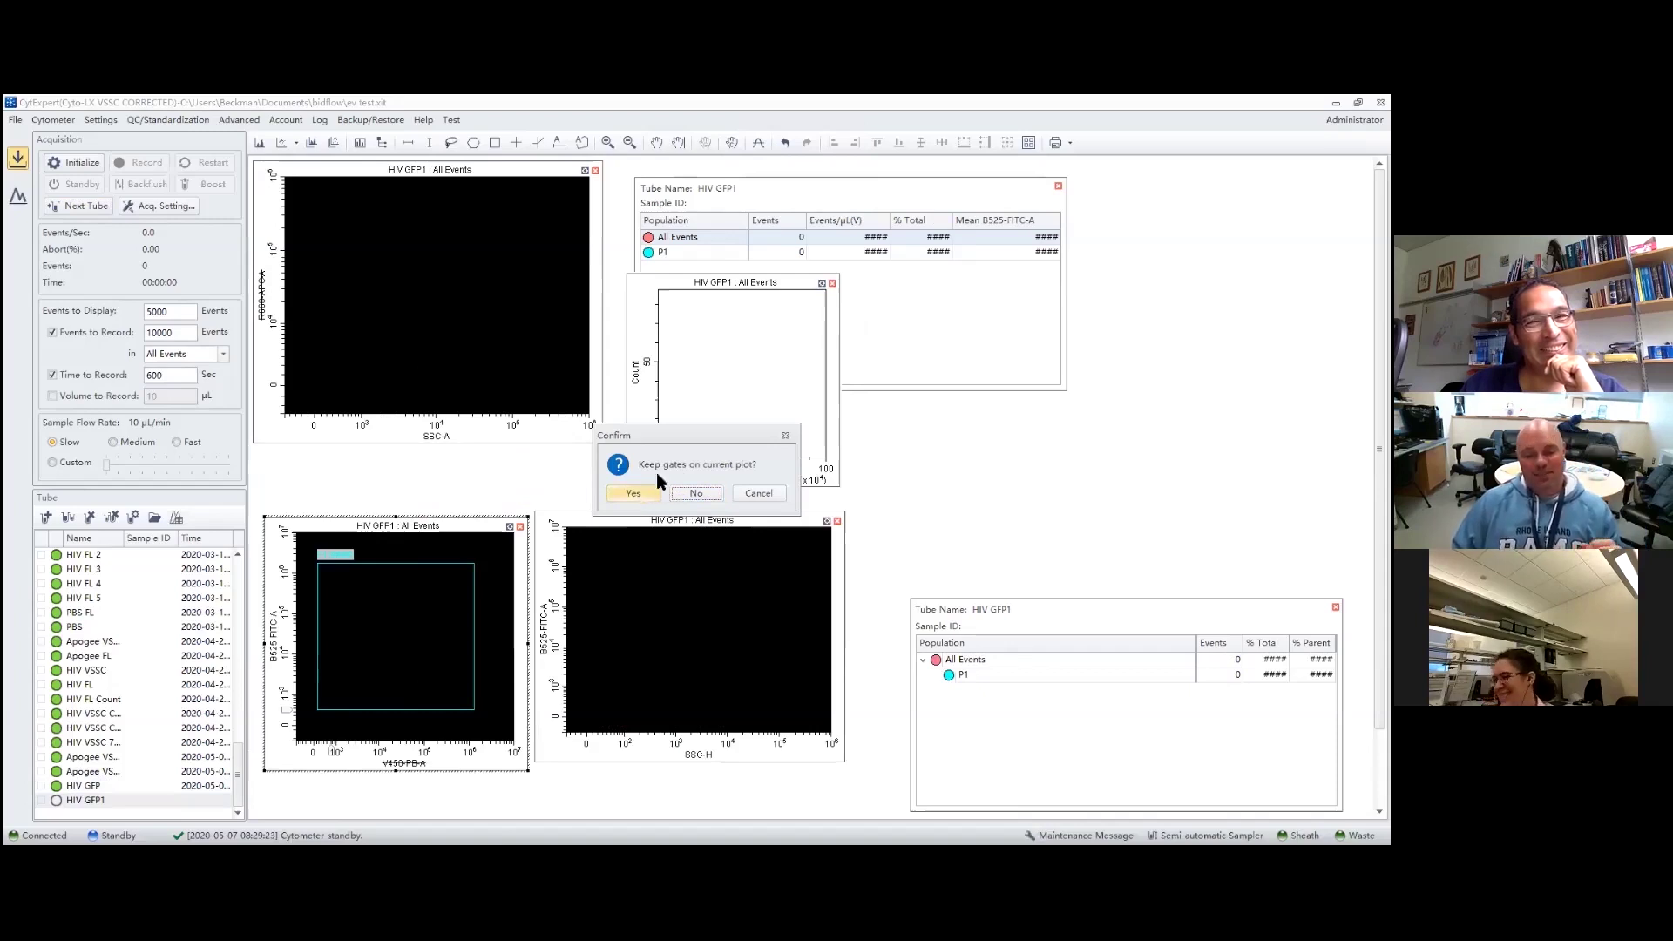
{"action": "left_click", "coordinate": [696, 494]}
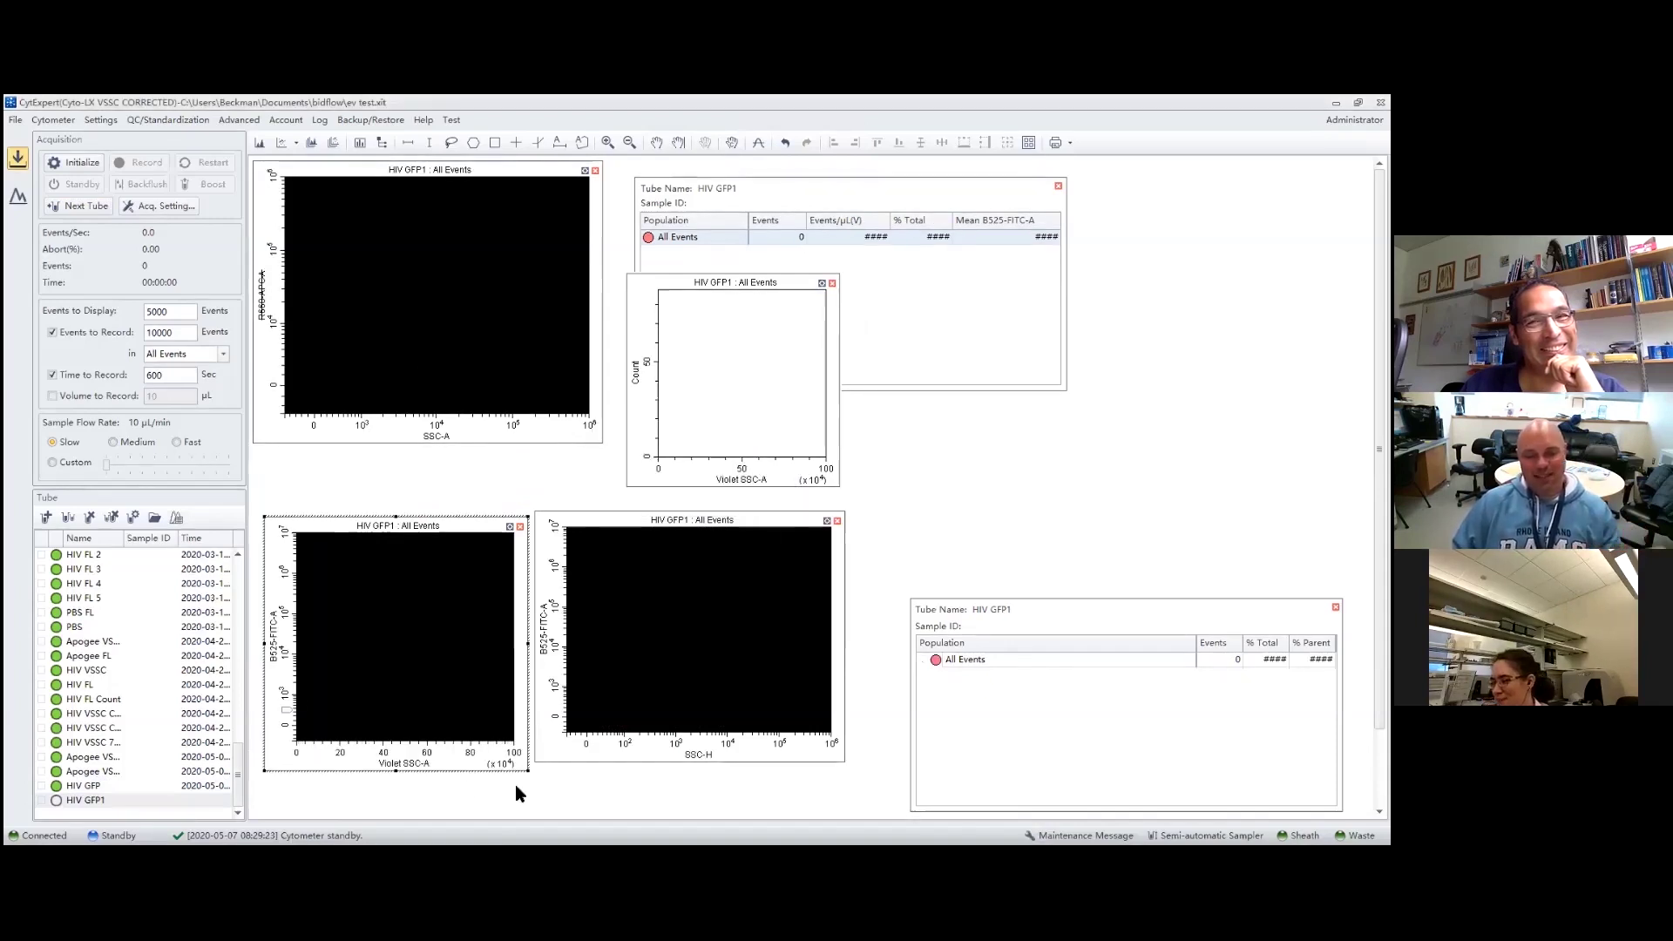
- Set the X axes of the Violet SSC-A histogram and the B525-FITC-A versus Violet SSC-A dot plot to log scale
{"action": "left_click", "coordinate": [791, 478]}
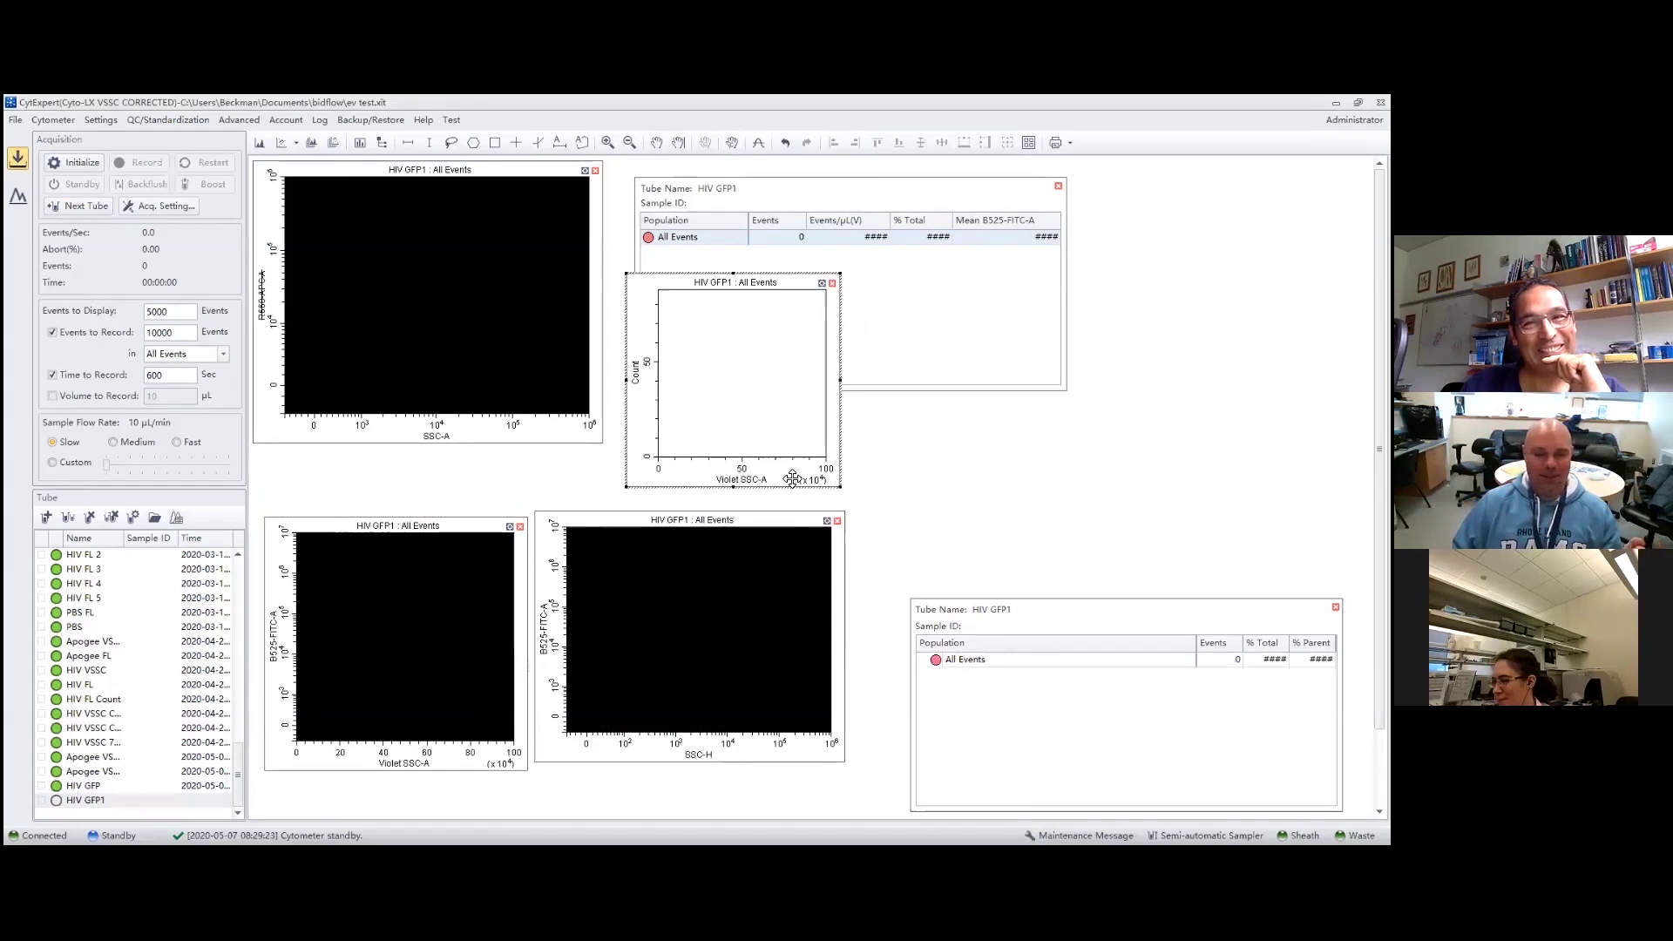
{"action": "double_click", "coordinate": [798, 480]}
{"action": "left_click", "coordinate": [832, 402]}
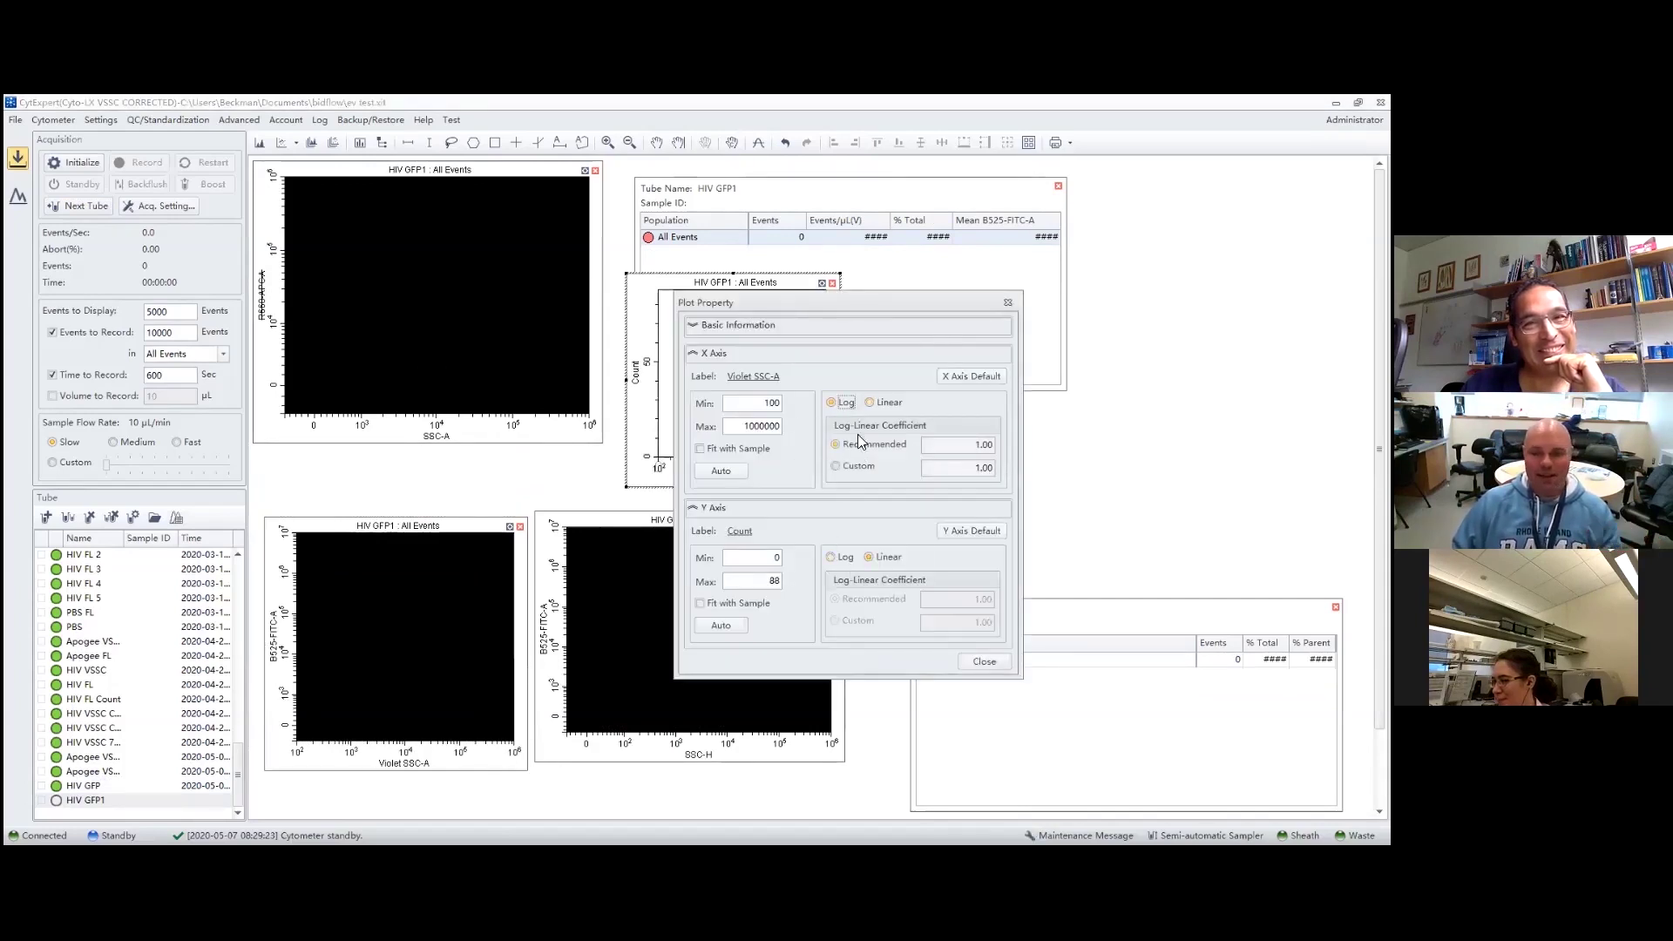
{"action": "left_click", "coordinate": [870, 401]}
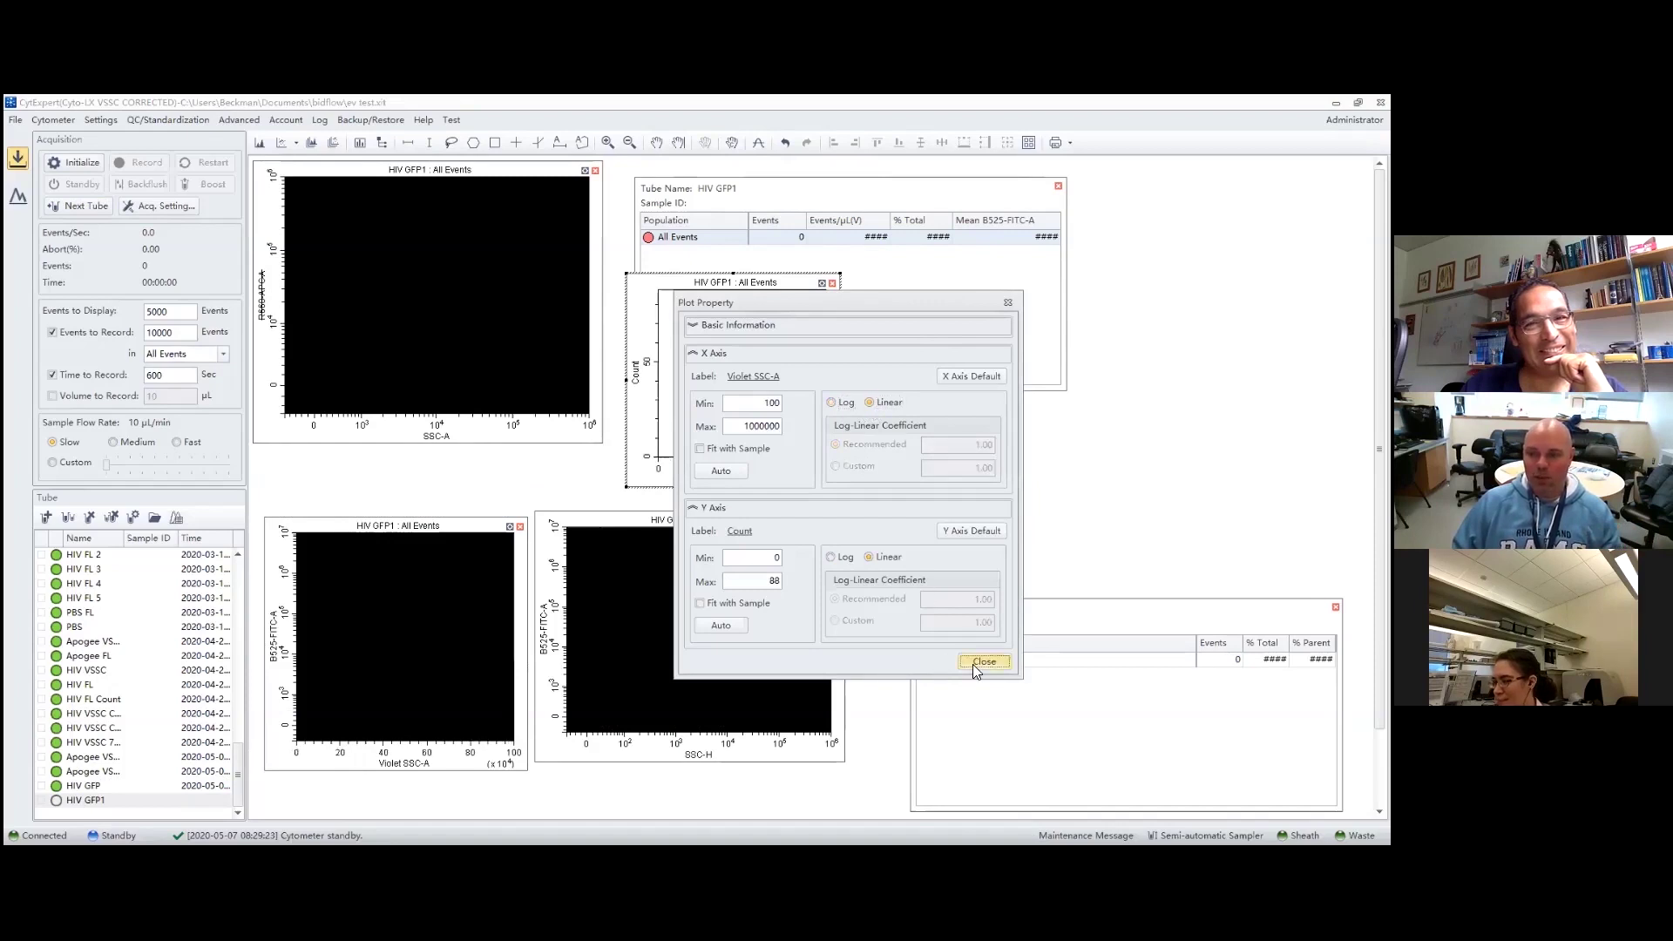
{"action": "left_click", "coordinate": [973, 664]}
{"action": "double_click", "coordinate": [488, 689]}
{"action": "left_click", "coordinate": [832, 402]}
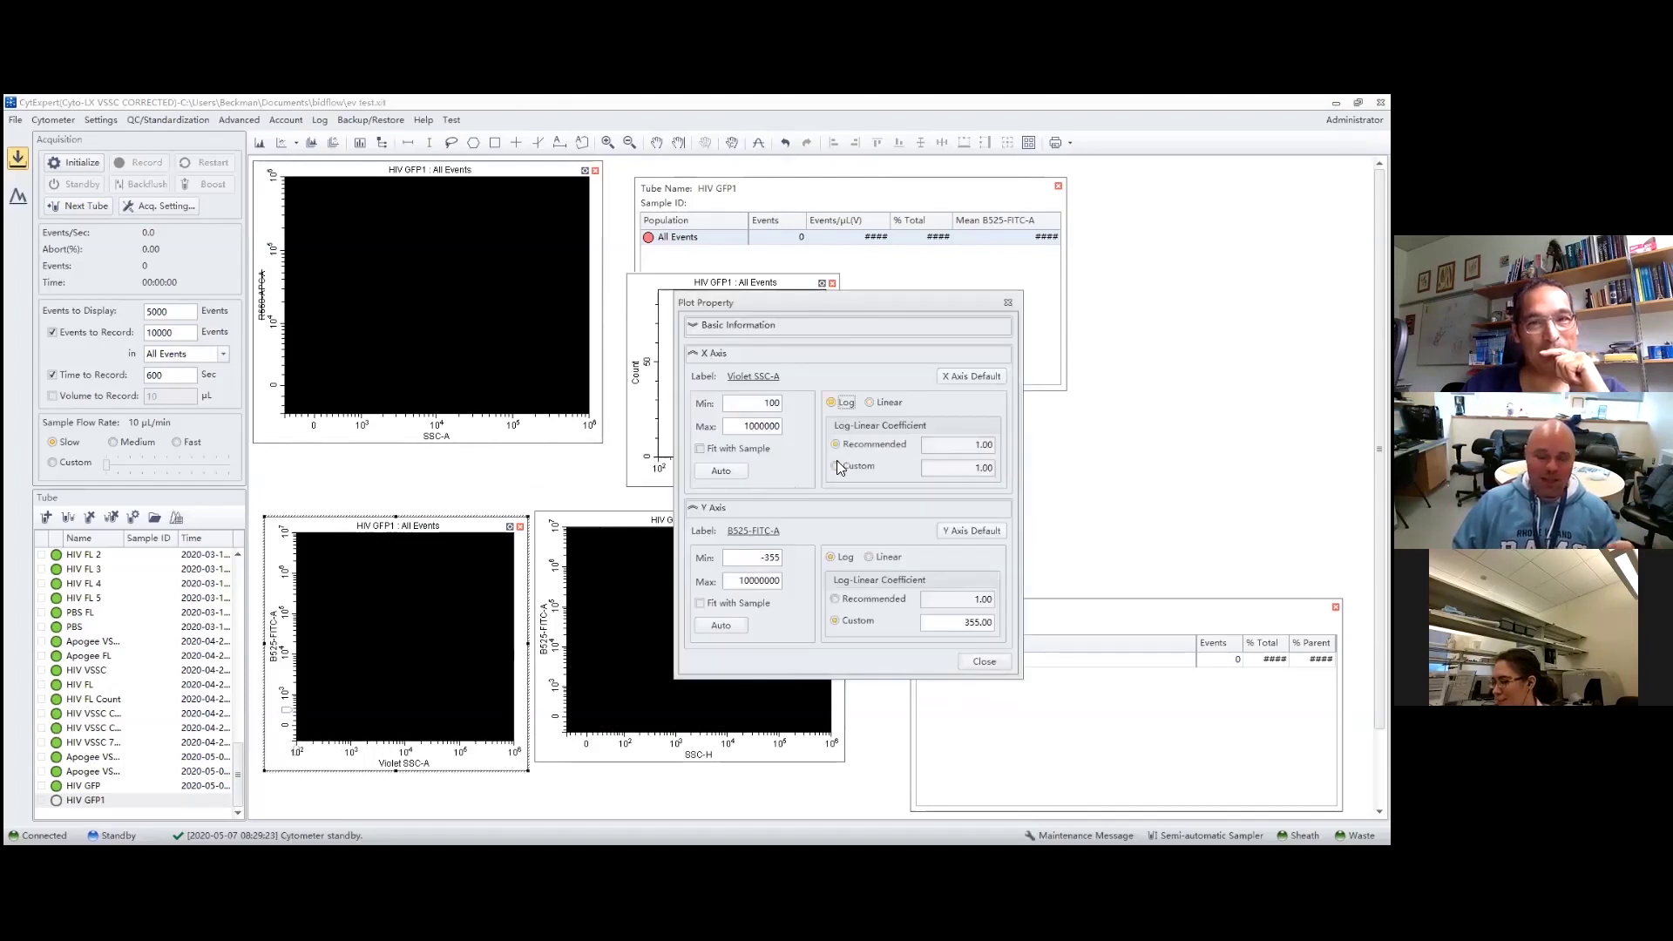
{"action": "left_click", "coordinate": [975, 663]}
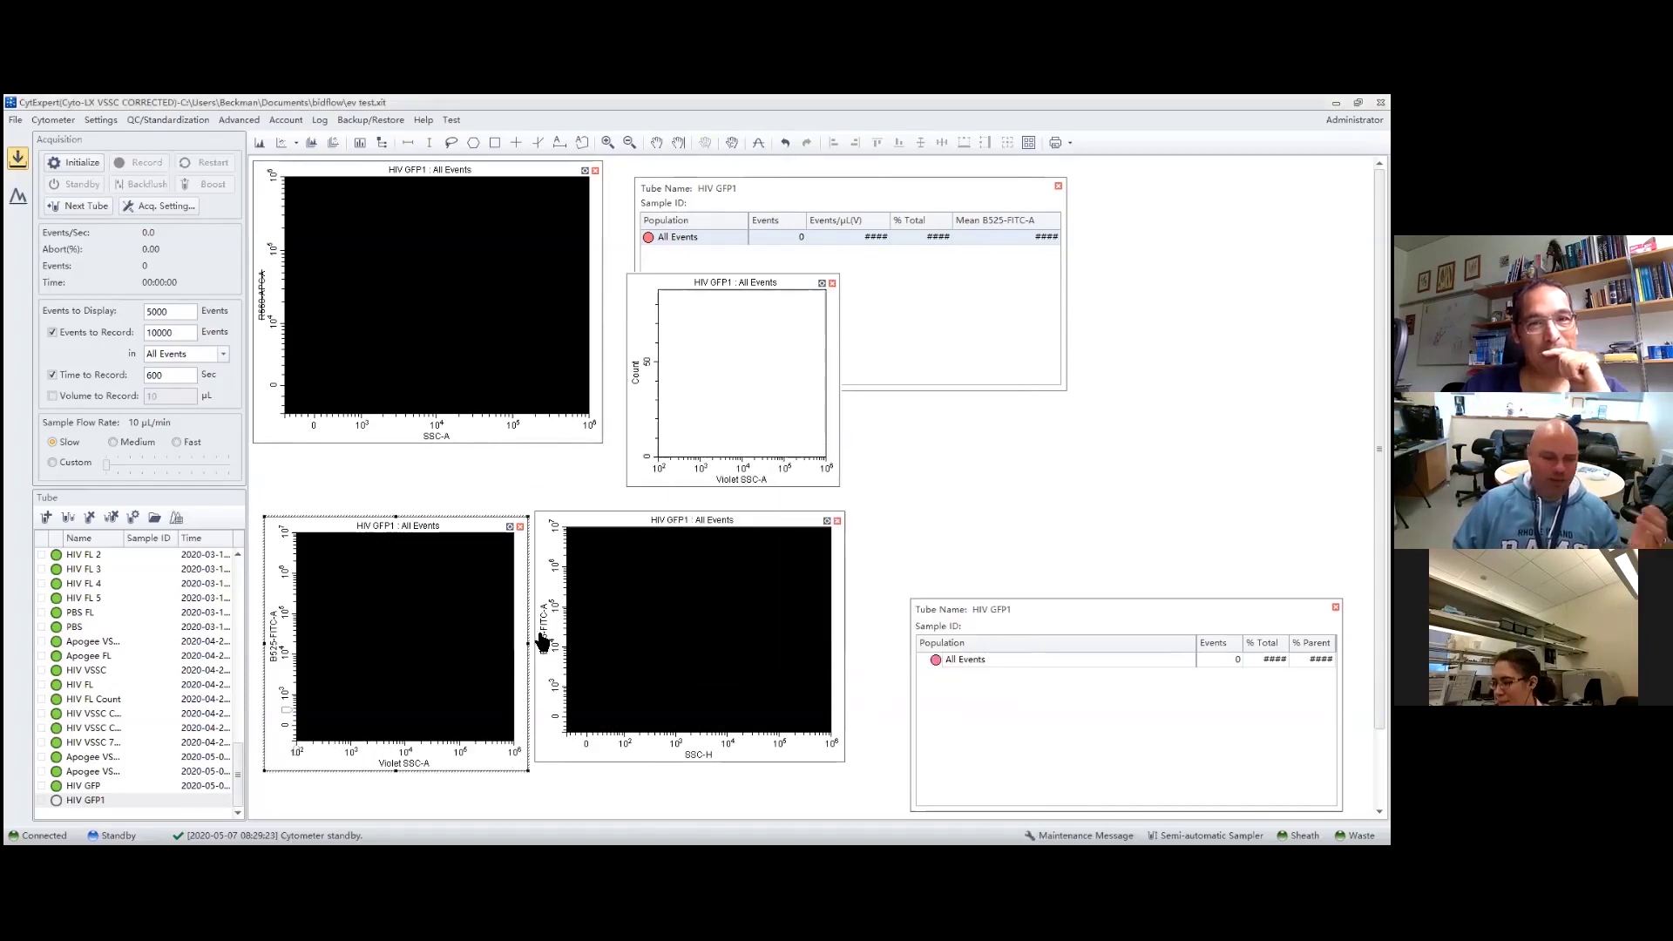
- Check how the plots display the Apogee VSSC vs RSSC2 tube and return to the HIV GFP1 tube
{"action": "left_click", "coordinate": [264, 294]}
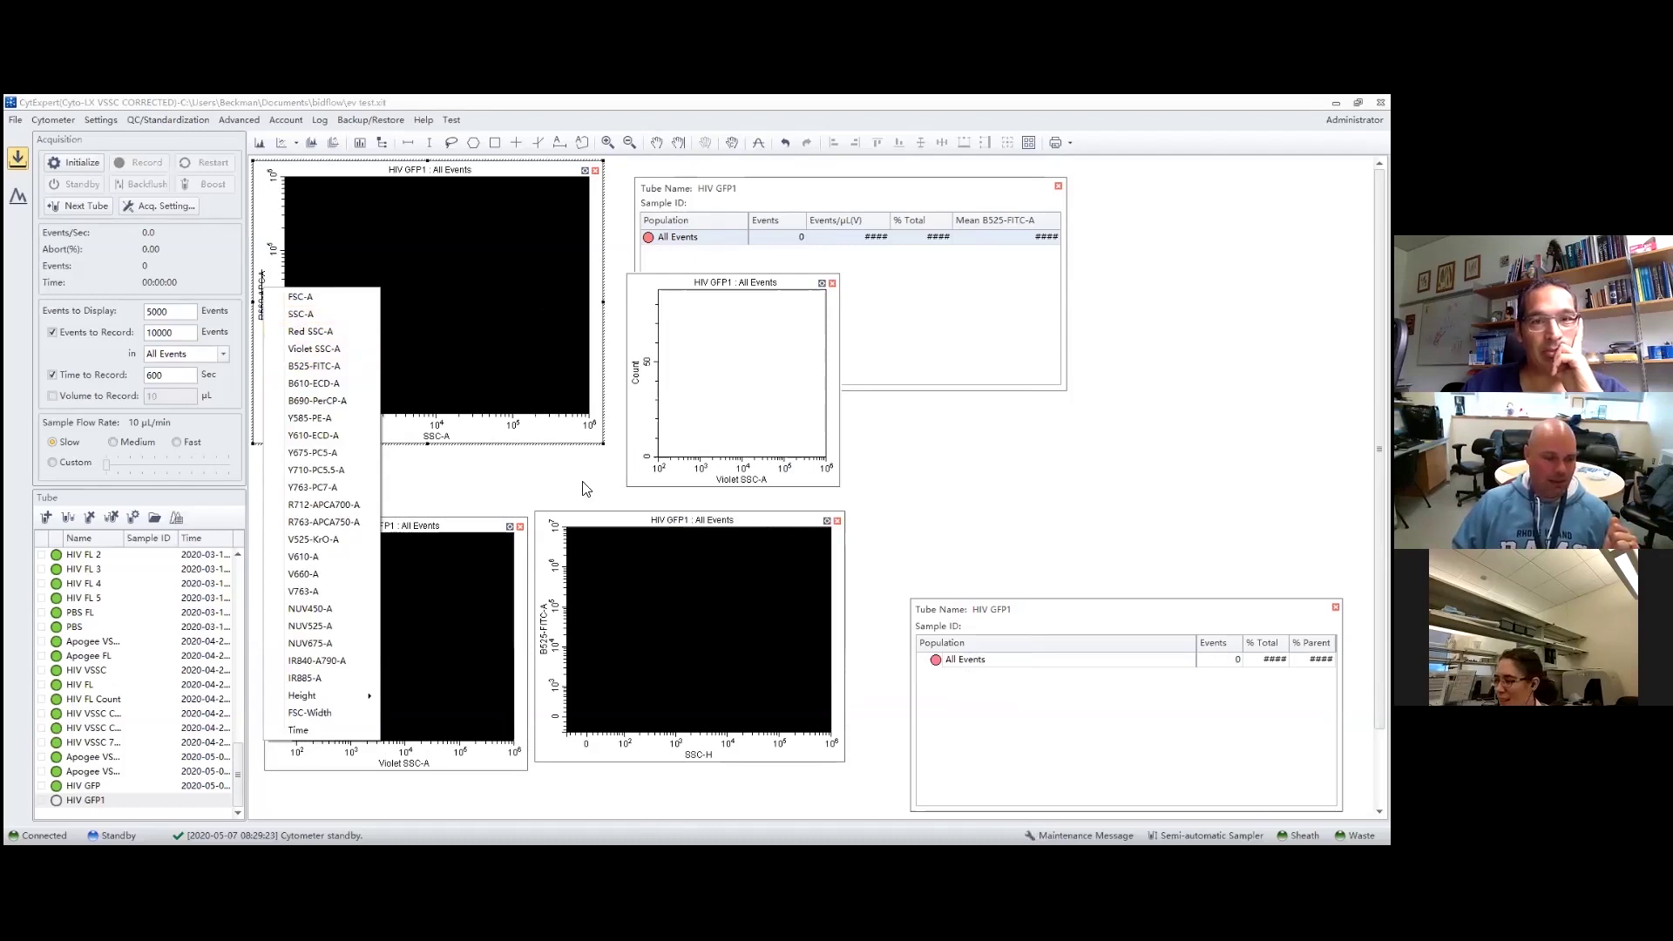
{"action": "double_click", "coordinate": [92, 771]}
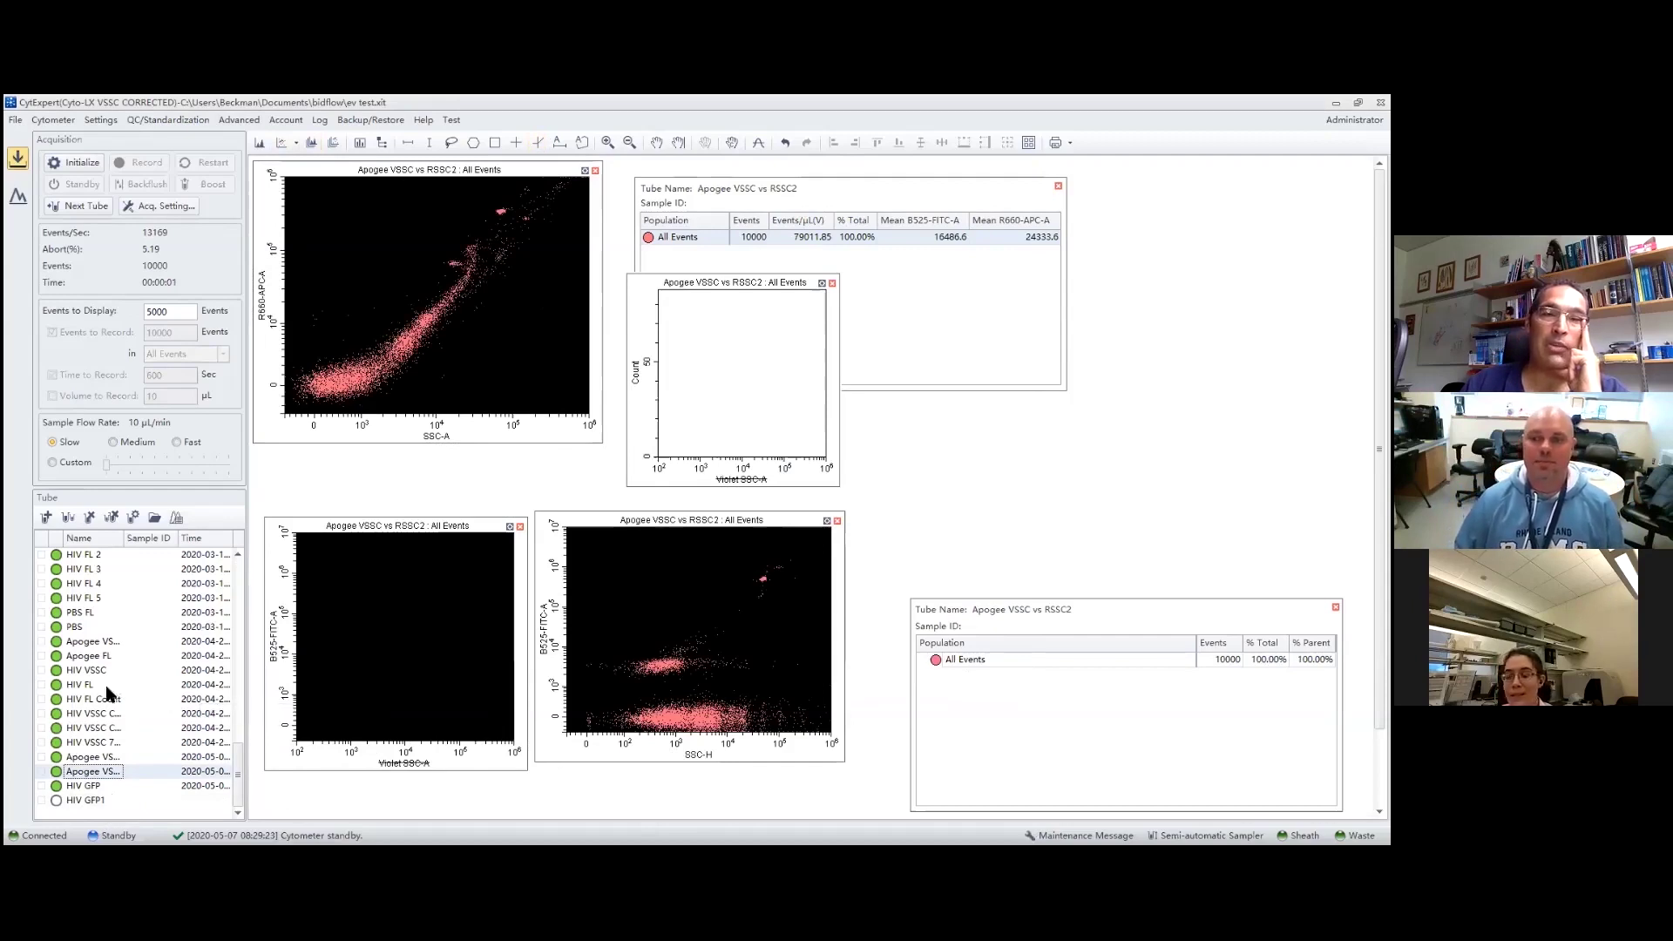
{"action": "left_click", "coordinate": [85, 801]}
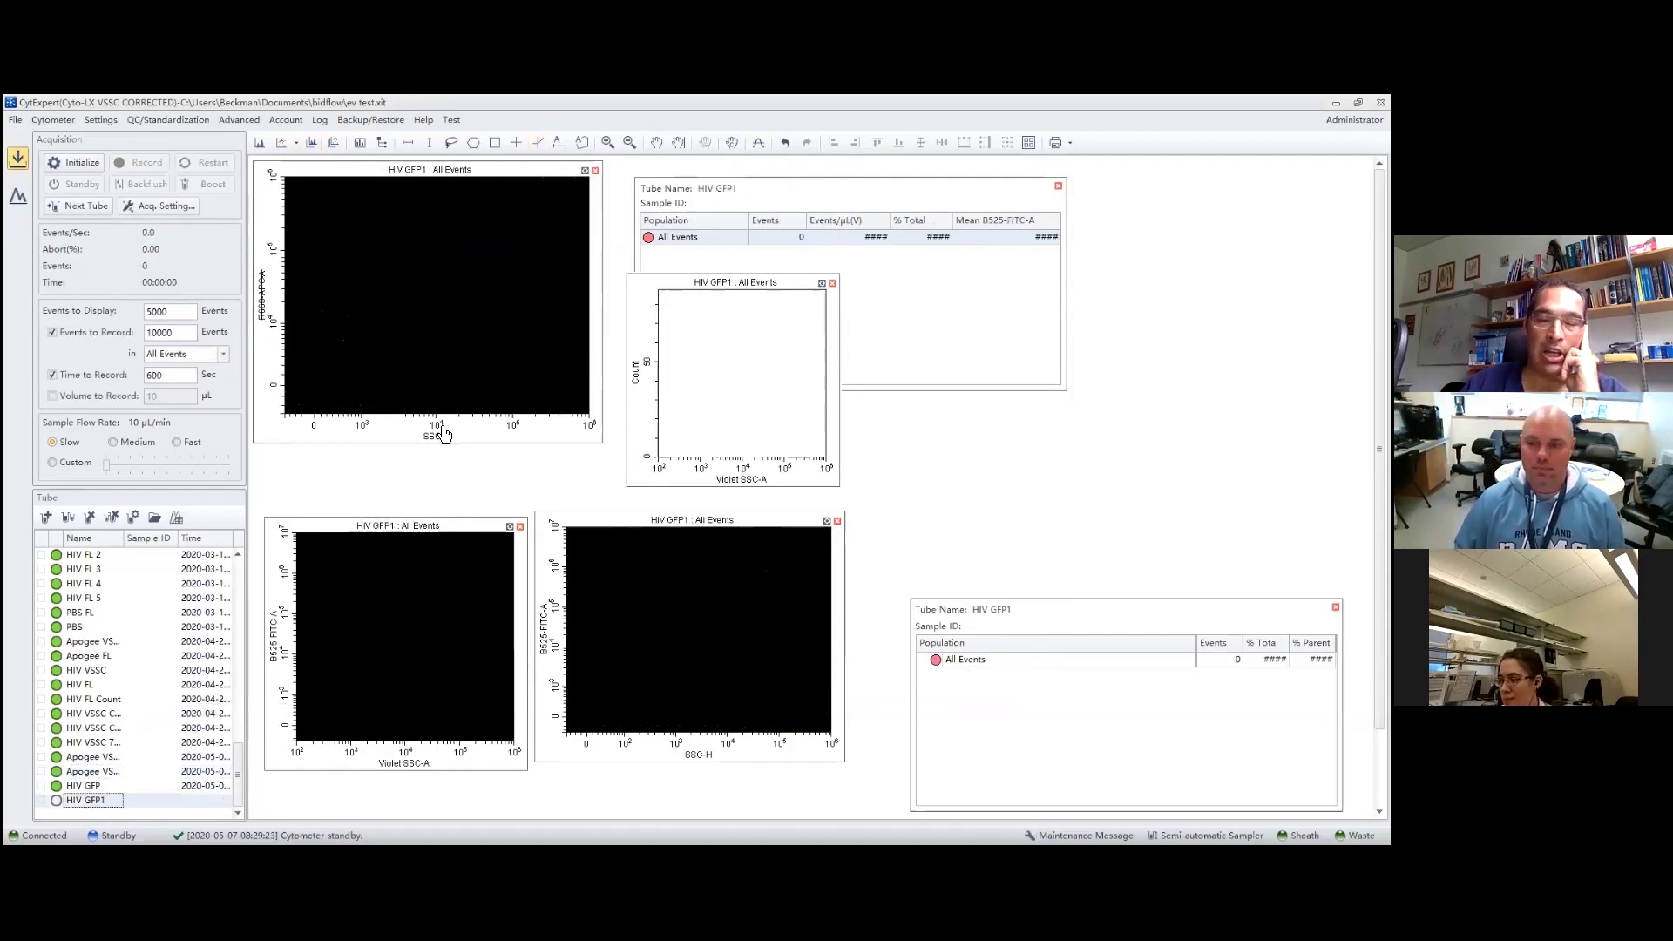
- Change the axes of the R660-APC-A versus SSC-A dot plot to SSC-H on Y and FSC-H on X
{"action": "left_click", "coordinate": [262, 300]}
{"action": "mouse_move", "coordinate": [366, 704]}
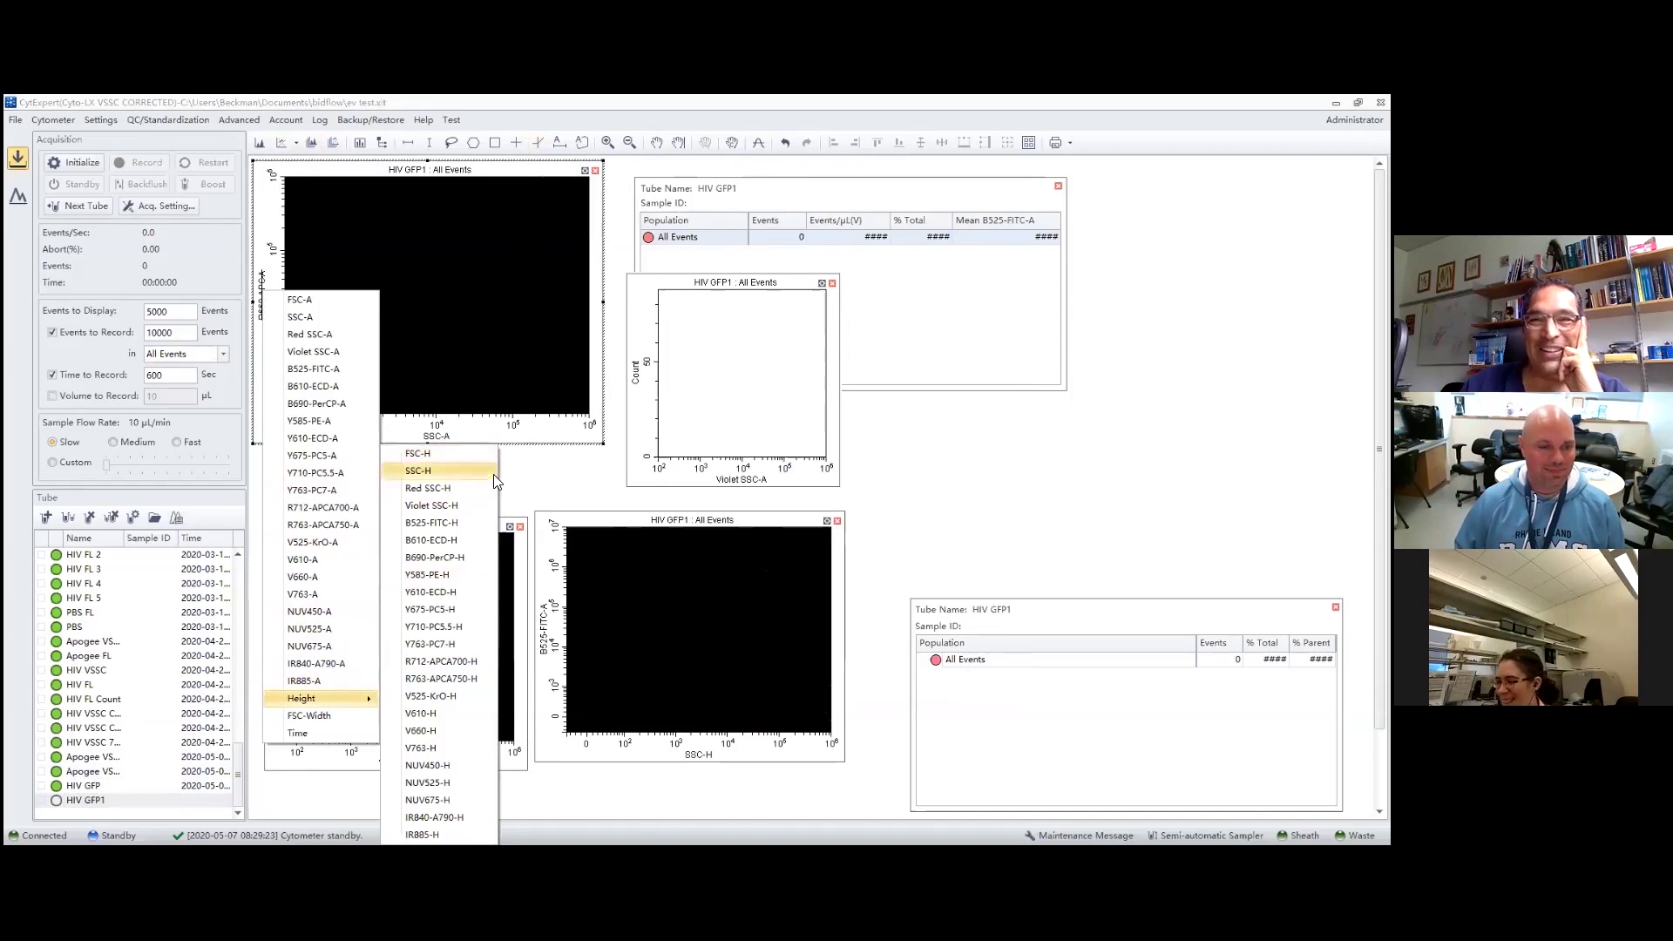
{"action": "left_click", "coordinate": [421, 471]}
{"action": "left_click", "coordinate": [432, 442]}
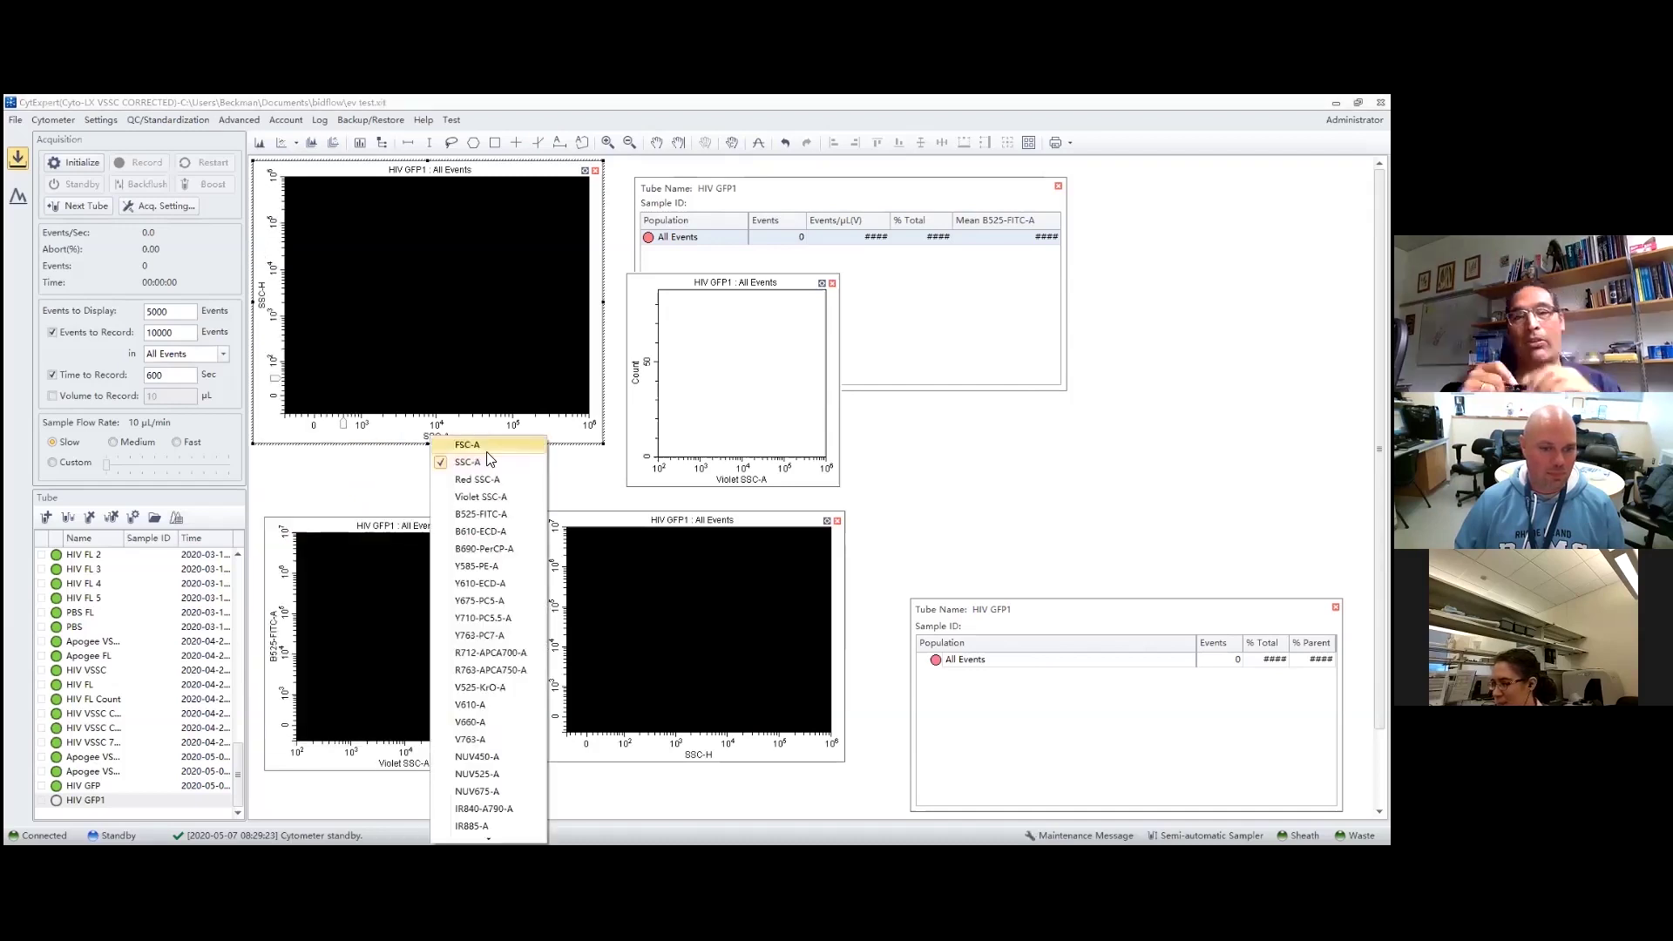
{"action": "mouse_move", "coordinate": [512, 819]}
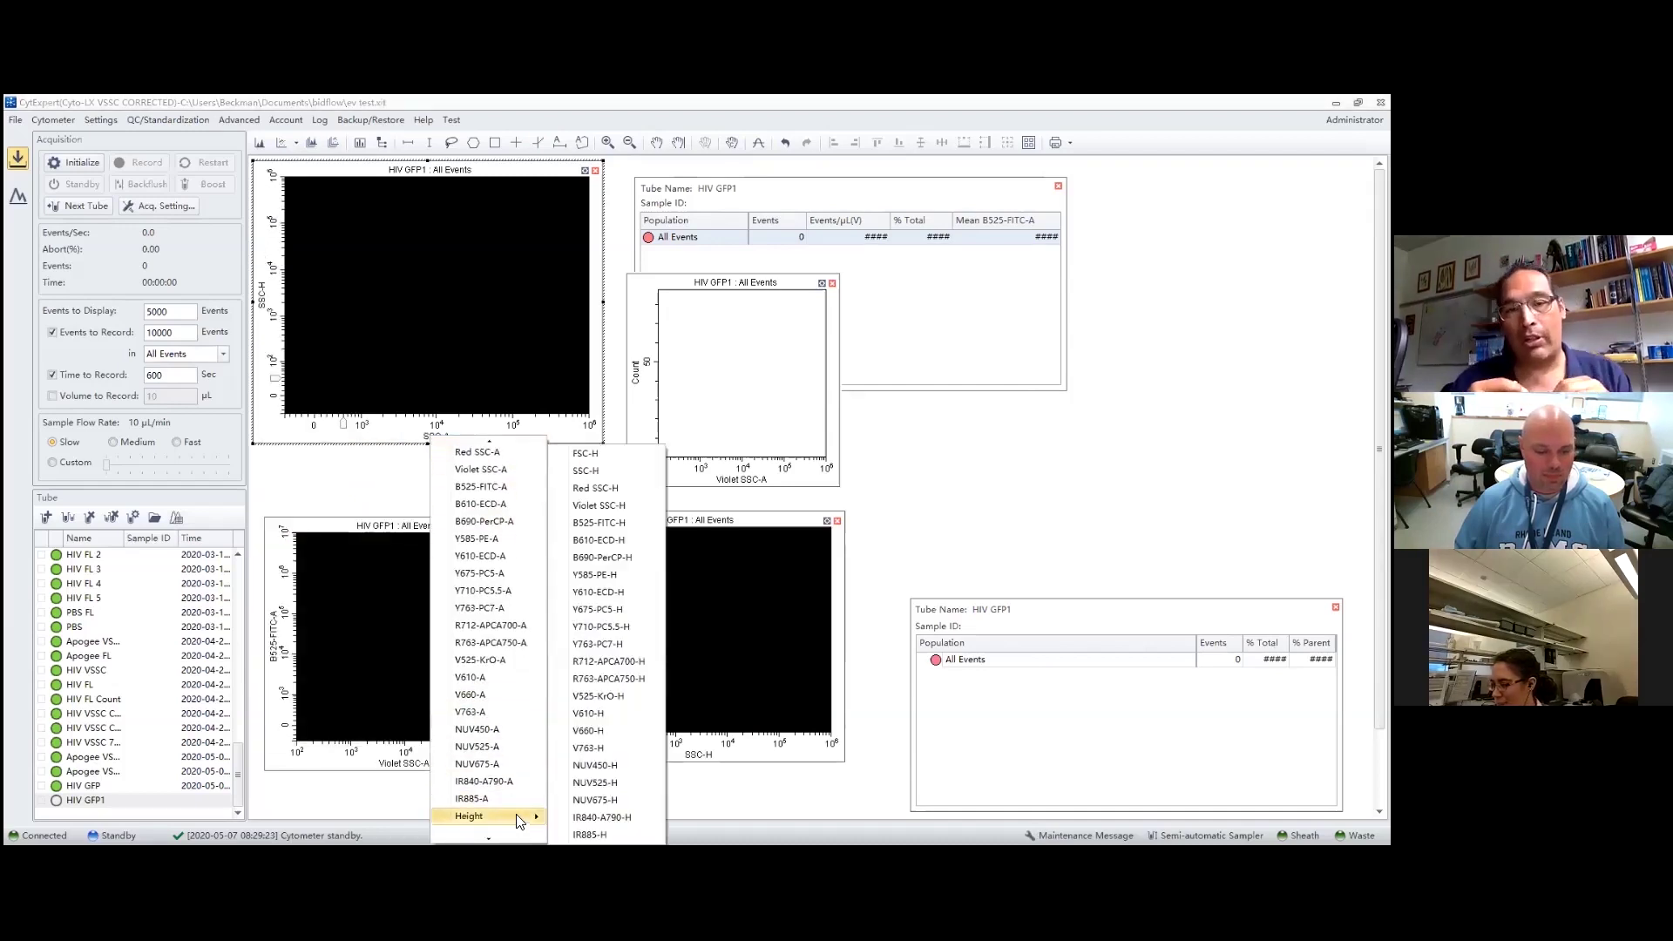
{"action": "left_click", "coordinate": [605, 459]}
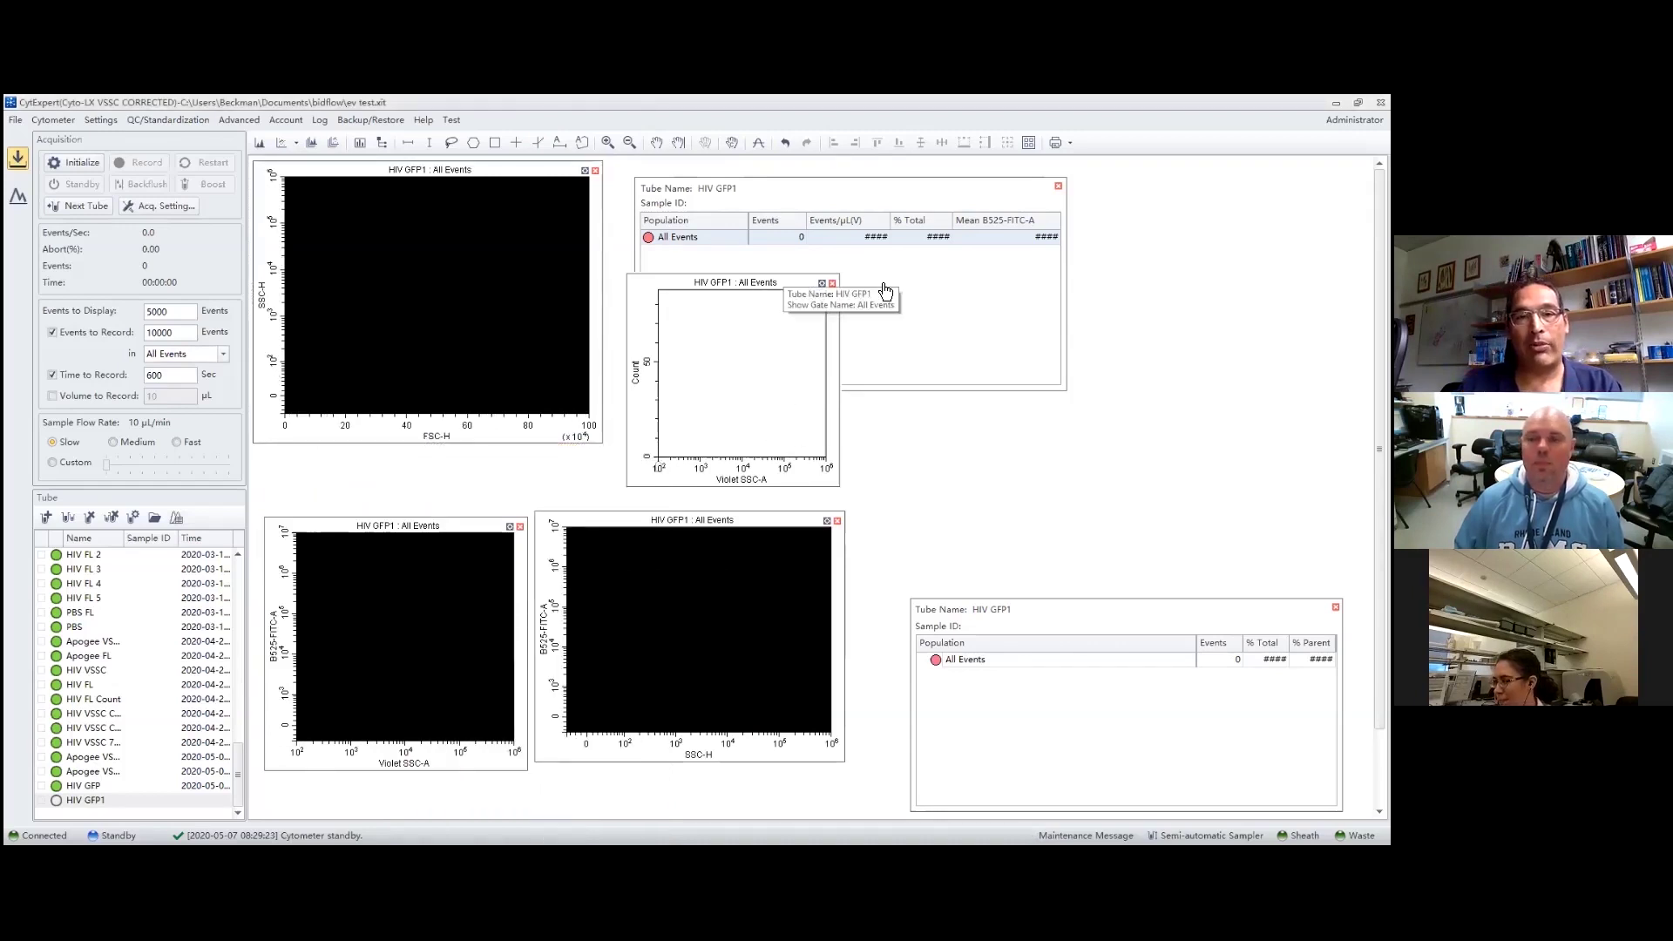
- Move the histogram to the free area beside the upper statistics table and set its X axis to SSC-H
{"action": "left_click_drag", "start_coordinate": [768, 283], "coordinate": [1232, 182]}
{"action": "left_click", "coordinate": [1191, 379]}
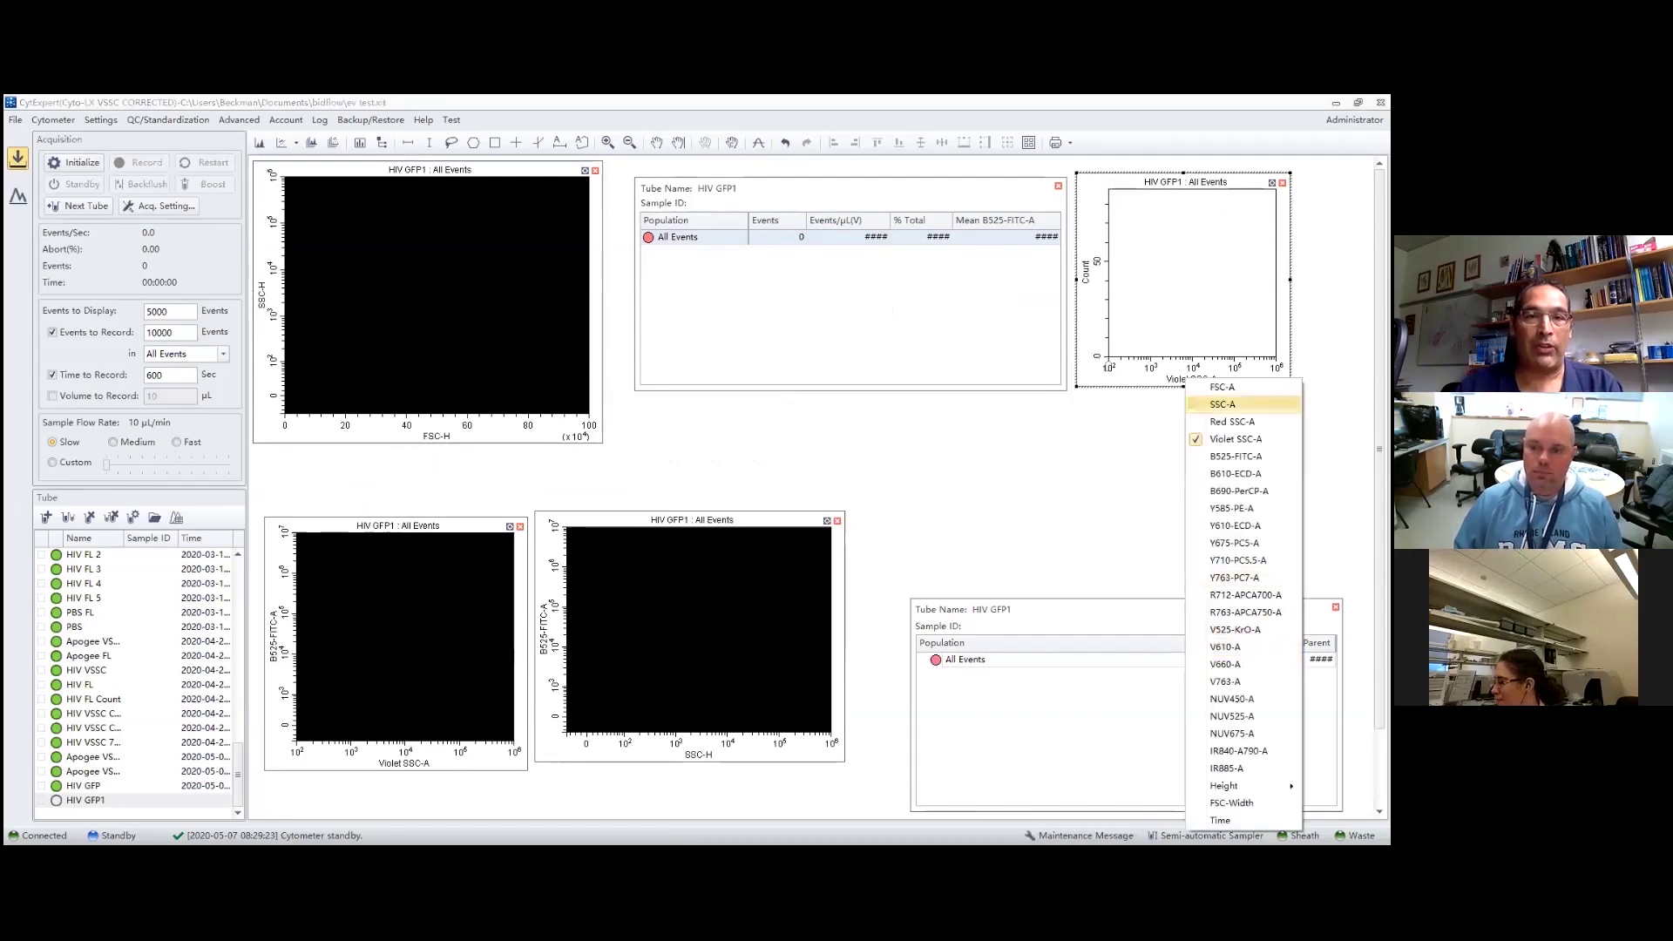
{"action": "mouse_move", "coordinate": [1229, 785]}
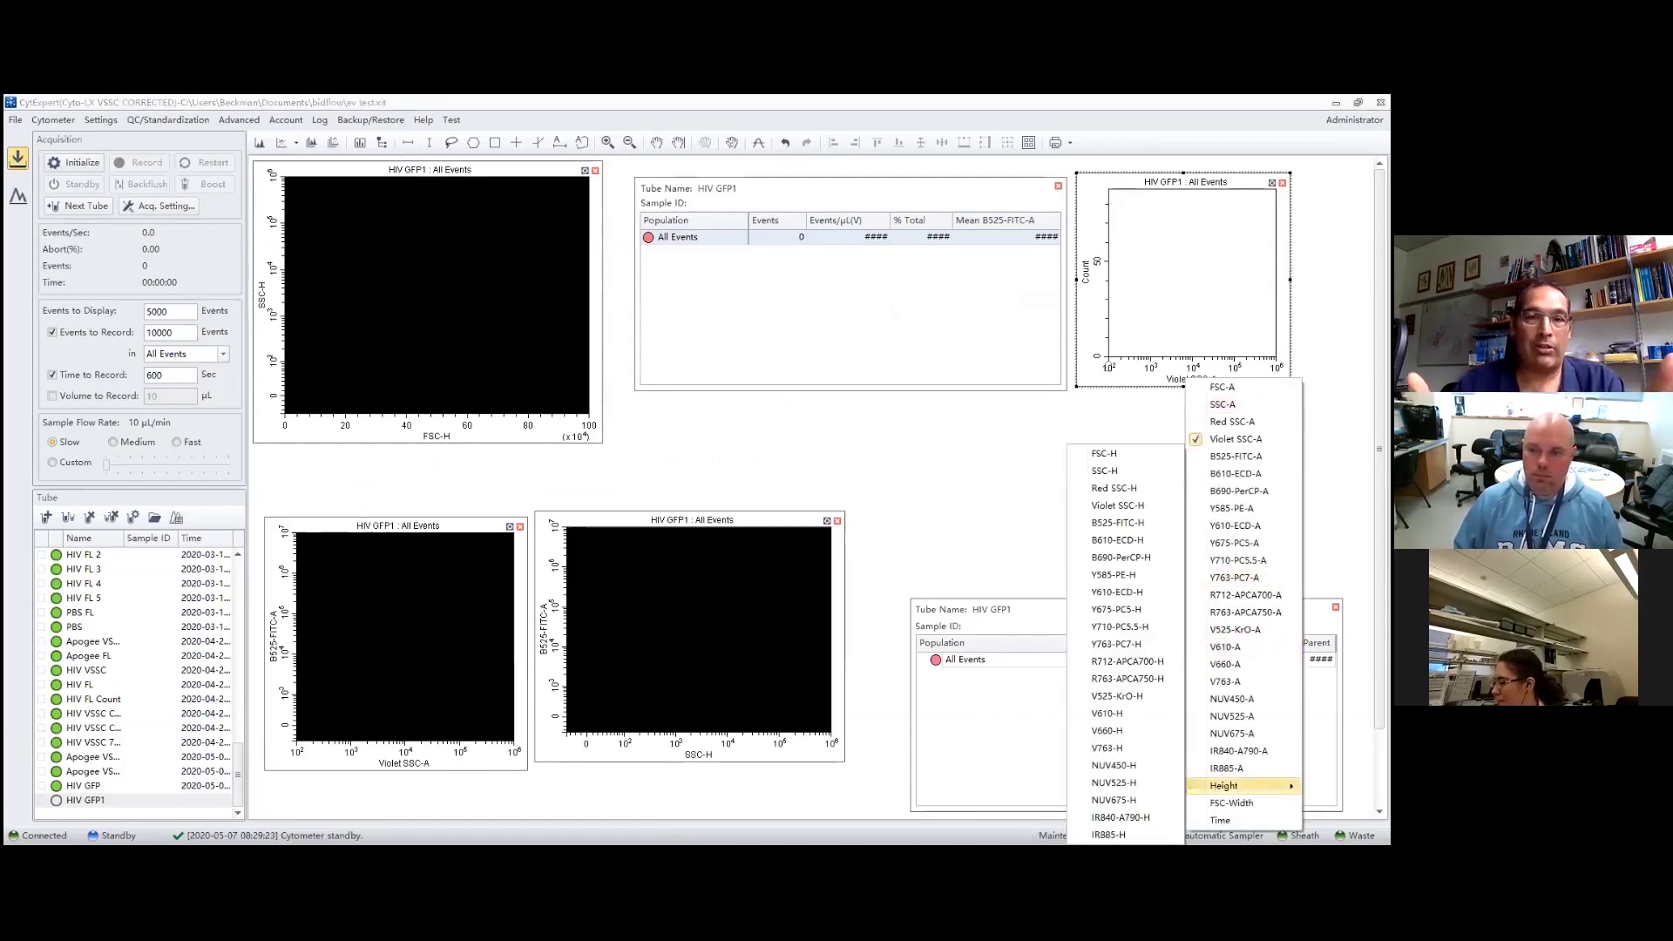
{"action": "left_click", "coordinate": [1114, 469]}
- Set the FSC-H axis of the SSC-H versus FSC-H dot plot to log scale
{"action": "left_click", "coordinate": [485, 435]}
{"action": "double_click", "coordinate": [486, 436]}
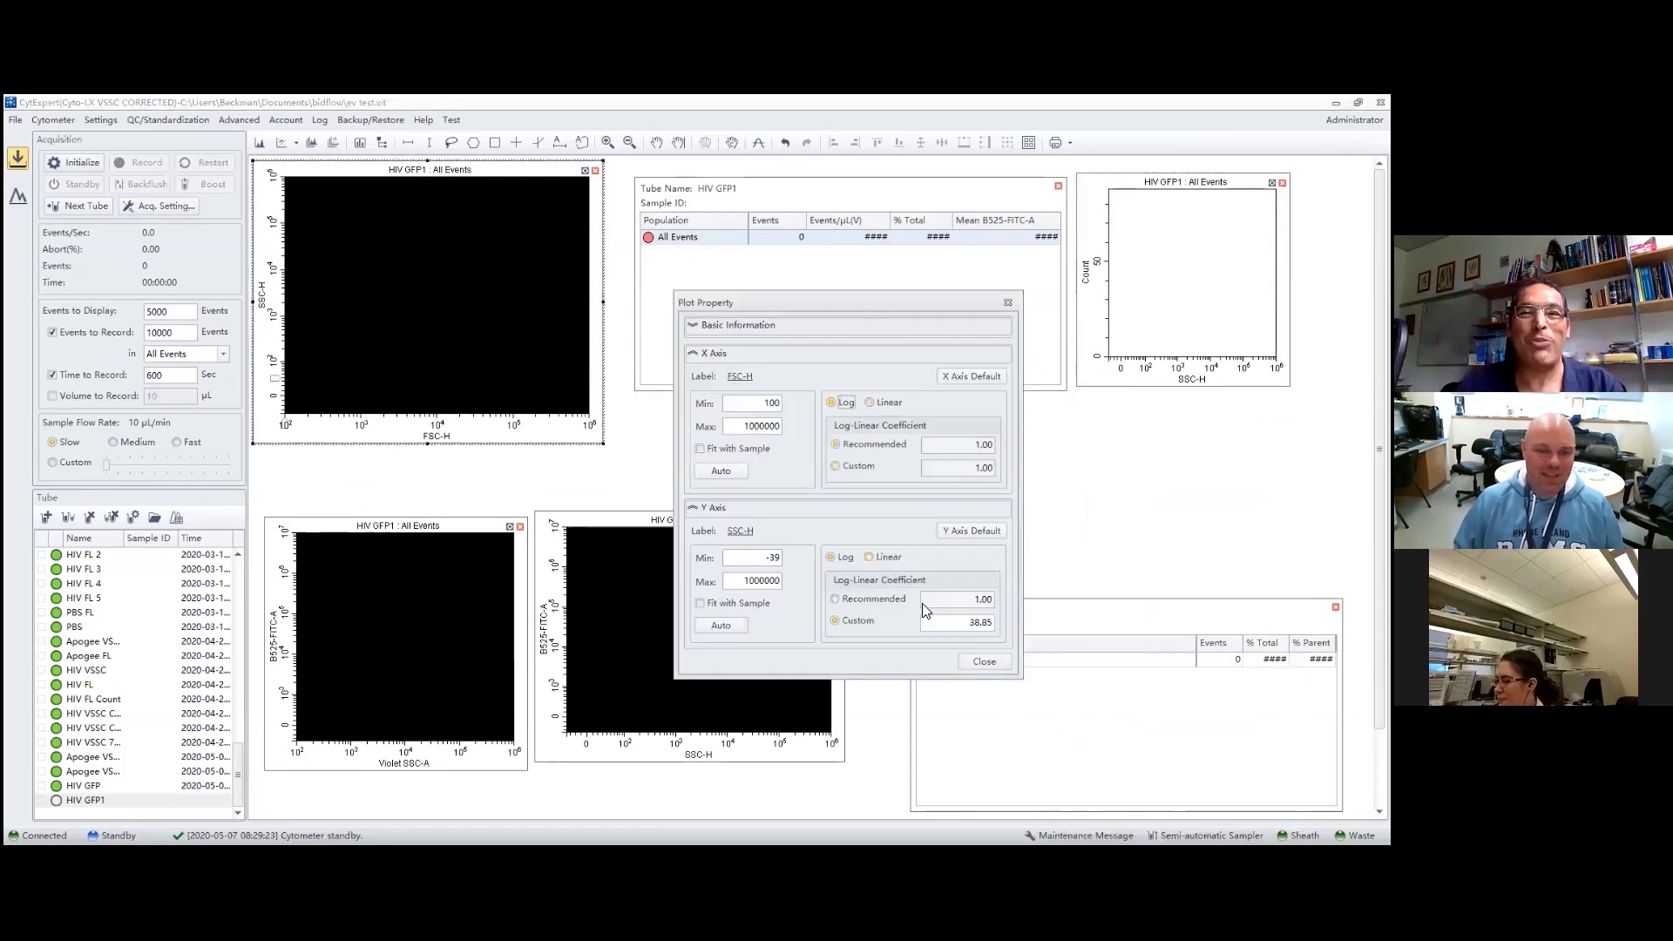
{"action": "left_click", "coordinate": [984, 663]}
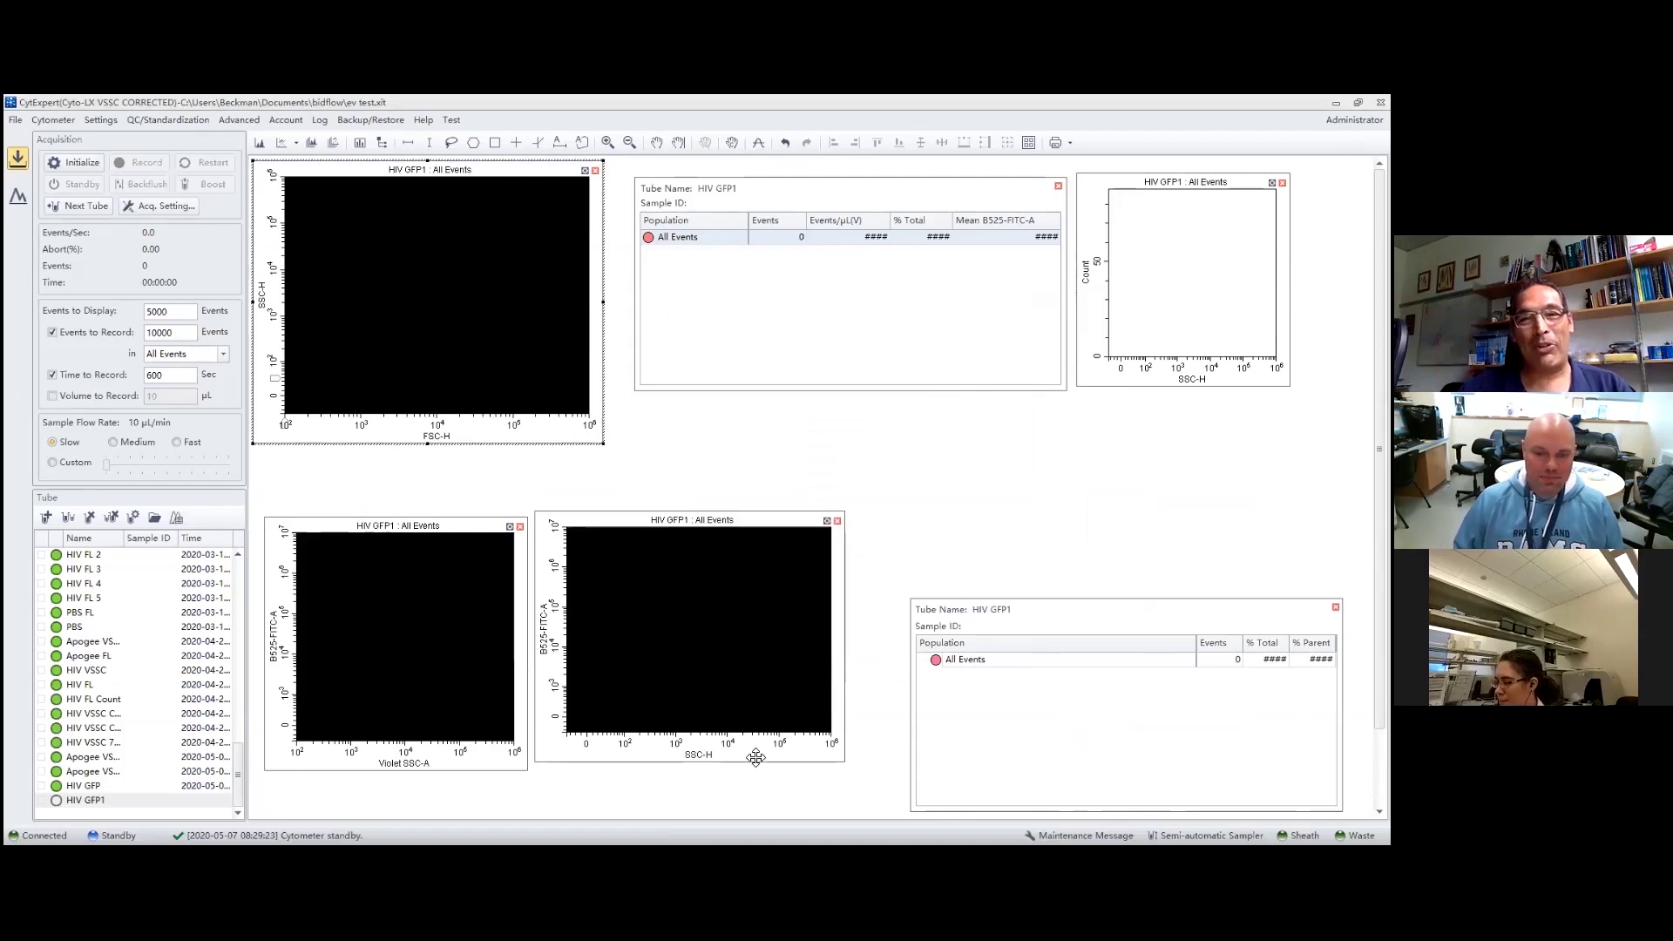
- Change the Violet SSC-A dot plot's X axis to Violet SSC-H and move both B525-FITC-A dot plots up beneath the SSC-H/FSC-H plot
{"action": "left_click", "coordinate": [415, 773]}
{"action": "mouse_move", "coordinate": [488, 716]}
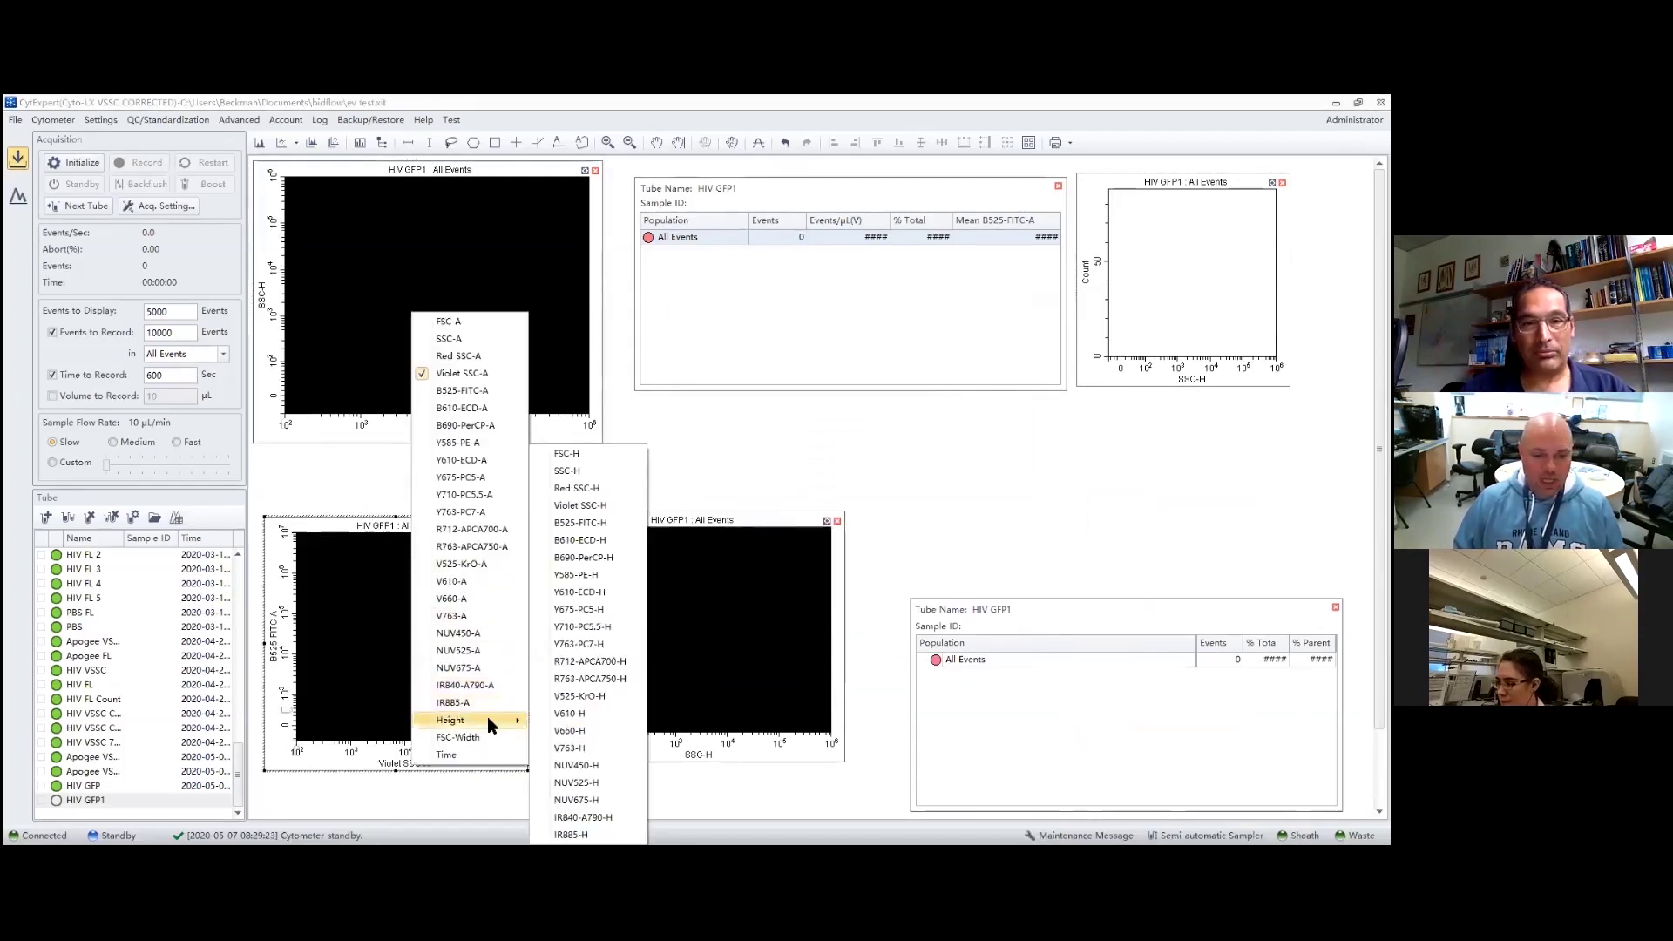
{"action": "left_click", "coordinate": [588, 505]}
{"action": "left_click_drag", "start_coordinate": [444, 527], "coordinate": [436, 471]}
{"action": "left_click", "coordinate": [795, 536]}
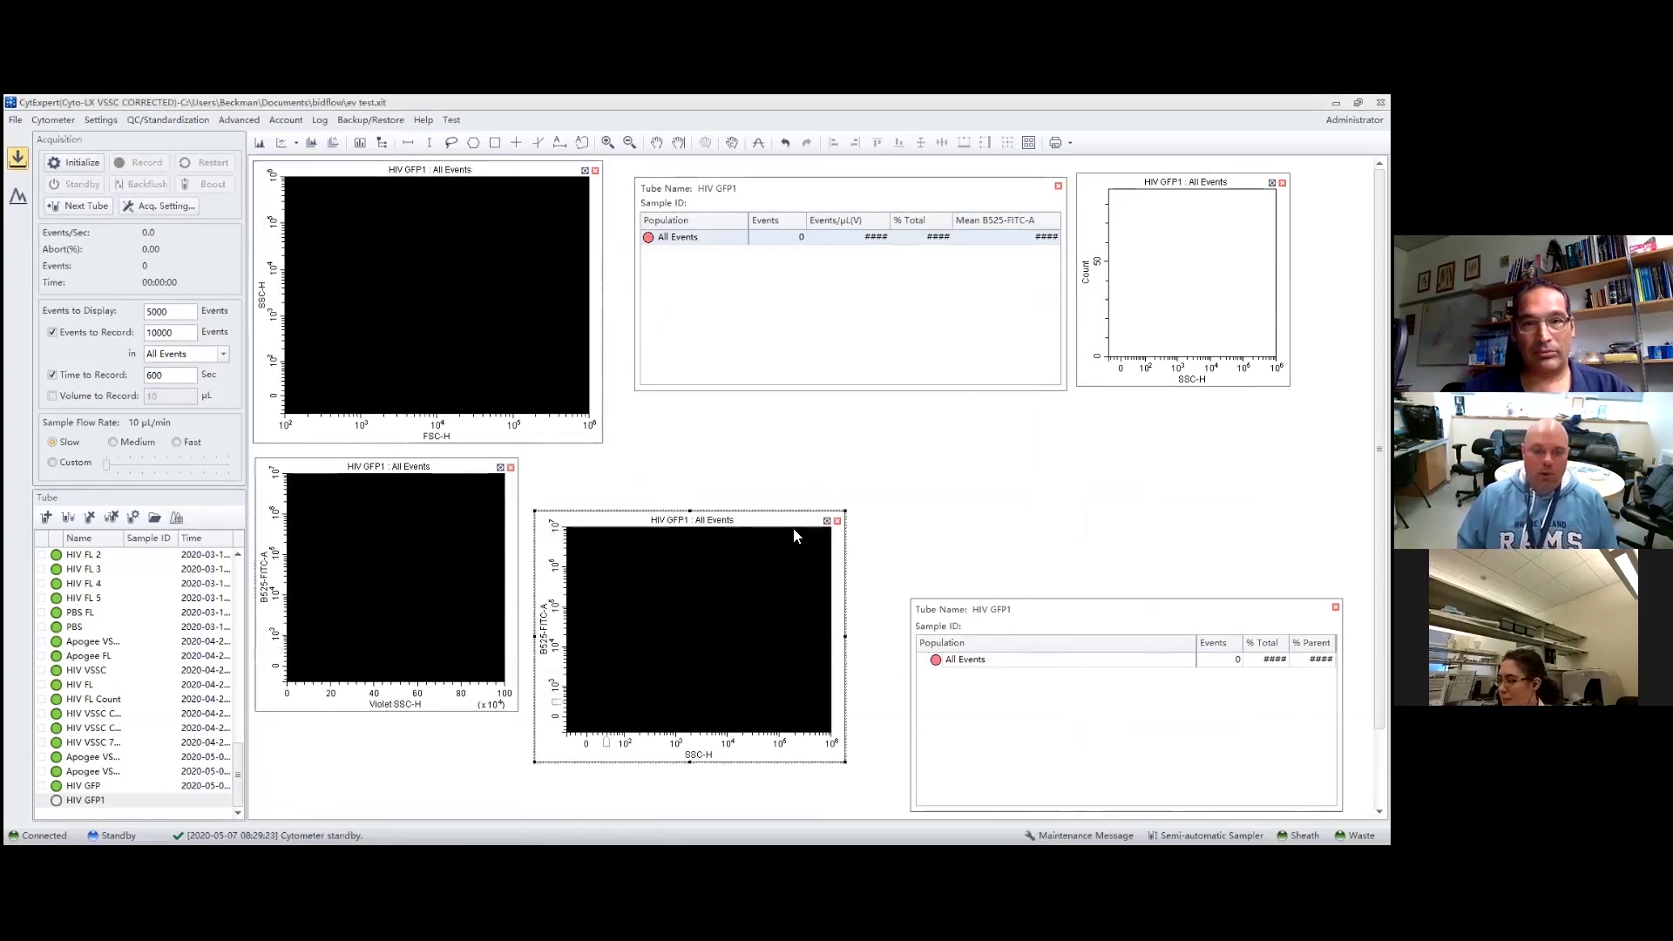
{"action": "left_click_drag", "start_coordinate": [794, 522], "coordinate": [787, 473]}
- Change the Y axes of both B525-FITC-A dot plots to B525-FITC-H
{"action": "left_click", "coordinate": [386, 763]}
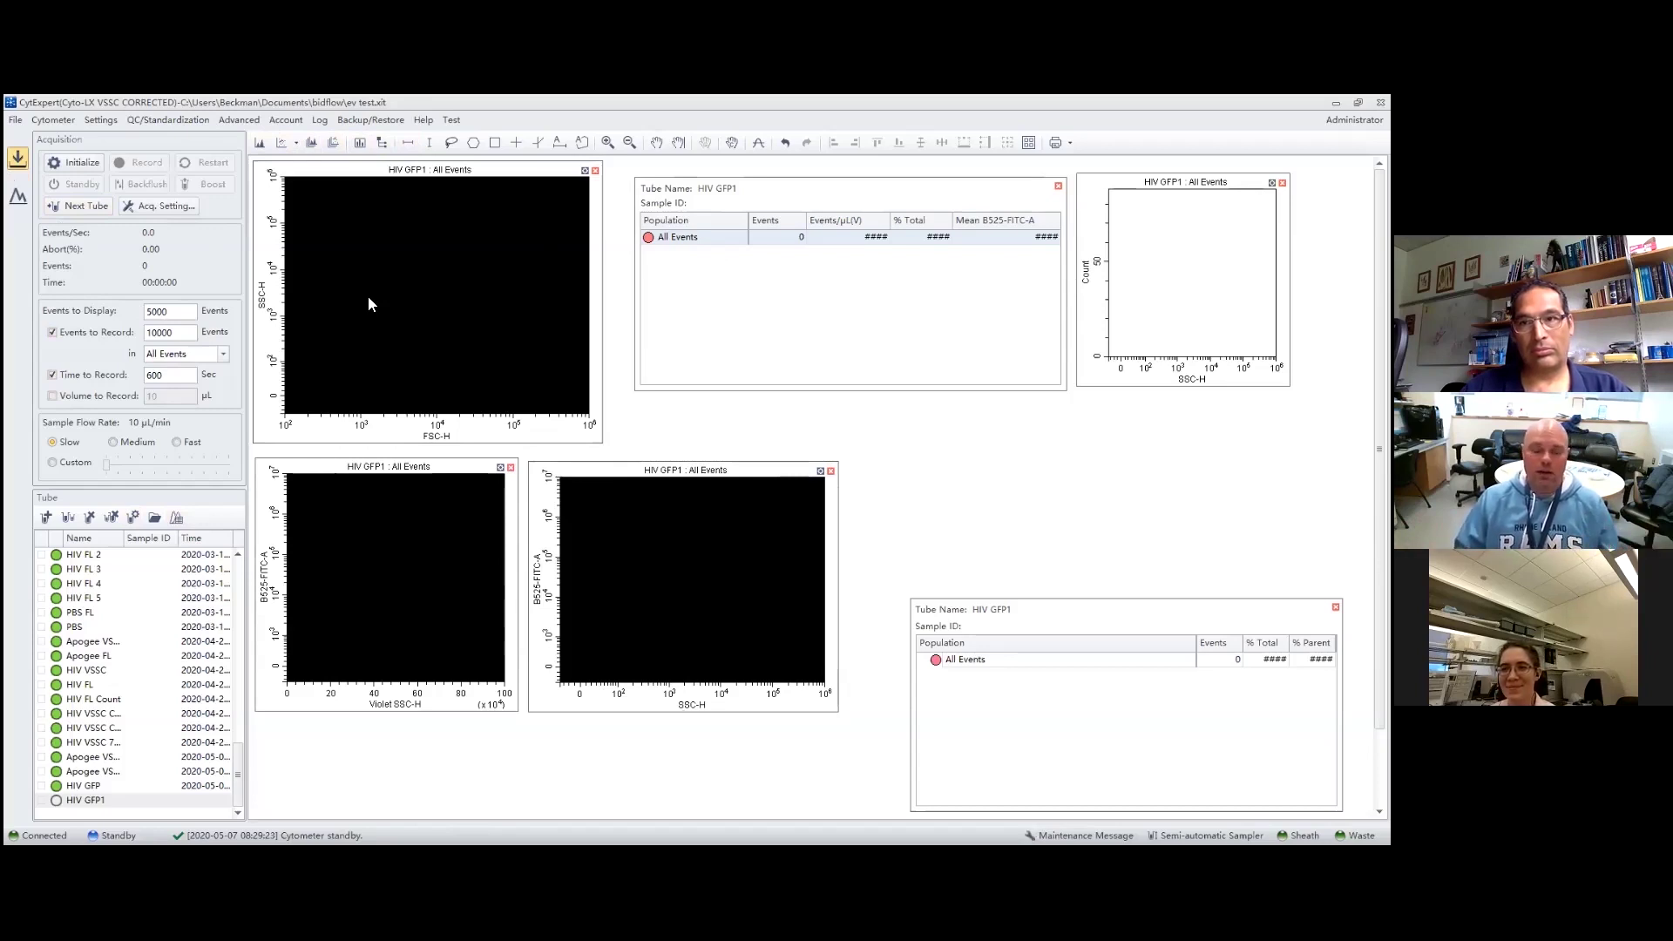
{"action": "left_click", "coordinate": [405, 704]}
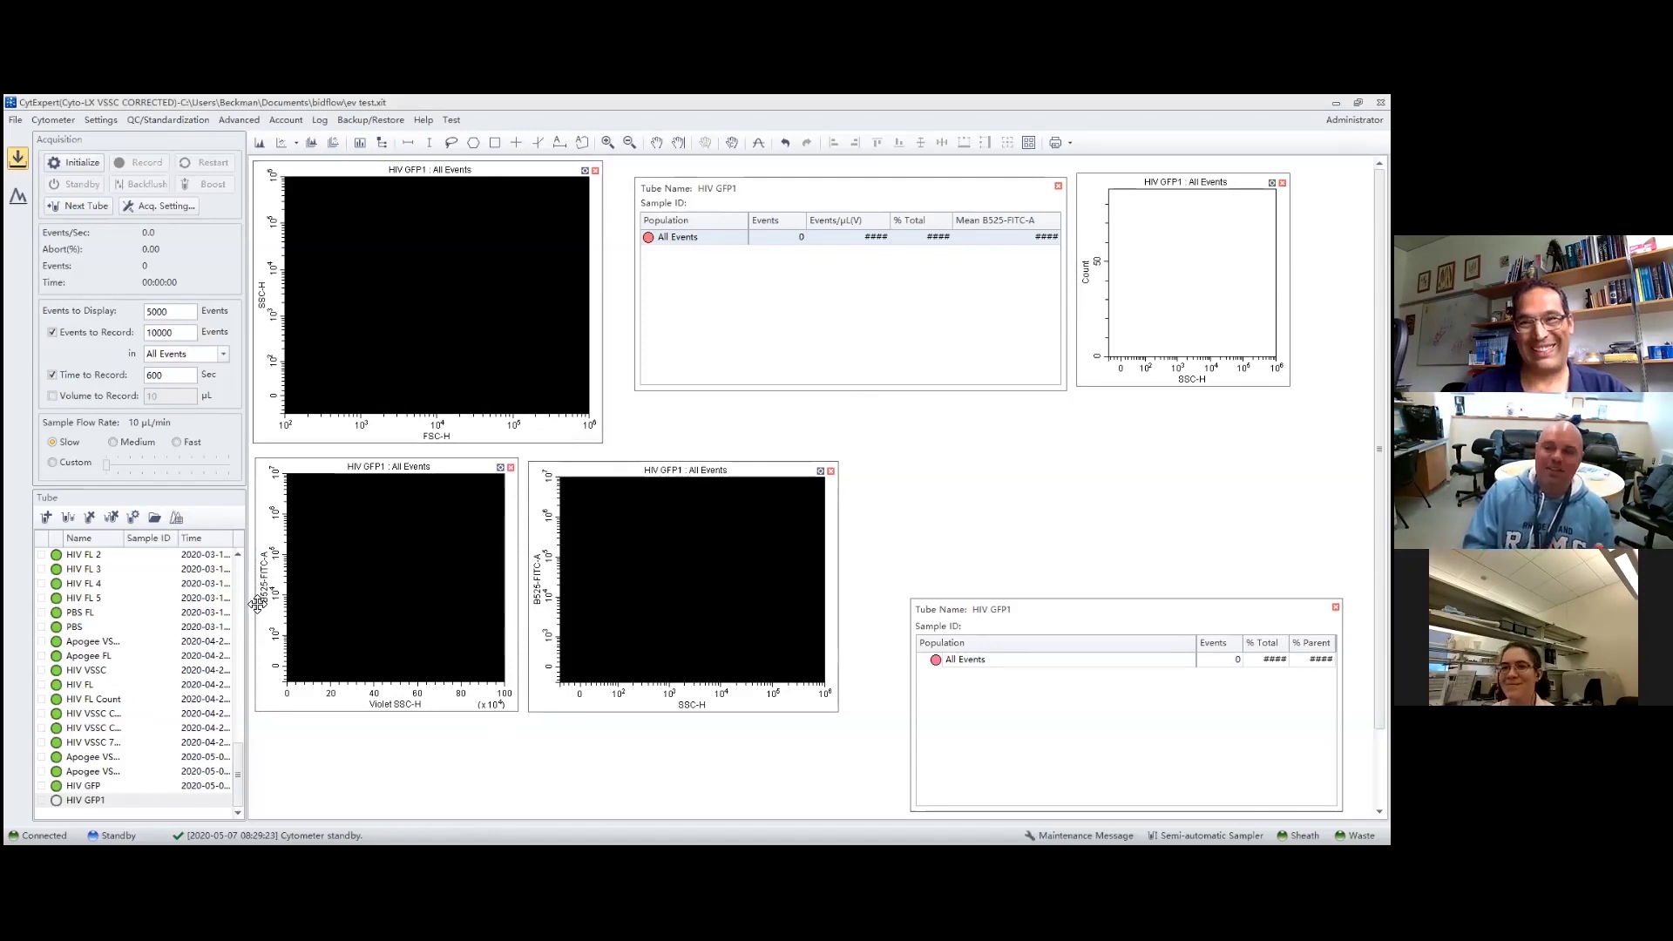
{"action": "left_click", "coordinate": [406, 702]}
{"action": "left_click", "coordinate": [267, 575]}
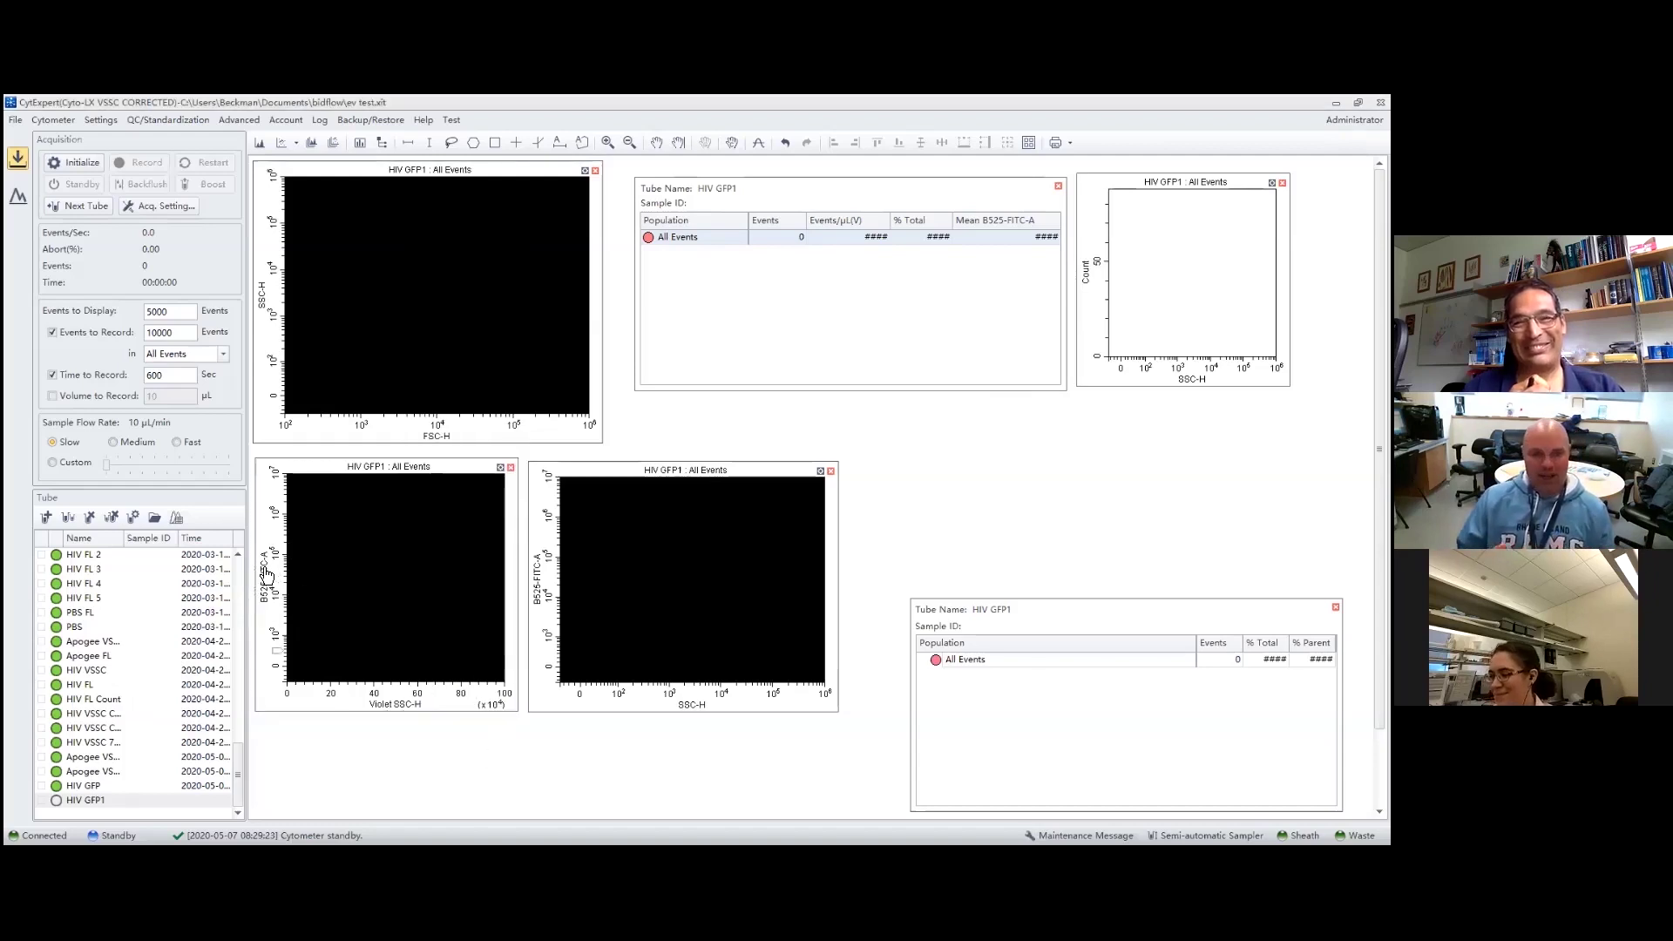
{"action": "left_click", "coordinate": [266, 575]}
{"action": "mouse_move", "coordinate": [352, 519]}
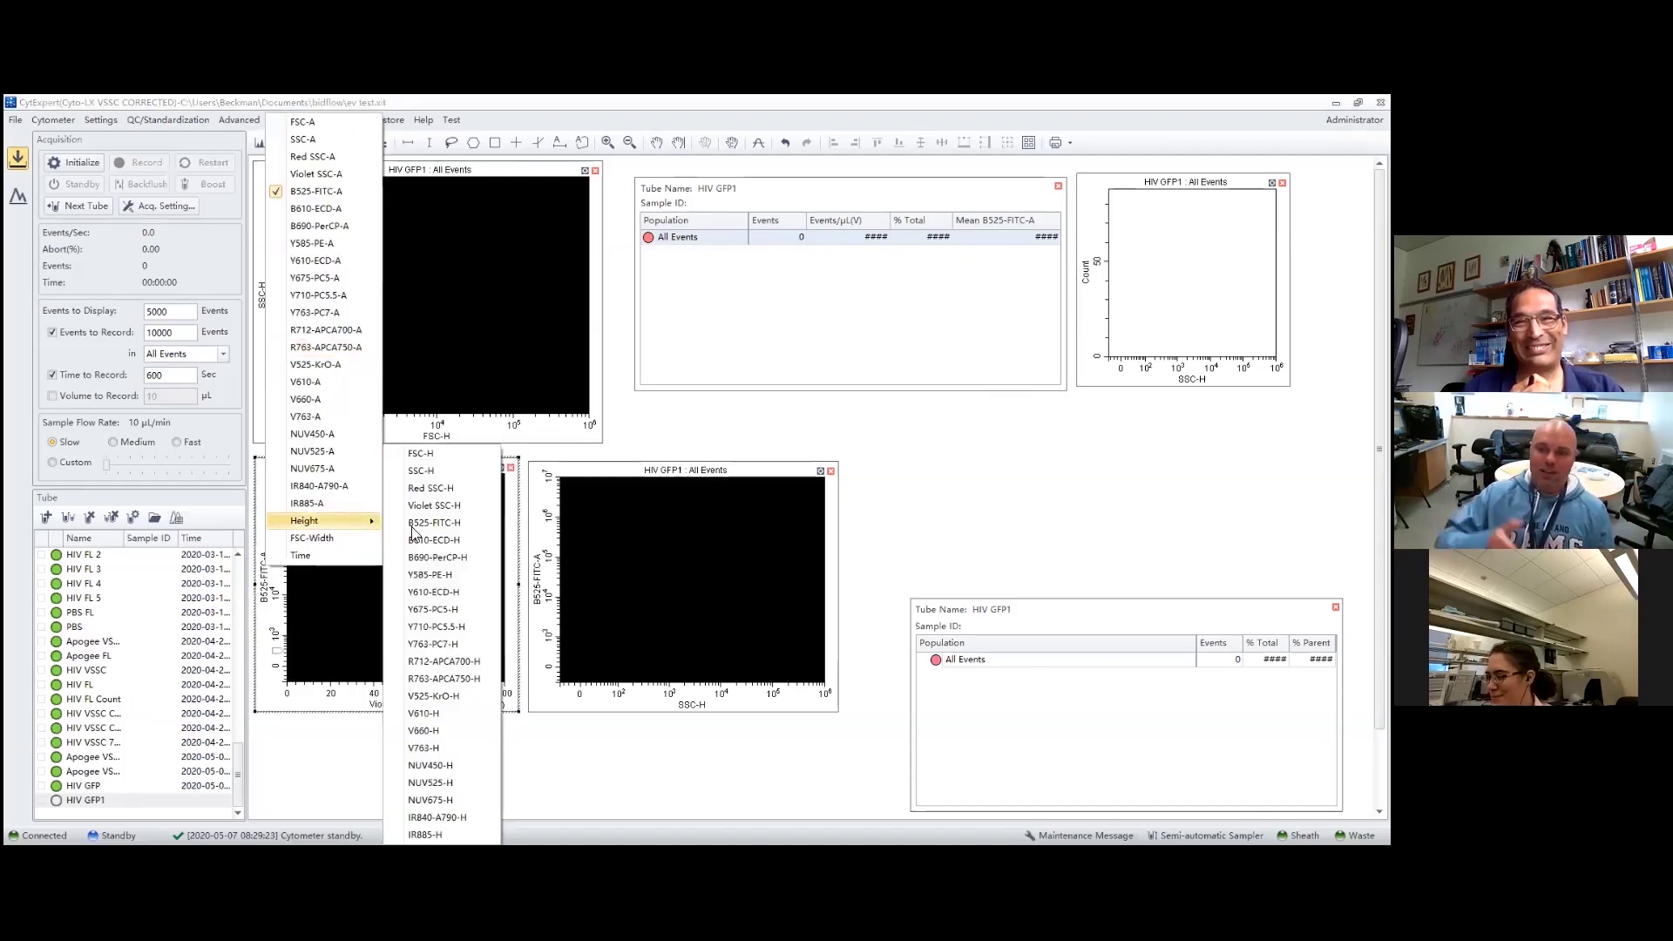
{"action": "left_click", "coordinate": [459, 526]}
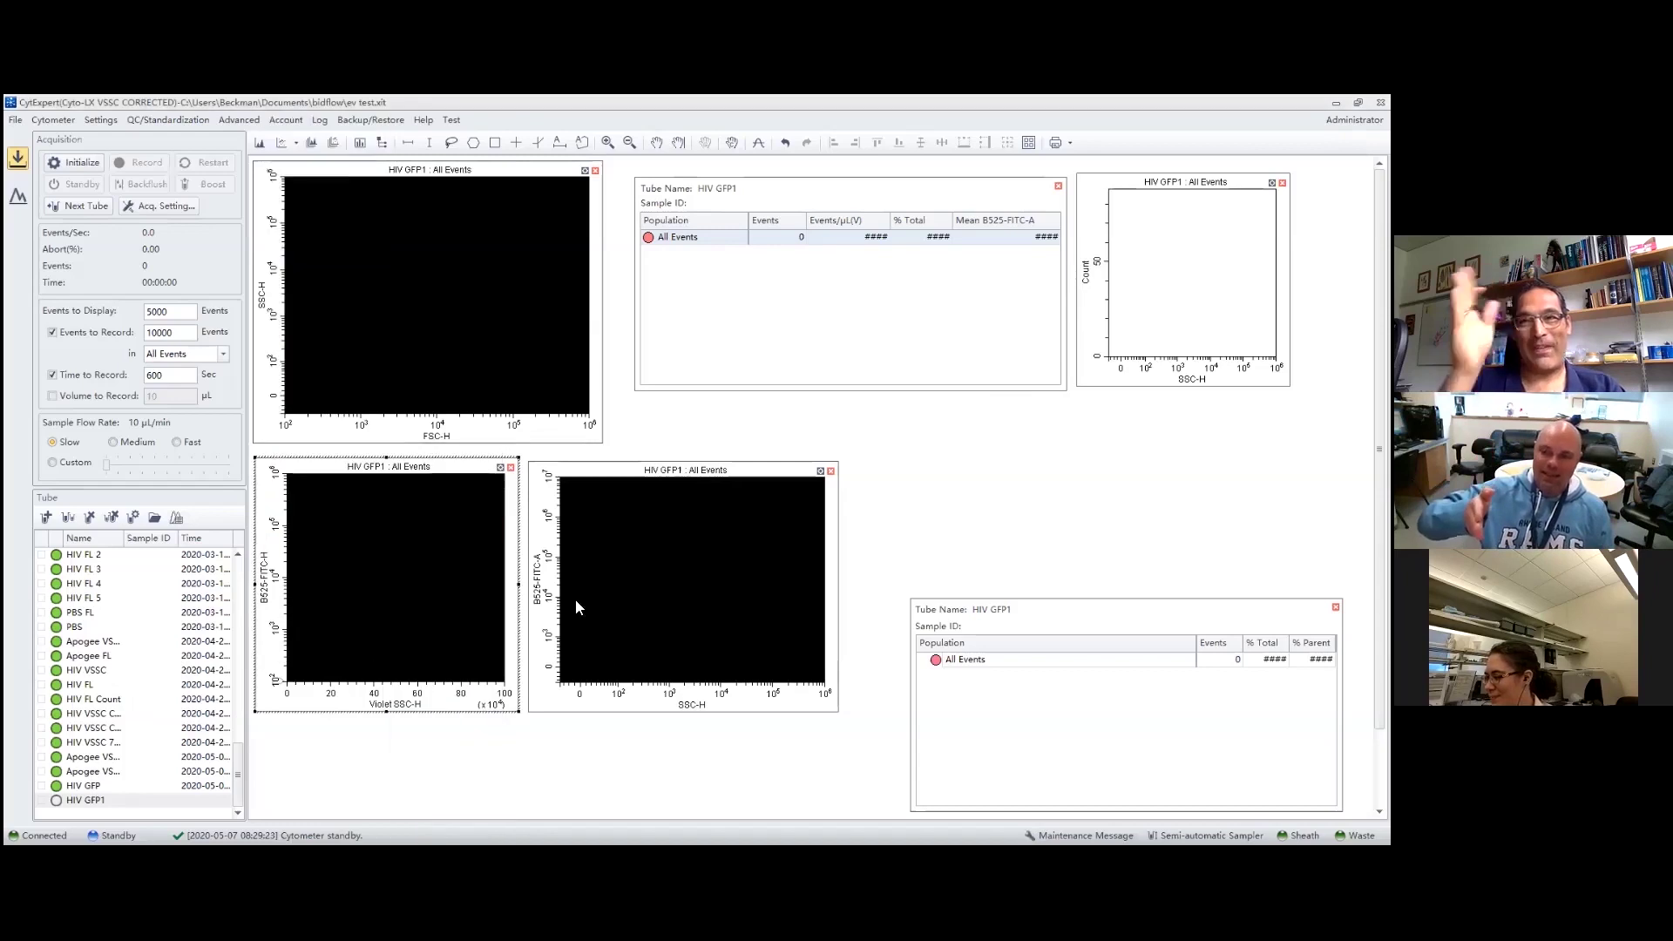
{"action": "left_click", "coordinate": [537, 575]}
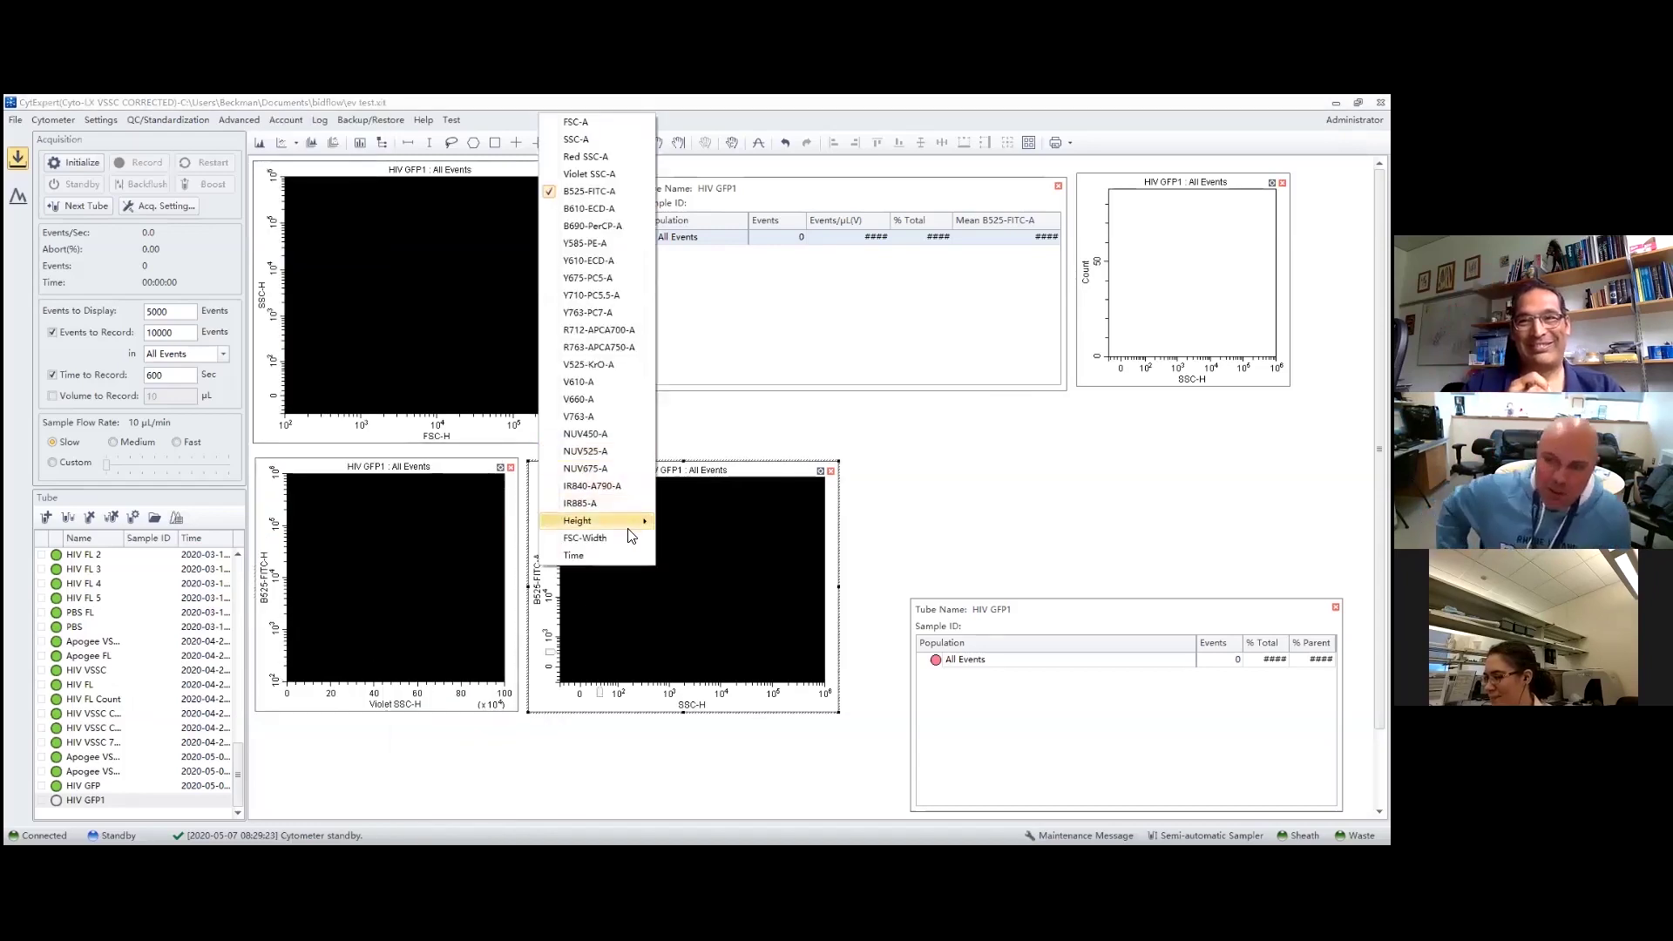
{"action": "mouse_move", "coordinate": [635, 520]}
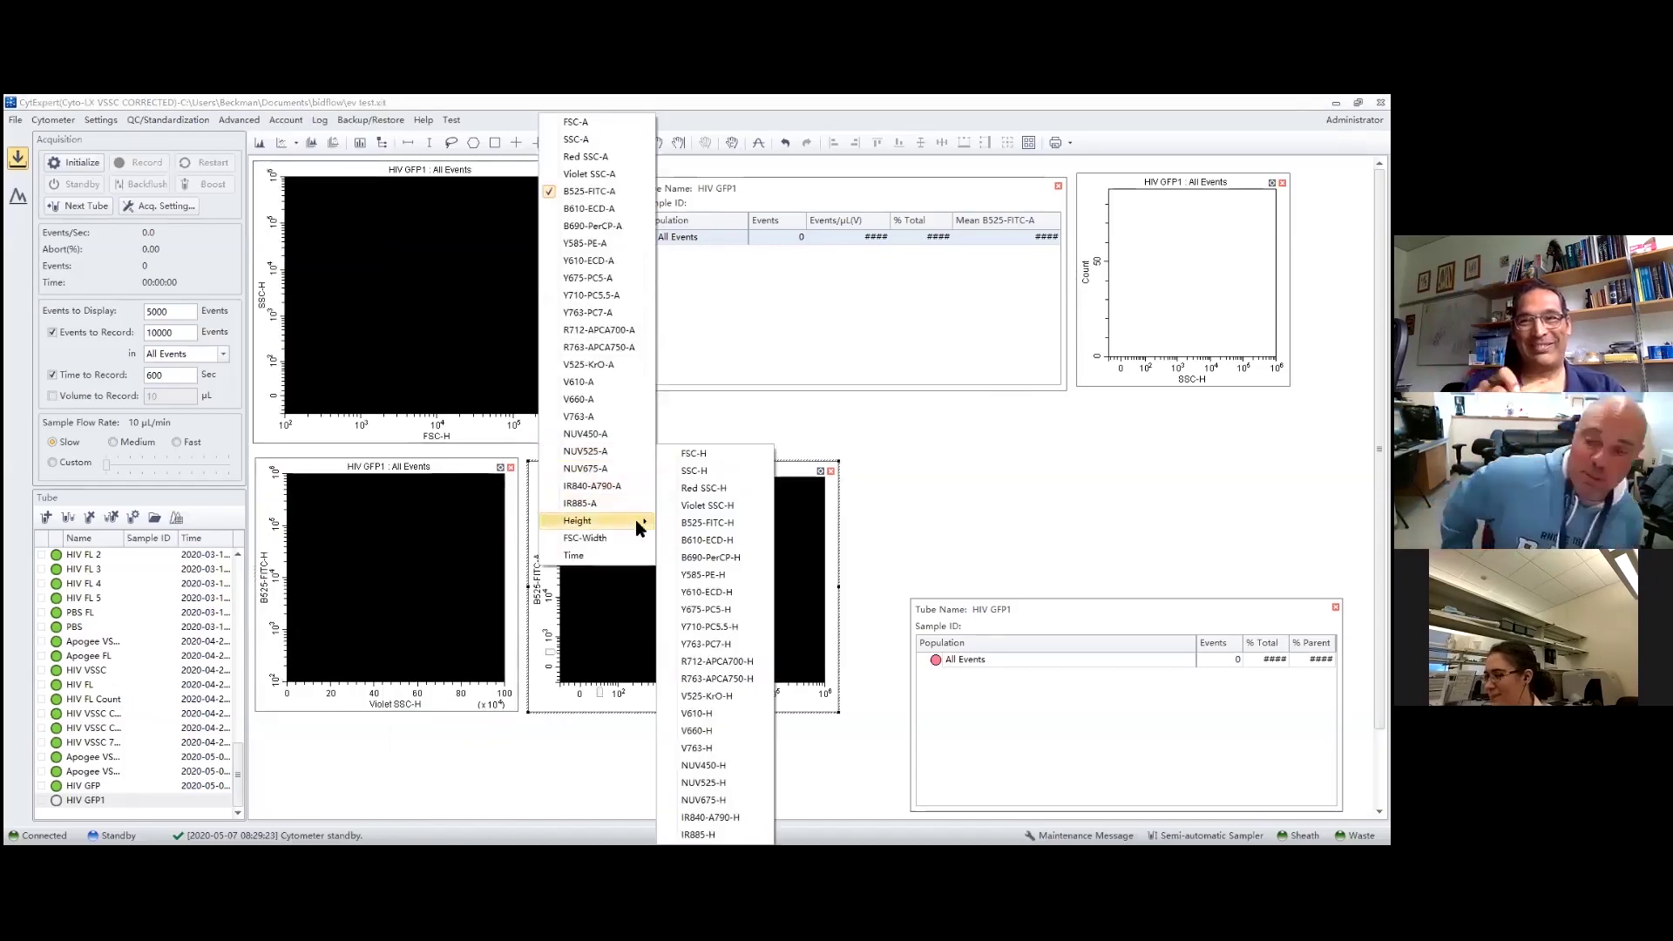
{"action": "left_click", "coordinate": [740, 527]}
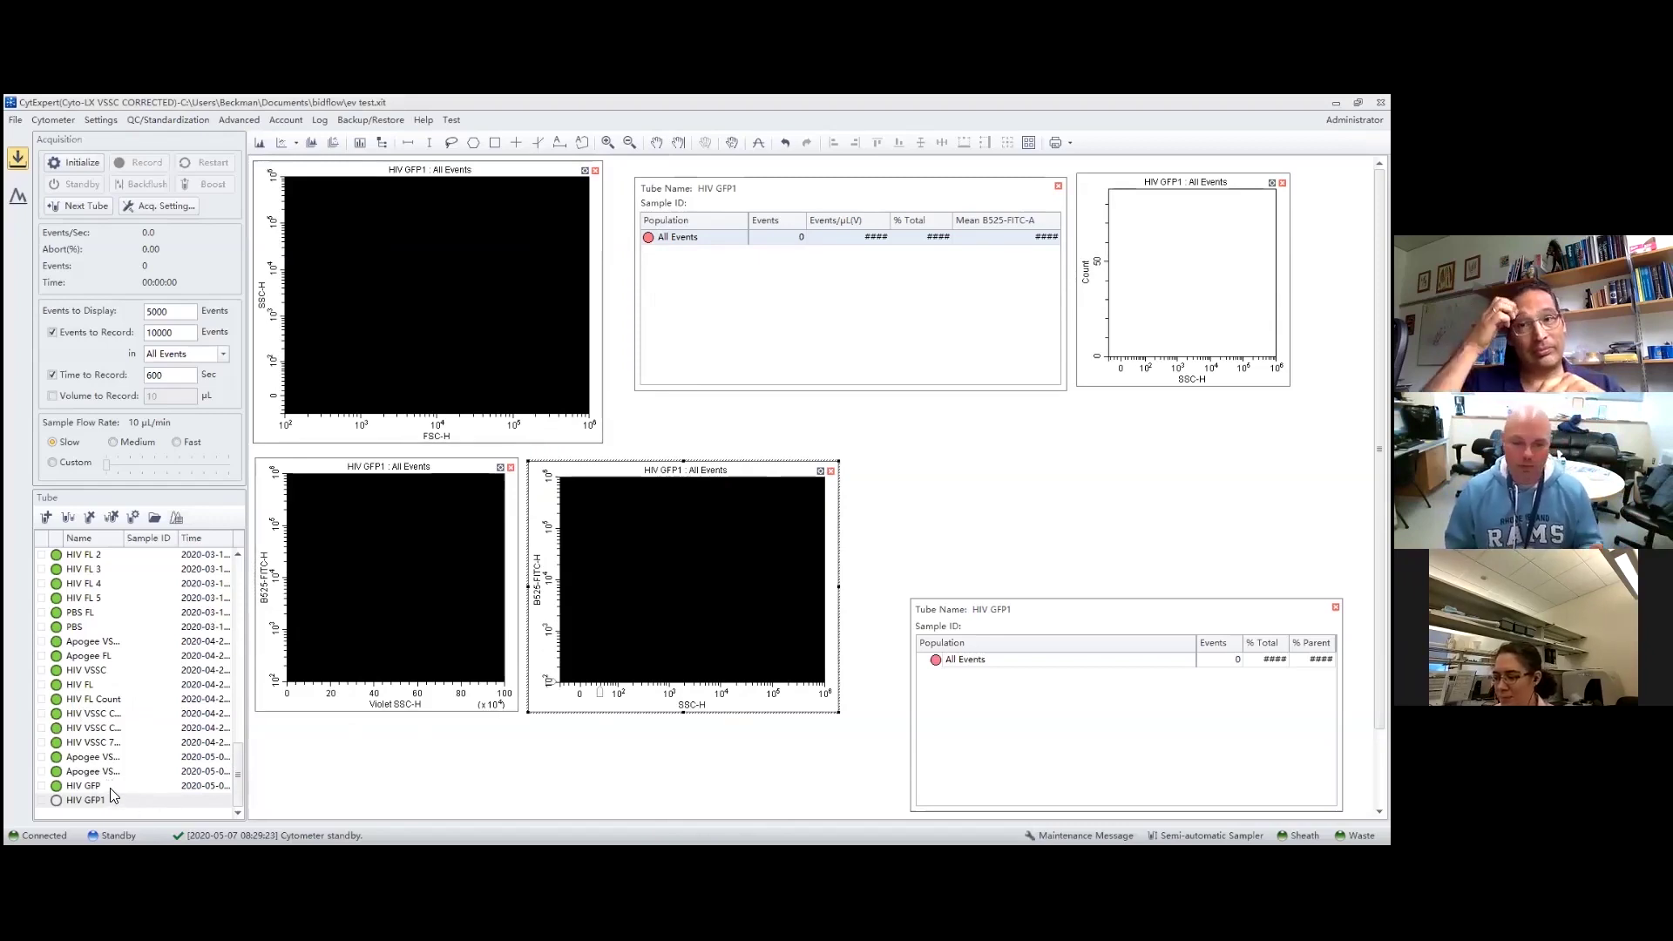
- View the HIV VSSC Count 750T tube in the adapted plots and go back to HIV GFP1
{"action": "left_click", "coordinate": [175, 730]}
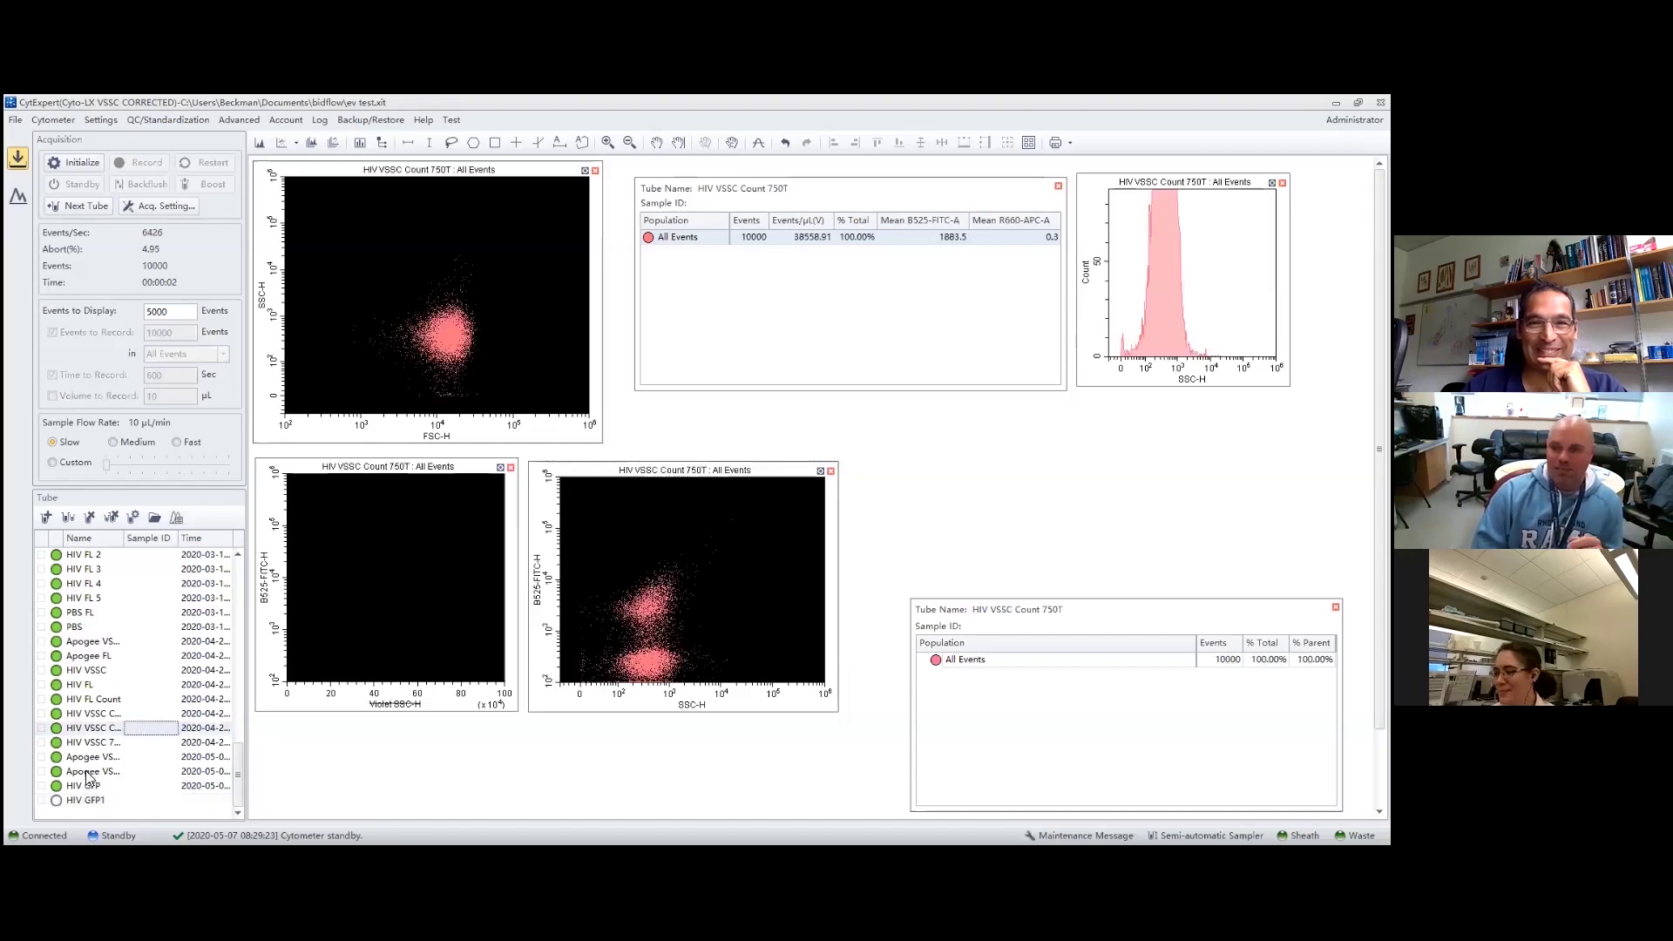
{"action": "left_click", "coordinate": [88, 800]}
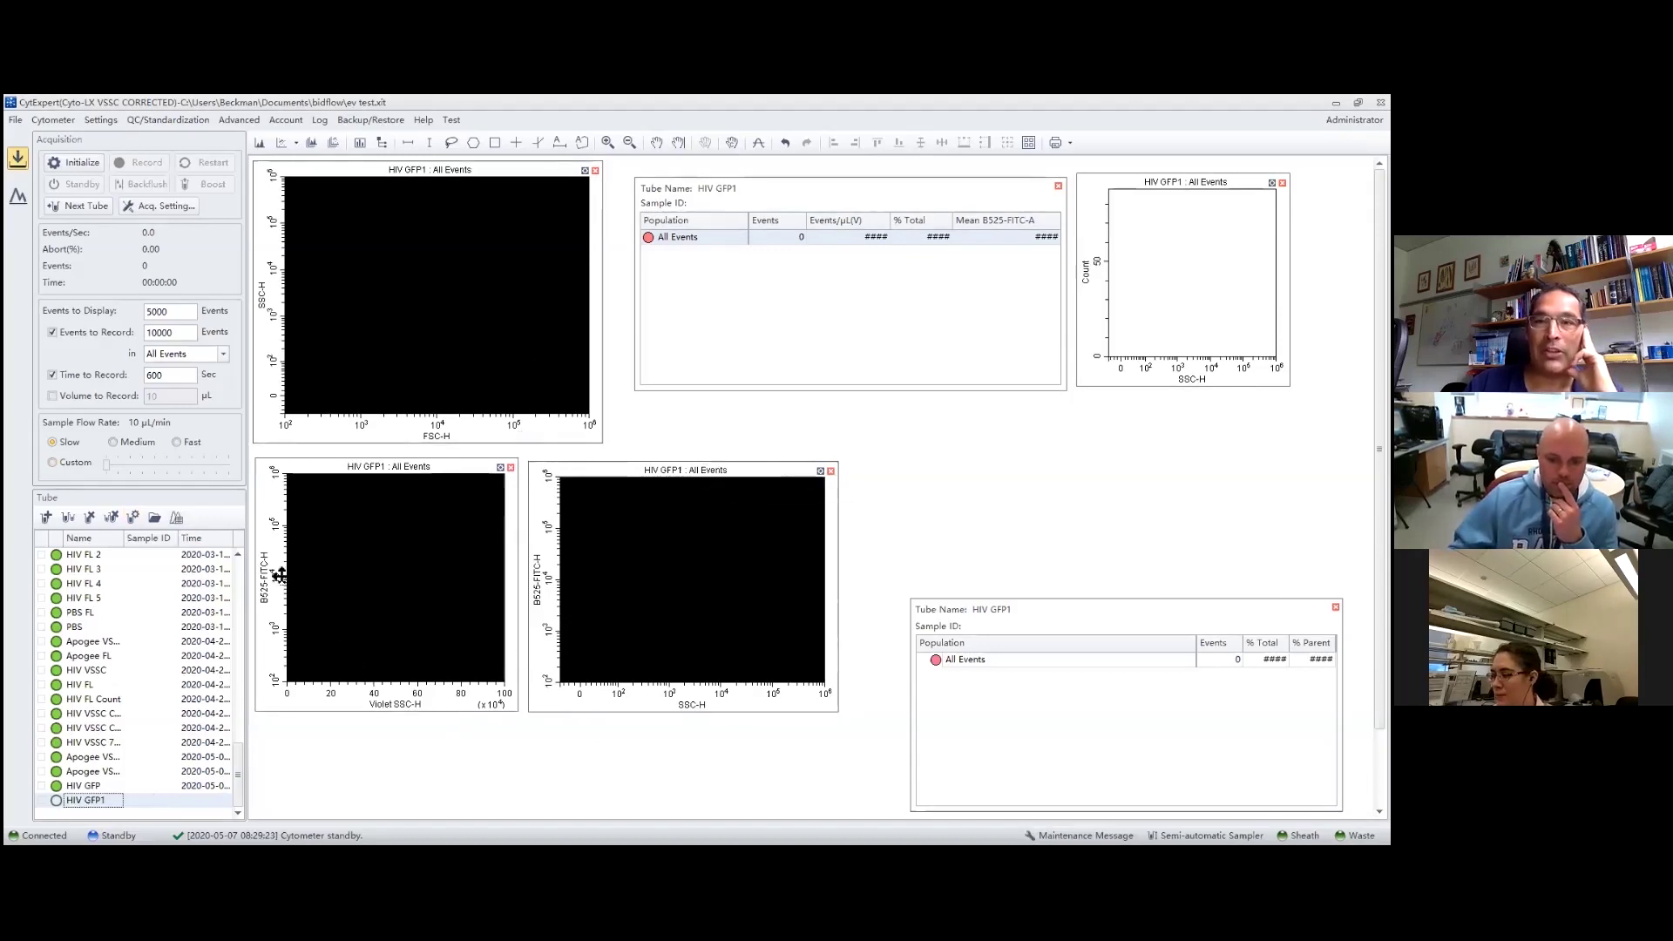
- Add an enlarged two-parameter plot beside the SSC-H versus FSC-H dot plot, with Violet SSC-H on its X axis
{"action": "left_click", "coordinate": [291, 143]}
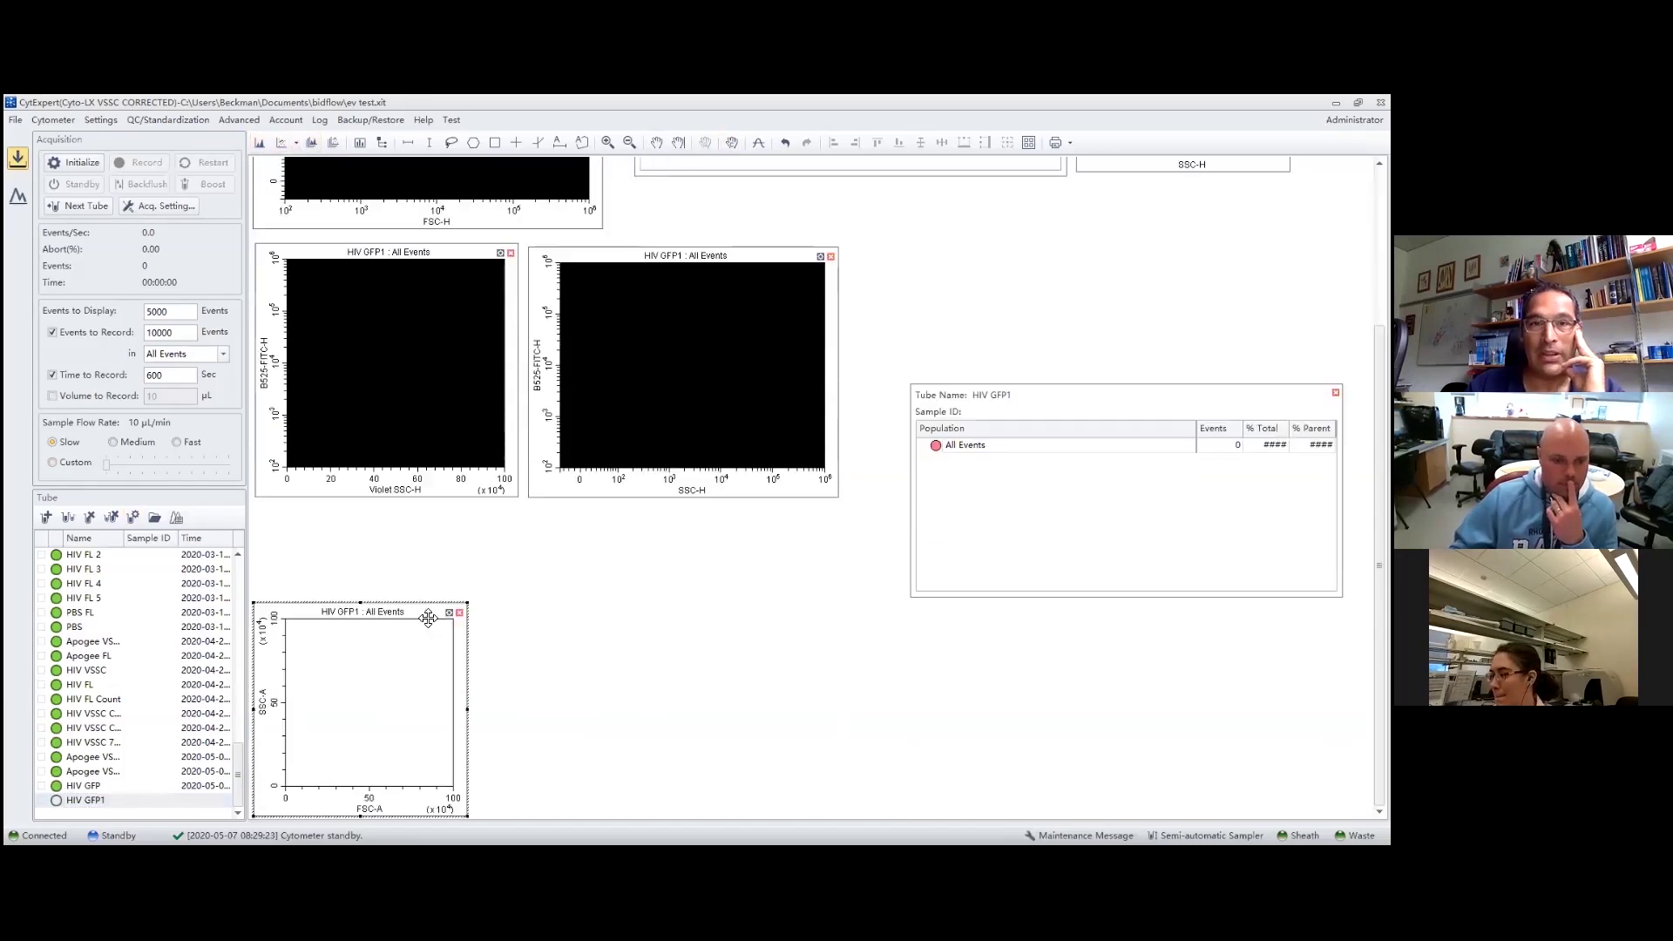
{"action": "left_click_drag", "start_coordinate": [431, 627], "coordinate": [923, 163]}
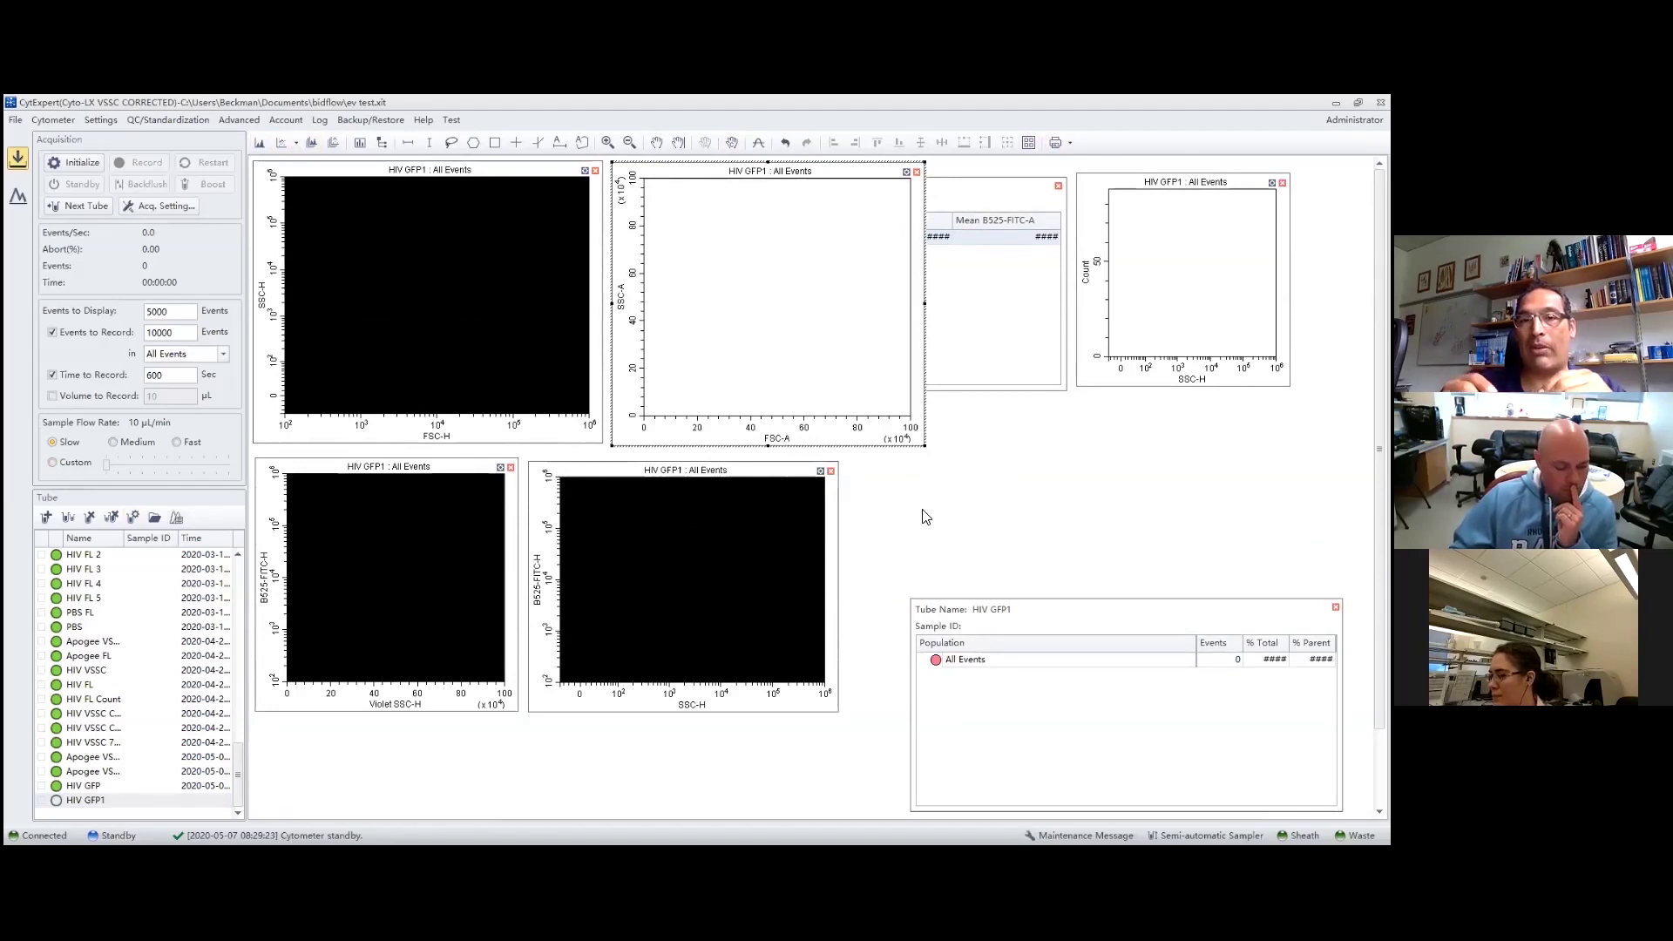
{"action": "left_click", "coordinate": [774, 441]}
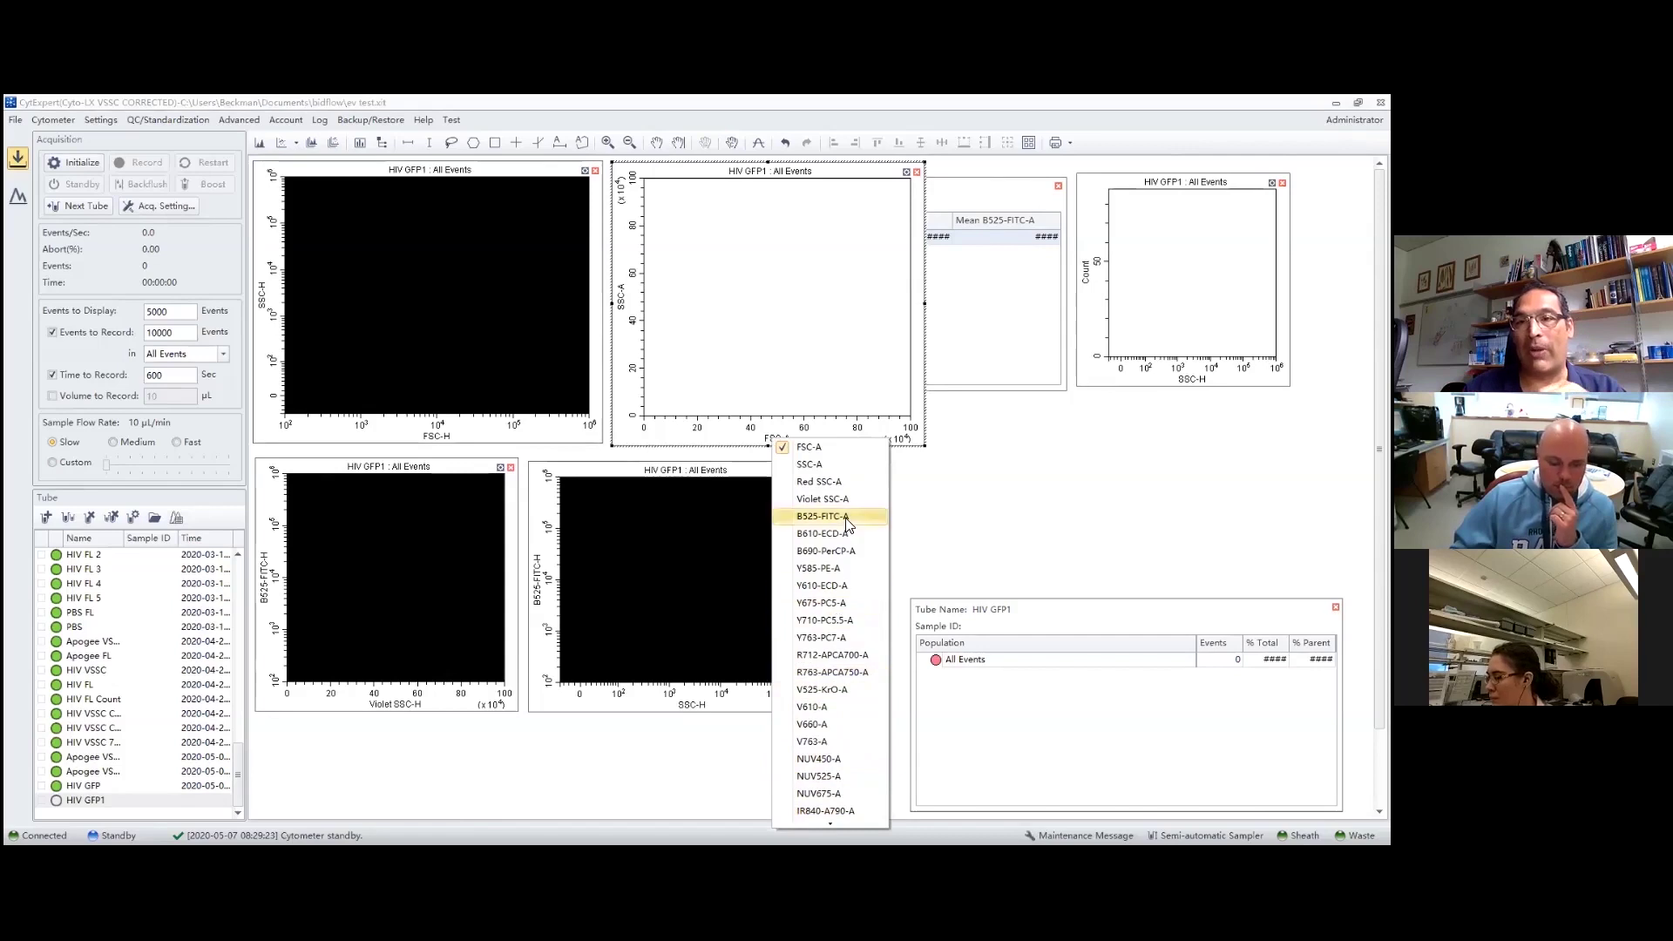
{"action": "scroll", "coordinate": [823, 794], "scroll_direction": "down", "scroll_amount": 1}
{"action": "scroll", "coordinate": [823, 800], "scroll_direction": "down", "scroll_amount": 1}
{"action": "mouse_move", "coordinate": [845, 784]}
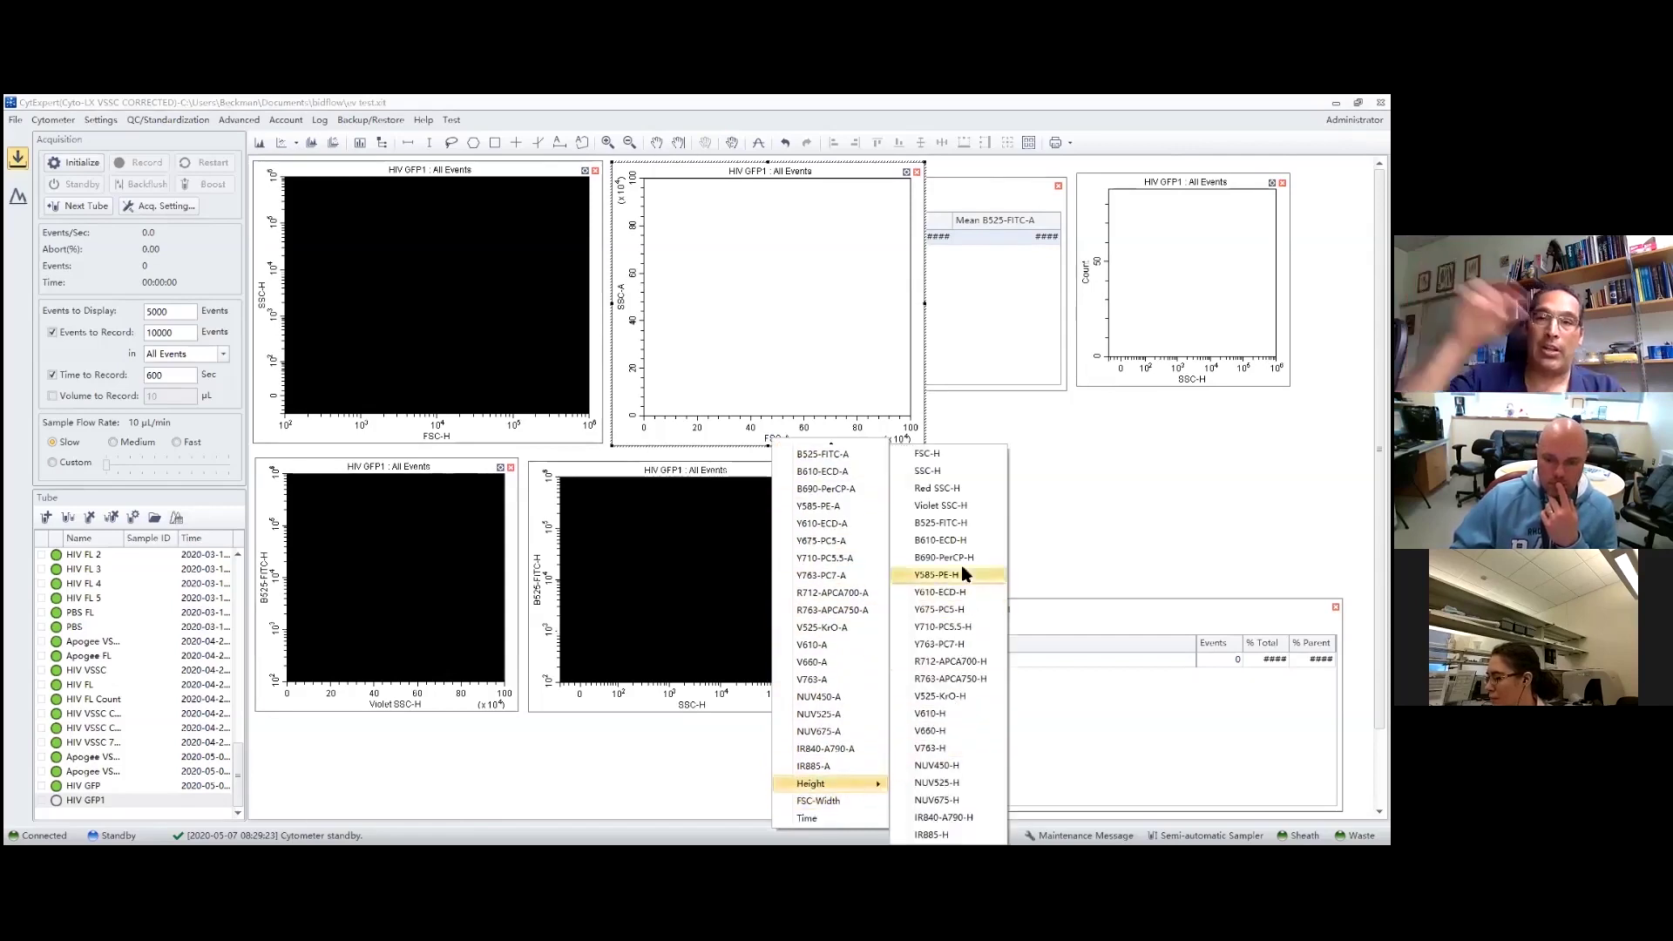
{"action": "left_click", "coordinate": [962, 505]}
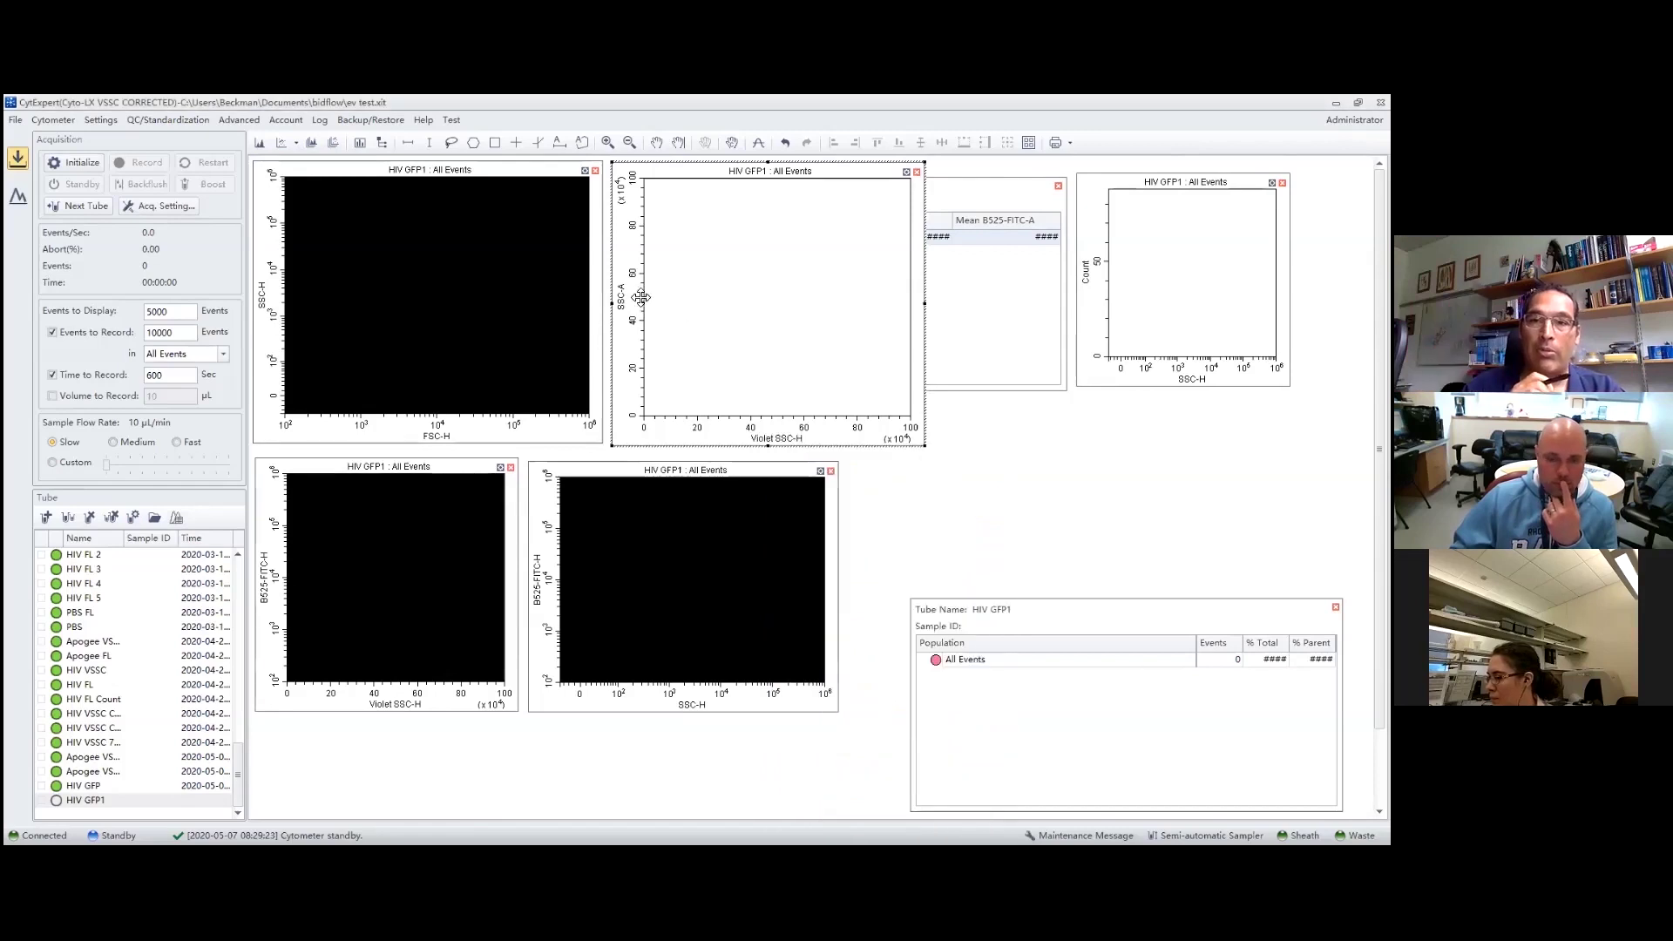
- Change the new plot's Y axis to FSC-H and set its Violet SSC-H axis to a log scale
{"action": "left_click", "coordinate": [622, 296]}
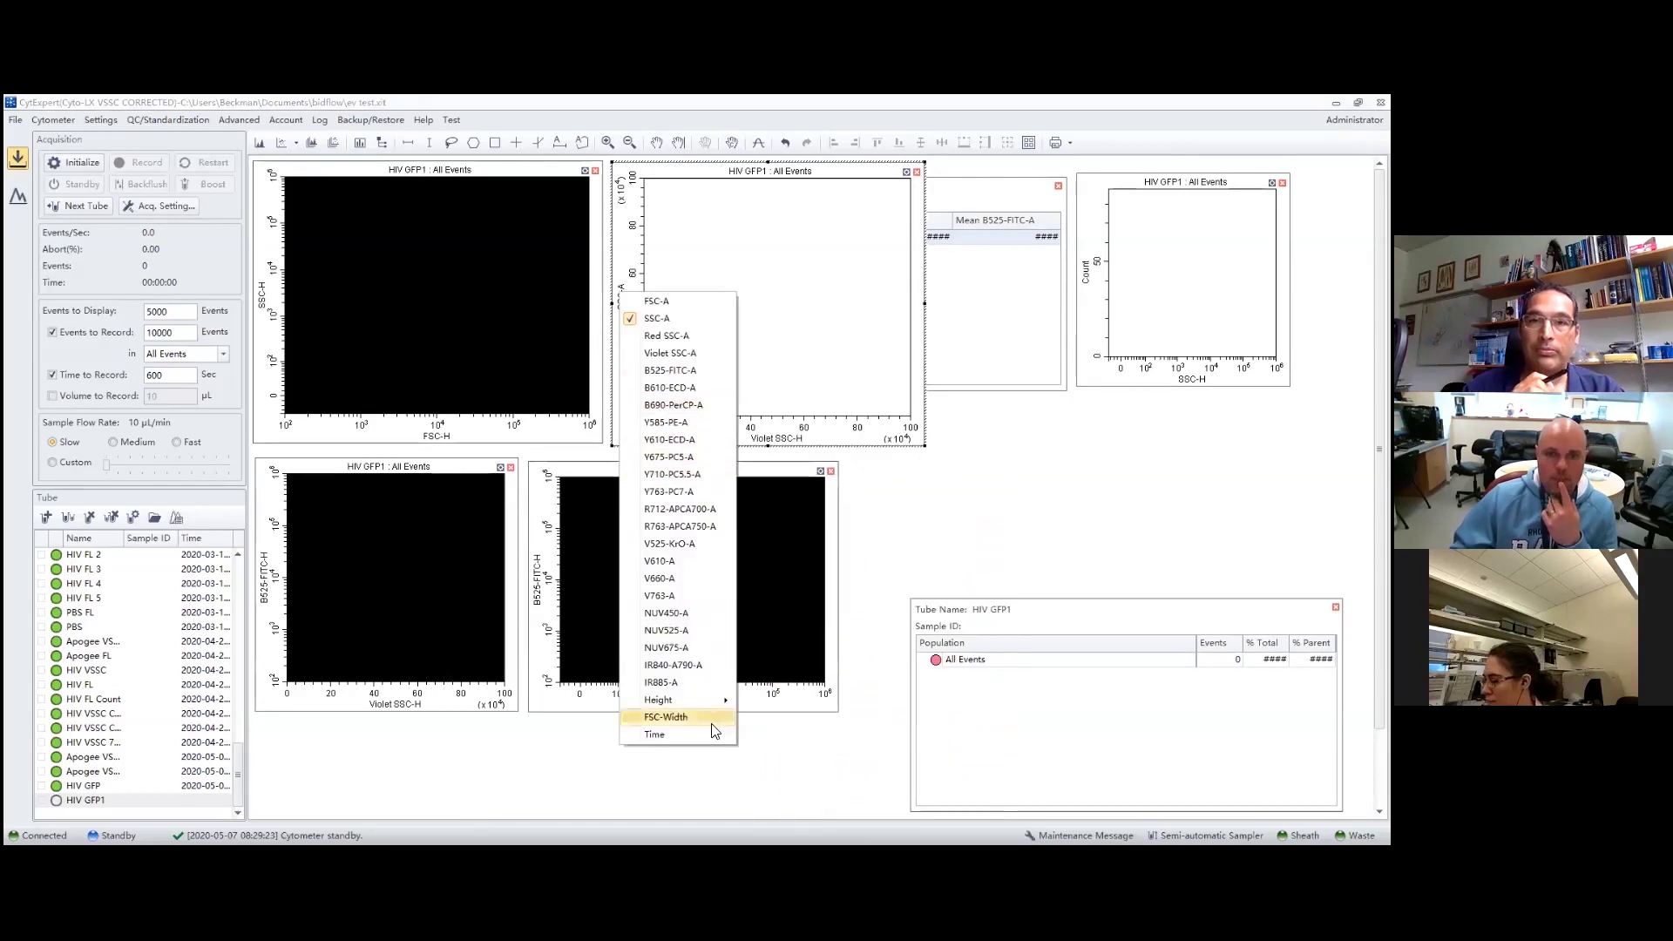
{"action": "mouse_move", "coordinate": [699, 697]}
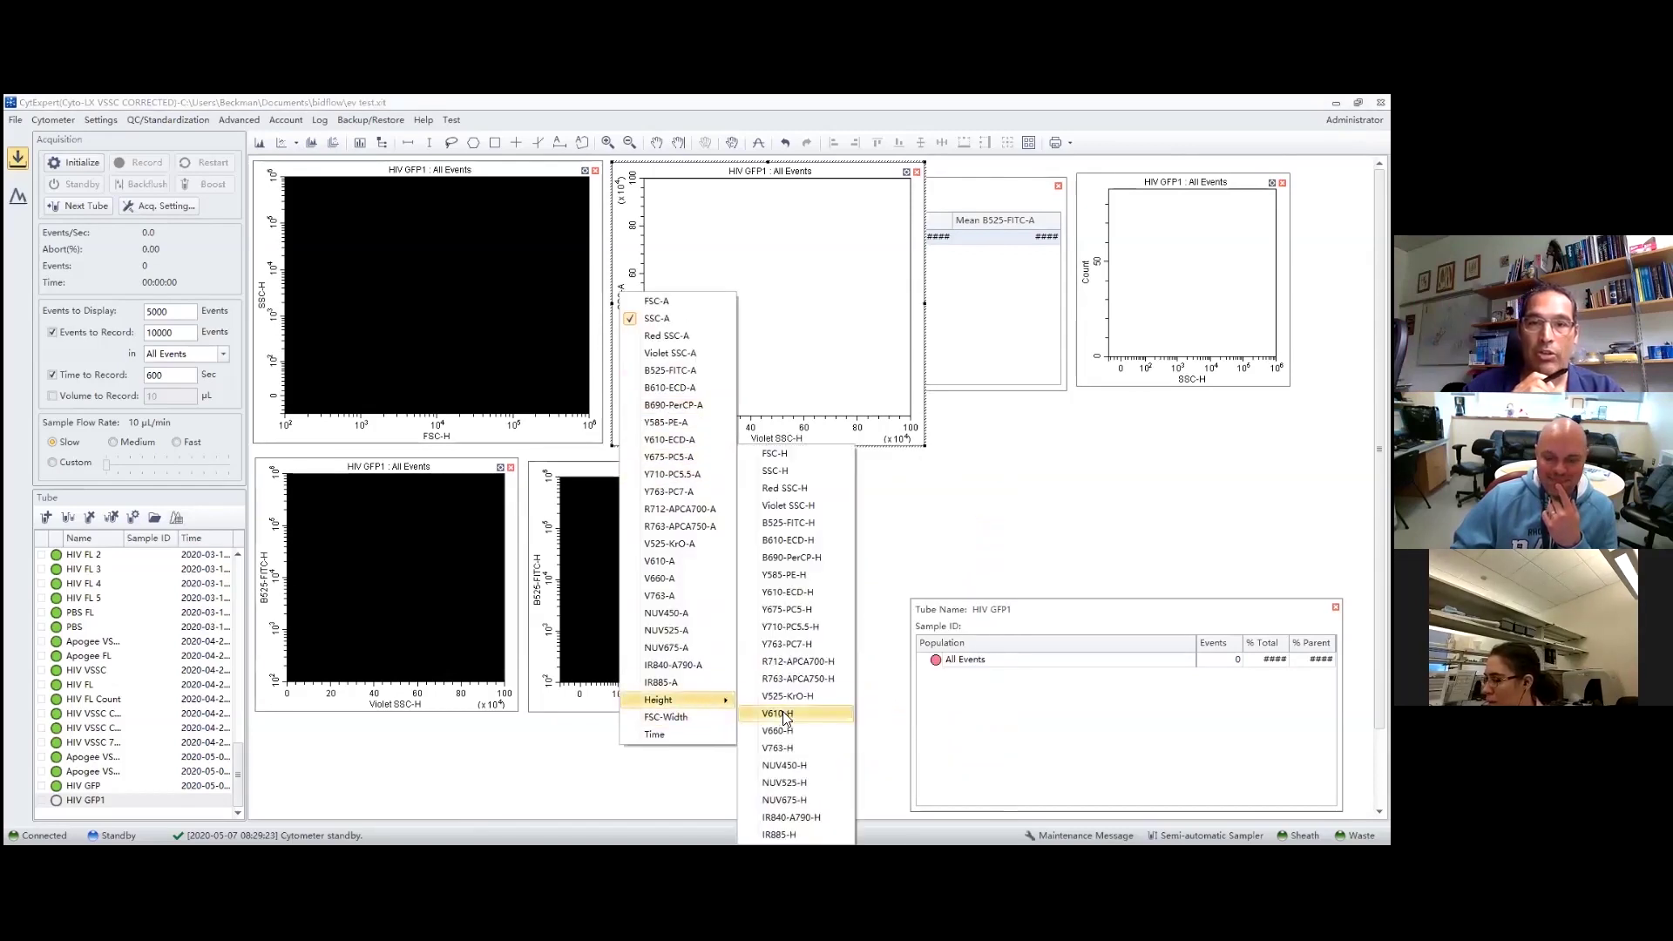
{"action": "left_click", "coordinate": [811, 460]}
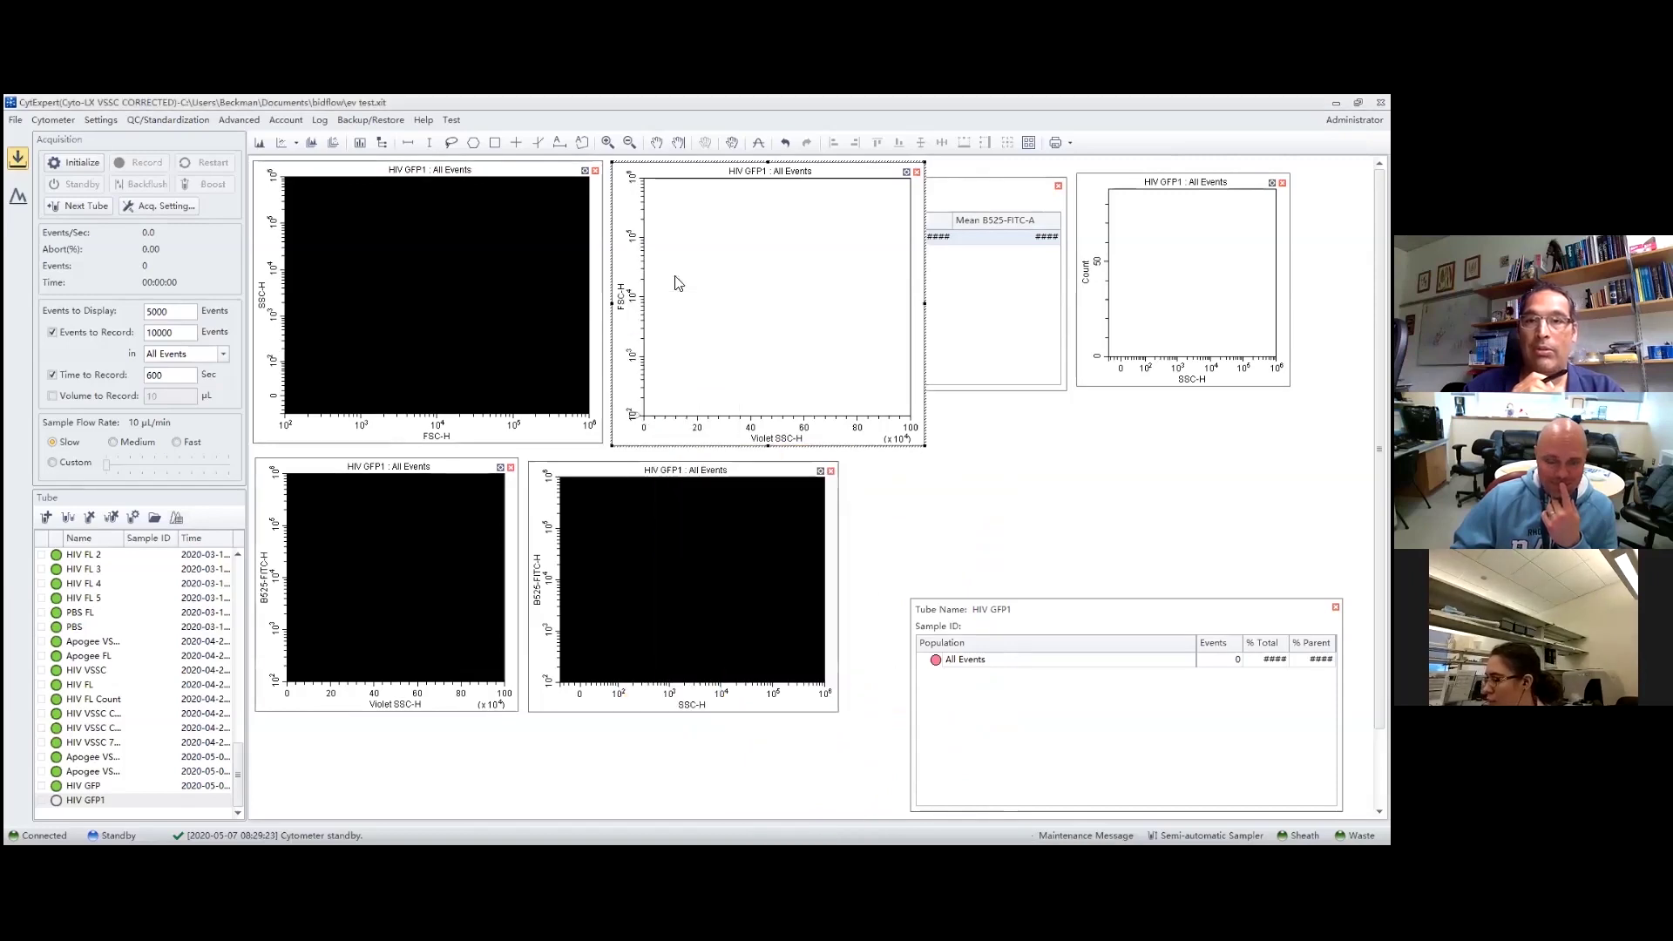
{"action": "right_click", "coordinate": [734, 288]}
{"action": "left_click", "coordinate": [732, 212]}
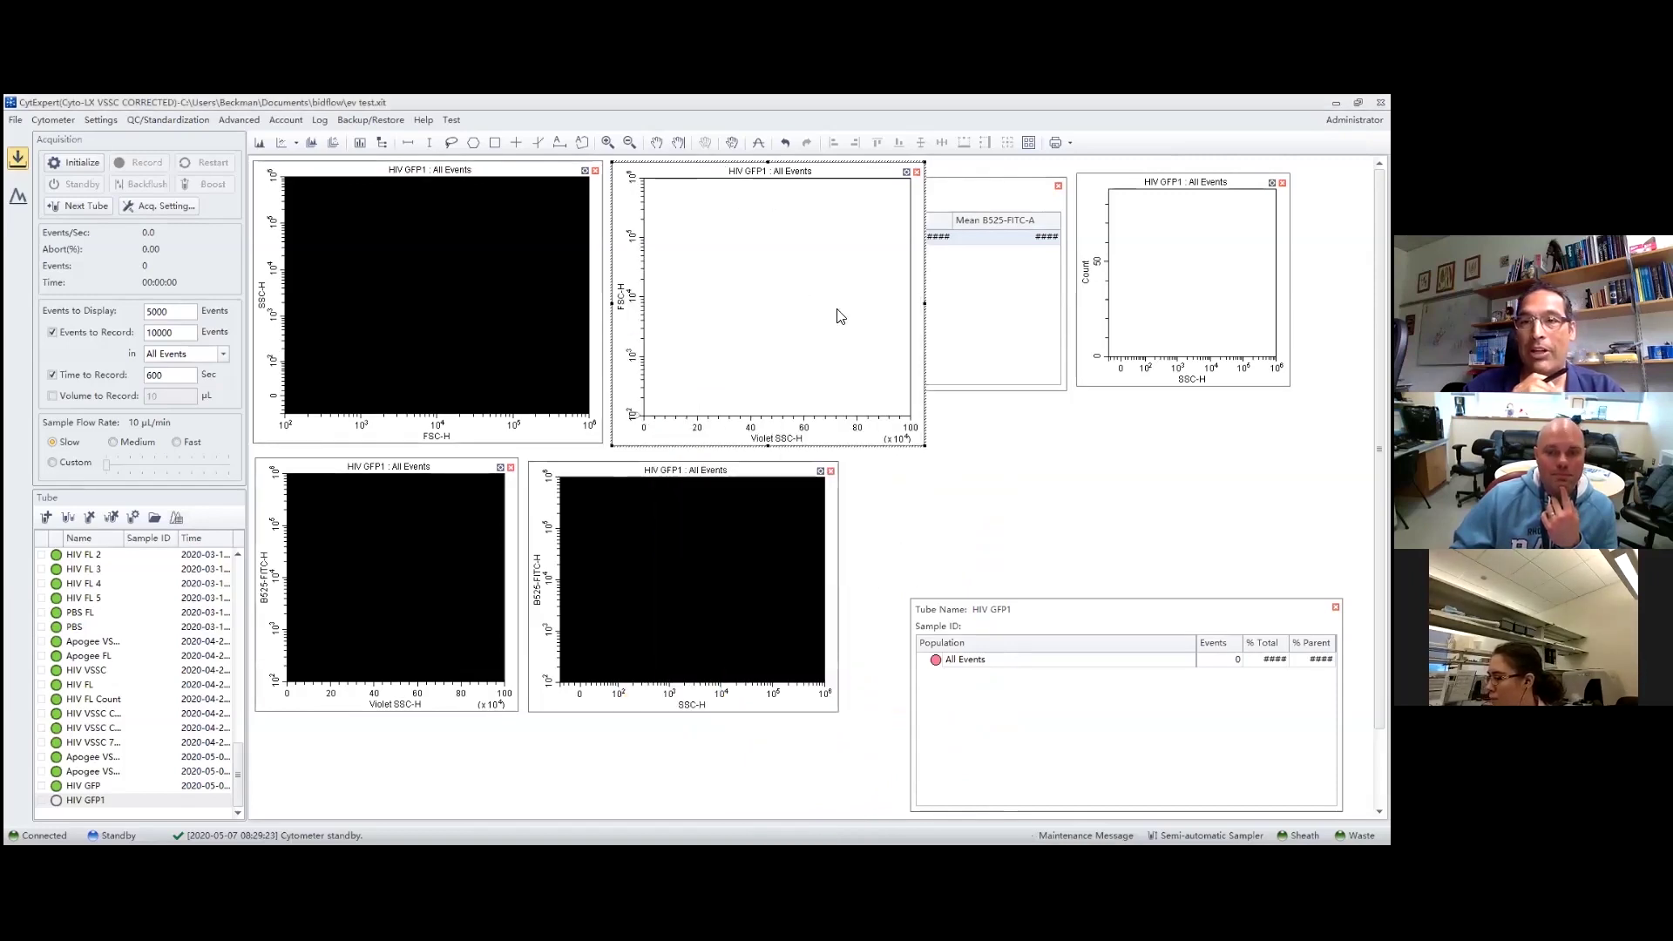
{"action": "double_click", "coordinate": [867, 171]}
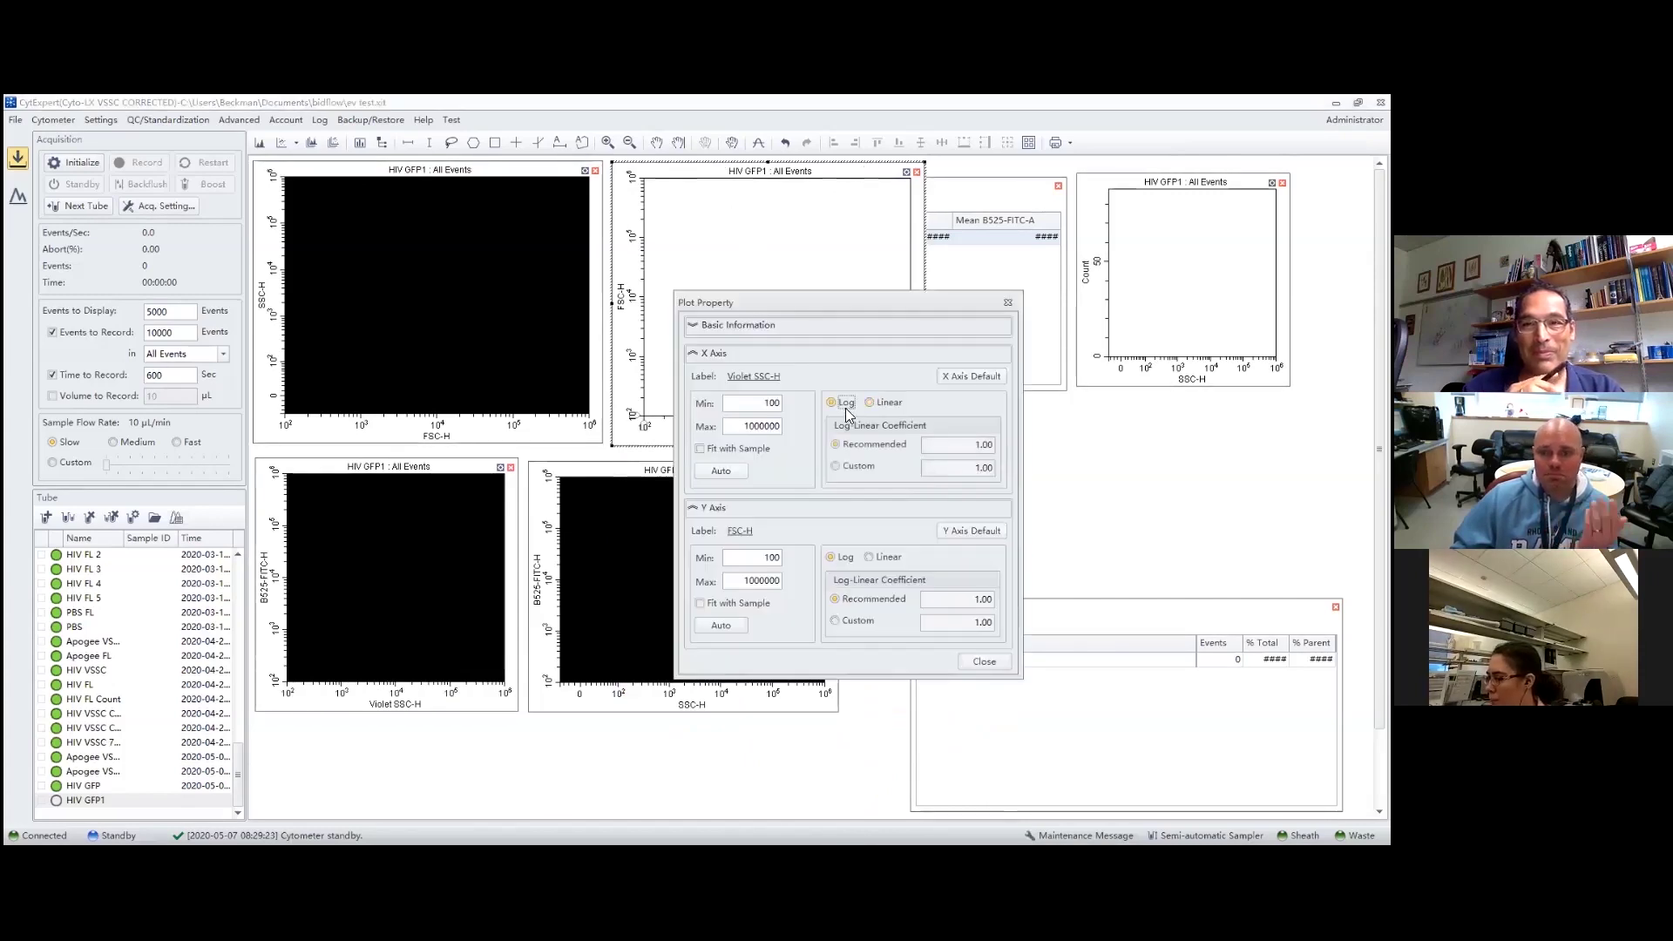
{"action": "left_click", "coordinate": [976, 664]}
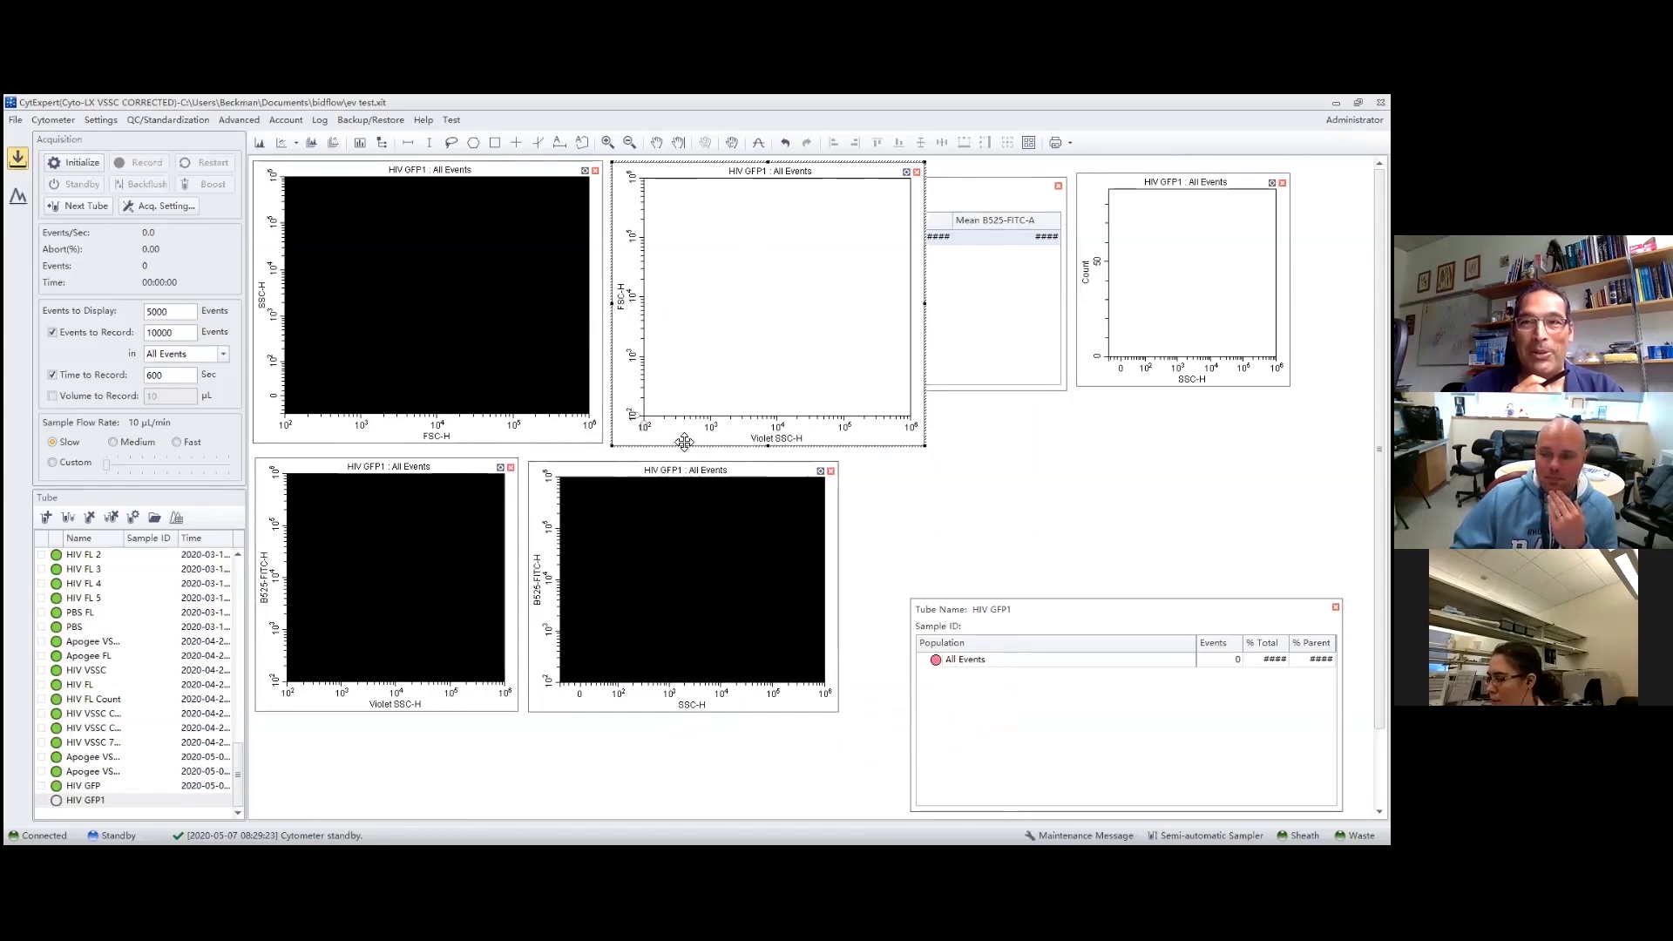
- Set the plot background of the FSC-H versus Violet SSC-H dot plot to black
{"action": "left_click", "coordinate": [907, 172]}
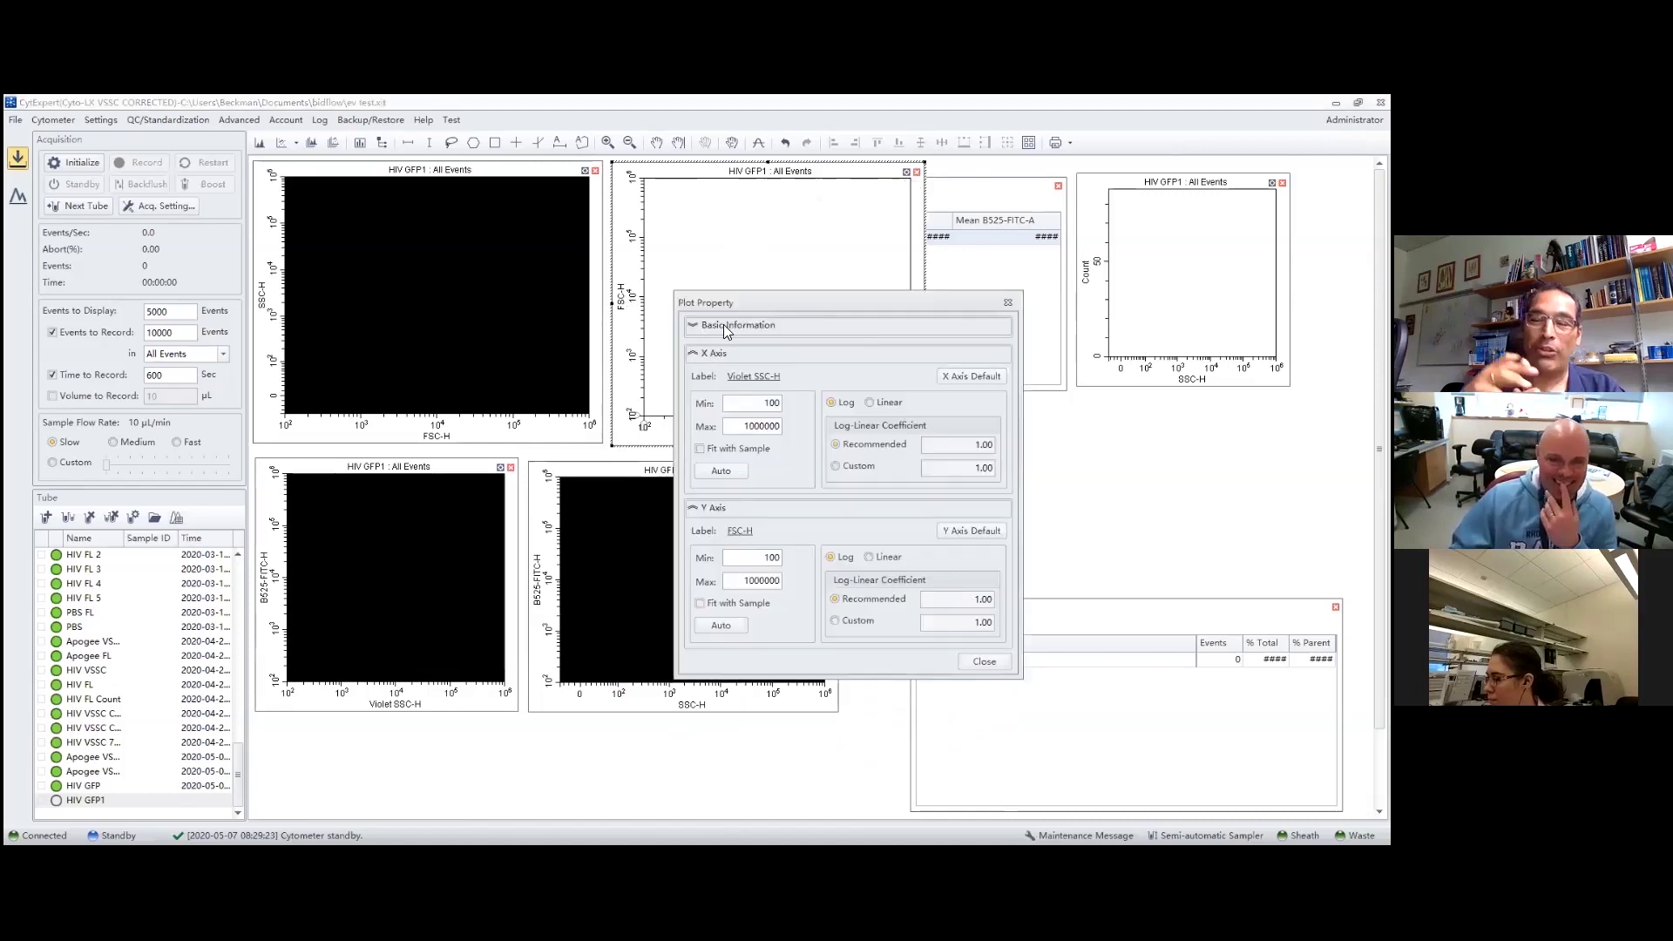
{"action": "left_click", "coordinate": [723, 327]}
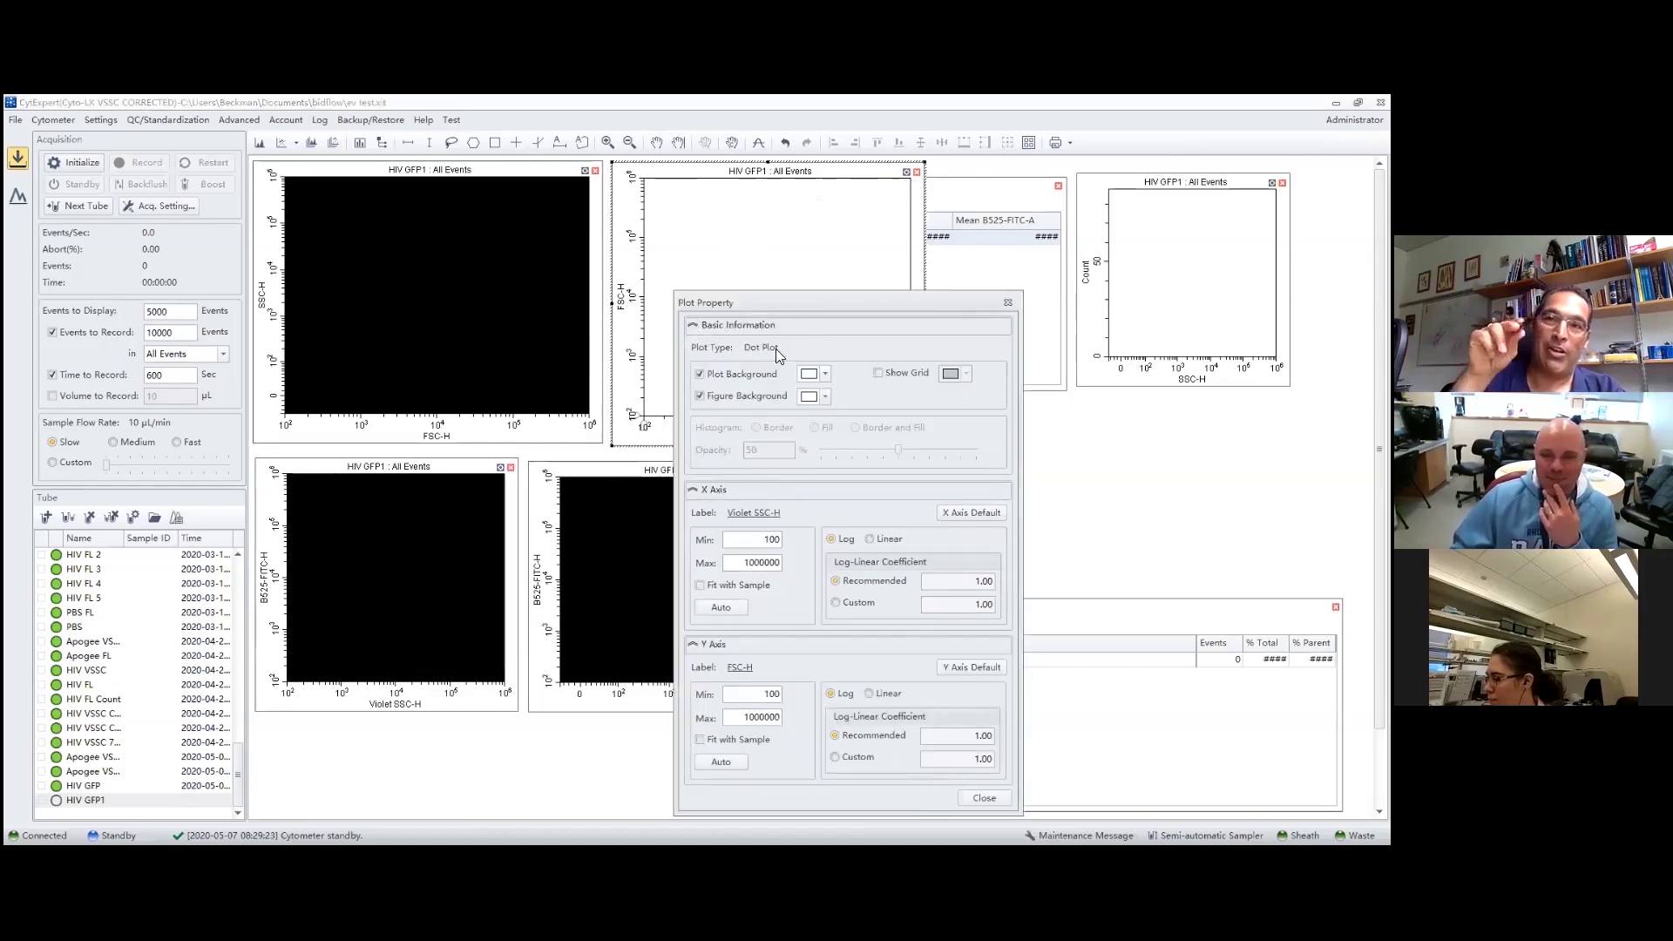
{"action": "left_click", "coordinate": [825, 373]}
{"action": "left_click", "coordinate": [834, 404]}
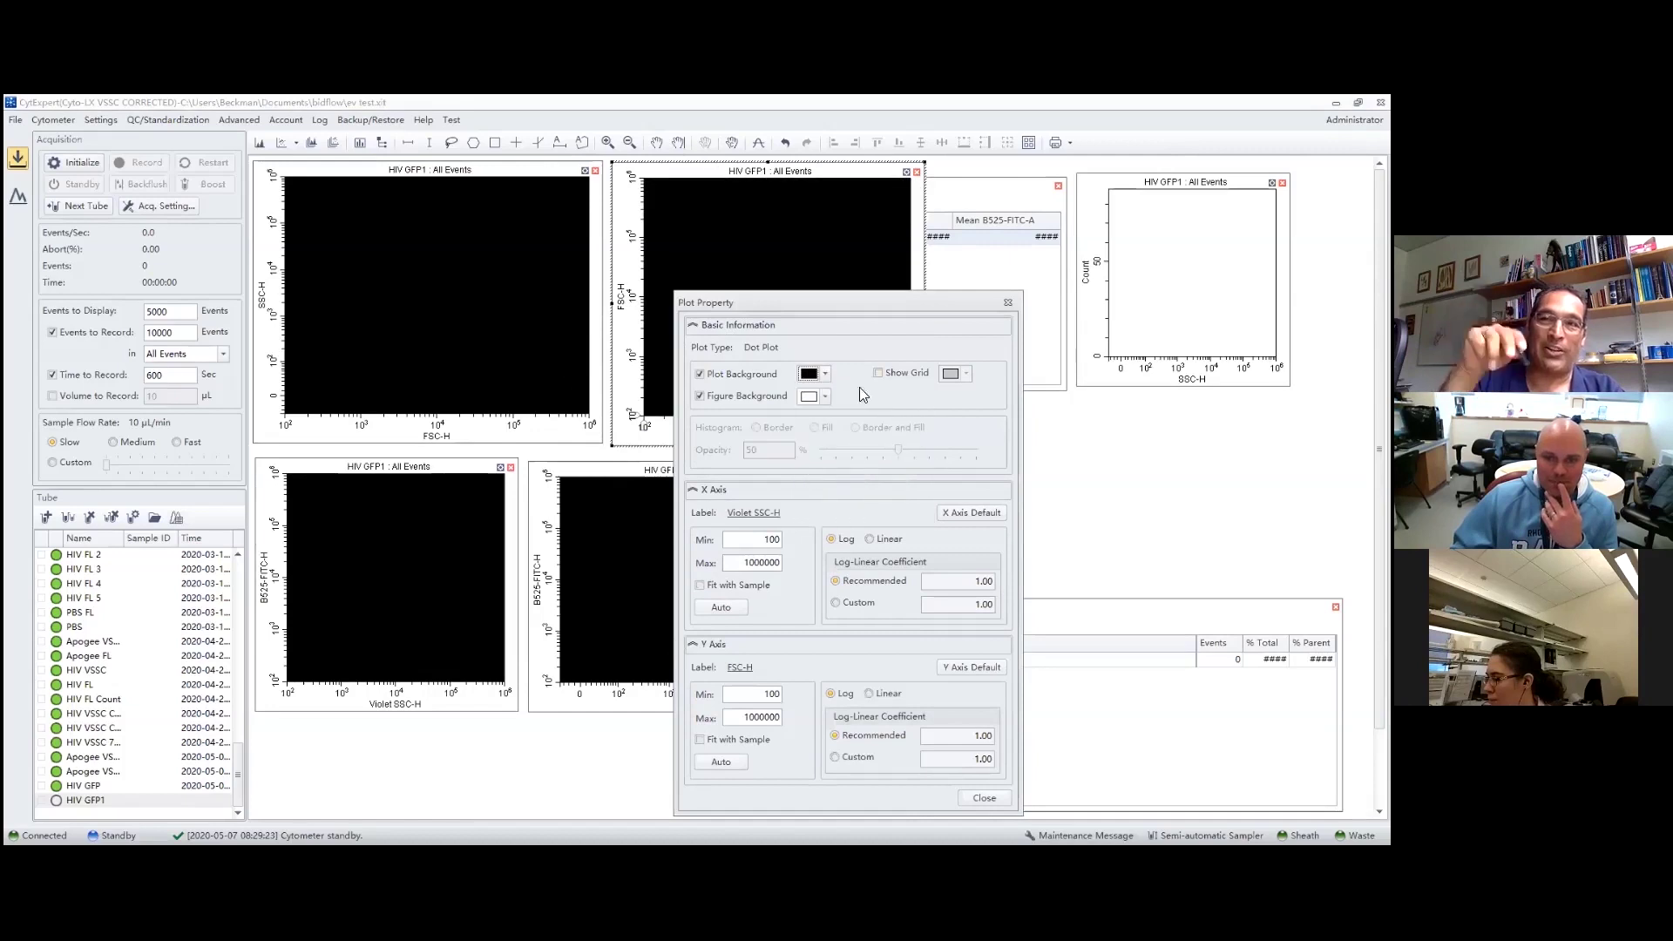
{"action": "left_click", "coordinate": [1008, 302]}
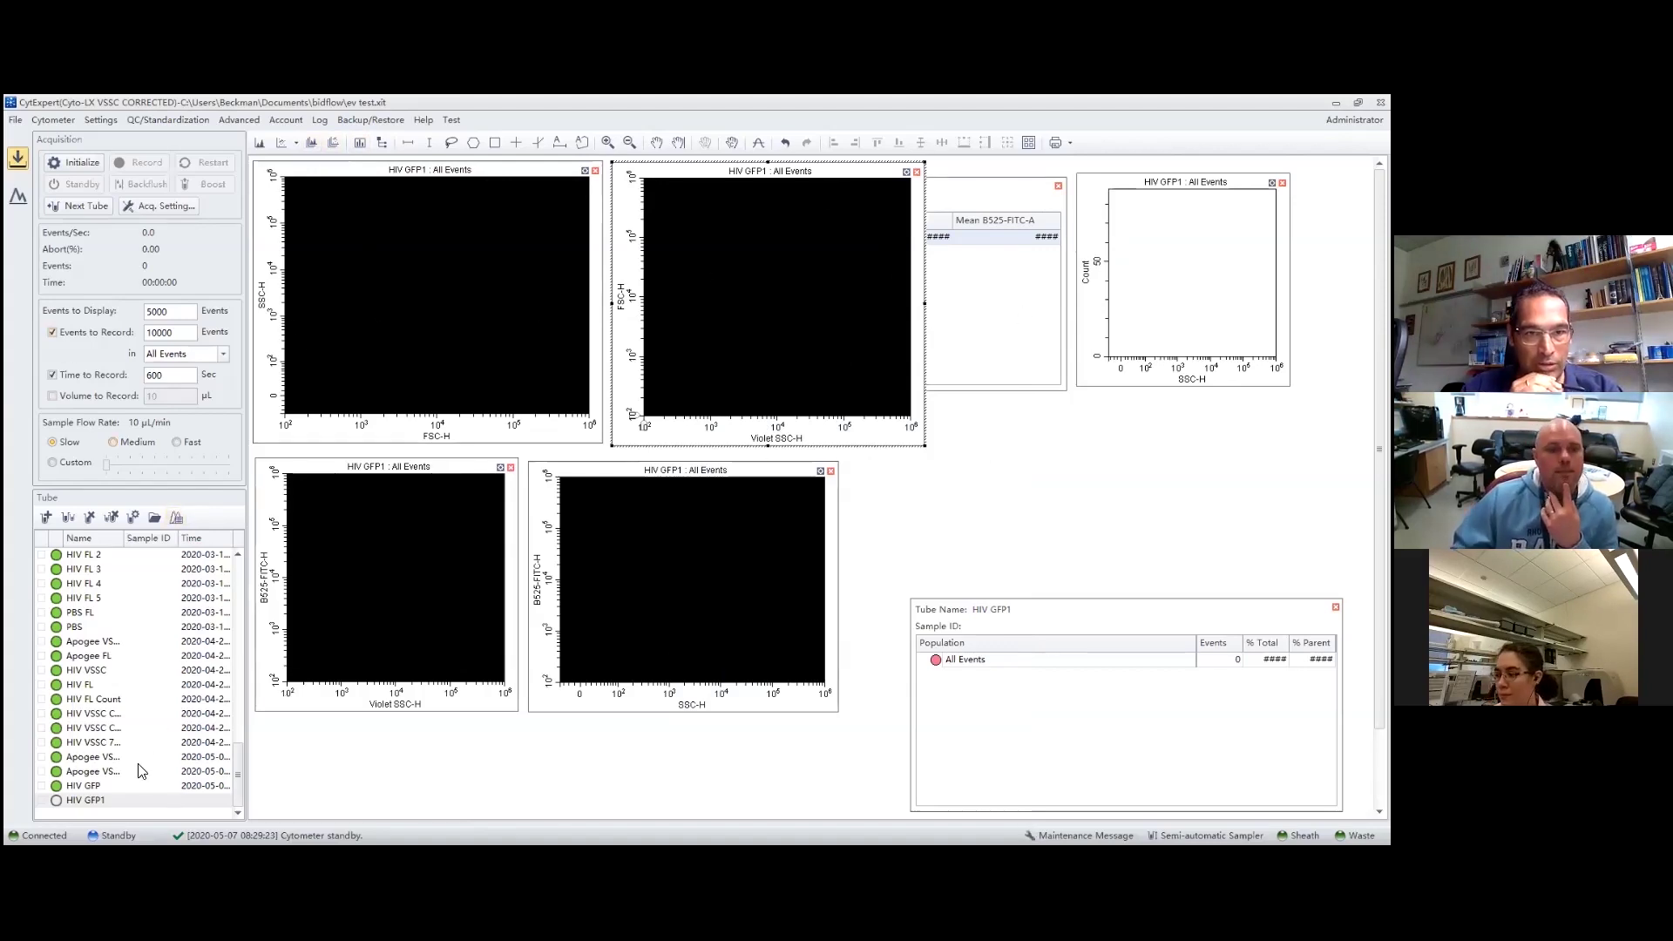
- In the PBS tube, change the Violet SSC-H axes of the FSC-H and B525-FITC-H dot plots to V450-PB-H
{"action": "double_click", "coordinate": [79, 630]}
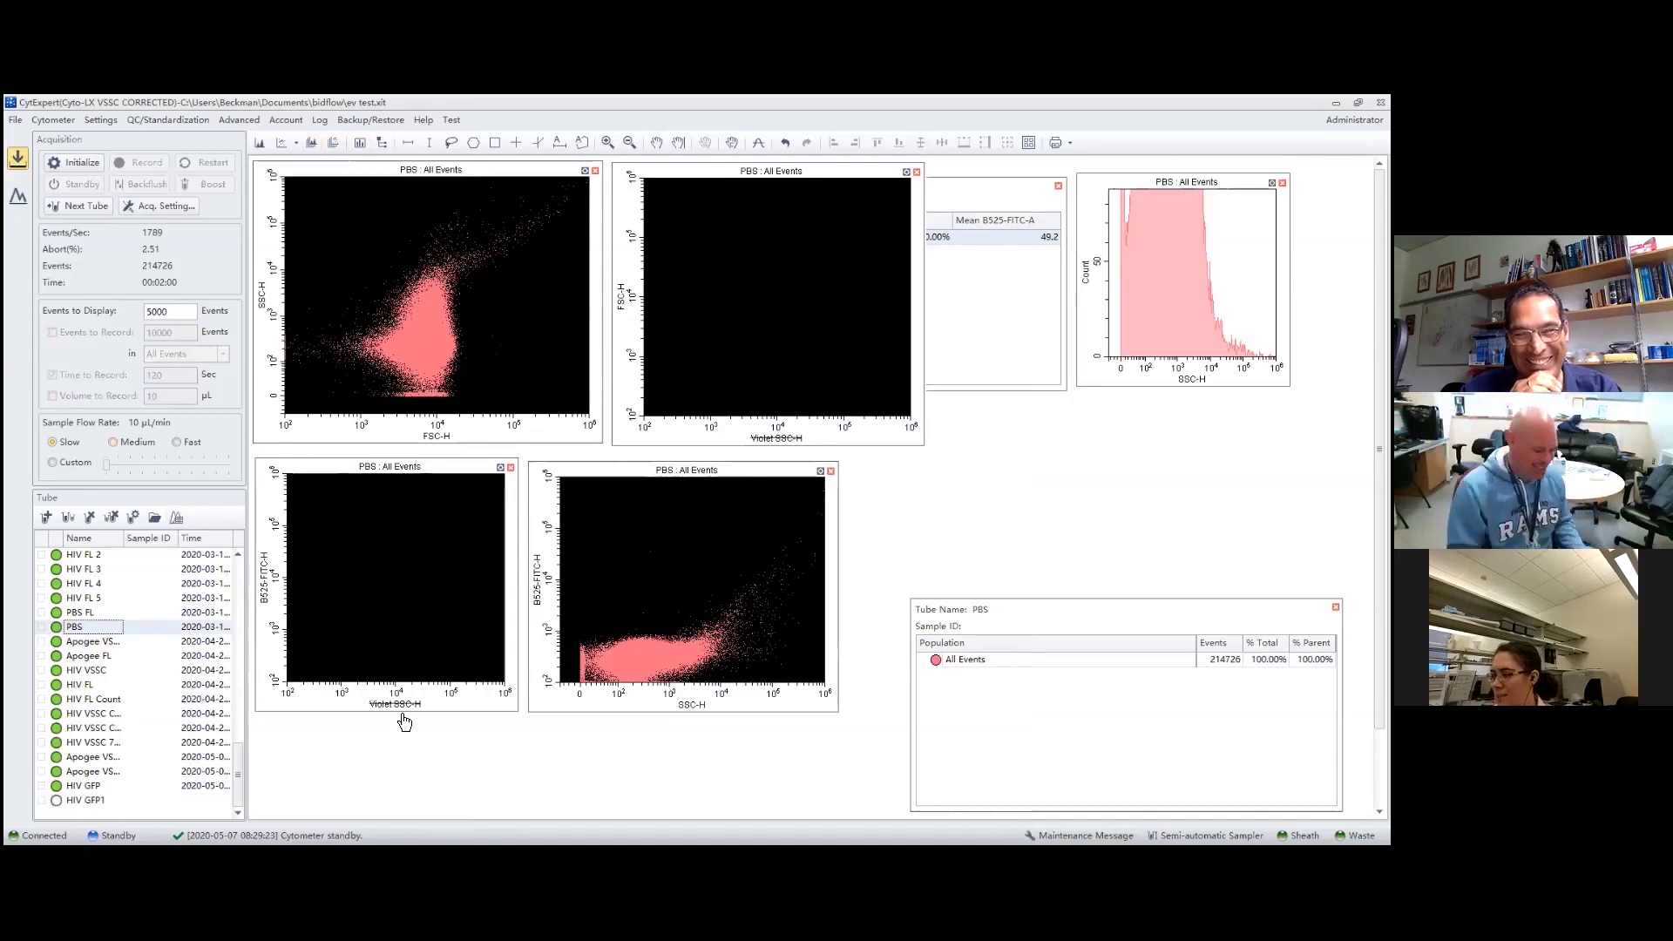
{"action": "left_click", "coordinate": [788, 441]}
{"action": "left_click", "coordinate": [876, 520]}
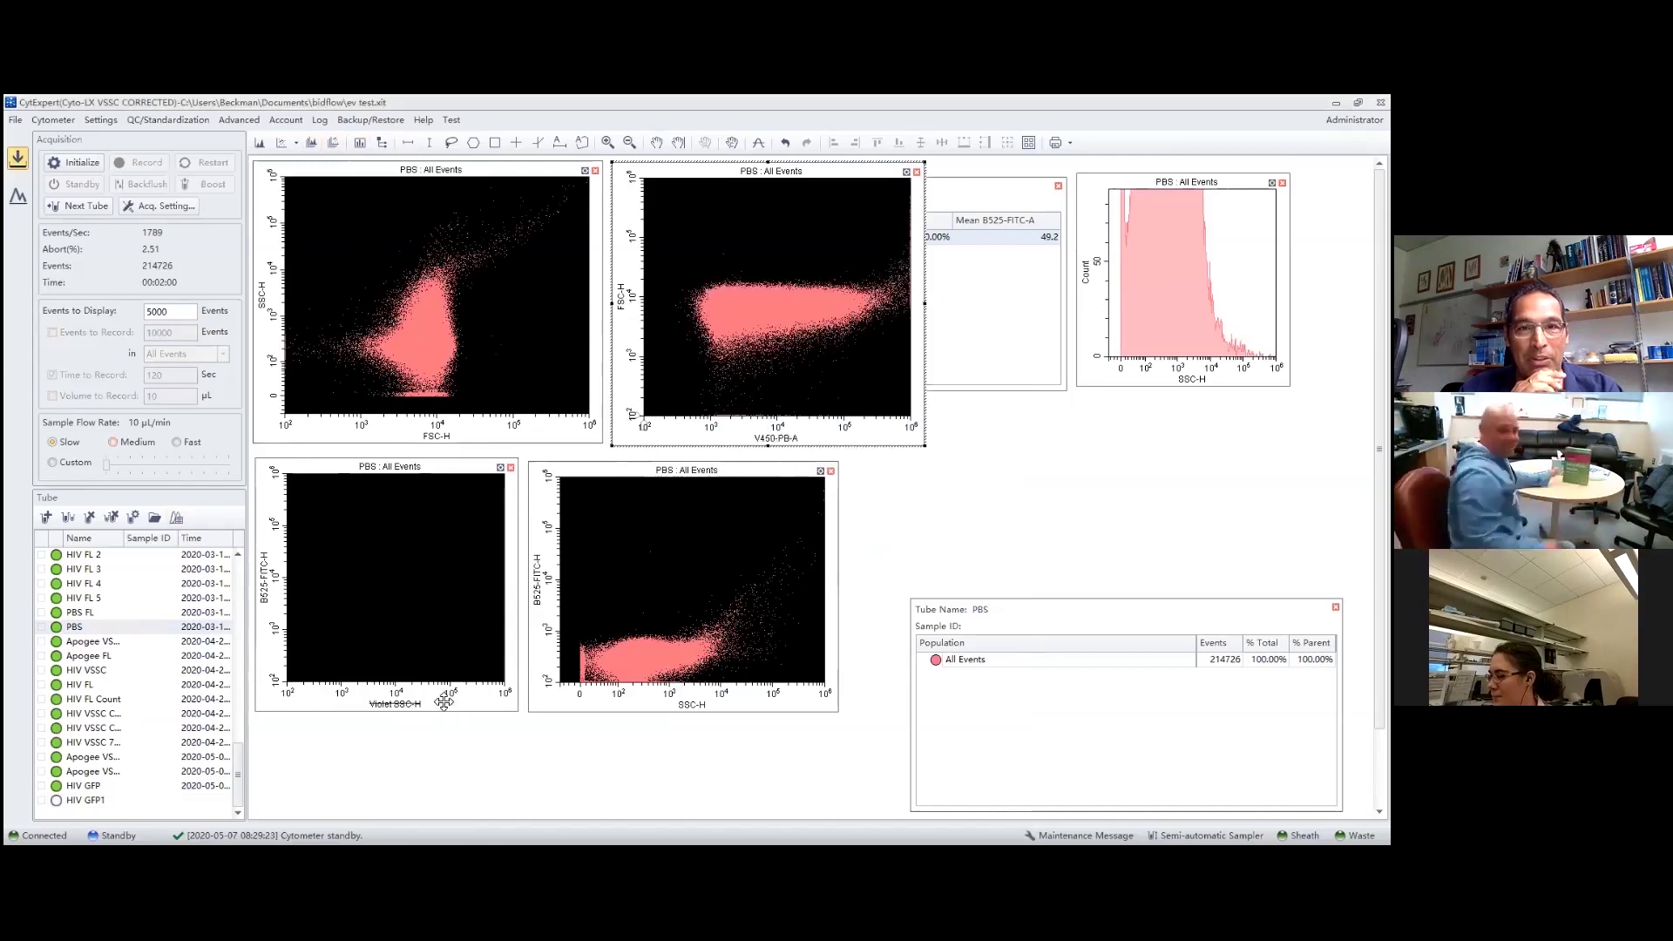
{"action": "left_click", "coordinate": [417, 703]}
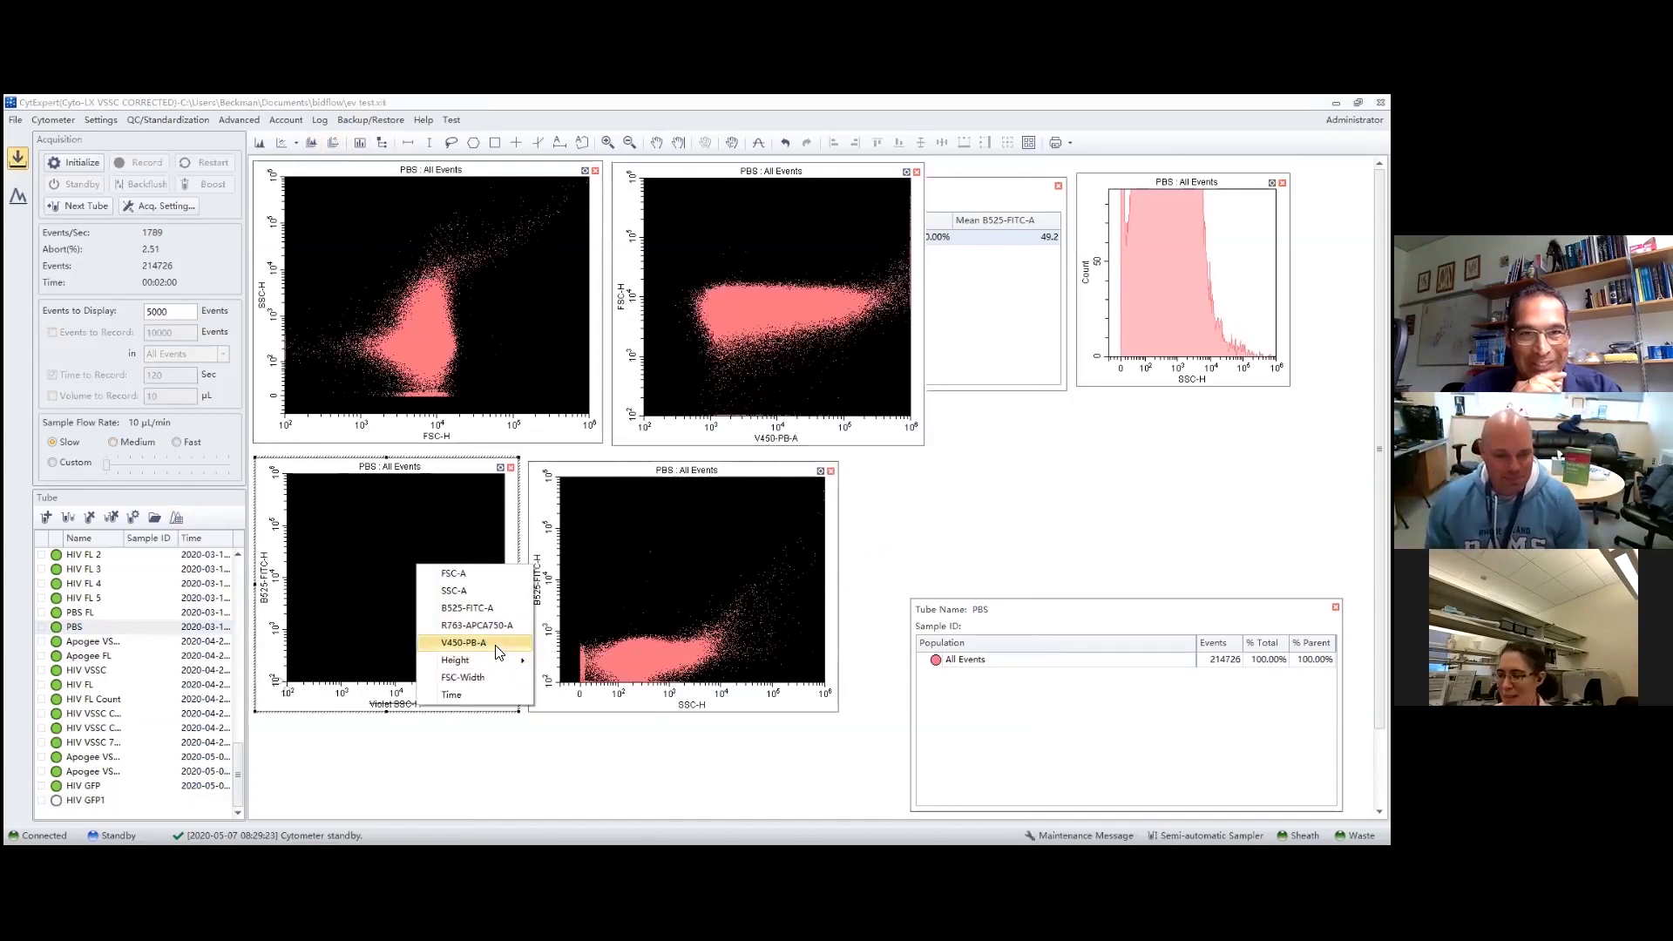
{"action": "mouse_move", "coordinate": [499, 660]}
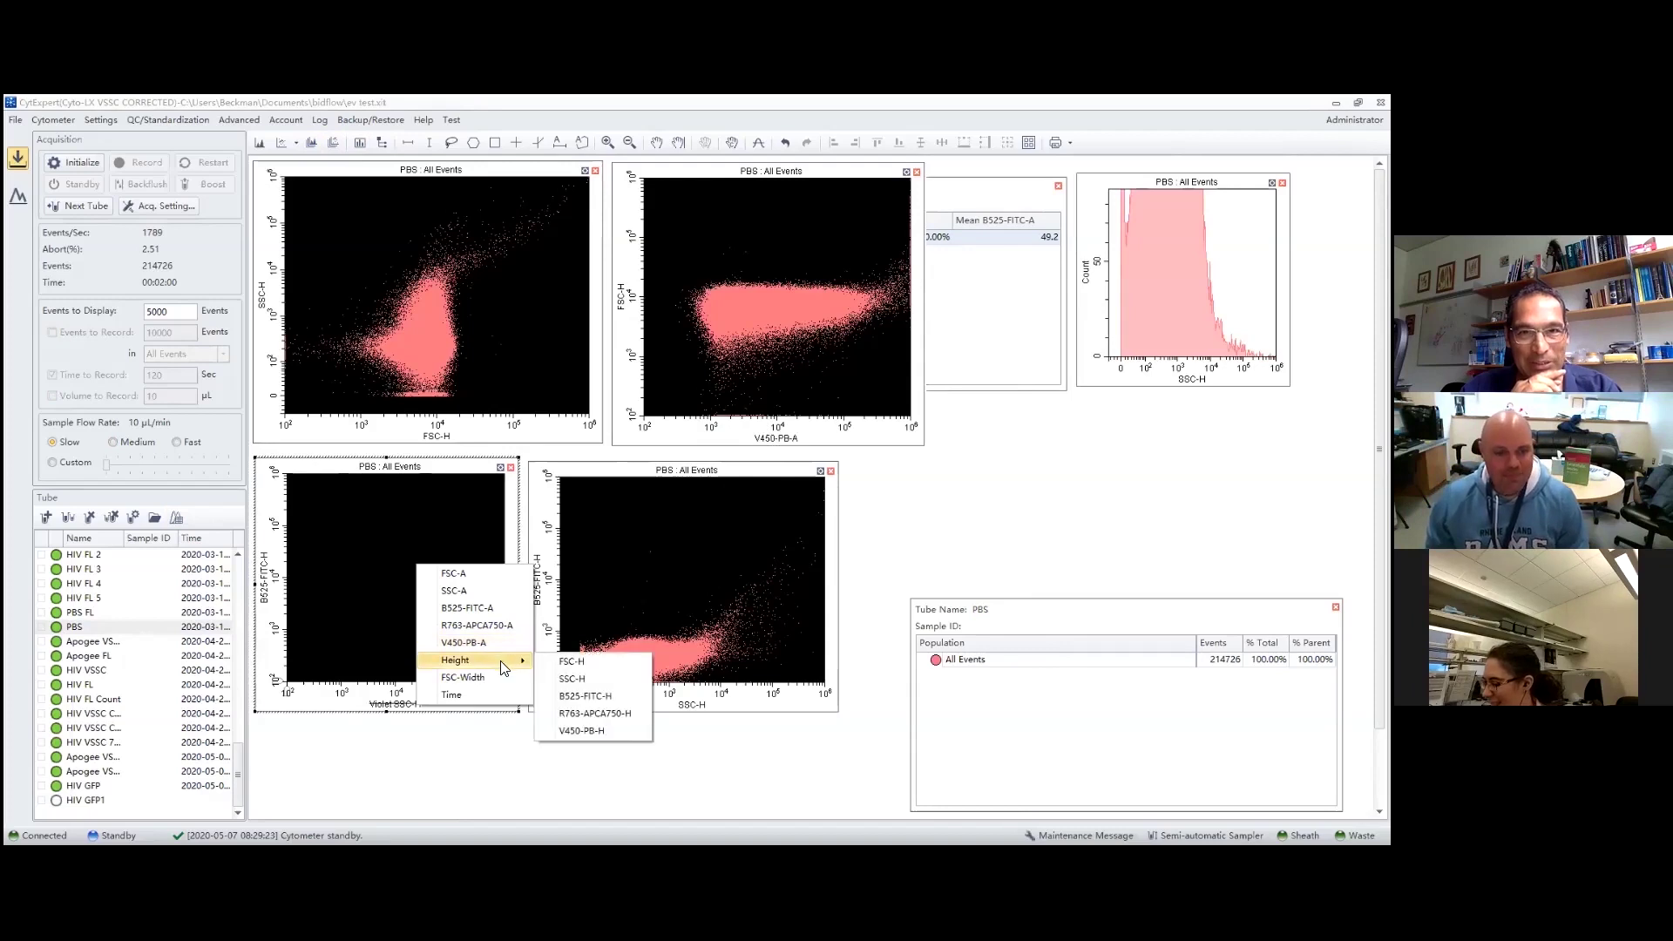
{"action": "left_click", "coordinate": [604, 732]}
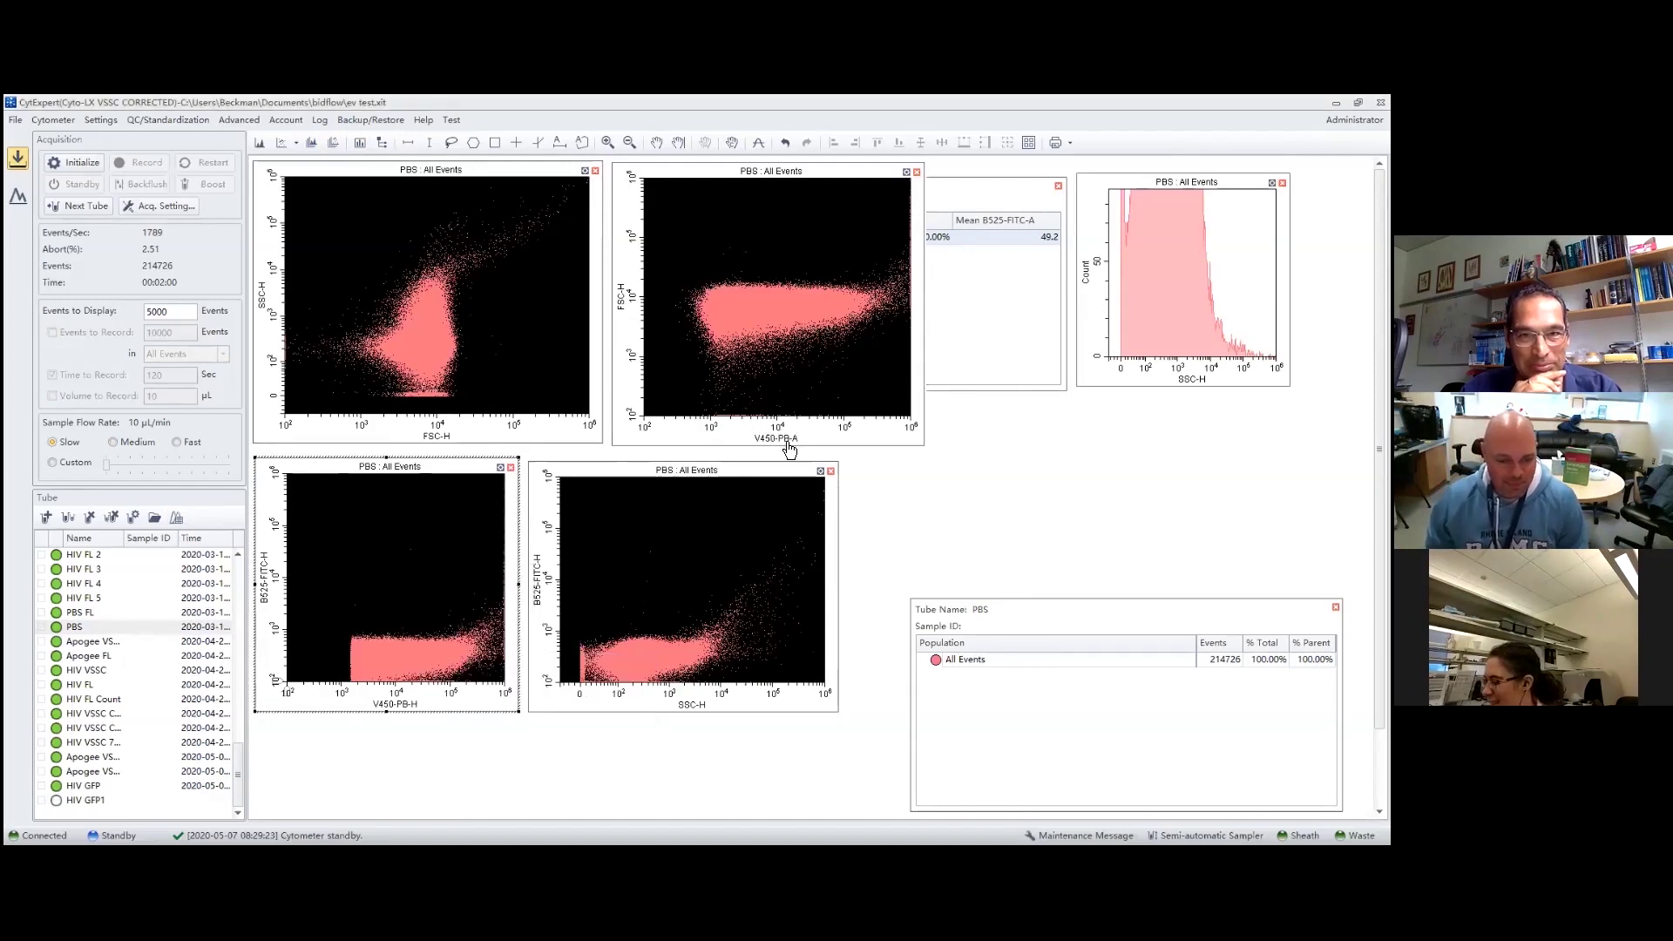
{"action": "left_click", "coordinate": [789, 448]}
{"action": "mouse_move", "coordinate": [863, 537]}
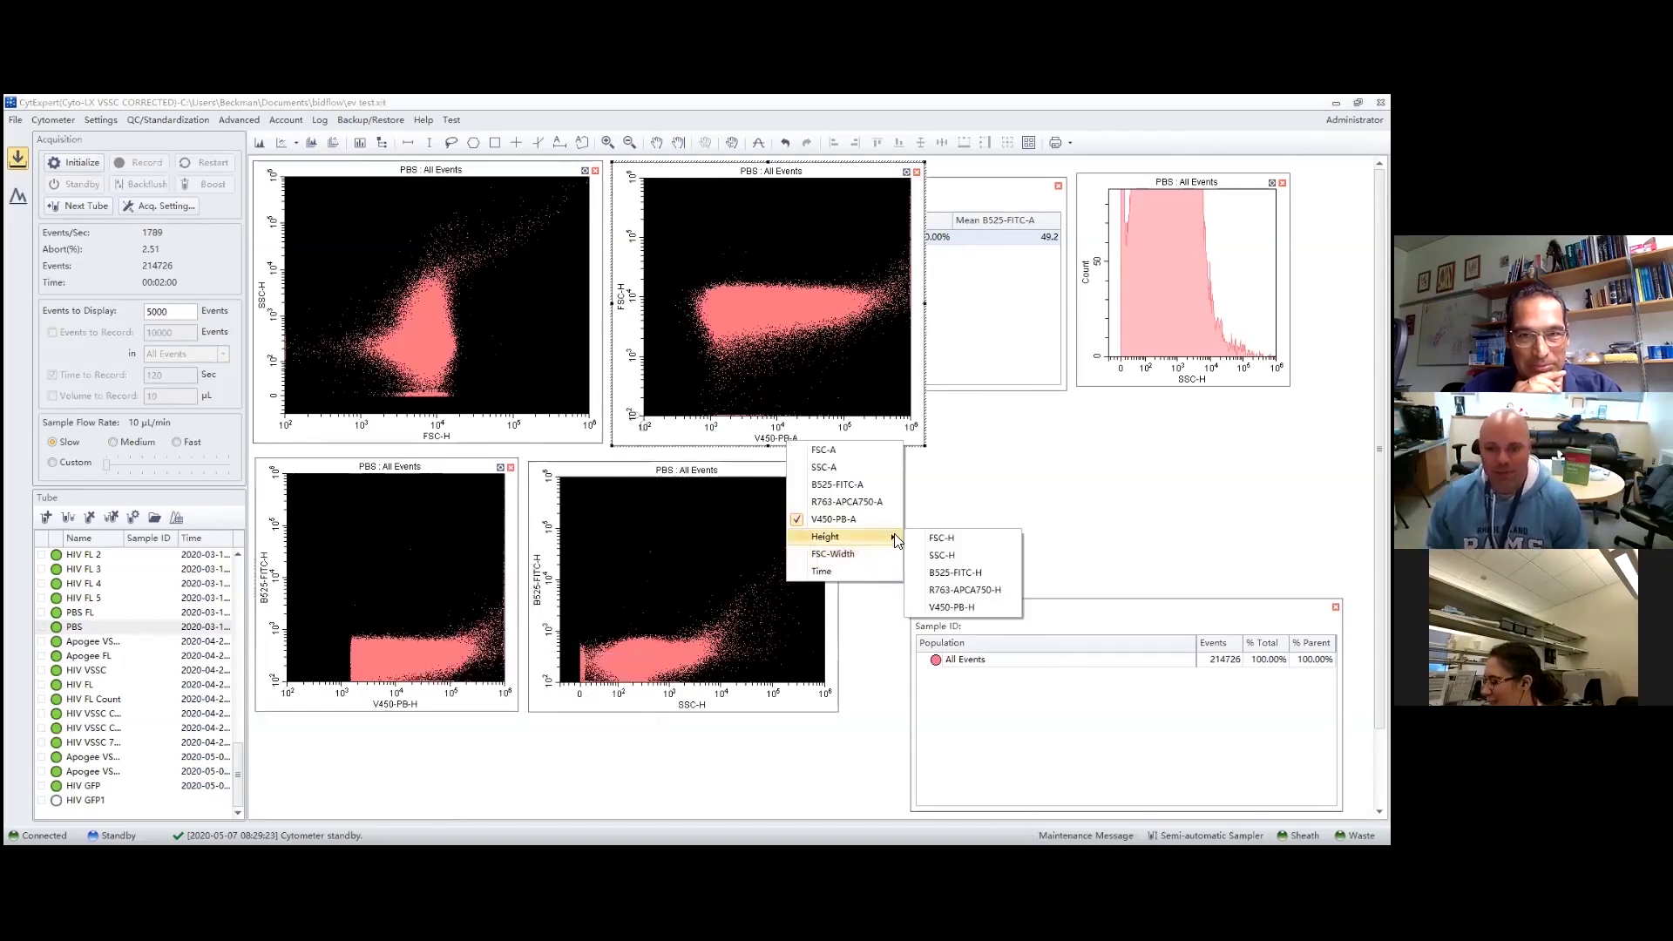
{"action": "left_click", "coordinate": [959, 607]}
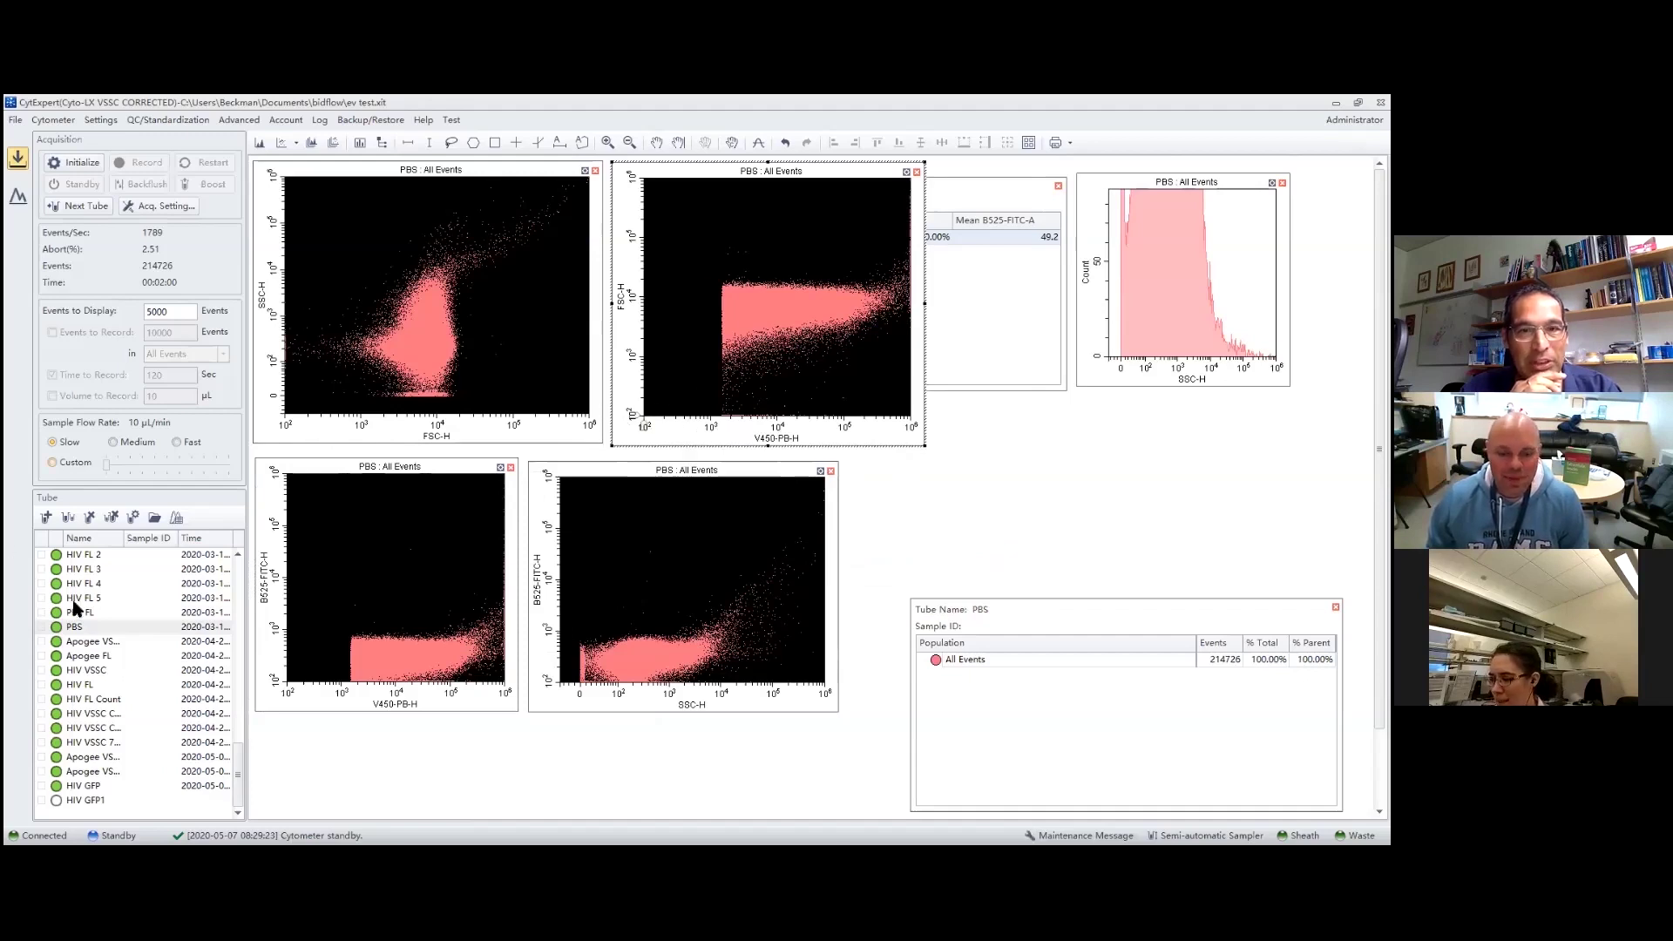
- Show the Apogee VSSC1 tube and raise the log-linear coefficients of both axes in the SSC-H versus FSC-H plot
{"action": "left_click", "coordinate": [81, 643]}
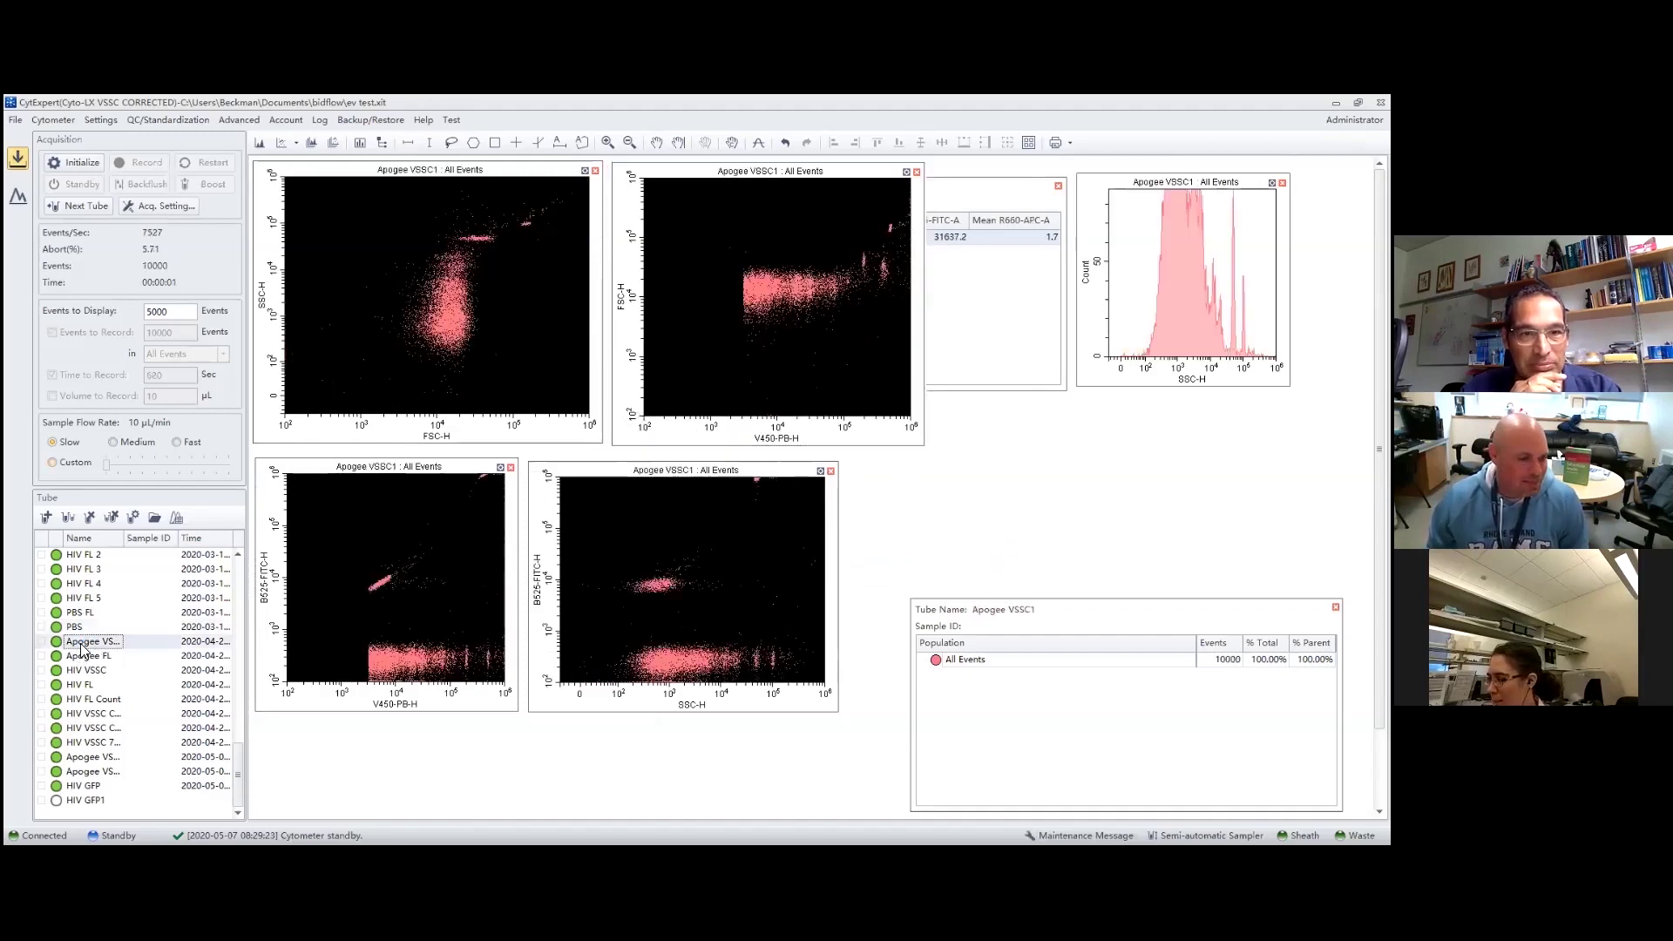
{"action": "left_click", "coordinate": [292, 422]}
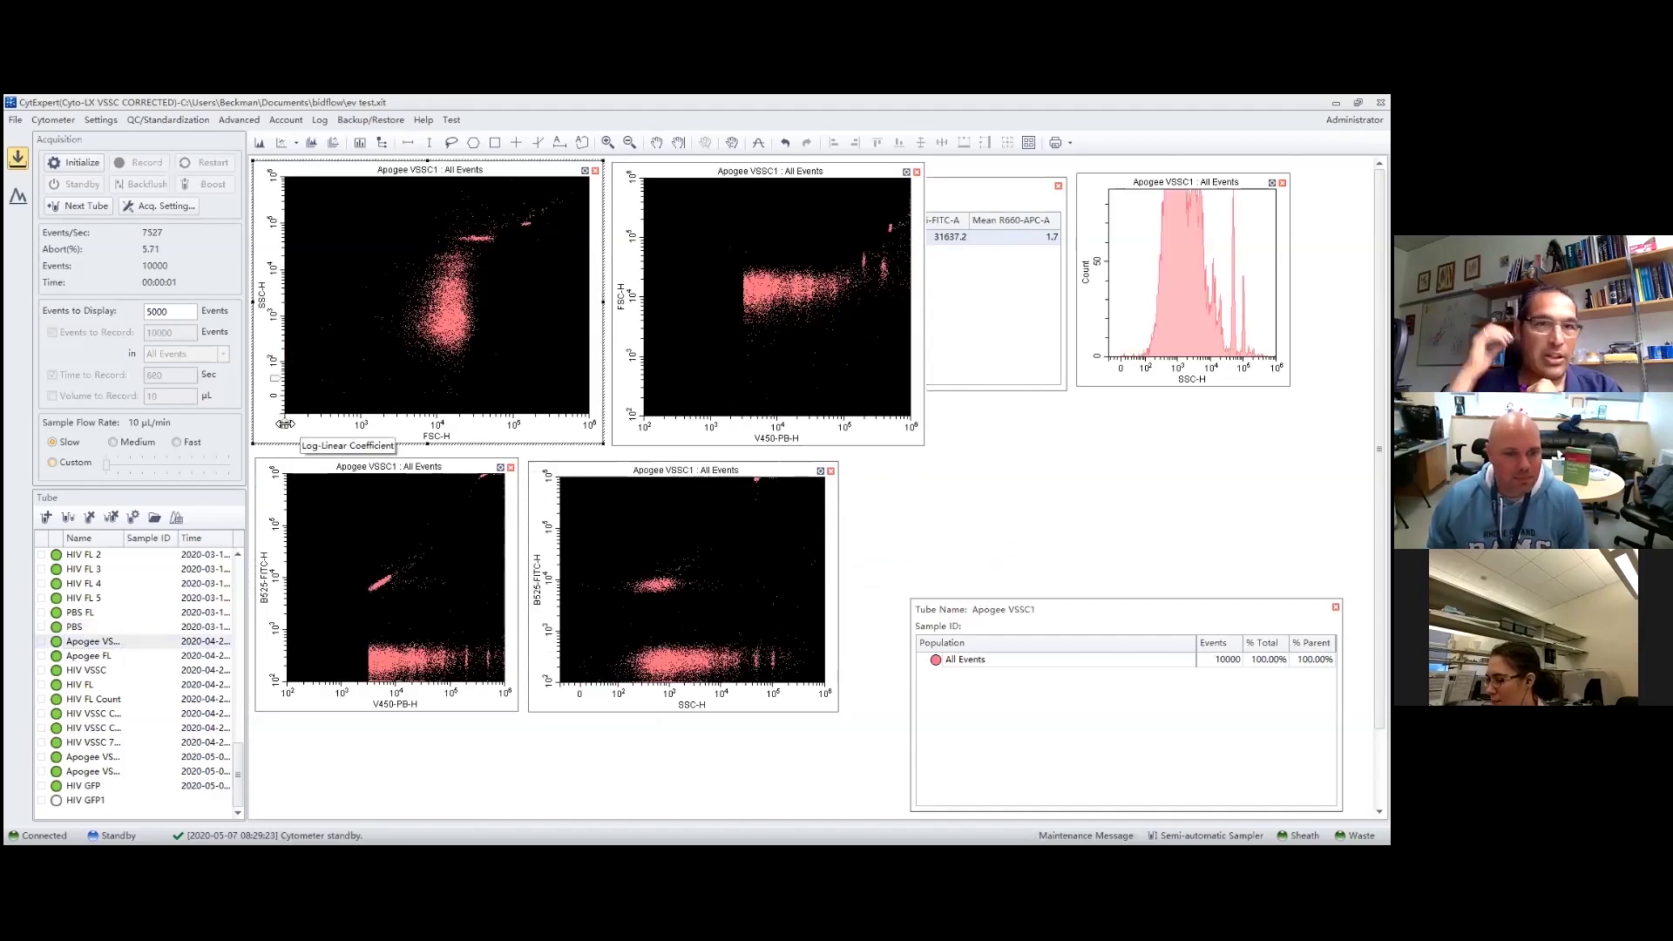
{"action": "left_click_drag", "start_coordinate": [272, 425], "coordinate": [382, 426]}
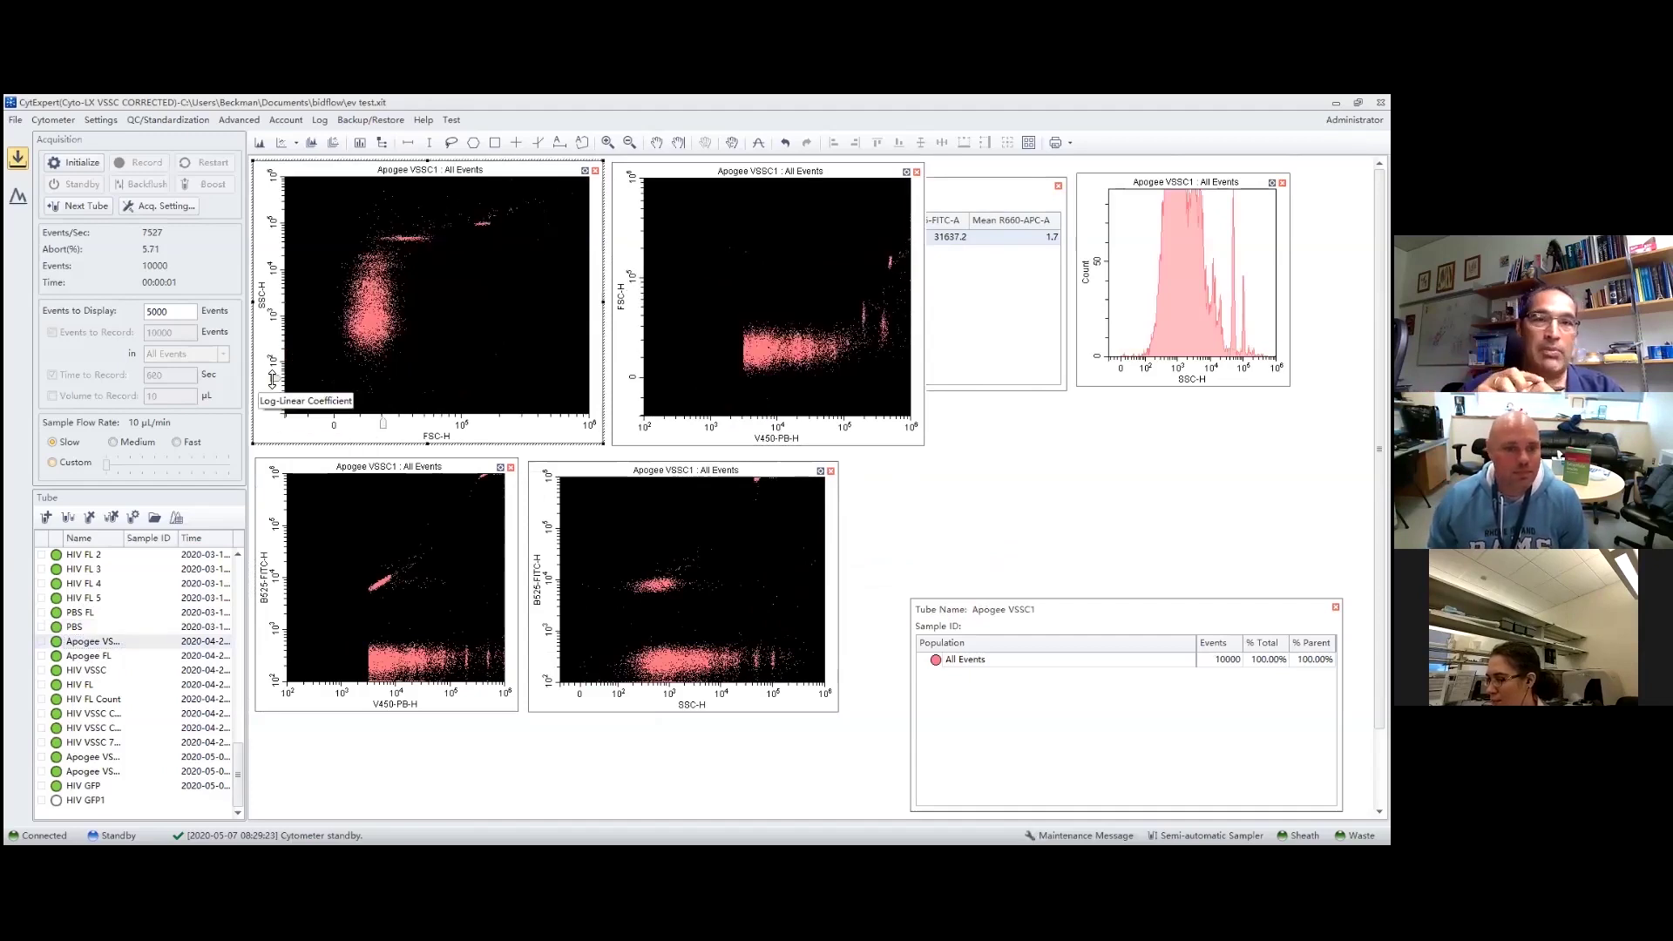
{"action": "left_click_drag", "start_coordinate": [272, 378], "coordinate": [273, 362]}
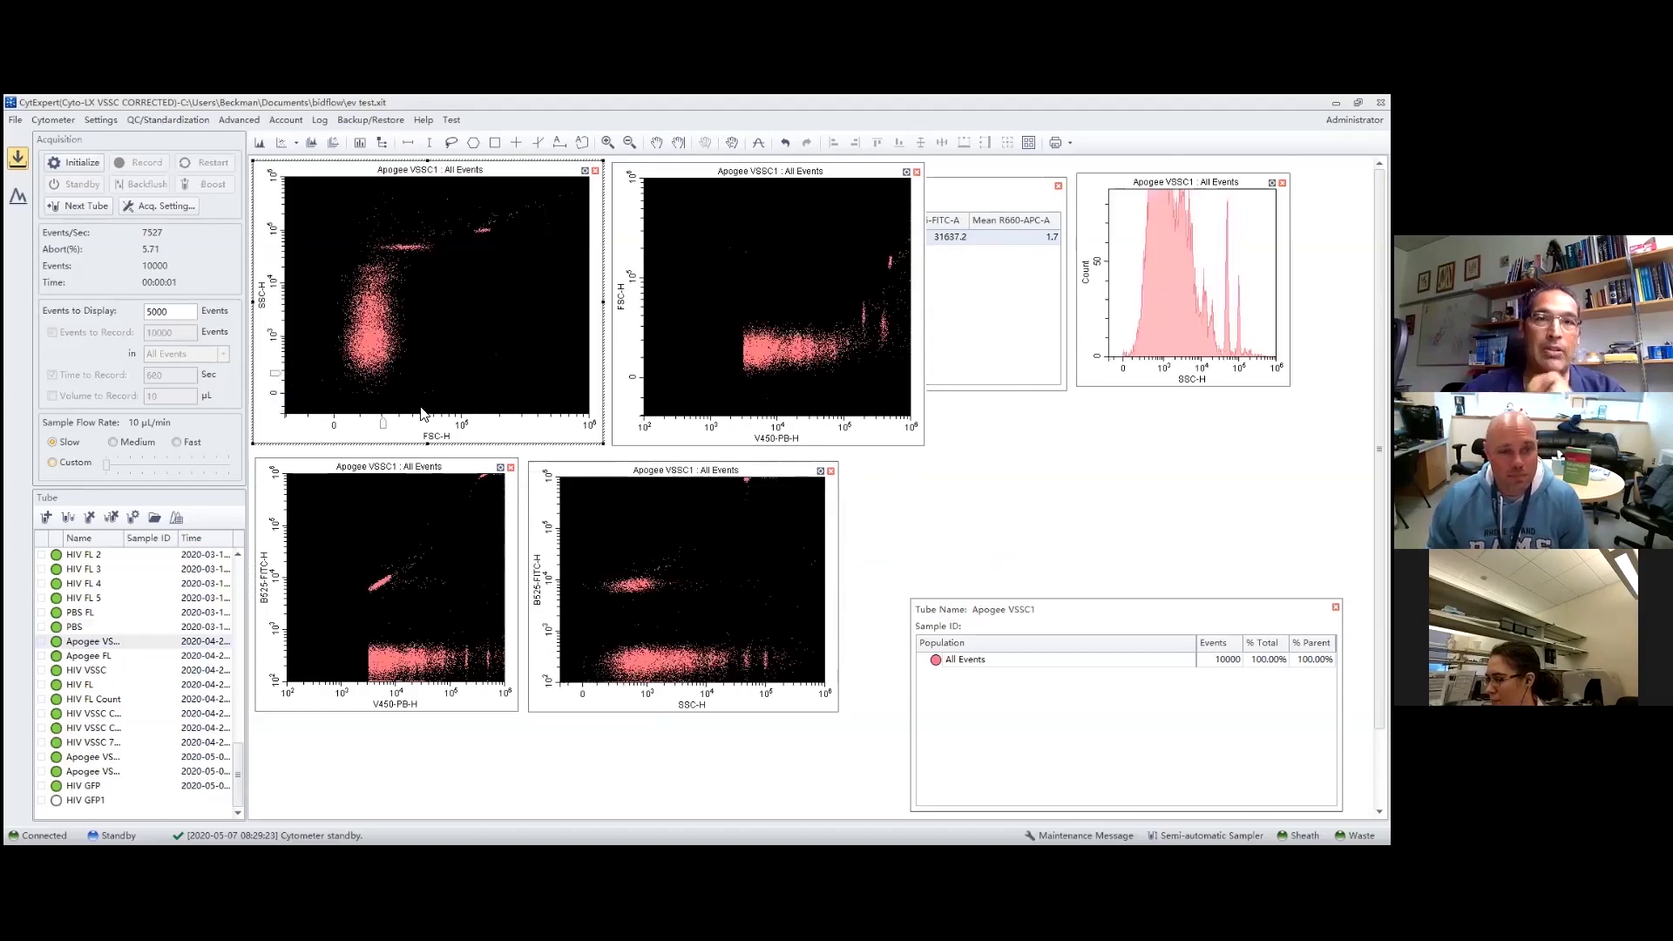
- Raise the log-linear coefficients of the V450-PB-H axis and of the B525-FITC-H axis in their dot plots
{"action": "left_click", "coordinate": [689, 427]}
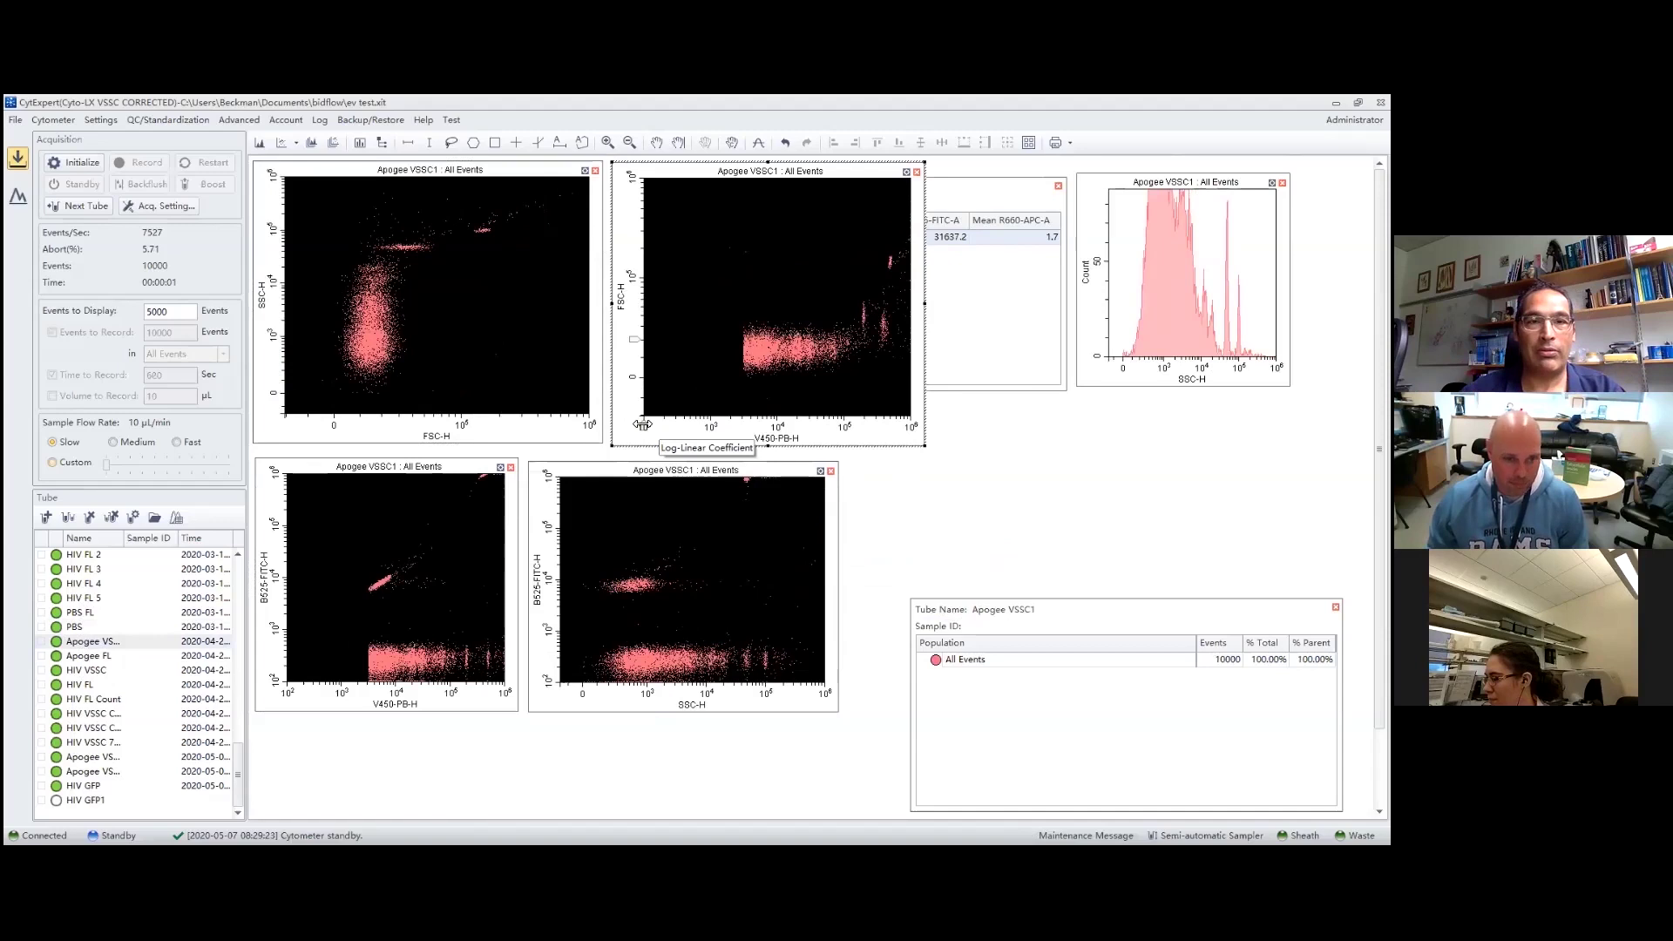
{"action": "left_click_drag", "start_coordinate": [642, 425], "coordinate": [684, 425]}
{"action": "left_click", "coordinate": [297, 693]}
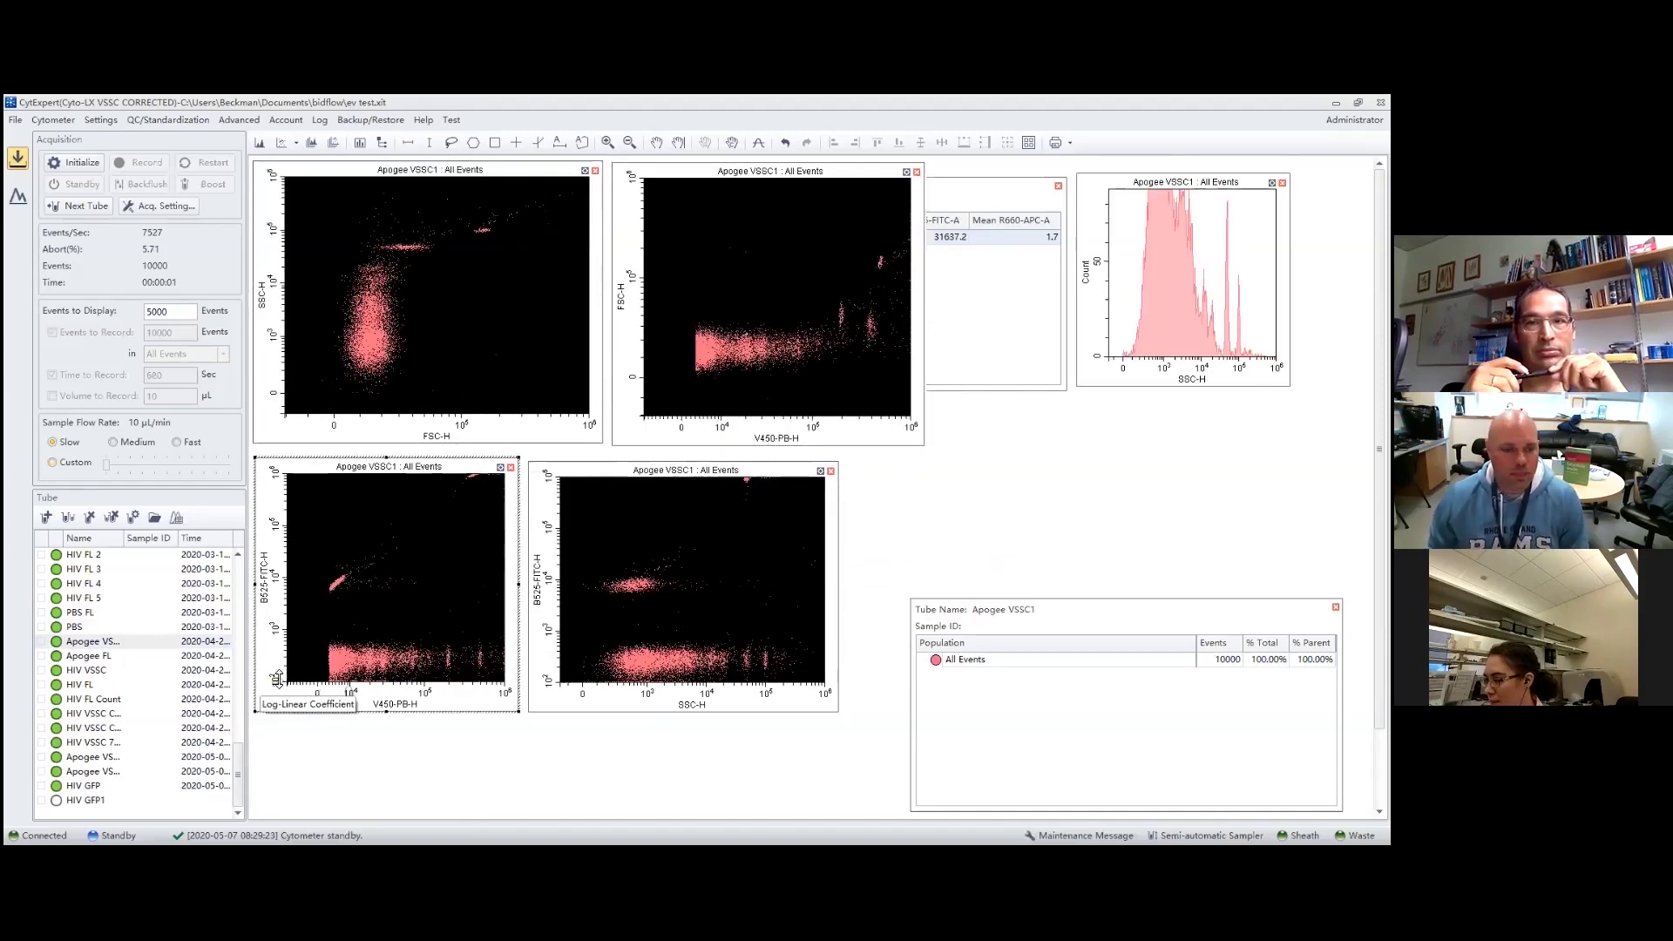
{"action": "left_click_drag", "start_coordinate": [277, 679], "coordinate": [277, 663]}
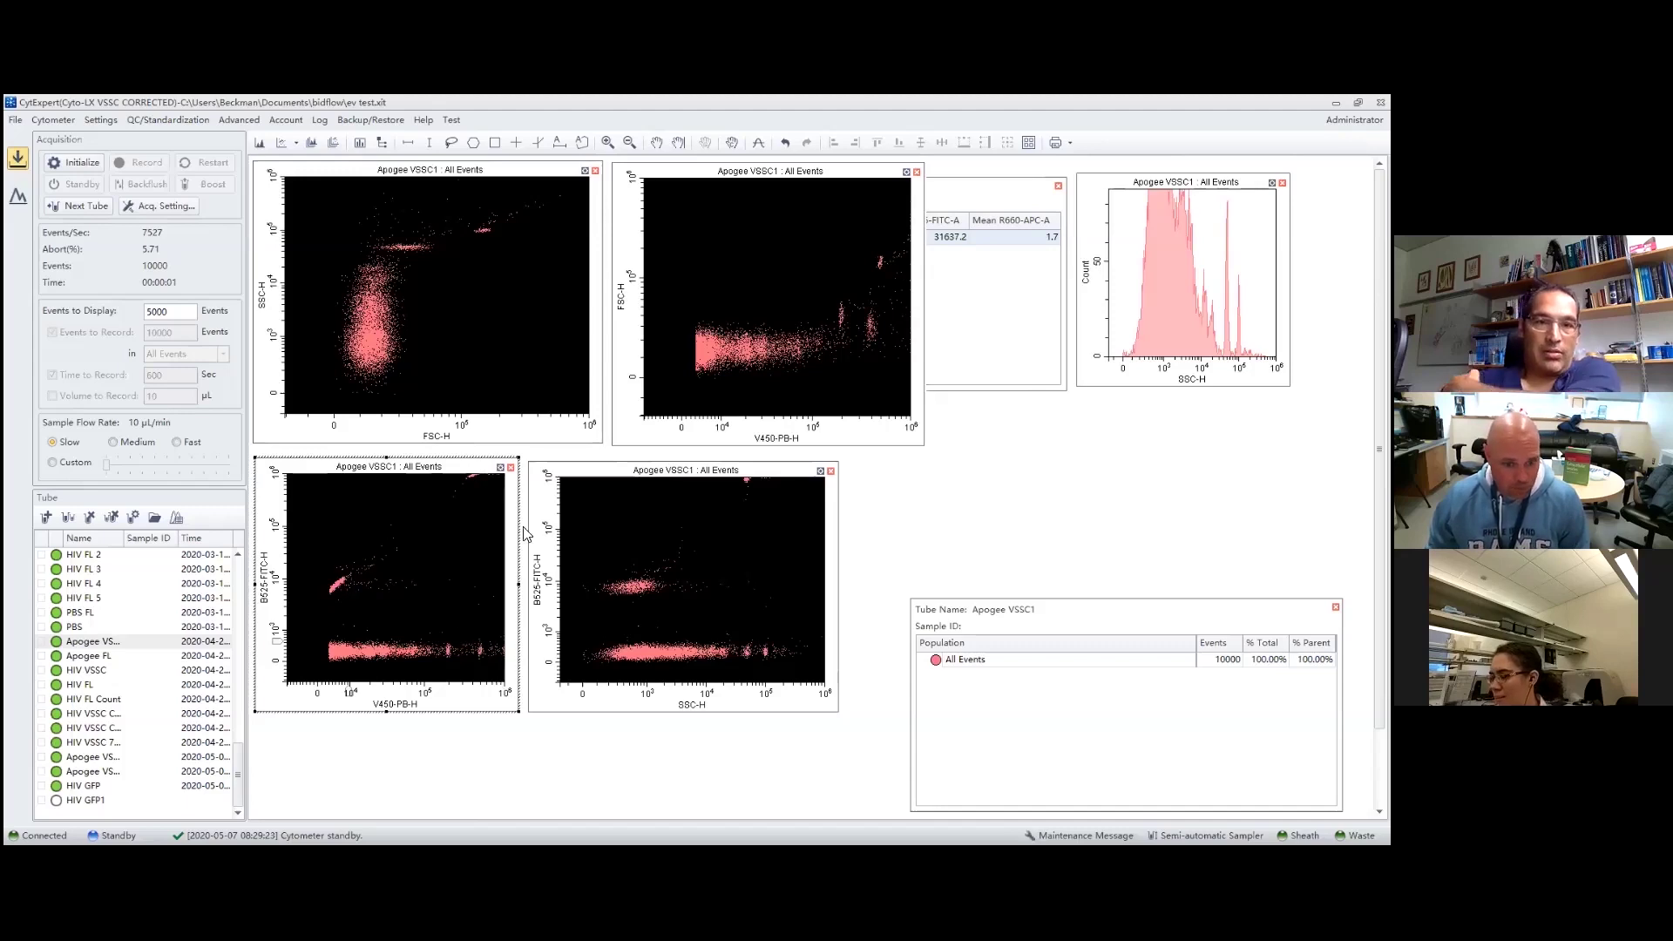
- Set the minimum of both axes to 0 in the B525-FITC-H versus V450-PB-H dot plot
{"action": "right_click", "coordinate": [399, 707]}
{"action": "left_click", "coordinate": [431, 830]}
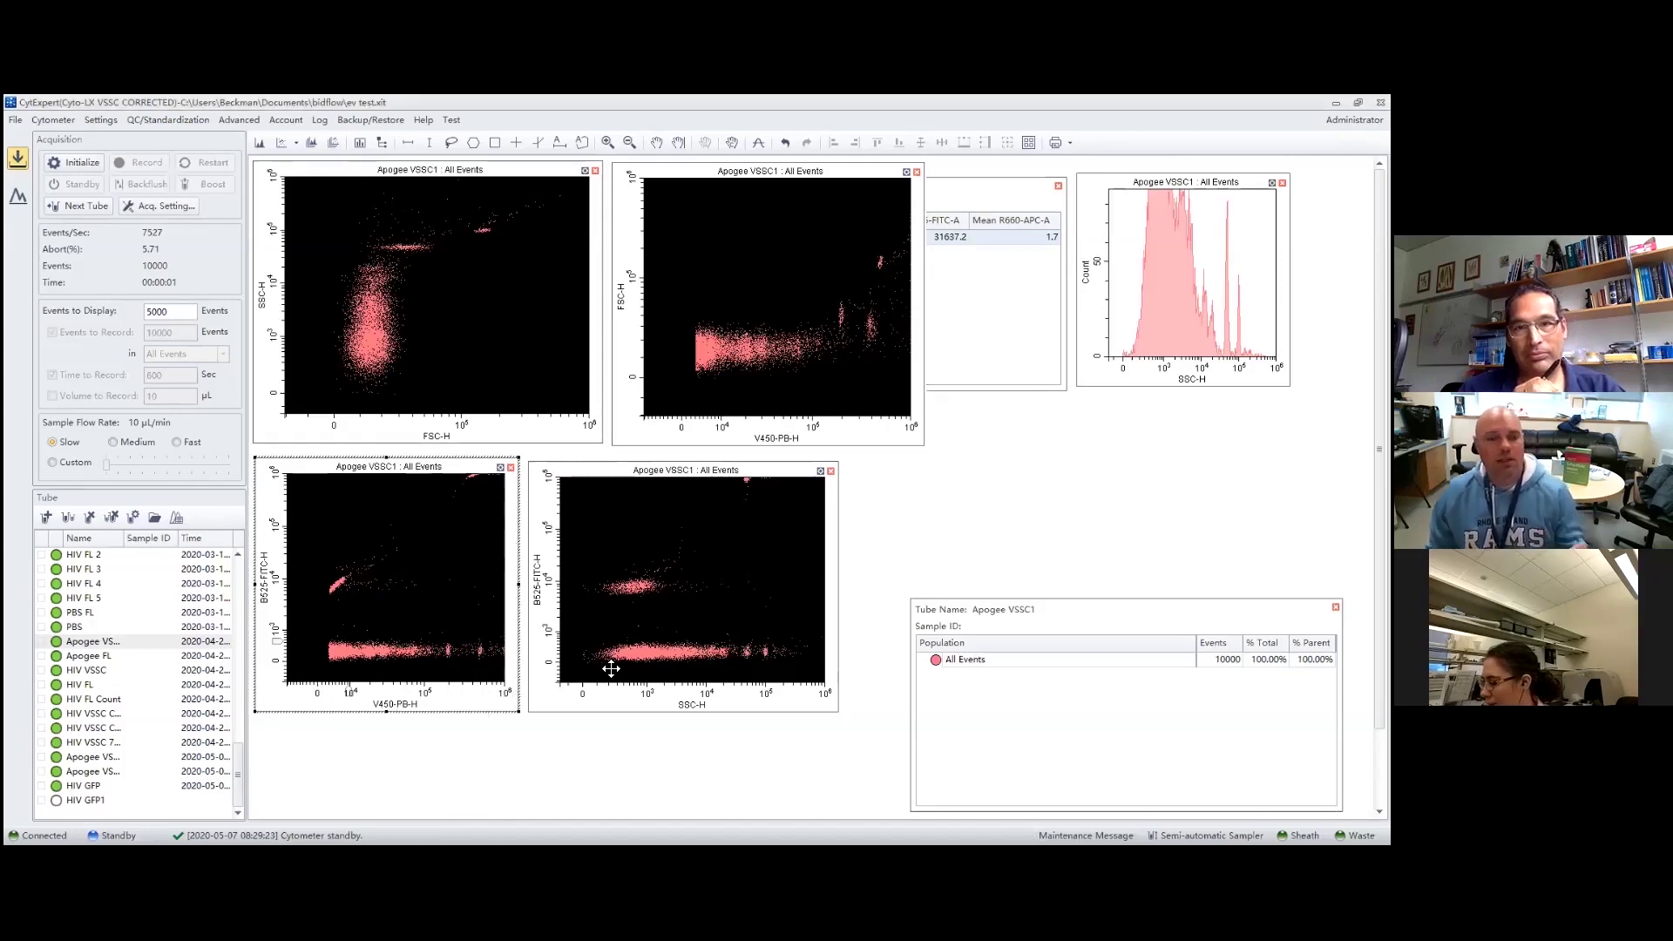
{"action": "left_click_drag", "start_coordinate": [802, 407], "coordinate": [805, 406]}
{"action": "type", "text": "00"}
{"action": "key", "text": "Return"}
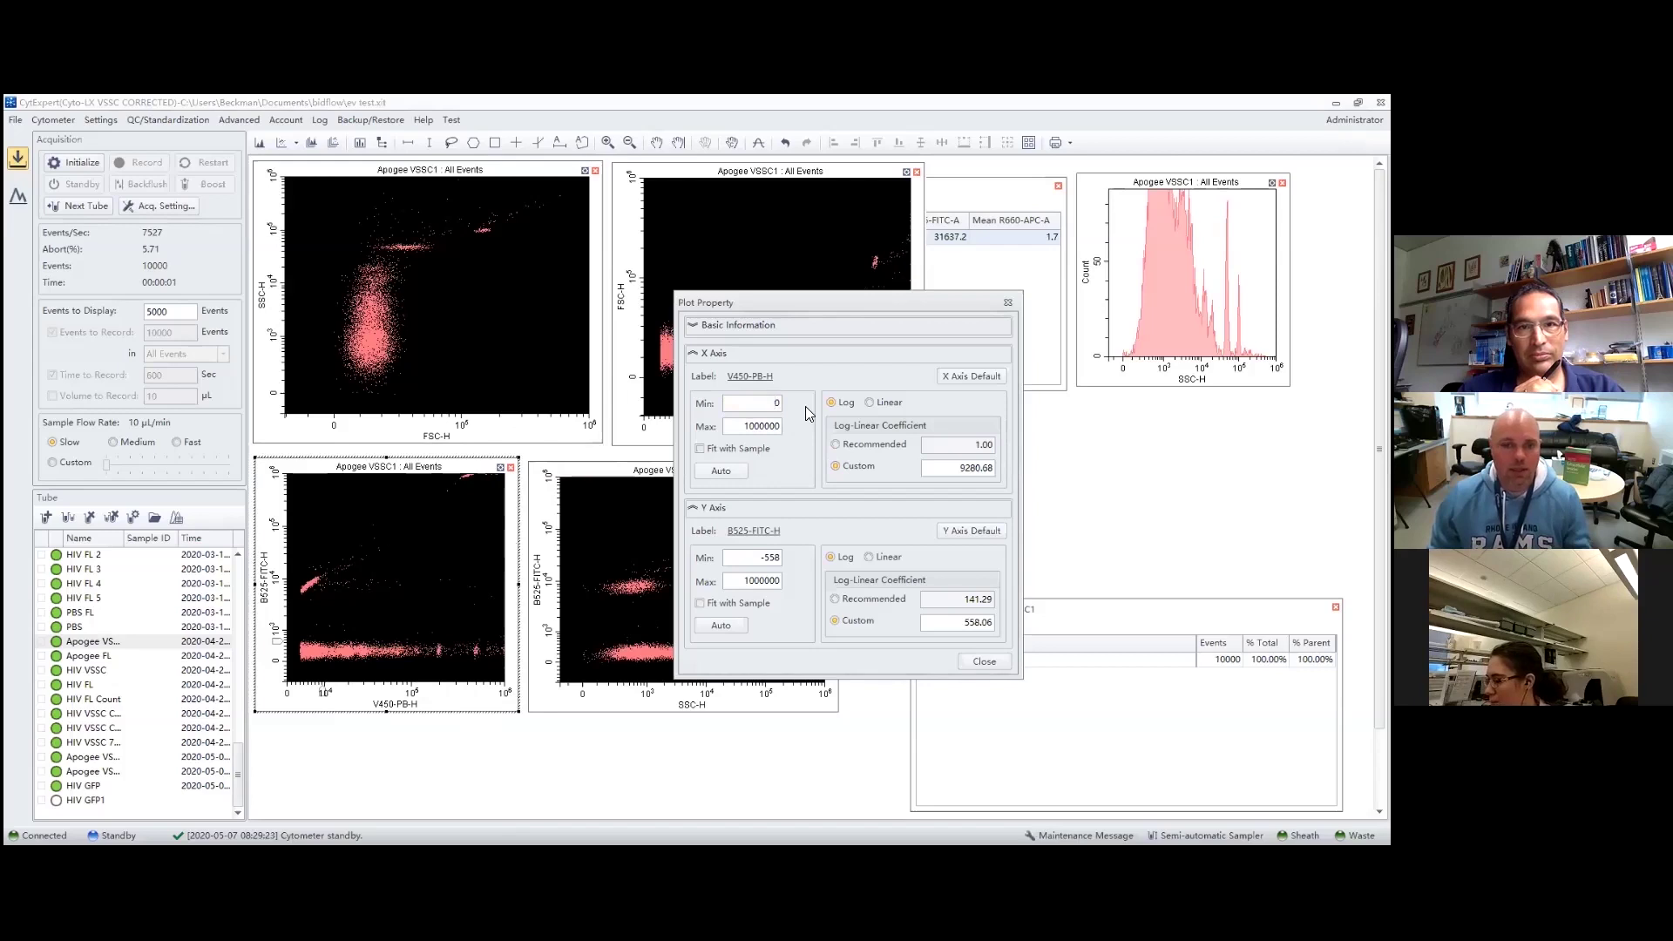
{"action": "left_click_drag", "start_coordinate": [763, 557], "coordinate": [898, 575]}
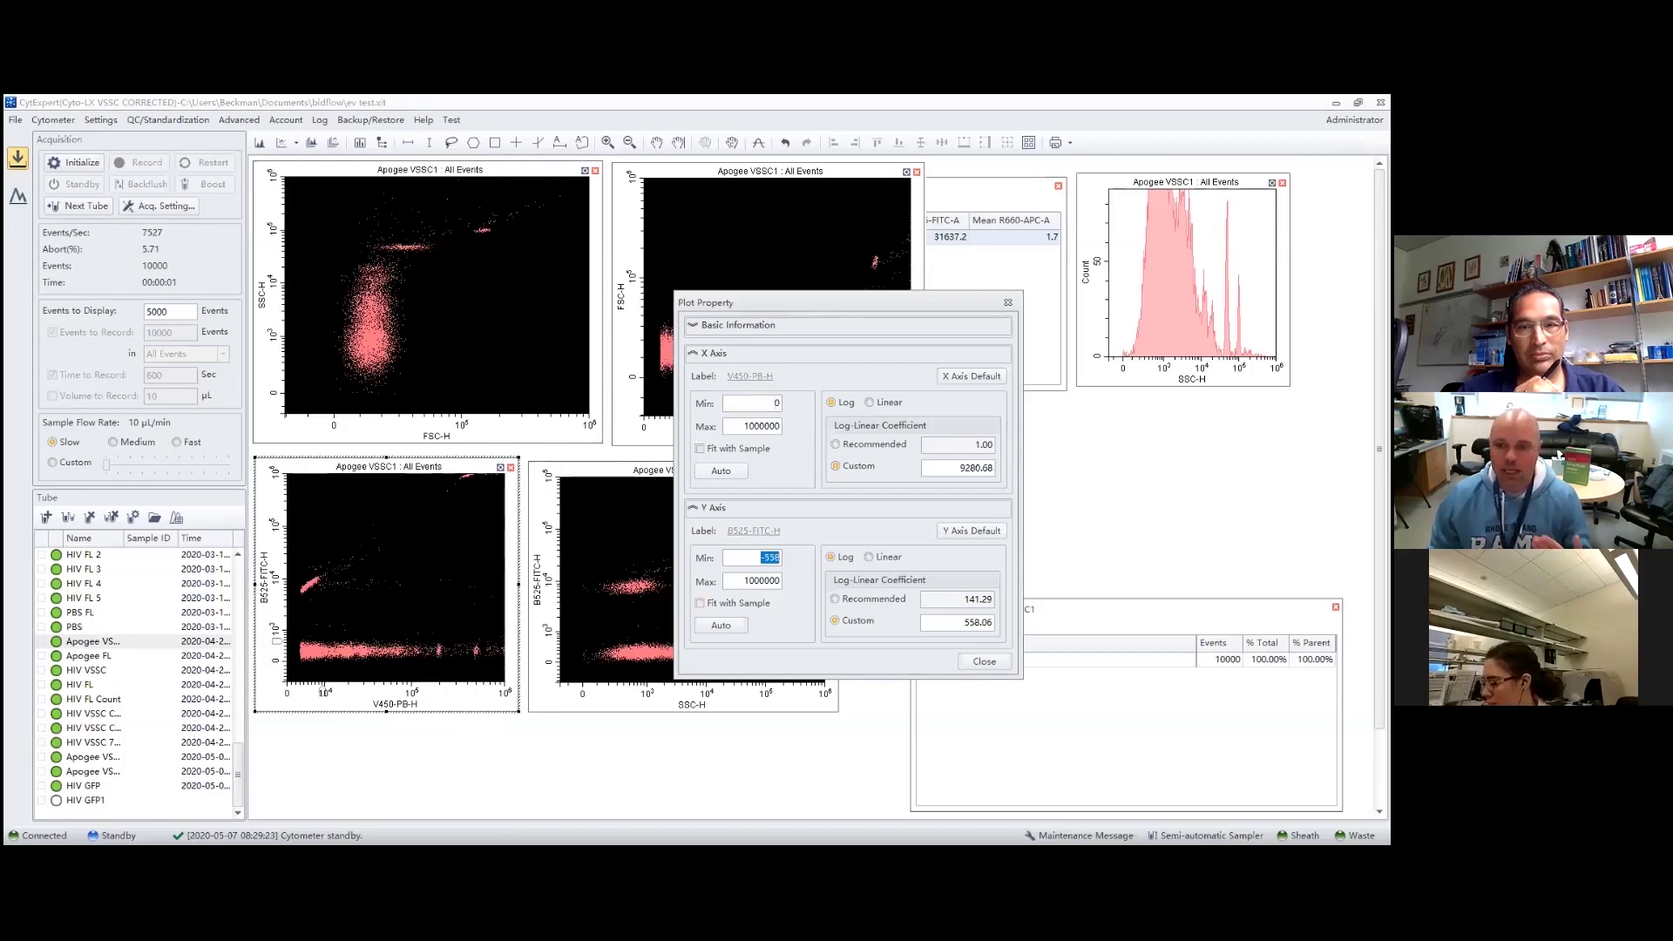
{"action": "type", "text": "0"}
{"action": "key", "text": "Return"}
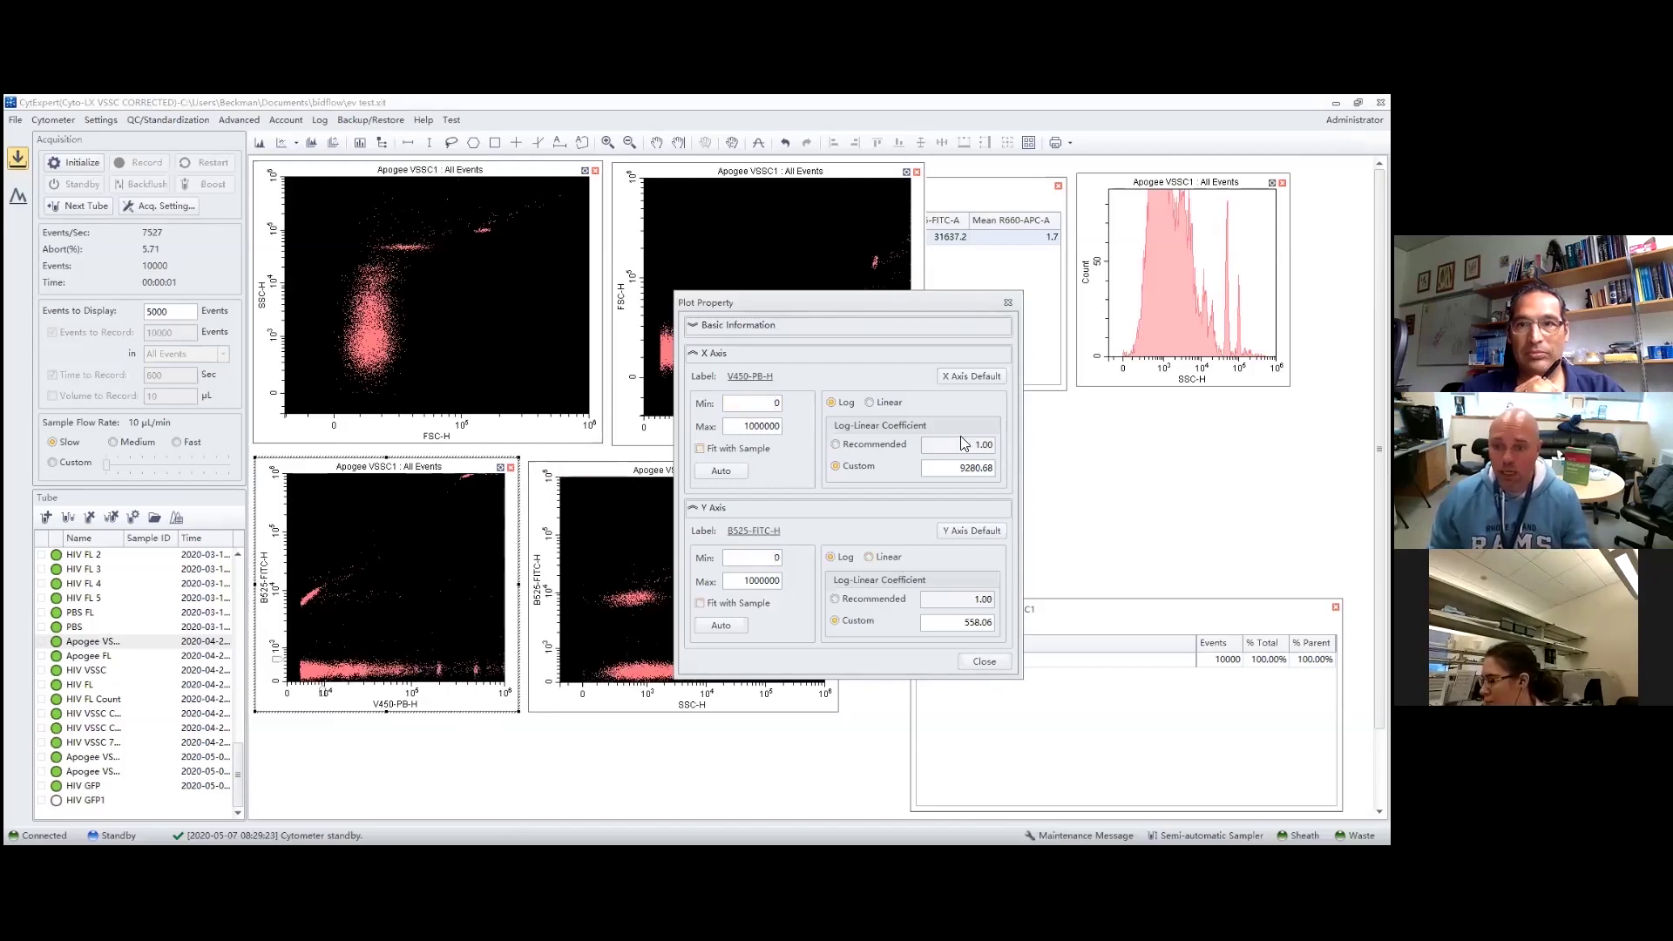
{"action": "left_click", "coordinate": [1007, 304]}
- Set the SSC-H axis minimum to 0 in the B525-FITC-H versus SSC-H dot plot
{"action": "left_click", "coordinate": [651, 648]}
{"action": "double_click", "coordinate": [645, 651]}
{"action": "type", "text": "0"}
{"action": "key", "text": "Return"}
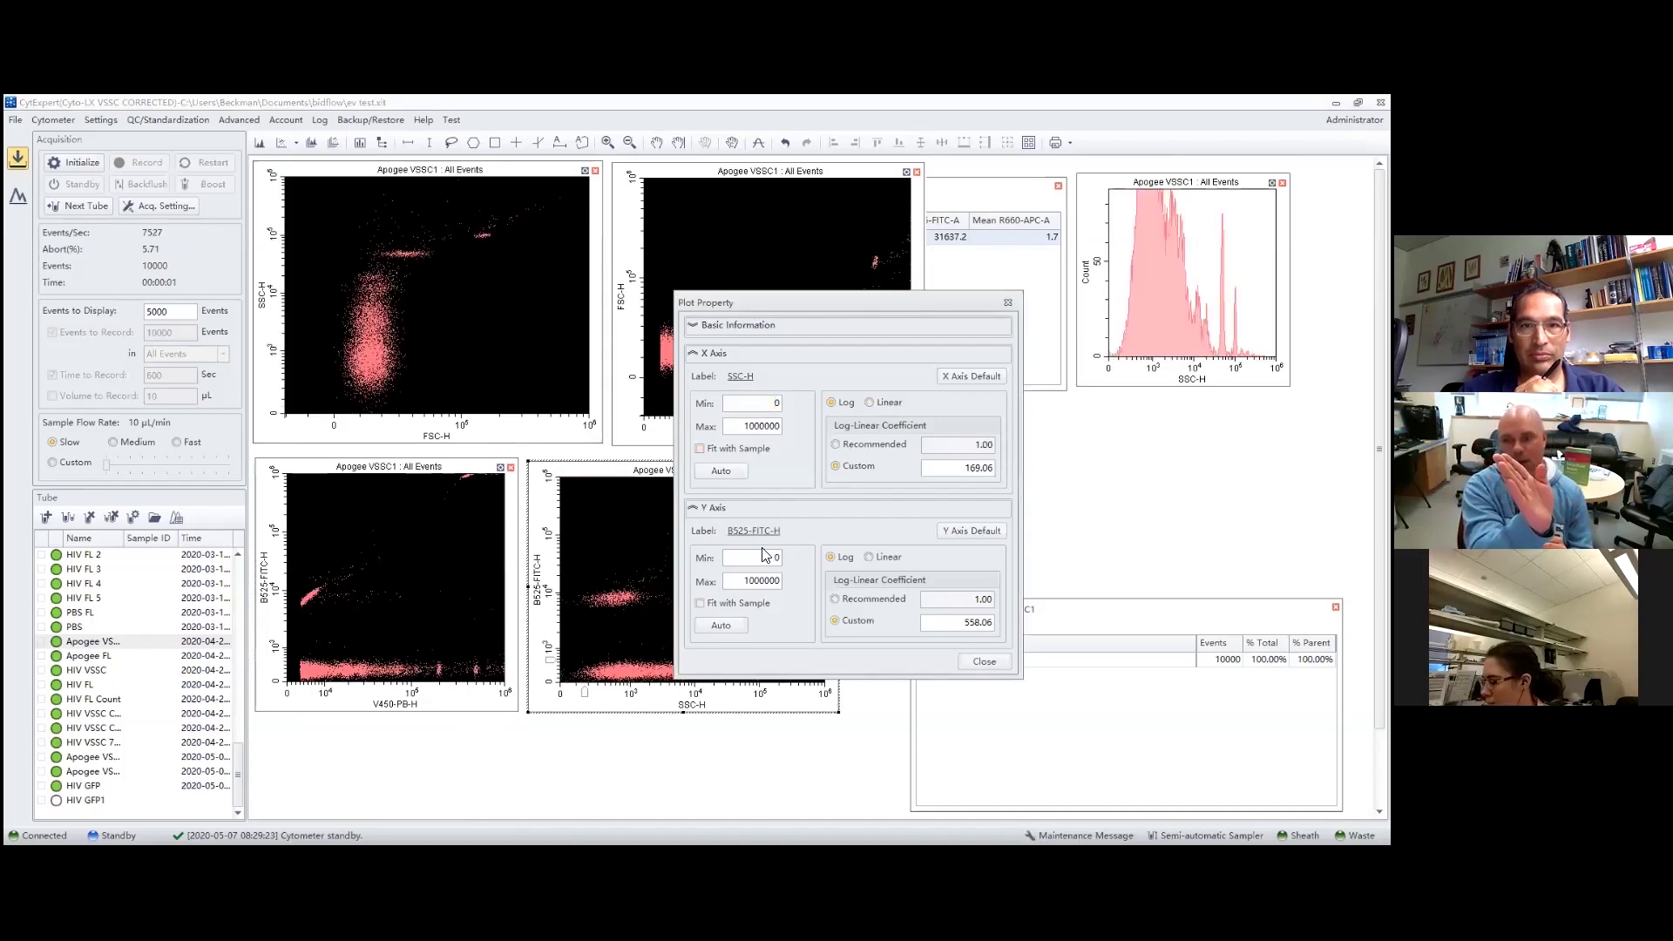
{"action": "left_click", "coordinate": [993, 662]}
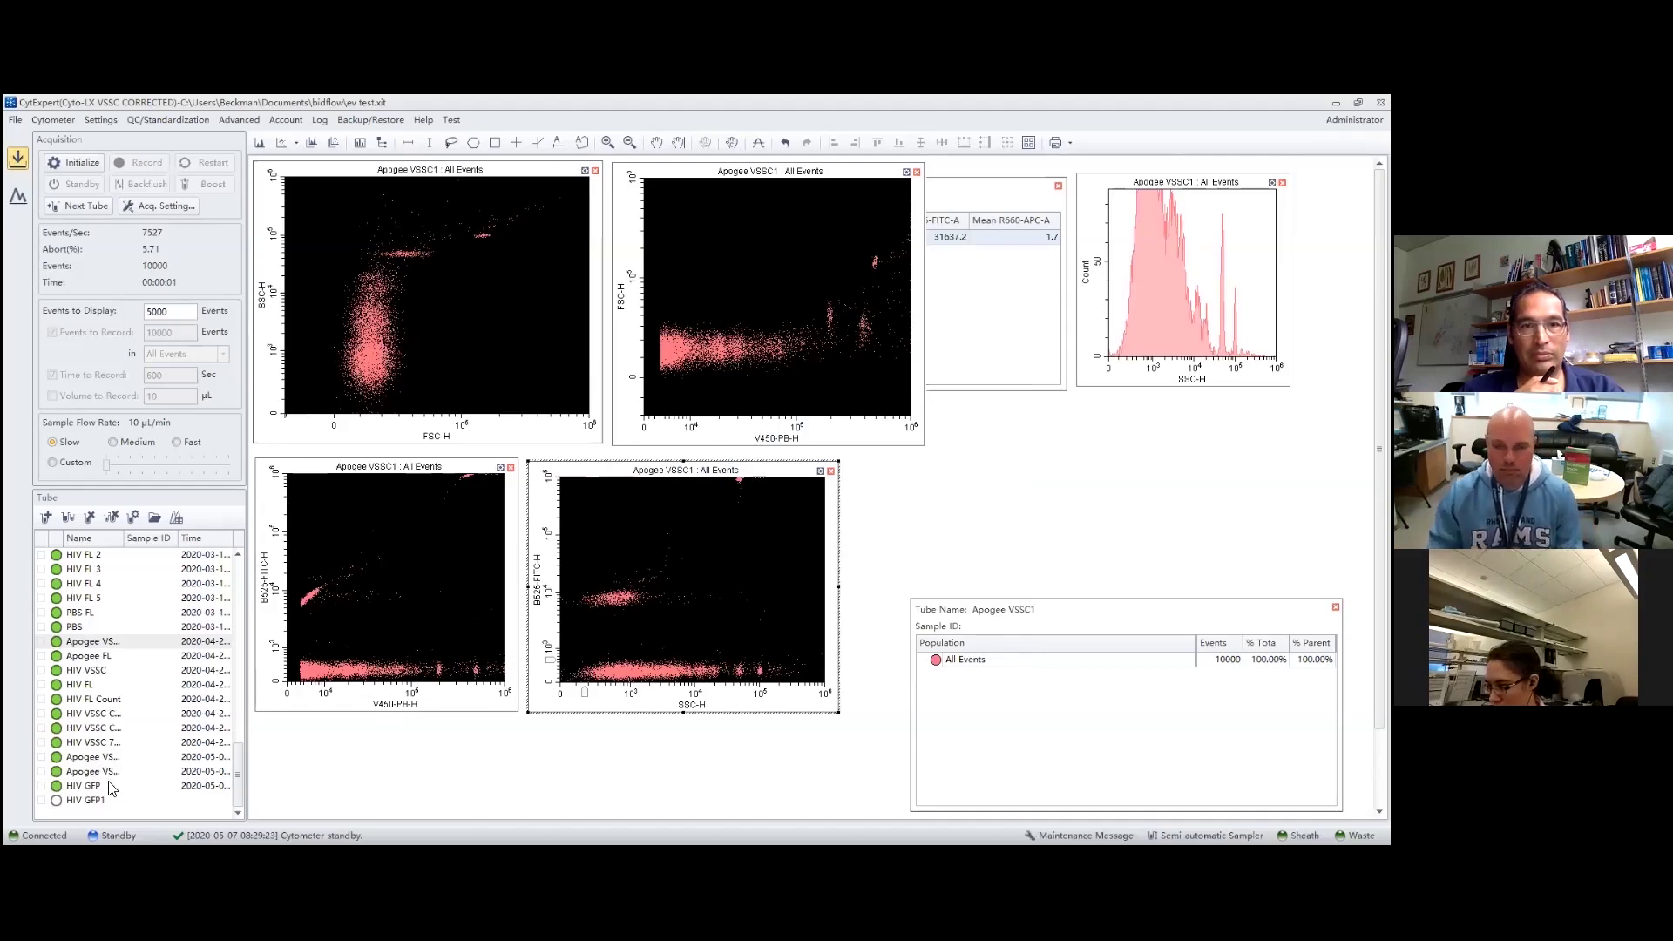
{"action": "left_click", "coordinate": [563, 741]}
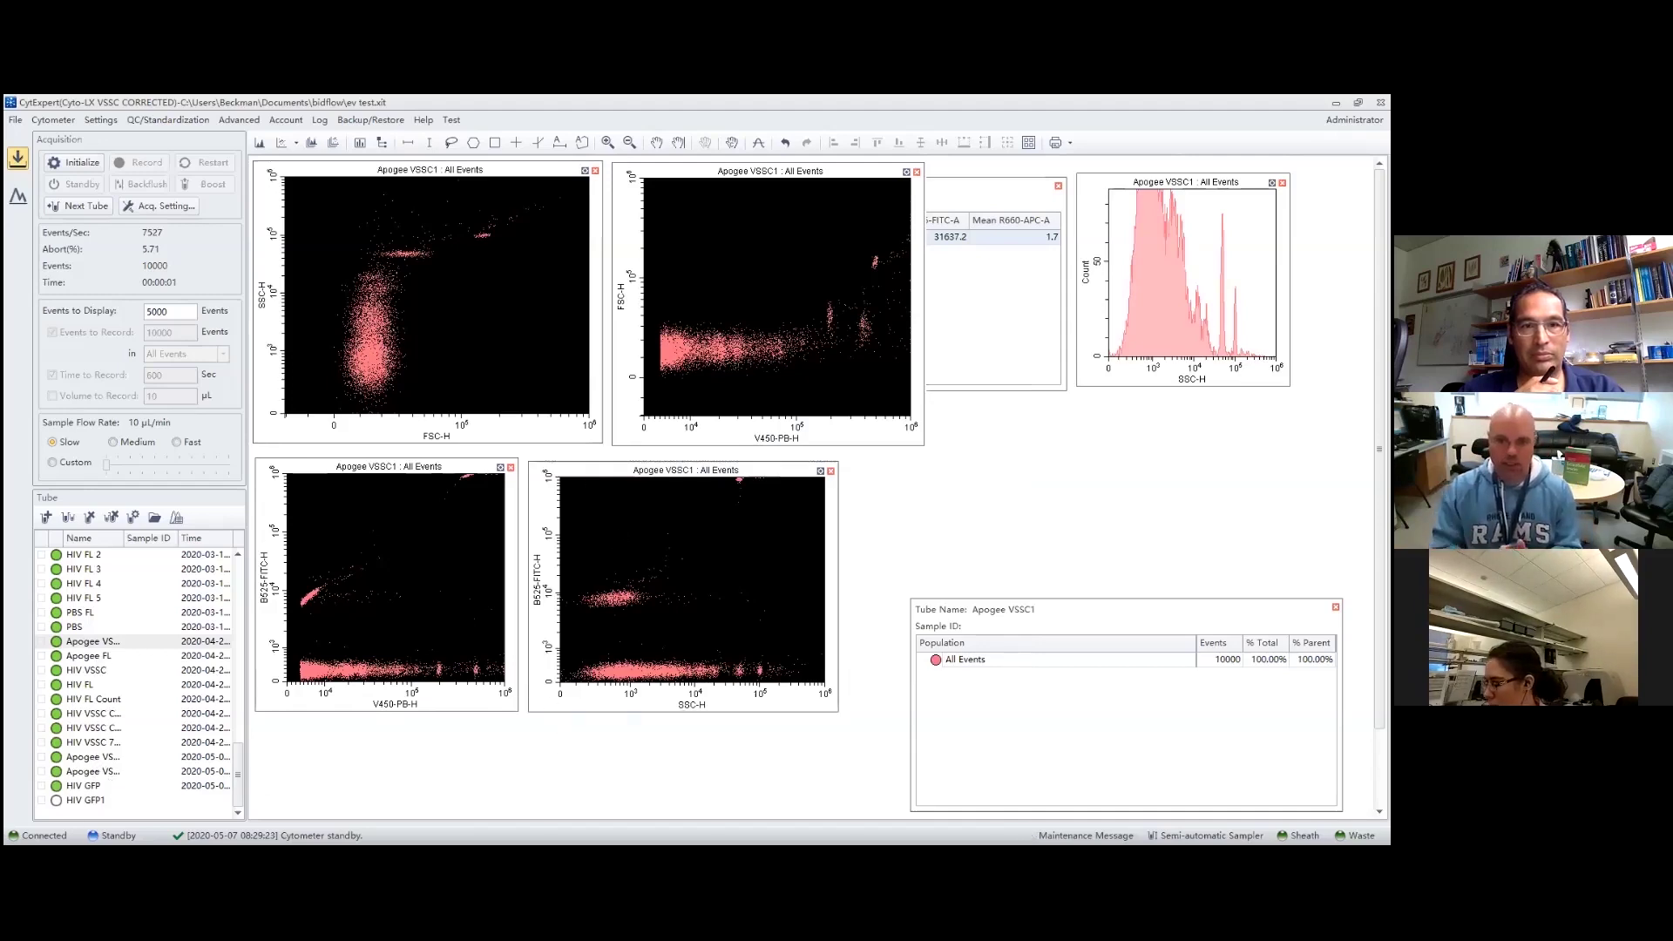
- Change the X axis of the SSC-H versus FSC-H dot plot to V450-PB-H
{"action": "left_click", "coordinate": [438, 436]}
{"action": "mouse_move", "coordinate": [523, 534]}
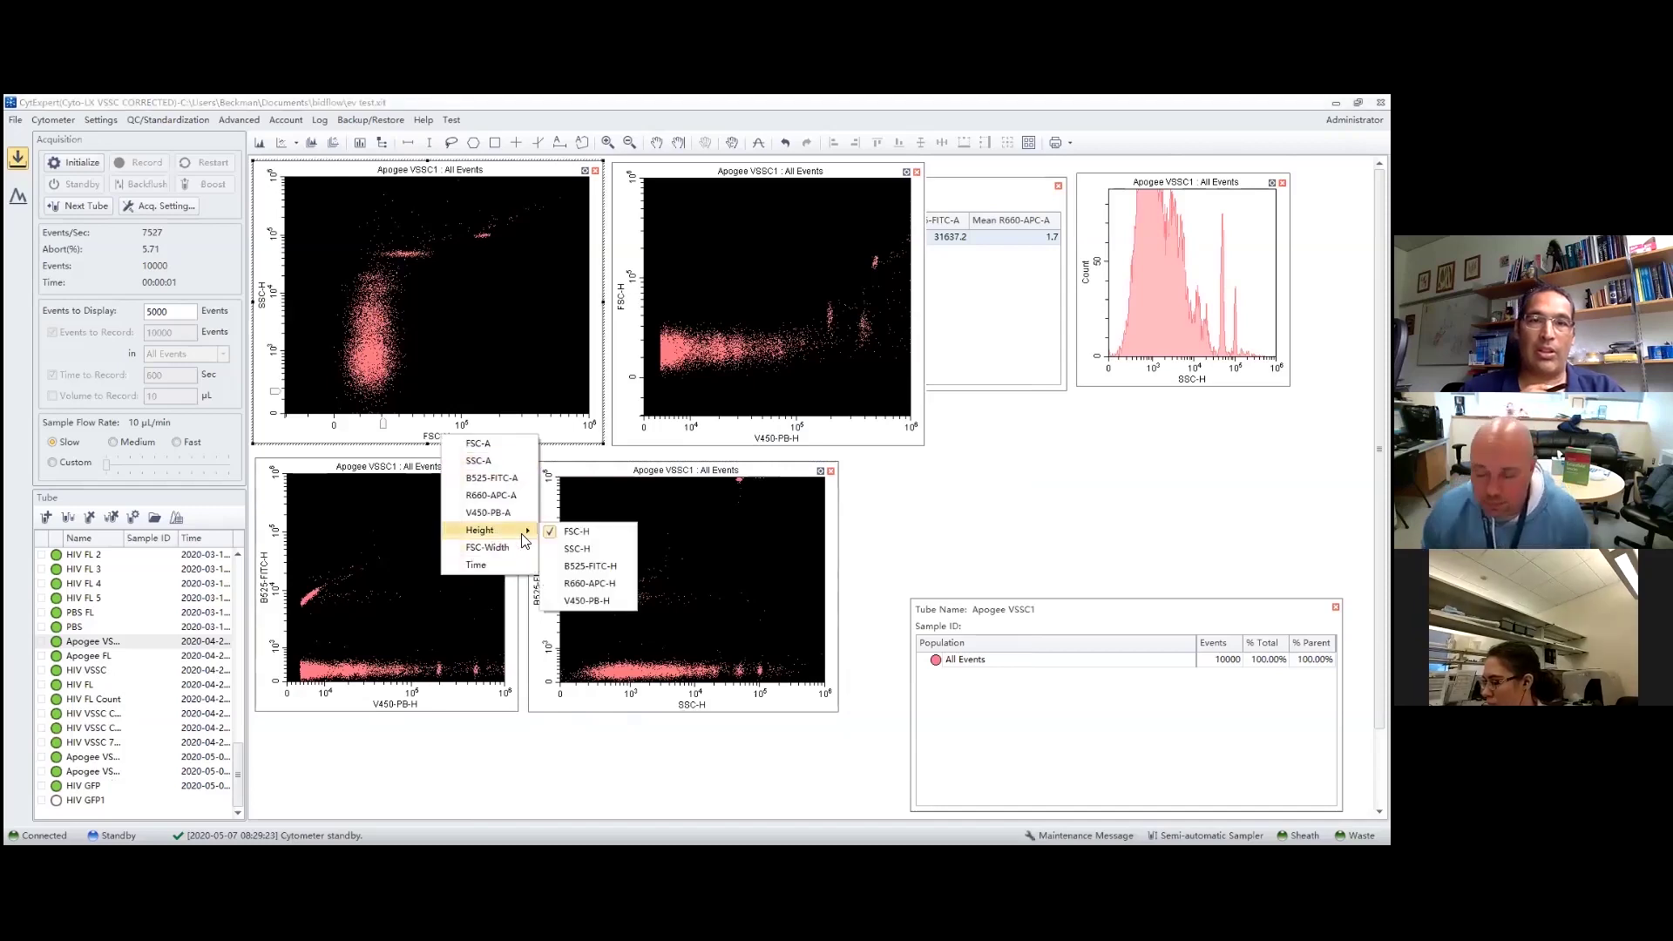
{"action": "left_click", "coordinate": [584, 601]}
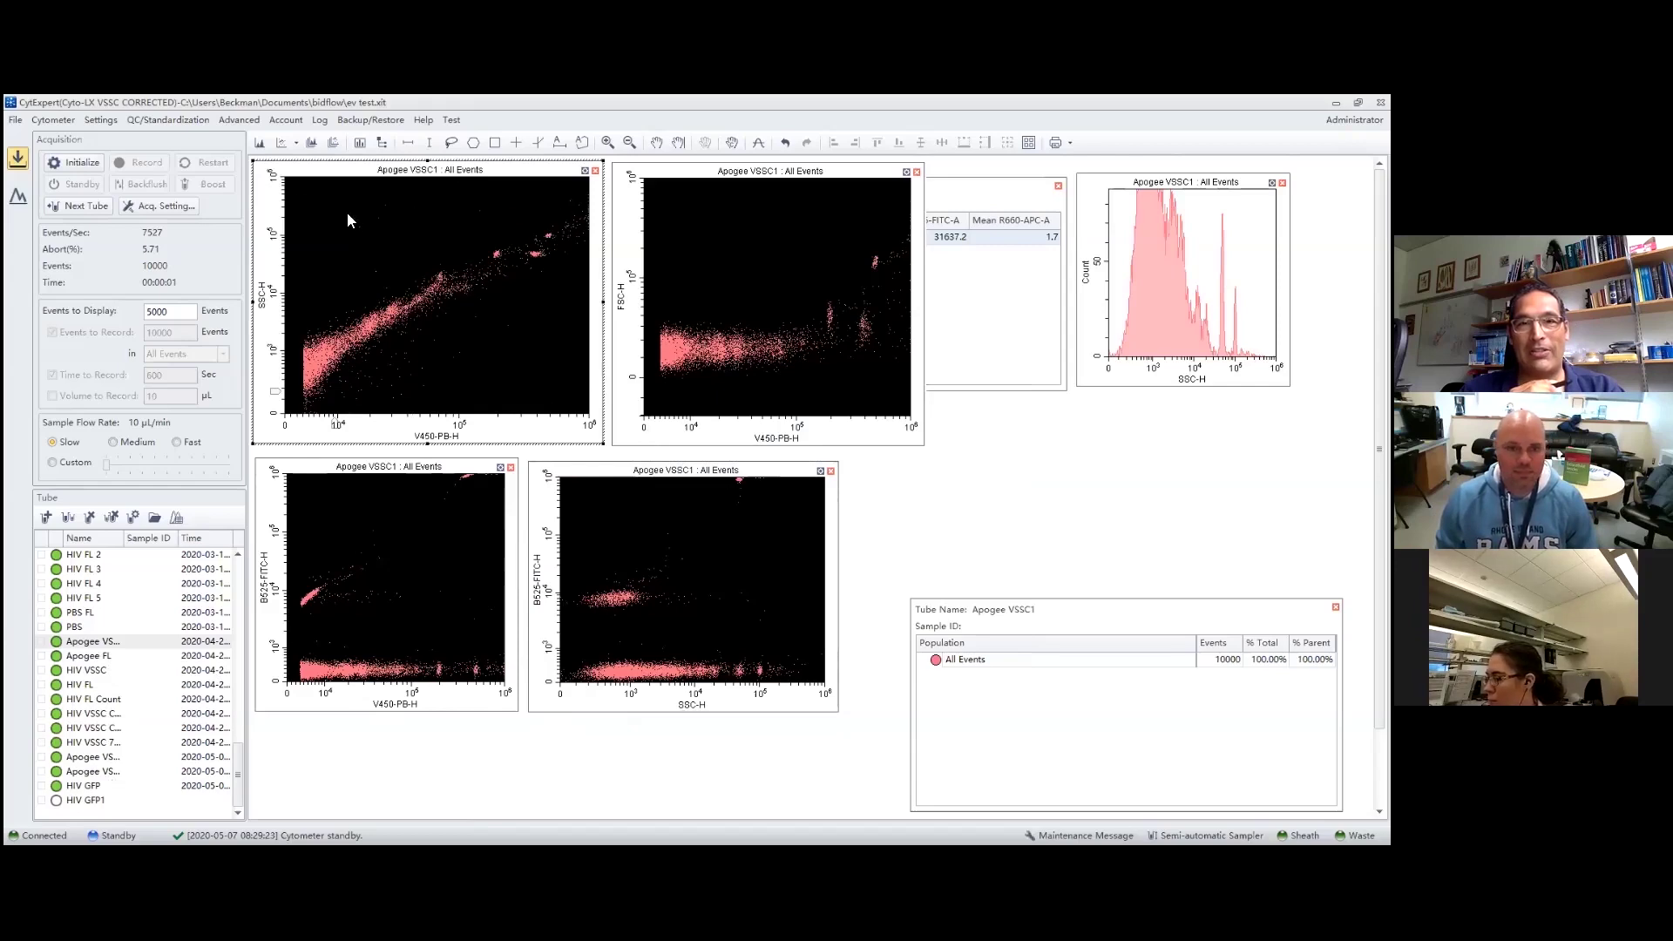
- Add another two-parameter plot and place it beside the B525-FITC-H versus SSC-H dot plot
{"action": "left_click", "coordinate": [281, 142]}
{"action": "scroll", "coordinate": [575, 523], "scroll_direction": "down", "scroll_amount": 2}
{"action": "left_click", "coordinate": [377, 703]}
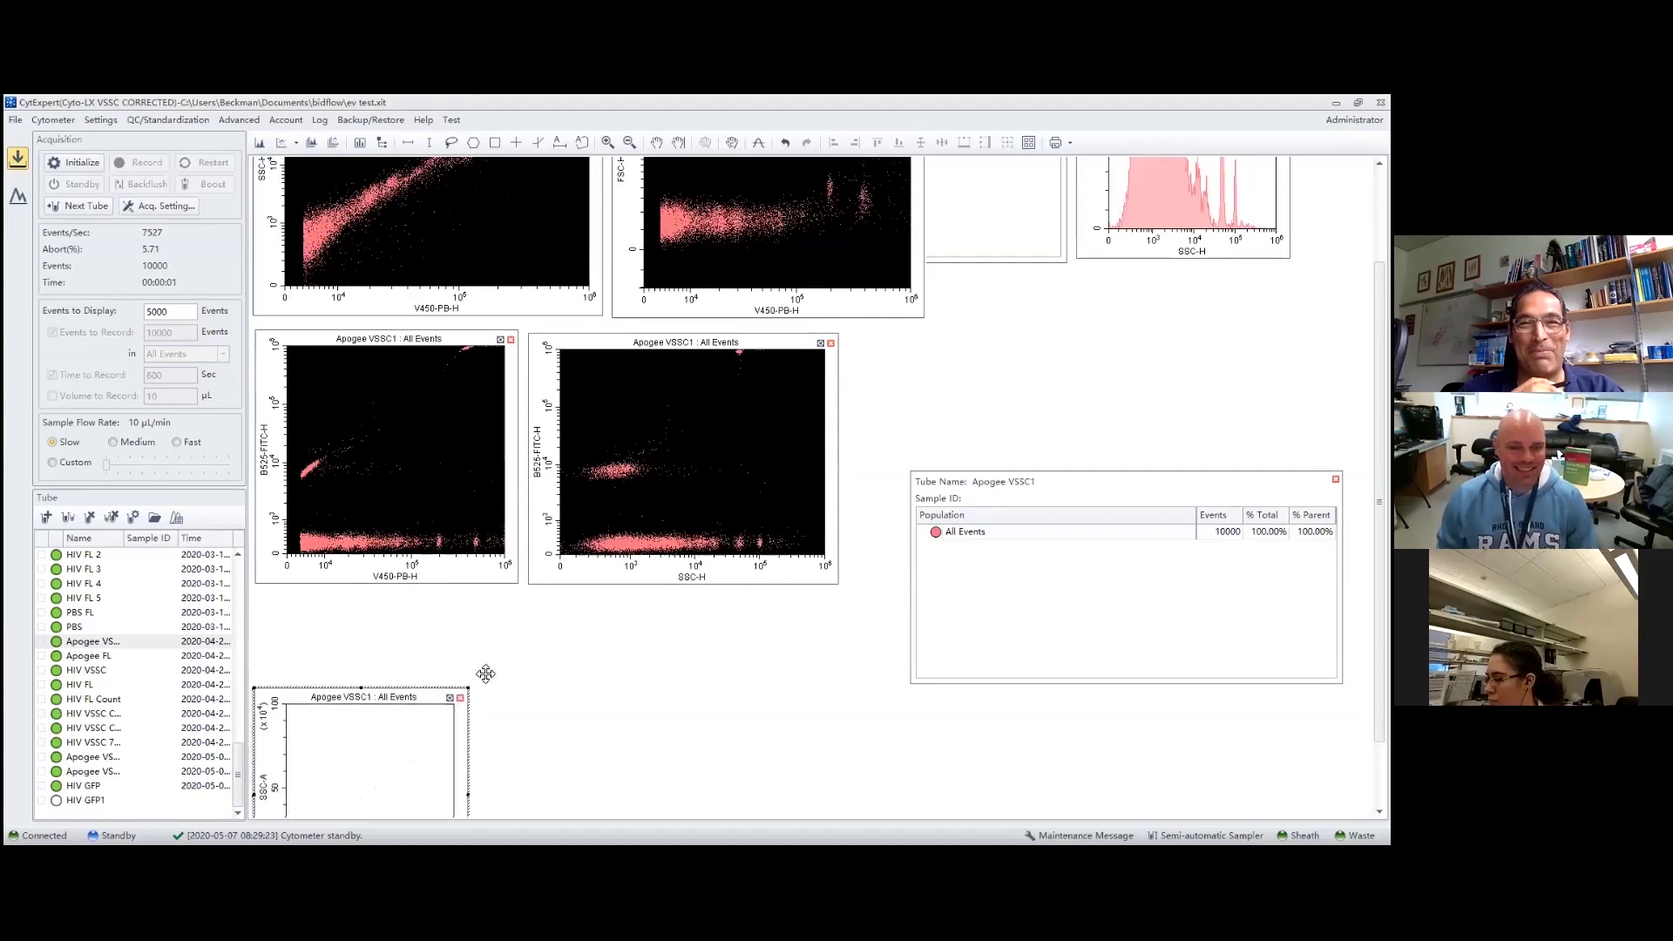
{"action": "left_click_drag", "start_coordinate": [486, 674], "coordinate": [1038, 295]}
{"action": "scroll", "coordinate": [1038, 296], "scroll_direction": "up", "scroll_amount": 2}
{"action": "left_click_drag", "start_coordinate": [1043, 429], "coordinate": [1056, 494]}
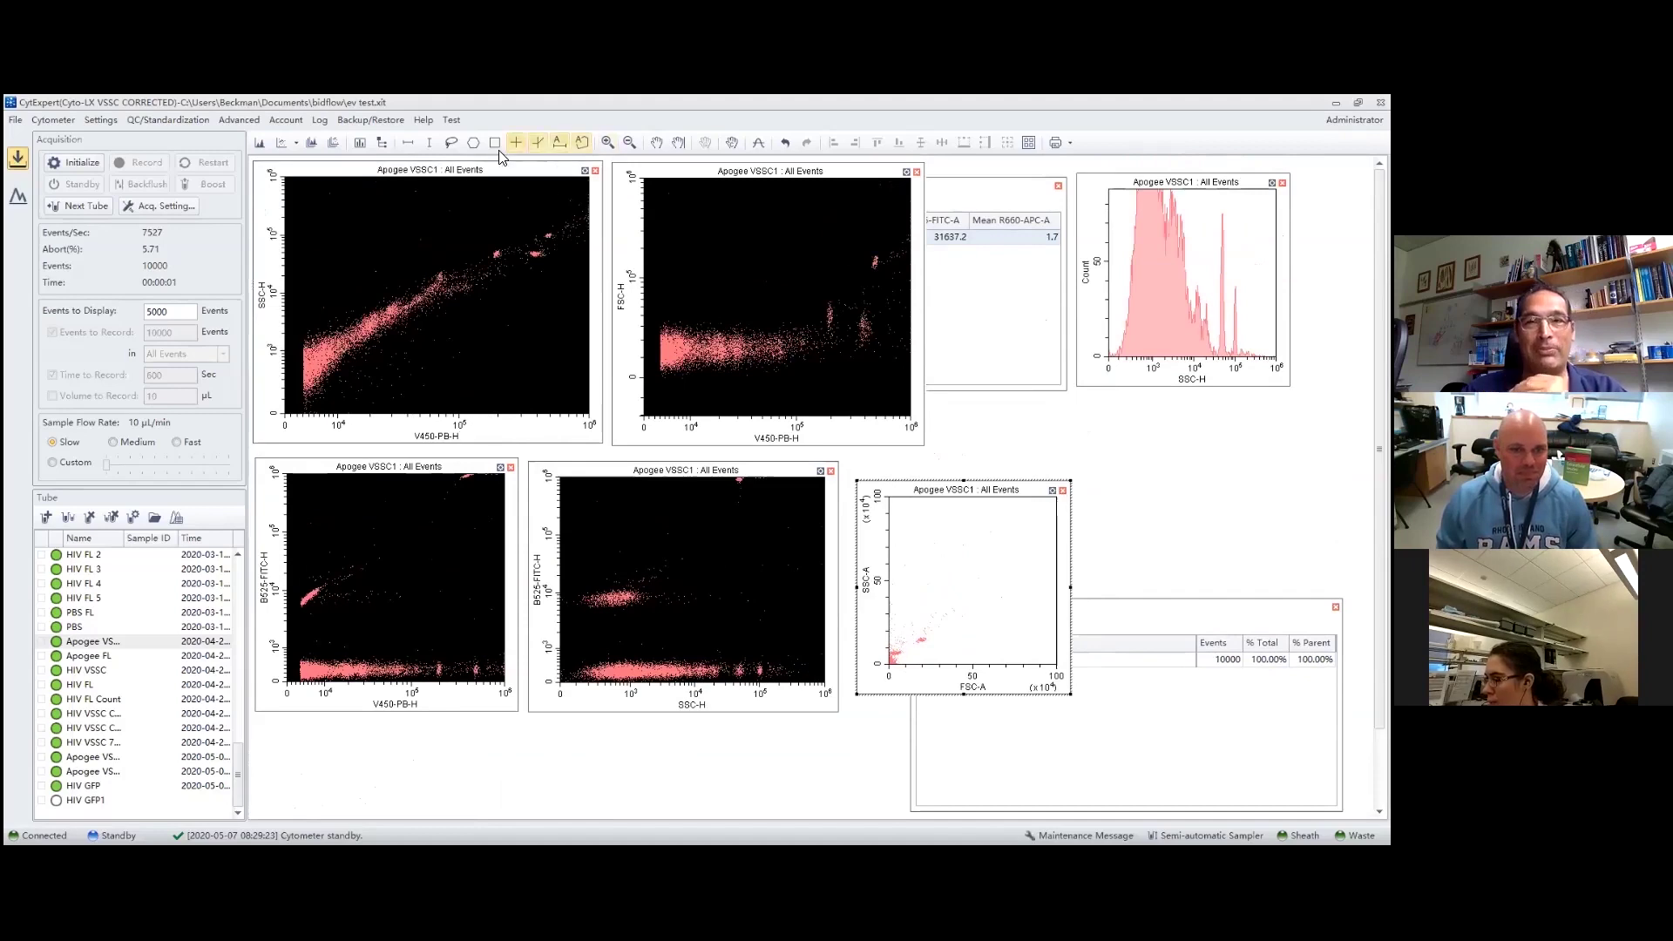
- Zoom the SSC-H versus V450-PB-H dot plot in on the three separate high-intensity bead populations
{"action": "left_click", "coordinate": [608, 142]}
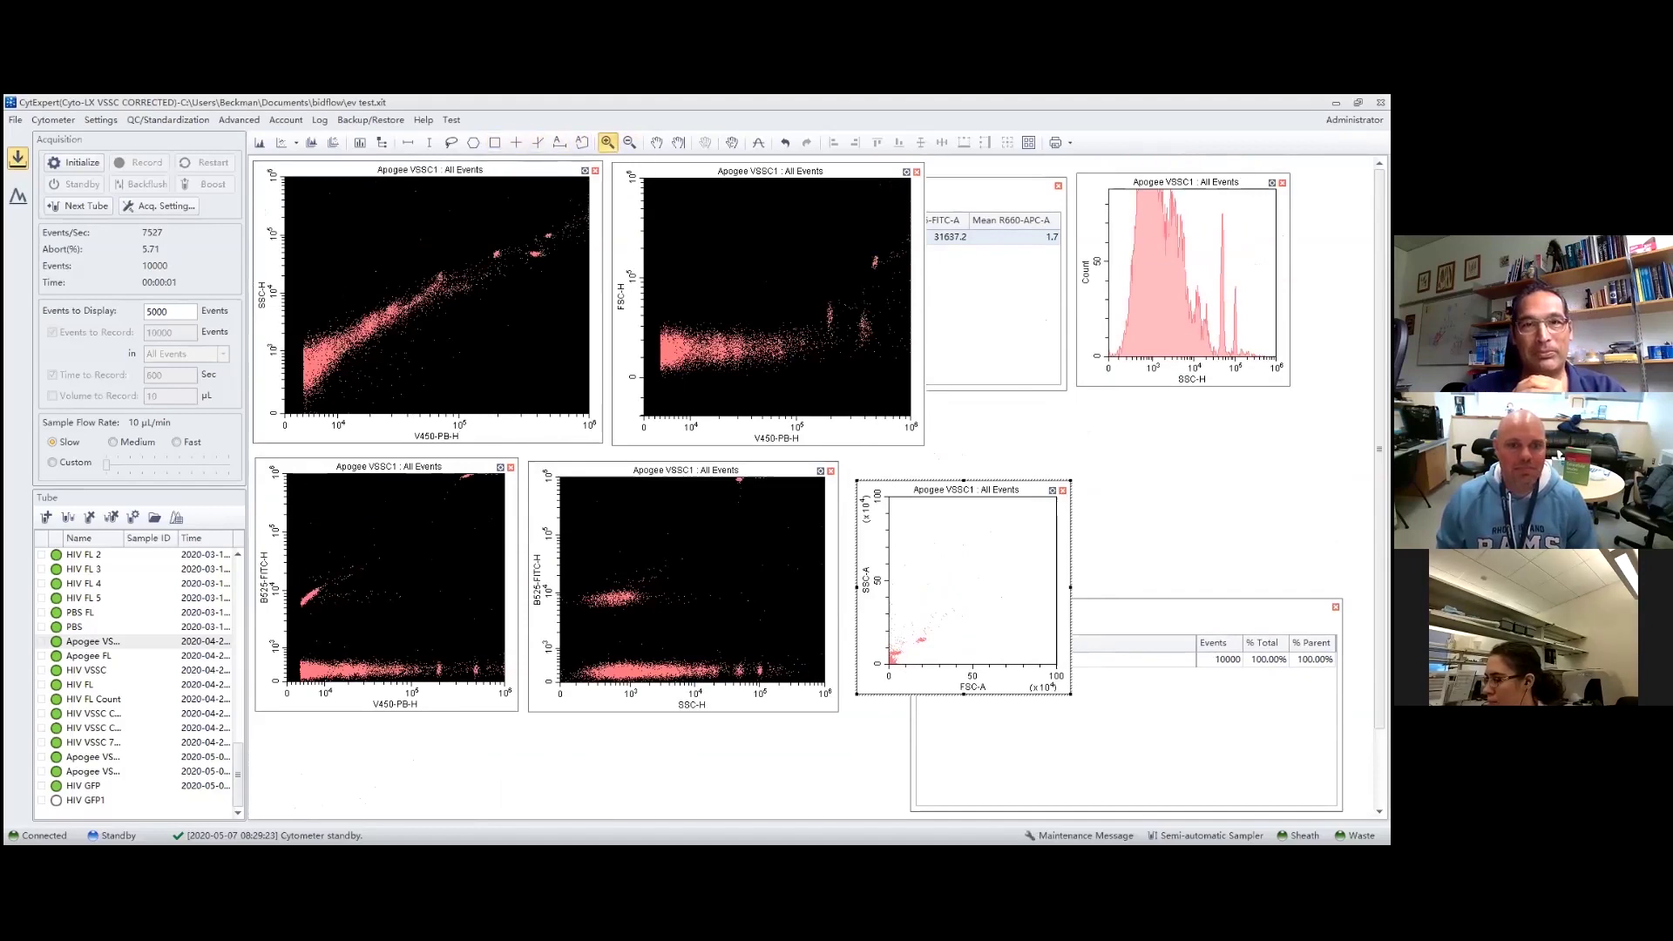
{"action": "left_click_drag", "start_coordinate": [339, 269], "coordinate": [577, 216]}
{"action": "left_click", "coordinate": [628, 143]}
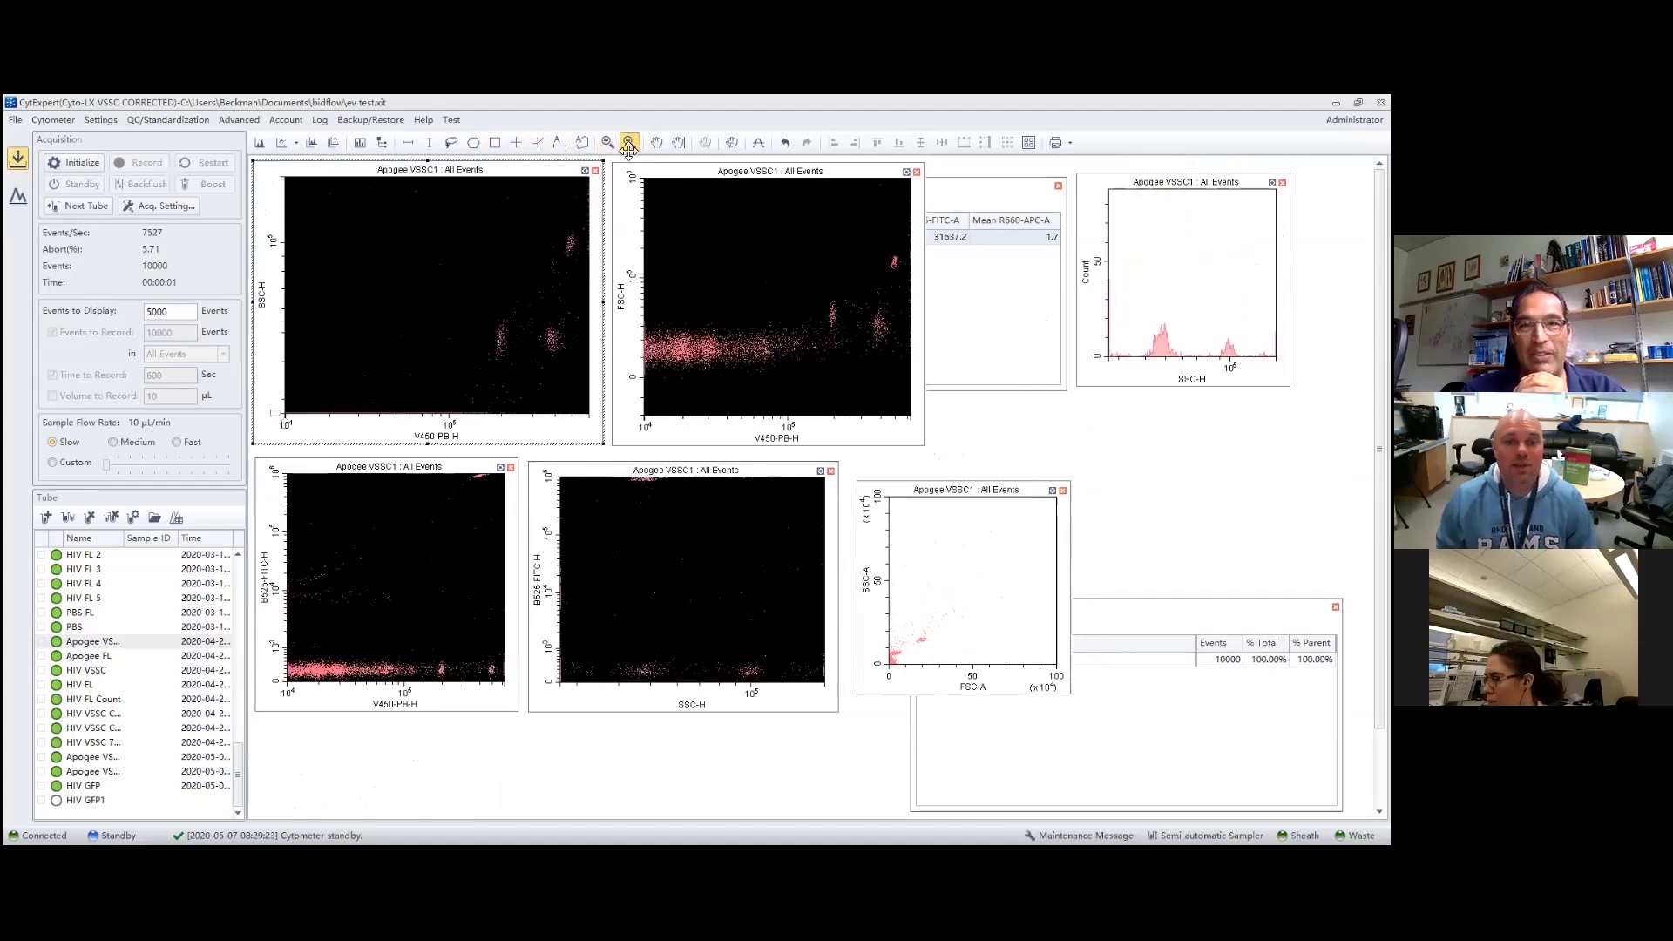
{"action": "left_click", "coordinate": [607, 142]}
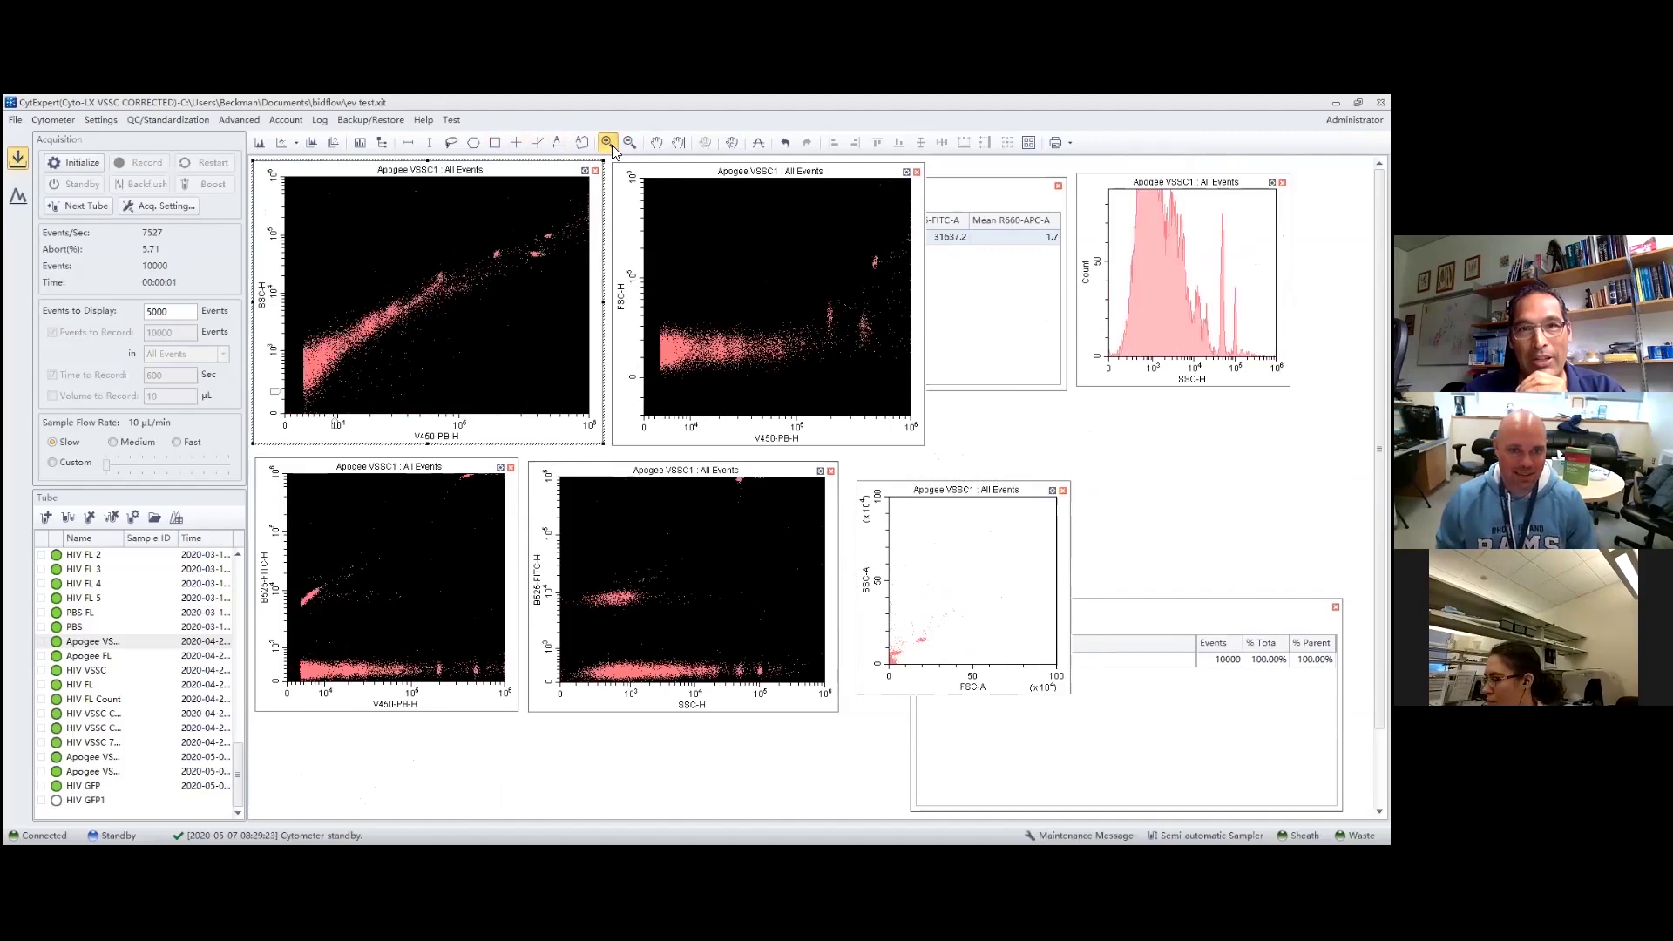
{"action": "left_click_drag", "start_coordinate": [480, 222], "coordinate": [577, 285]}
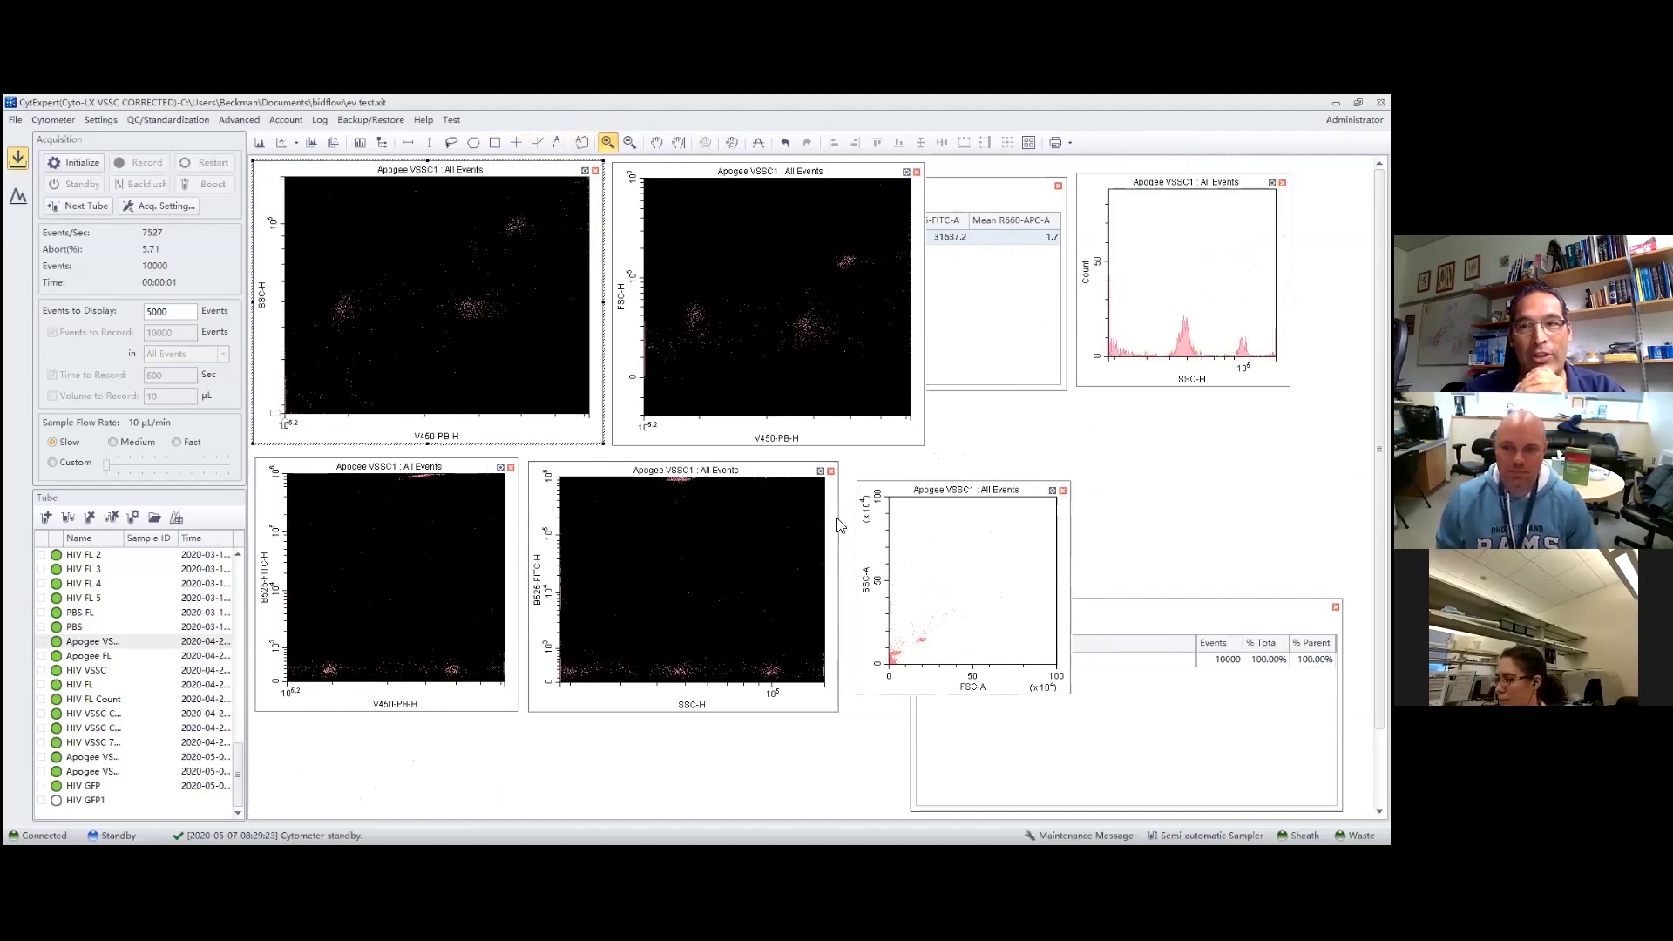
- Give the SSC-A versus FSC-A dot plot a black plot background
{"action": "left_click", "coordinate": [1052, 492]}
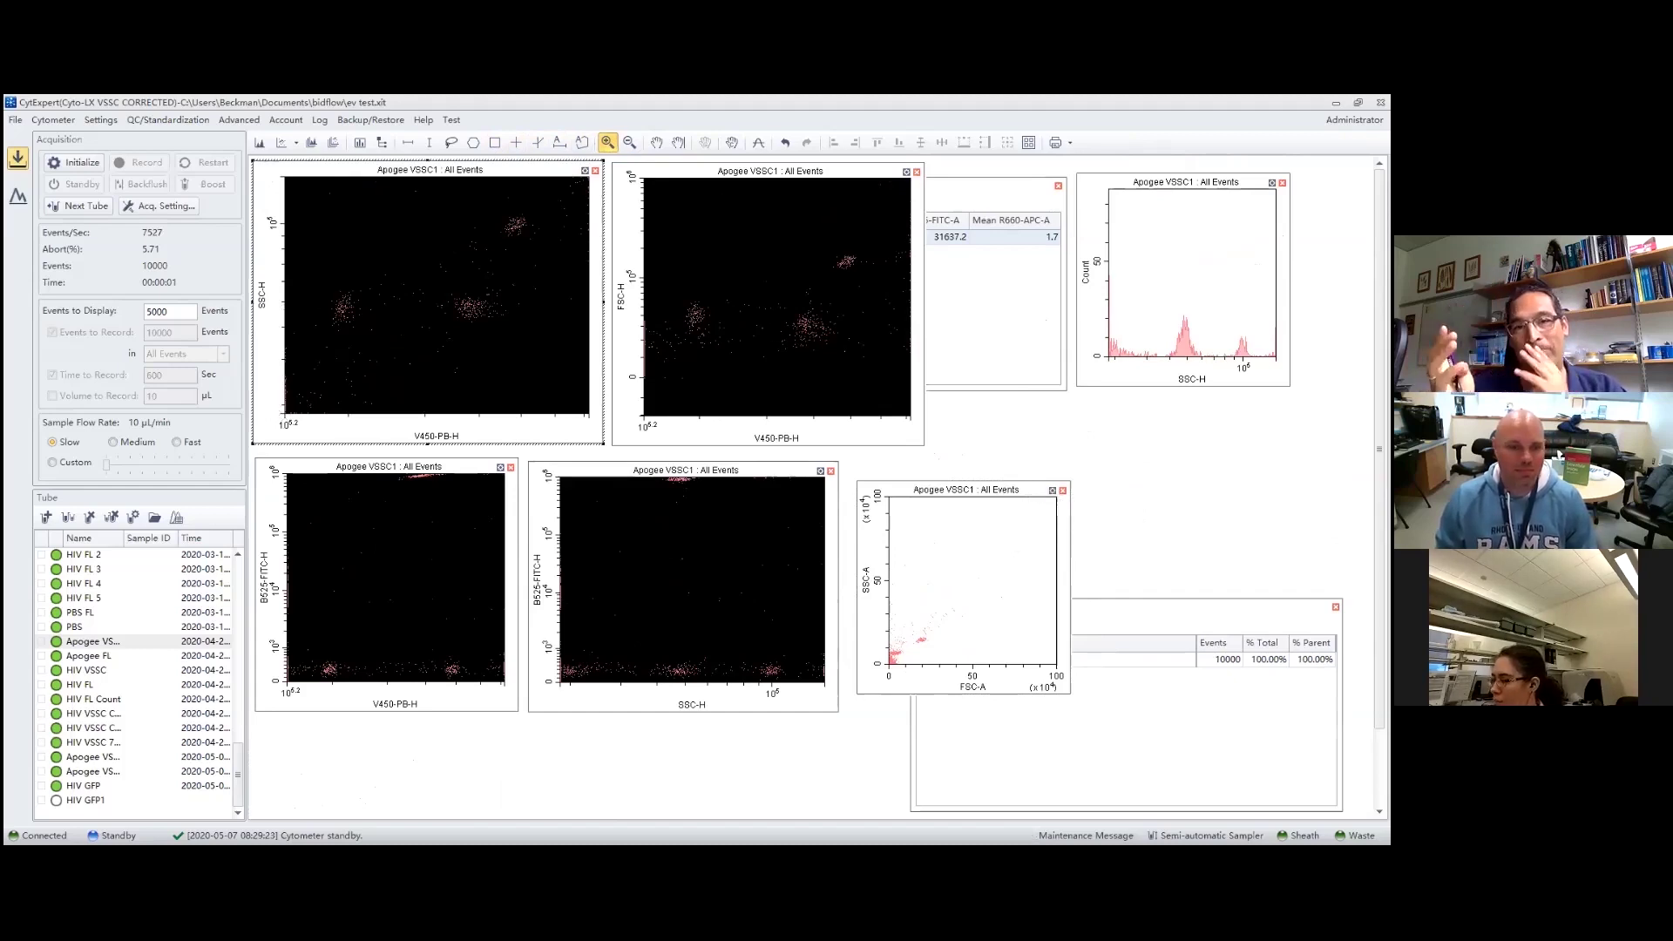
{"action": "left_click_drag", "start_coordinate": [802, 307], "coordinate": [1128, 437]}
{"action": "left_click", "coordinate": [1063, 457]}
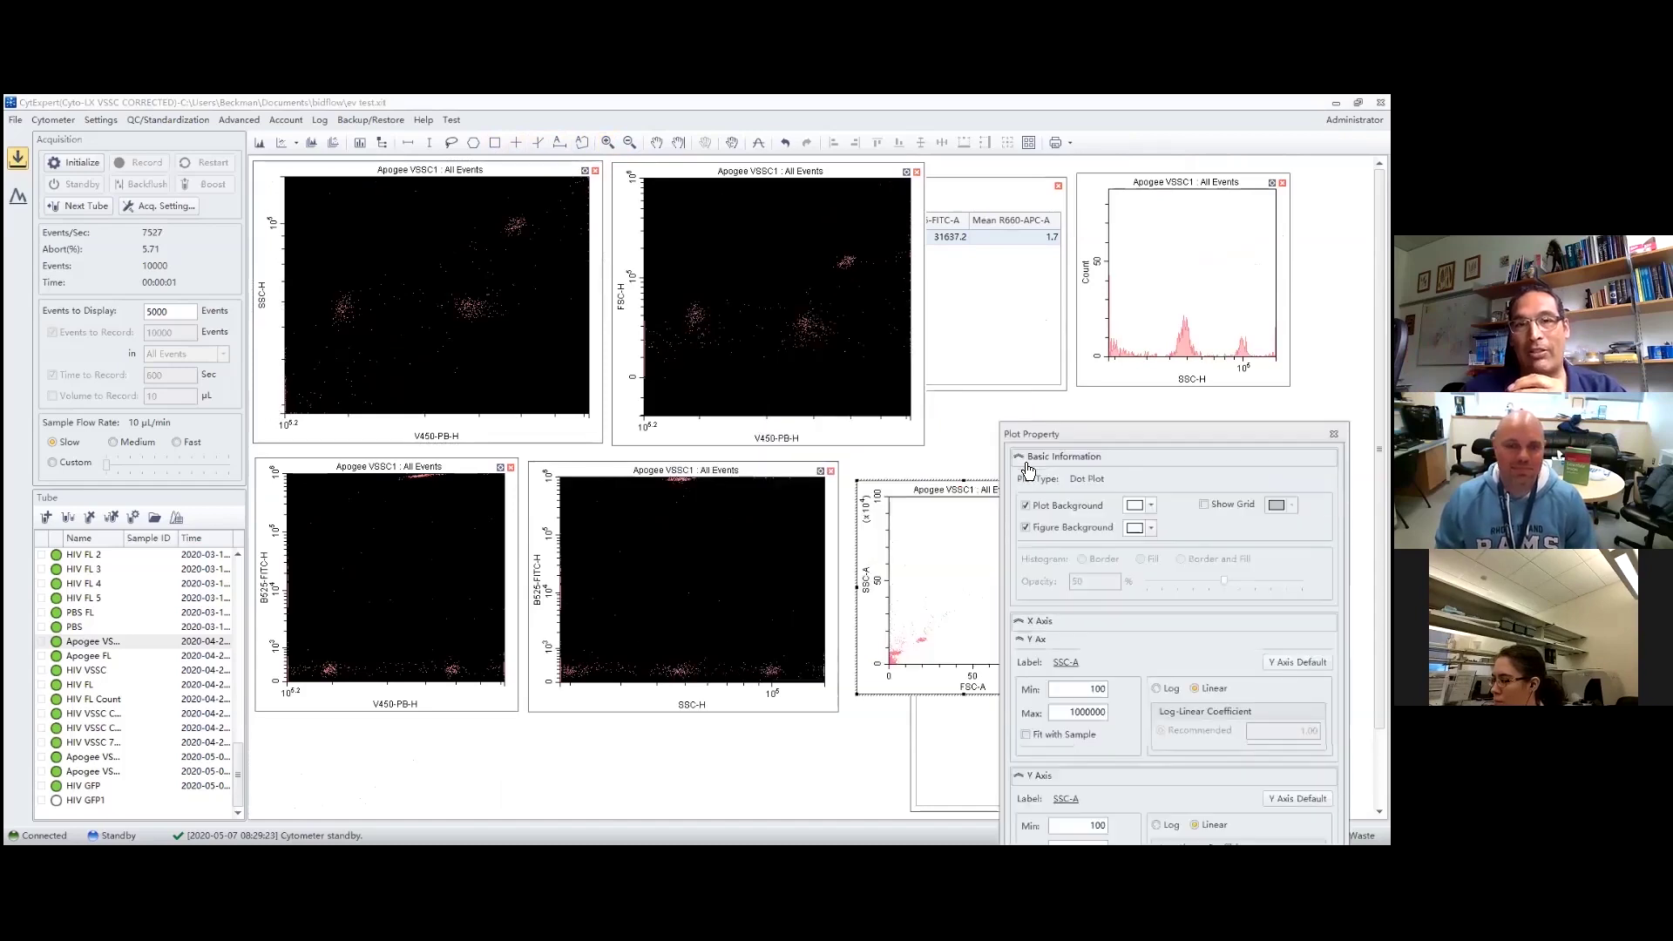
{"action": "left_click", "coordinate": [1151, 505]}
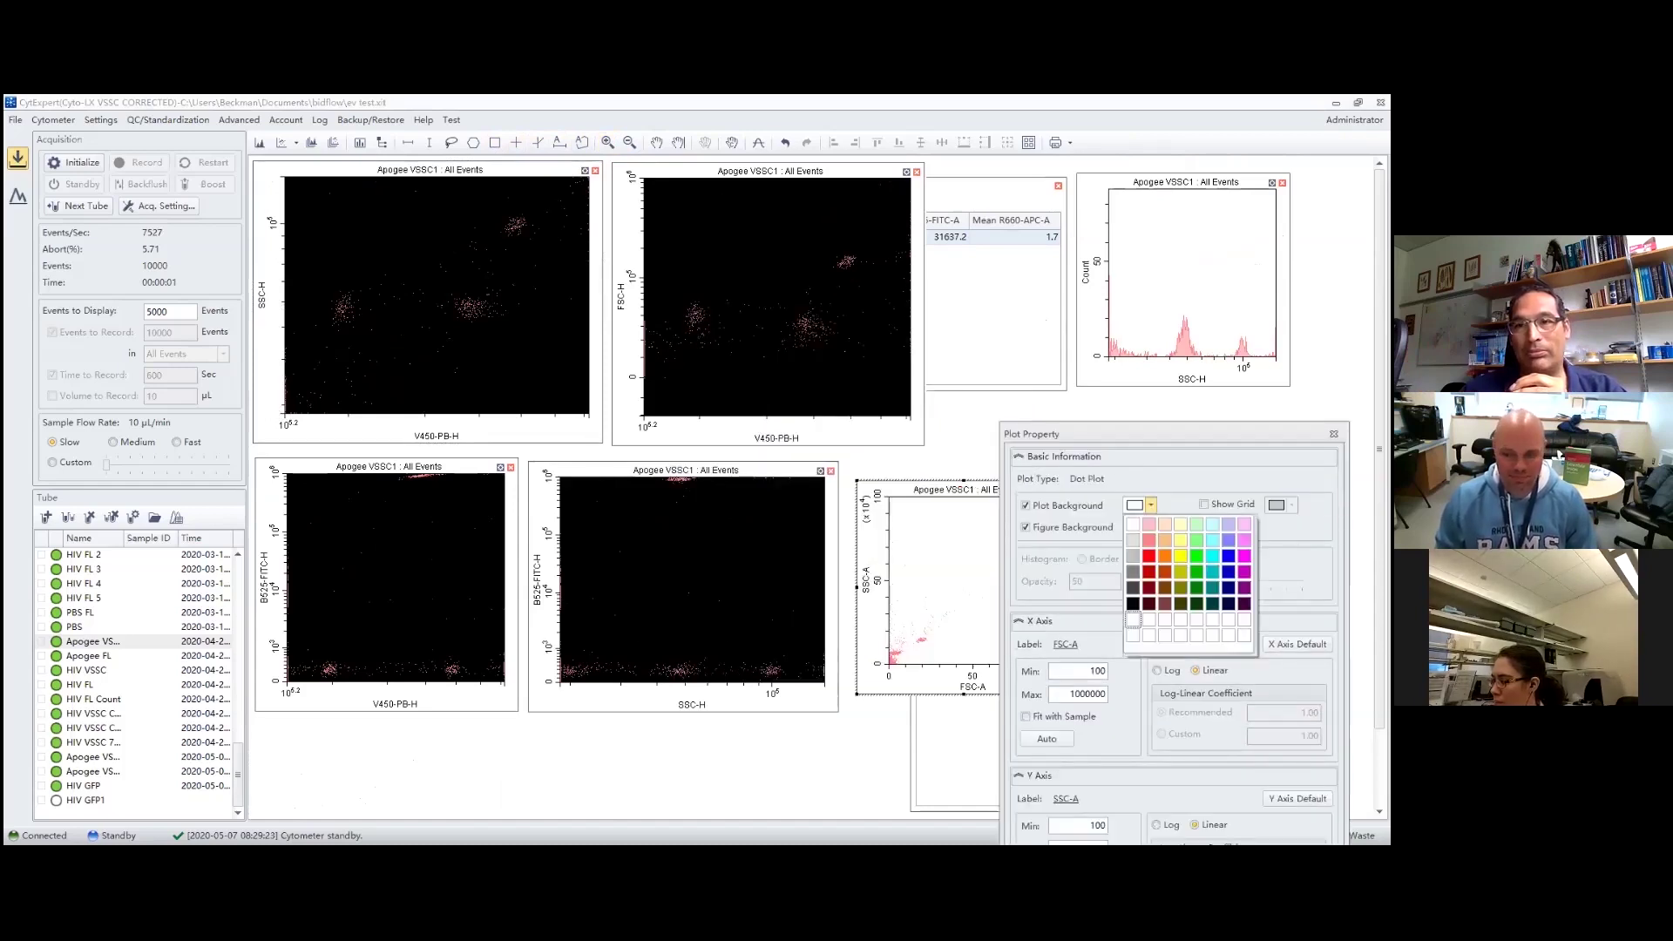
{"action": "left_click", "coordinate": [1133, 603]}
{"action": "left_click_drag", "start_coordinate": [1159, 436], "coordinate": [1029, 261]}
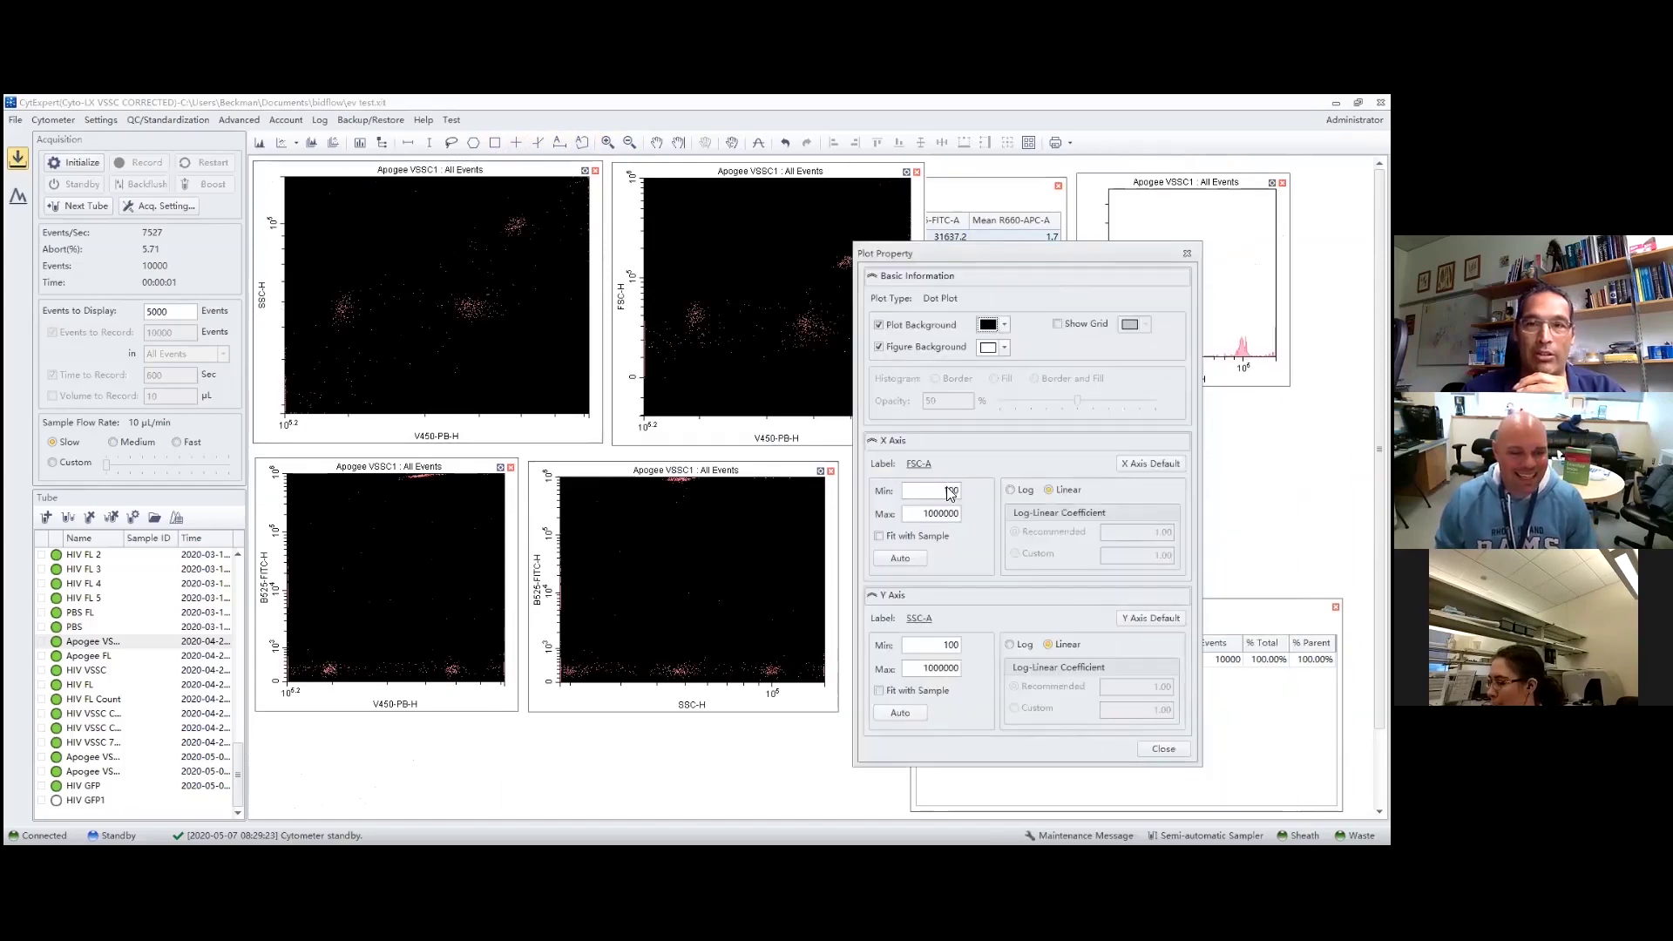
- Switch both axes of the SSC-A versus FSC-A dot plot to log scale and set the X axis minimum to 0
{"action": "left_click", "coordinate": [1024, 492]}
{"action": "left_click", "coordinate": [1021, 644]}
{"action": "double_click", "coordinate": [948, 492]}
{"action": "type", "text": "0"}
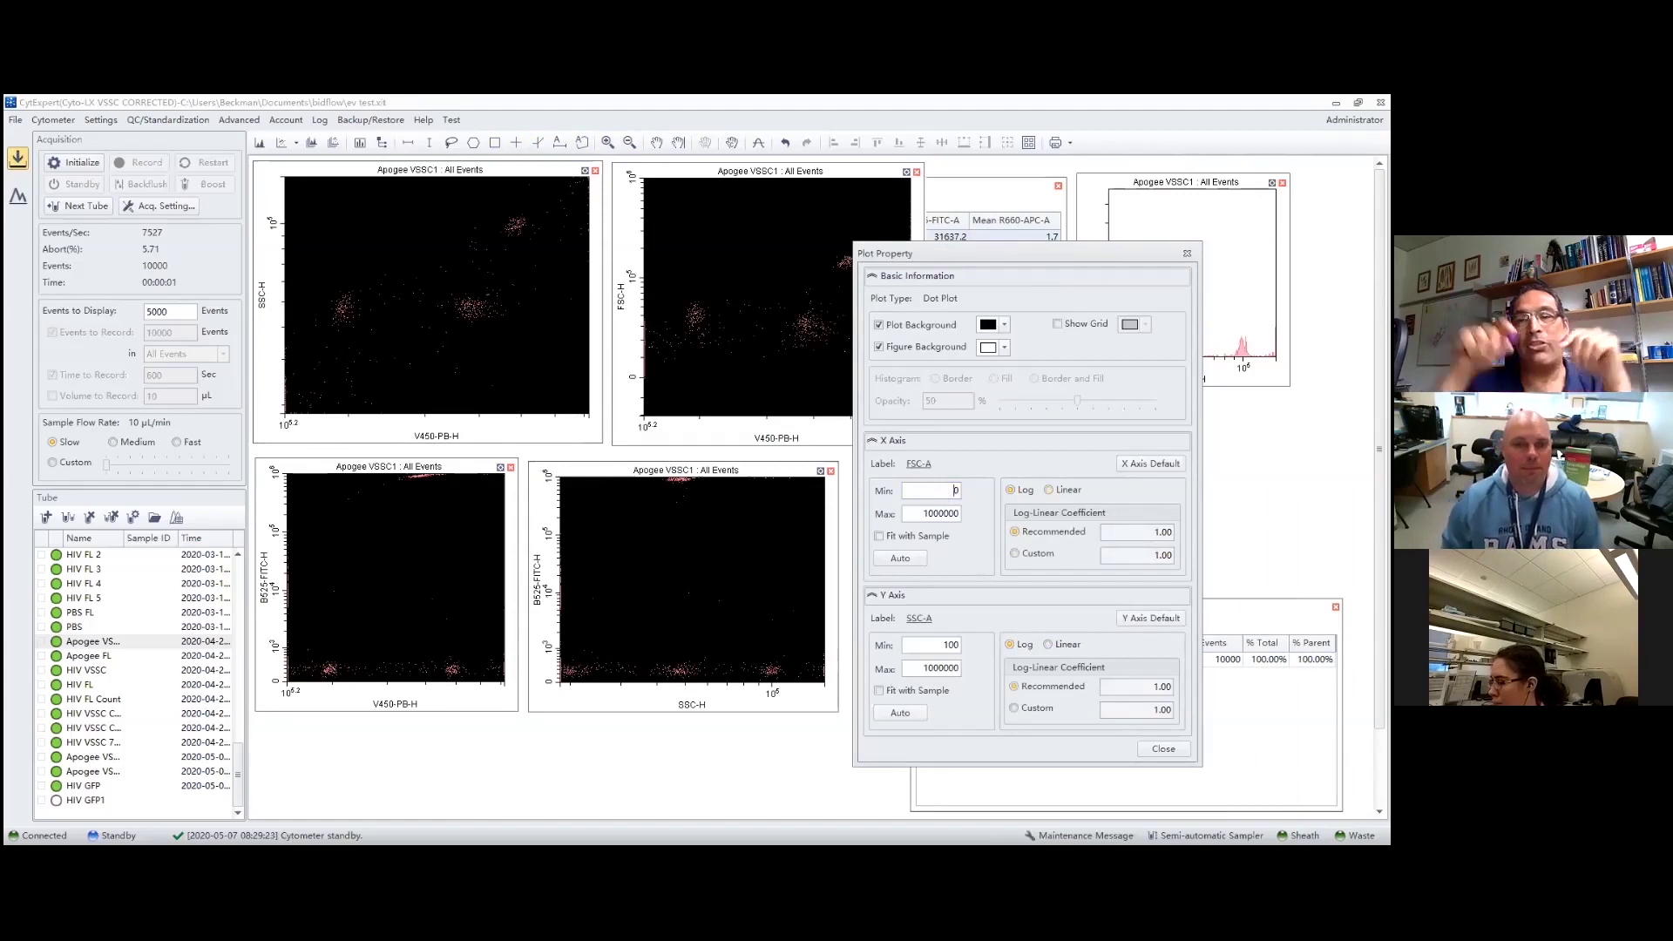
{"action": "left_click", "coordinate": [1187, 253]}
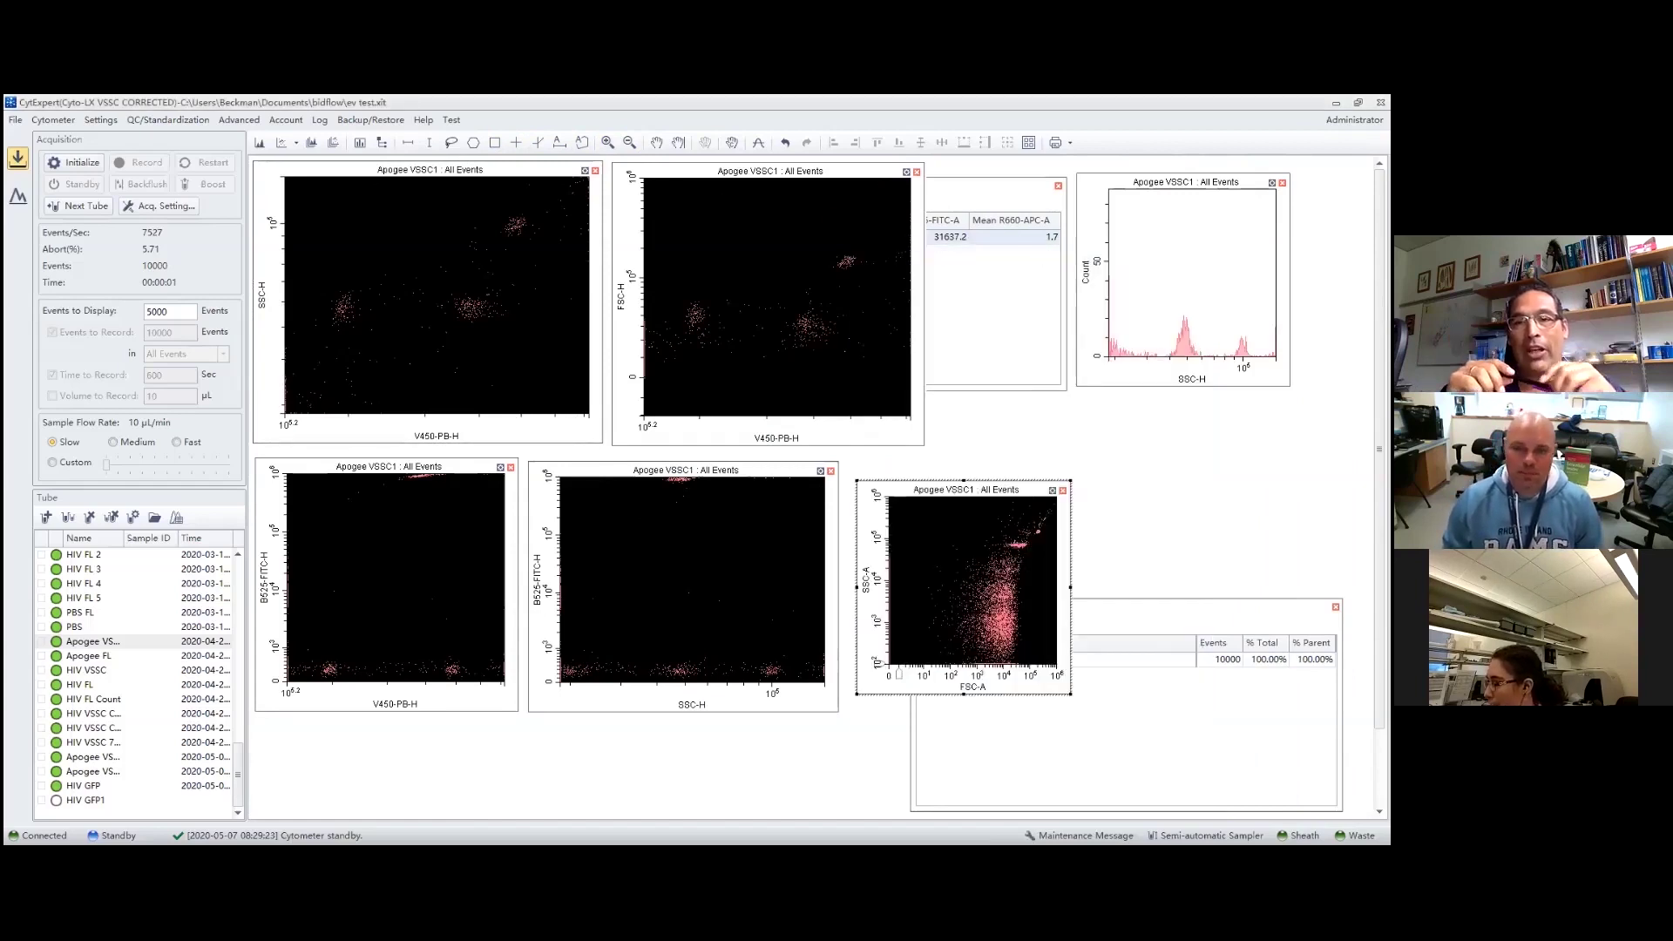
- Add two more histograms, place one over the B525-FITC-H versus V450-PB-H plot, and set its X axis to V450-PB-H
{"action": "left_click_drag", "start_coordinate": [1094, 184], "coordinate": [944, 172]}
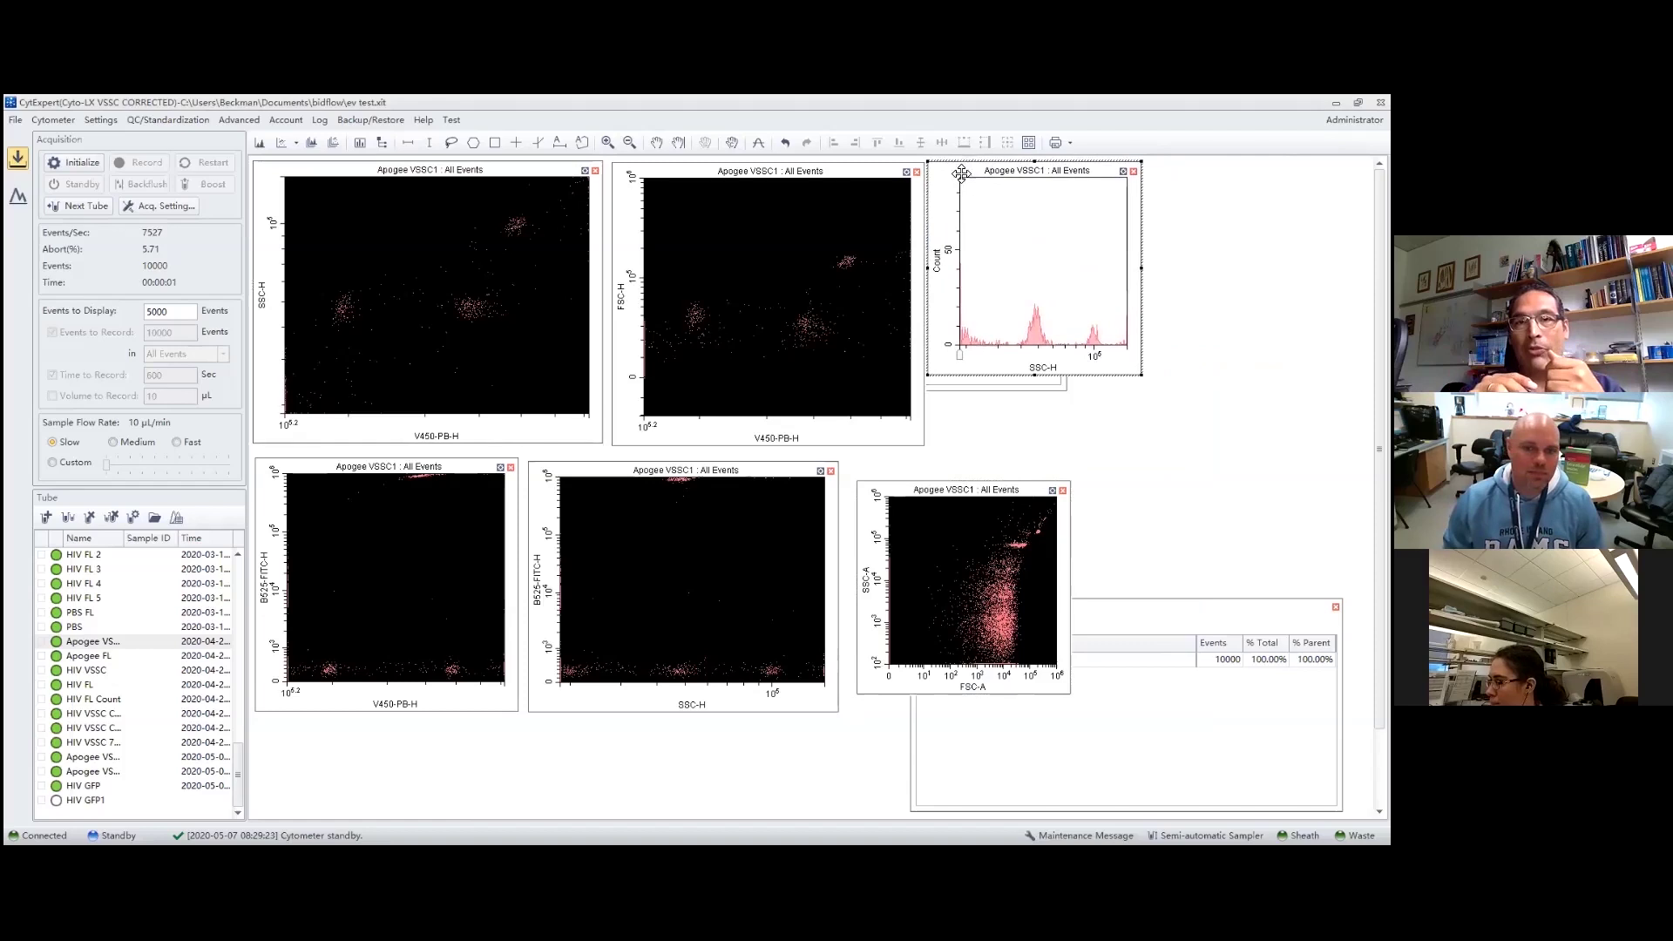
{"action": "left_click", "coordinate": [258, 142]}
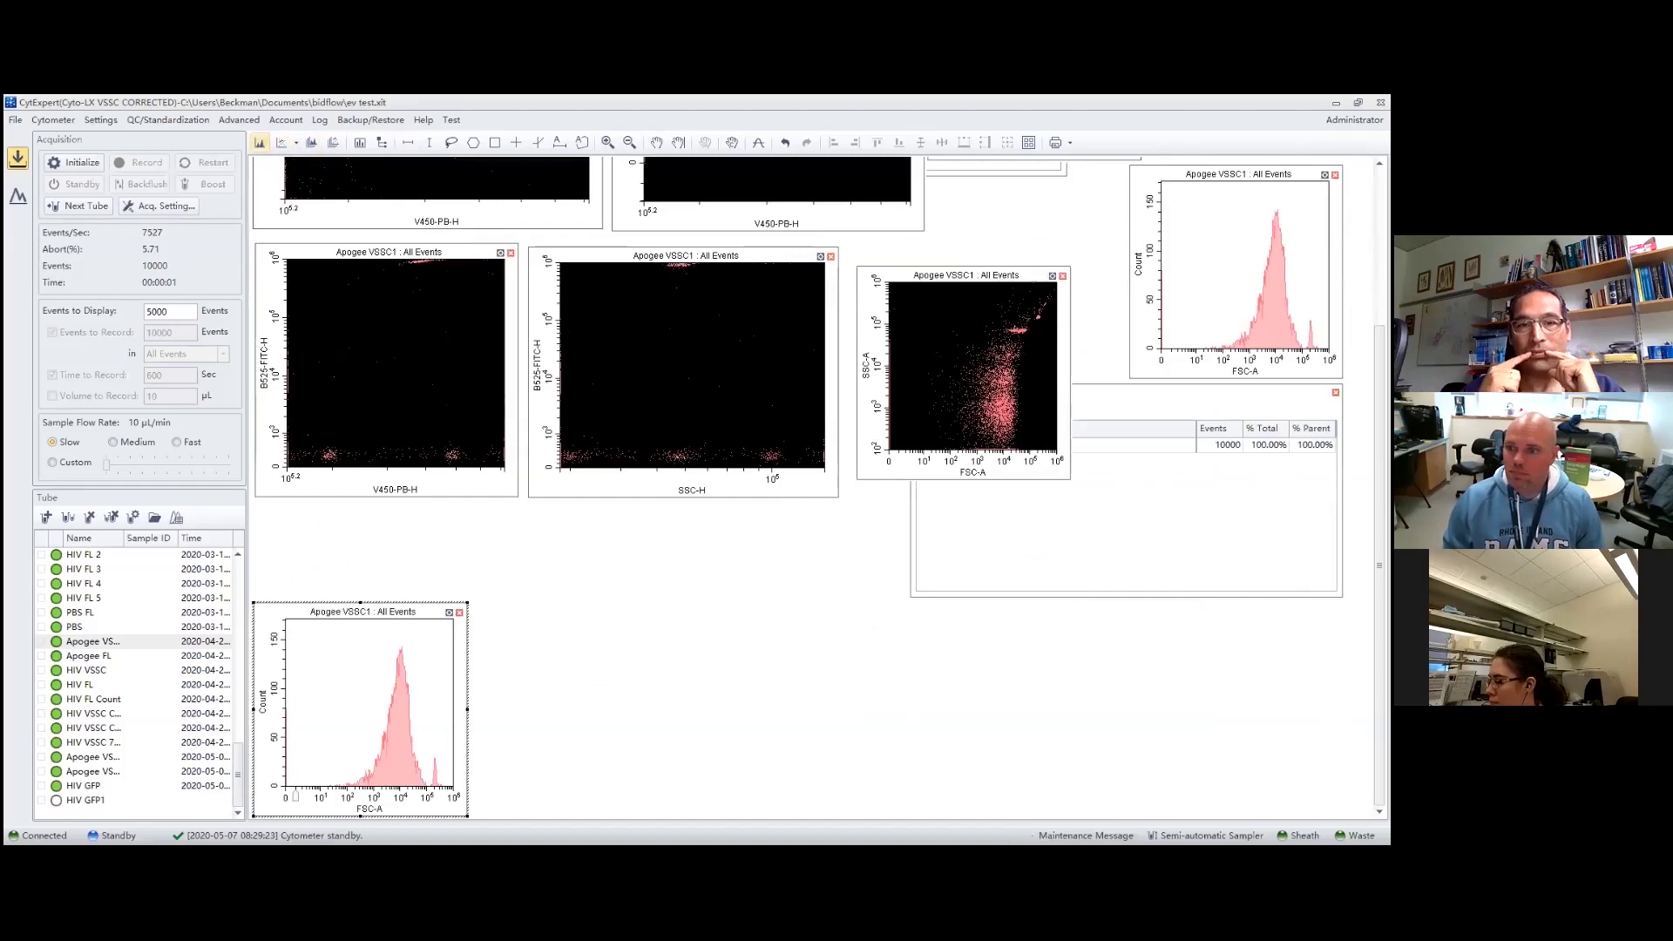
{"action": "scroll", "coordinate": [414, 800], "scroll_direction": "up", "scroll_amount": 3}
{"action": "left_click_drag", "start_coordinate": [384, 788], "coordinate": [332, 501]}
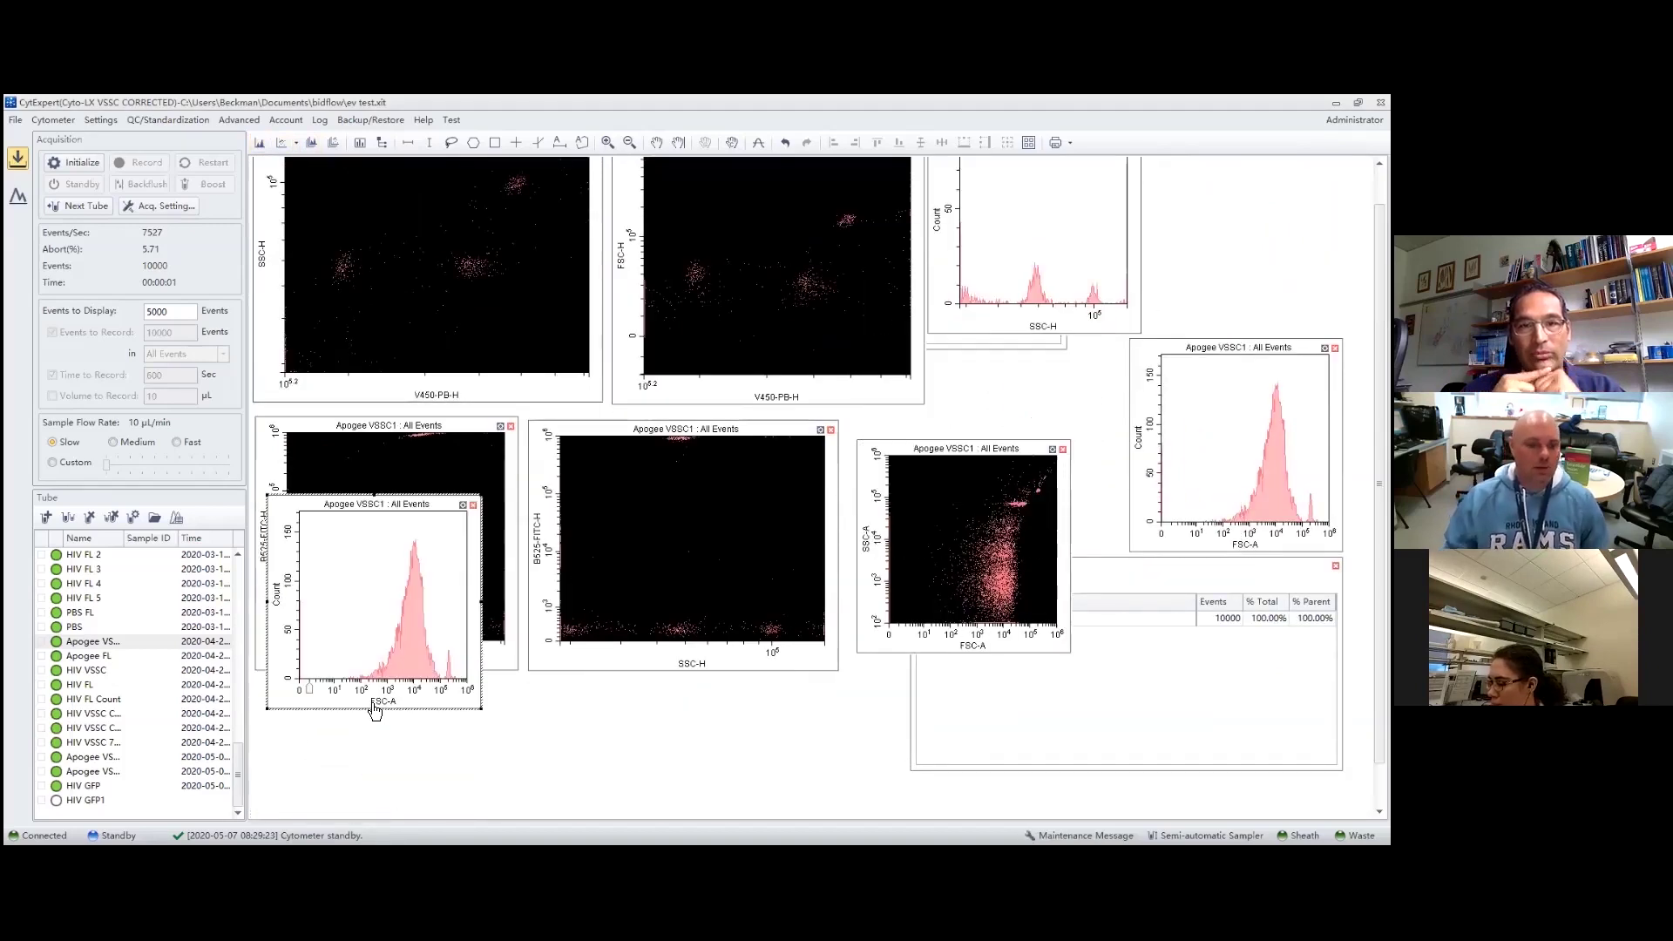
{"action": "left_click", "coordinate": [384, 701]}
{"action": "mouse_move", "coordinate": [422, 798]}
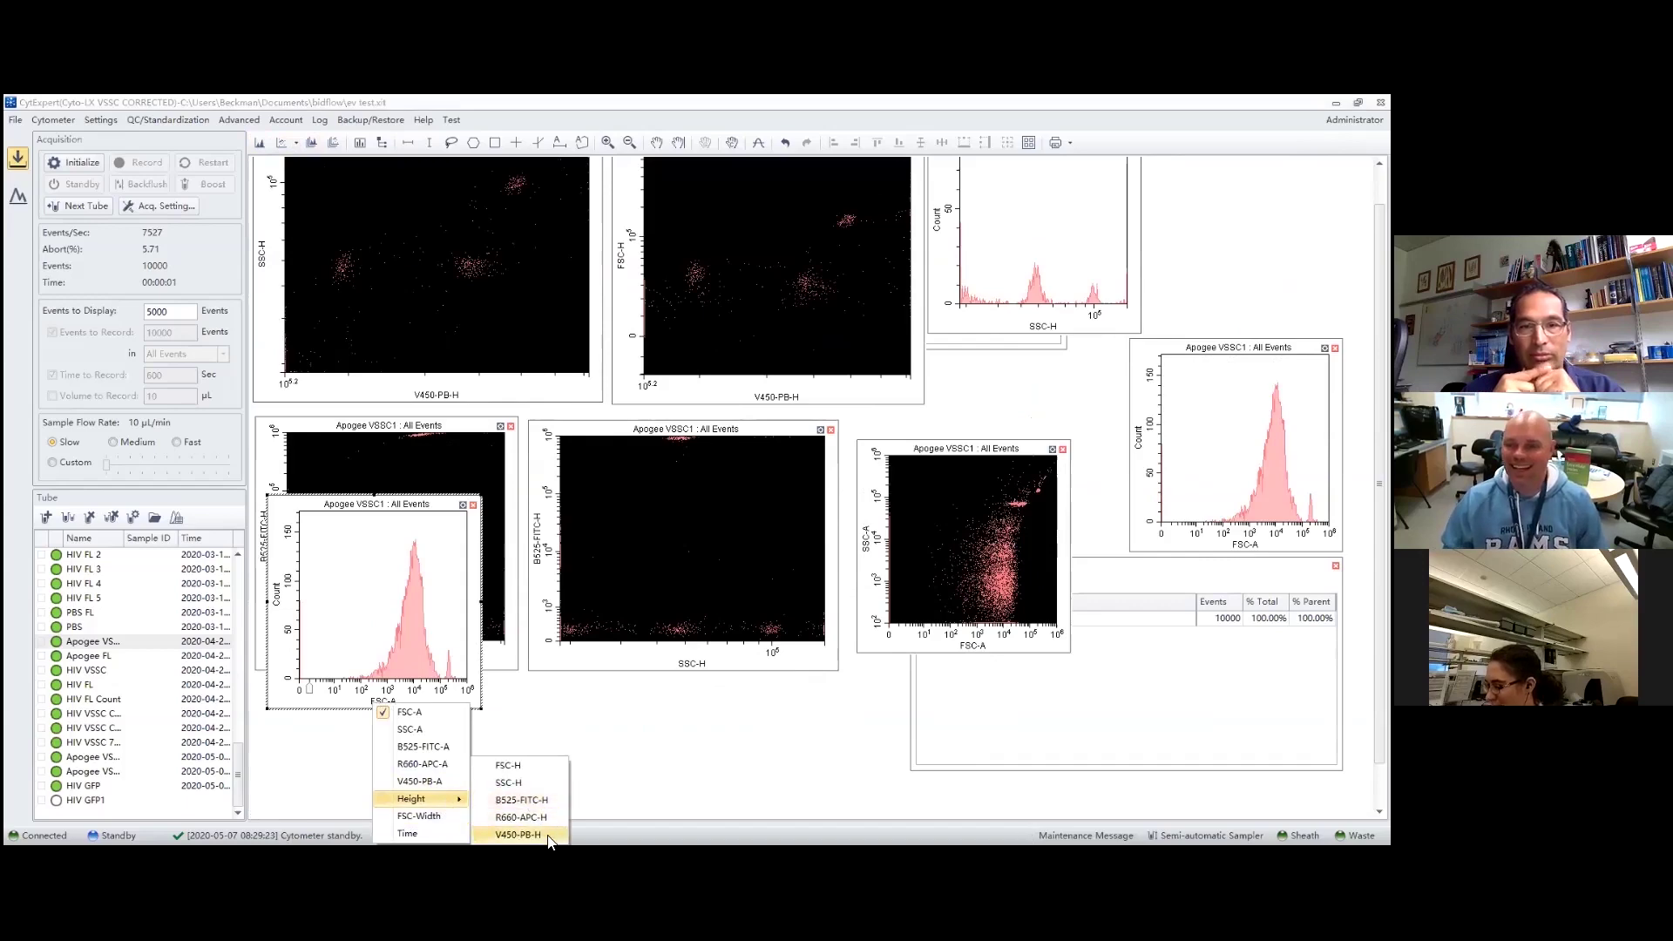
{"action": "left_click", "coordinate": [518, 835]}
- Line up the SSC-H and FSC-A histograms in a row beside the V450-PB-H histogram
{"action": "scroll", "coordinate": [610, 523], "scroll_direction": "up", "scroll_amount": 1}
{"action": "left_click_drag", "start_coordinate": [1037, 168], "coordinate": [656, 539]}
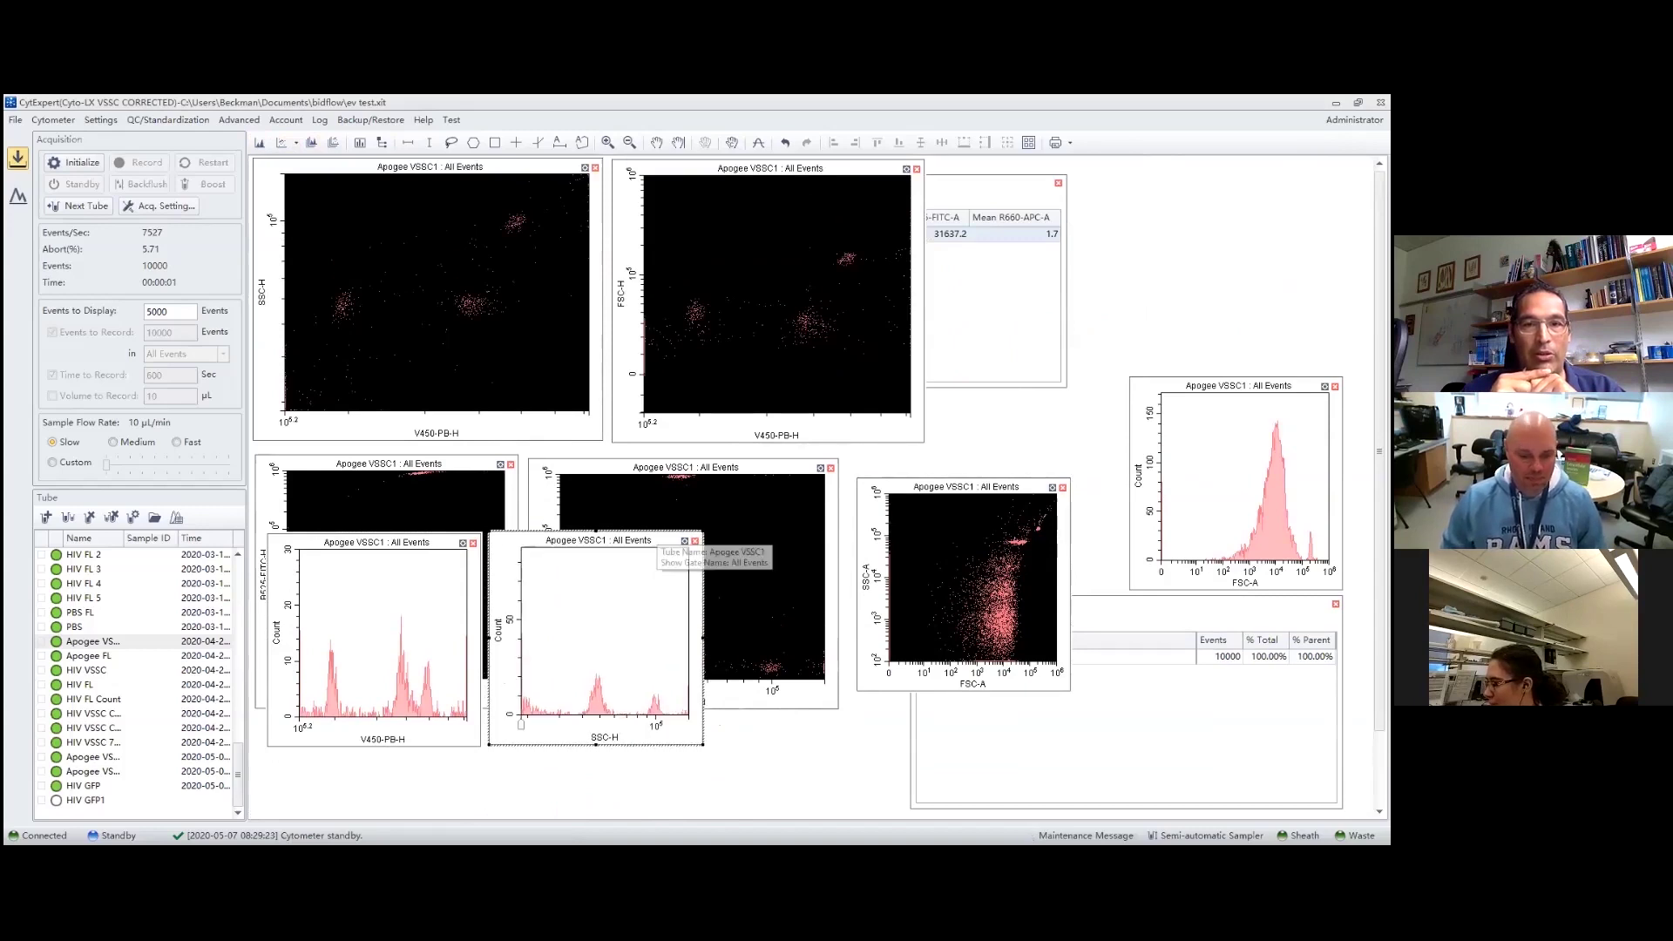
{"action": "left_click_drag", "start_coordinate": [1238, 385], "coordinate": [823, 541]}
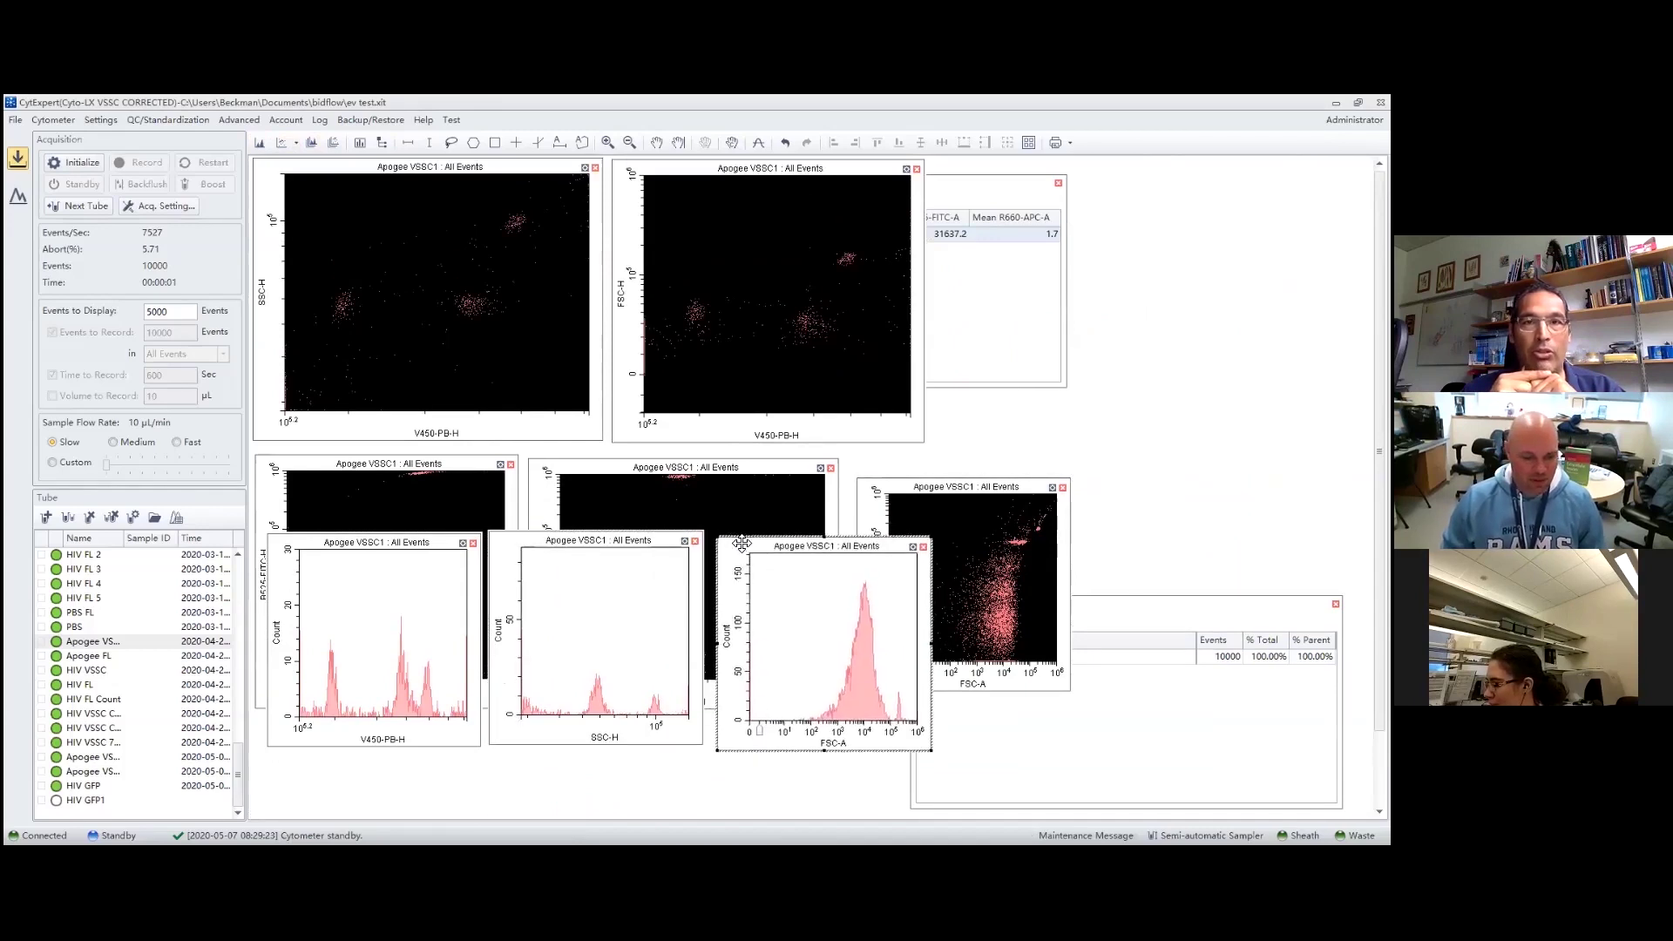
- Change the X axis parameter of the FSC-A histogram to FSC-H
{"action": "left_click", "coordinate": [833, 743]}
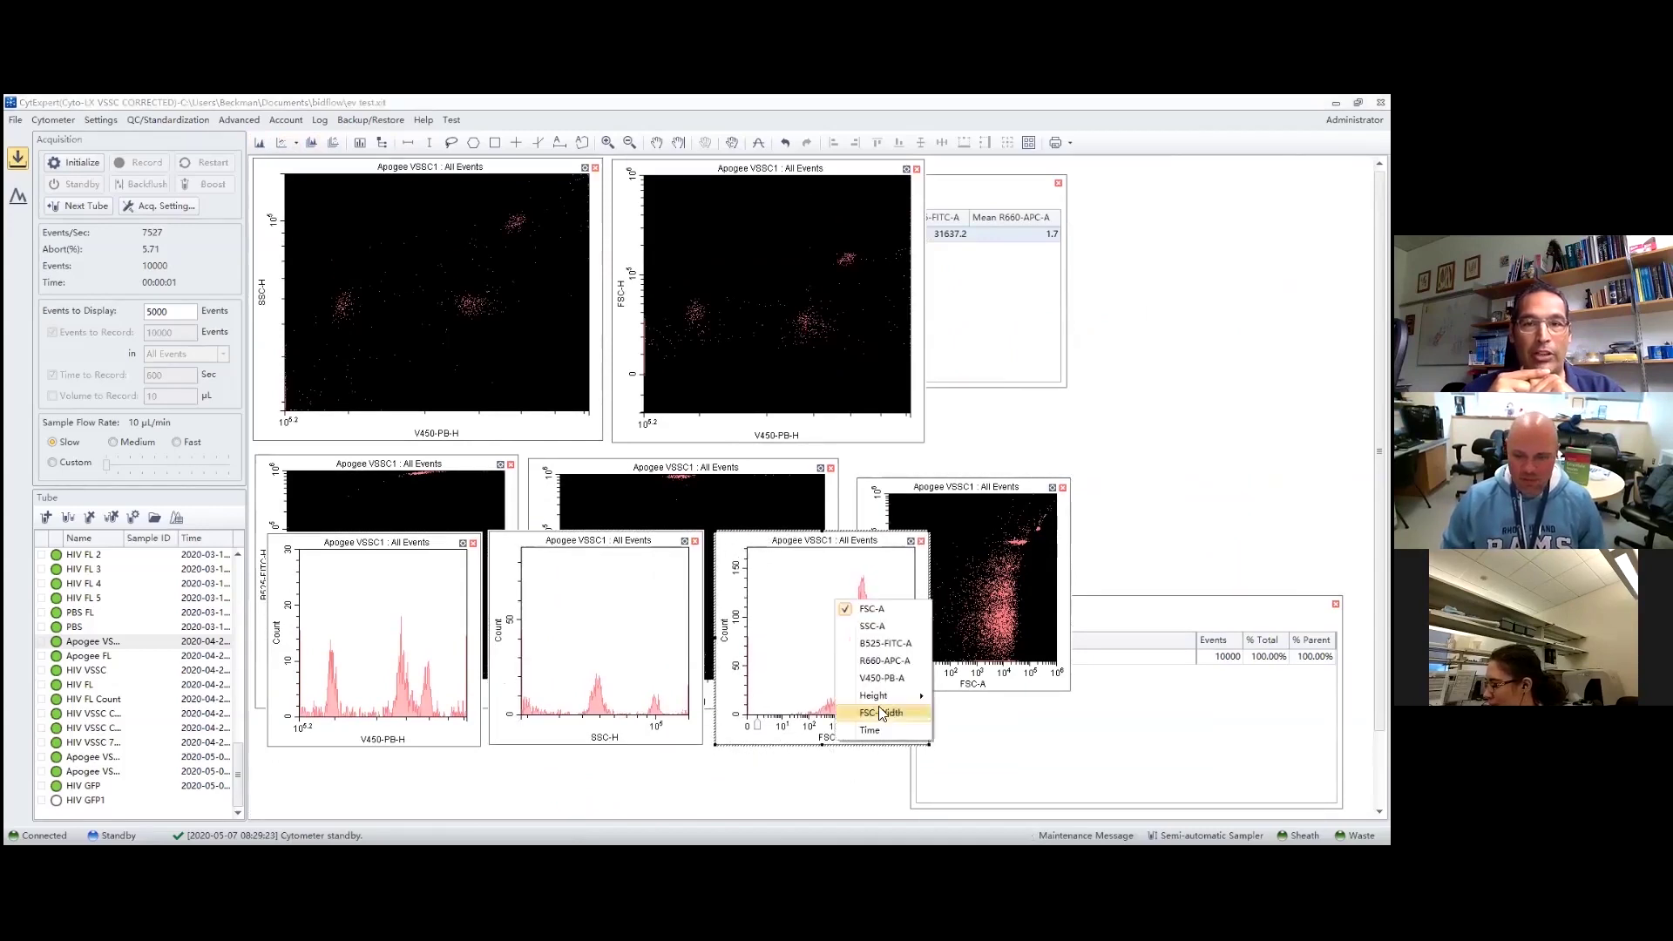
{"action": "left_click", "coordinate": [850, 771]}
{"action": "left_click", "coordinate": [832, 737]}
{"action": "mouse_move", "coordinate": [880, 691]}
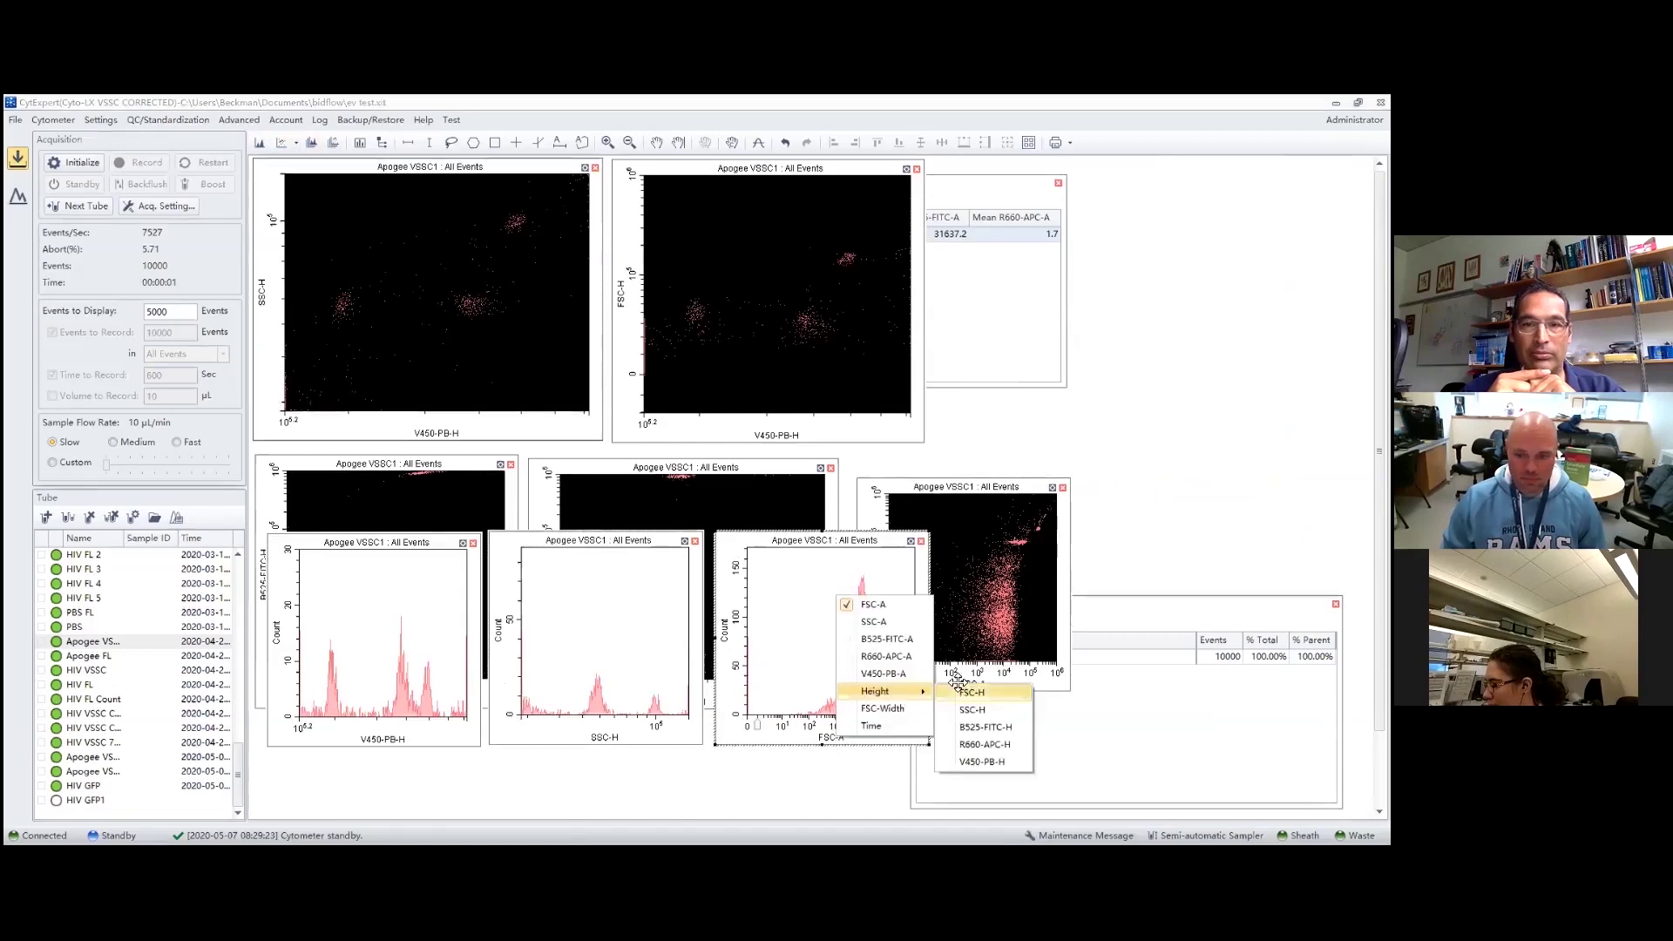
{"action": "left_click", "coordinate": [970, 693]}
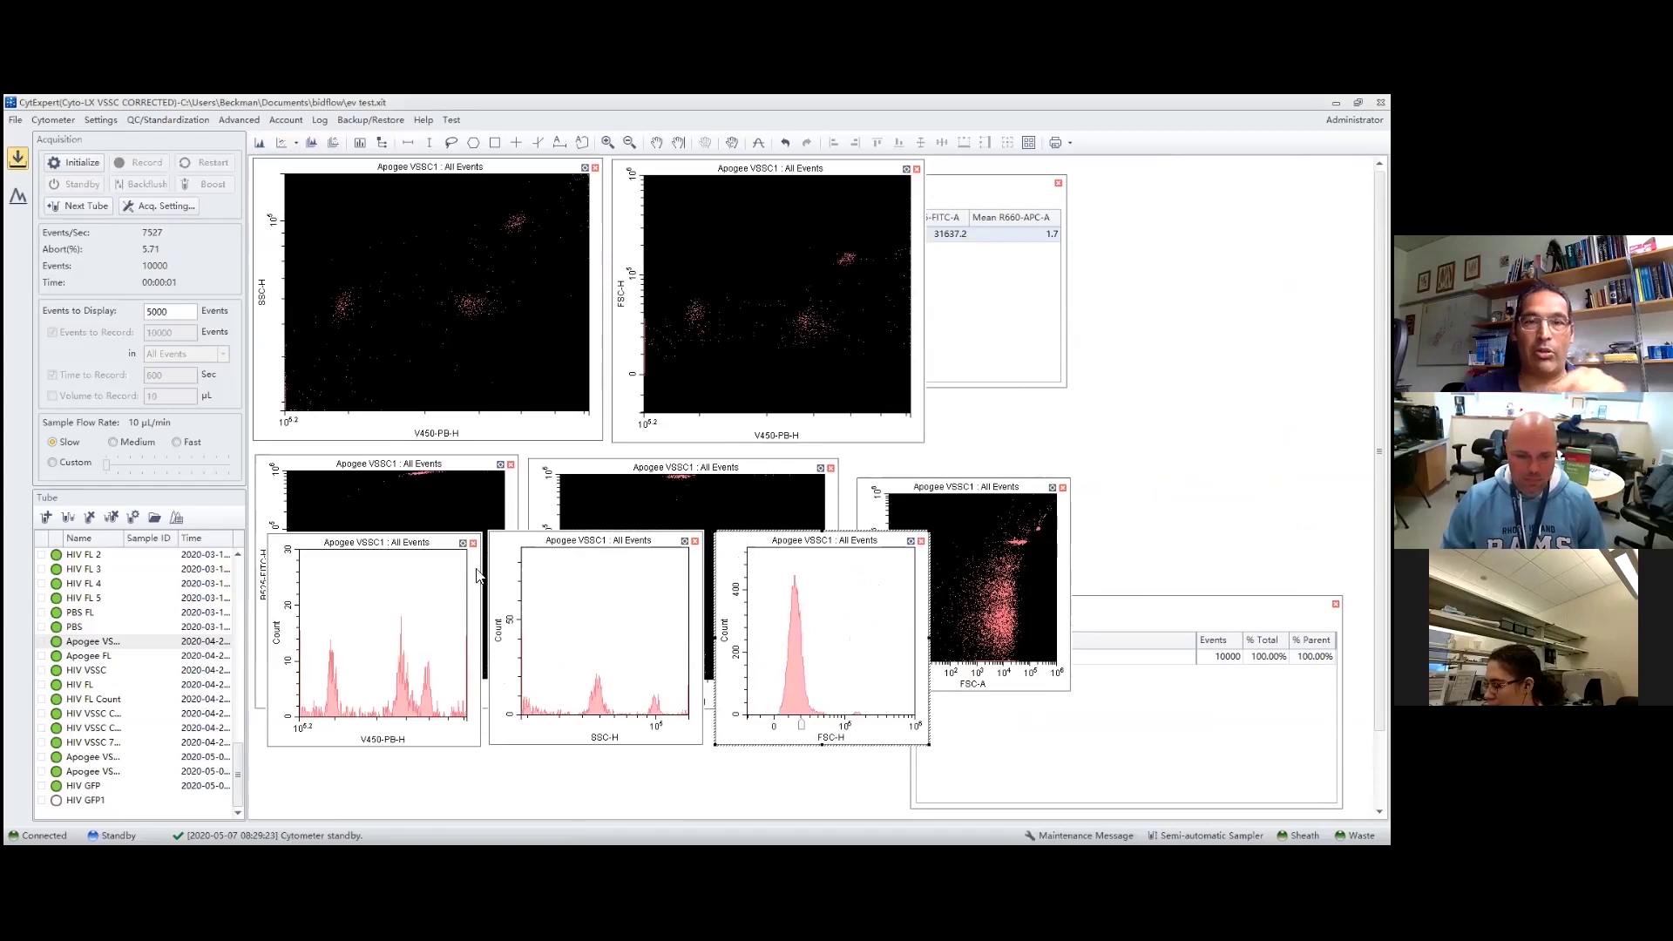
- Restore the full axis range of the zoomed SSC-H versus V450-PB-H dot plot
{"action": "left_click", "coordinate": [364, 547]}
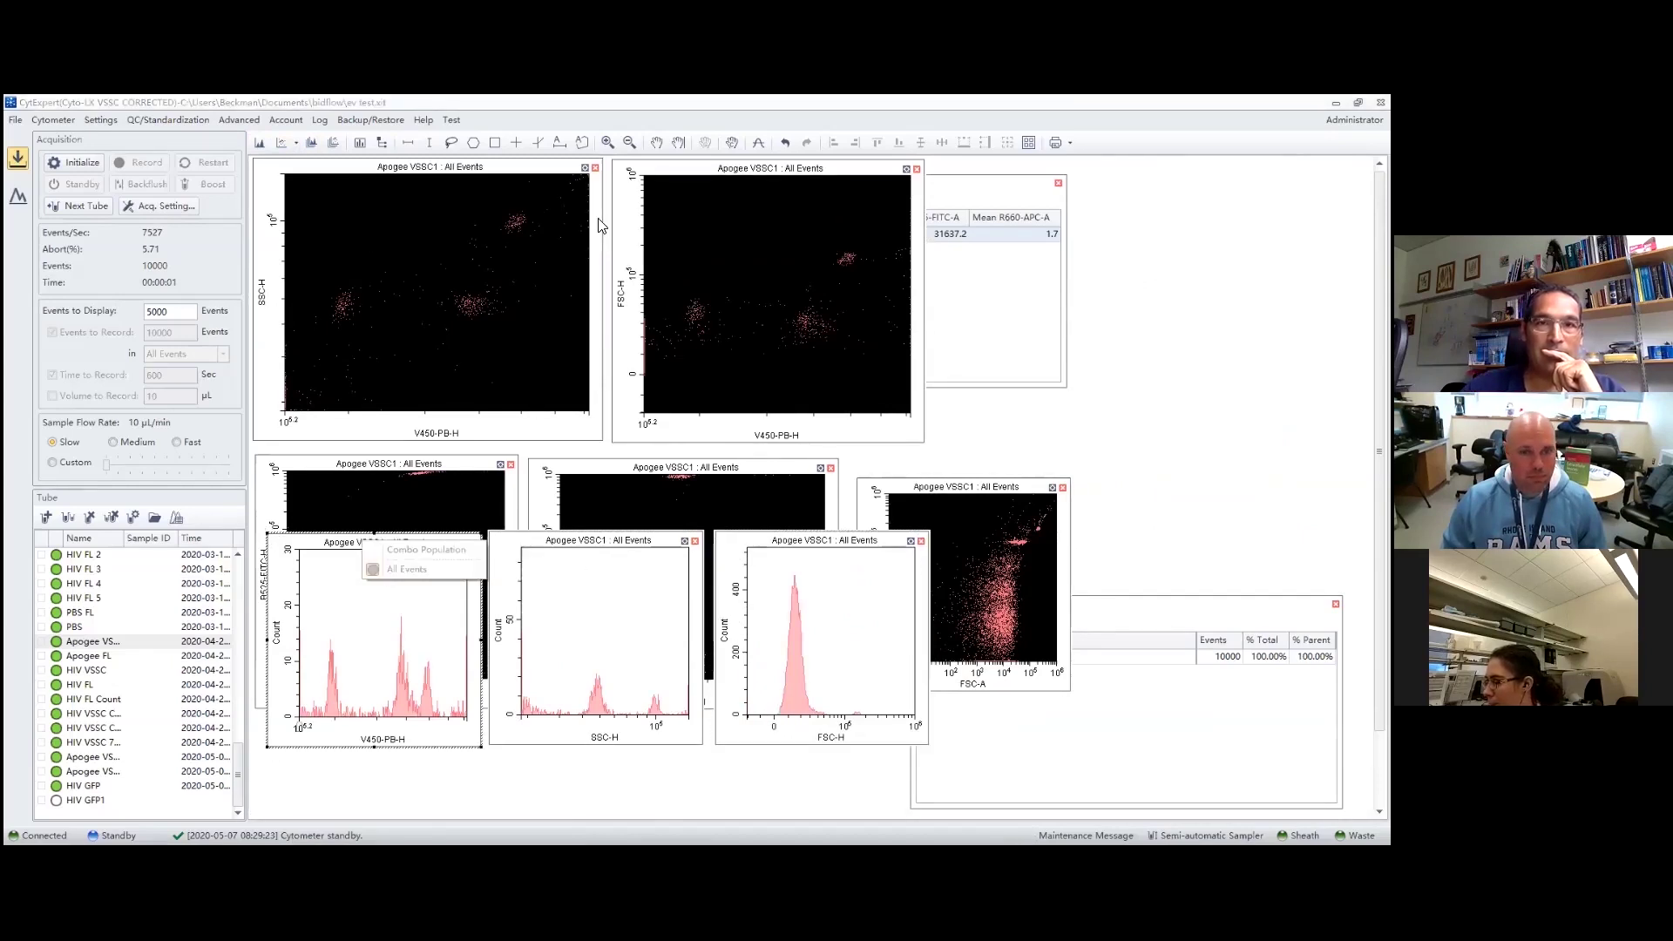
{"action": "left_click", "coordinate": [629, 142]}
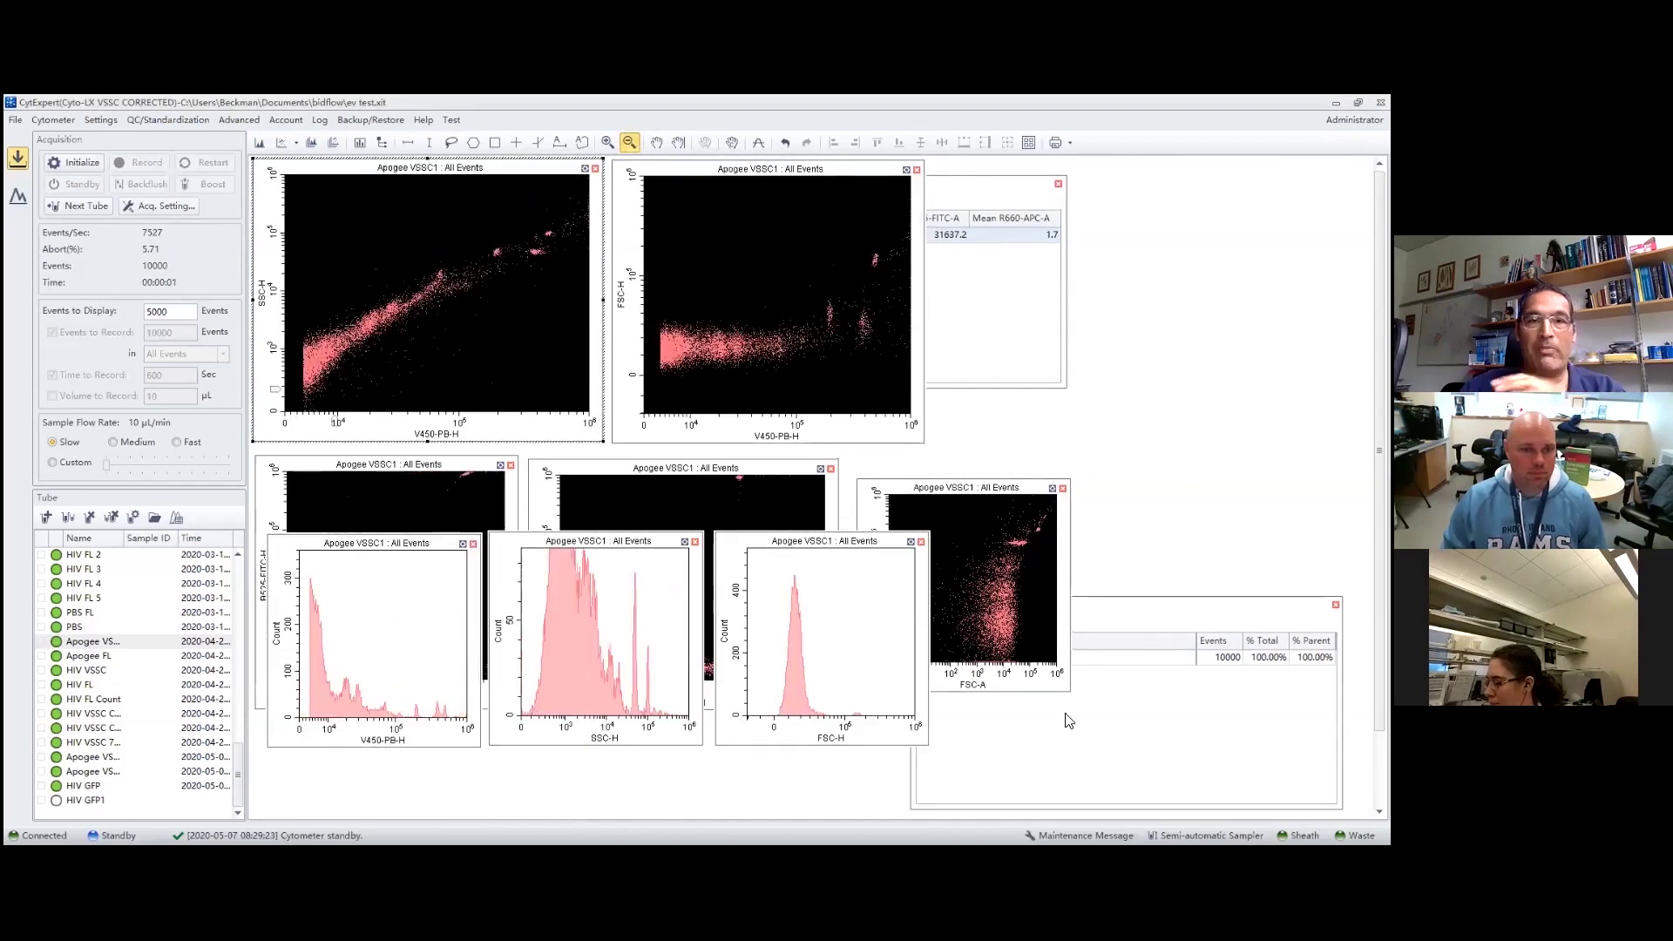
{"action": "key", "text": "Escape"}
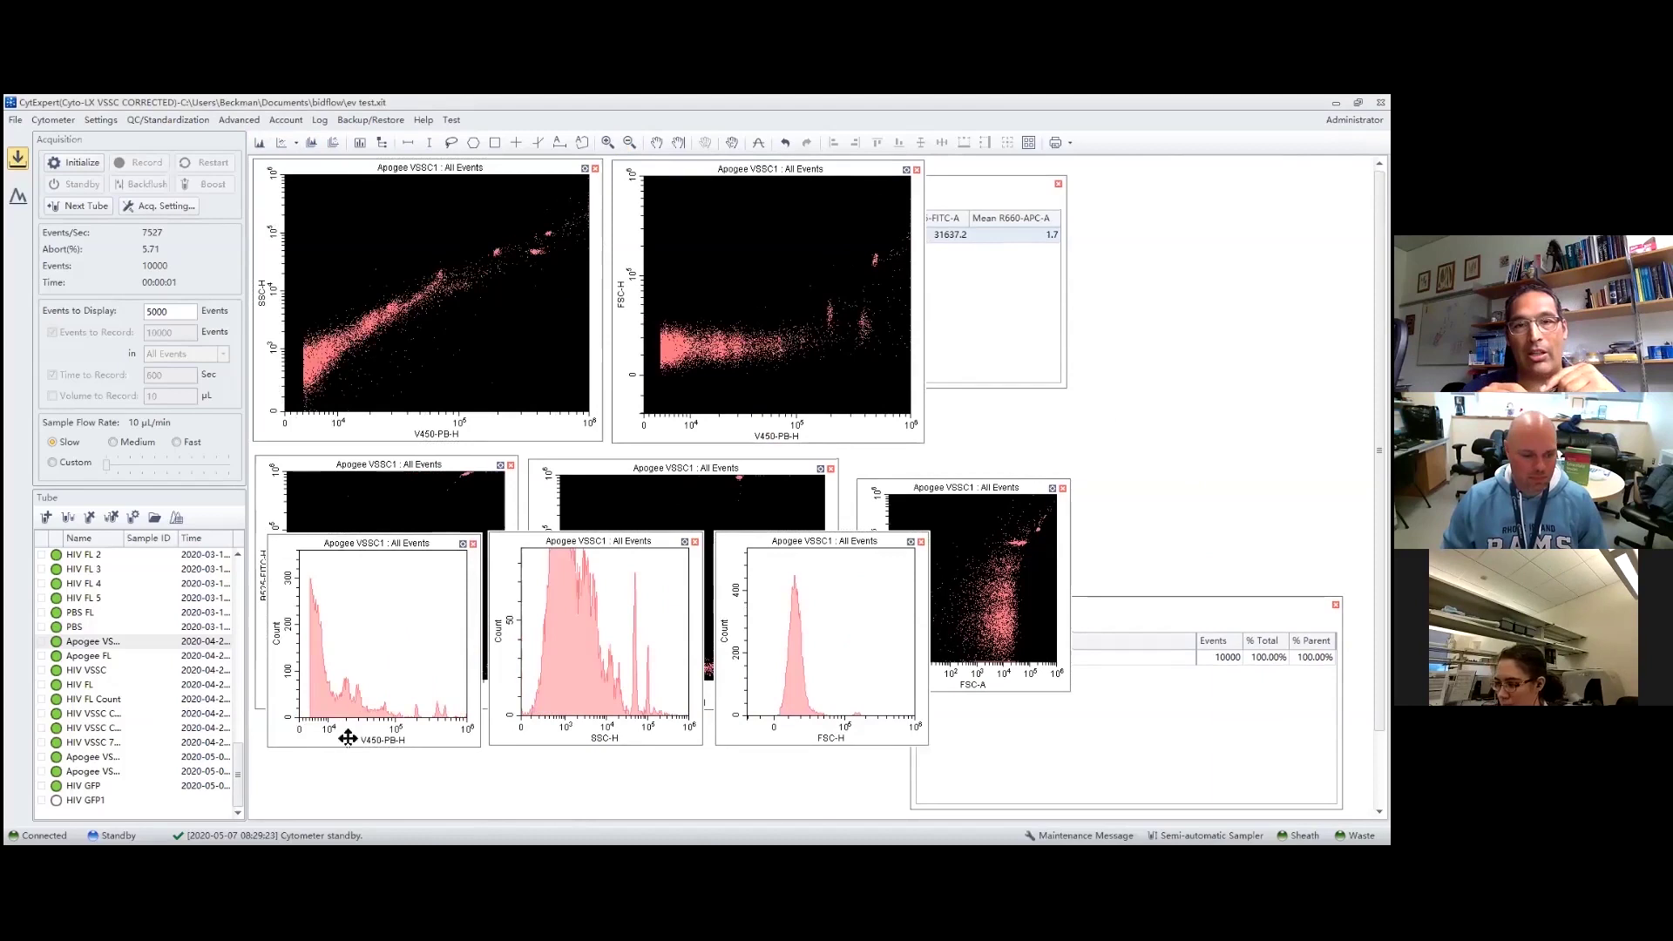
- Enlarge the V450-PB-H and SSC-H histograms and shift the FSC-H histogram clear of the SSC-H one
{"action": "left_click_drag", "start_coordinate": [274, 543], "coordinate": [270, 532]}
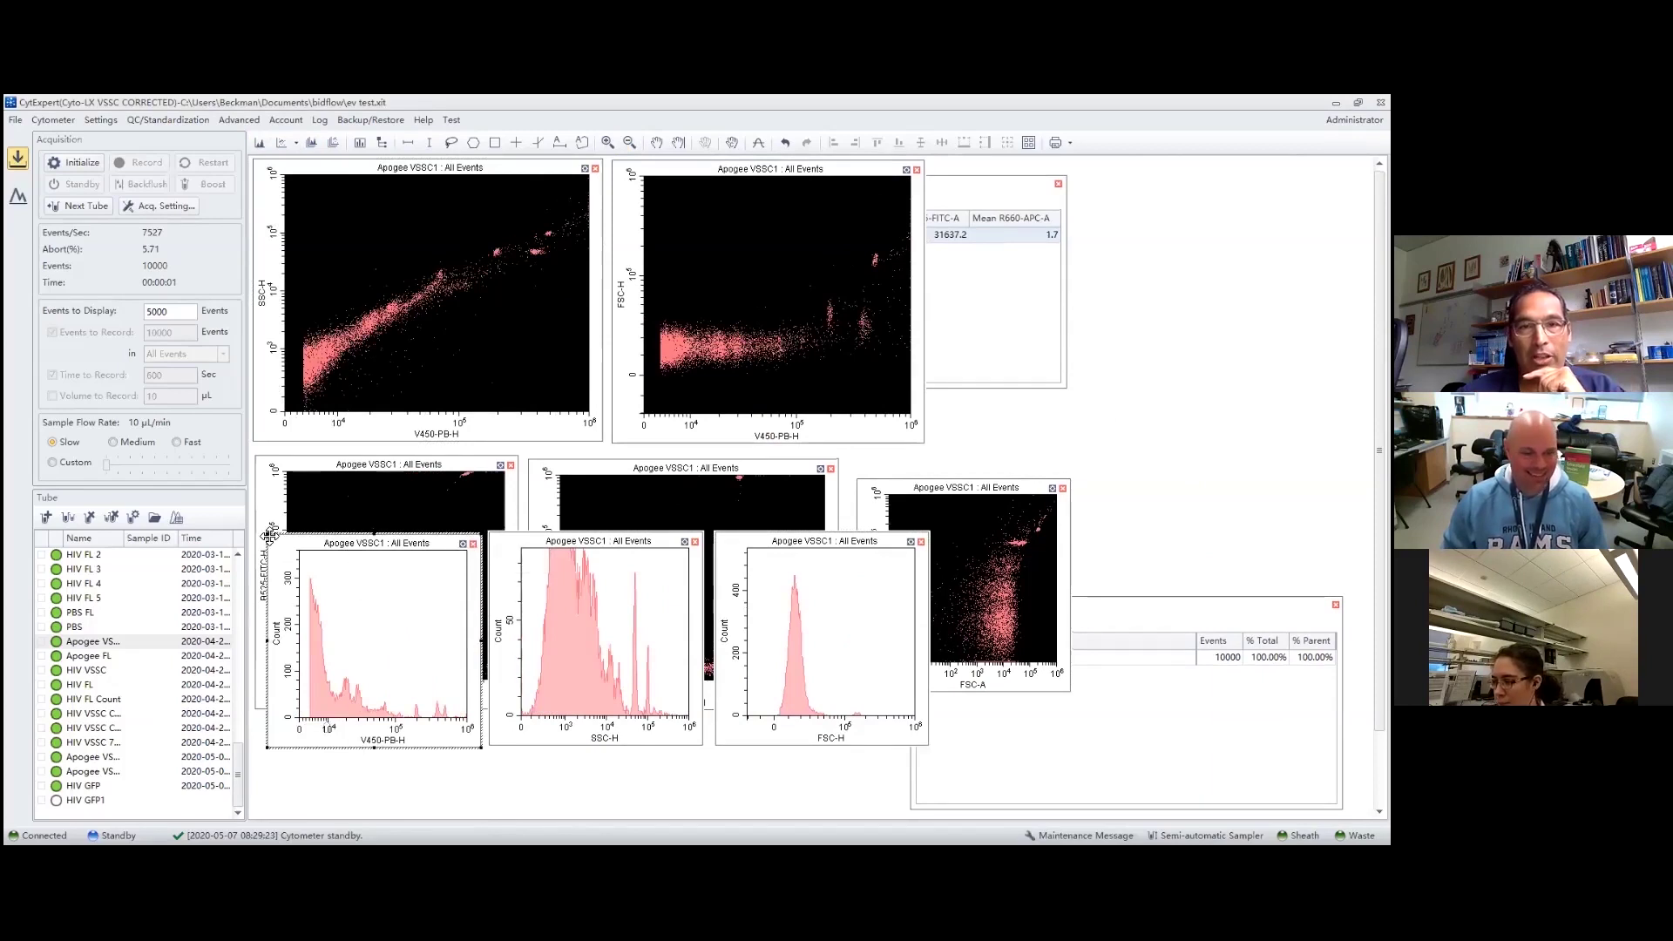
{"action": "left_click_drag", "start_coordinate": [267, 532], "coordinate": [254, 484]}
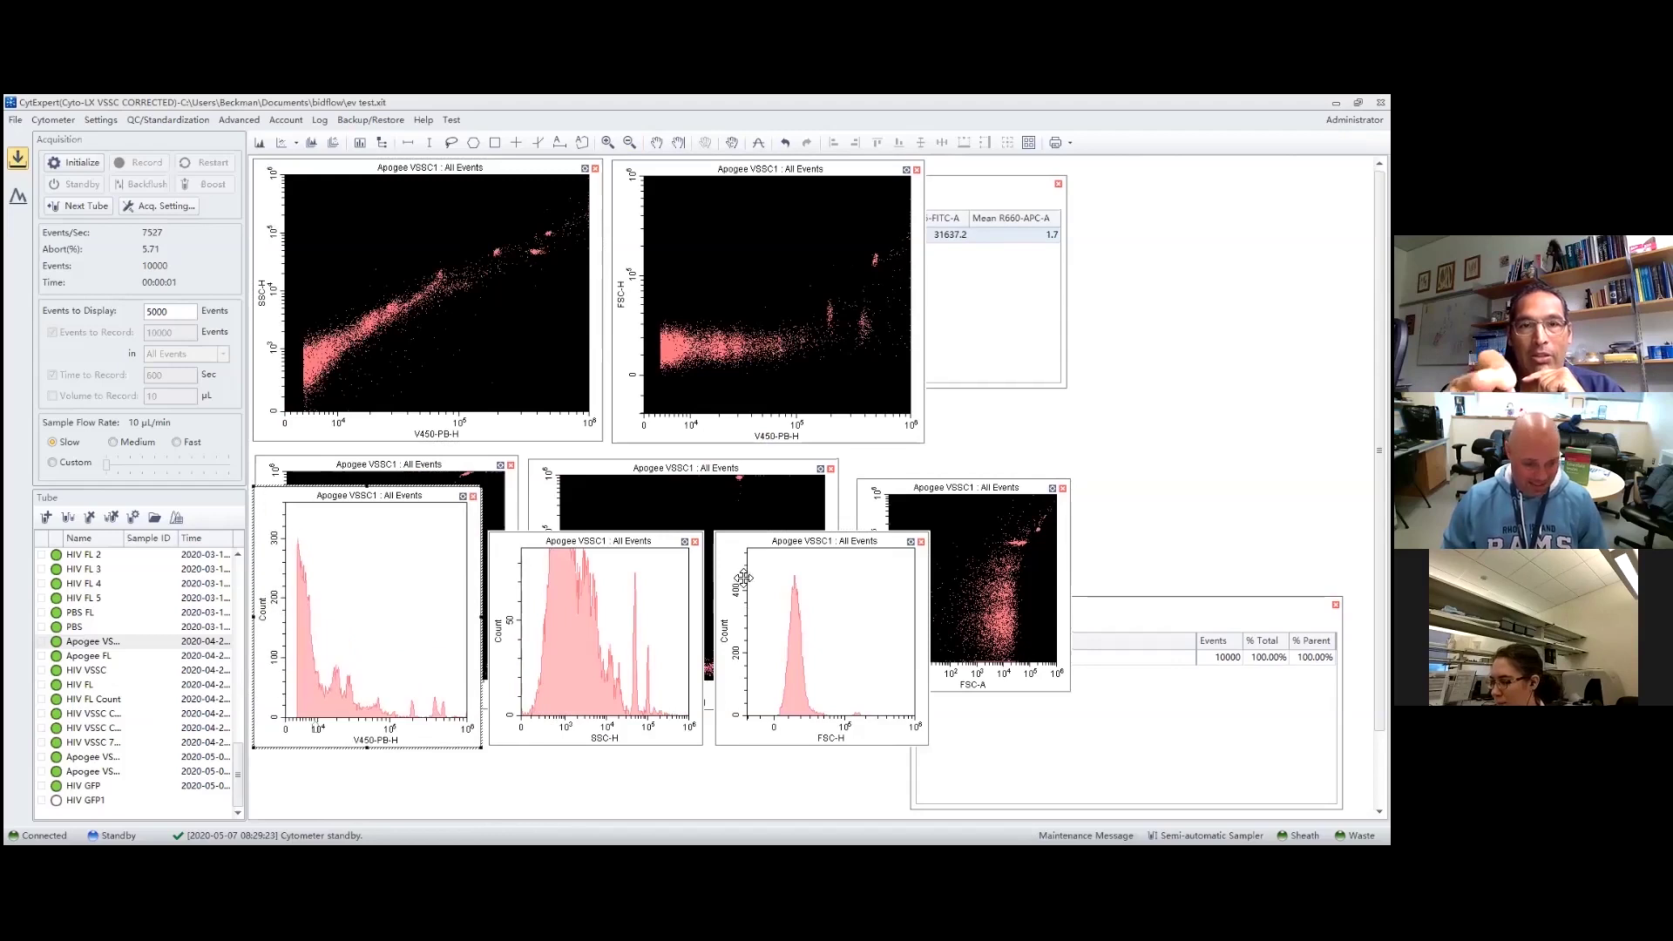
{"action": "left_click", "coordinate": [648, 544]}
{"action": "left_click_drag", "start_coordinate": [724, 493], "coordinate": [726, 490]}
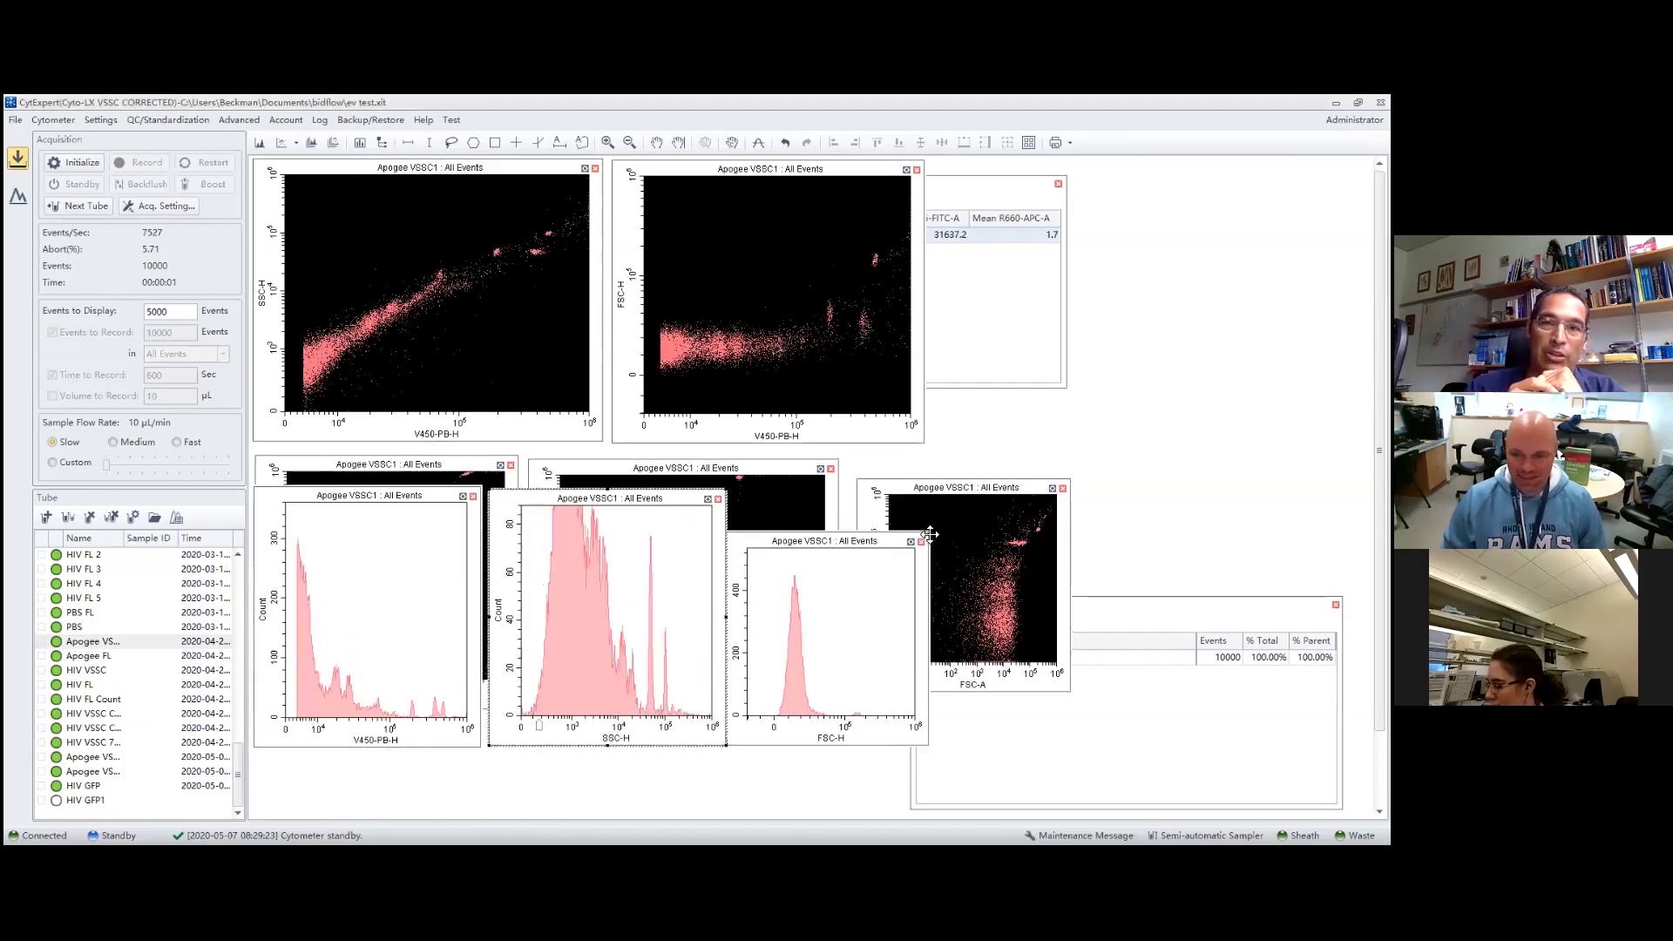
{"action": "left_click_drag", "start_coordinate": [920, 535], "coordinate": [940, 495]}
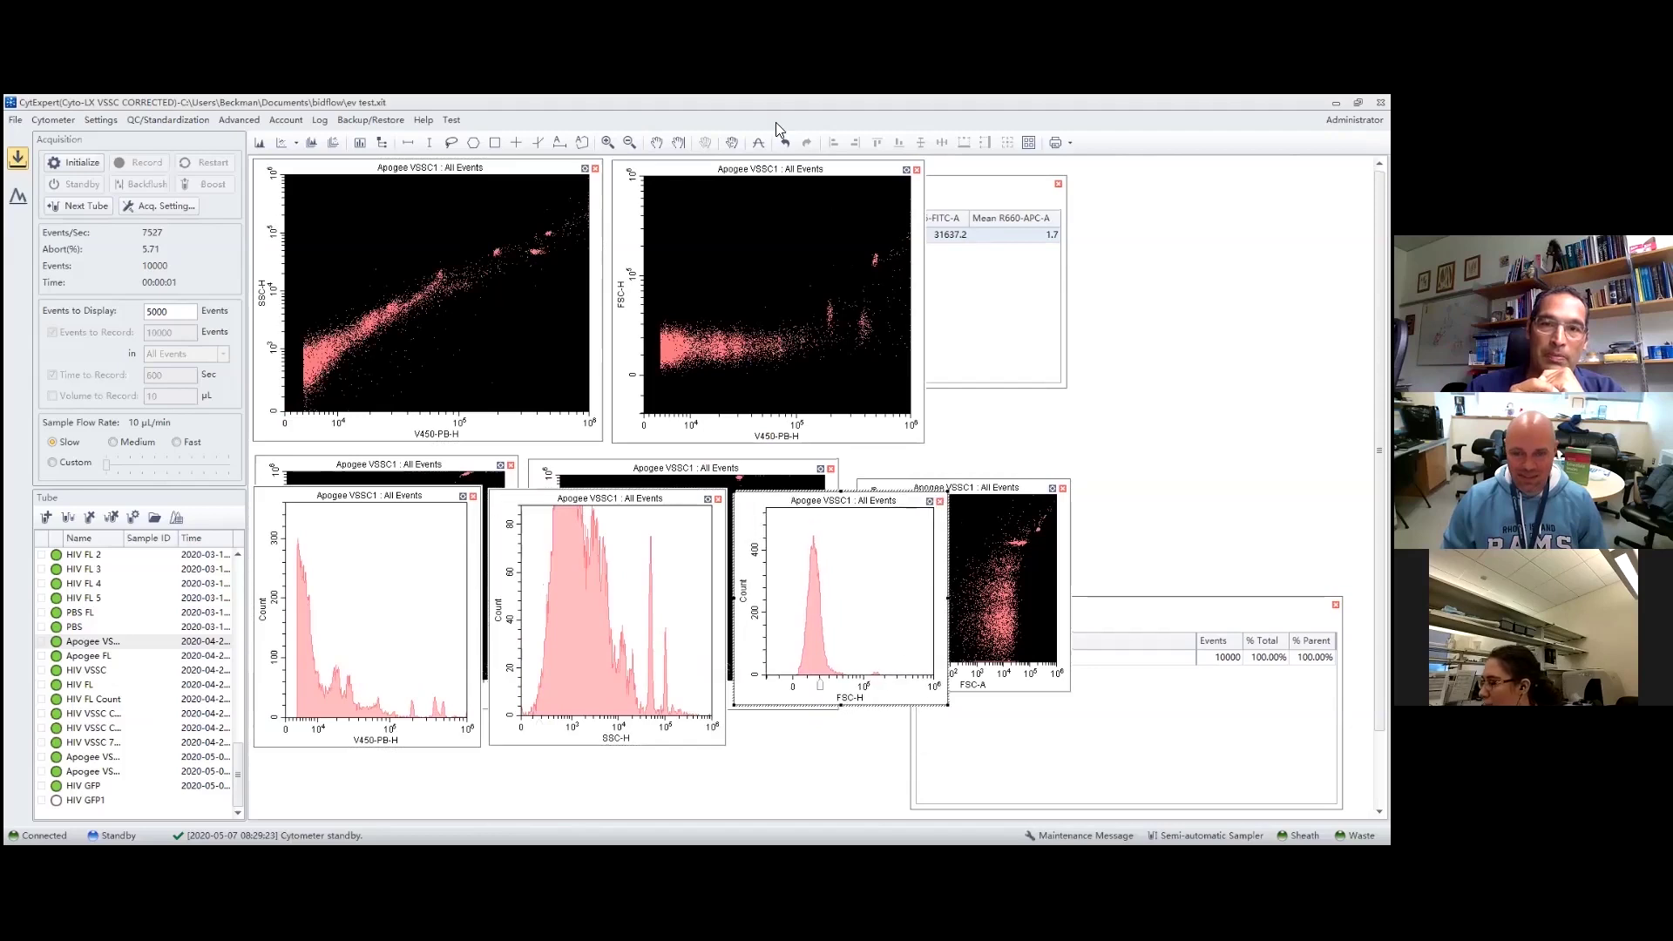
- Try zooming the FSC-H histogram in on its small high-intensity peak, and undo the zoom
{"action": "left_click", "coordinate": [607, 142]}
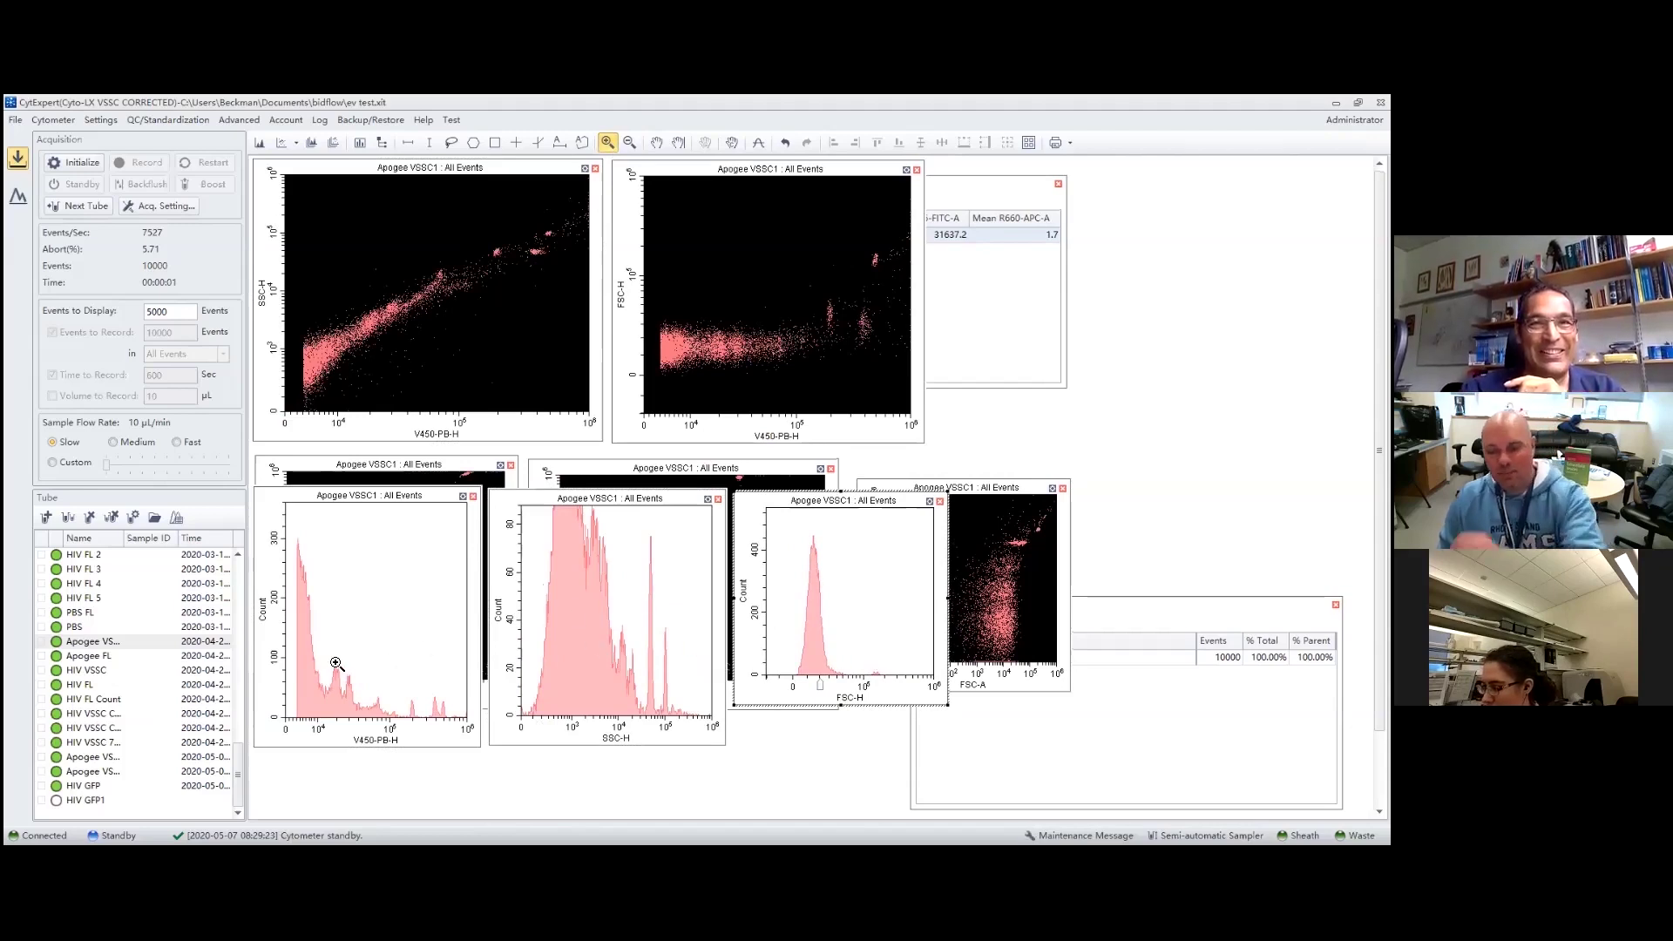
{"action": "left_click_drag", "start_coordinate": [874, 669], "coordinate": [893, 668]}
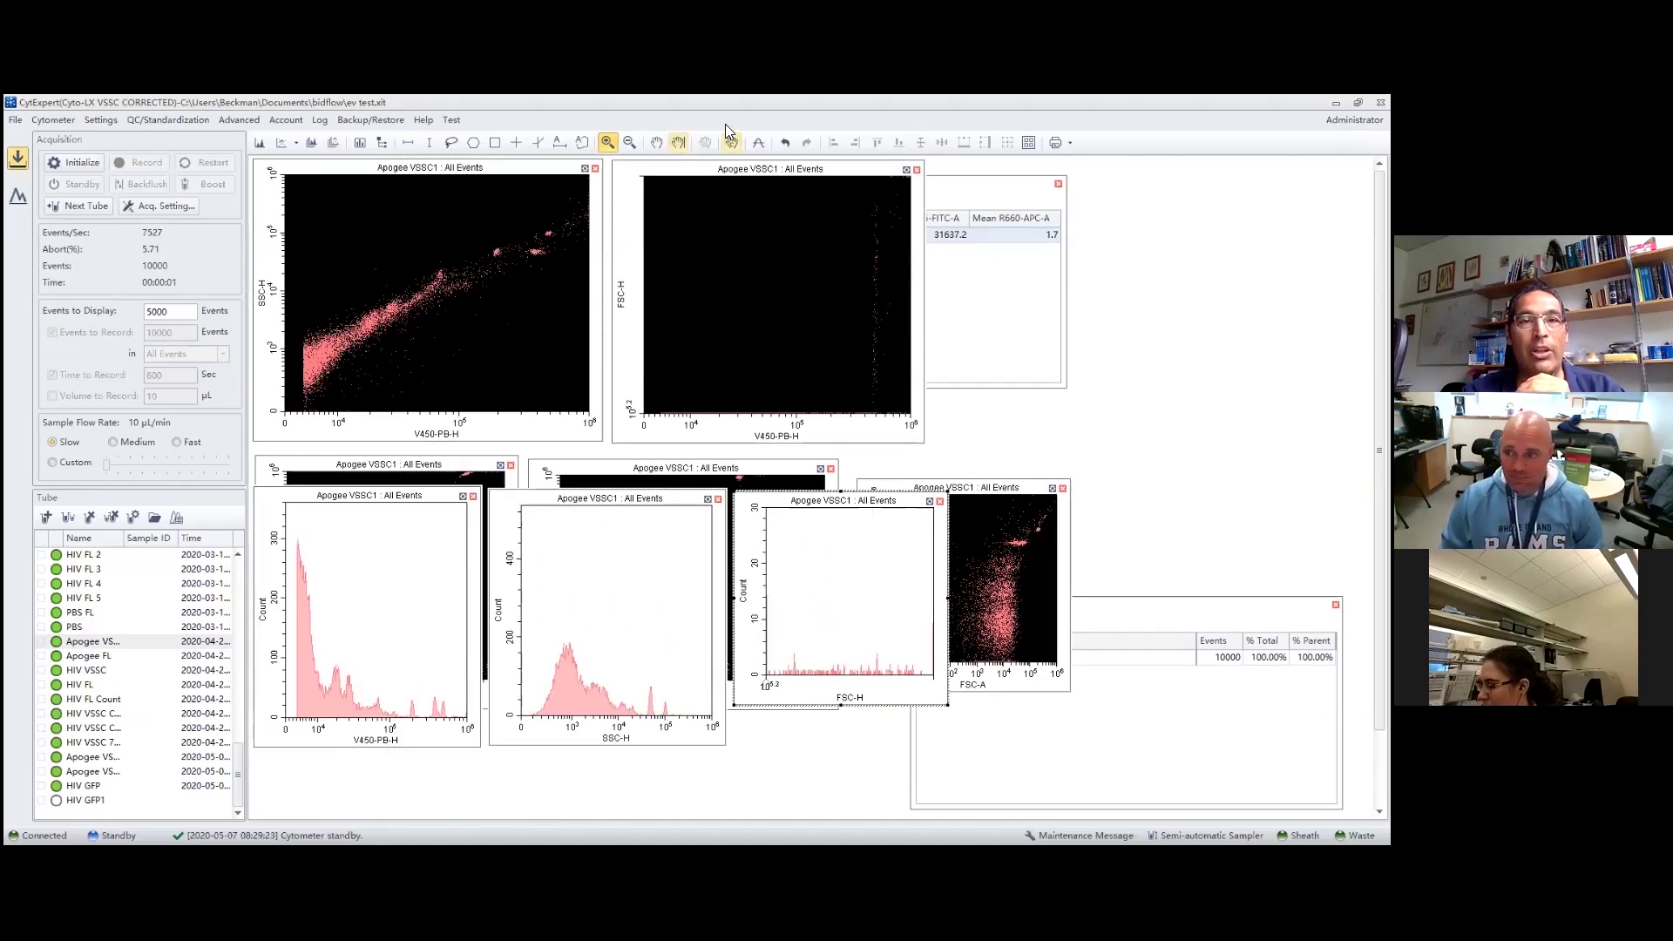
{"action": "key", "text": "Escape"}
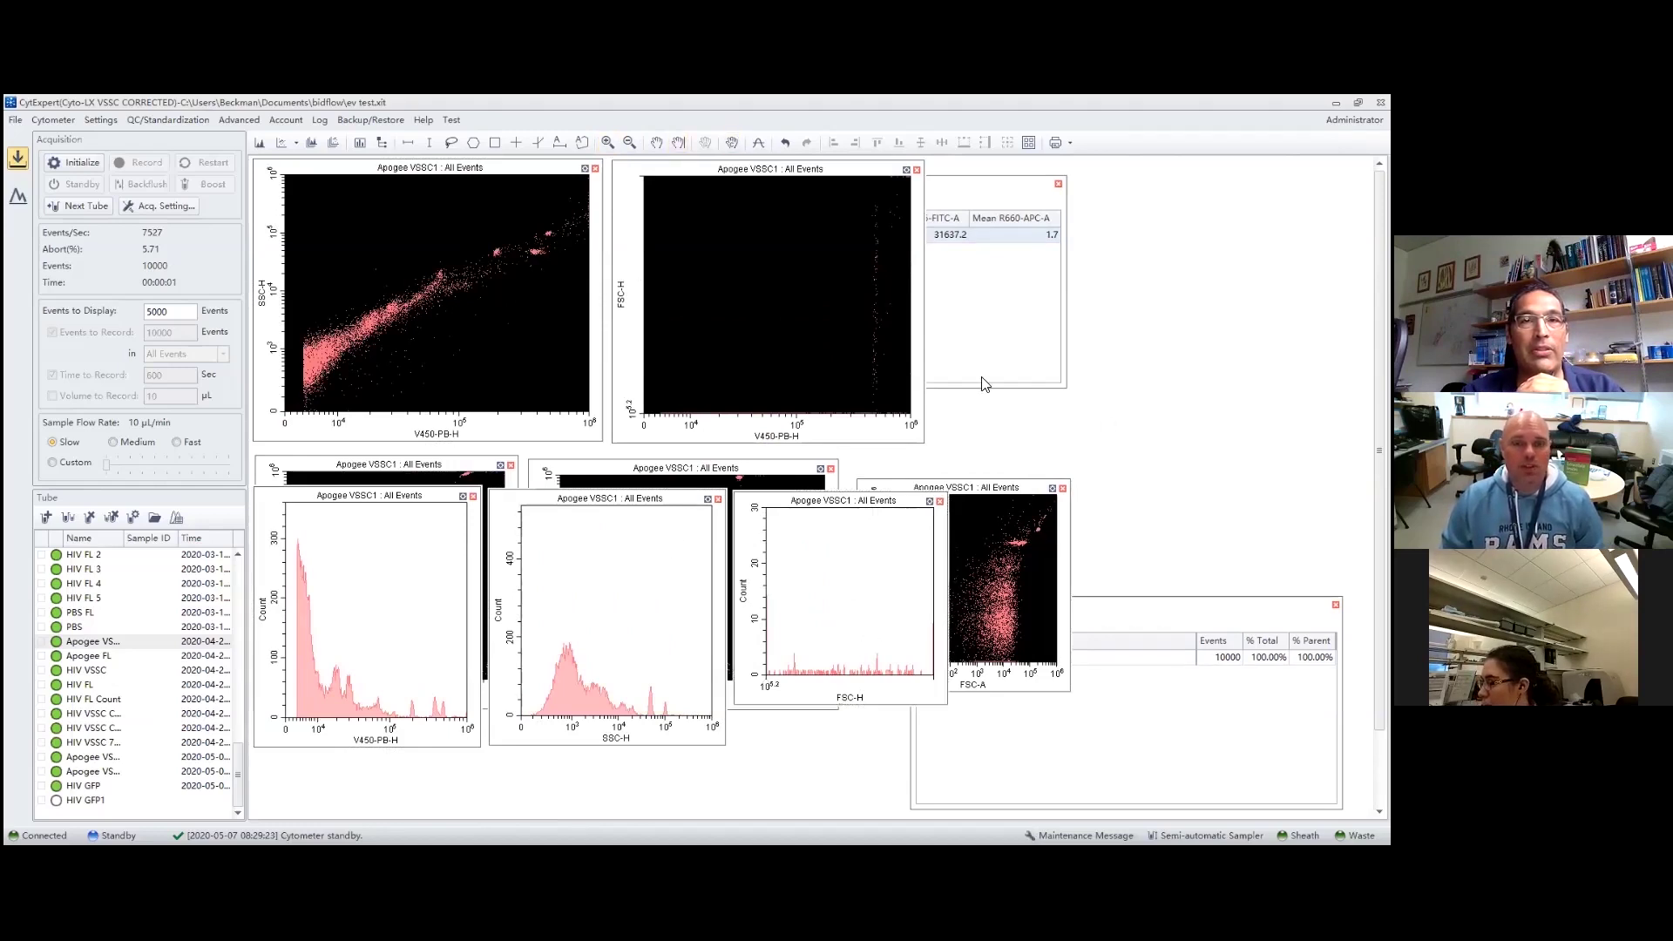
{"action": "key", "text": "ctrl+z"}
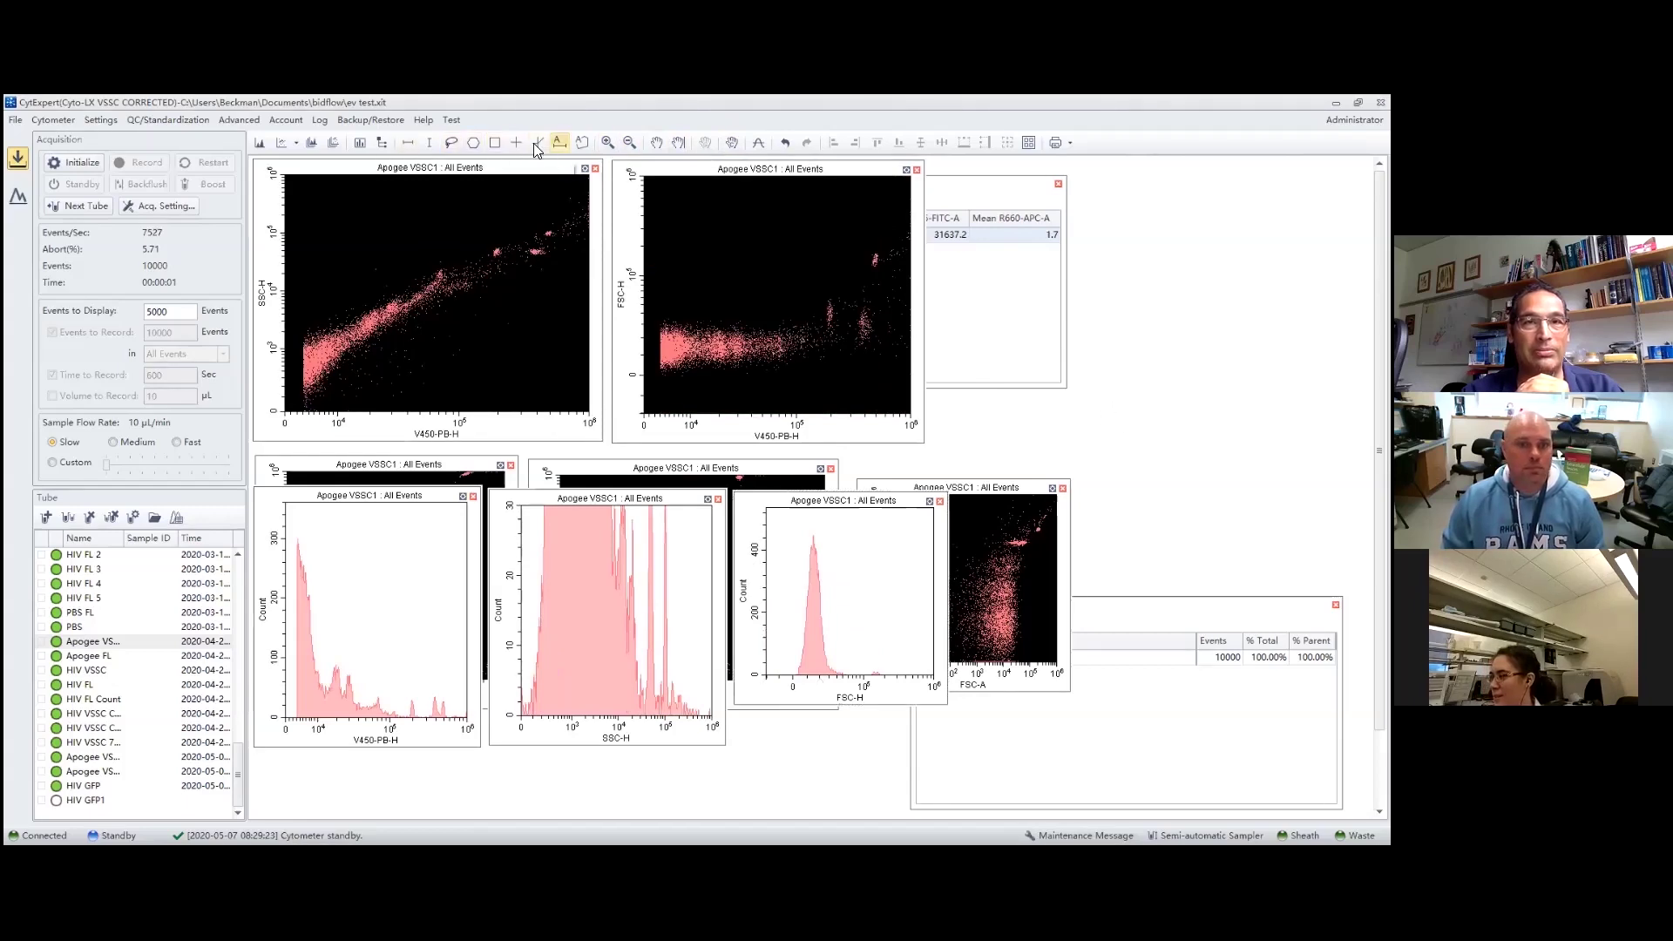
- Draw range gates around the small high-intensity peak of the FSC-H histogram and the two highest-intensity peaks of the V450-PB-H histogram
{"action": "left_click", "coordinate": [407, 142]}
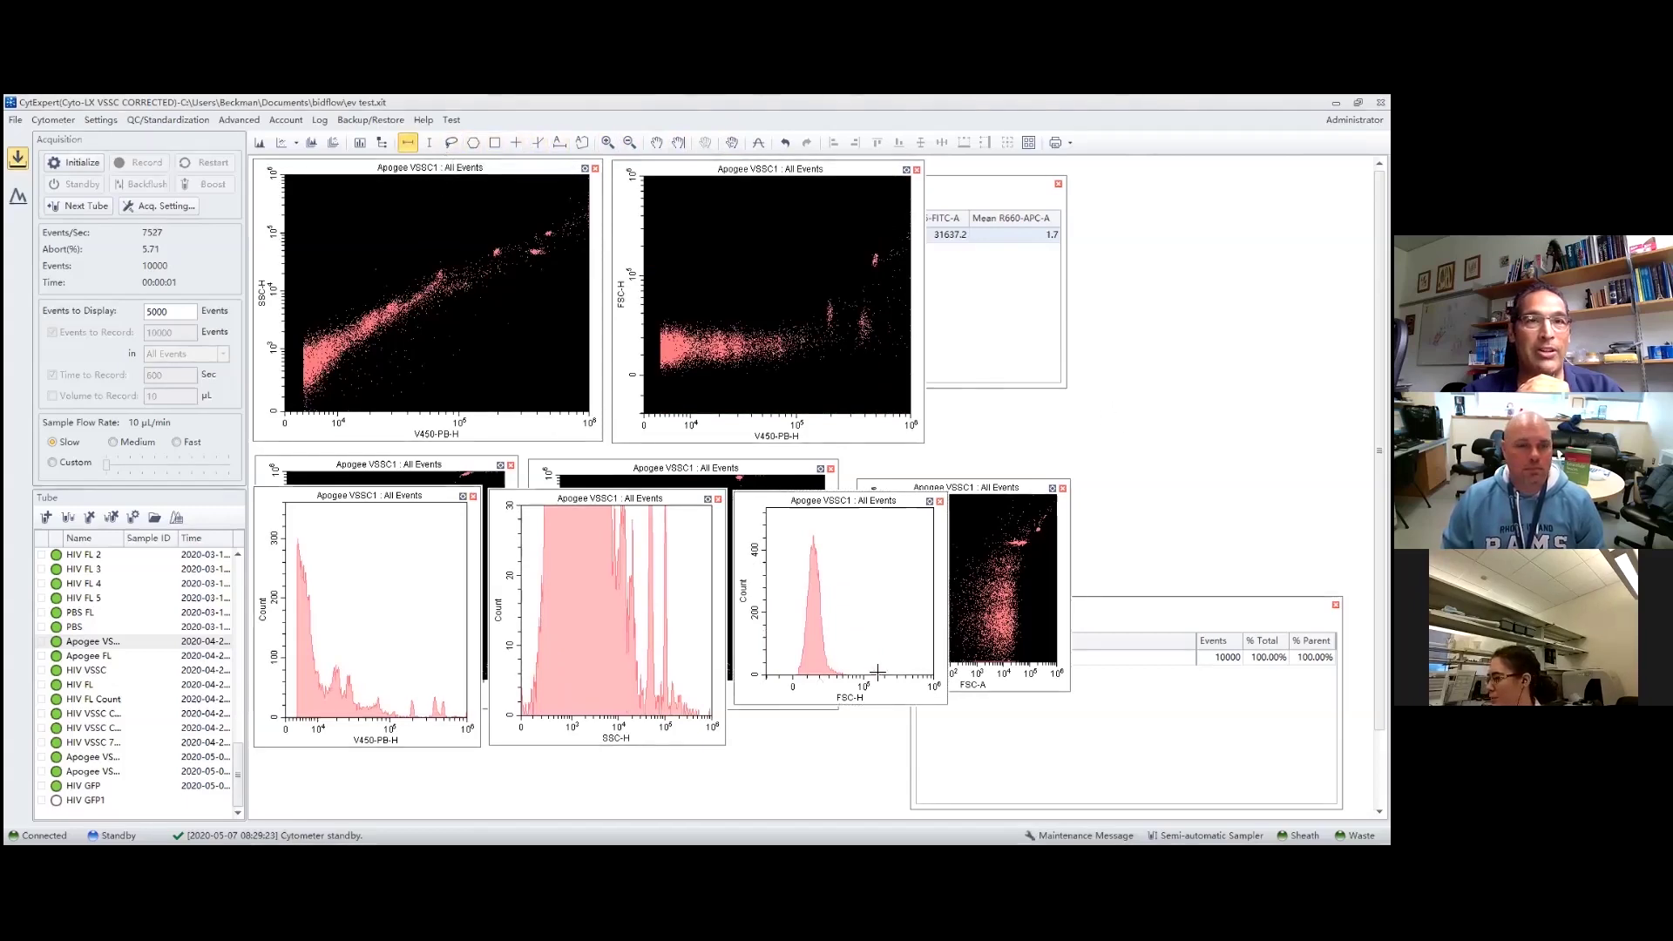
{"action": "left_click_drag", "start_coordinate": [861, 654], "coordinate": [881, 652]}
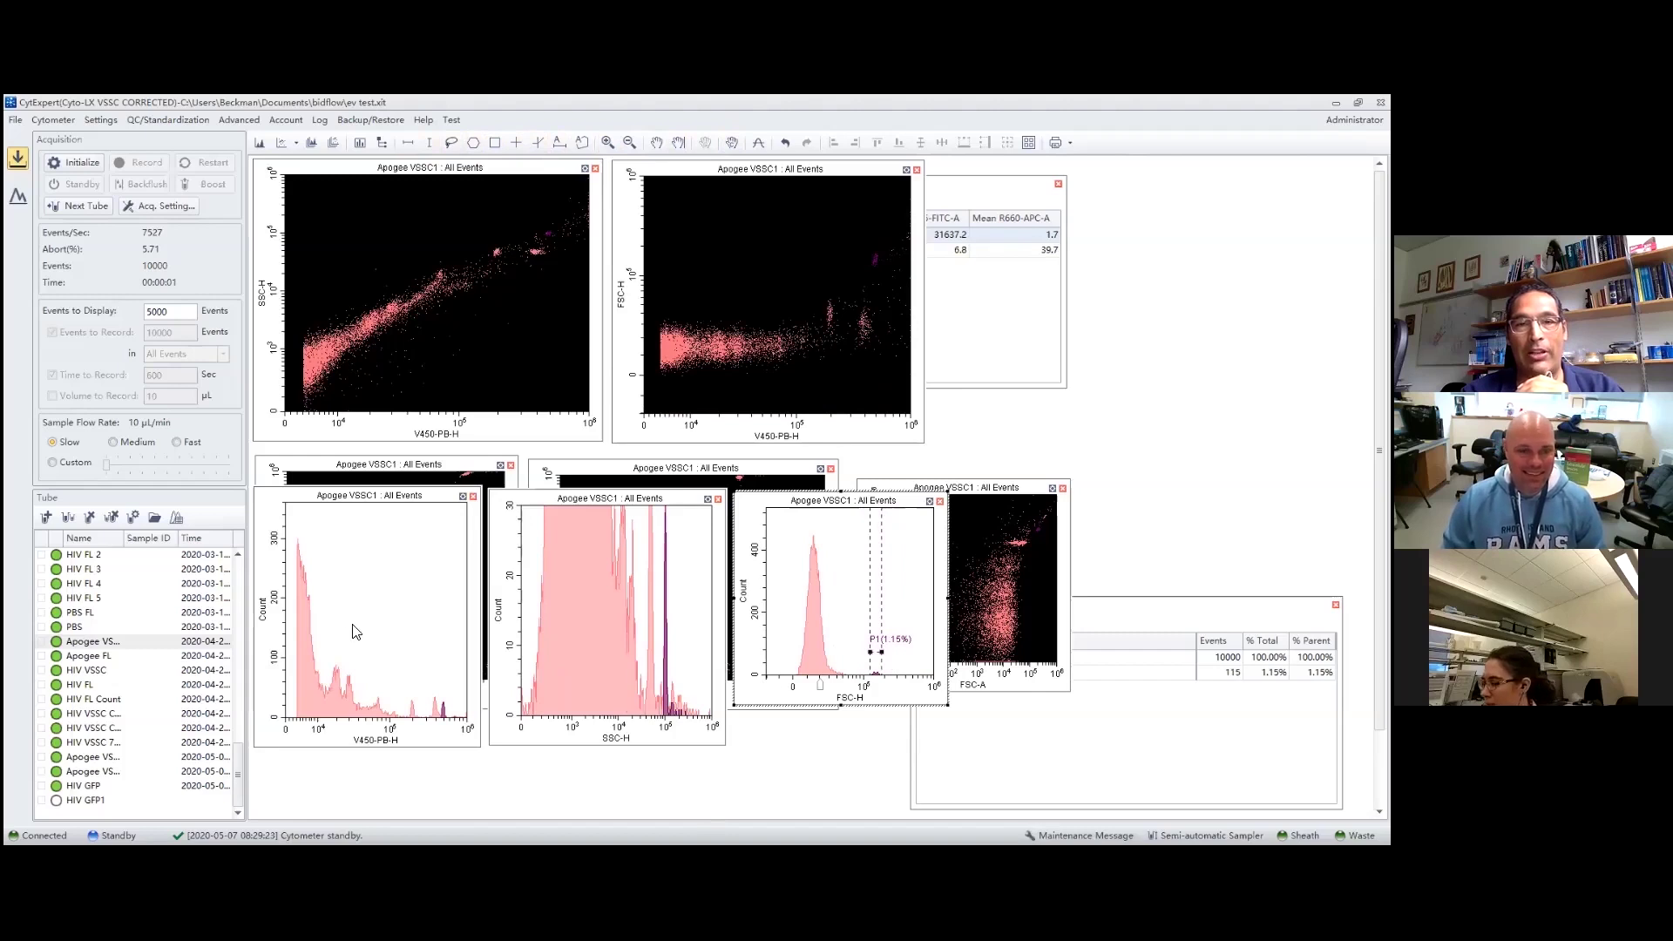
{"action": "left_click", "coordinate": [408, 143]}
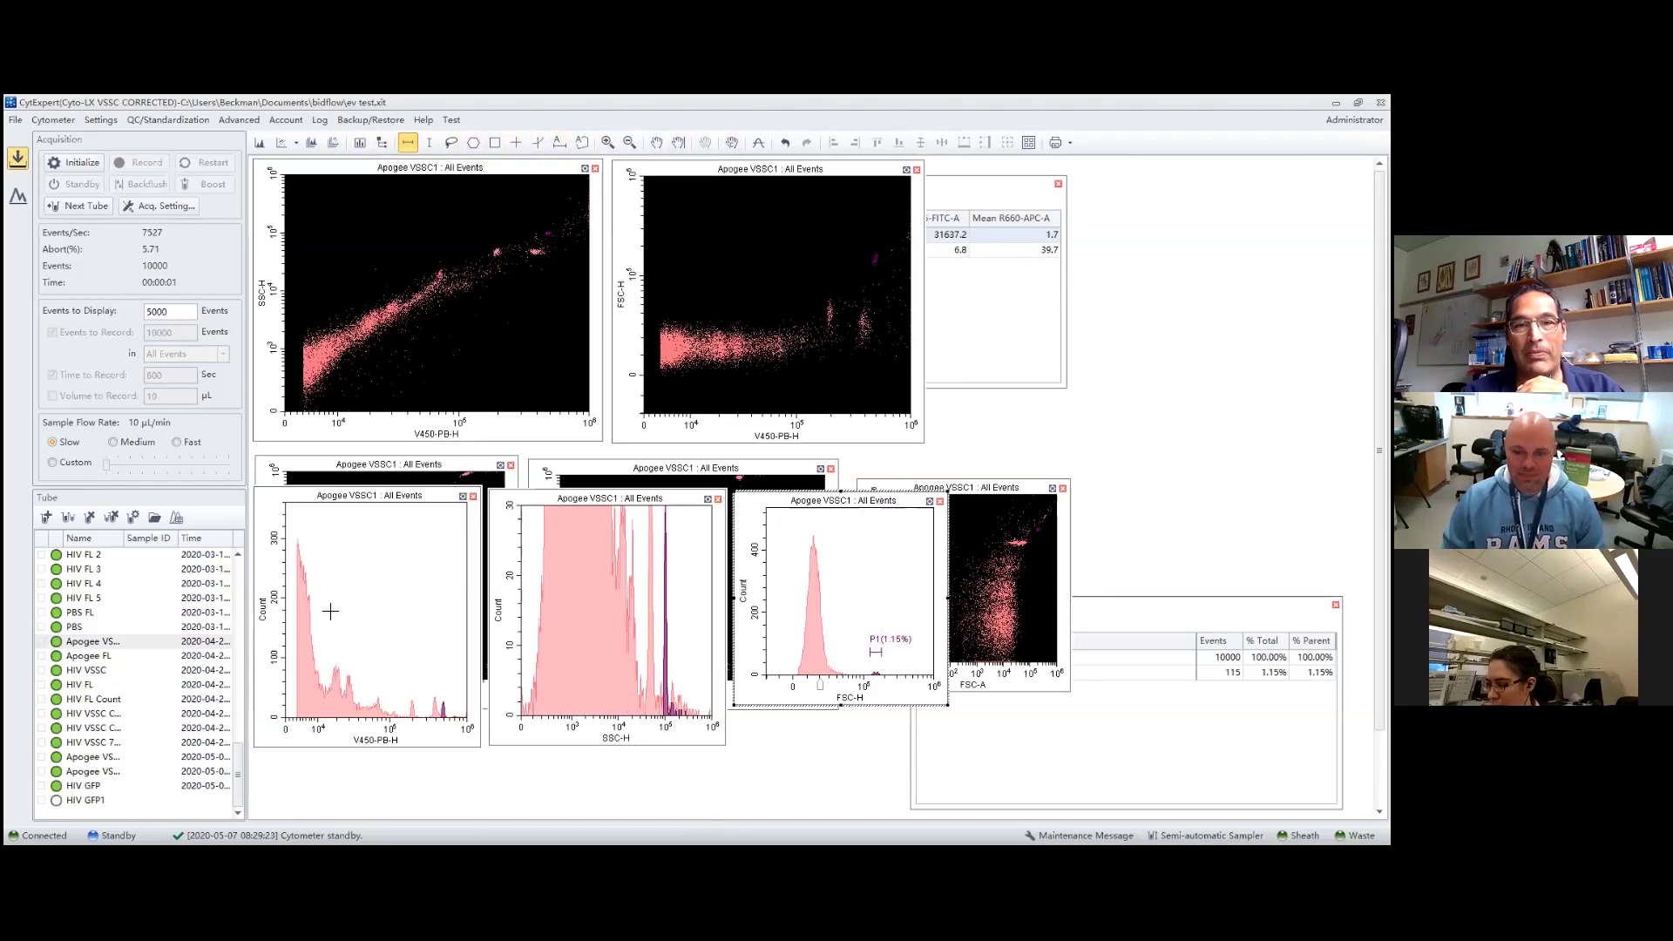
{"action": "left_click_drag", "start_coordinate": [430, 700], "coordinate": [442, 697]}
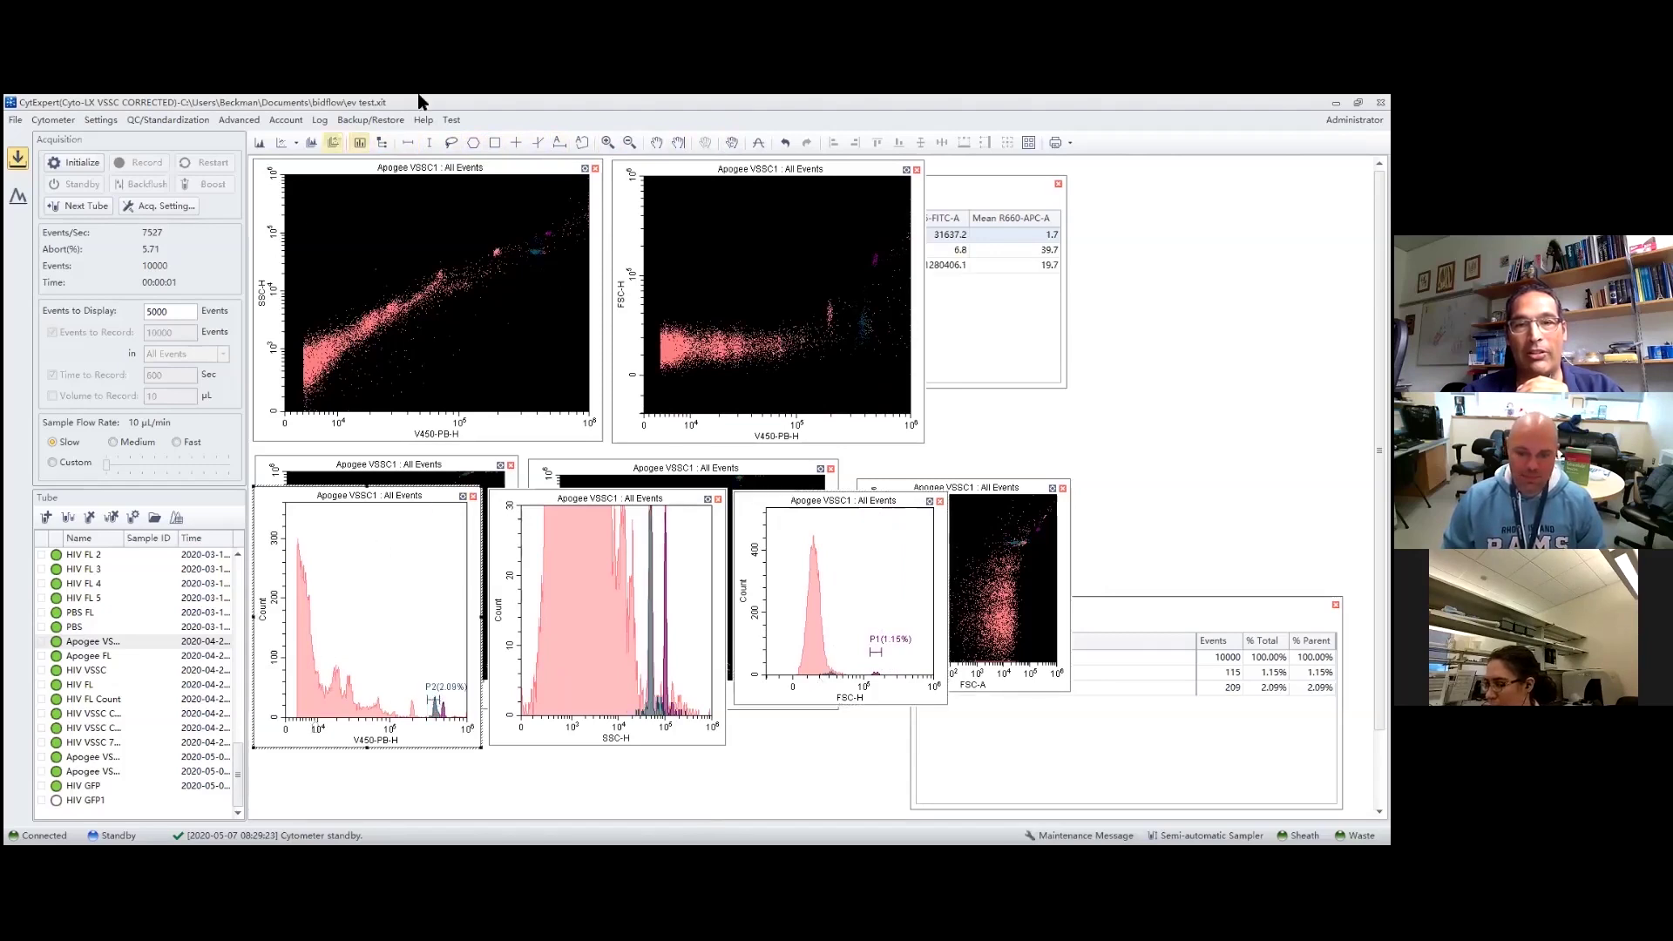
{"action": "left_click", "coordinate": [409, 144]}
{"action": "left_click_drag", "start_coordinate": [411, 702], "coordinate": [427, 703]}
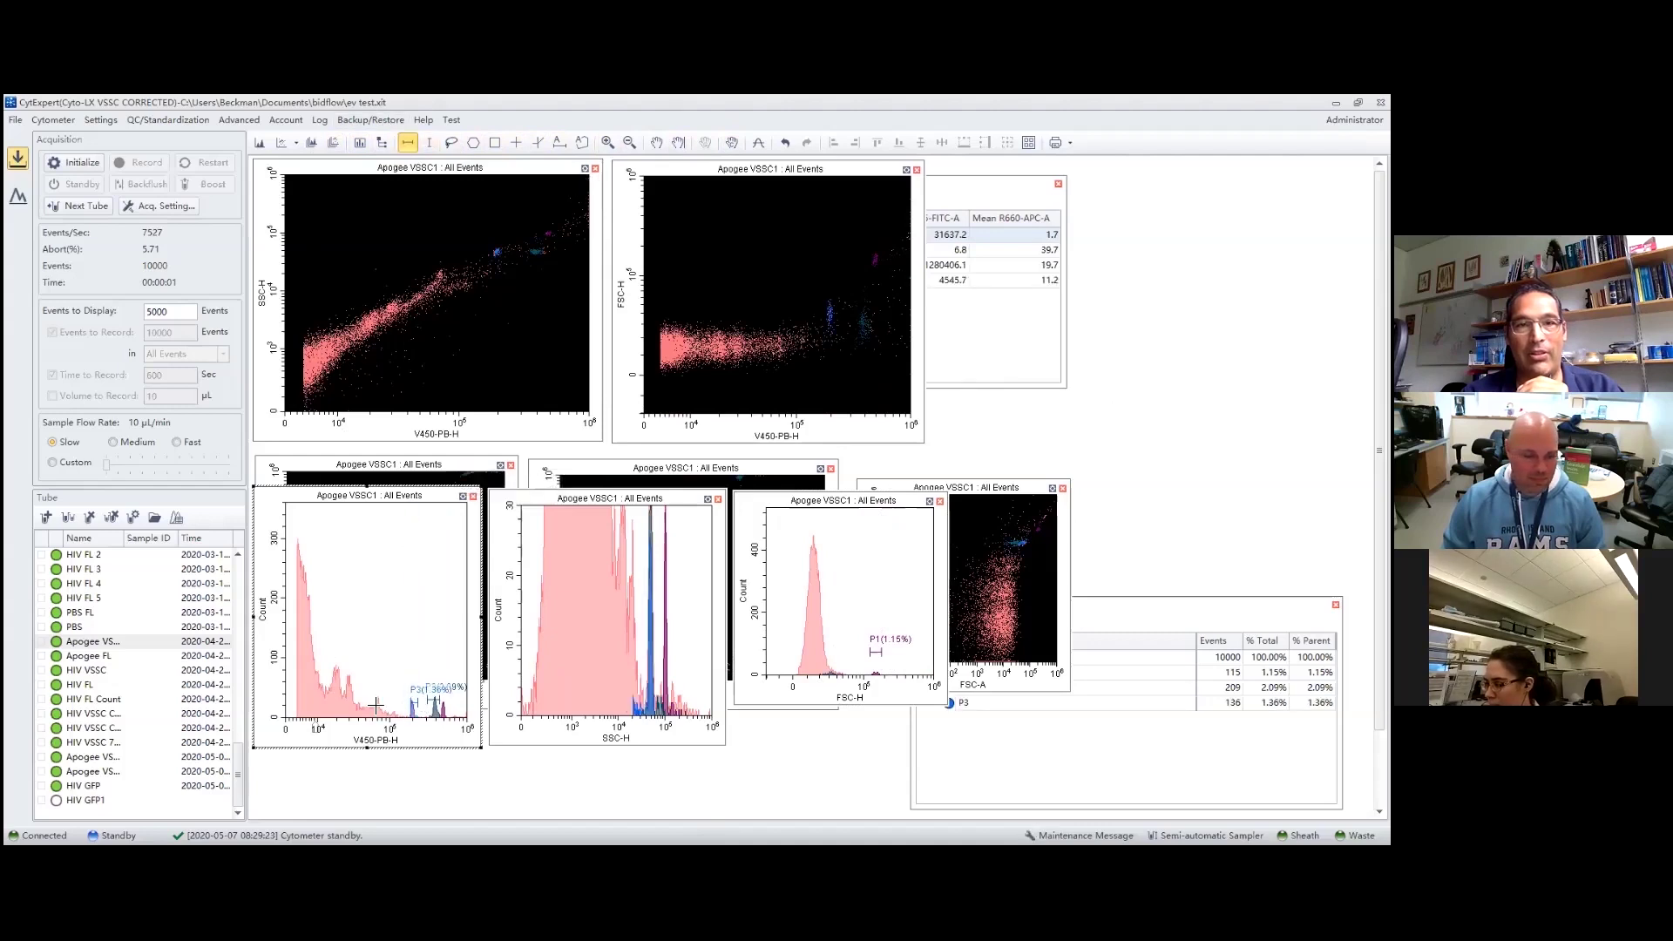
- Draw range gates around the two large lower-intensity bead peaks of the V450-PB-H histogram
{"action": "left_click_drag", "start_coordinate": [342, 686], "coordinate": [357, 686]}
{"action": "left_click", "coordinate": [407, 142]}
{"action": "left_click_drag", "start_coordinate": [326, 674], "coordinate": [340, 673]}
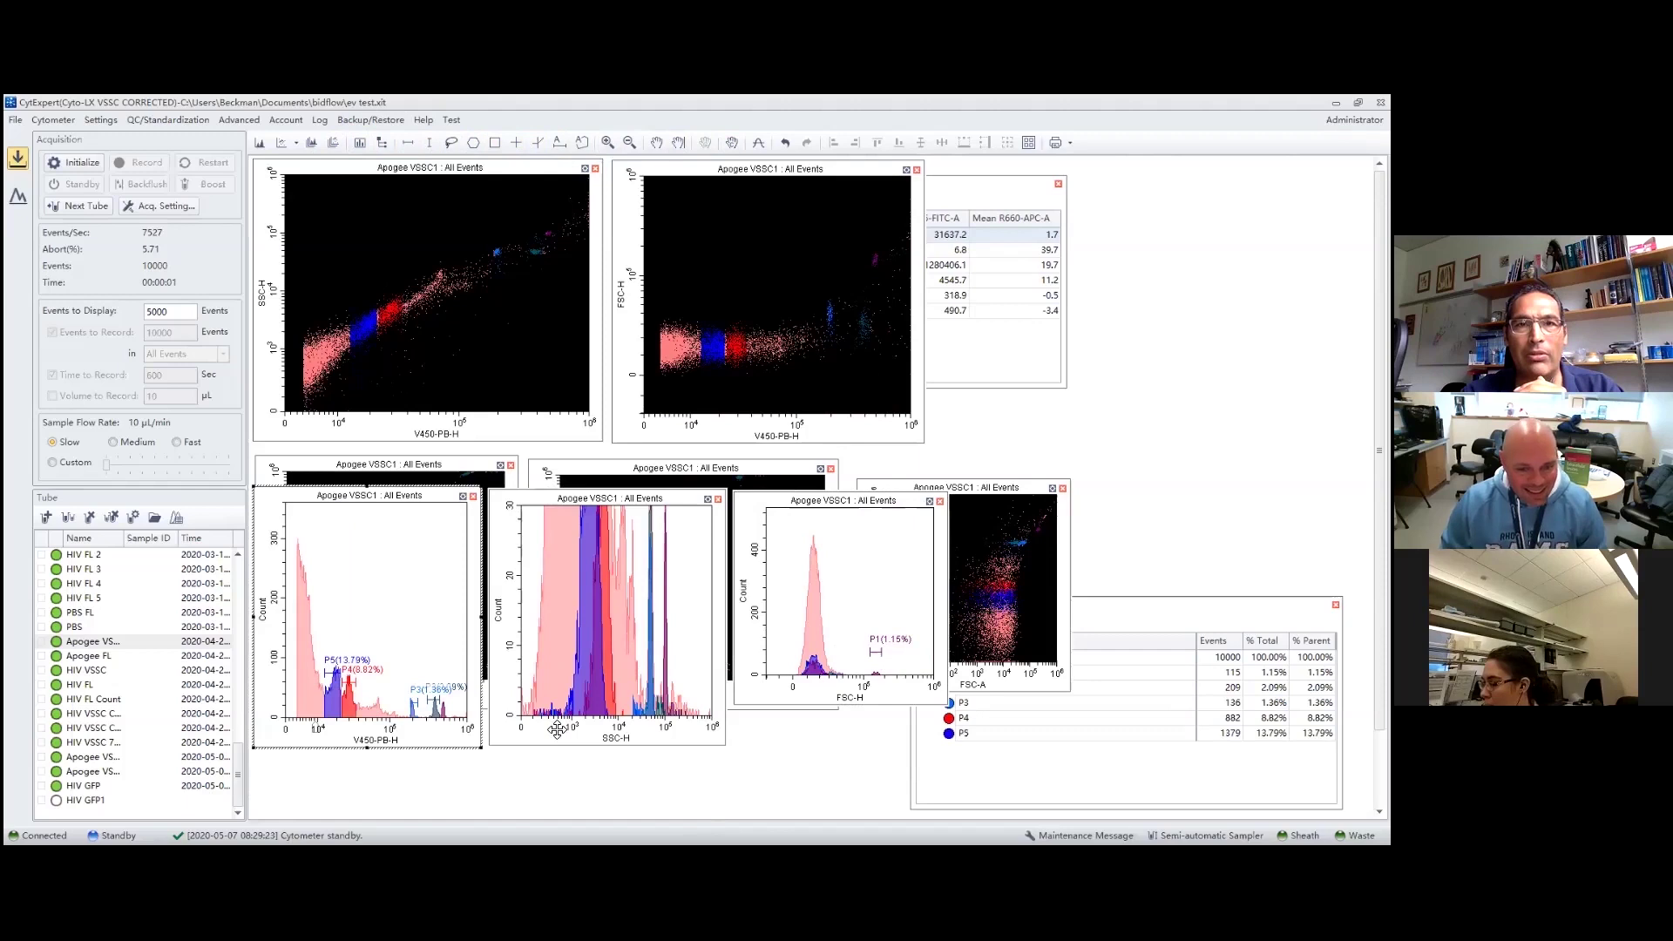
- Try a logarithmic count axis and a linear X axis on the SSC-H histogram
{"action": "left_click", "coordinate": [673, 739]}
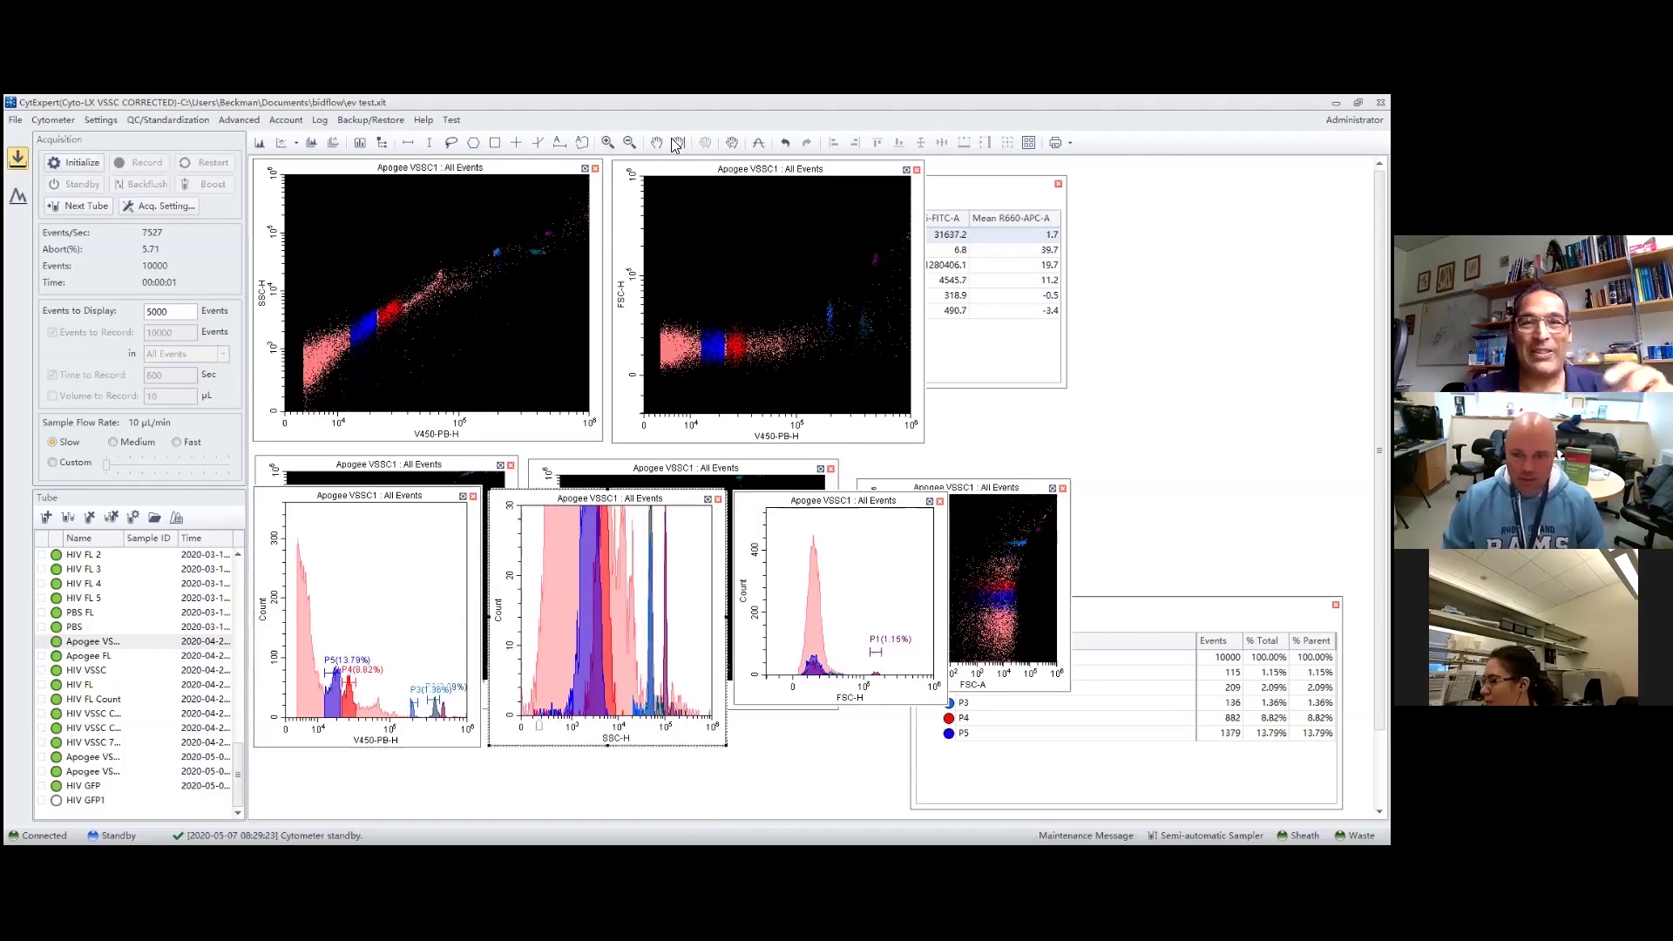
{"action": "left_click", "coordinate": [676, 143]}
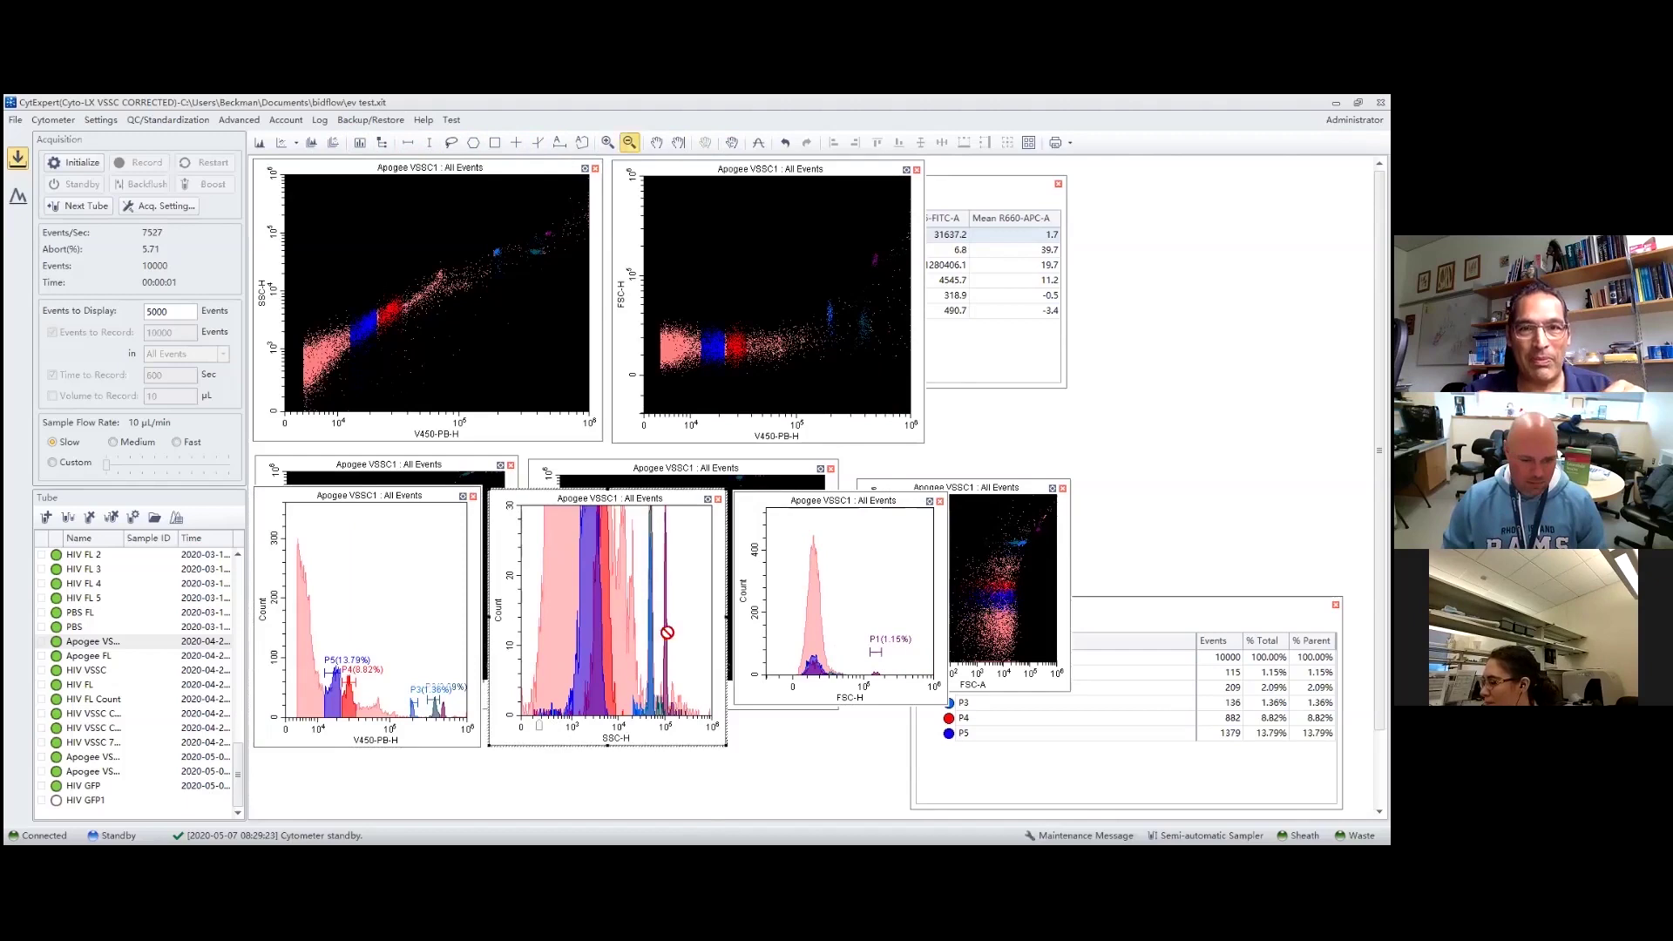
{"action": "double_click", "coordinate": [534, 733]}
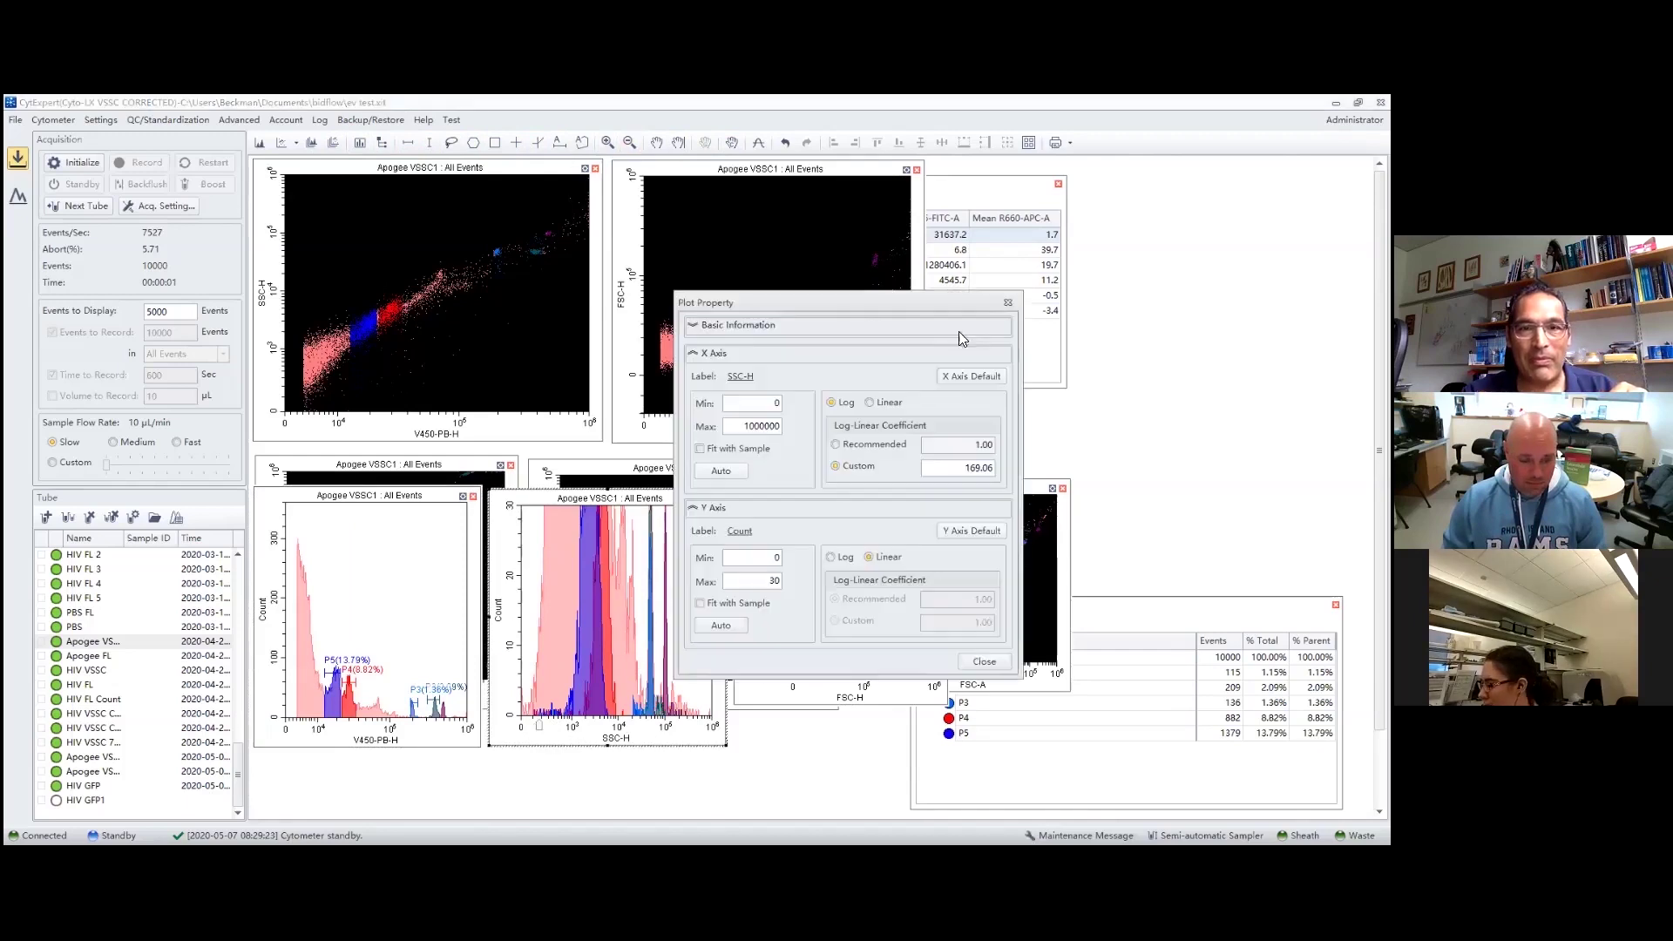
{"action": "left_click", "coordinate": [844, 561]}
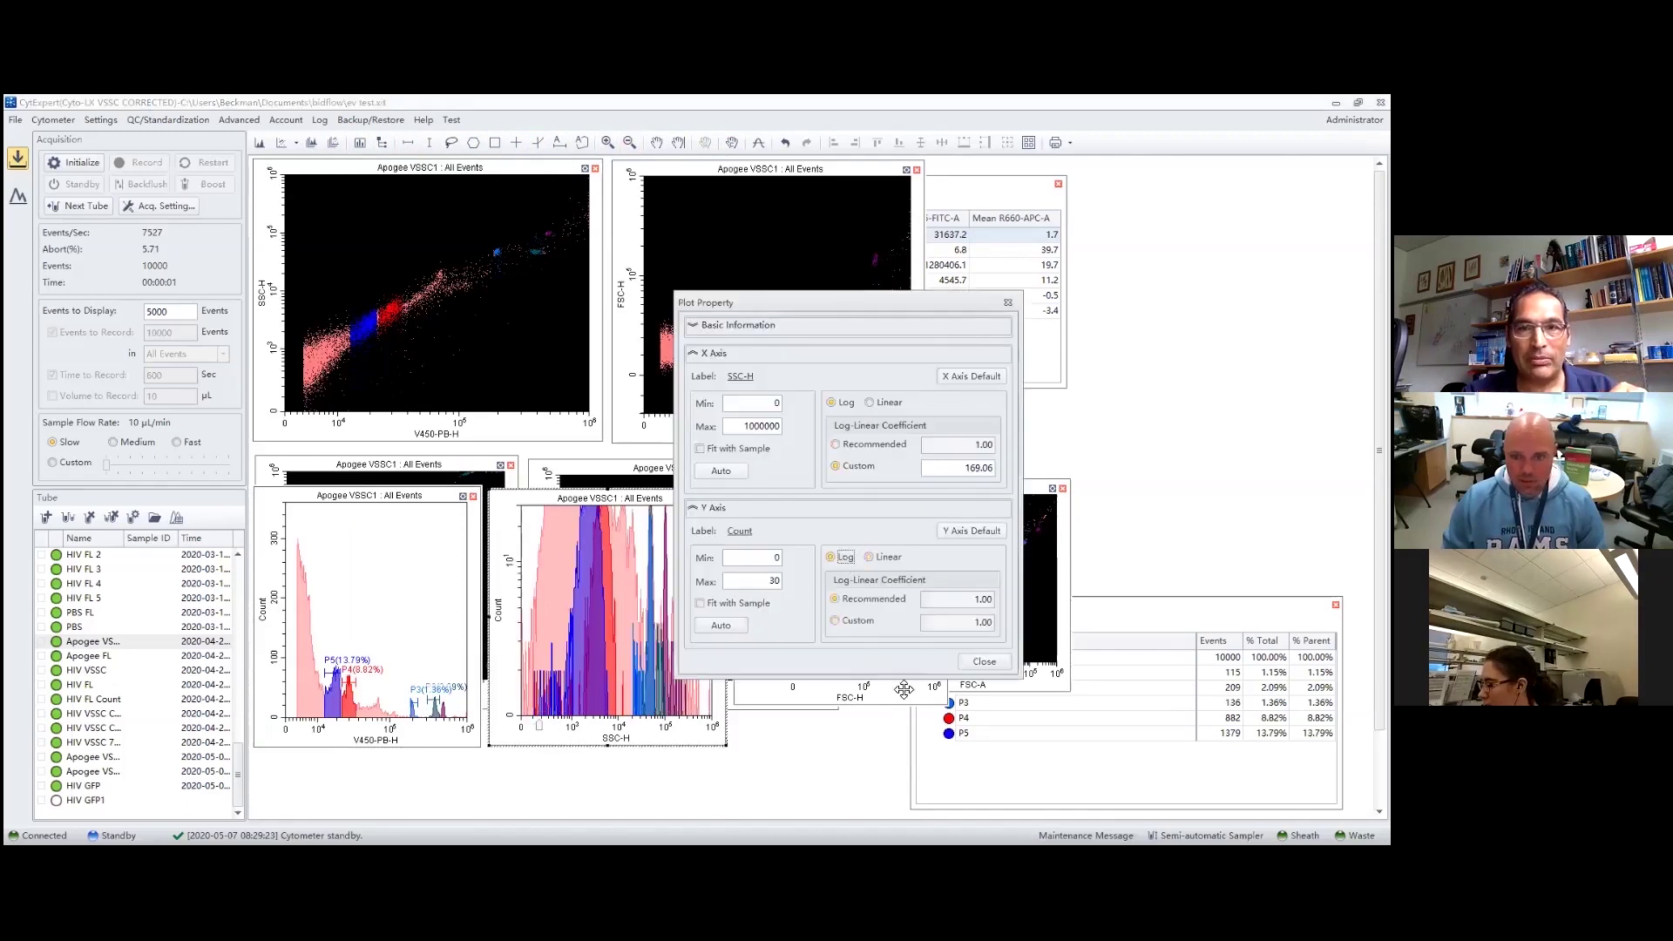
{"action": "left_click", "coordinate": [872, 557]}
{"action": "left_click", "coordinate": [870, 403]}
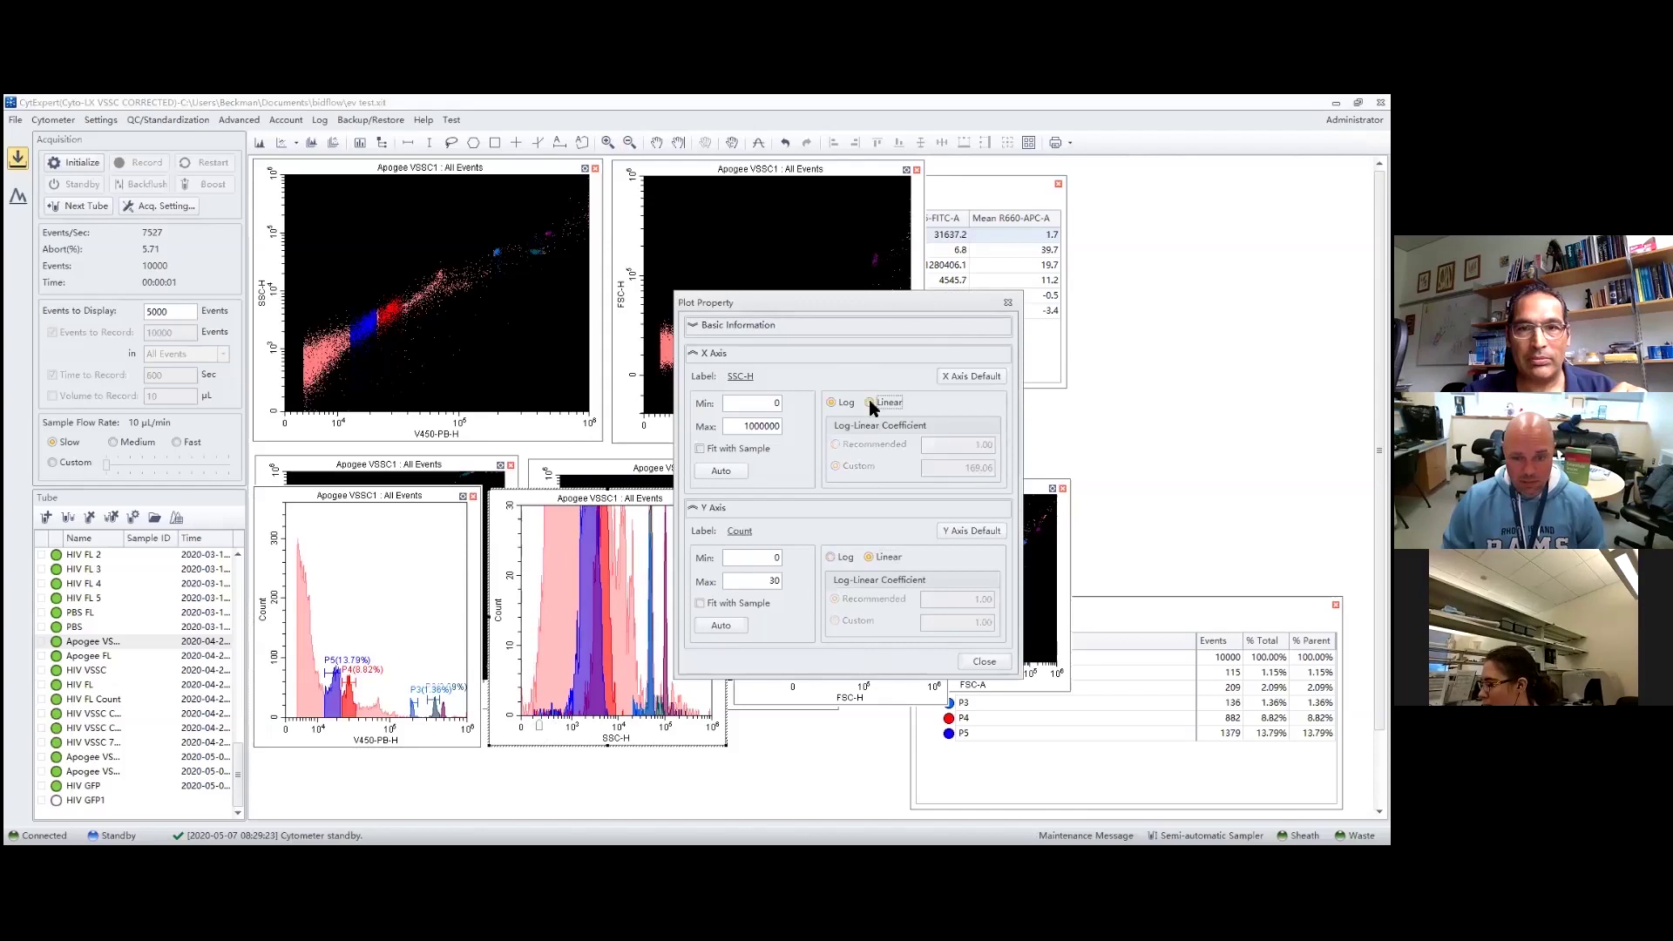
{"action": "left_click", "coordinate": [983, 663]}
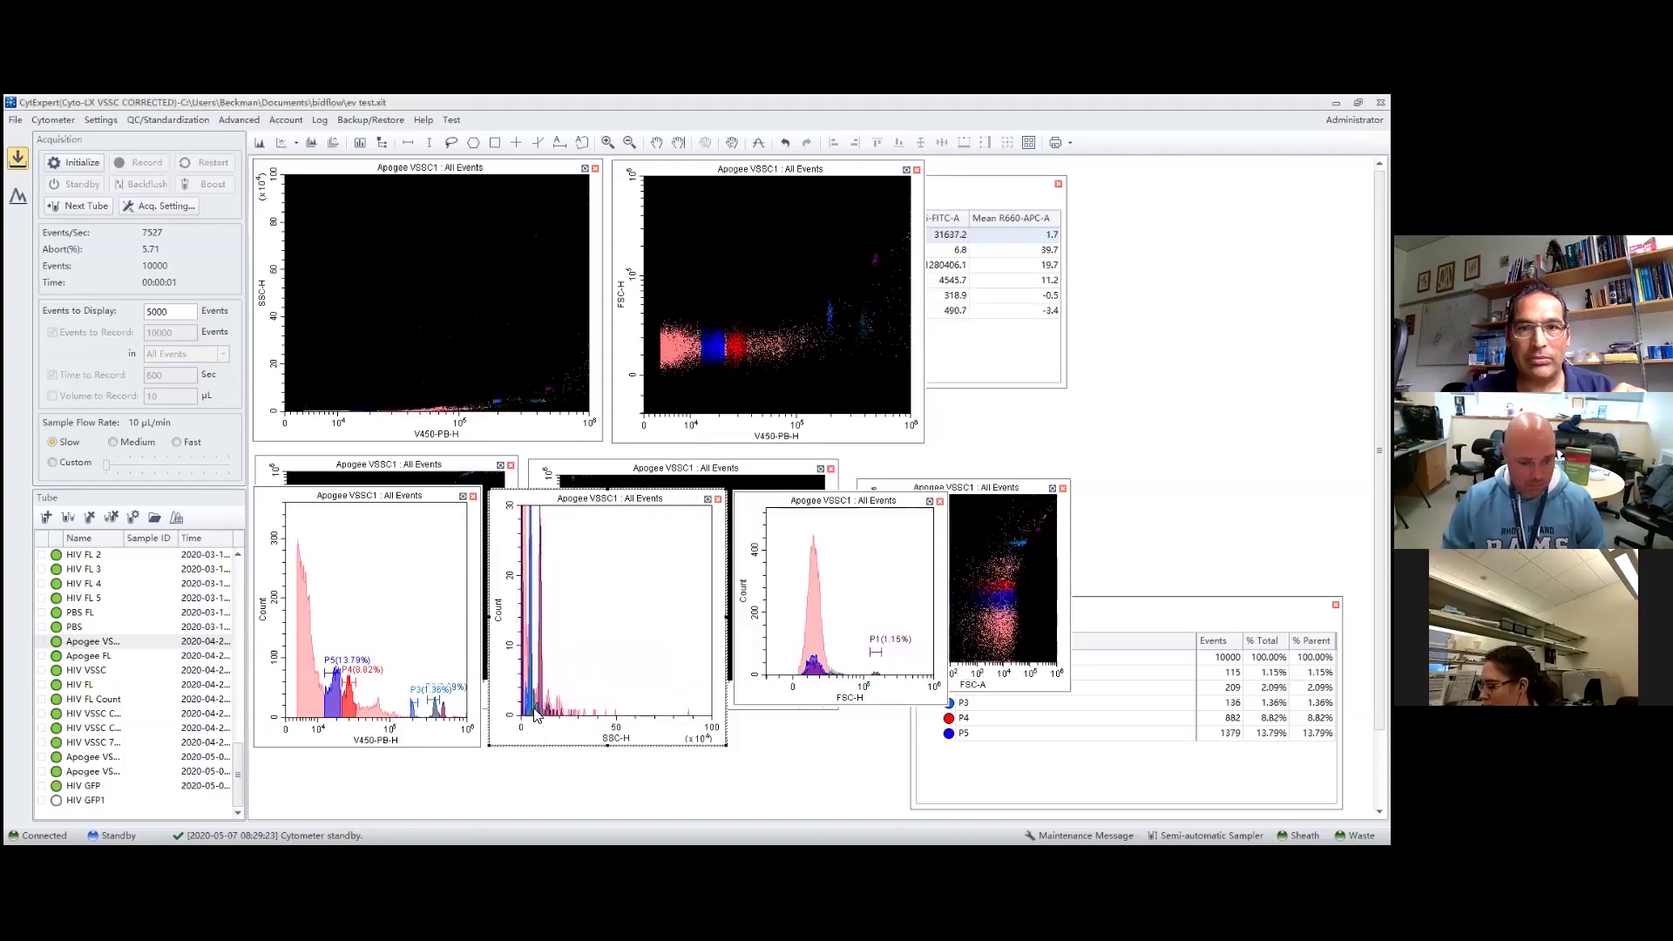
- Return the SSC-H histogram's X axis to logarithmic scale with a minimum of 100, and fit its count axis to the sample
{"action": "double_click", "coordinate": [708, 688]}
{"action": "left_click", "coordinate": [835, 557]}
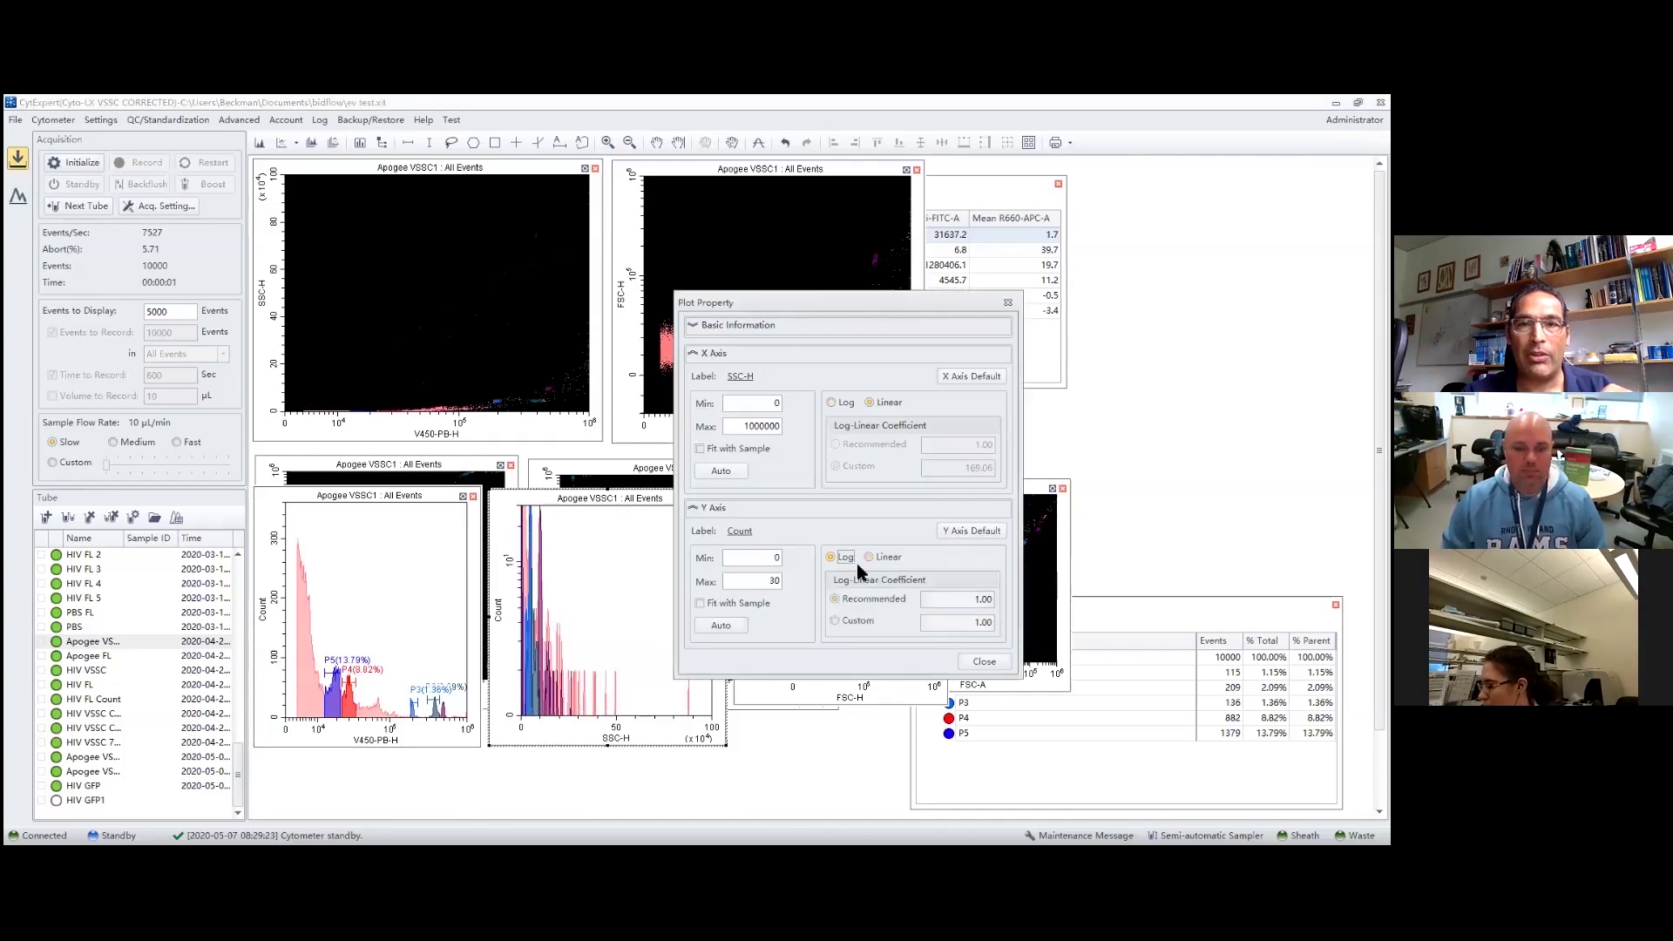
{"action": "left_click", "coordinate": [870, 557]}
{"action": "left_click", "coordinate": [839, 403]}
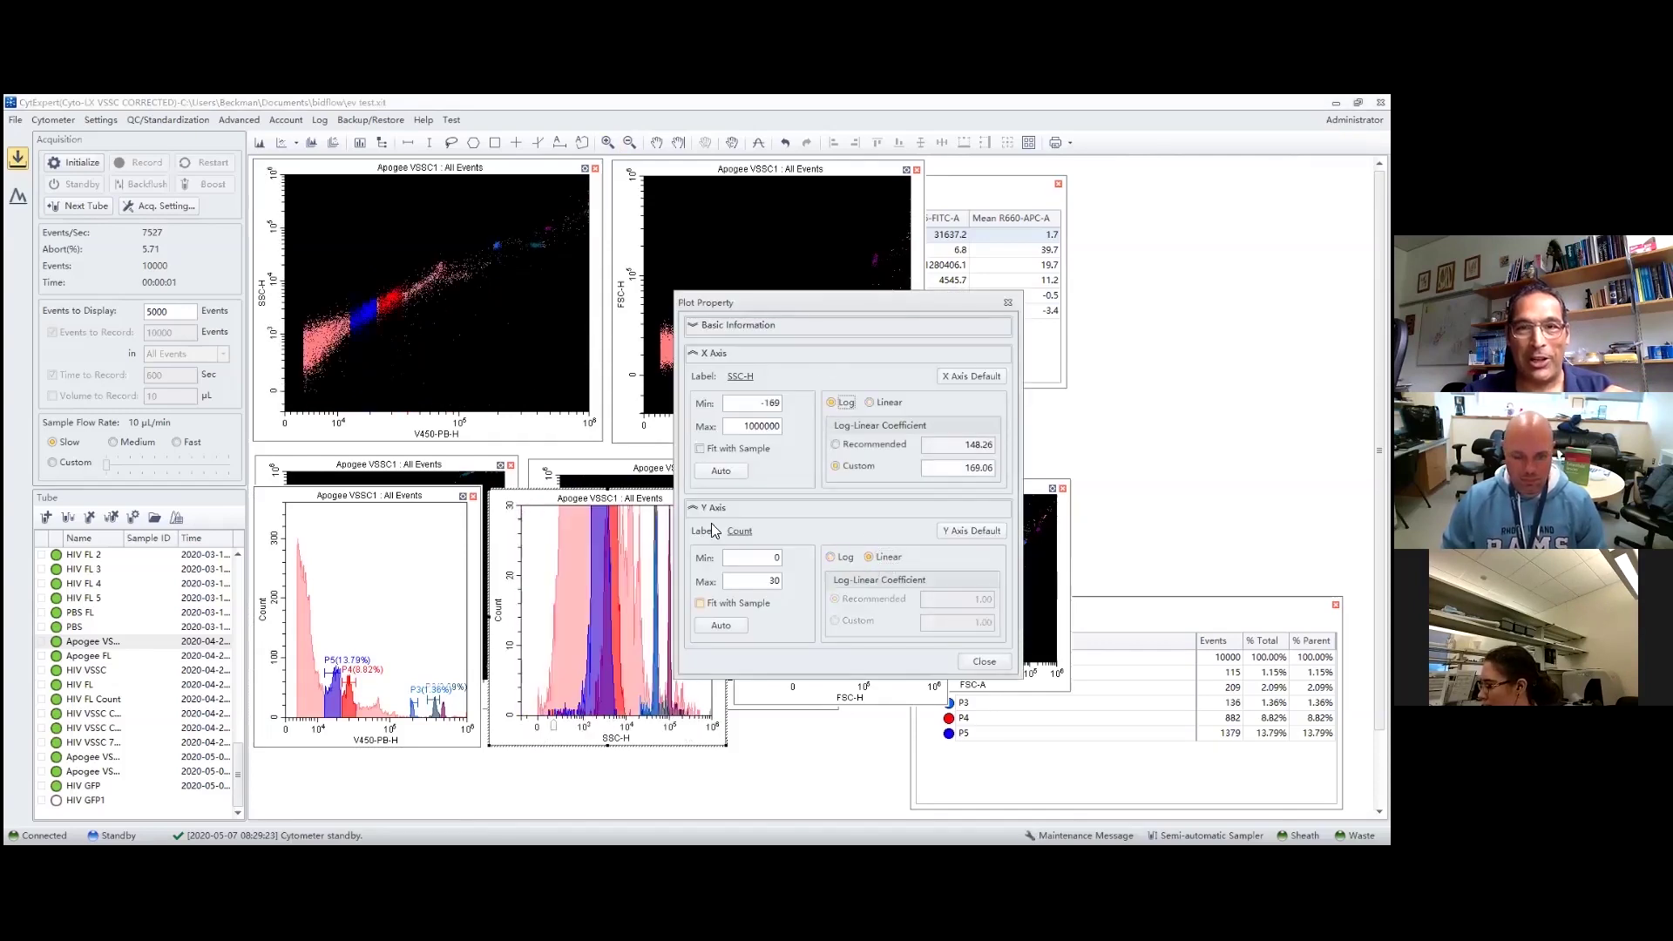
{"action": "type", "text": "0"}
{"action": "key", "text": "Return"}
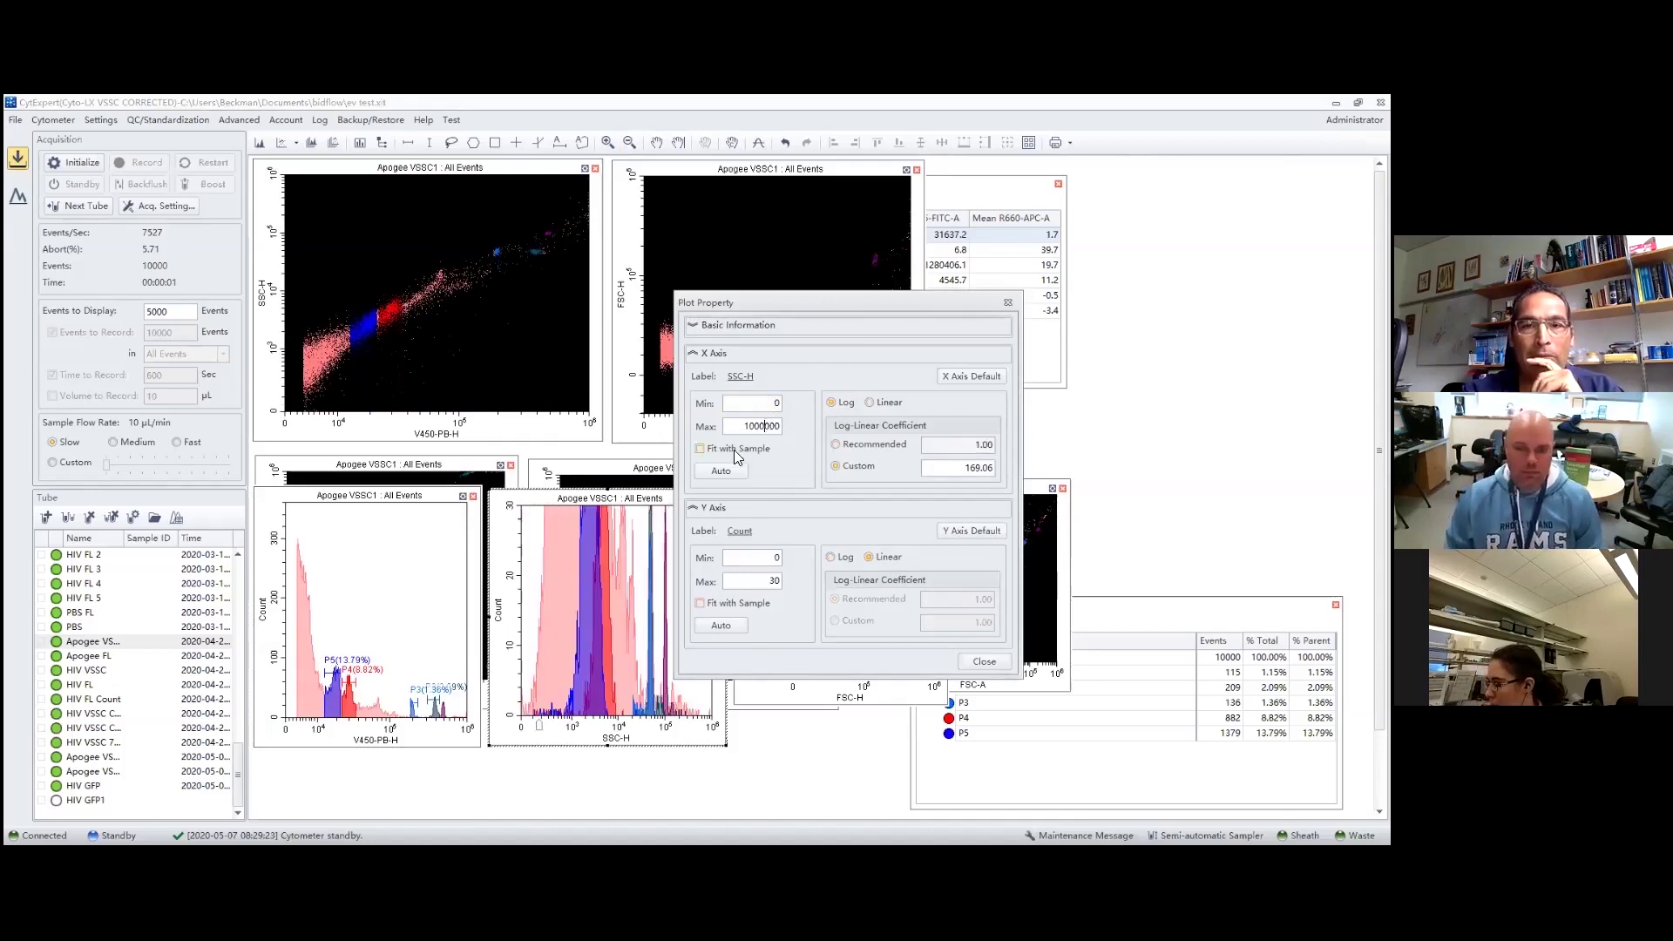
{"action": "left_click", "coordinate": [733, 448]}
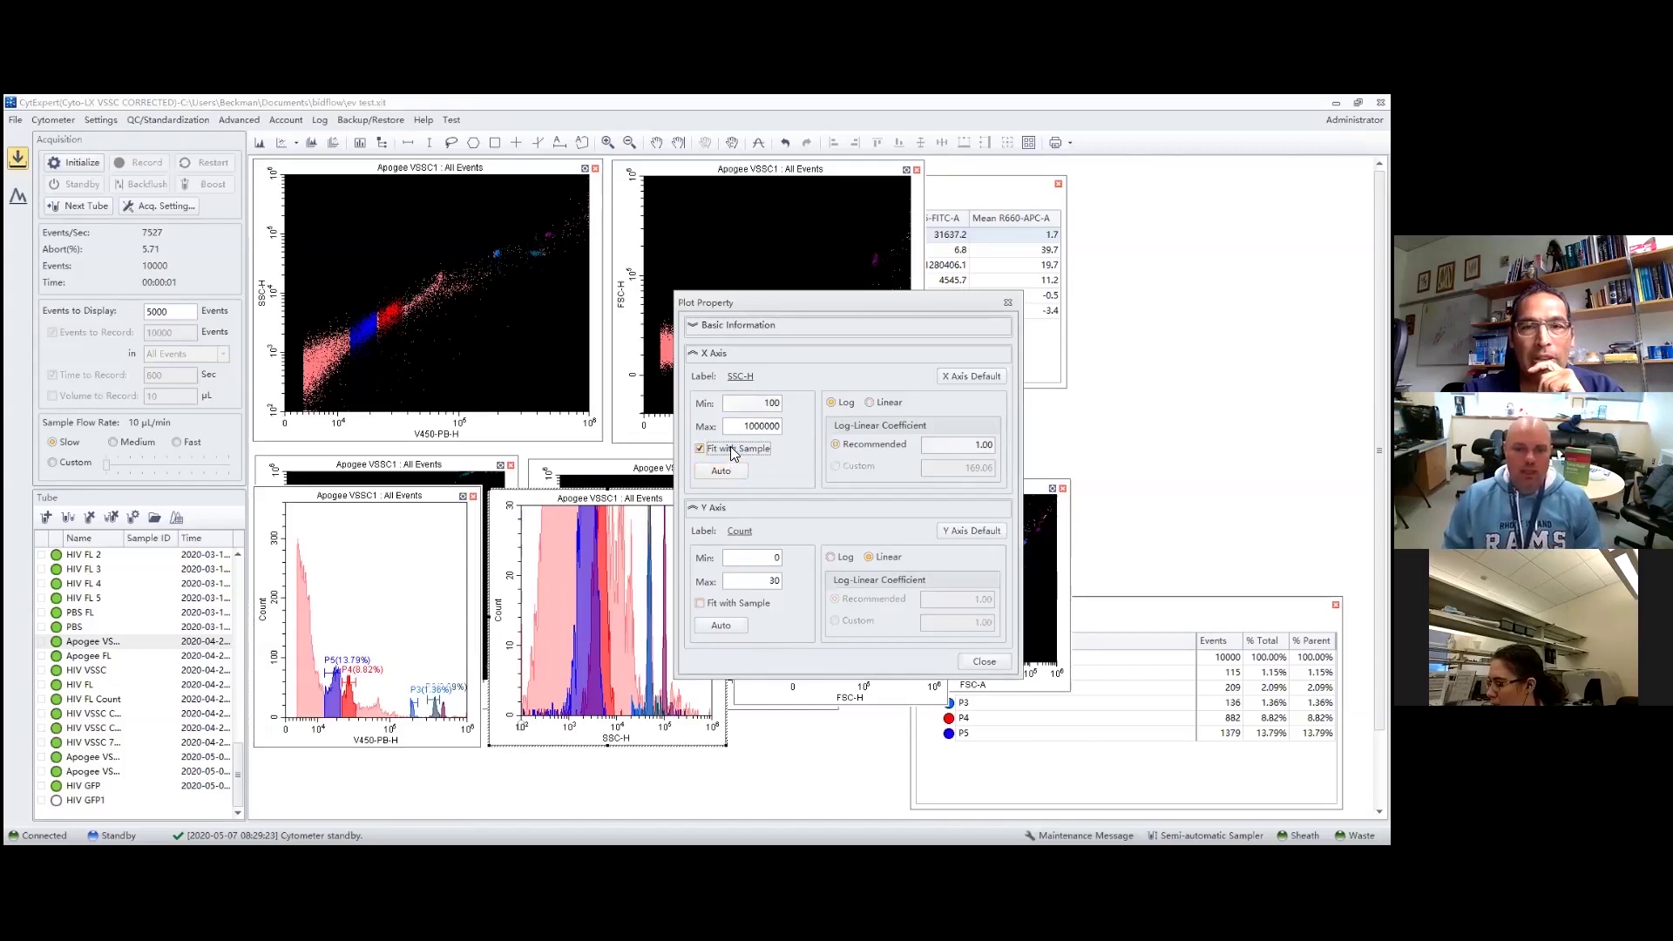
{"action": "left_click", "coordinate": [734, 449]}
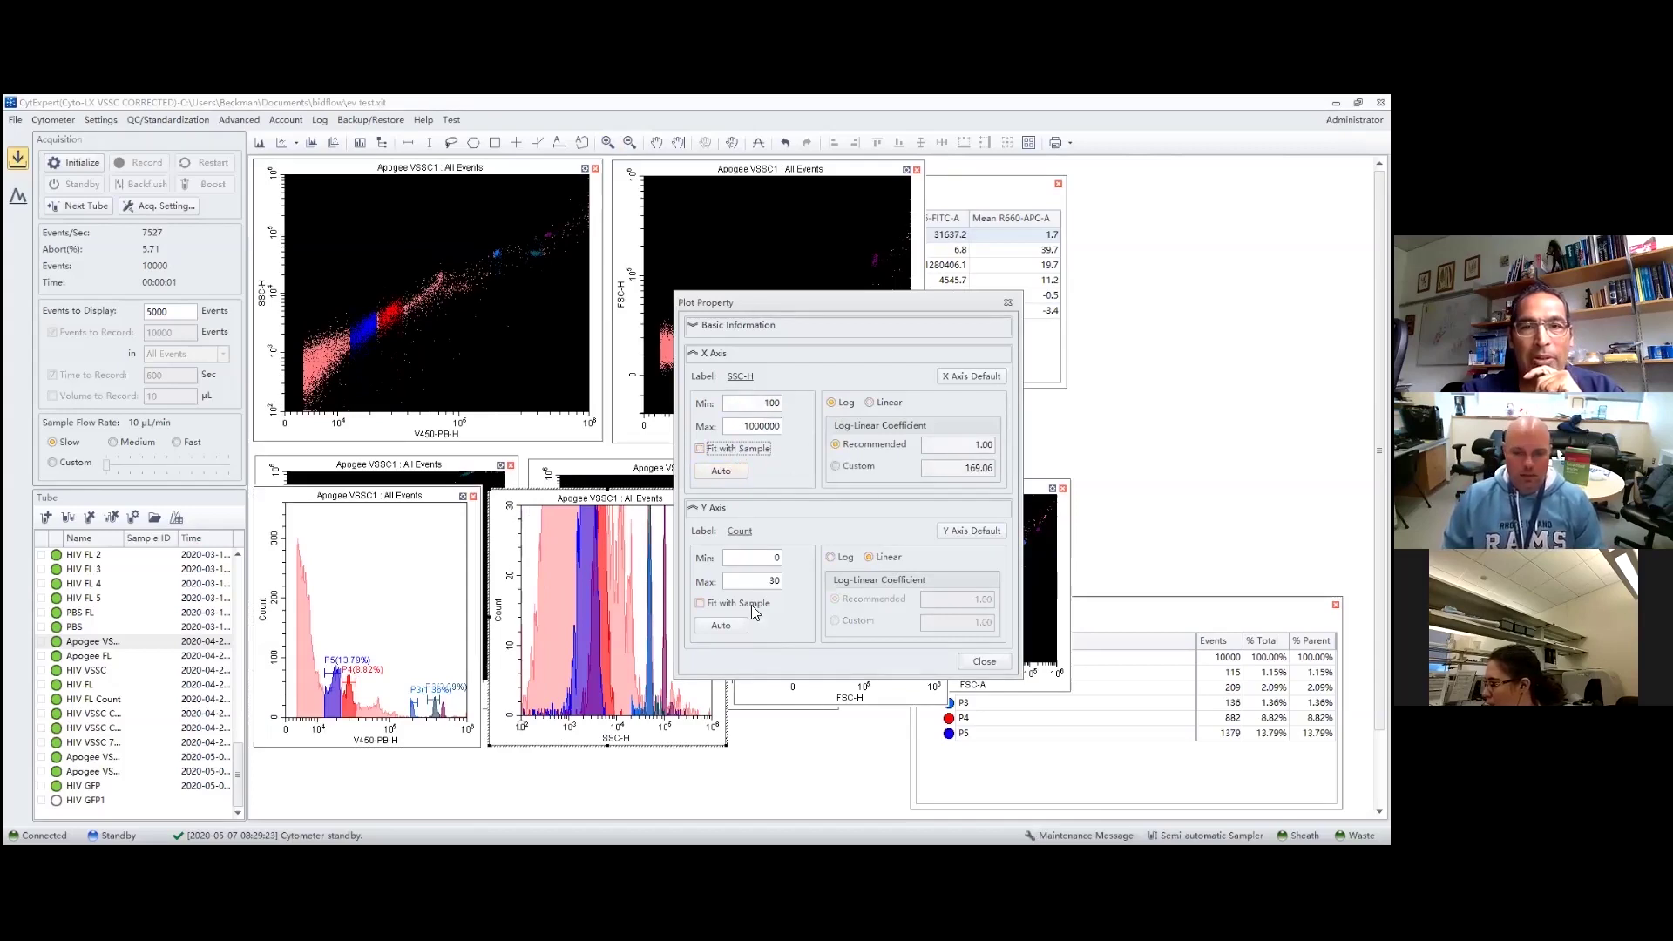
{"action": "left_click", "coordinate": [720, 608]}
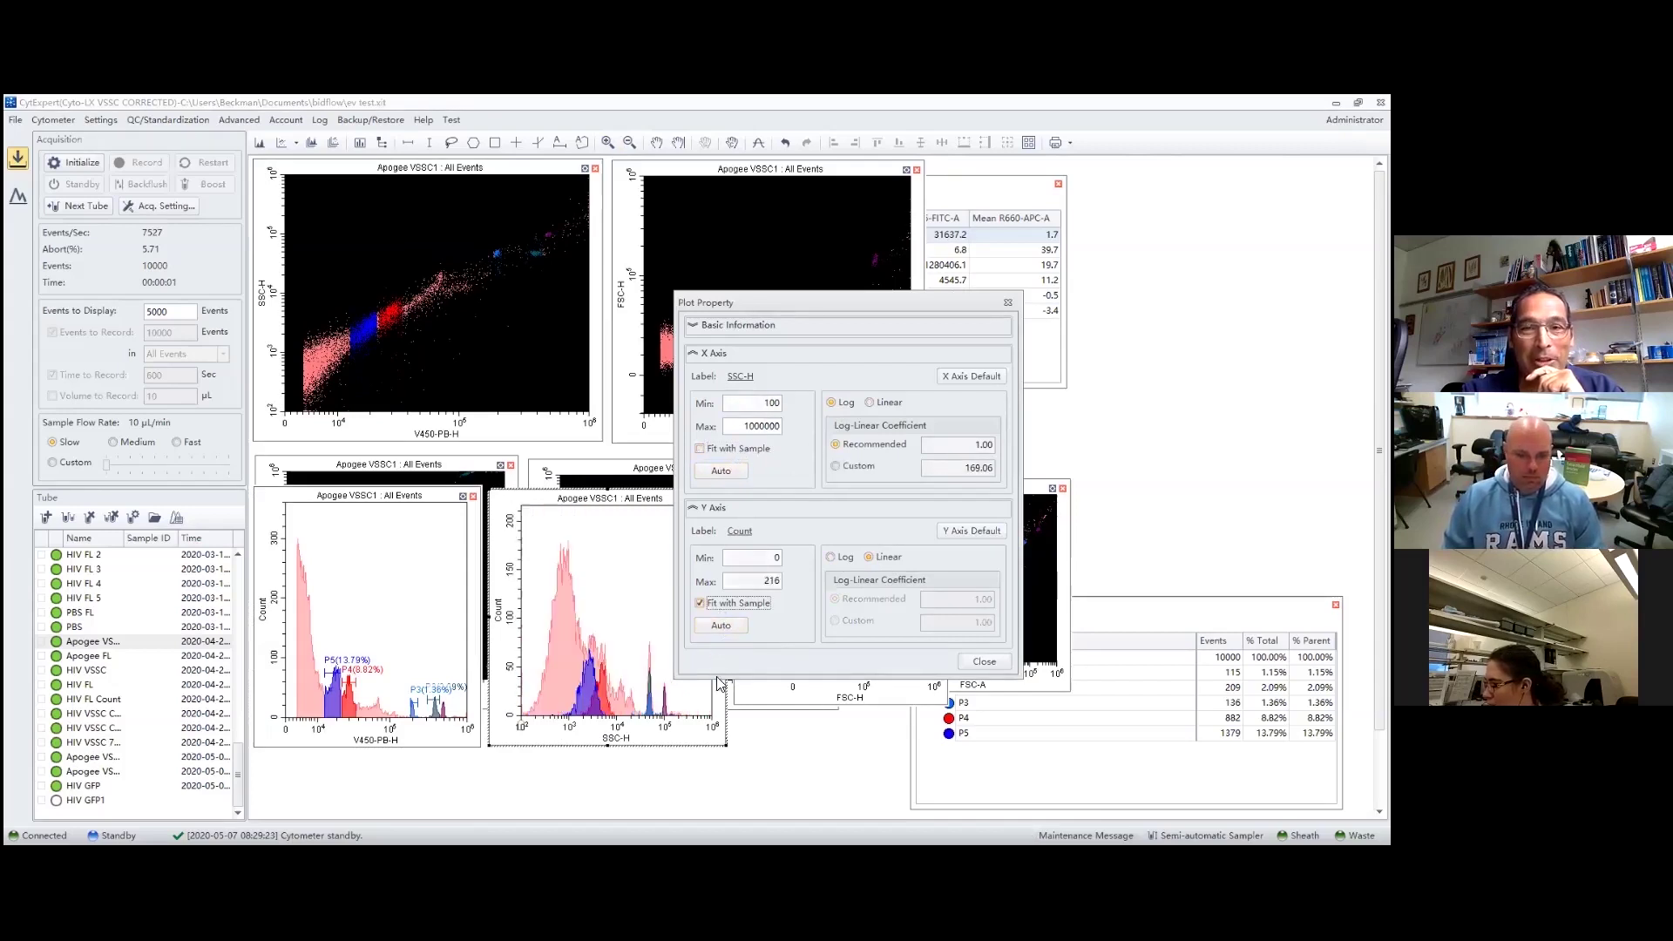
{"action": "left_click", "coordinate": [965, 665]}
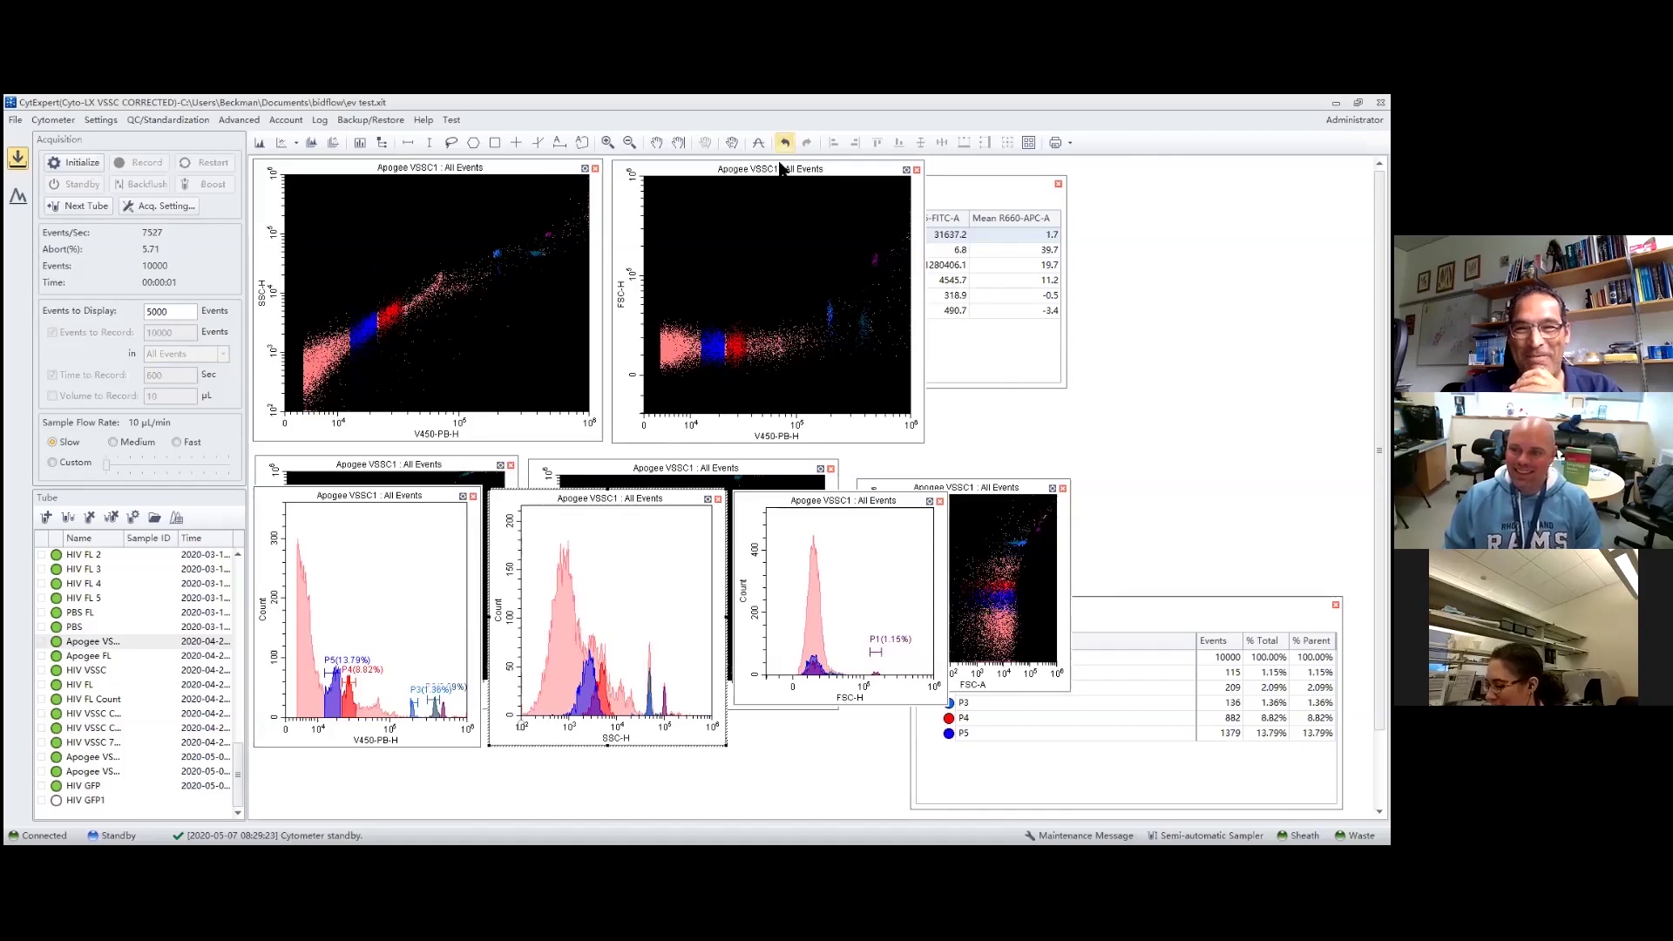
- Add a range gate around the small mid-intensity V450-PB-H peak and adjust the P3 and P5 gates to their peaks
{"action": "left_click", "coordinate": [407, 142]}
{"action": "left_click_drag", "start_coordinate": [368, 702], "coordinate": [383, 702]}
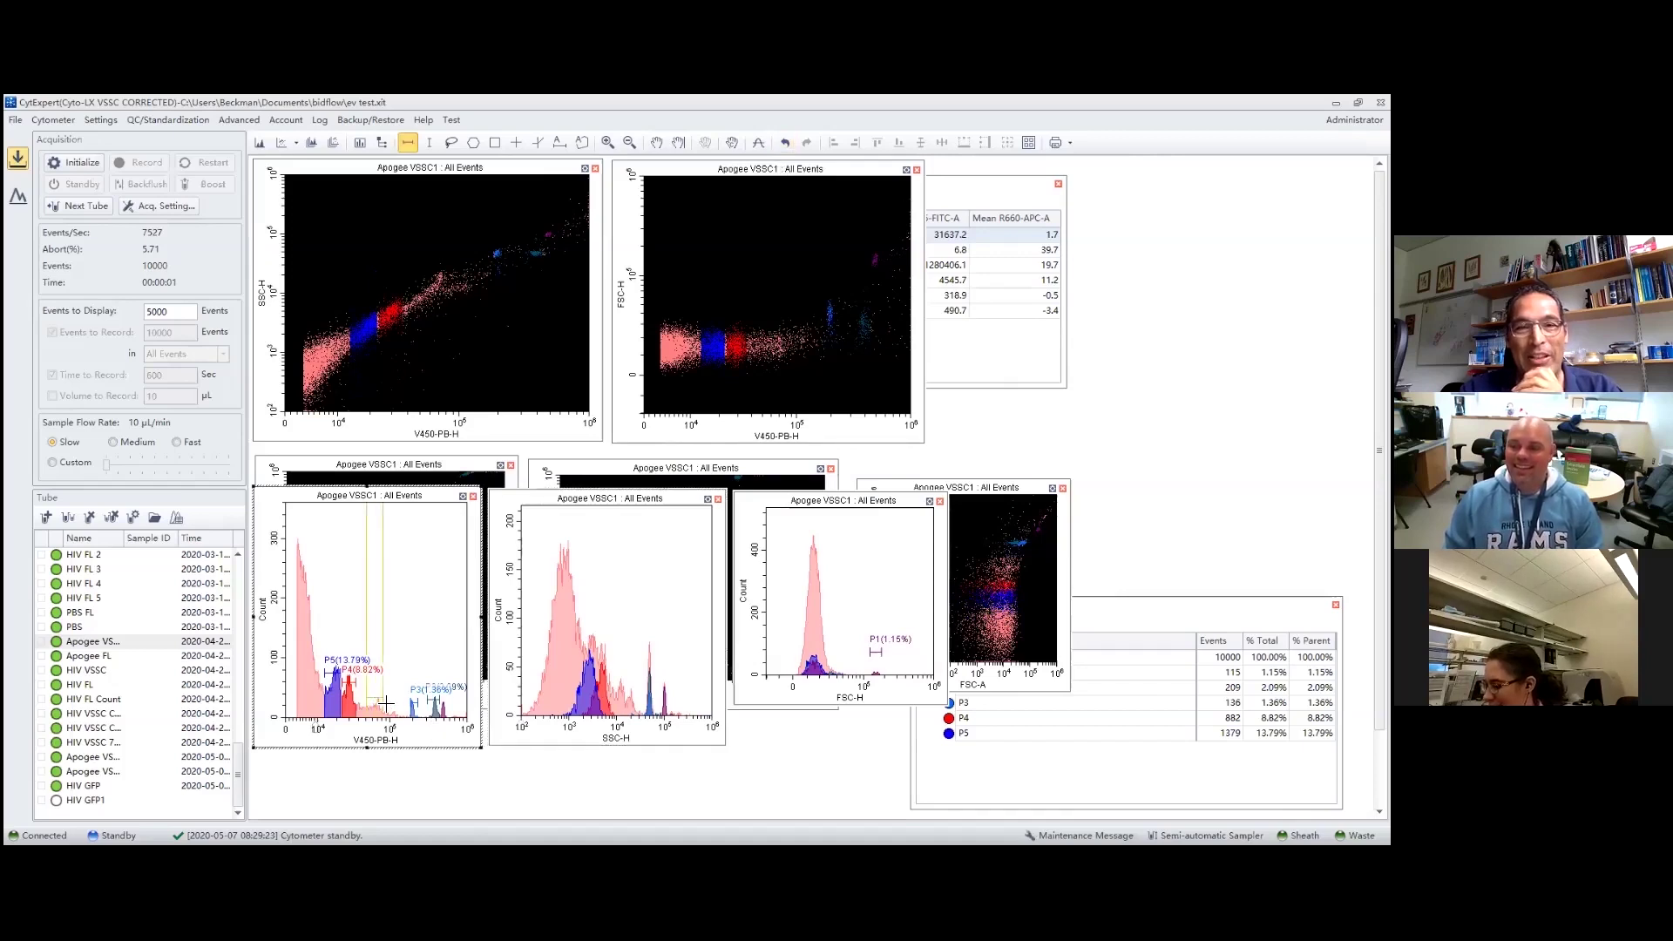
{"action": "left_click_drag", "start_coordinate": [375, 697], "coordinate": [380, 697]}
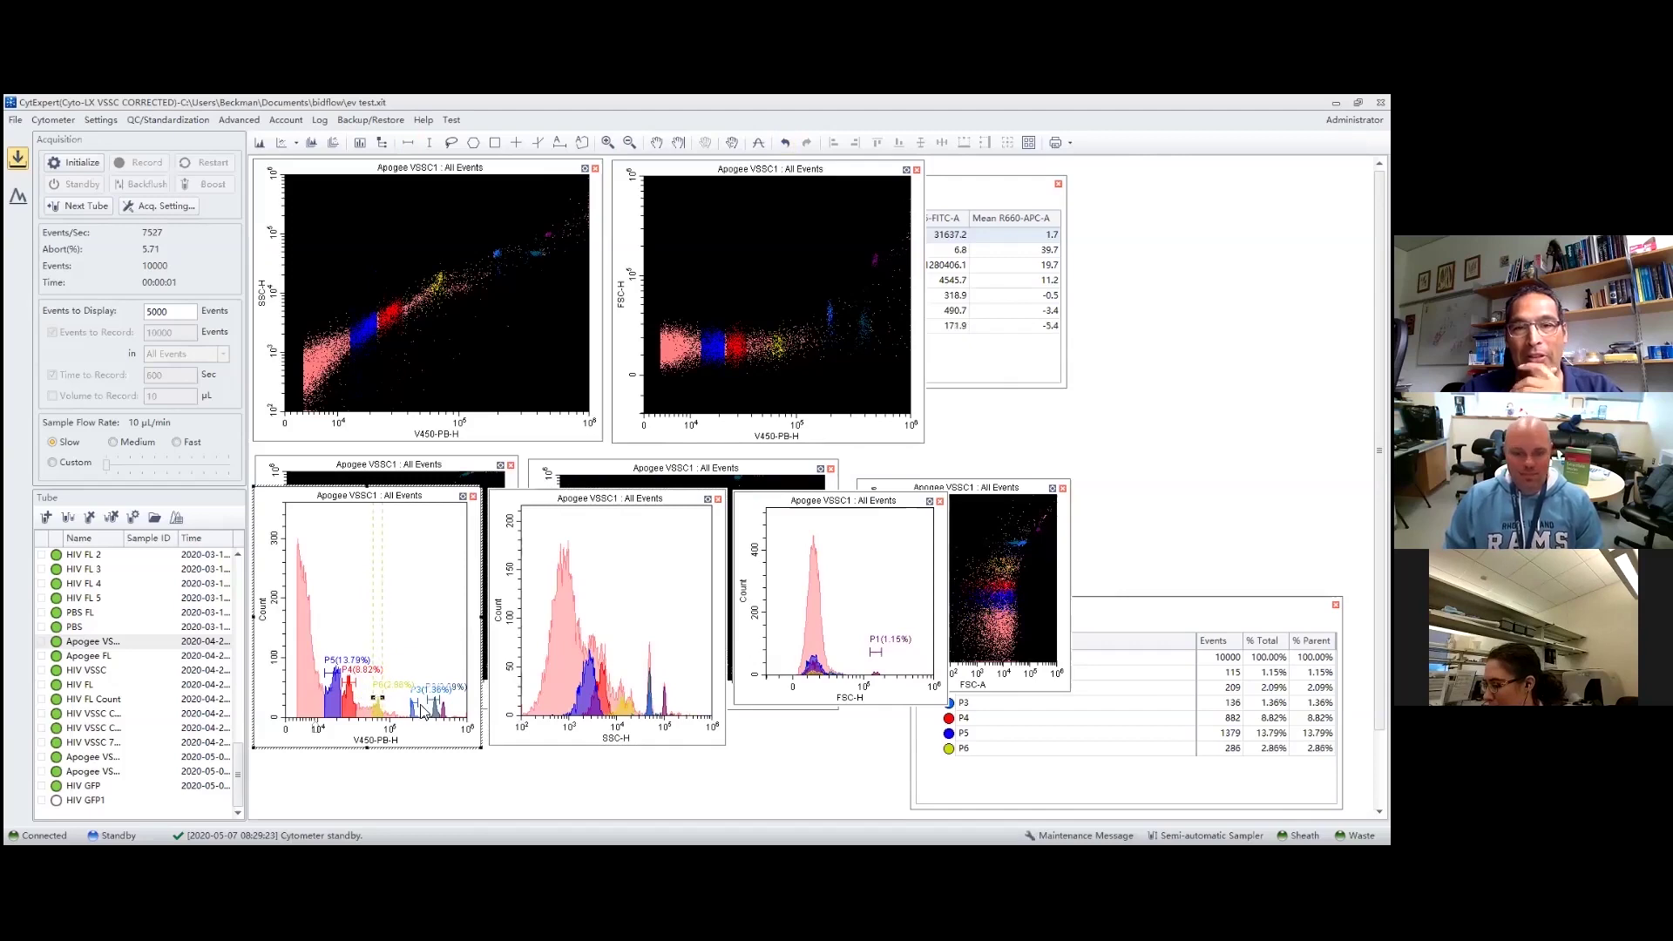
{"action": "left_click_drag", "start_coordinate": [422, 712], "coordinate": [416, 703]}
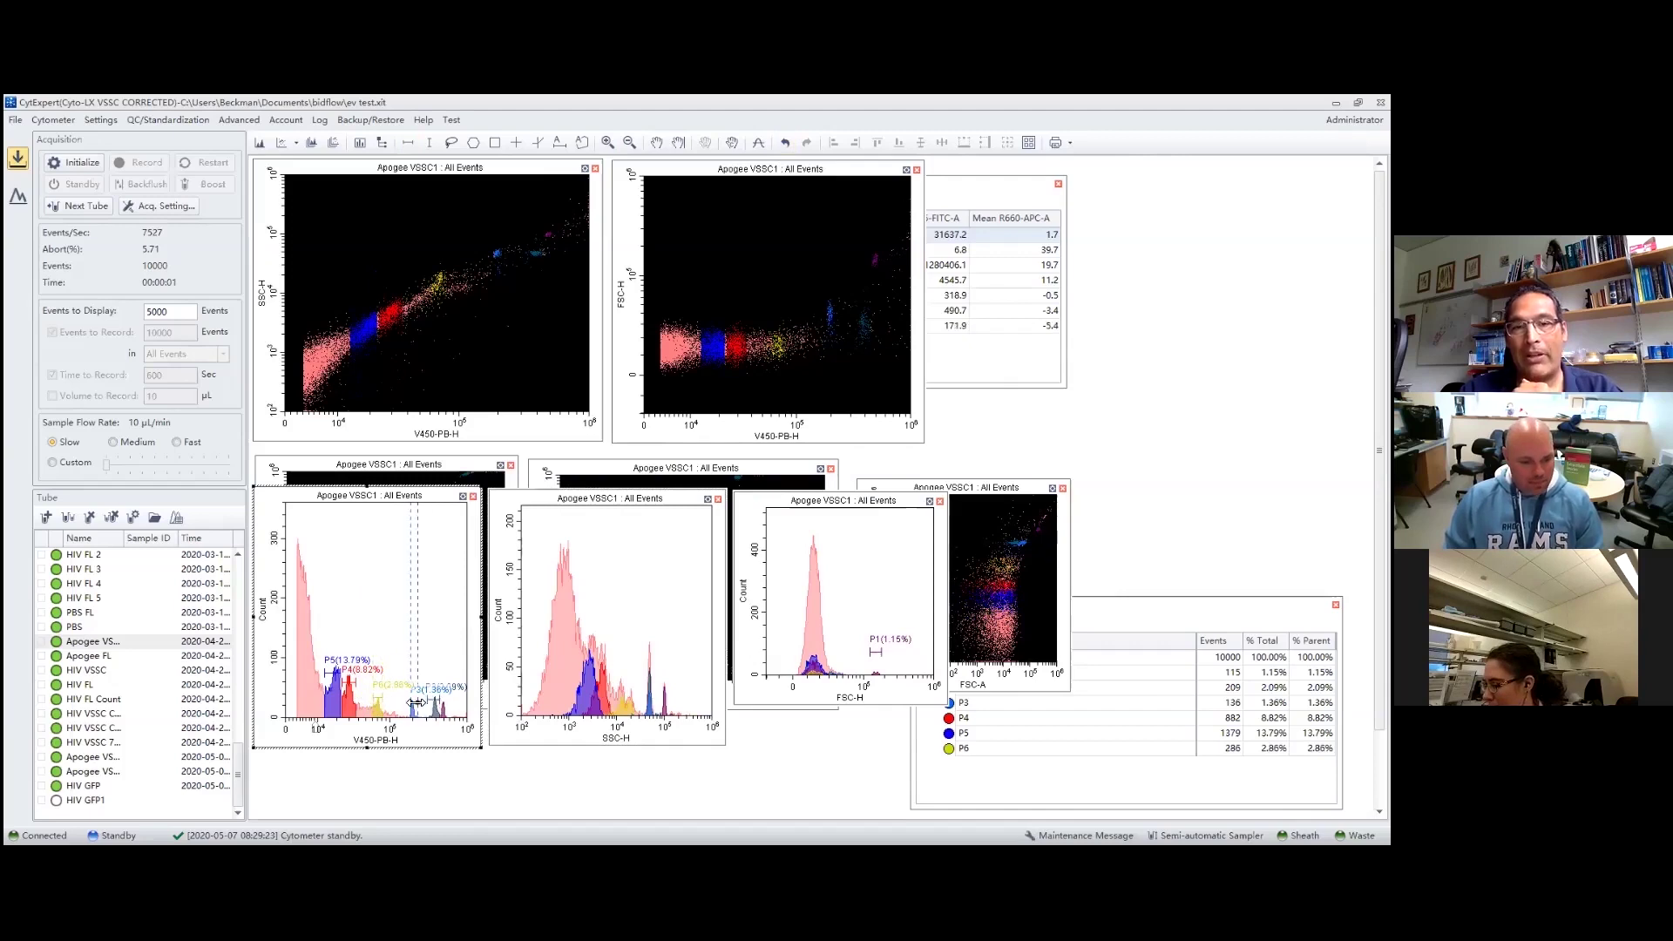
{"action": "left_click_drag", "start_coordinate": [409, 702], "coordinate": [332, 673]}
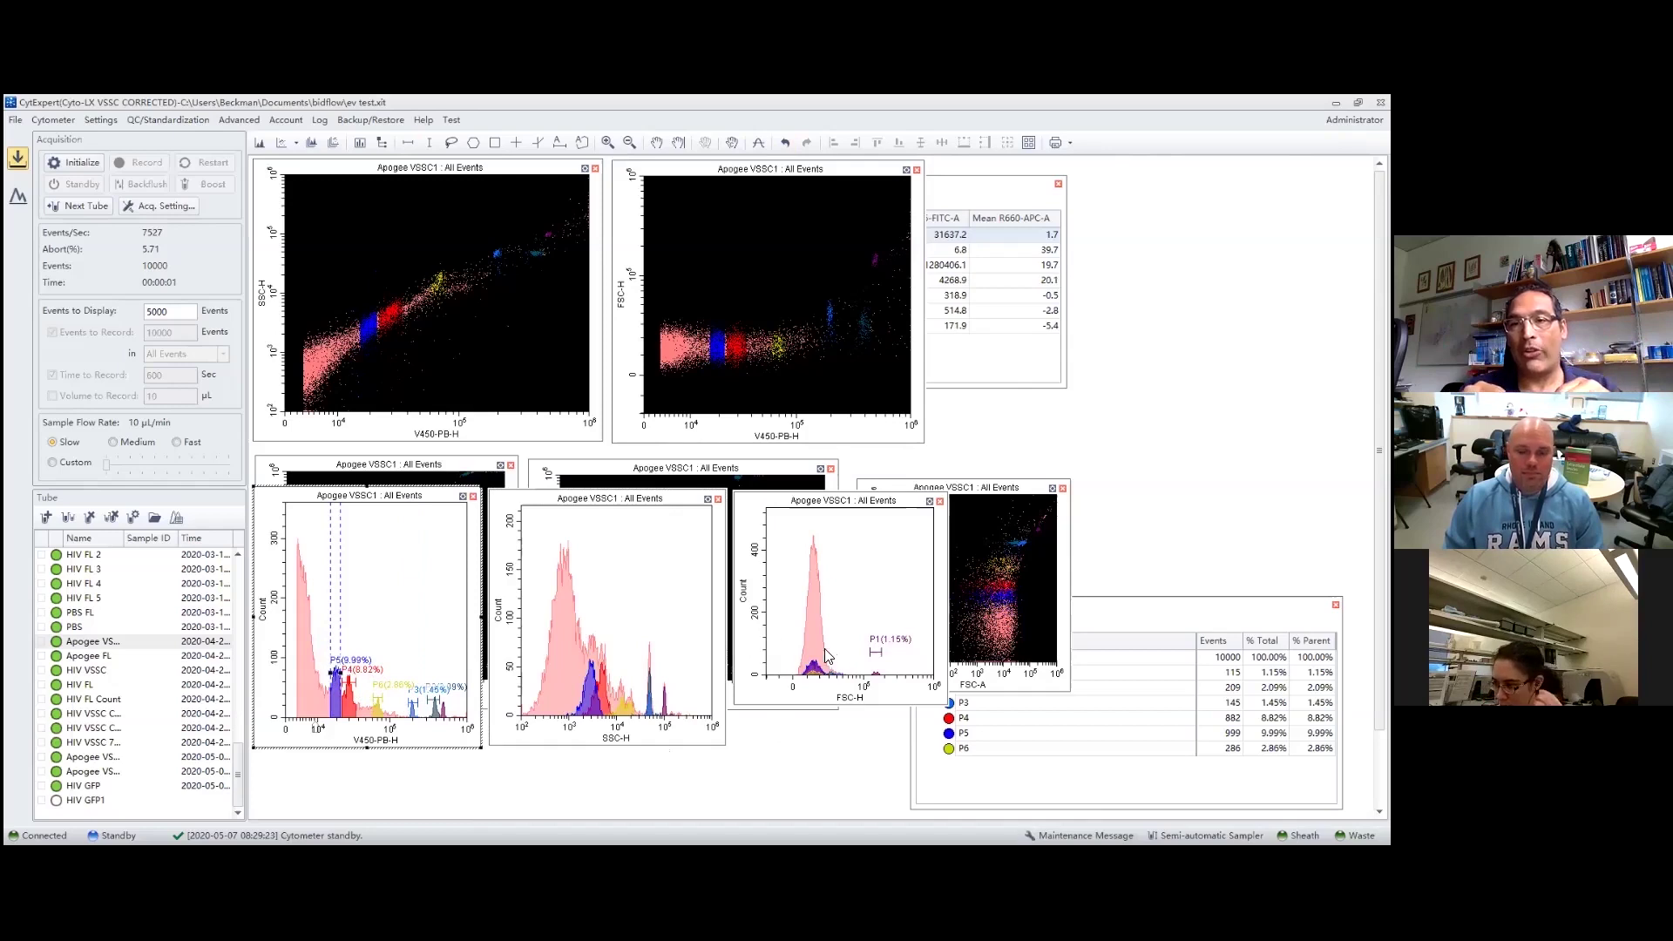
- Enlarge the FSC-H histogram to about the height of the SSC-H histogram and widen it over the neighbouring dot plot
{"action": "left_click", "coordinate": [809, 536]}
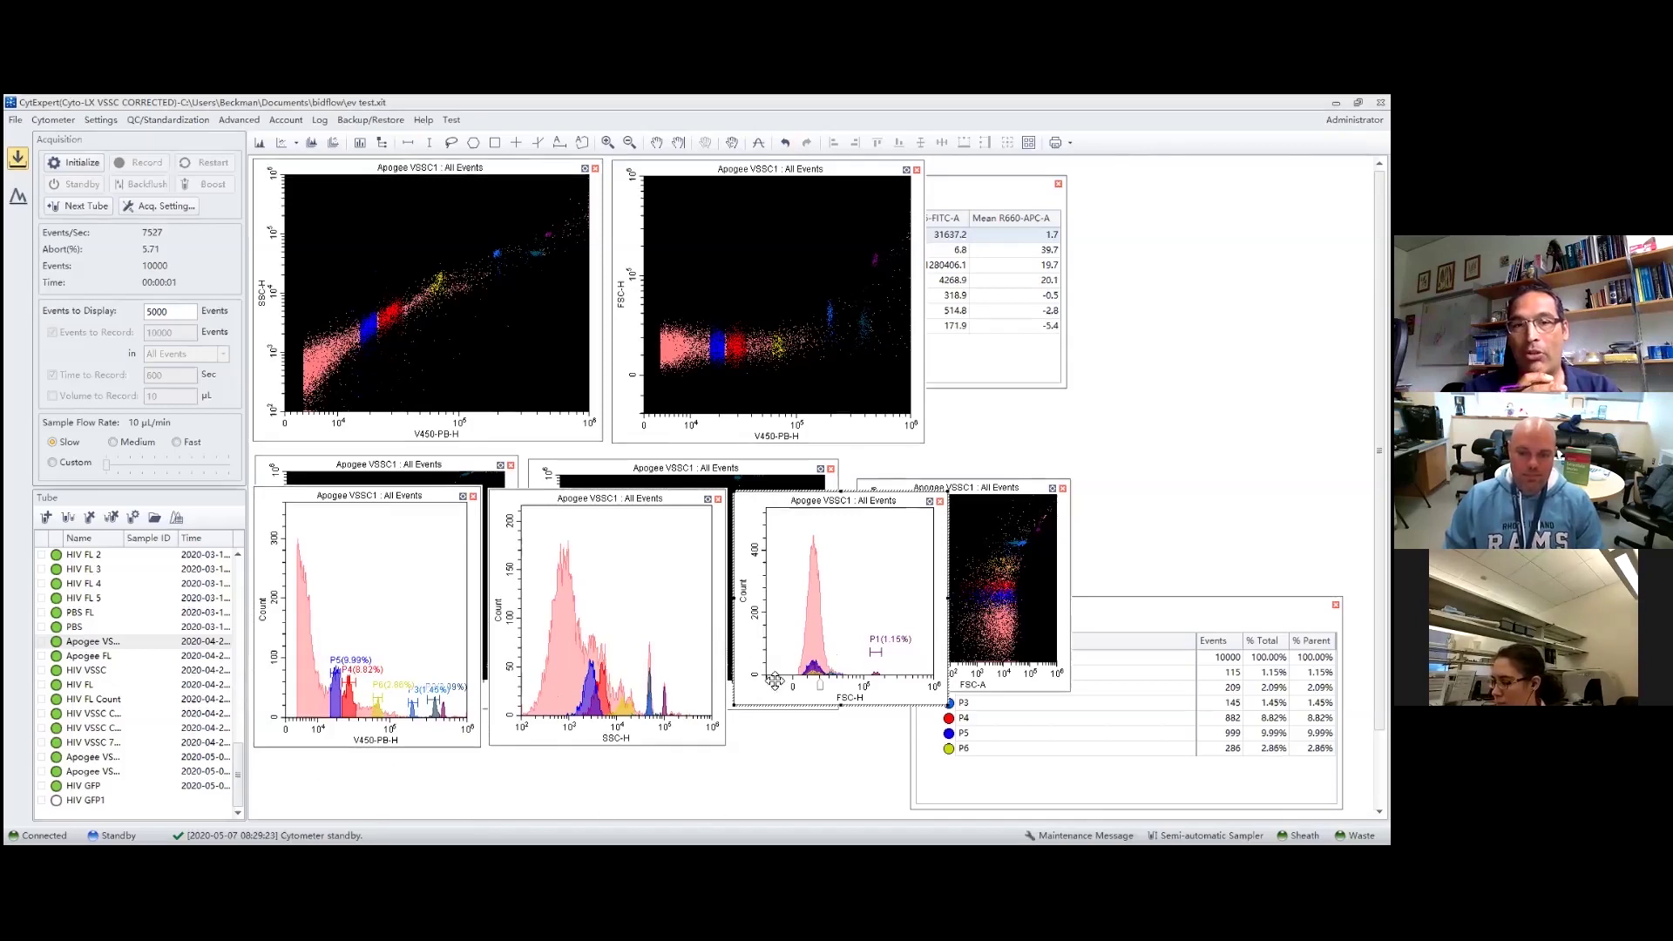
{"action": "left_click_drag", "start_coordinate": [734, 706], "coordinate": [729, 742]}
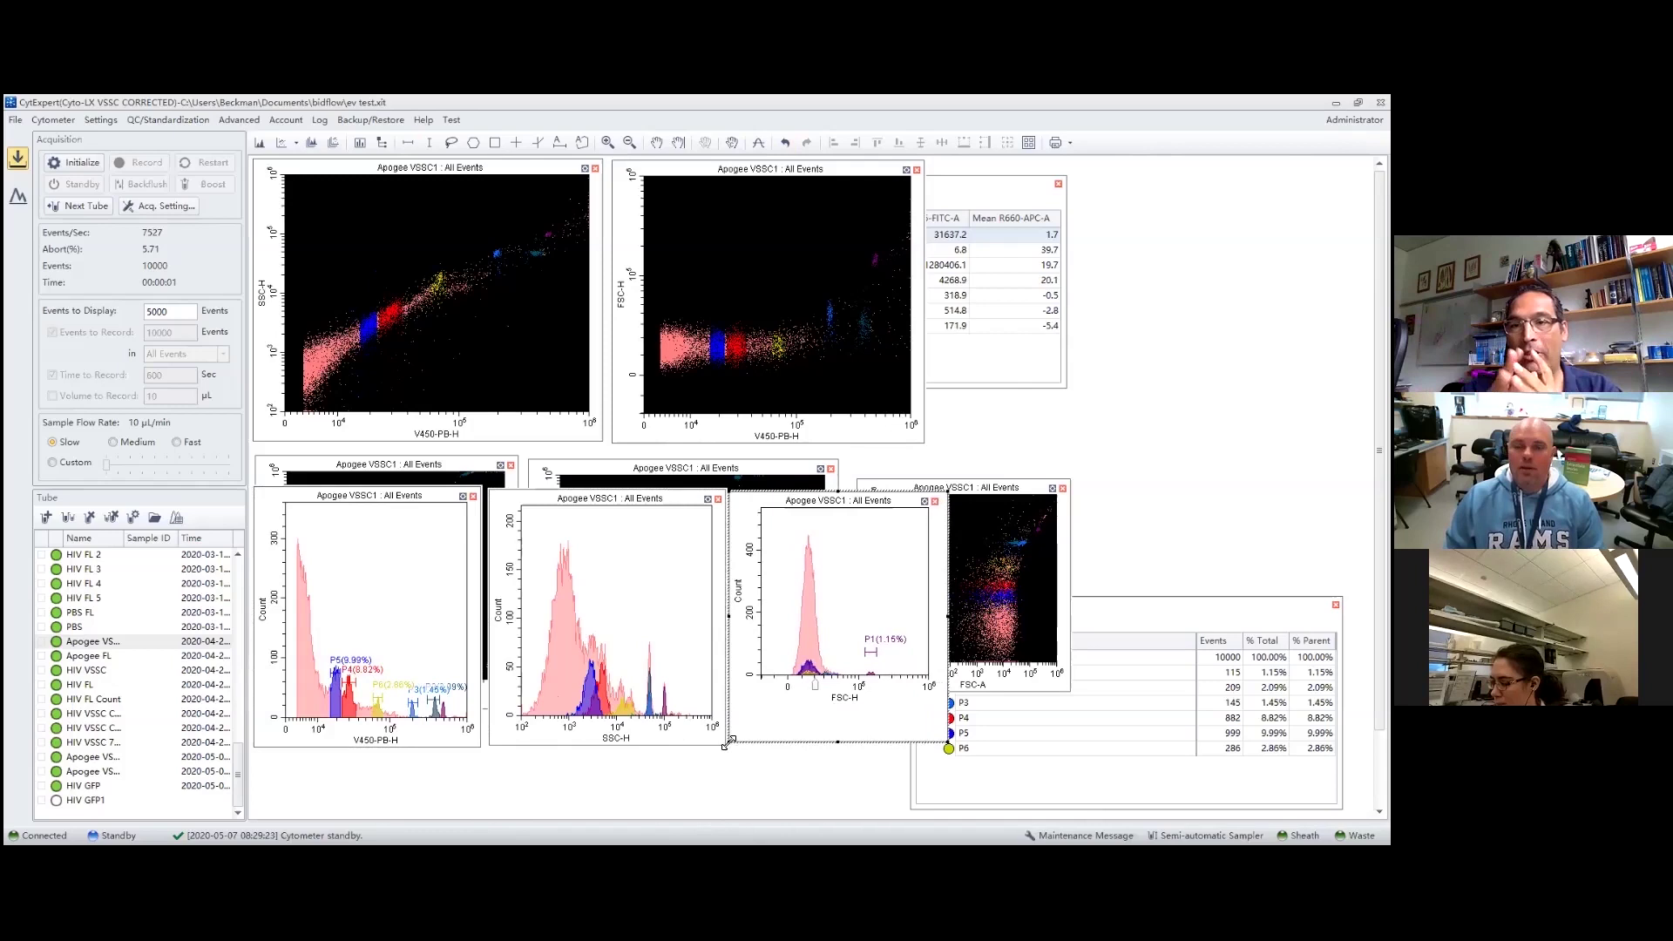
{"action": "left_click_drag", "start_coordinate": [950, 496], "coordinate": [994, 489]}
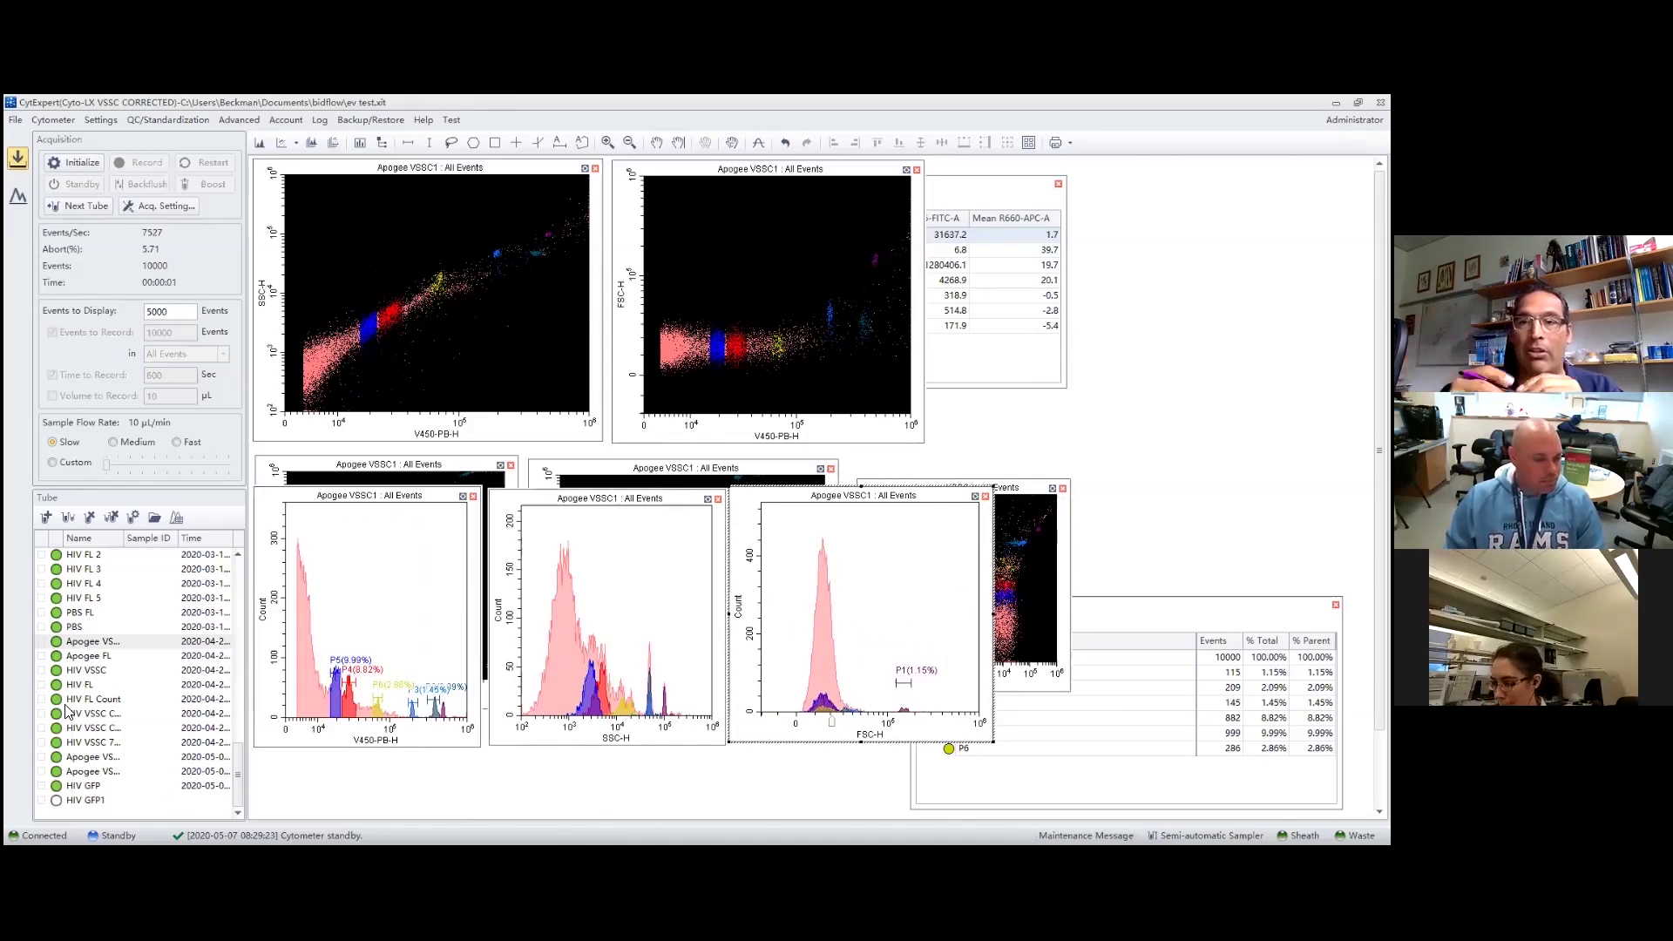
- Display the Mix tube's data and delete all range gates from the V450-PB-H and FSC-H histograms
{"action": "left_click_drag", "start_coordinate": [245, 751], "coordinate": [259, 568]}
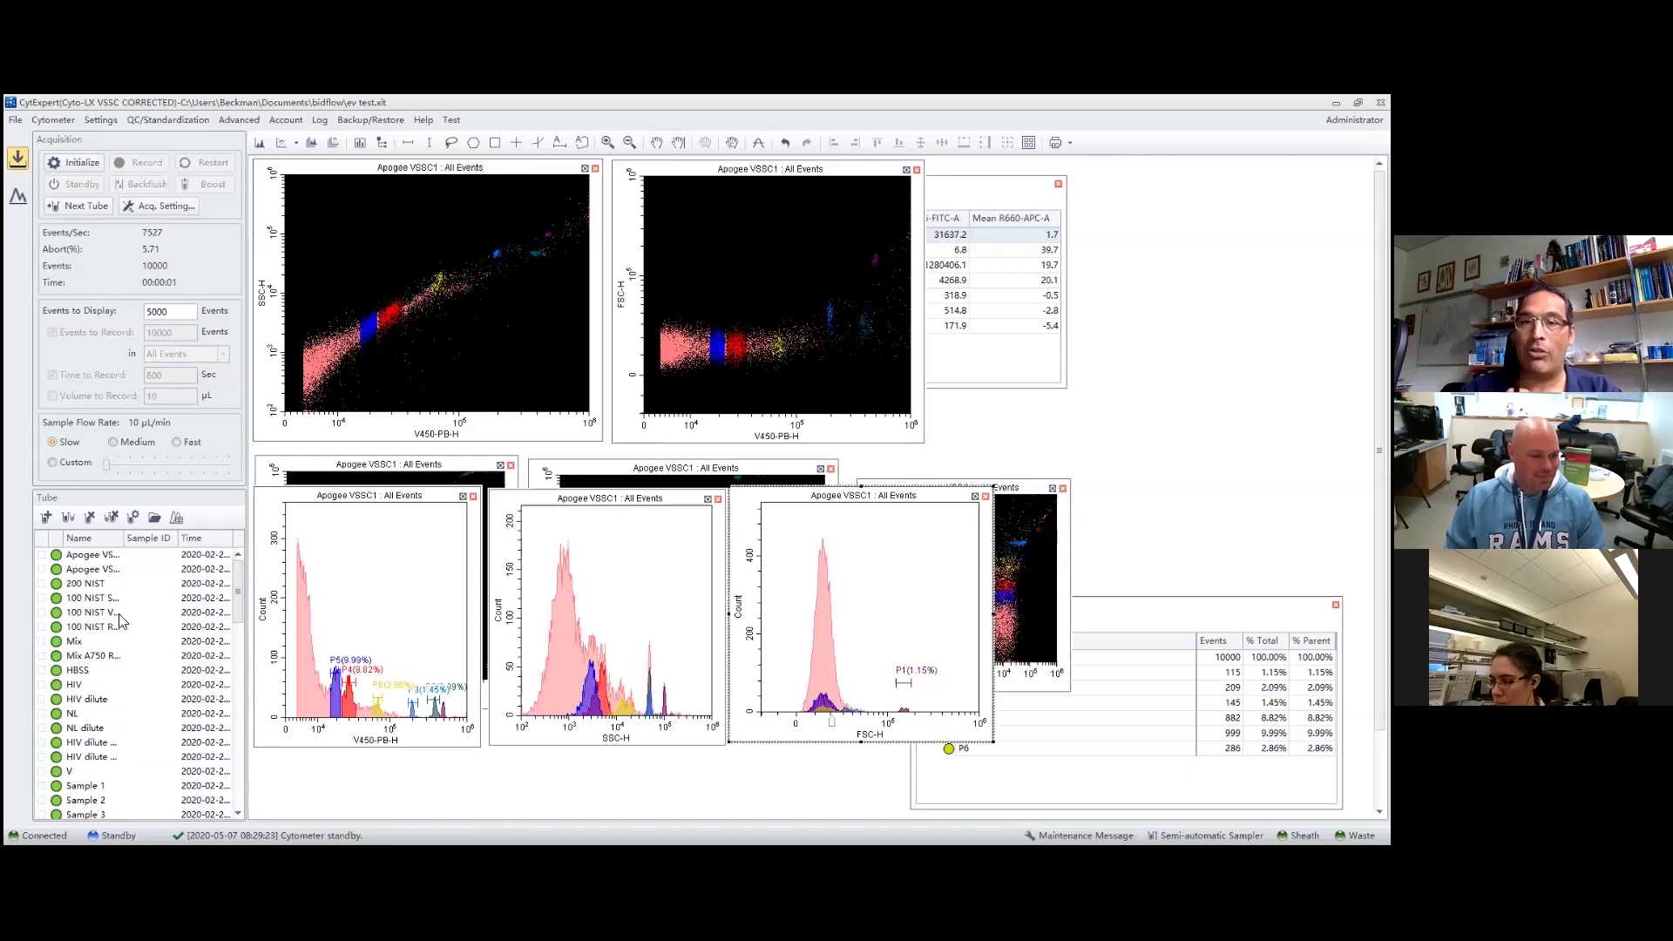
{"action": "double_click", "coordinate": [74, 643]}
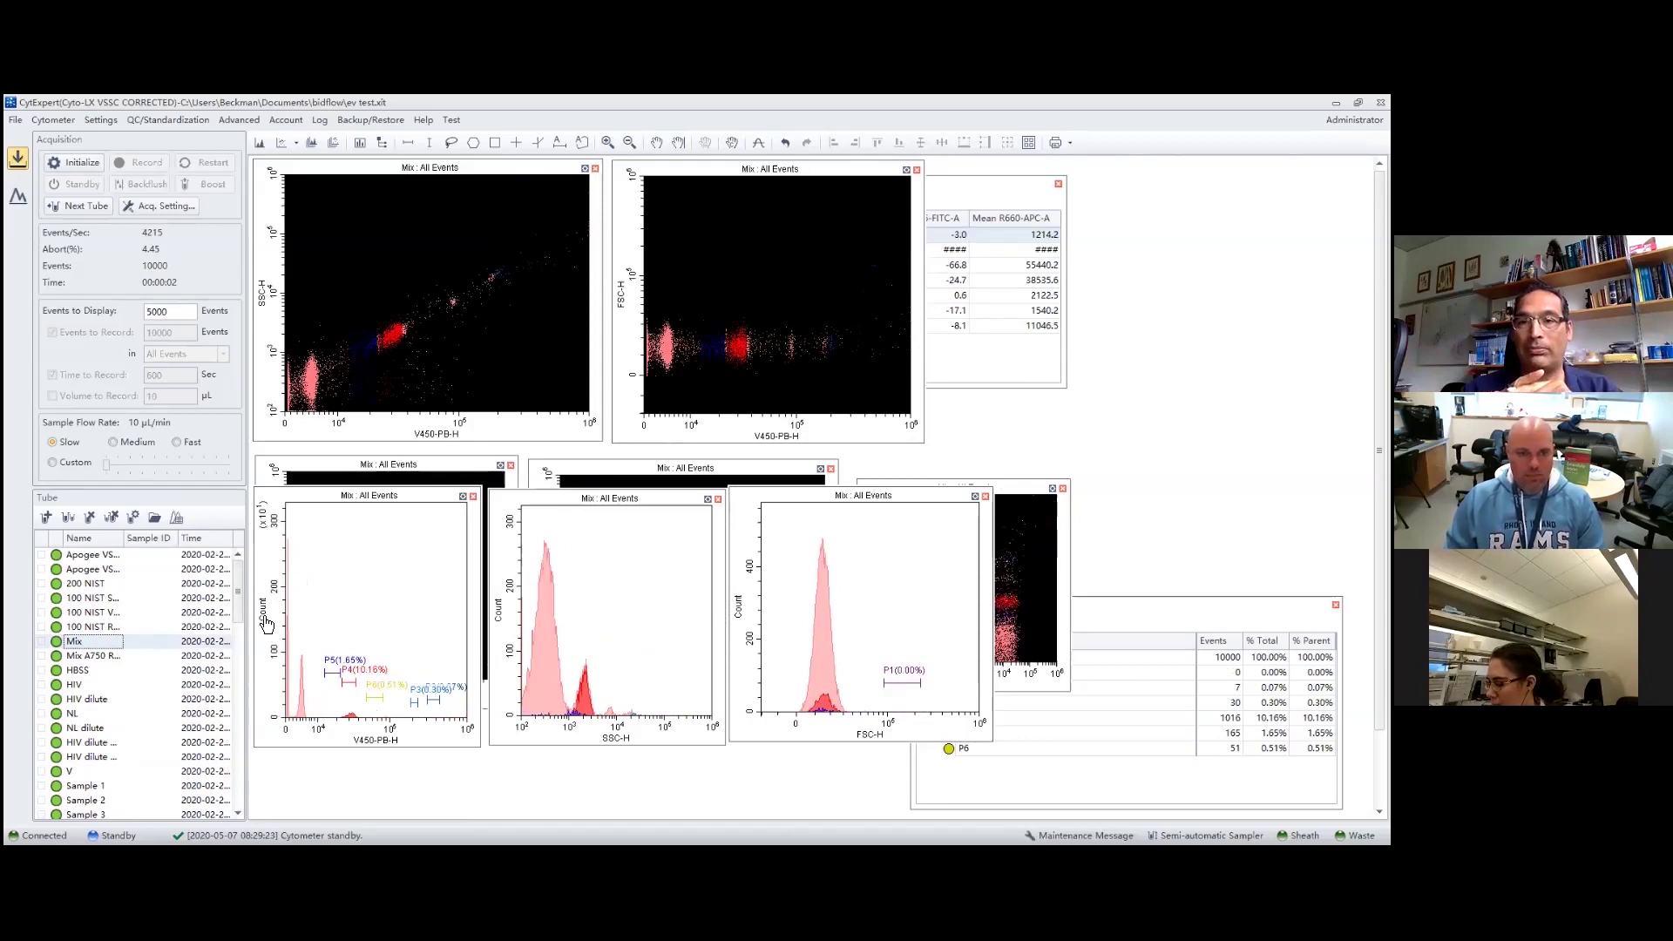
{"action": "left_click", "coordinate": [330, 677]}
{"action": "key", "text": "Delete"}
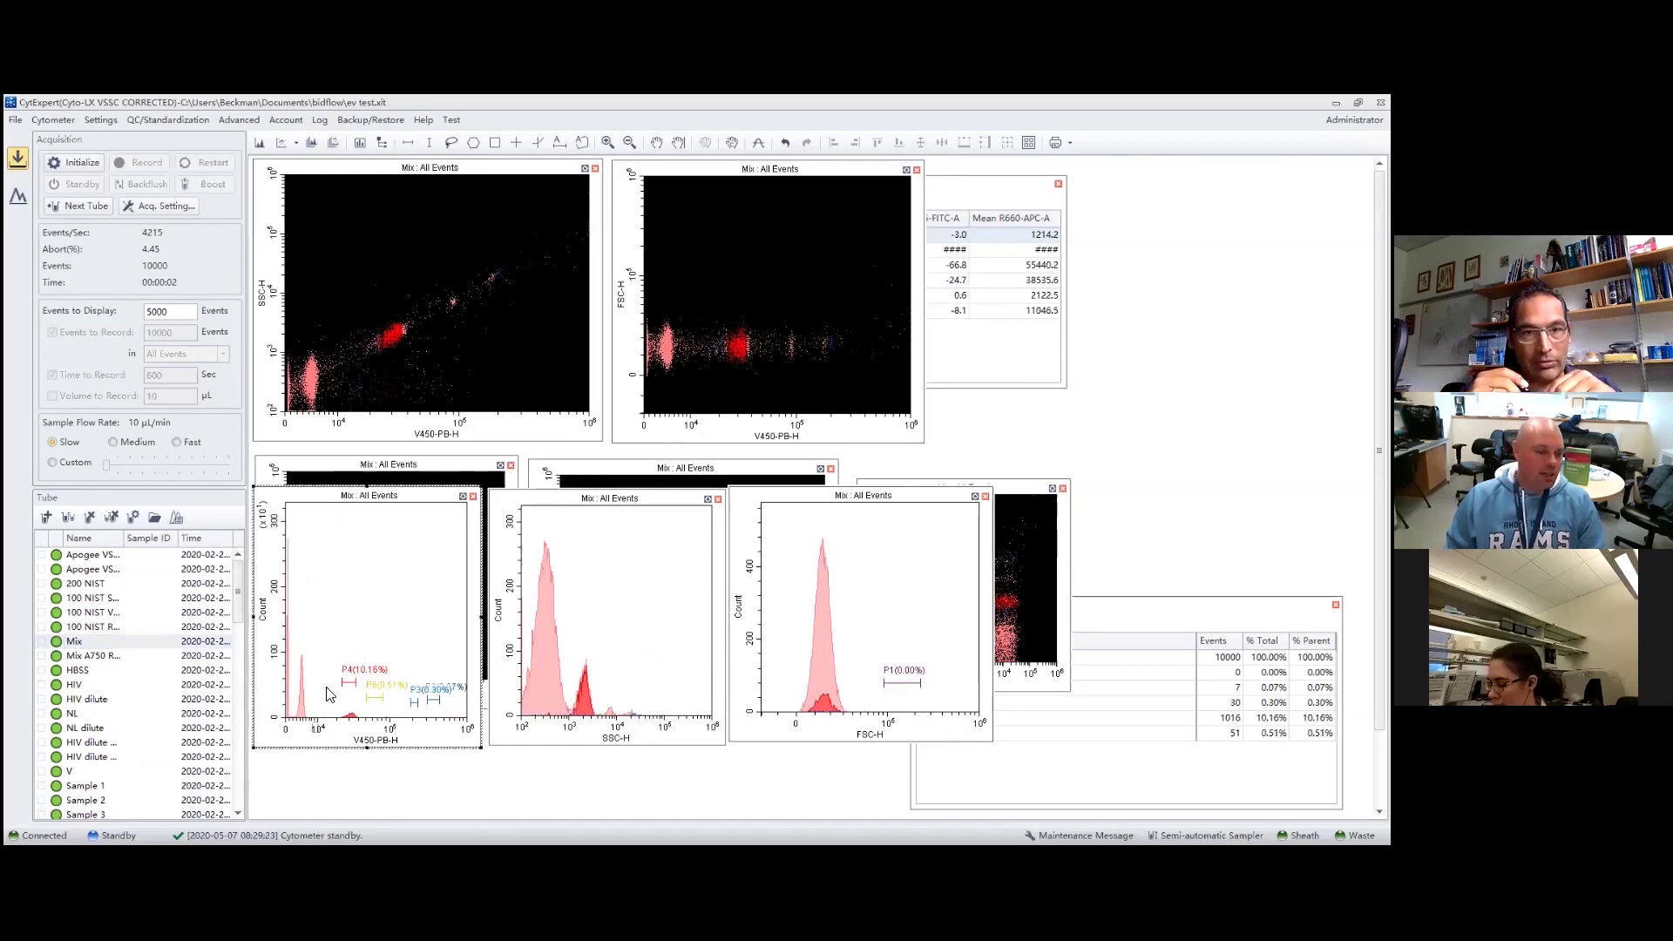
{"action": "left_click", "coordinate": [354, 686]}
{"action": "key", "text": "Delete"}
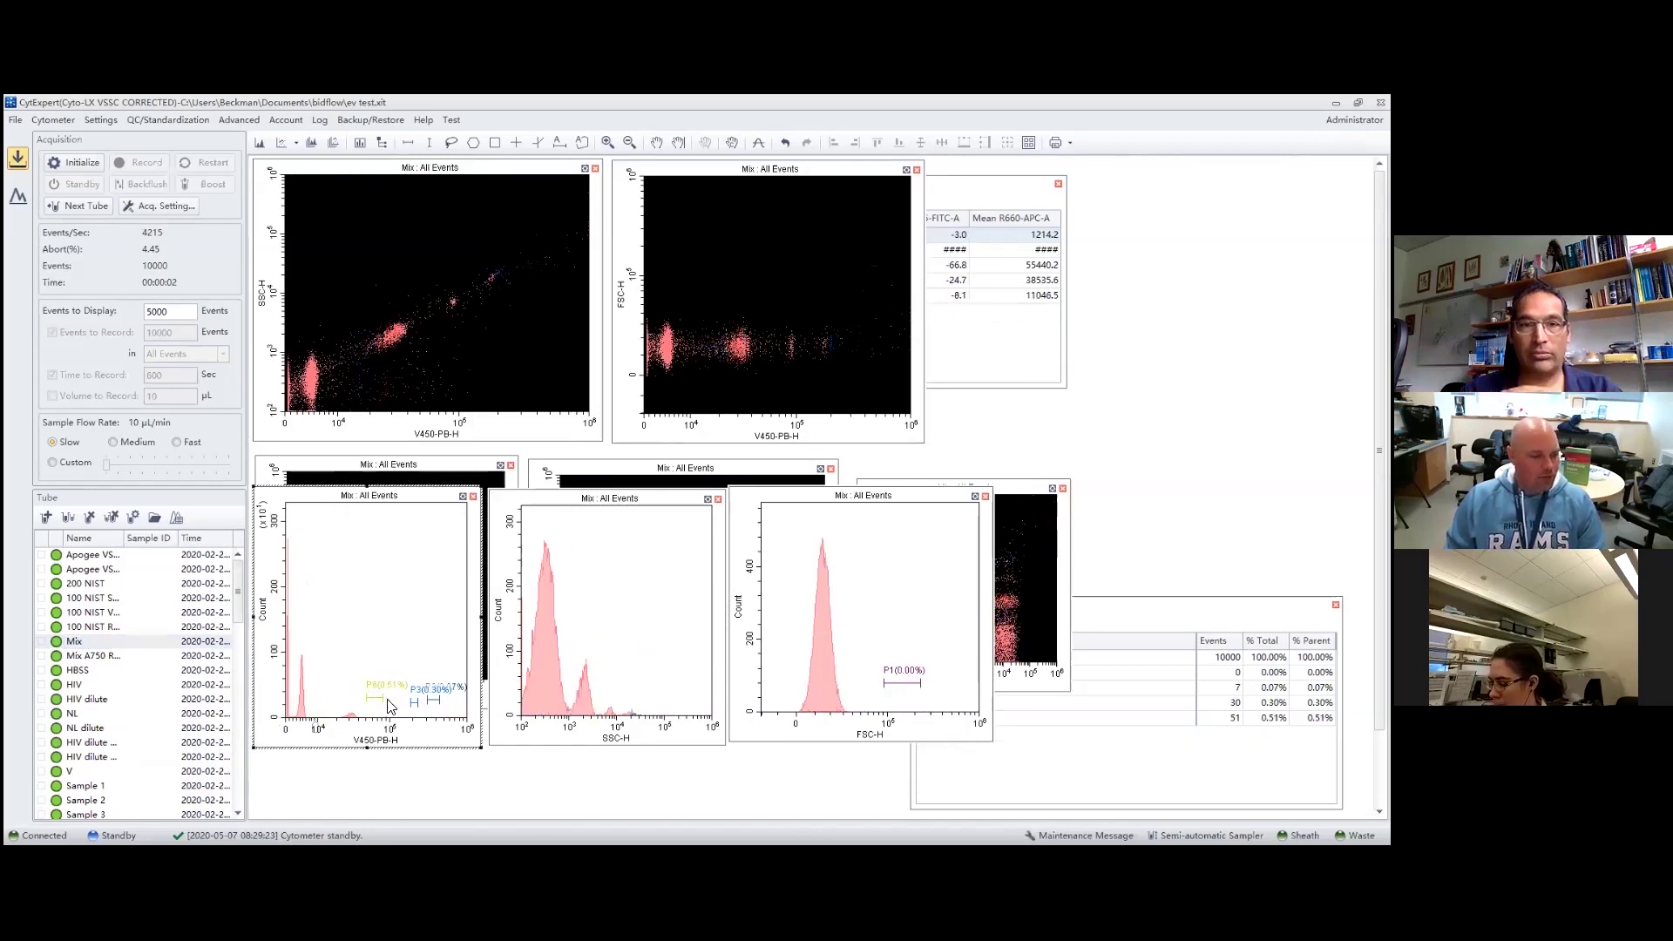
{"action": "key", "text": "Delete"}
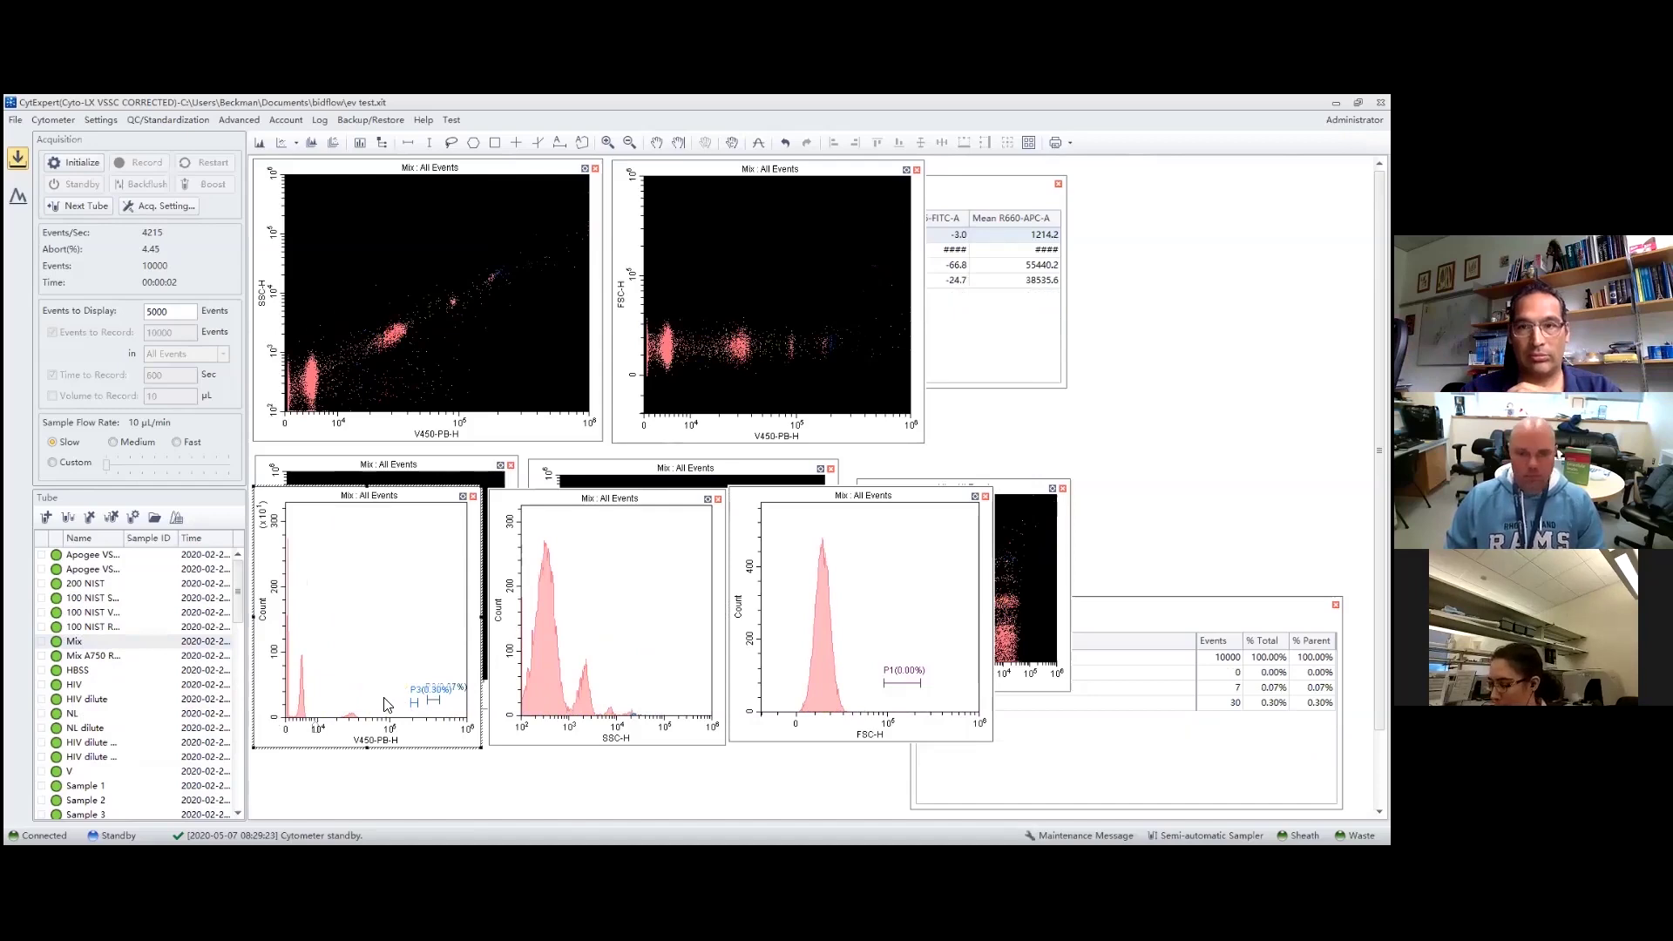
{"action": "key", "text": "Delete"}
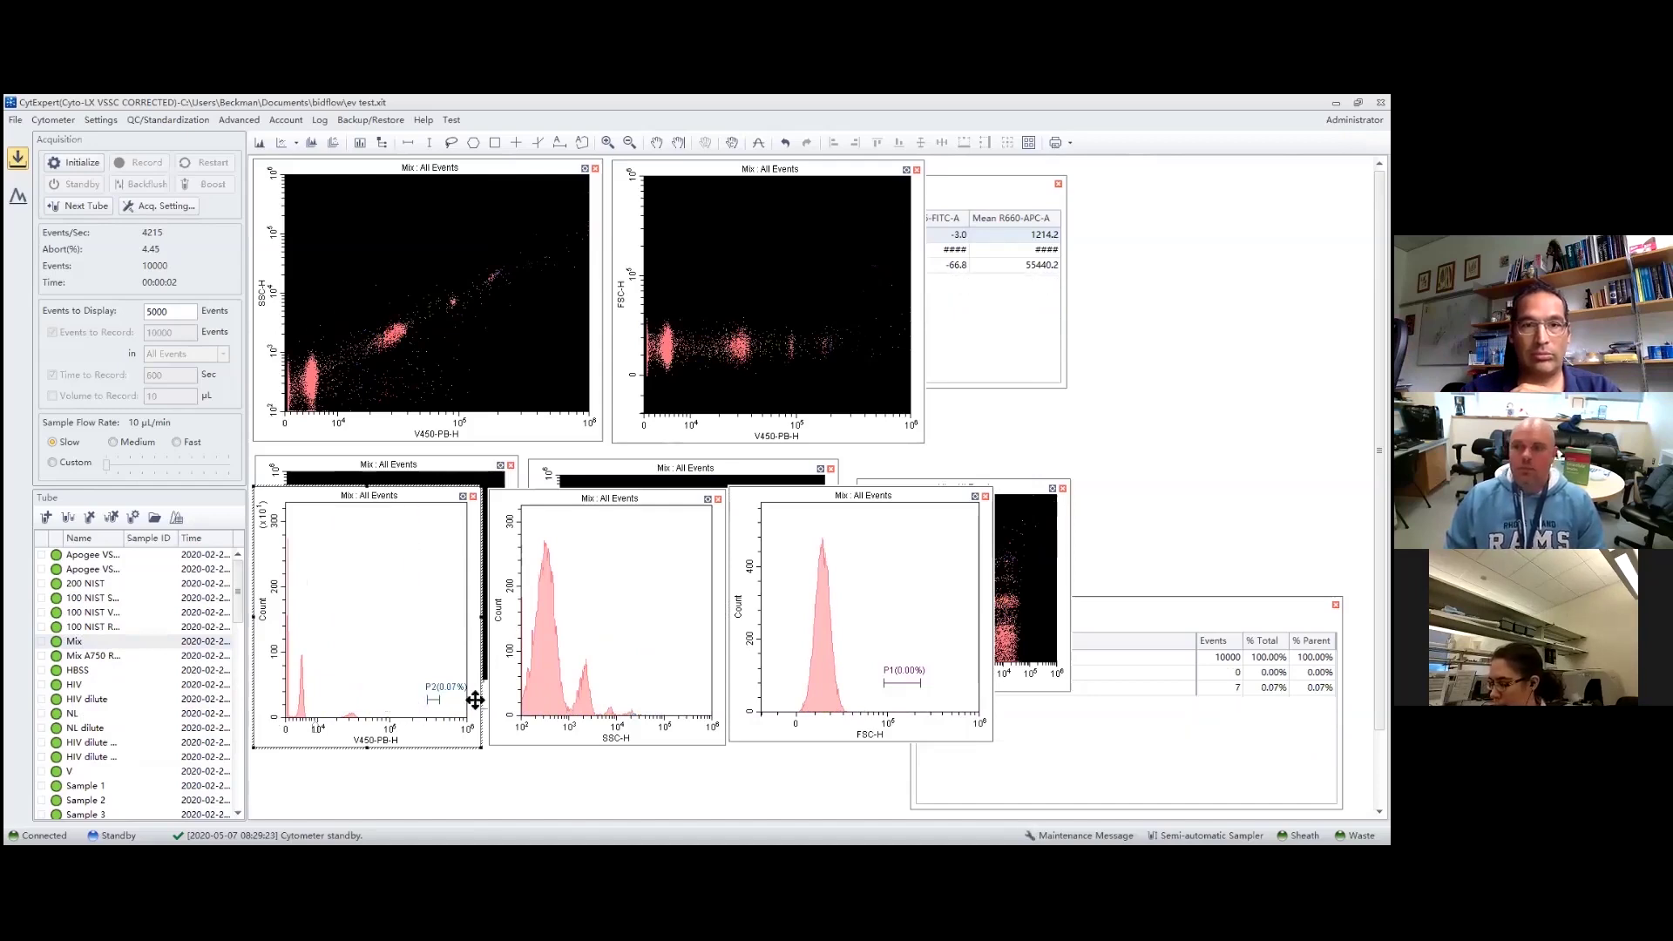
{"action": "key", "text": "Delete"}
{"action": "left_click", "coordinate": [905, 680]}
{"action": "key", "text": "Delete"}
- Adjust the V450-PB-H axis's log-linear coefficient to spread out the low-intensity peaks
{"action": "left_click", "coordinate": [399, 645]}
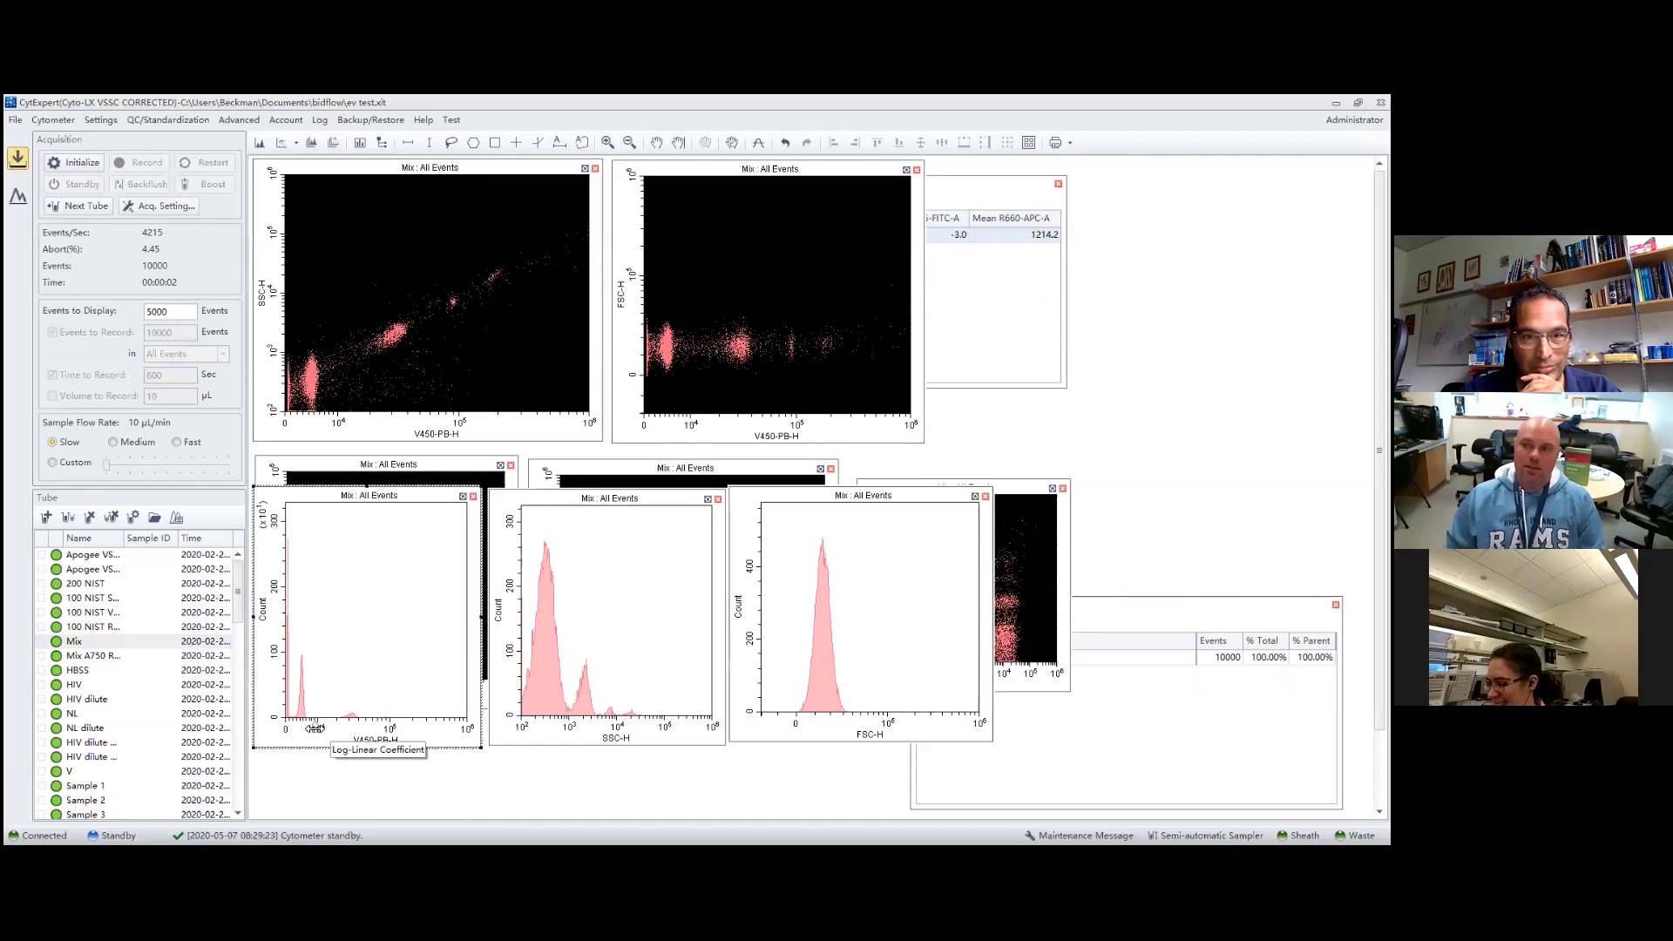
{"action": "left_click_drag", "start_coordinate": [324, 724], "coordinate": [405, 752]}
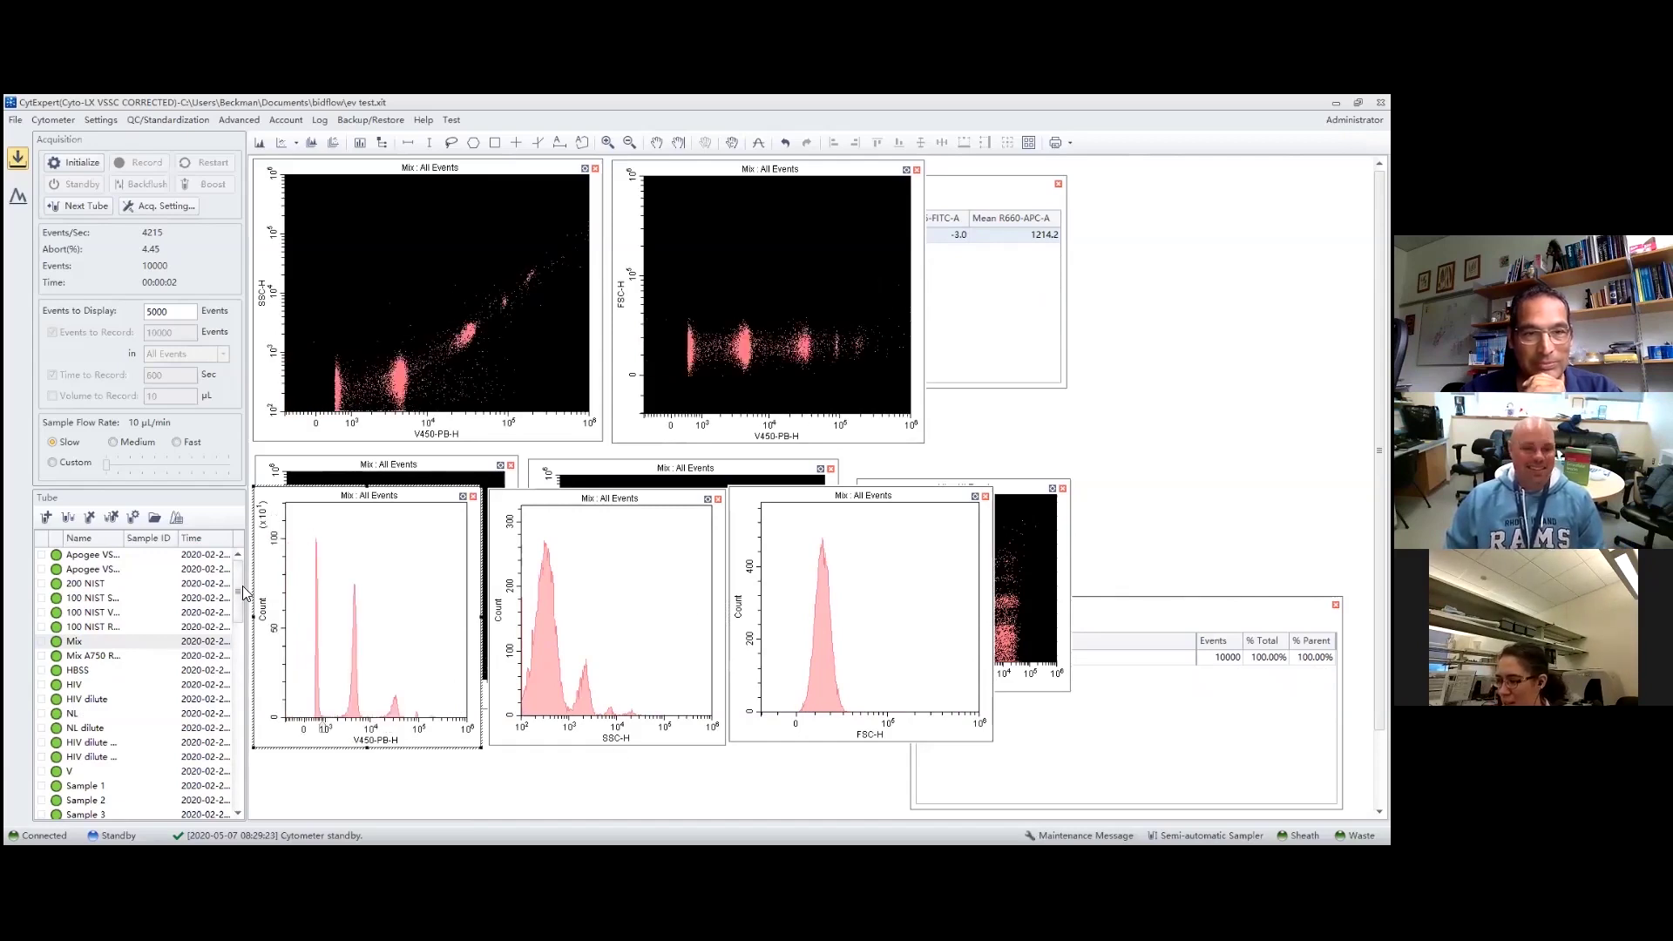
{"action": "mouse_move", "coordinate": [240, 584]}
{"action": "left_mouse_down"}
{"action": "mouse_move", "coordinate": [258, 609]}
{"action": "mouse_move", "coordinate": [262, 586]}
{"action": "left_mouse_up"}
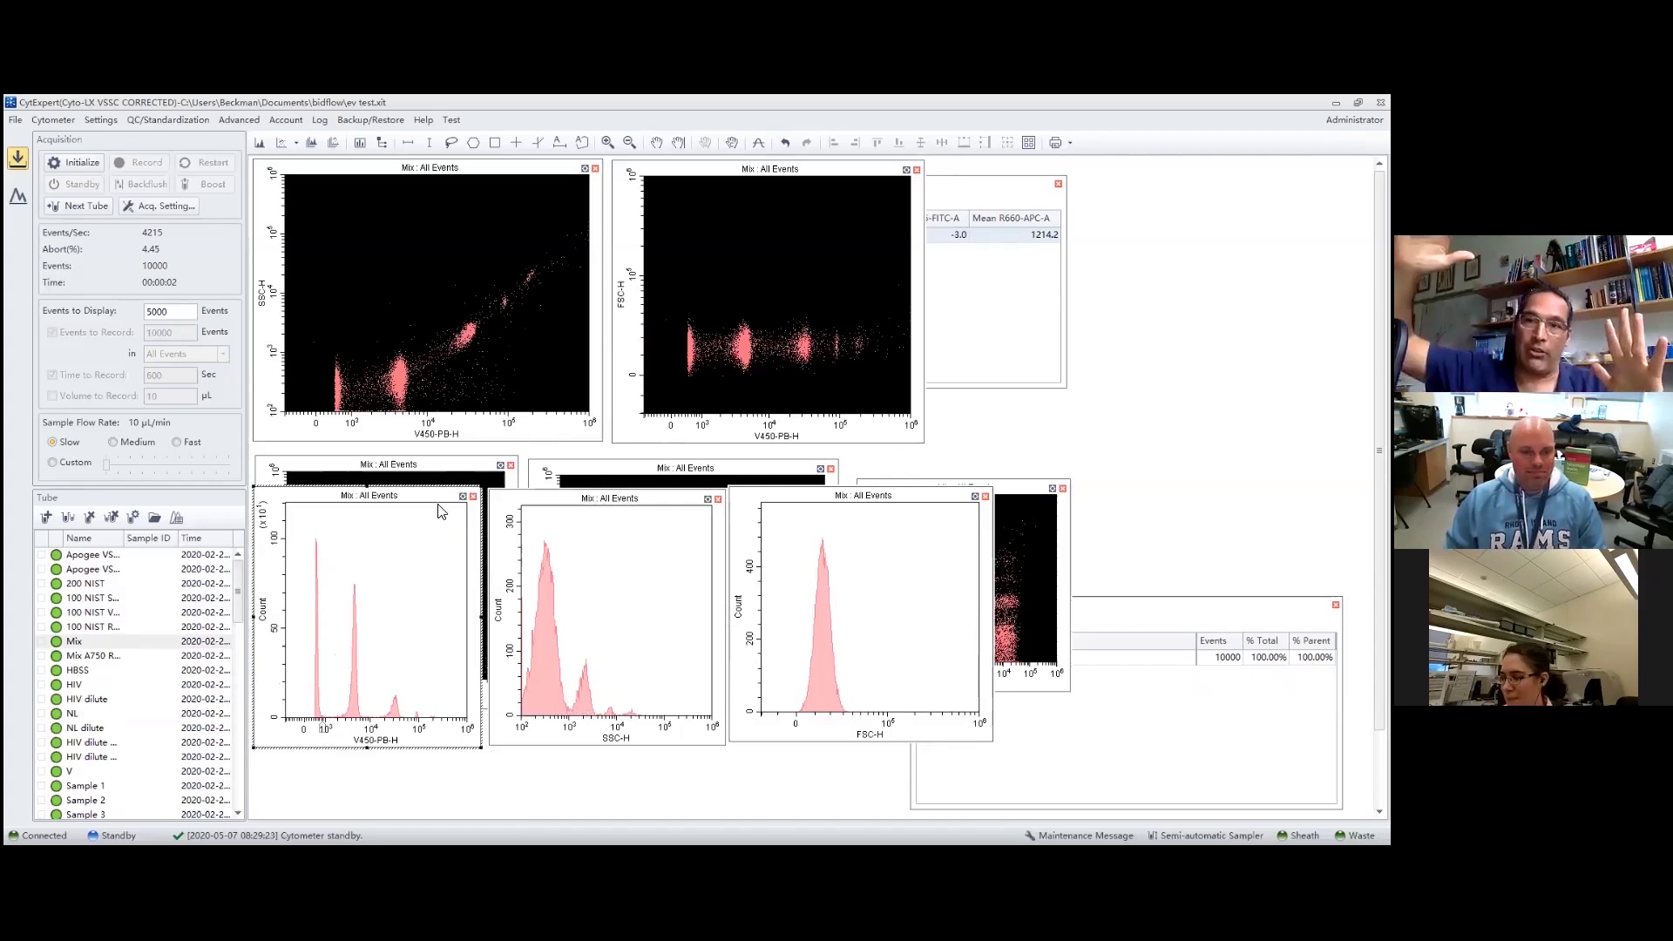
- Move the V450-PB-H histogram beside the FSC-H versus V450-PB-H dot plot and place the SSC-H histogram directly beneath it
{"action": "left_click_drag", "start_coordinate": [428, 508], "coordinate": [432, 546]}
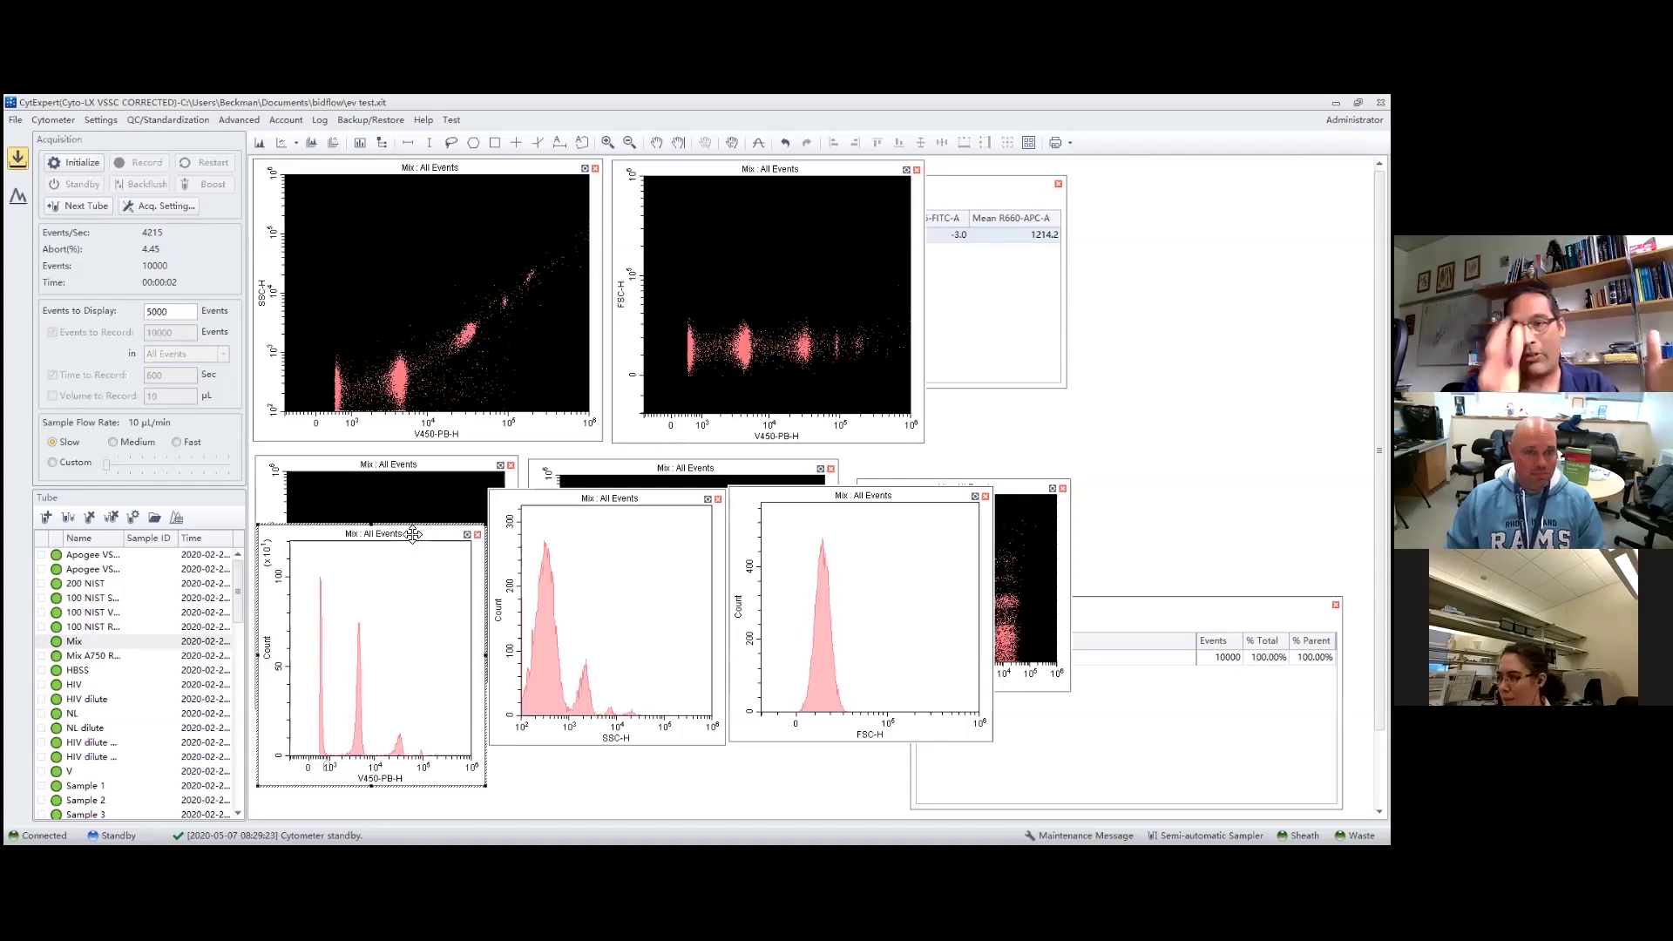
{"action": "left_click_drag", "start_coordinate": [428, 532], "coordinate": [1073, 189]}
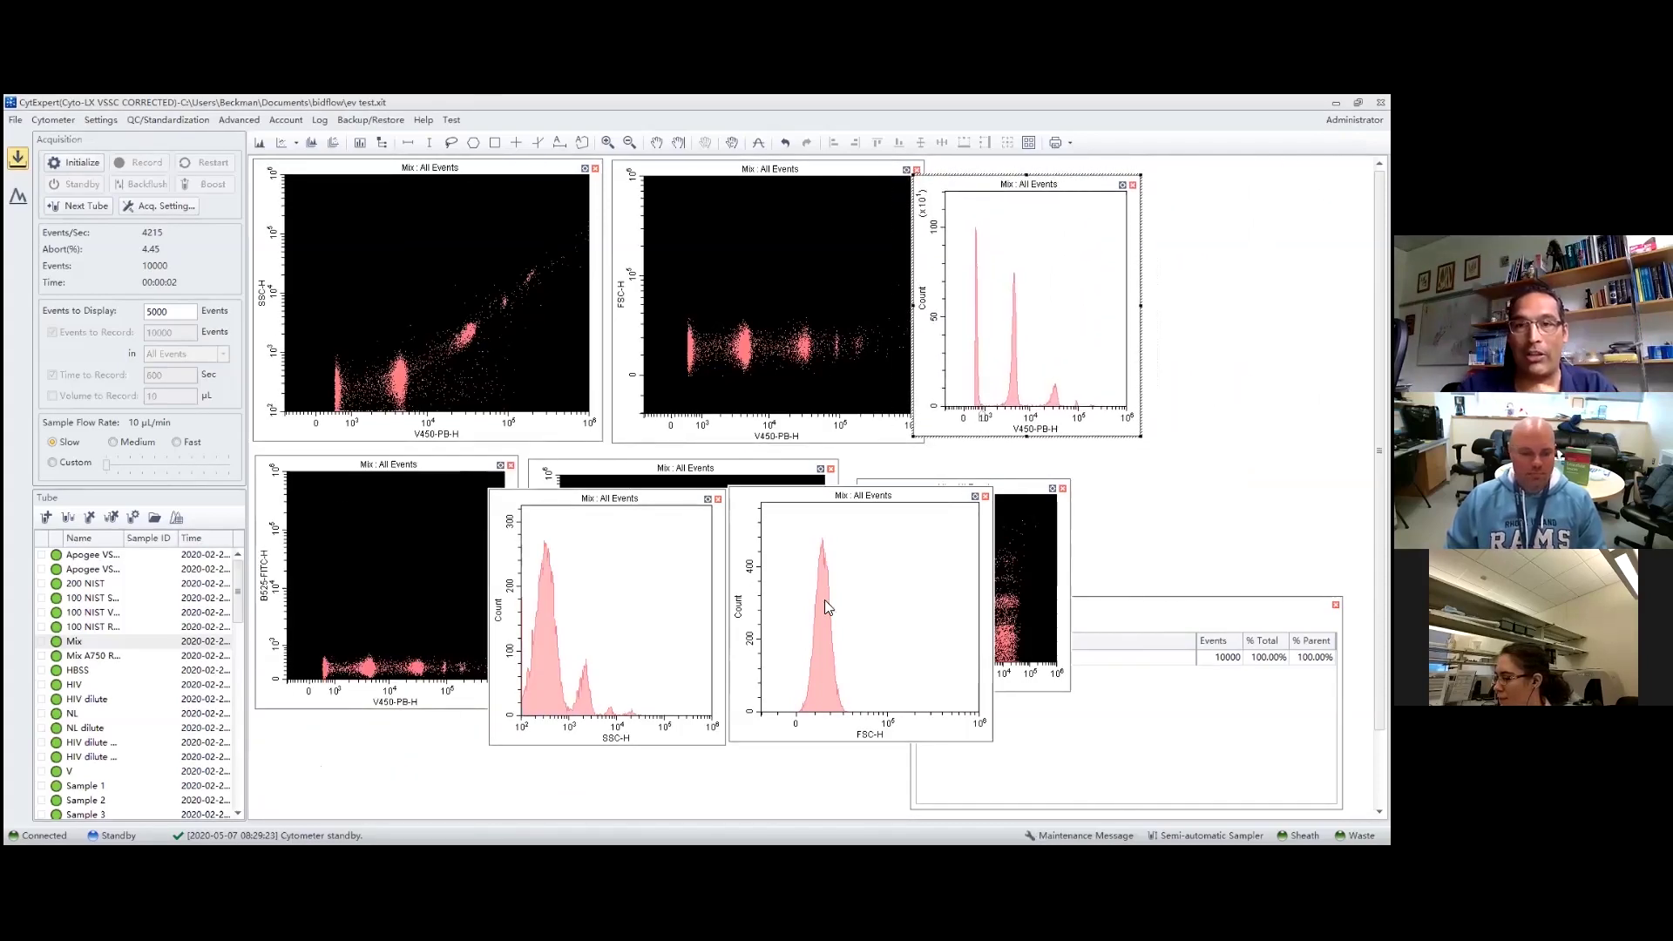
{"action": "left_click_drag", "start_coordinate": [714, 495], "coordinate": [1136, 433]}
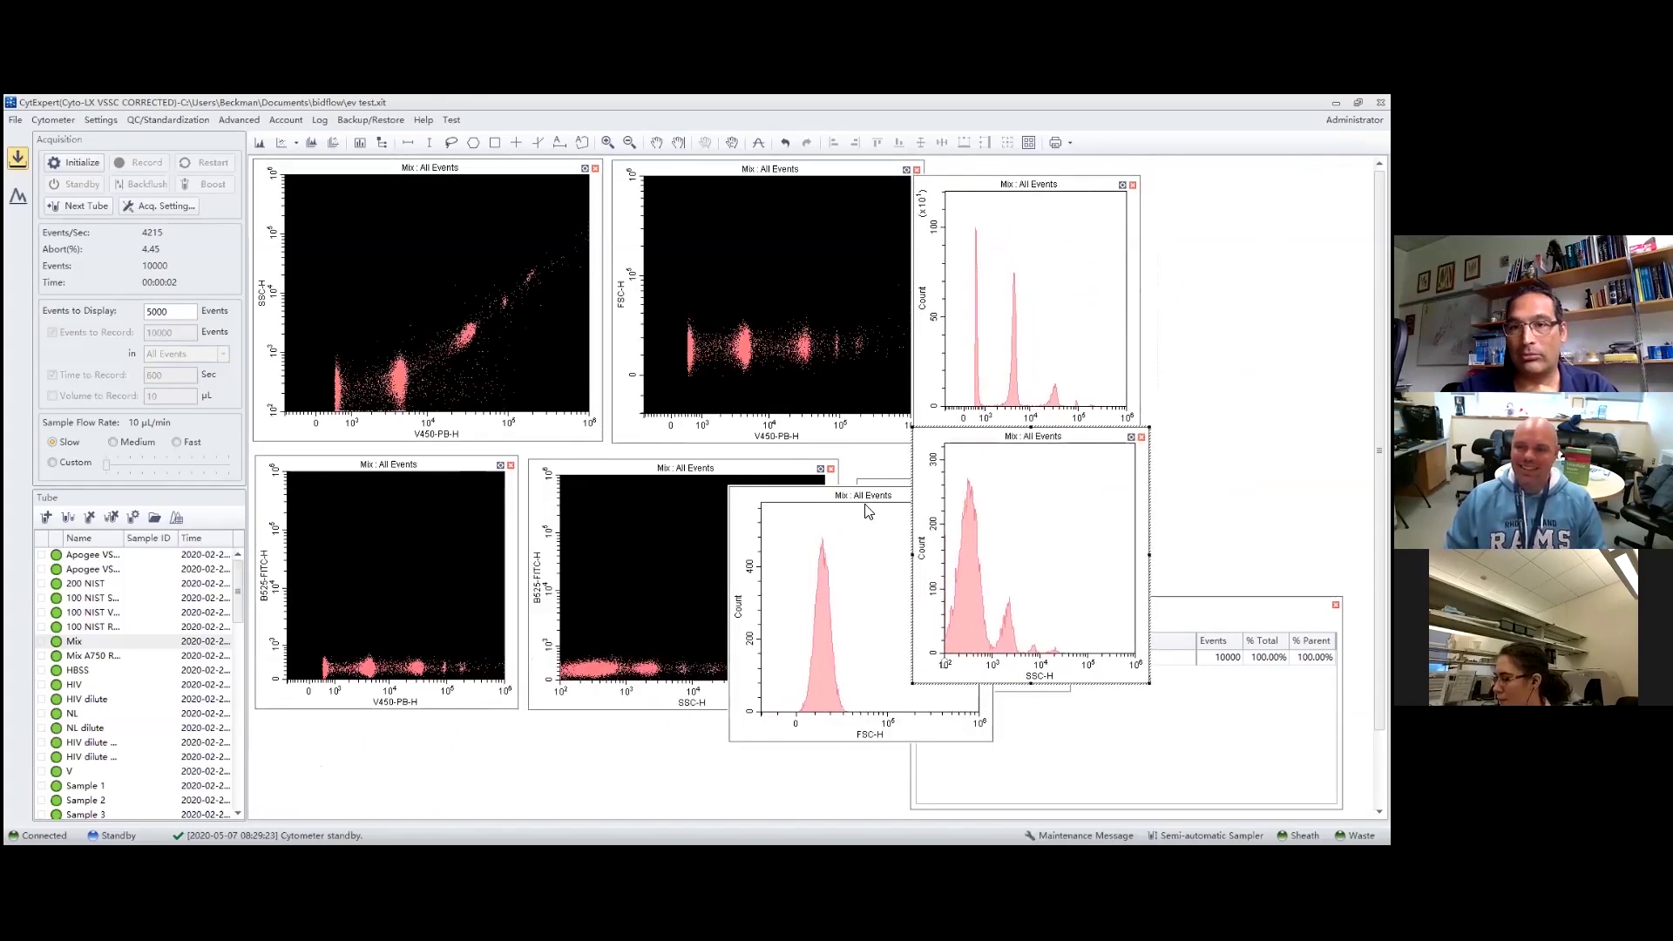
- Move the SSC-A versus FSC-A dot plot out from behind the histograms and close the FSC-H histogram
{"action": "left_click_drag", "start_coordinate": [929, 642], "coordinate": [1145, 775]}
{"action": "left_click_drag", "start_coordinate": [898, 486], "coordinate": [516, 367]}
{"action": "left_click_drag", "start_coordinate": [1111, 624], "coordinate": [721, 592]}
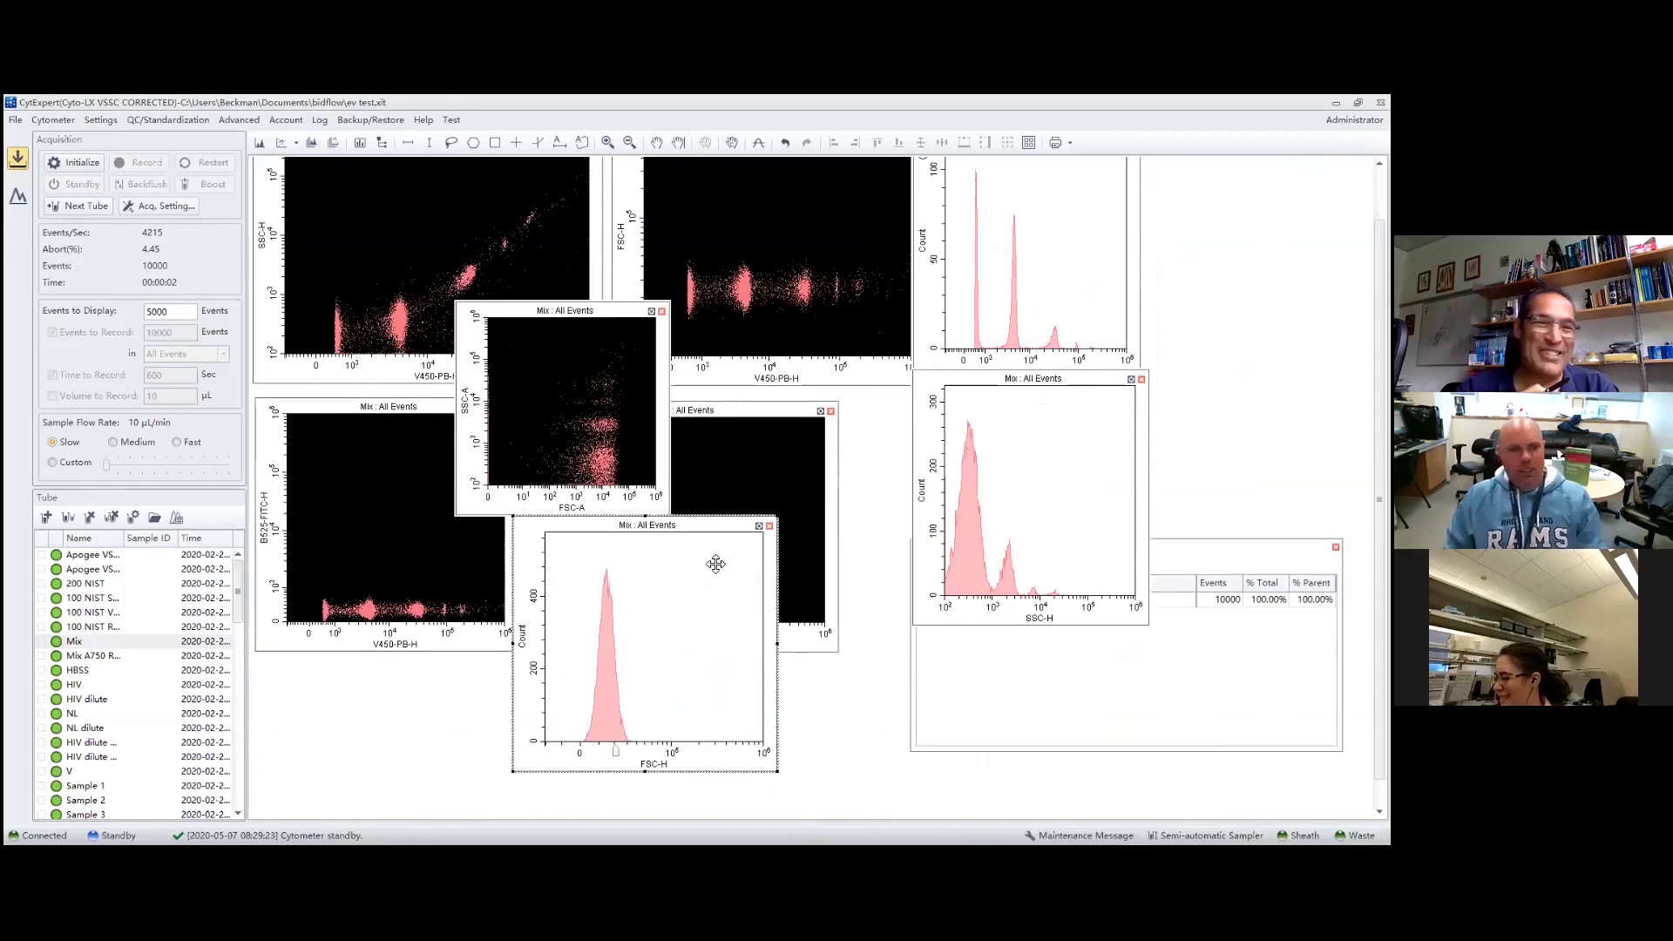
{"action": "left_click", "coordinate": [762, 524]}
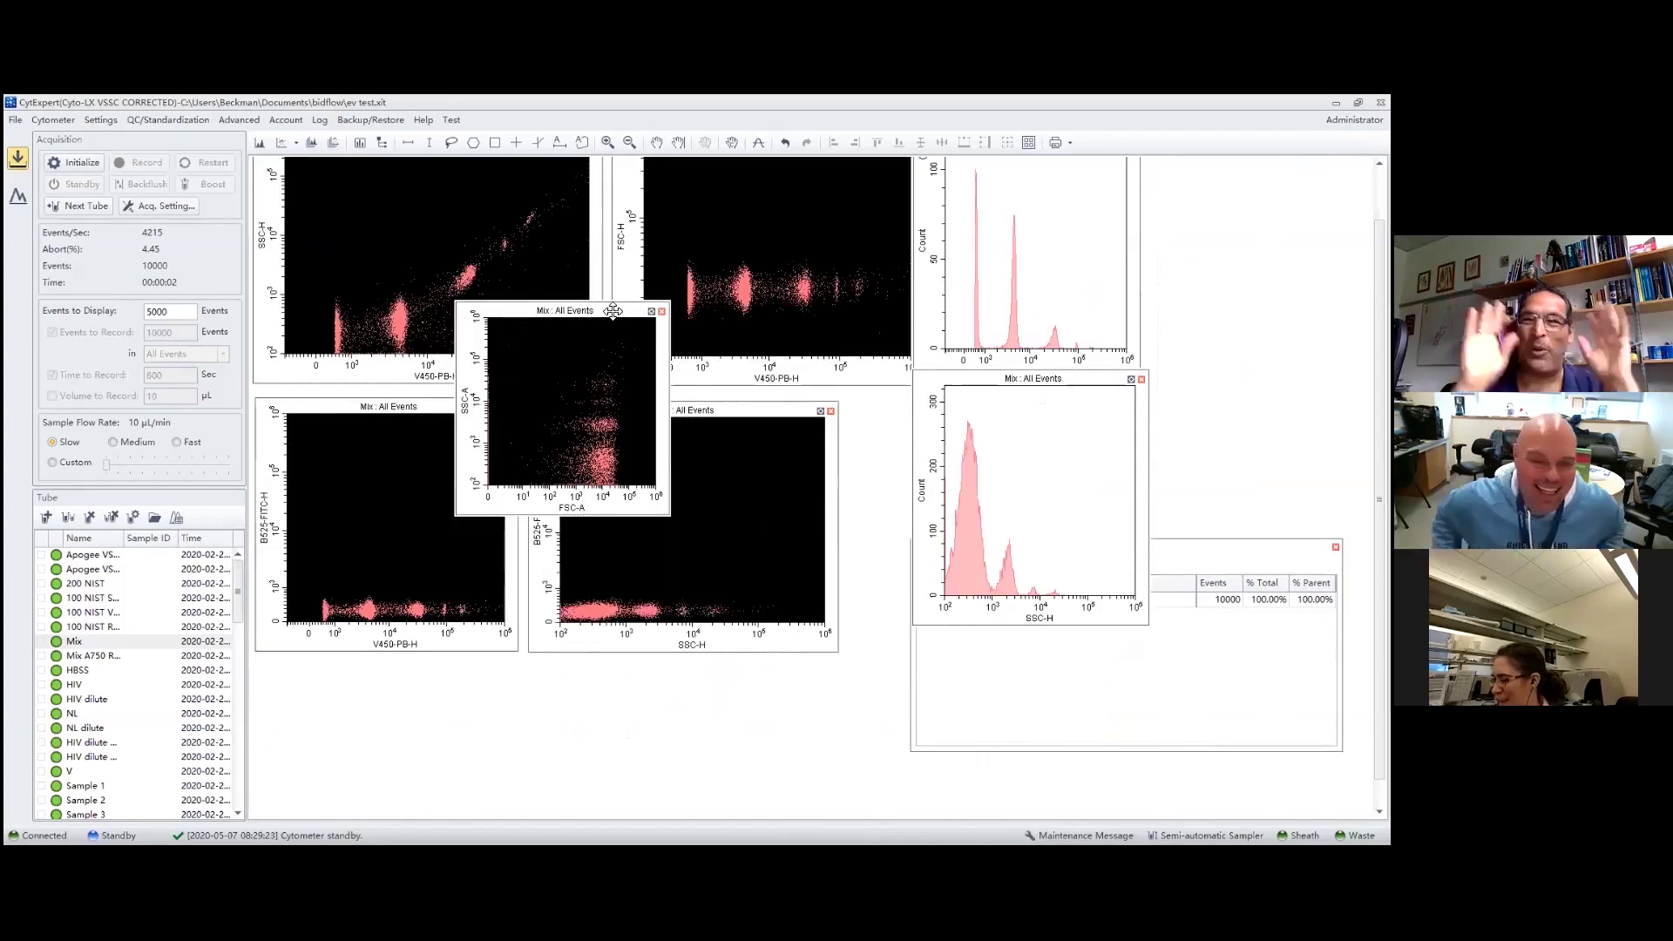
- Close the SSC-A versus FSC-A dot plot and place the SSC-H histogram beside the B525-FITC-H versus SSC-H dot plot
{"action": "left_click", "coordinate": [661, 311]}
{"action": "scroll", "coordinate": [926, 382], "scroll_direction": "up", "scroll_amount": 1}
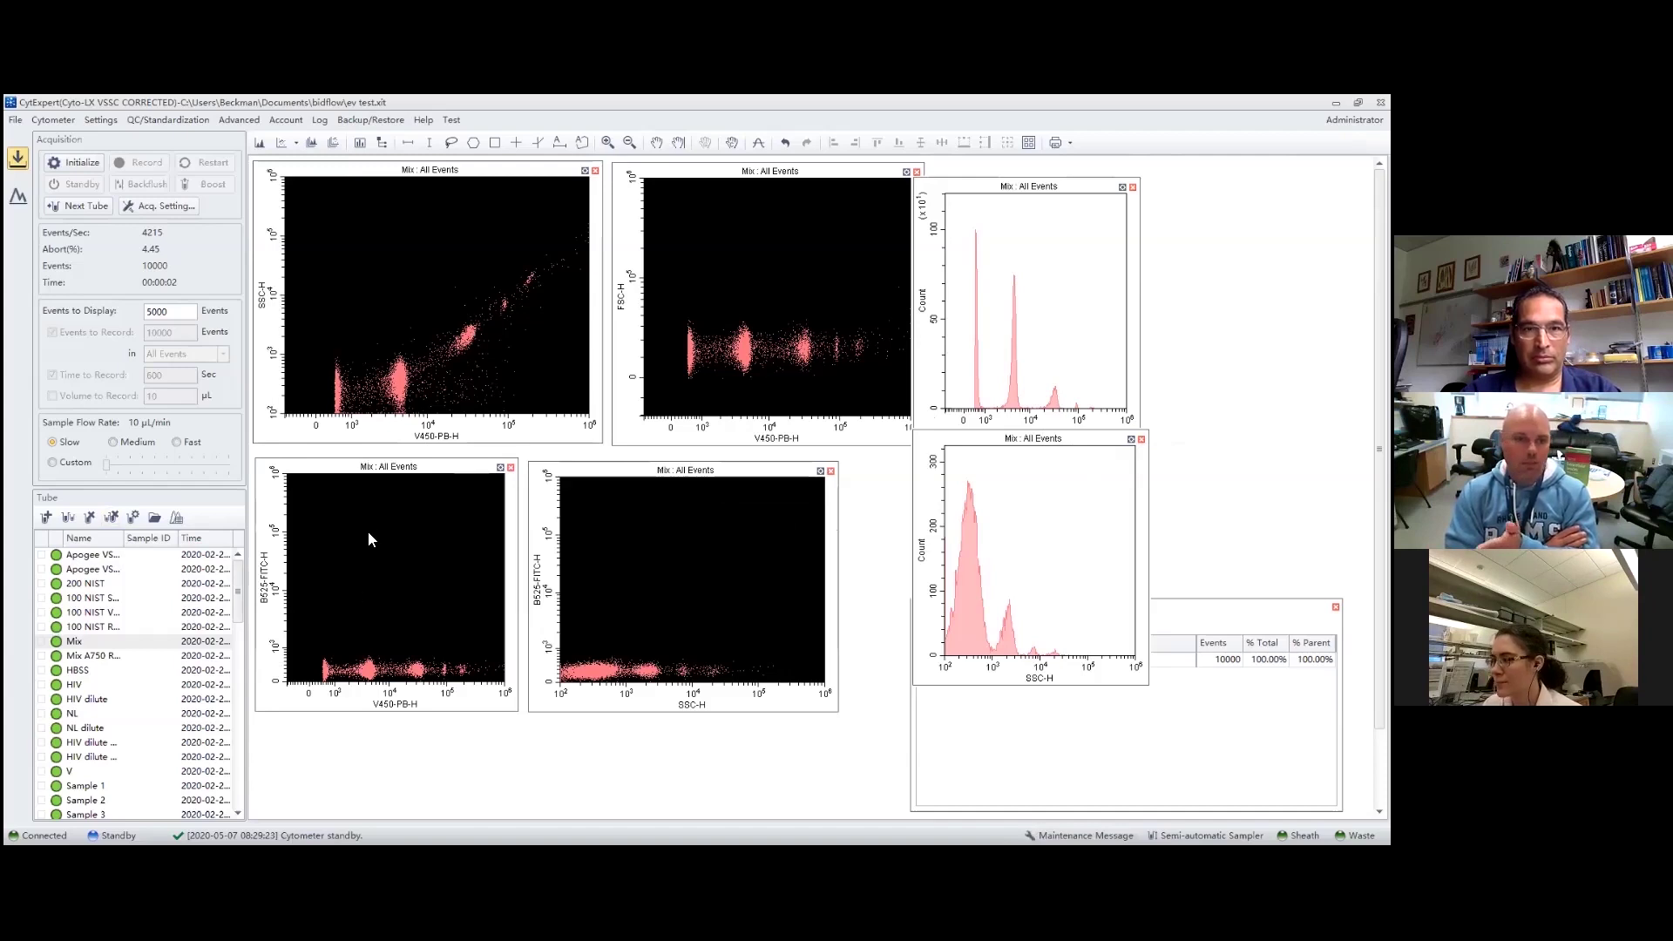
{"action": "left_click_drag", "start_coordinate": [1089, 444], "coordinate": [1029, 471]}
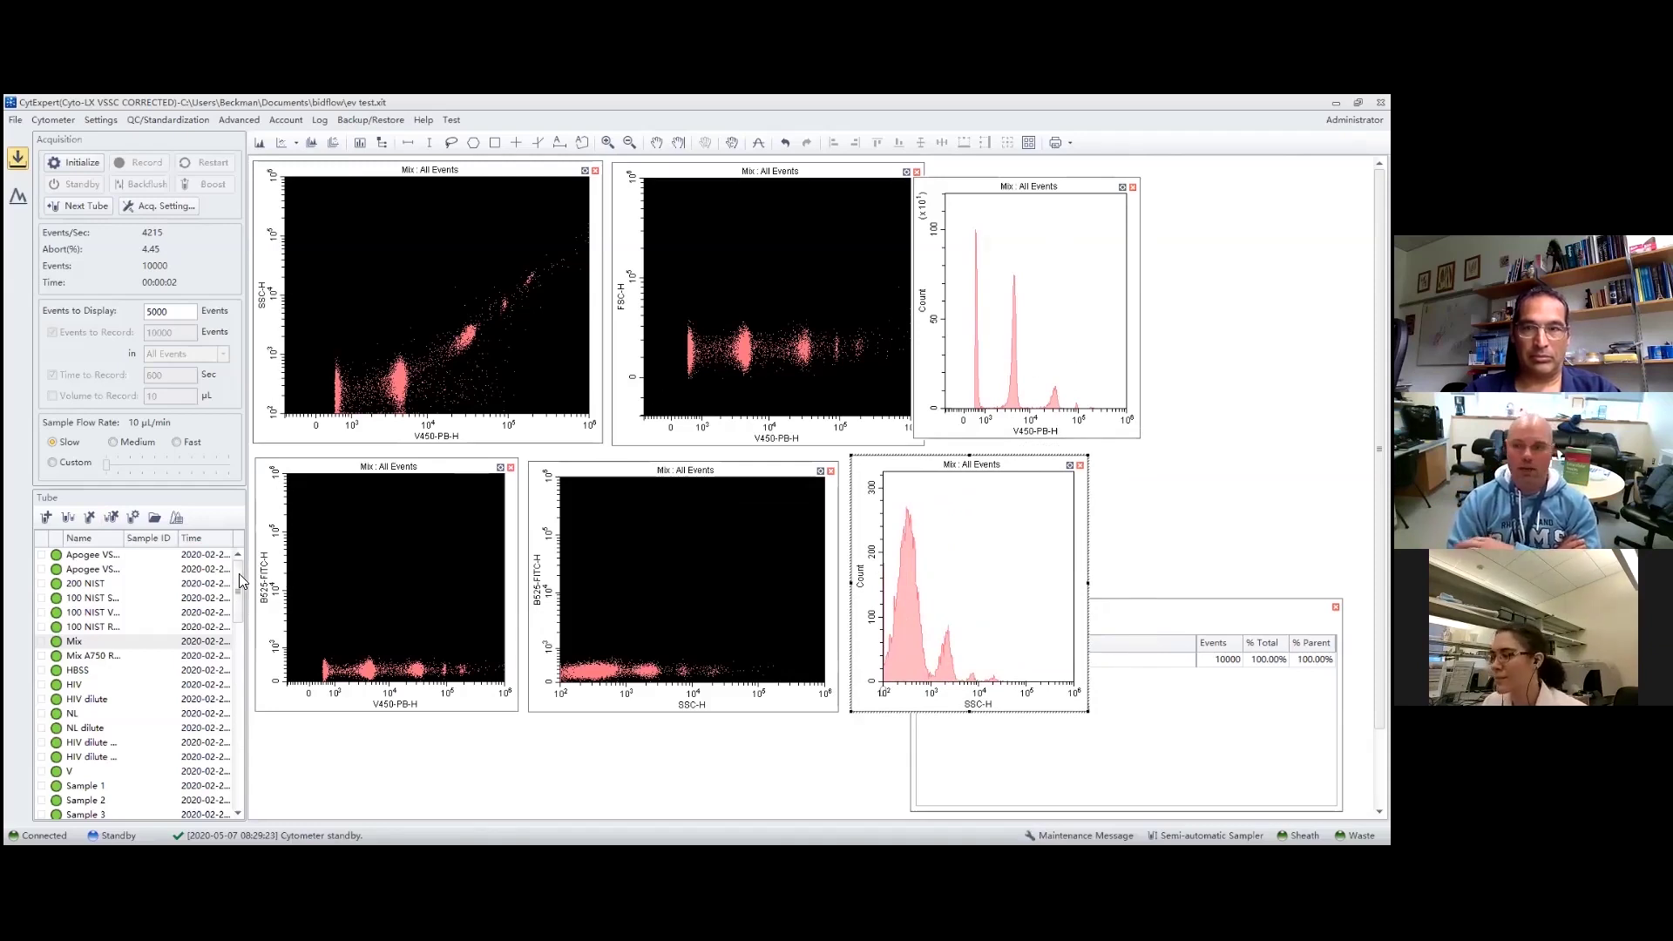
- Examine the plots of the HIV GFP, HIV FL, HIV FL Count and HIV VSSC 750T1 High tubes in turn
{"action": "scroll", "coordinate": [238, 575], "scroll_direction": "down", "scroll_amount": 2}
{"action": "scroll", "coordinate": [244, 575], "scroll_direction": "up", "scroll_amount": 2}
{"action": "left_click_drag", "start_coordinate": [240, 593], "coordinate": [266, 782]}
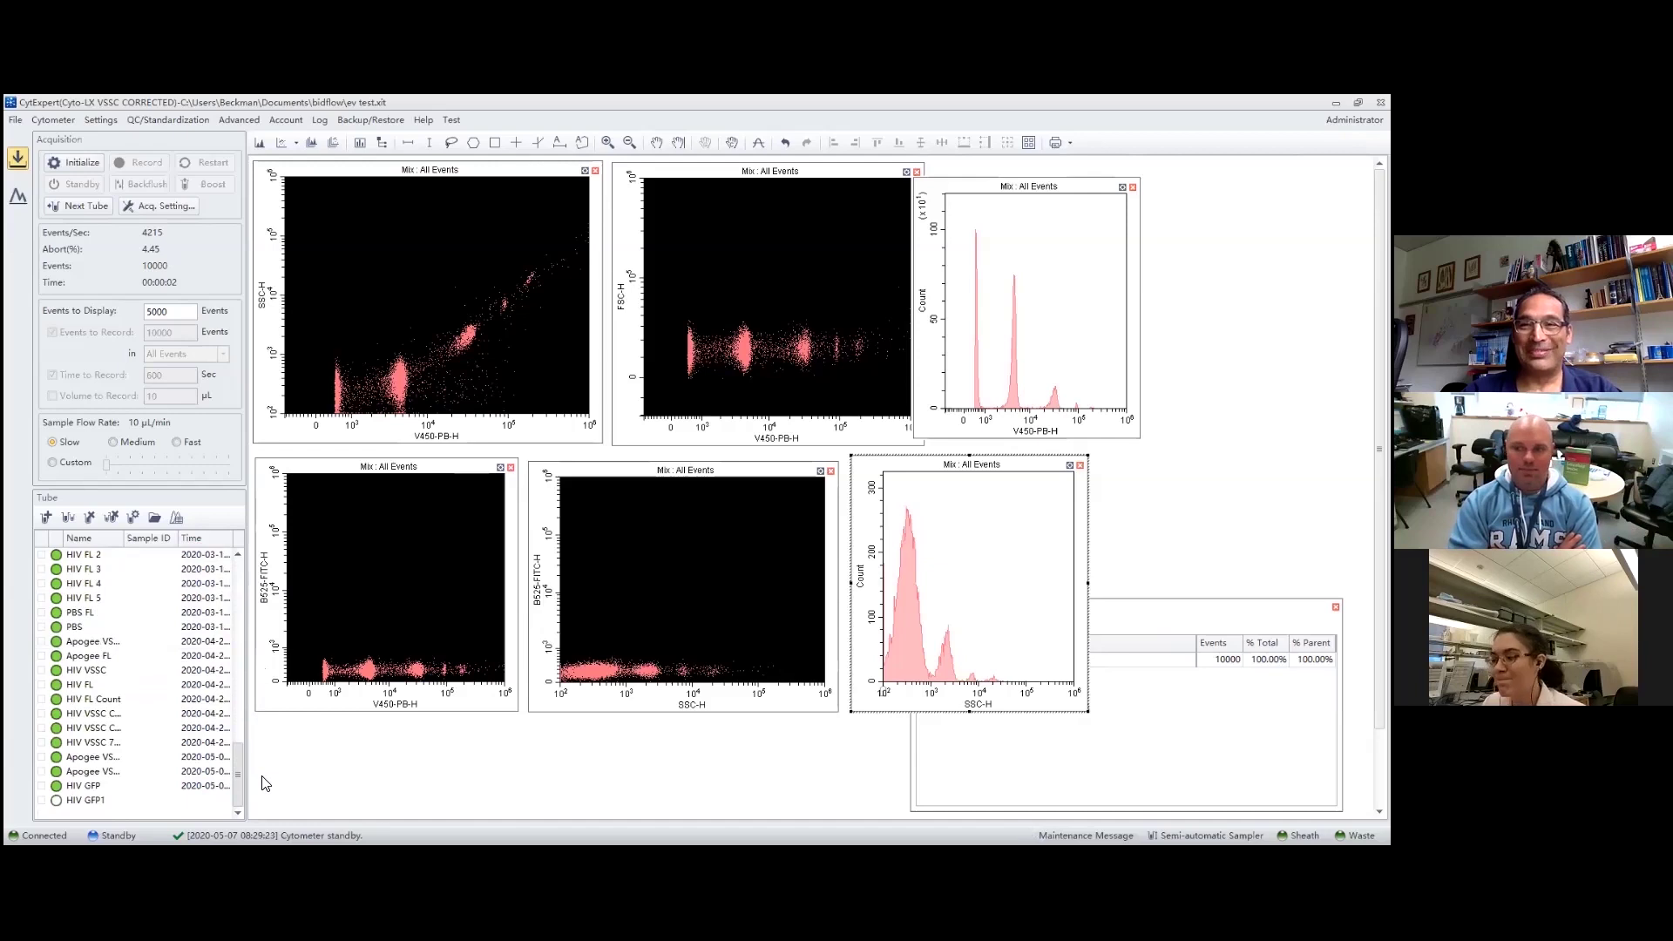
{"action": "left_click", "coordinate": [97, 786]}
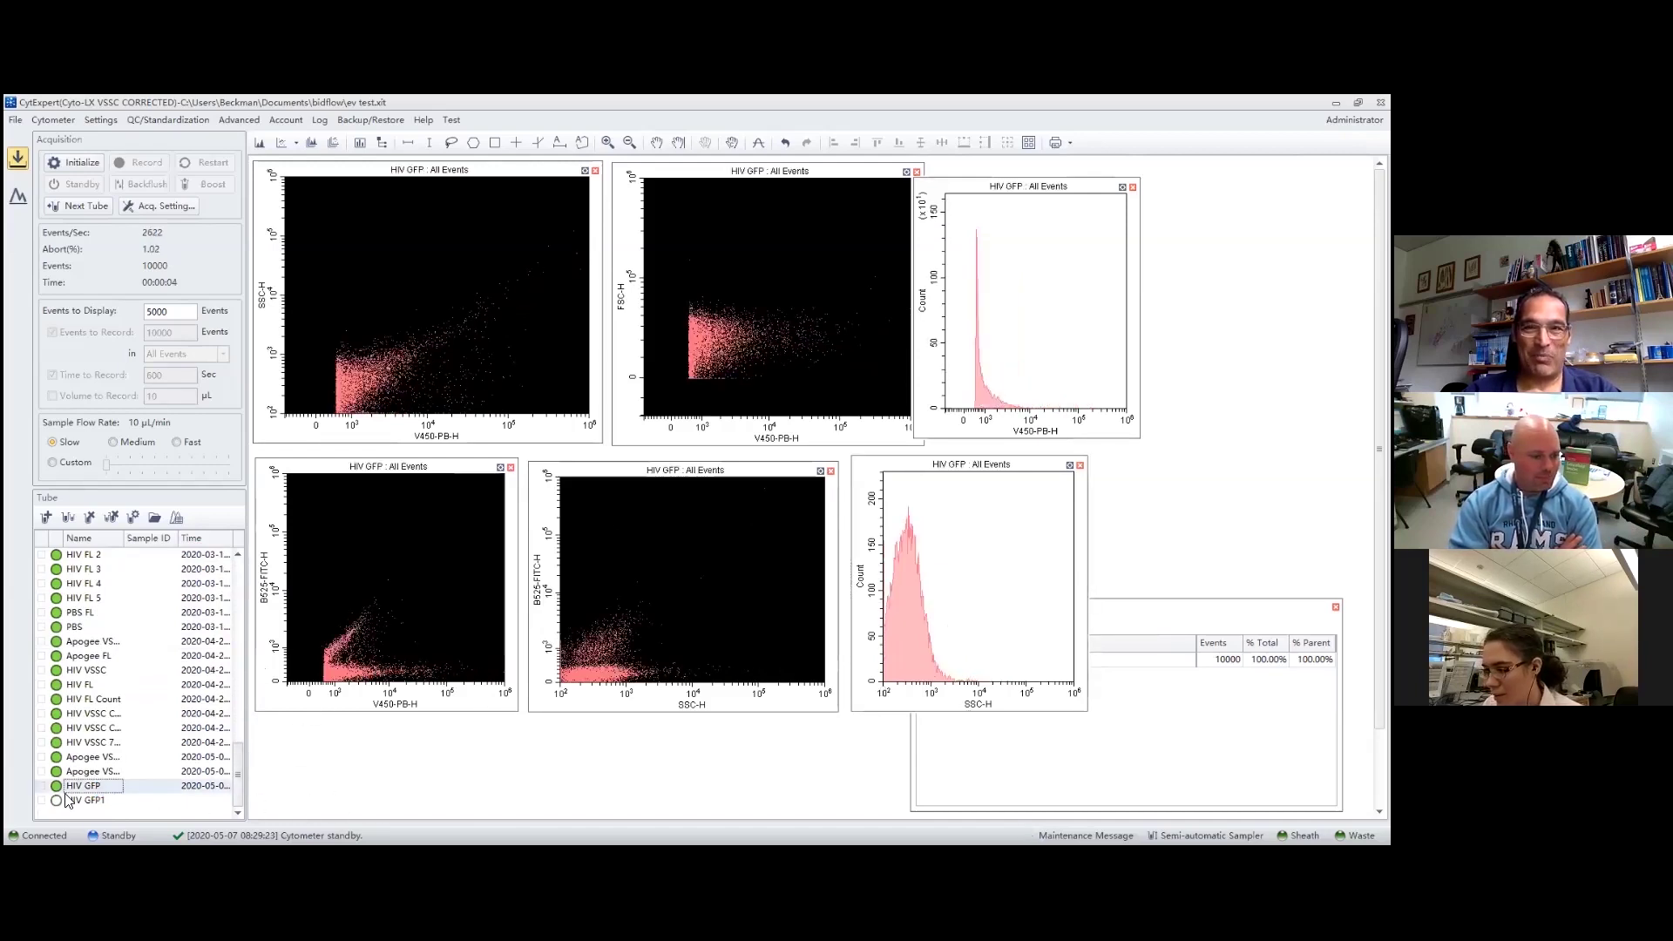
{"action": "left_click", "coordinate": [86, 685]}
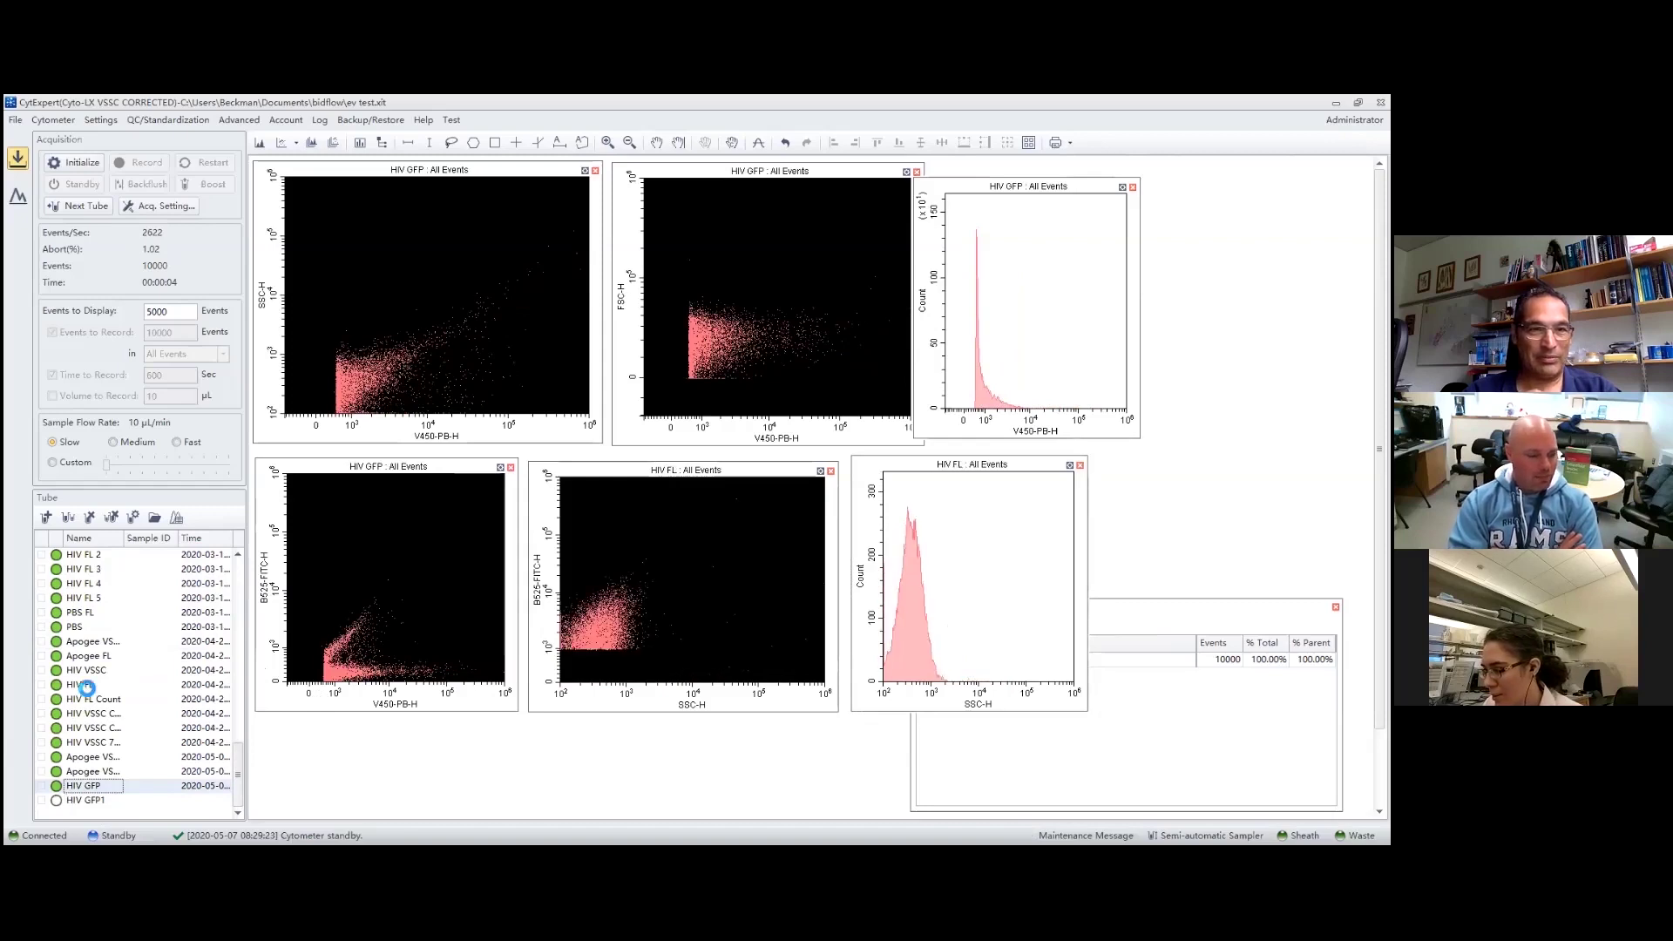
{"action": "left_click", "coordinate": [94, 698]}
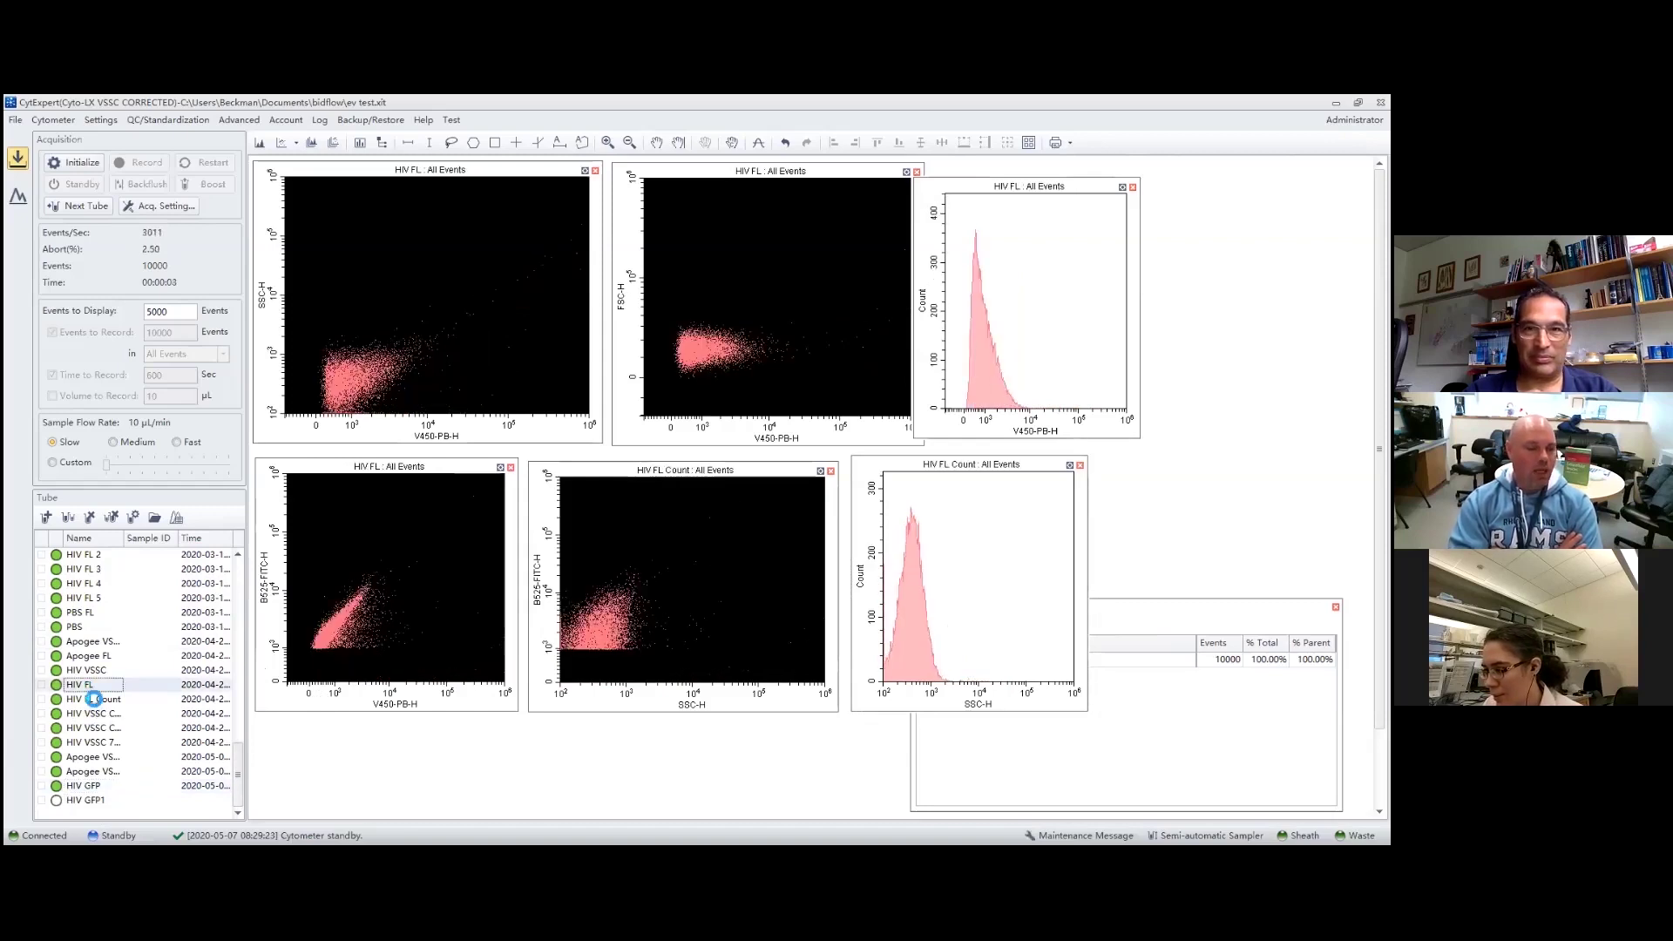
{"action": "left_click", "coordinate": [95, 743]}
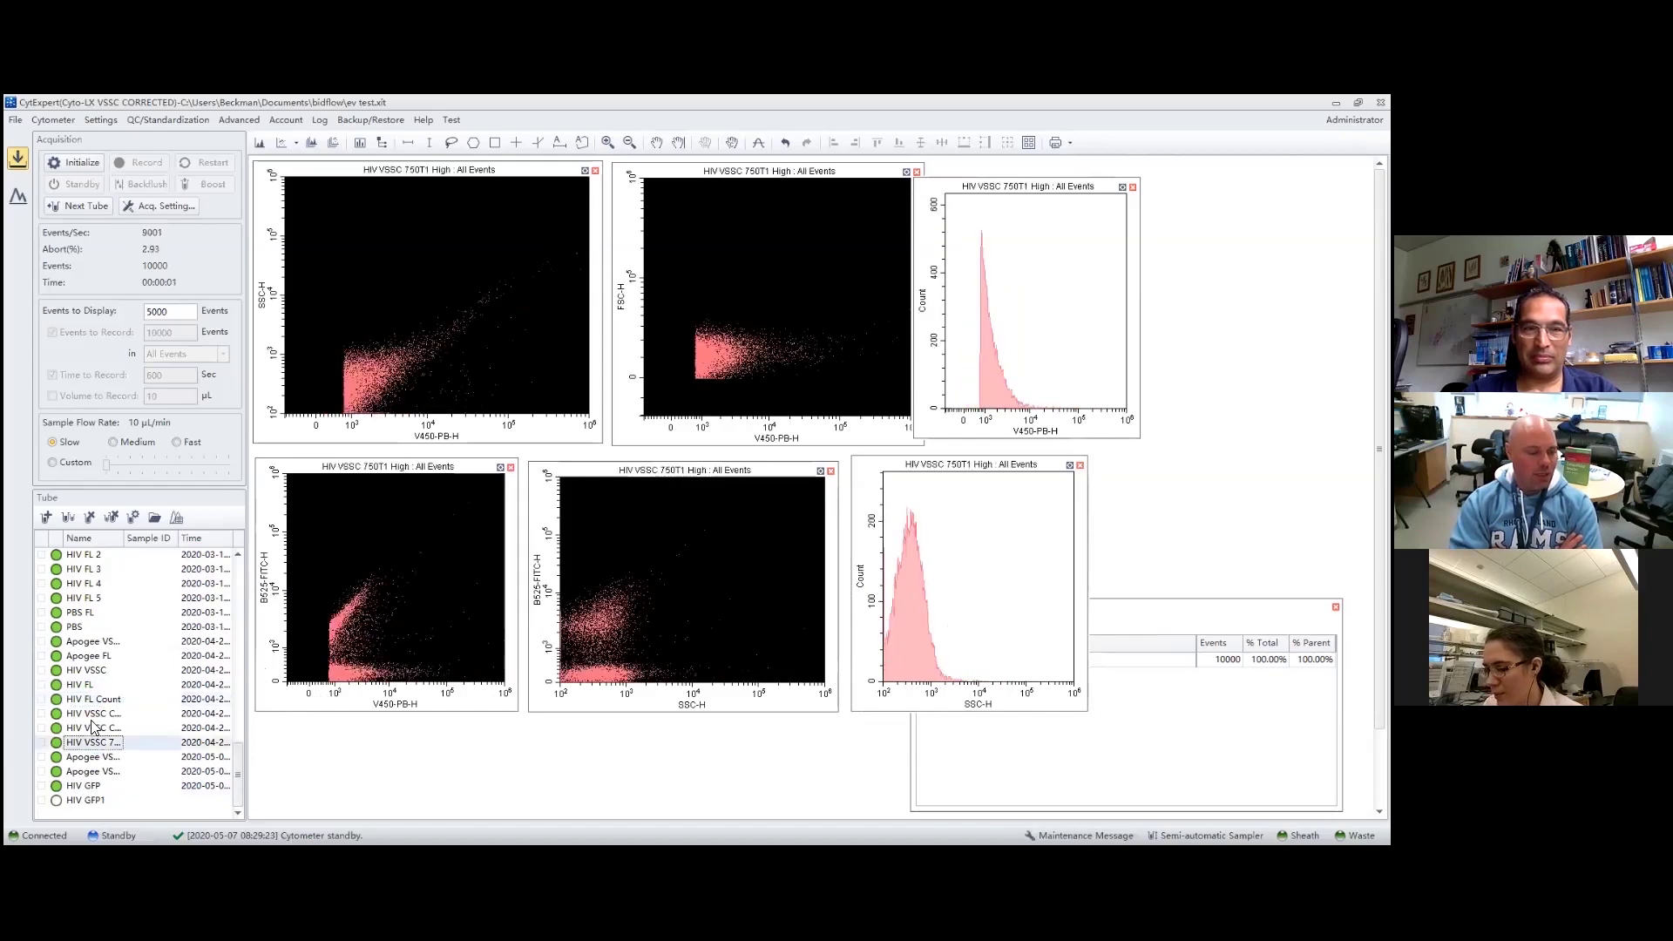
- Widen the tube list's Name column to show full names and view the HIV GFP, HIV 1 and HIV 3 tubes
{"action": "left_click_drag", "start_coordinate": [127, 540], "coordinate": [178, 540]}
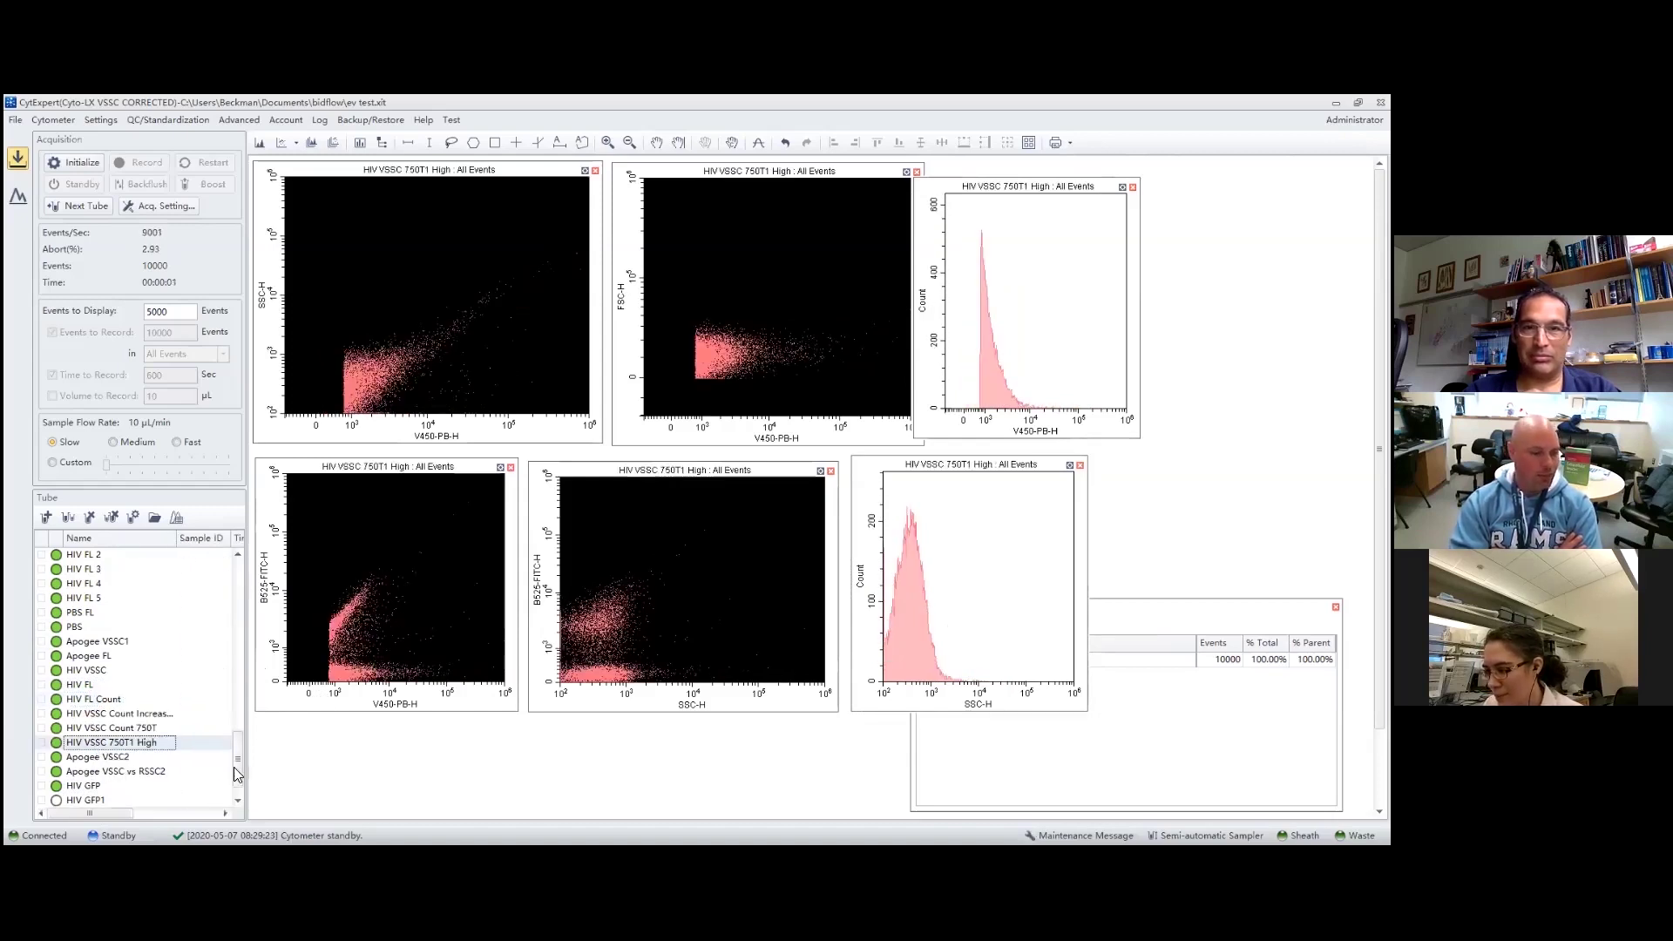
{"action": "left_click", "coordinate": [77, 787]}
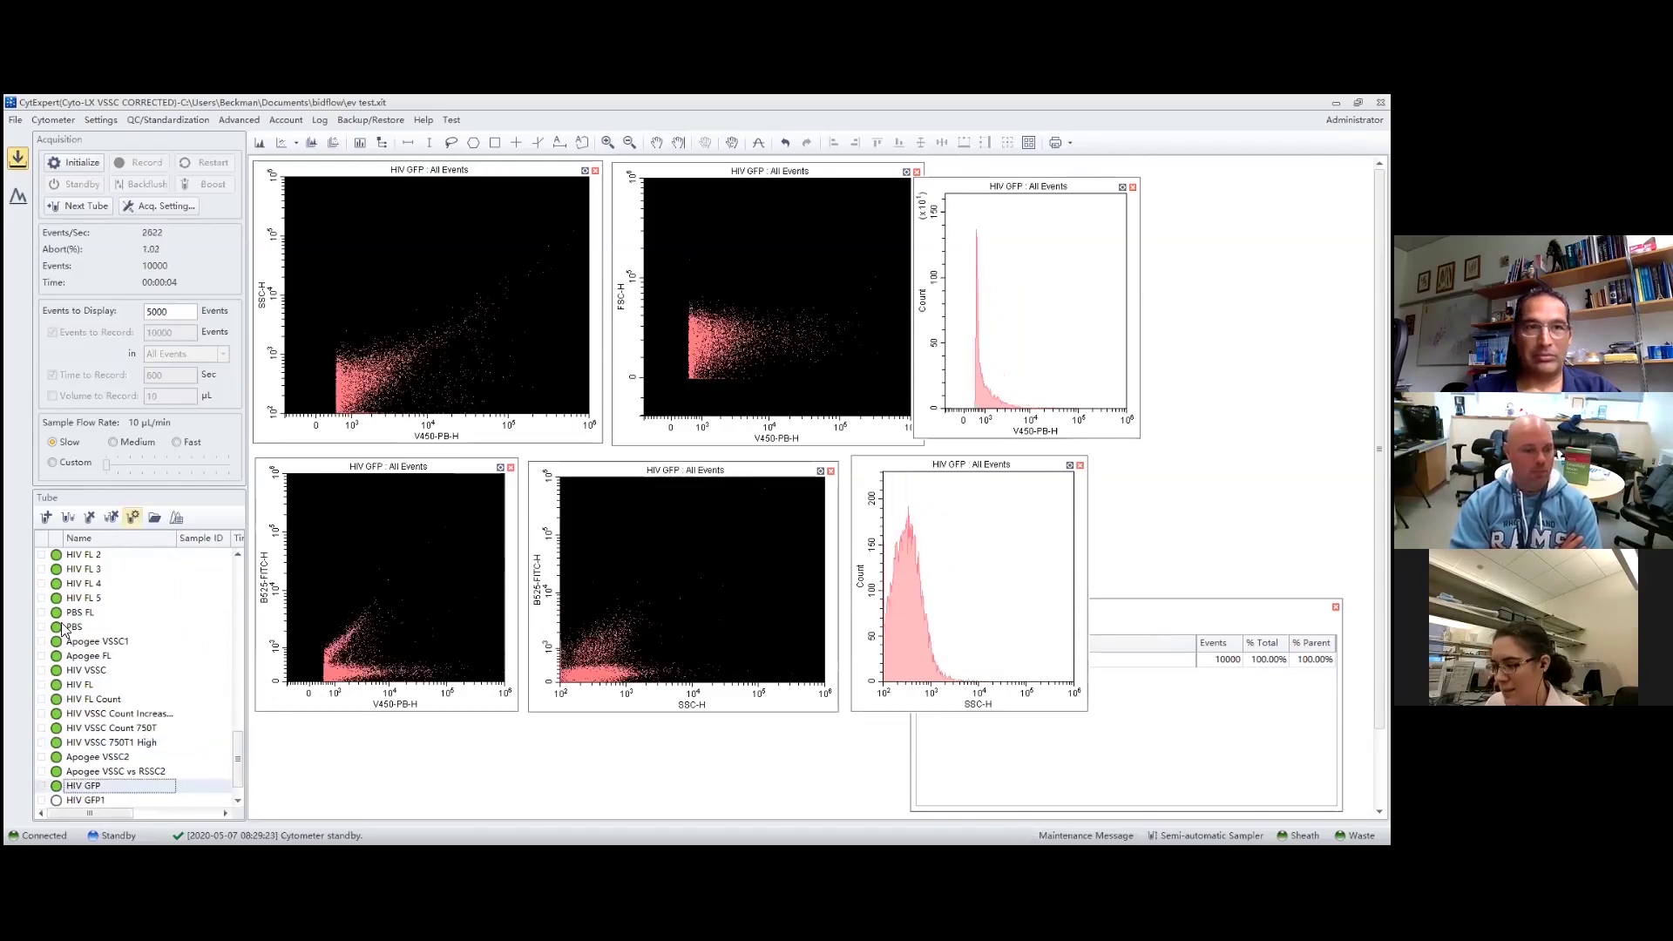
{"action": "scroll", "coordinate": [70, 628], "scroll_direction": "up", "scroll_amount": 4}
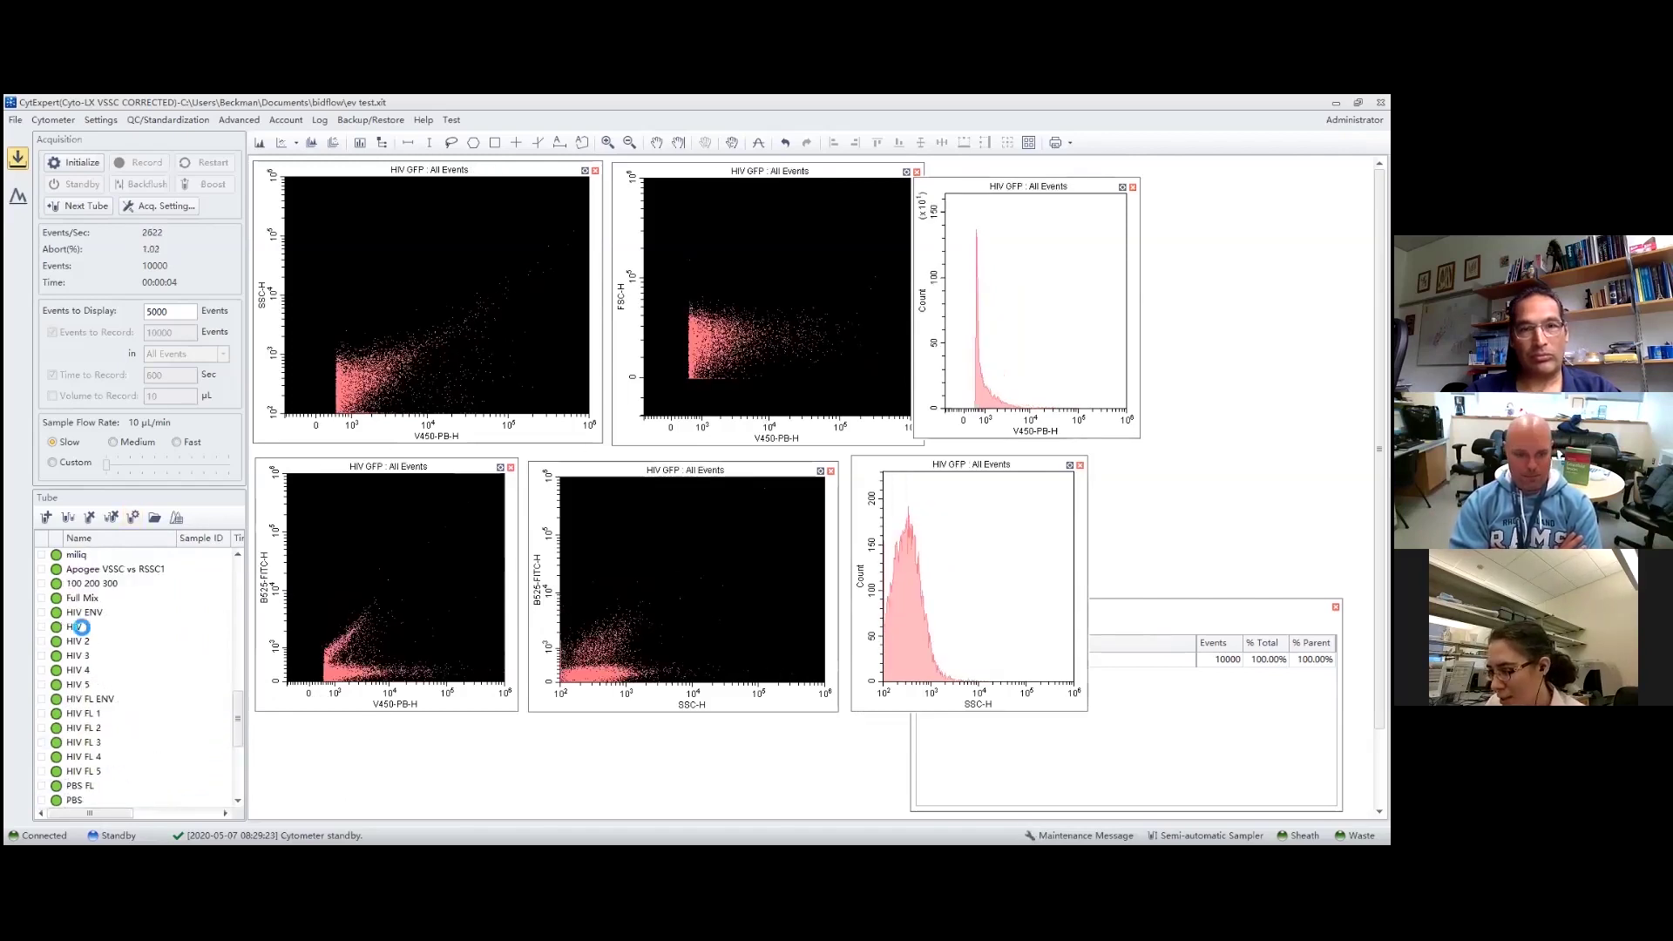
{"action": "left_click", "coordinate": [81, 627]}
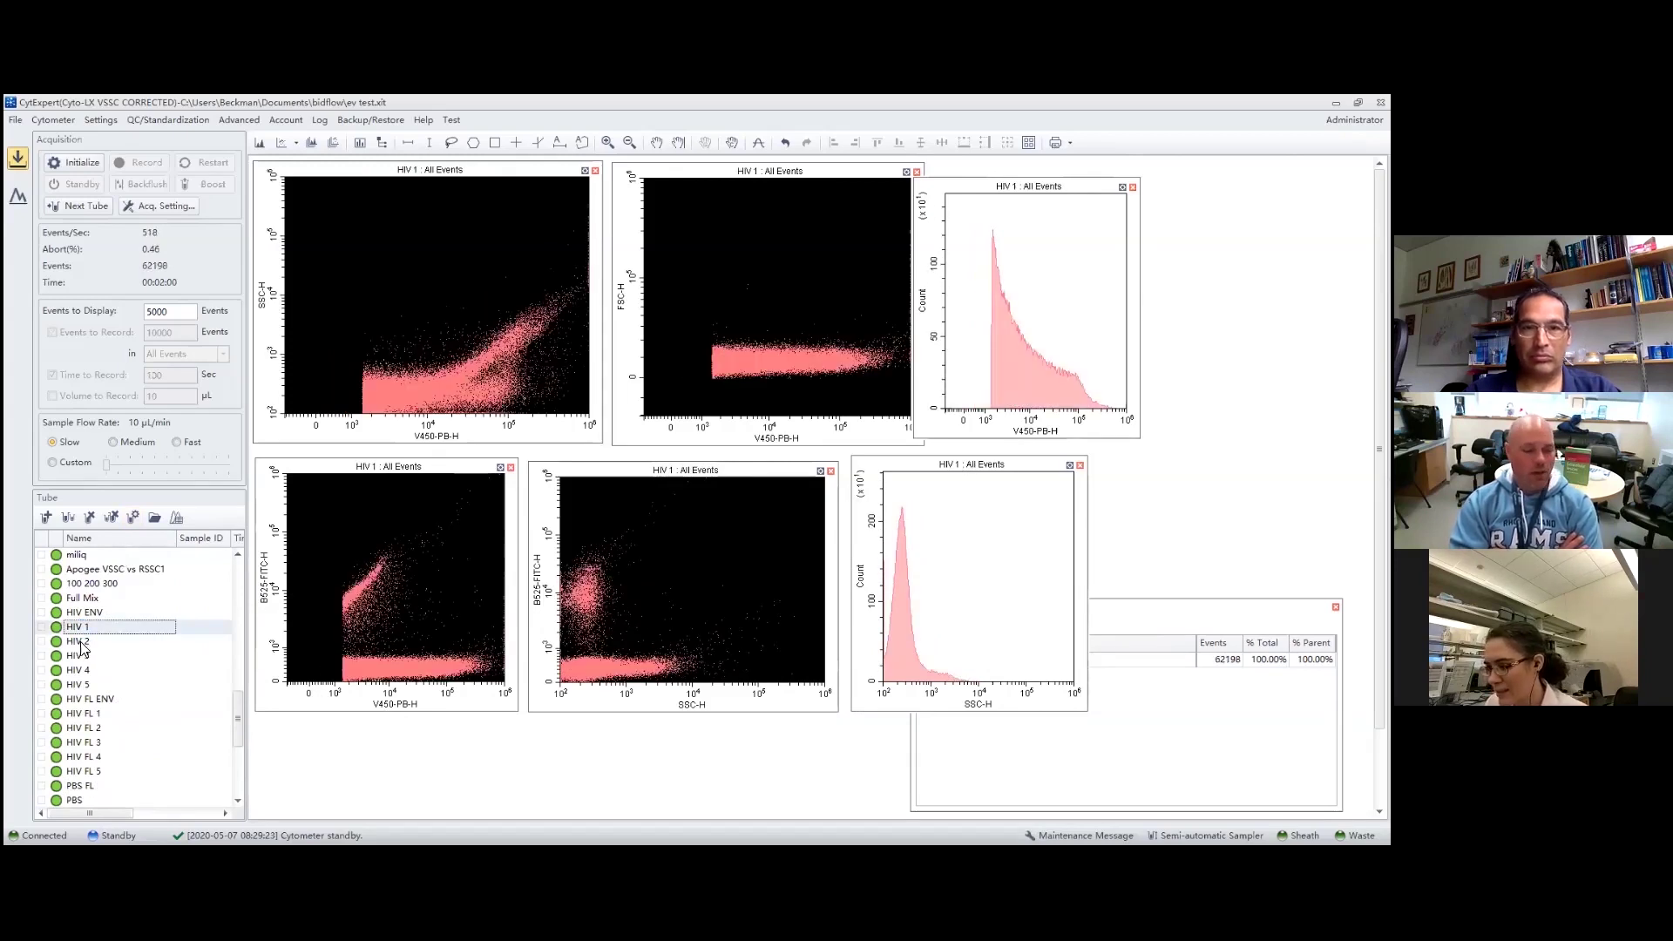
{"action": "left_click", "coordinate": [78, 655]}
- Display the HIV FL tube's data, checking it briefly against the HIV FL Count tube
{"action": "scroll", "coordinate": [83, 647], "scroll_direction": "up", "scroll_amount": 3}
{"action": "scroll", "coordinate": [83, 647], "scroll_direction": "down", "scroll_amount": 7}
{"action": "left_click", "coordinate": [70, 687]}
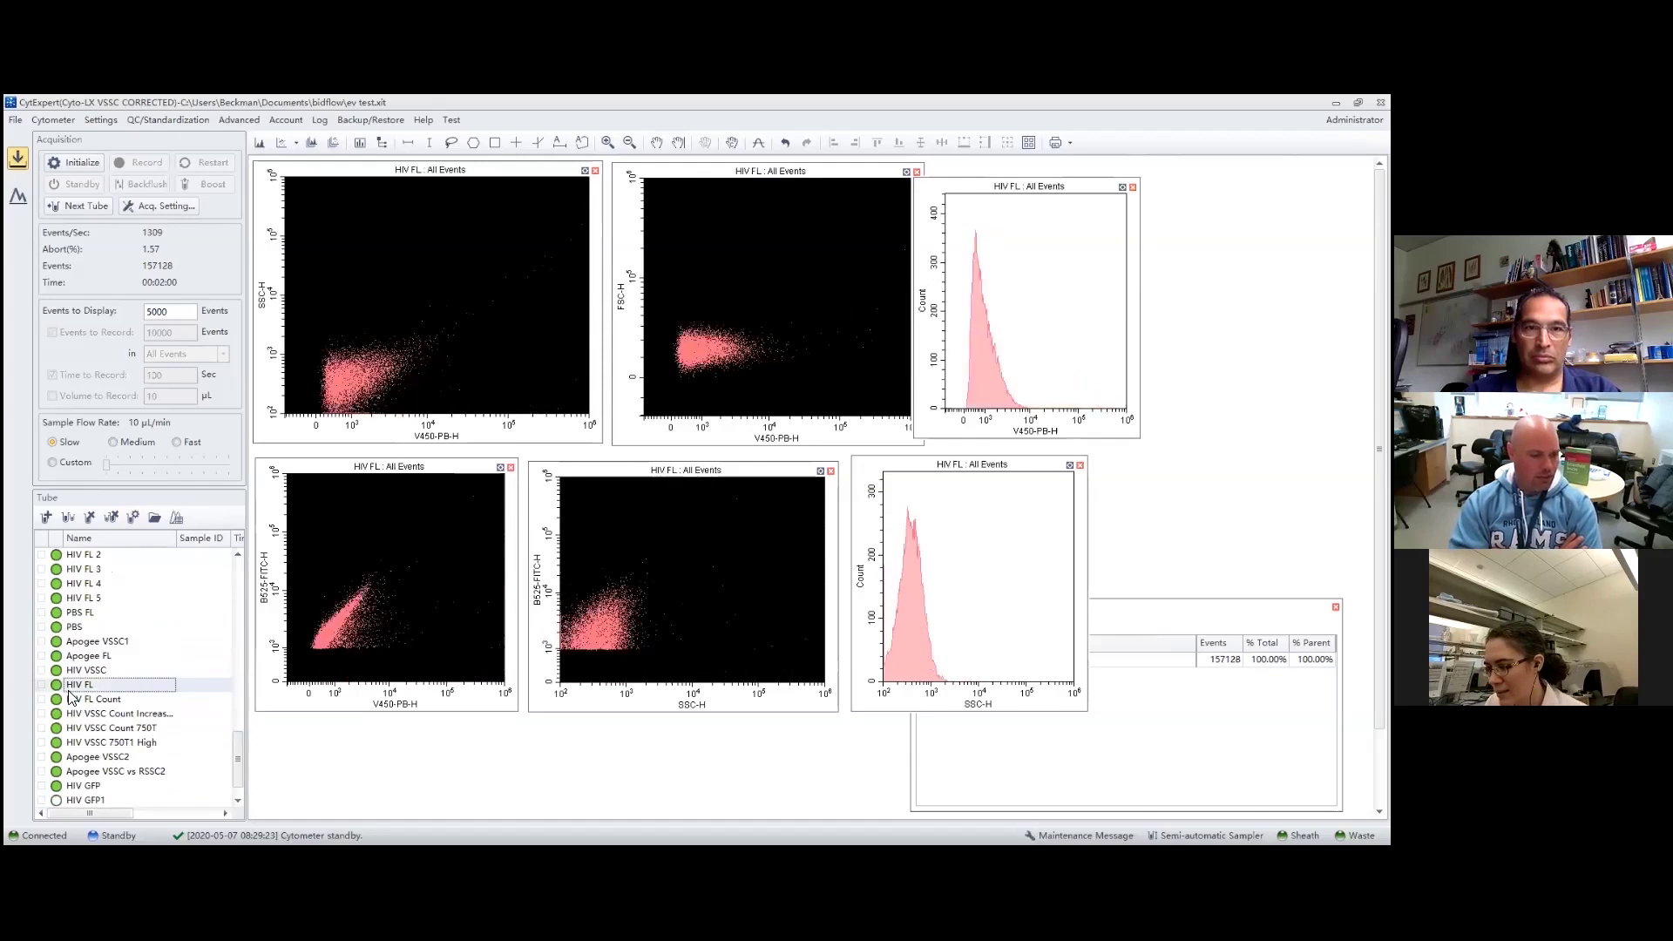
{"action": "left_click", "coordinate": [71, 698]}
{"action": "left_click", "coordinate": [76, 688]}
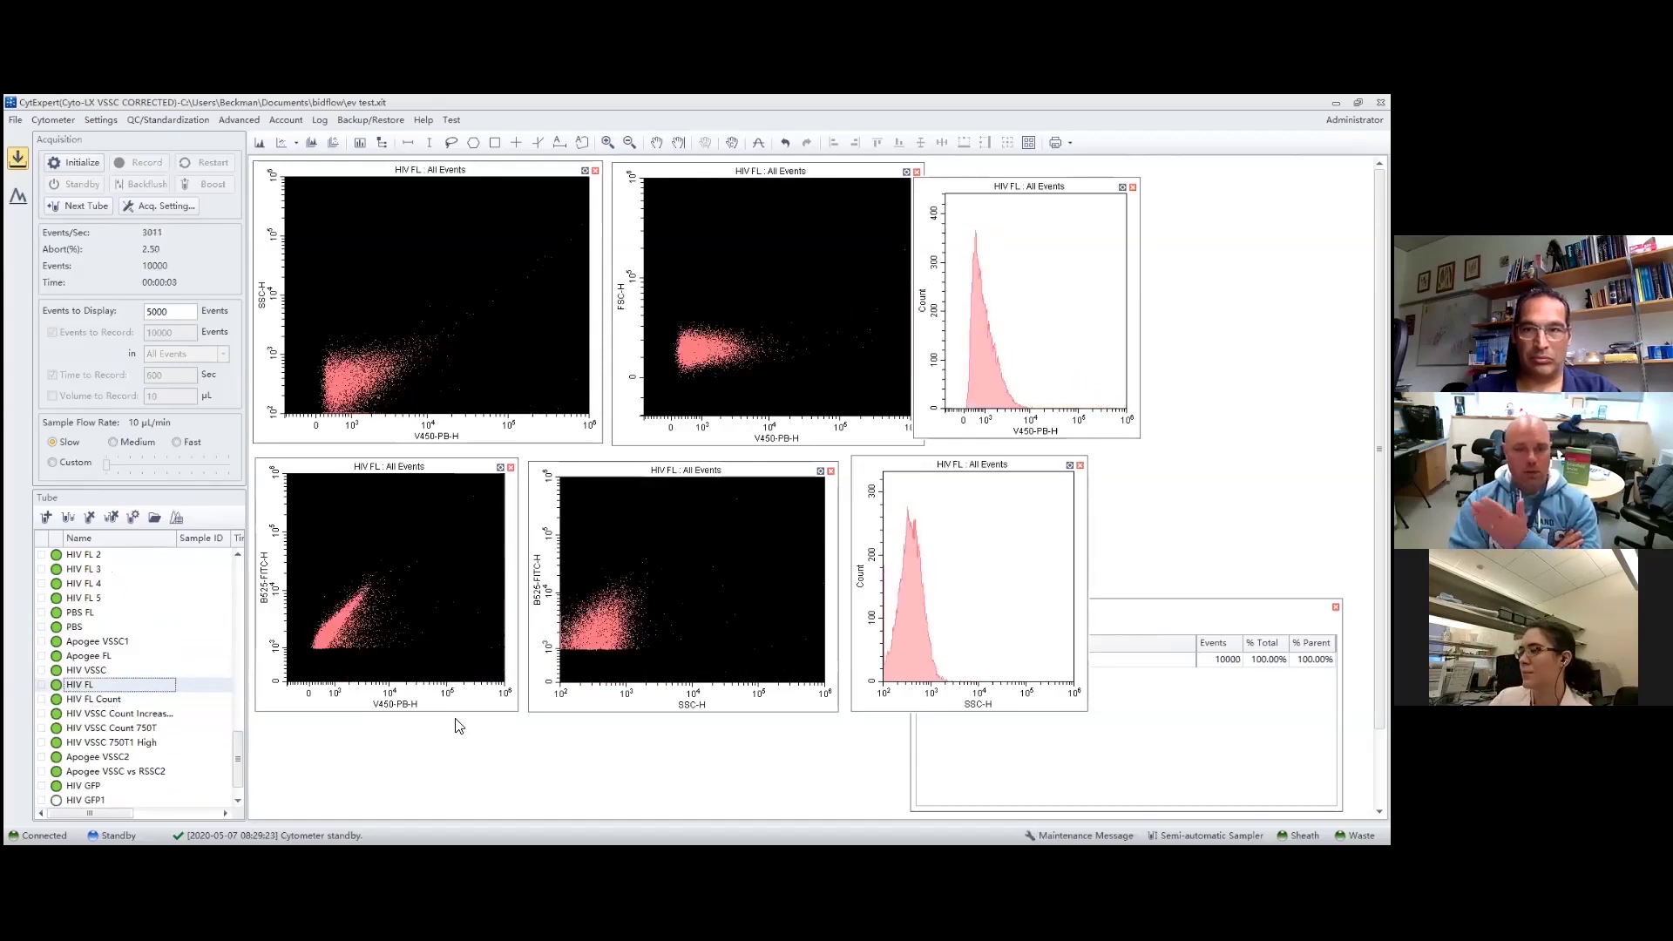
- Open the acquisition threshold settings beneath the plots and check them for the HIV FL, HIV FL Count and HIV VSSC tubes
{"action": "left_click", "coordinate": [161, 208]}
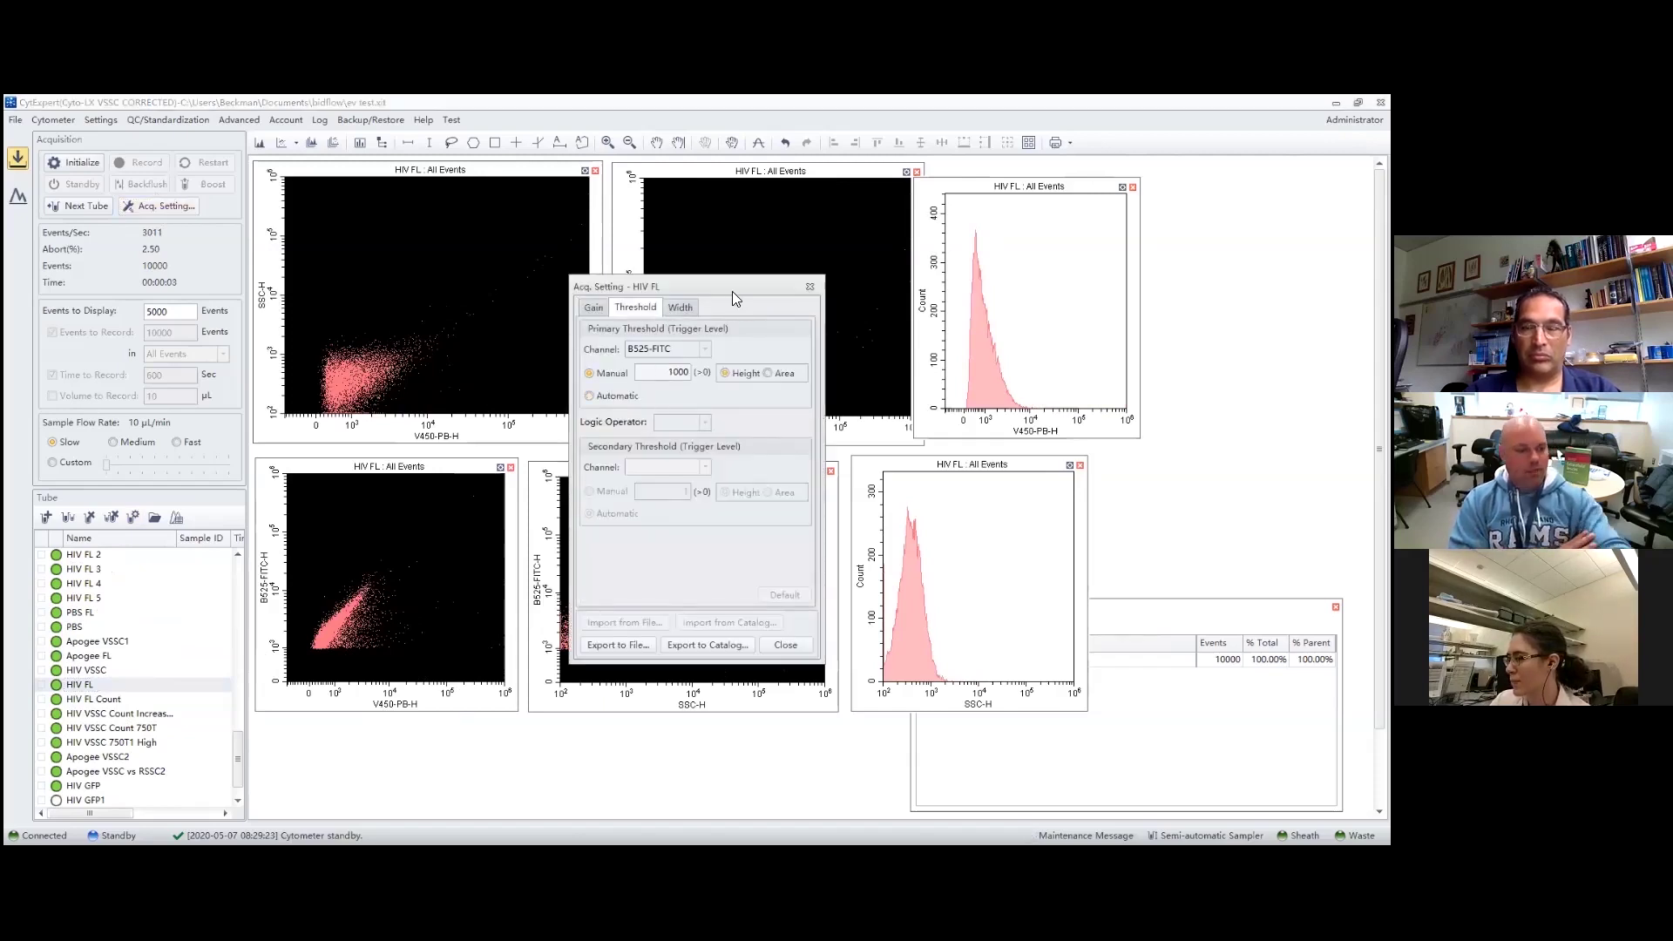
{"action": "left_click_drag", "start_coordinate": [732, 291], "coordinate": [586, 717]}
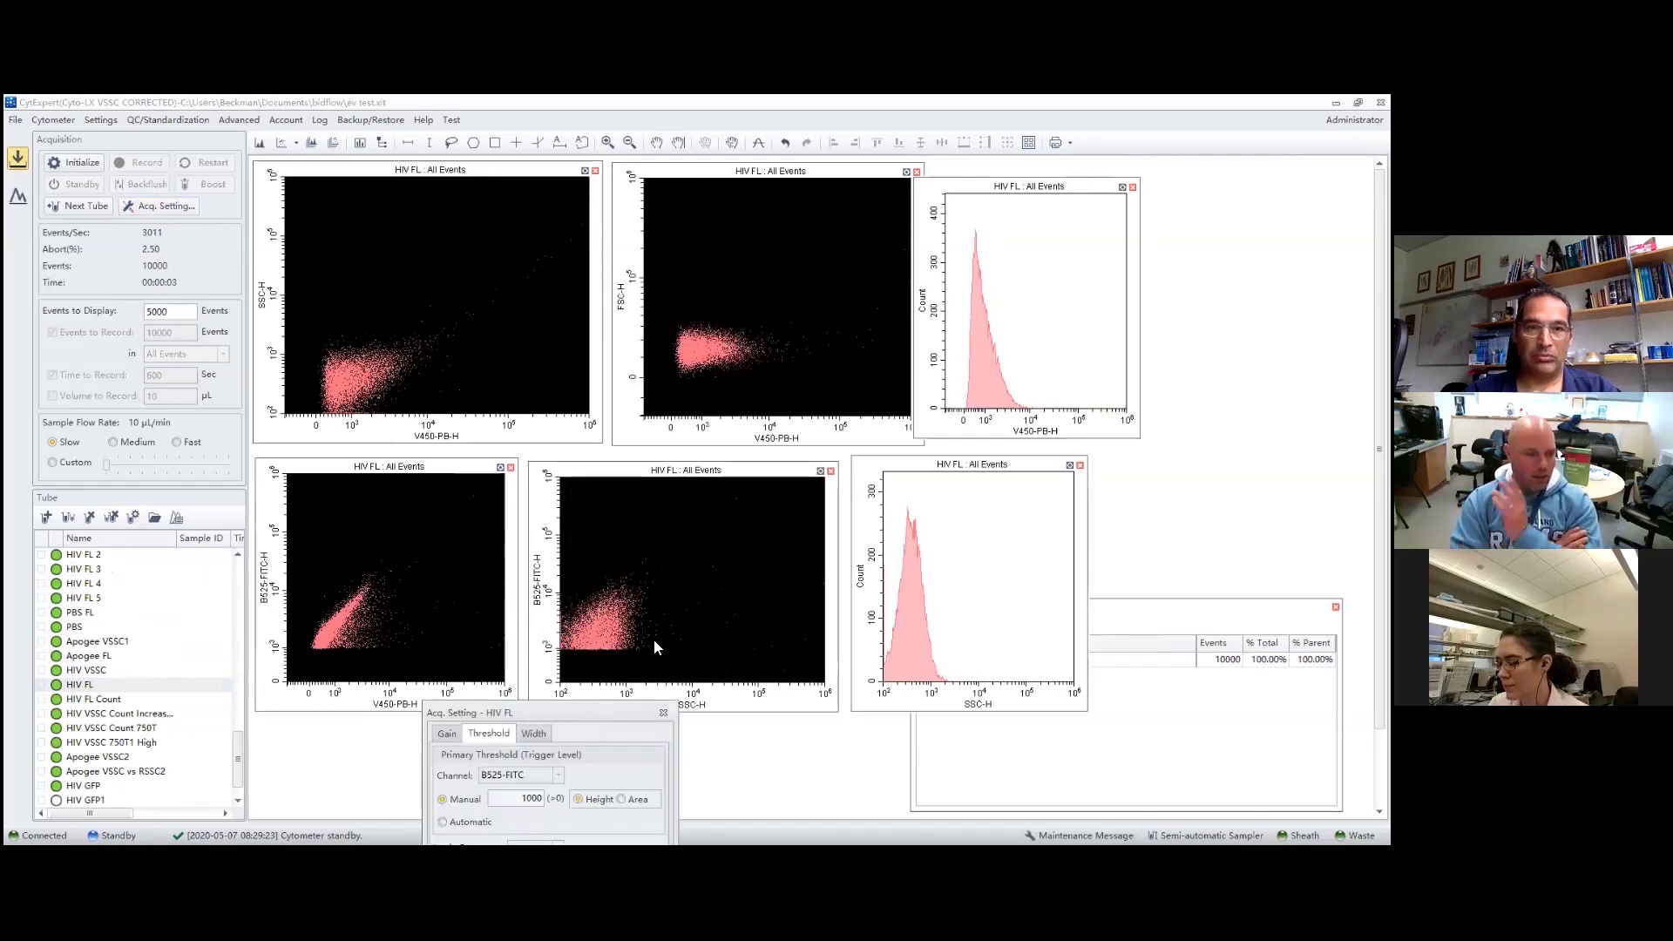
{"action": "left_click", "coordinate": [102, 700]}
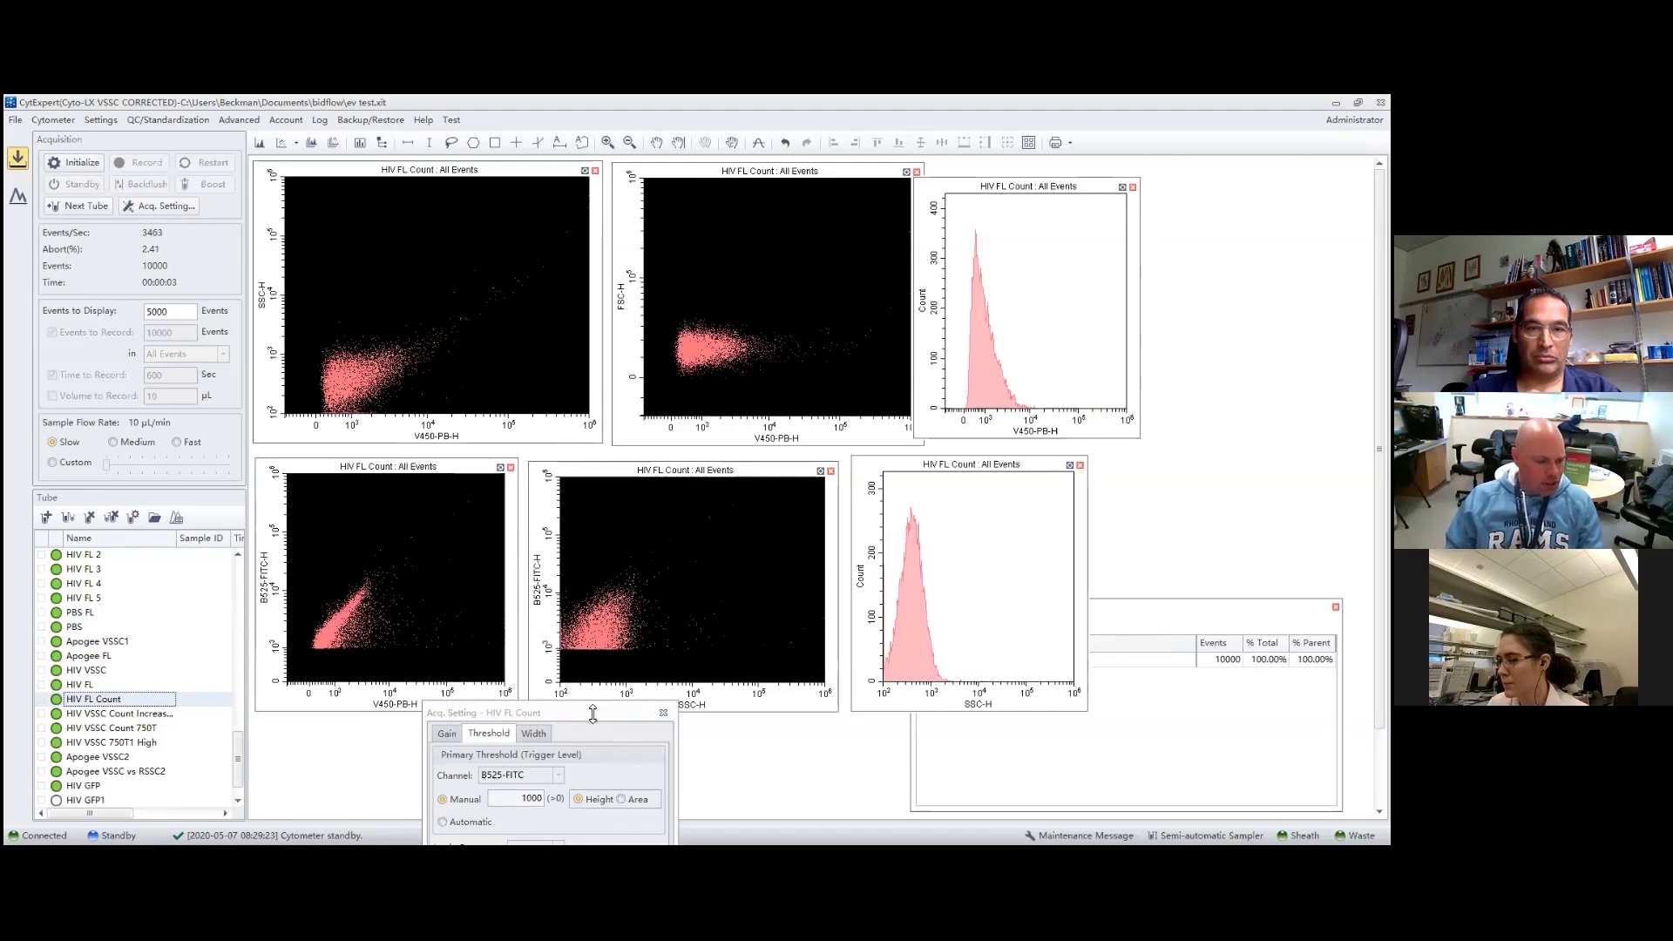
{"action": "left_click_drag", "start_coordinate": [235, 740], "coordinate": [235, 752]}
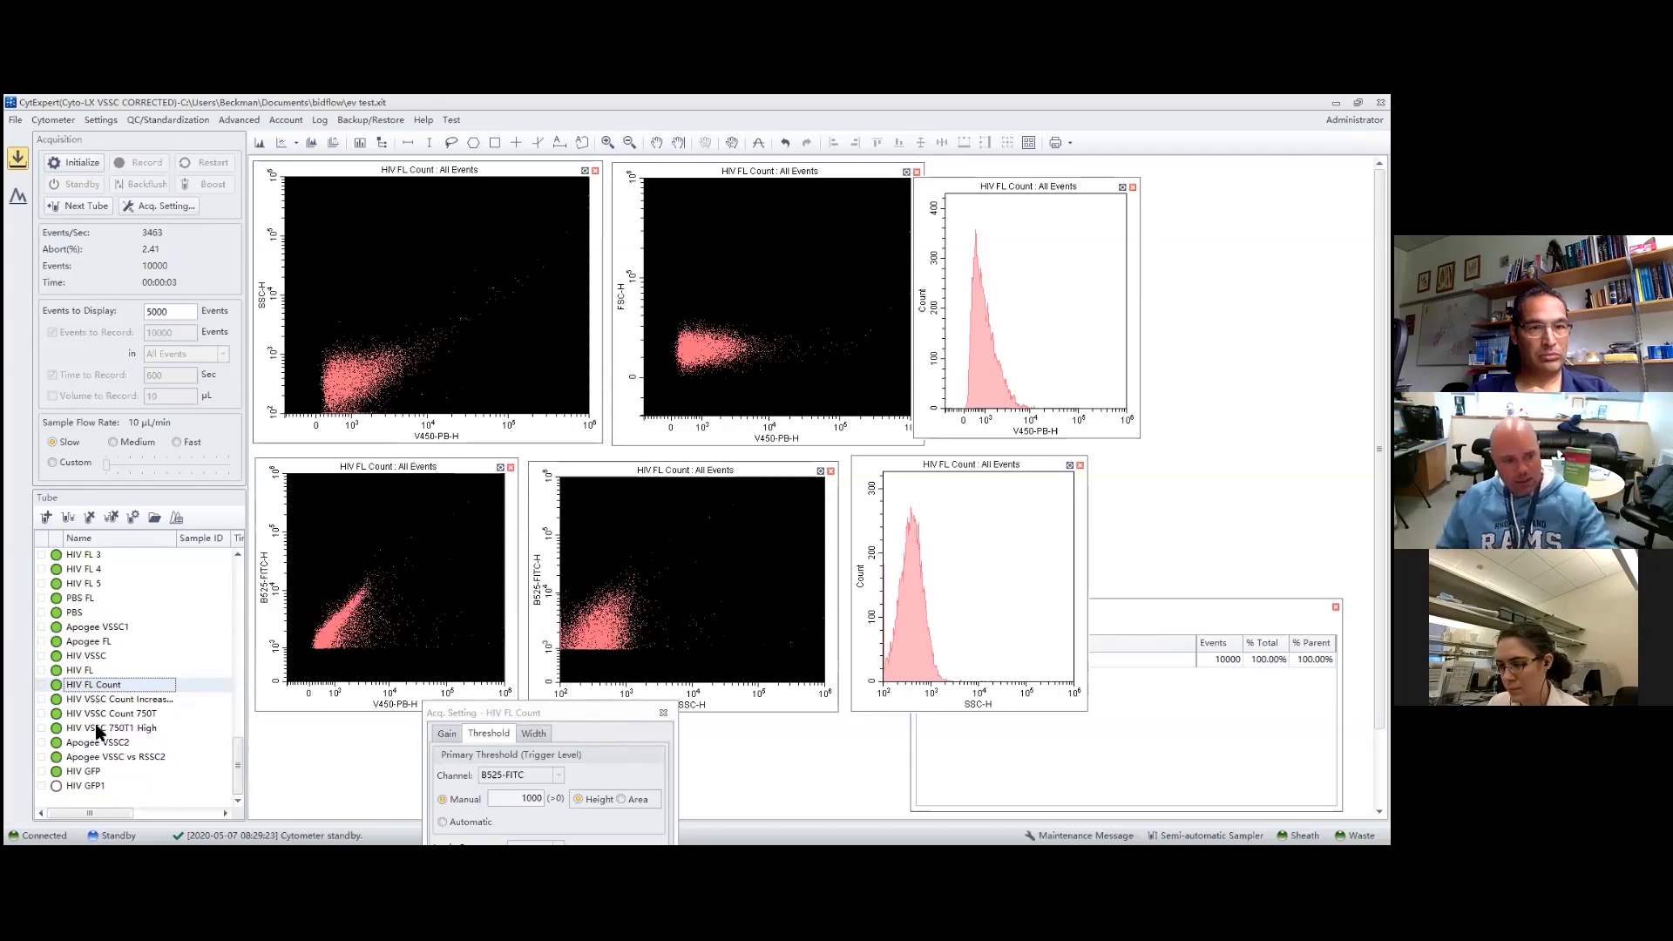
{"action": "left_click", "coordinate": [81, 645]}
{"action": "left_click", "coordinate": [83, 654]}
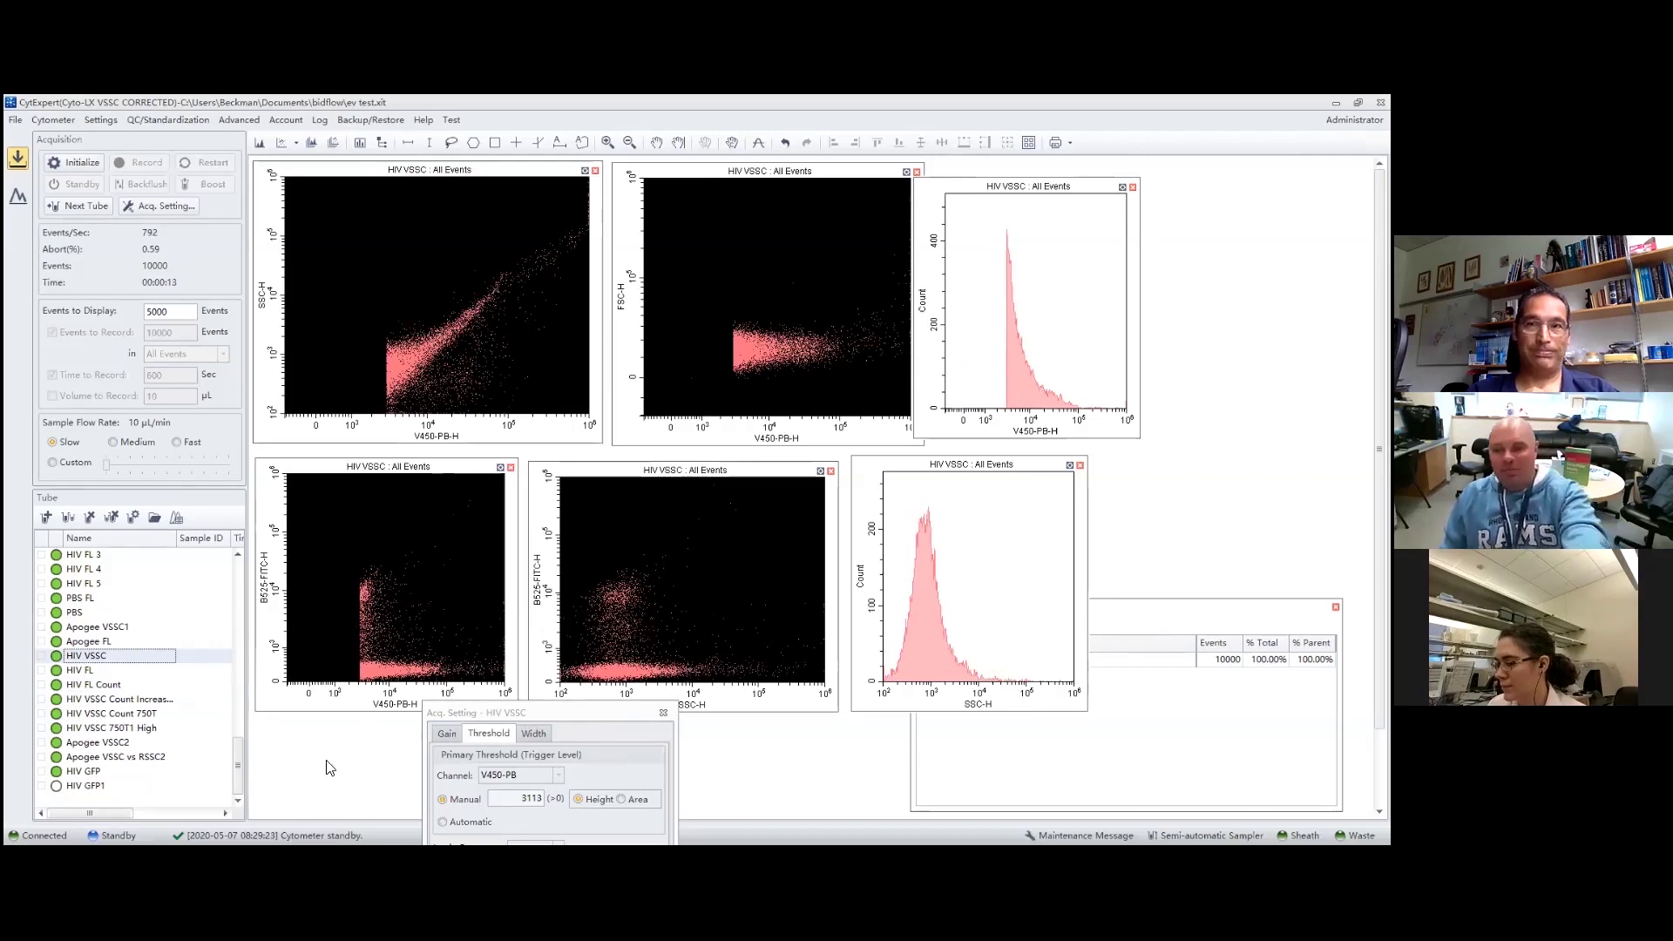
- Switch the B525-FITC-H versus V450-PB-H dot plot's axes to the area parameters B525-FITC-A and V450-PB-A
{"action": "left_click", "coordinate": [264, 582]}
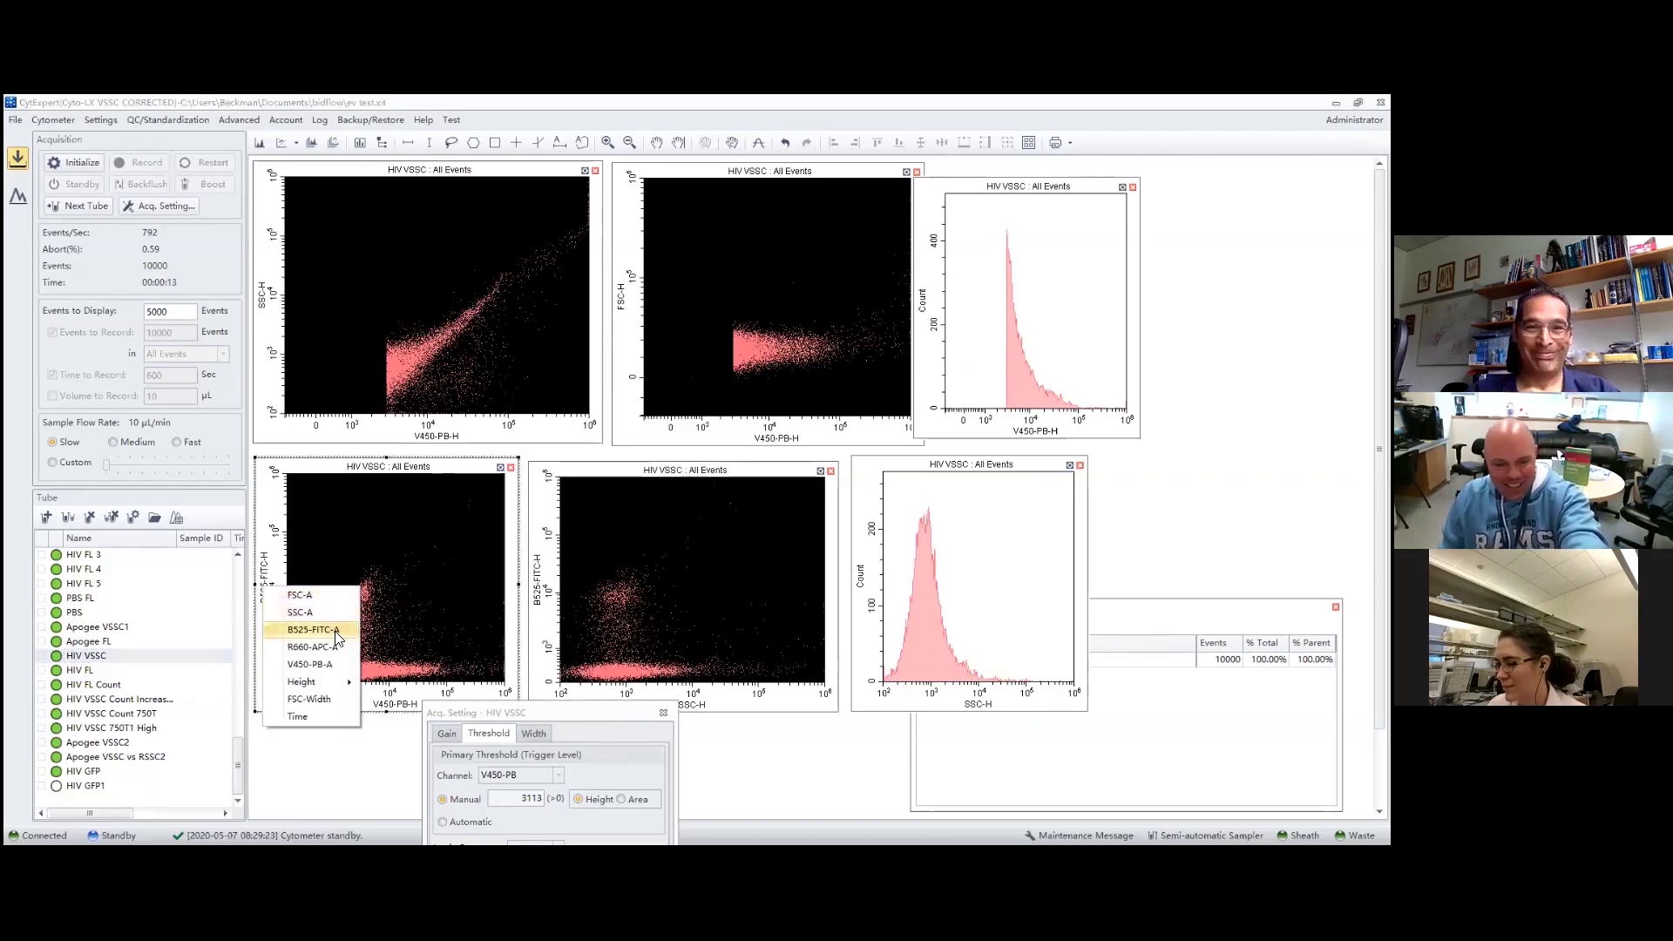
{"action": "left_click", "coordinate": [337, 638]}
{"action": "left_click", "coordinate": [409, 712]}
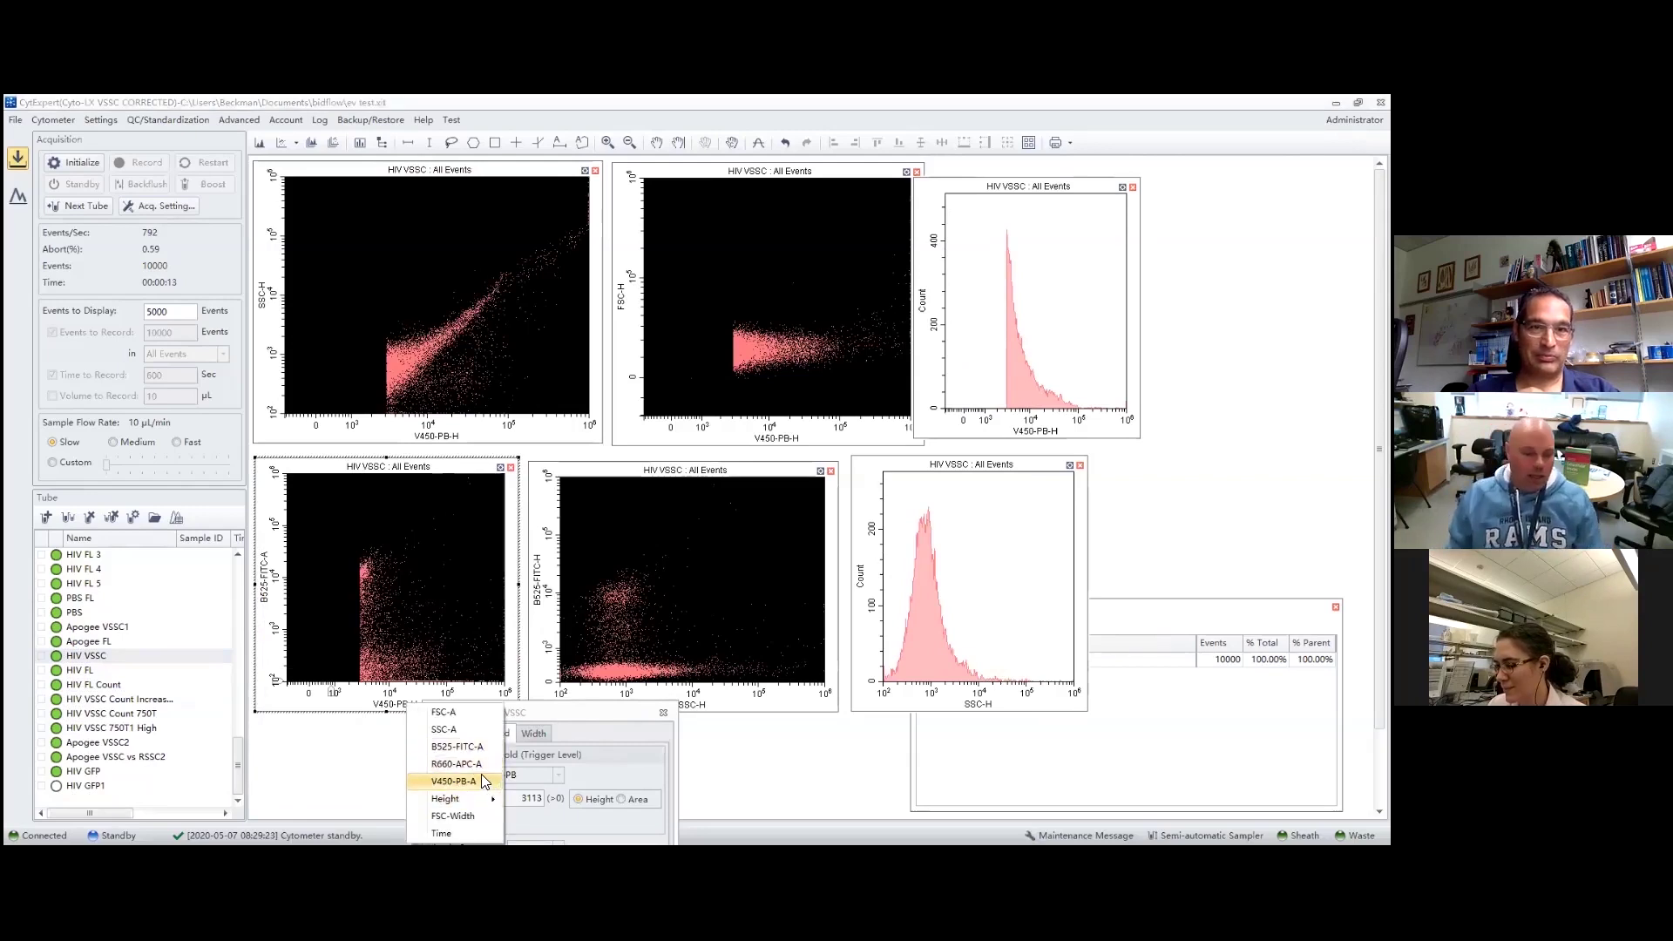
{"action": "left_click", "coordinate": [485, 782]}
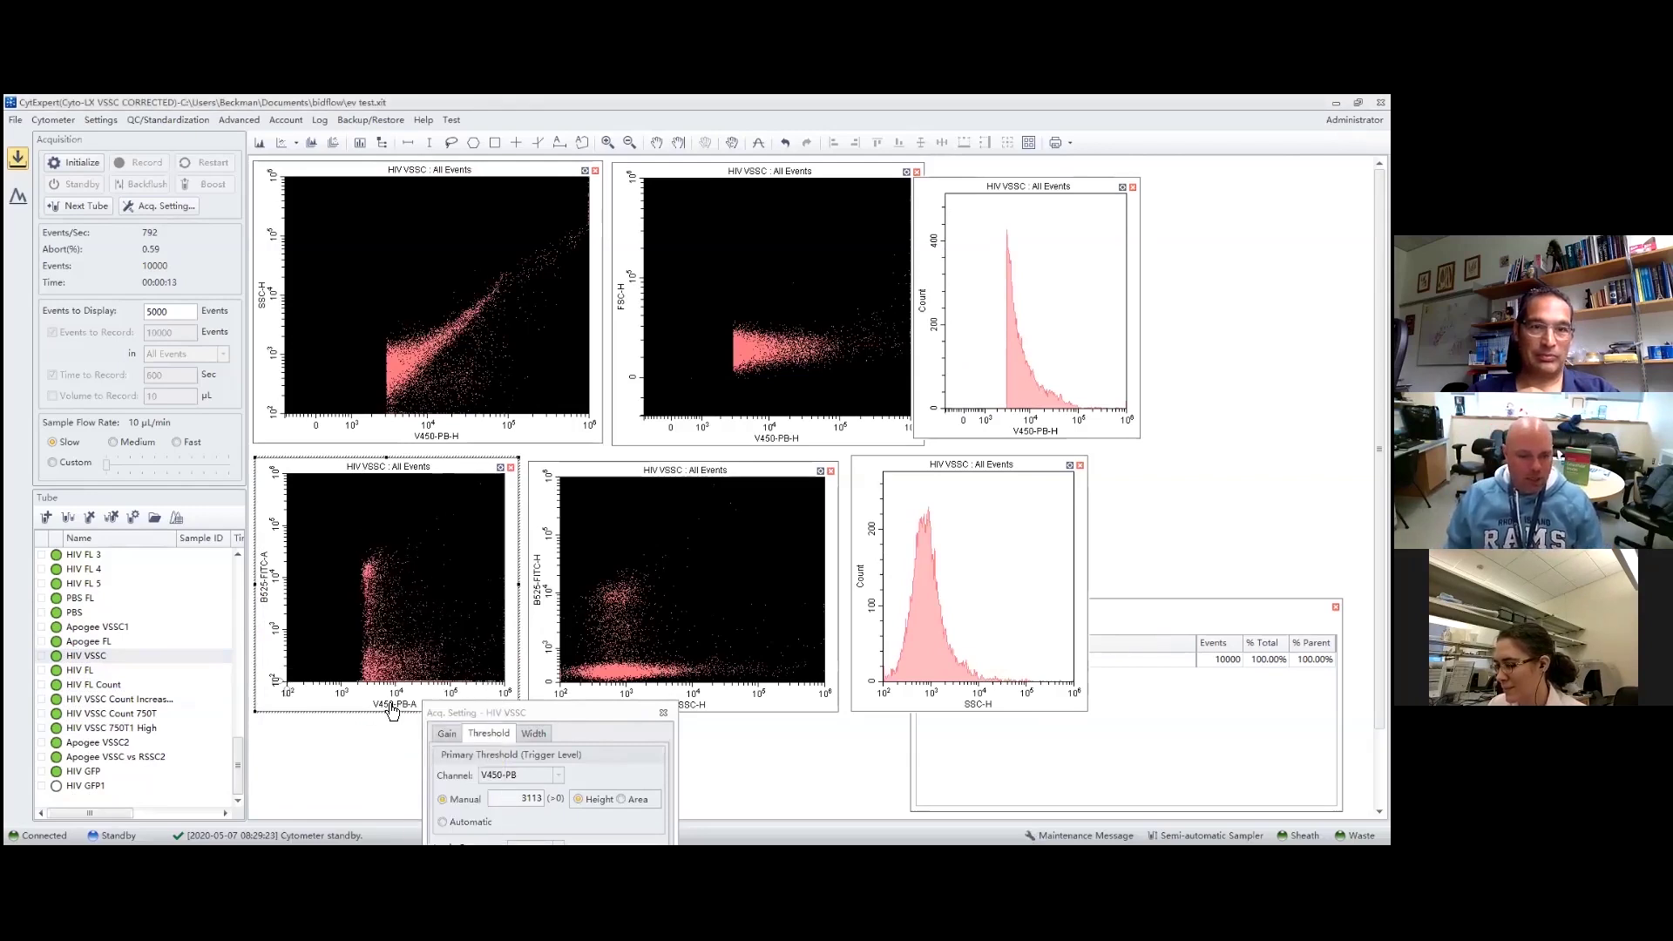
- Return the B525-FITC-A versus V450-PB-A dot plot's axes to the height parameters V450-PB-H and B525-FITC-H
{"action": "left_click", "coordinate": [392, 712]}
{"action": "mouse_move", "coordinate": [460, 799]}
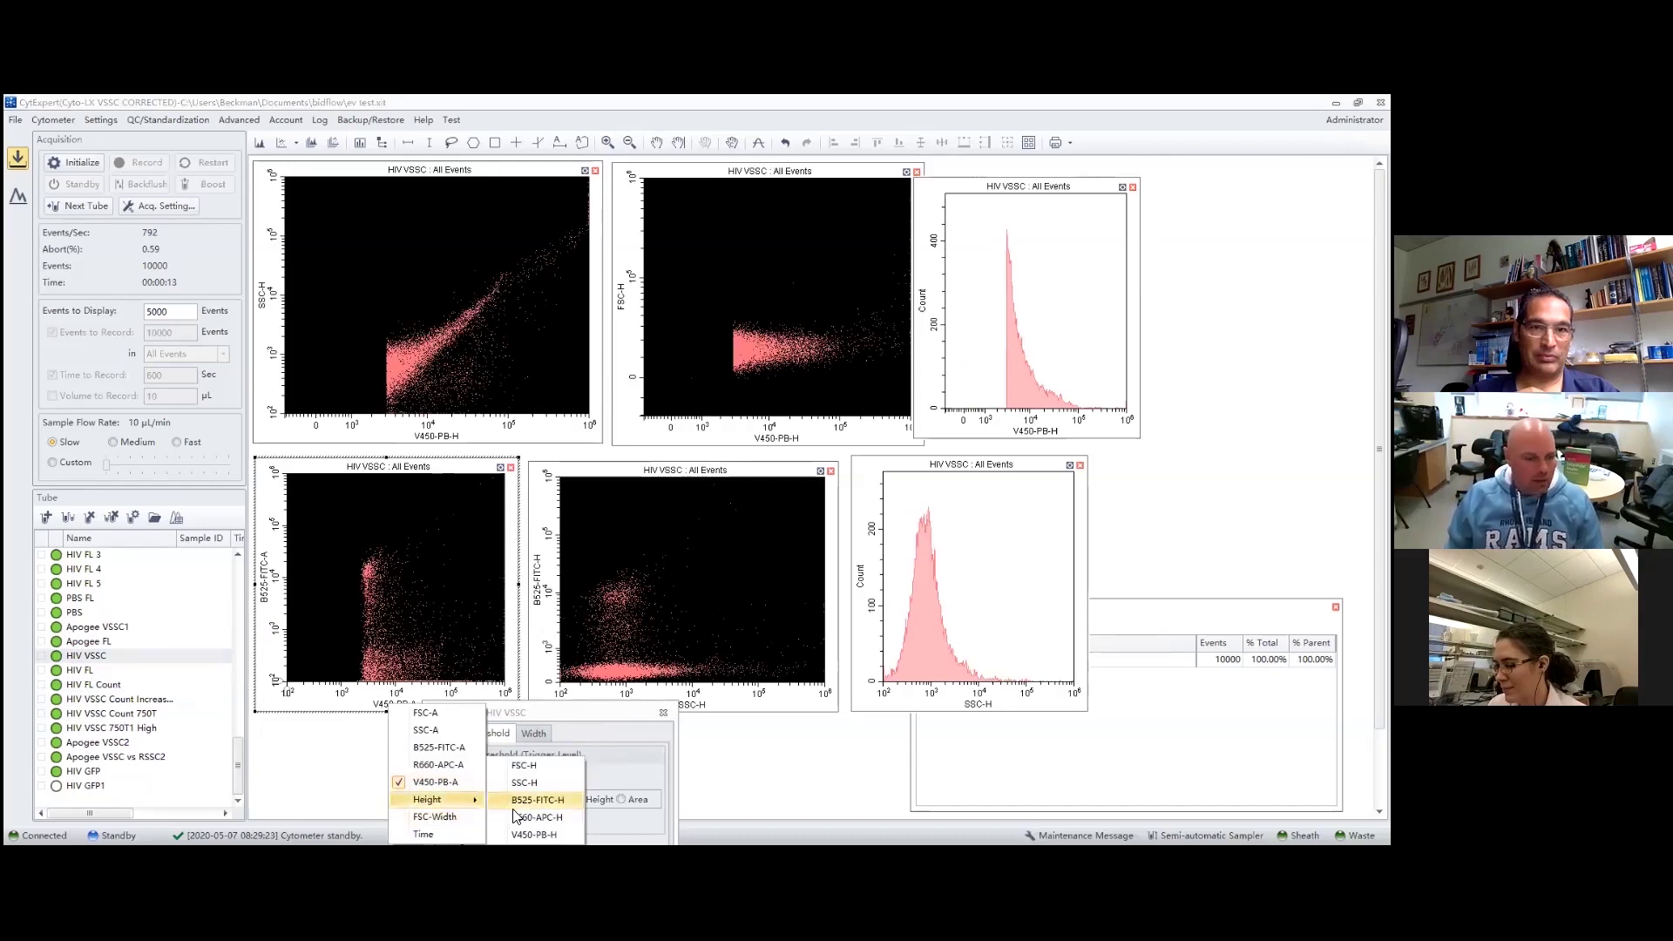
{"action": "left_click", "coordinate": [548, 834]}
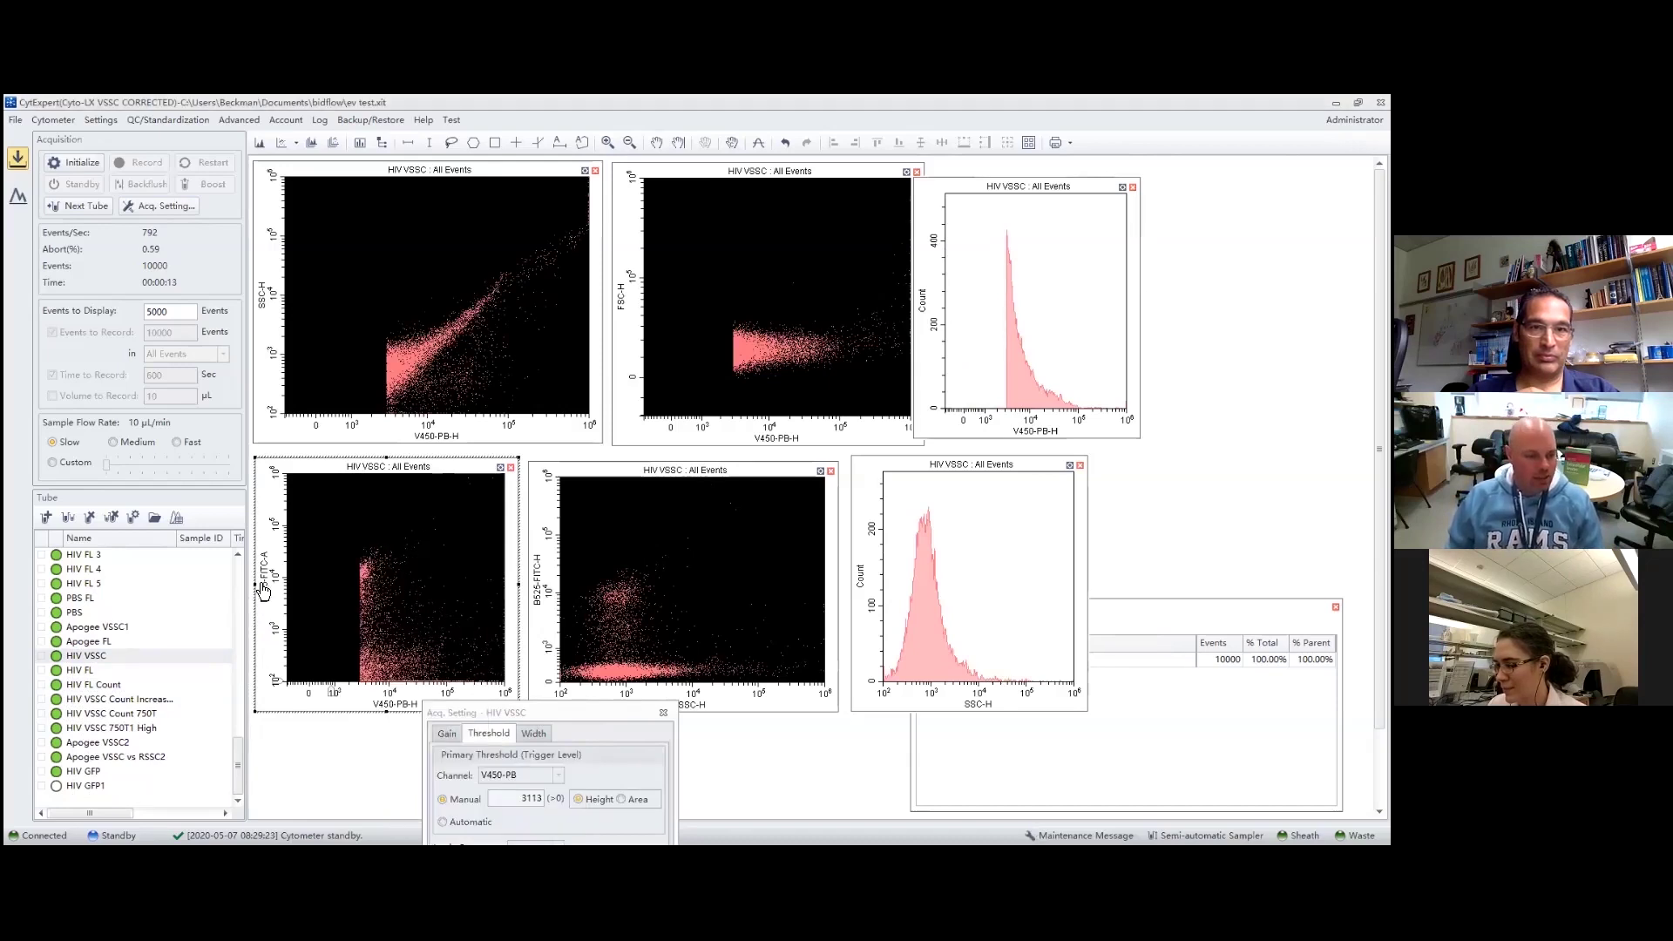
{"action": "left_click", "coordinate": [264, 591]}
{"action": "mouse_move", "coordinate": [337, 681]}
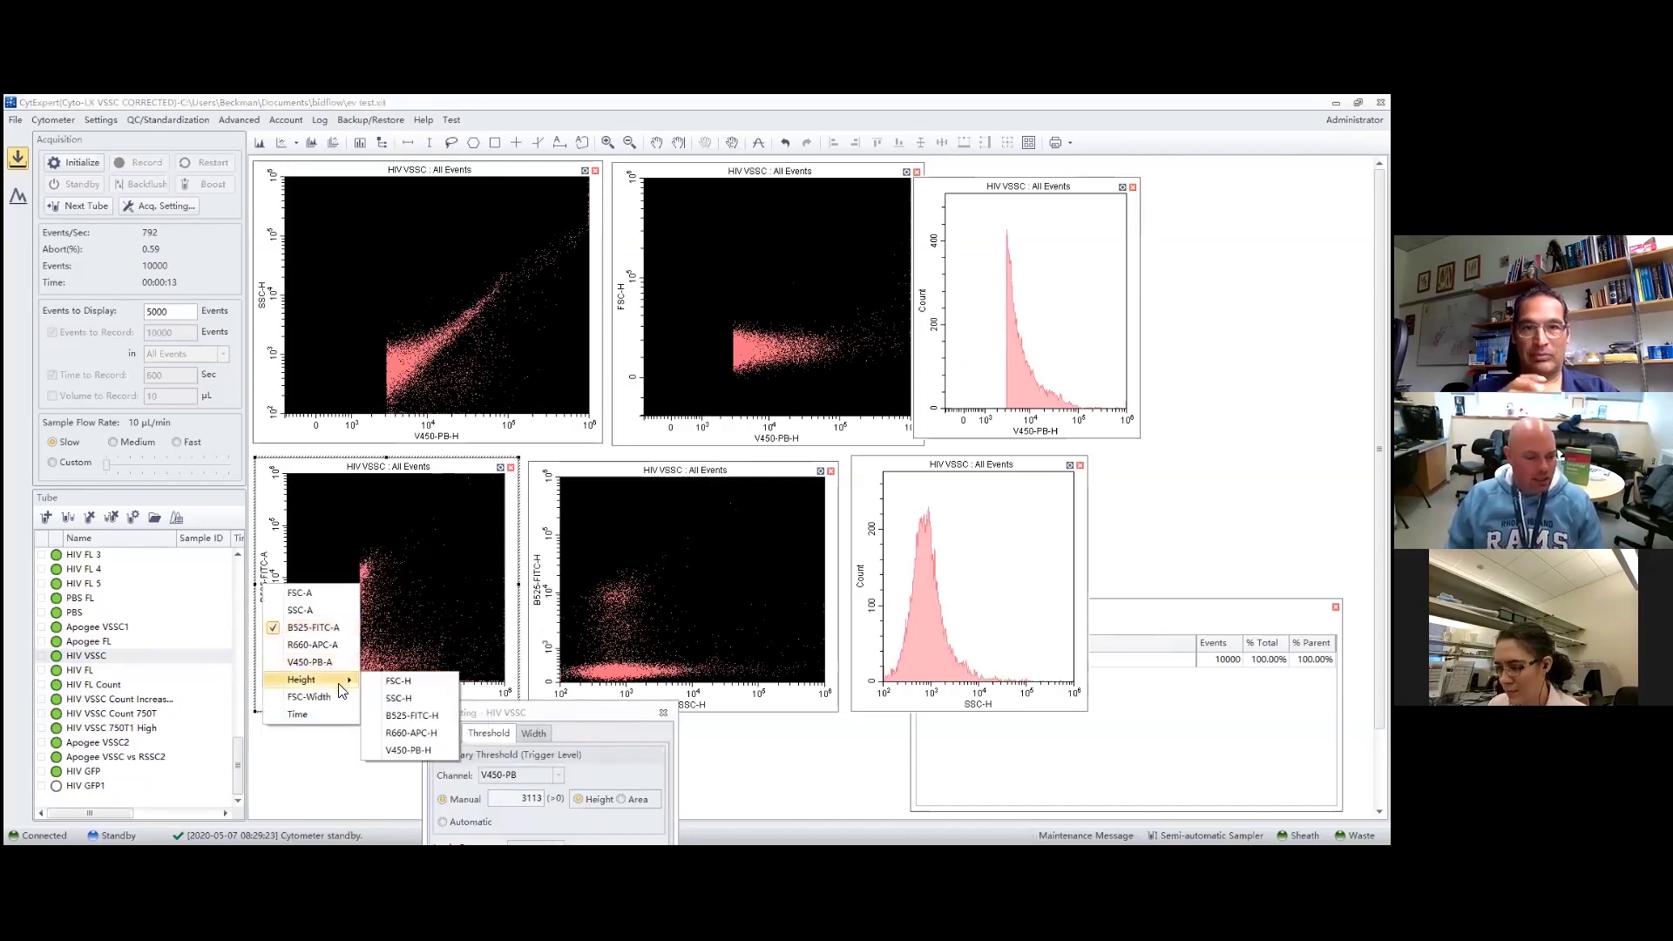
{"action": "left_click", "coordinate": [424, 716]}
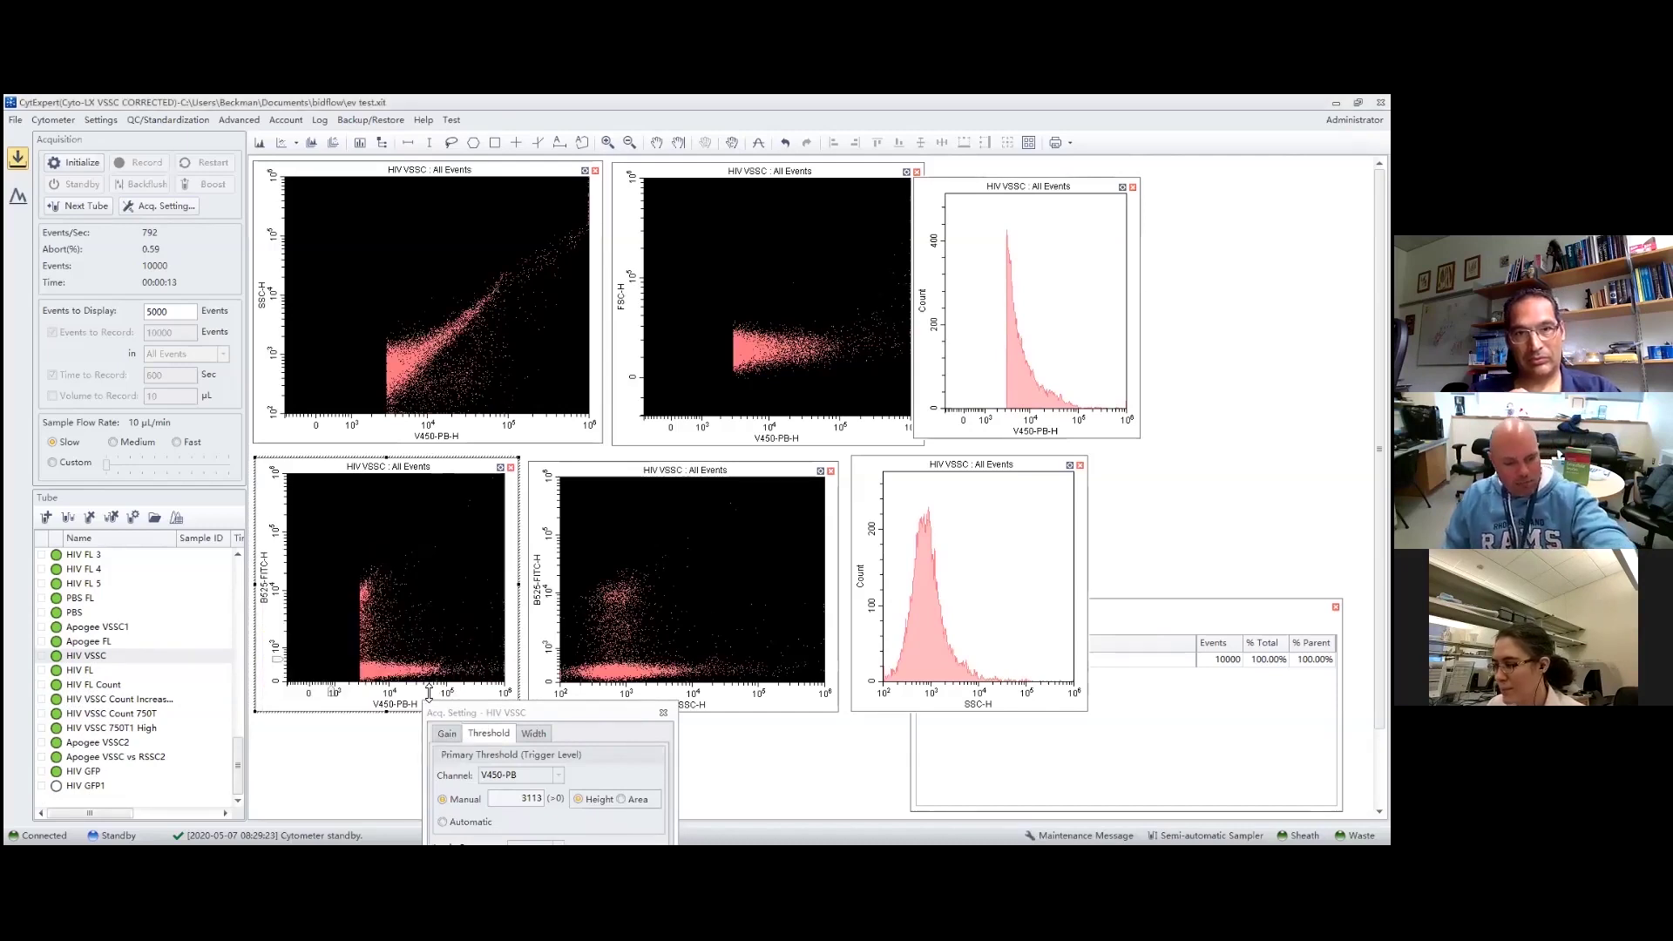
- Move the acquisition settings window clear of the dot plots
{"action": "left_click_drag", "start_coordinate": [566, 720], "coordinate": [729, 755]}
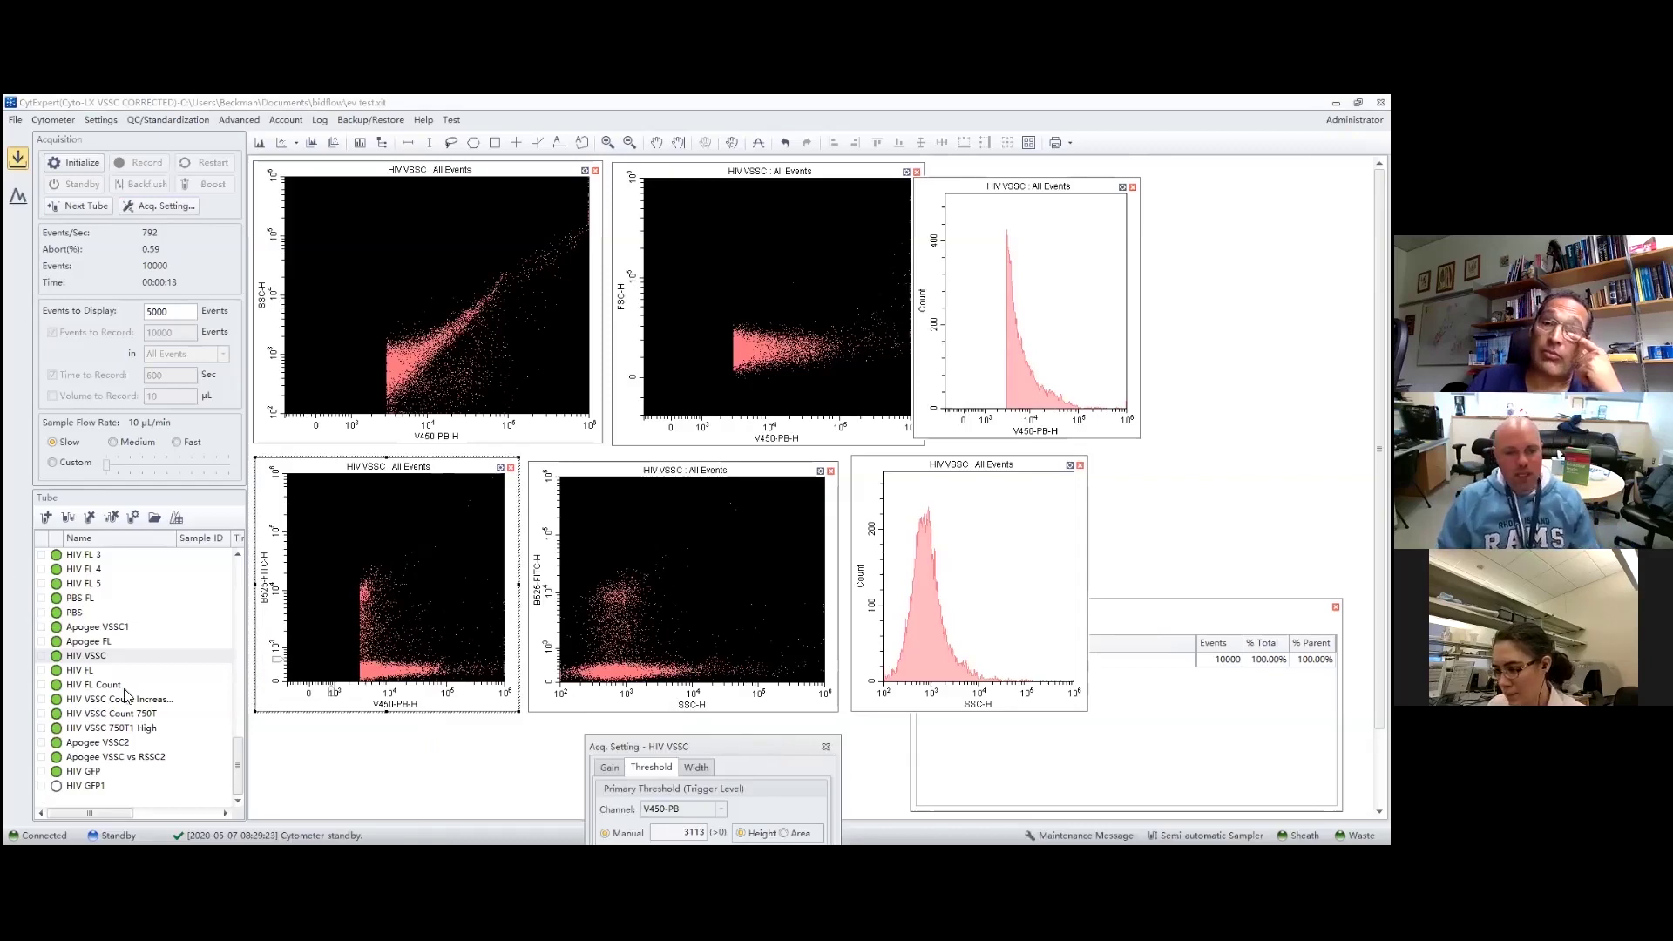
{"action": "scroll", "coordinate": [97, 679], "scroll_direction": "up", "scroll_amount": 1}
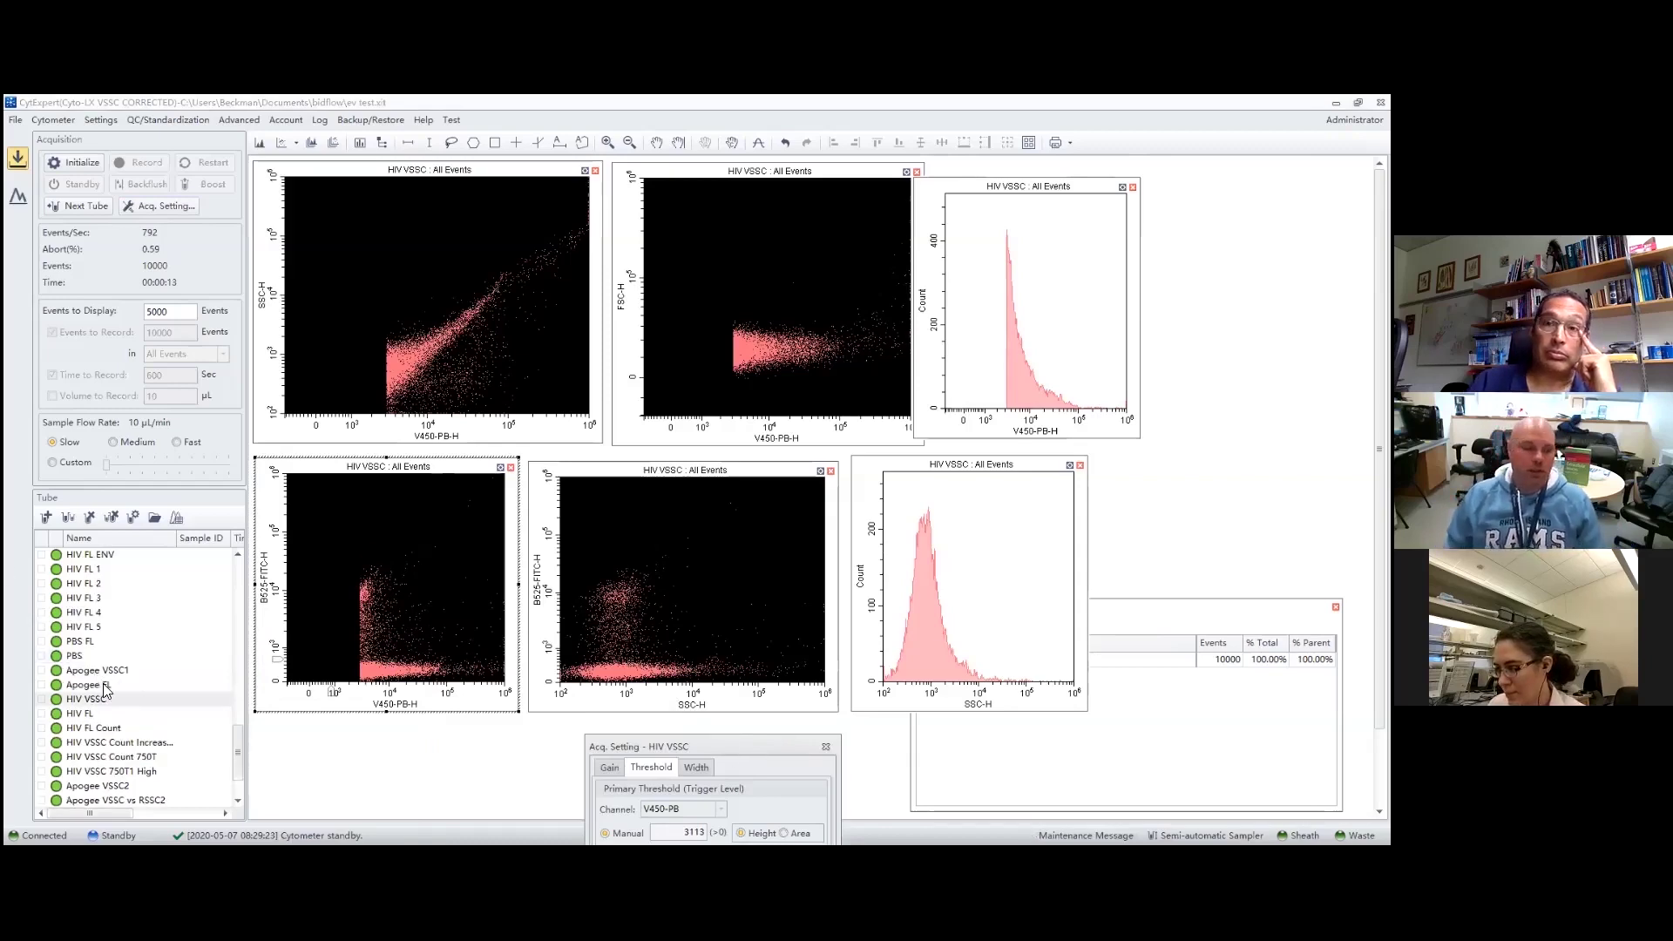
- Compare the plots and primary threshold settings of the Apogee FL and Apogee VSSC1 tubes, and close the acquisition settings
{"action": "left_click", "coordinate": [98, 674]}
{"action": "left_click", "coordinate": [104, 687]}
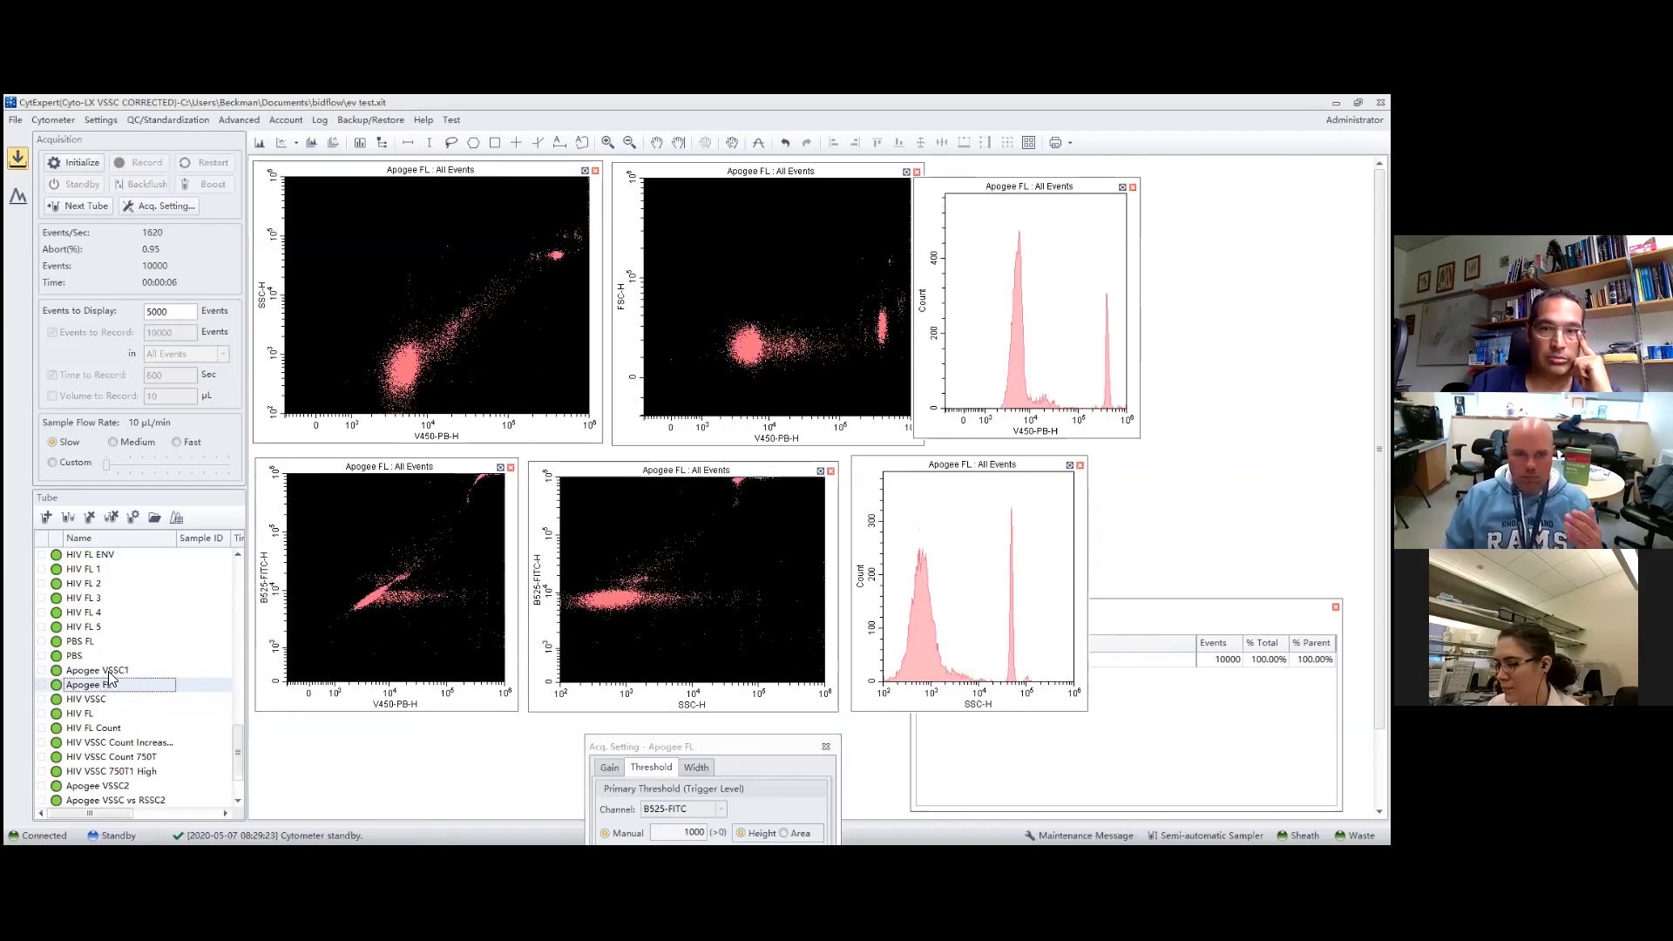
{"action": "left_click", "coordinate": [106, 671]}
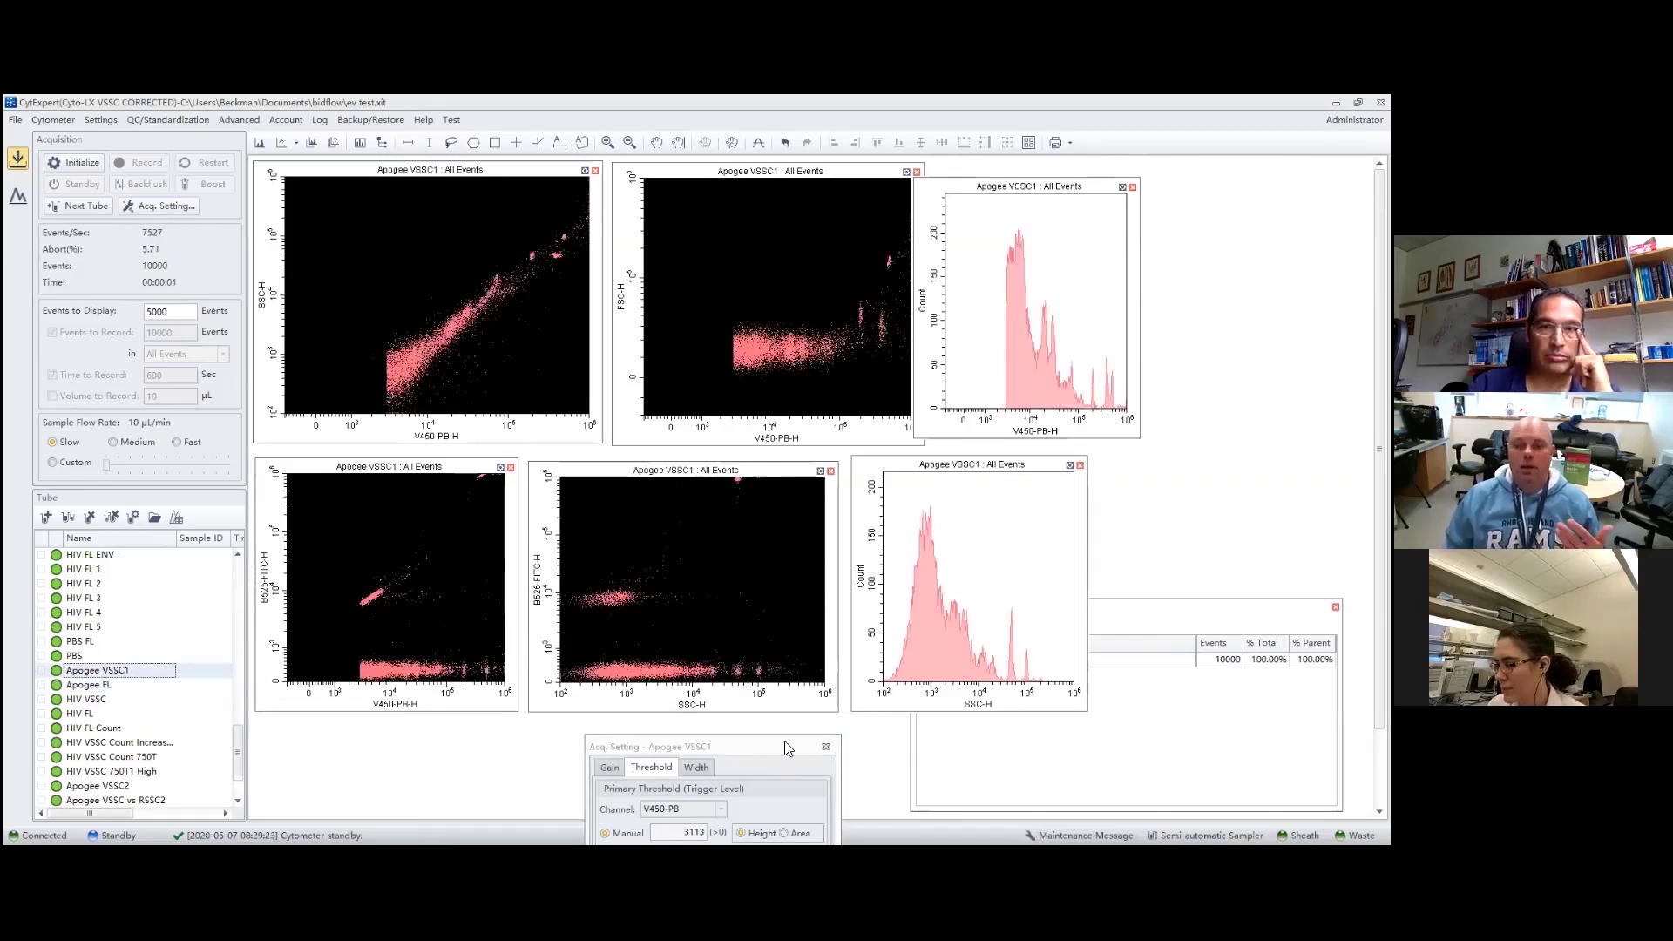
{"action": "left_click_drag", "start_coordinate": [610, 747], "coordinate": [417, 723]}
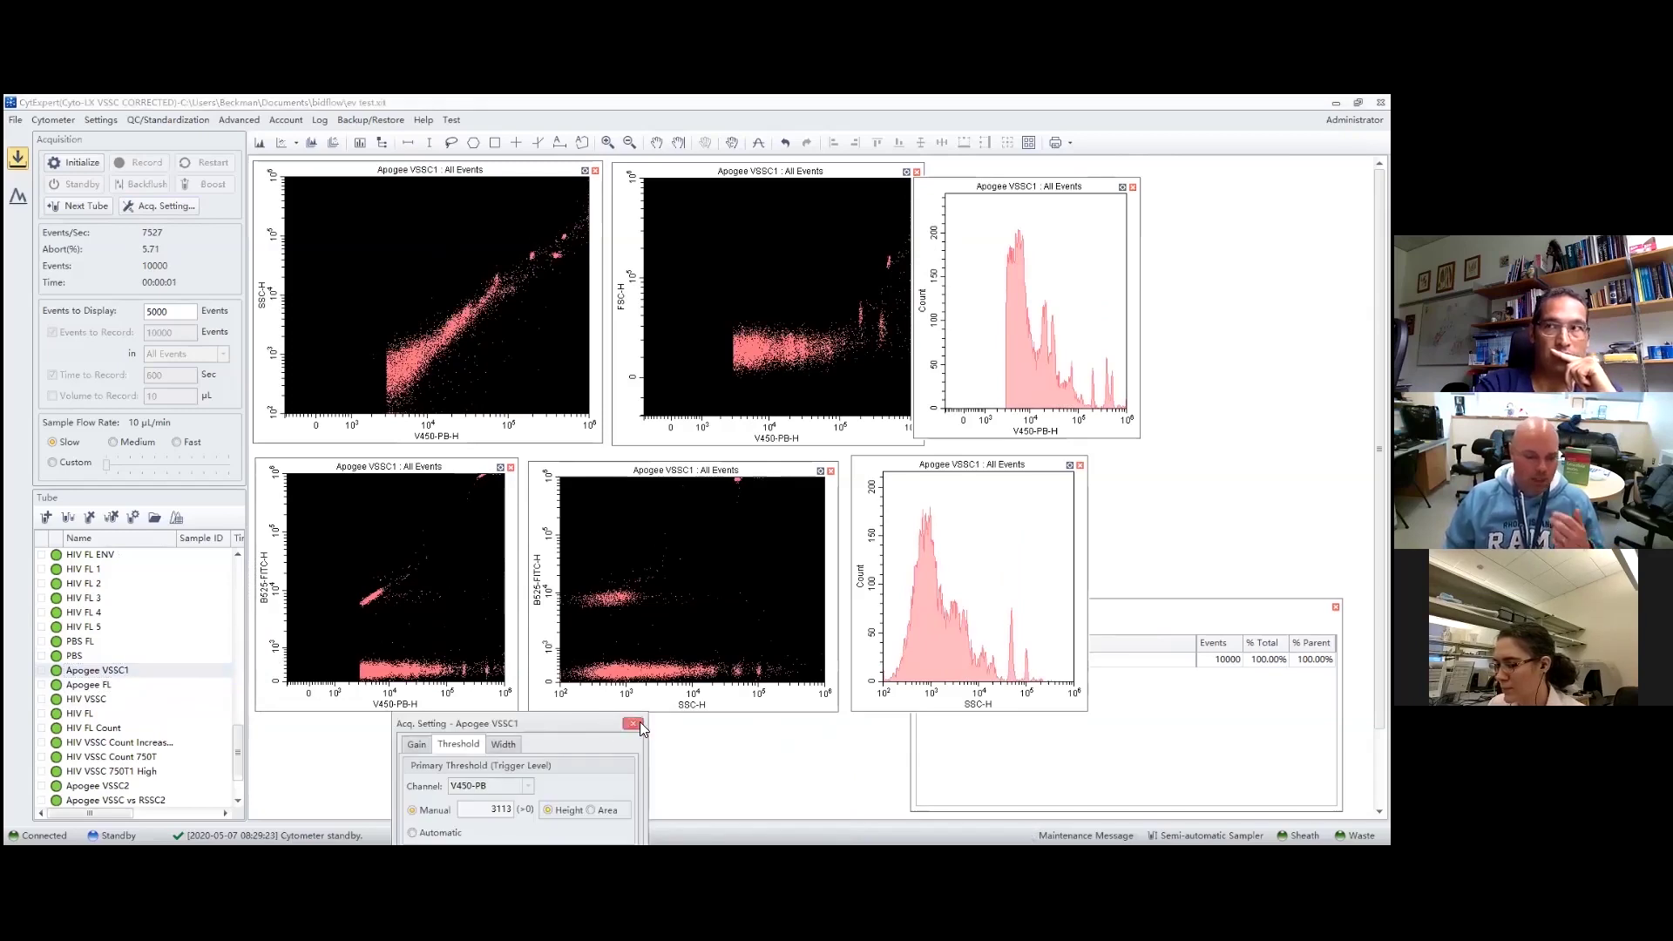
{"action": "left_click", "coordinate": [633, 724]}
- Review the plots of the Apogee VSSC2, Apogee VSSC vs RSSC2 and HIV GFP tubes, and return to Apogee VSSC2
{"action": "left_click_drag", "start_coordinate": [237, 752], "coordinate": [239, 764]}
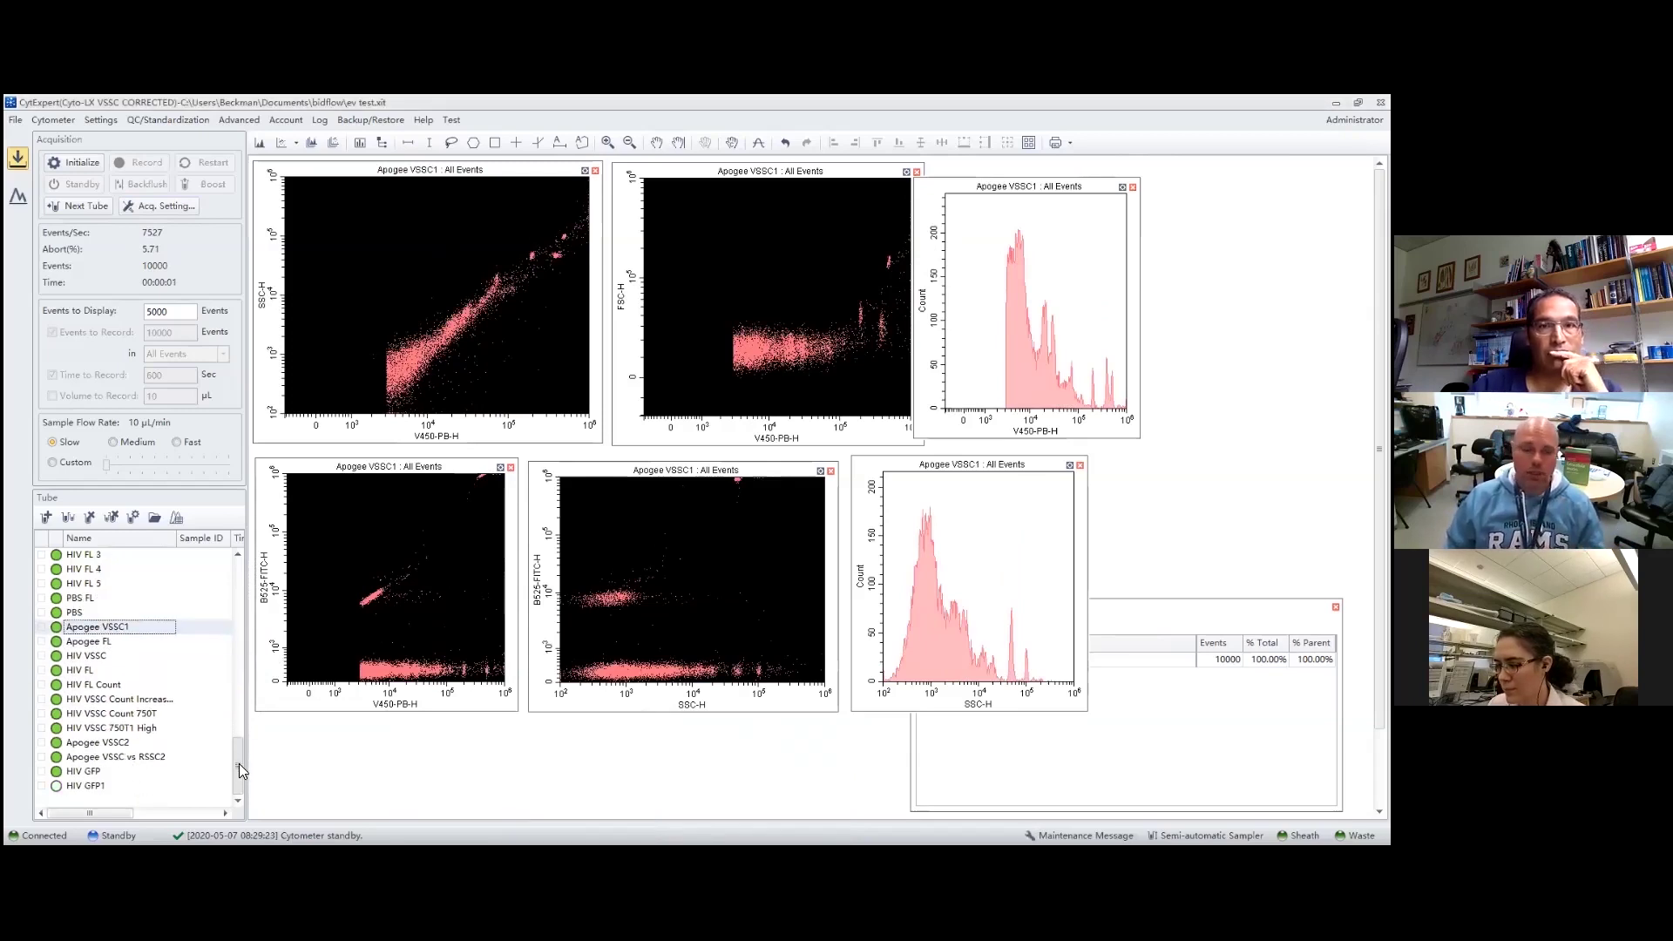
{"action": "left_click", "coordinate": [109, 744]}
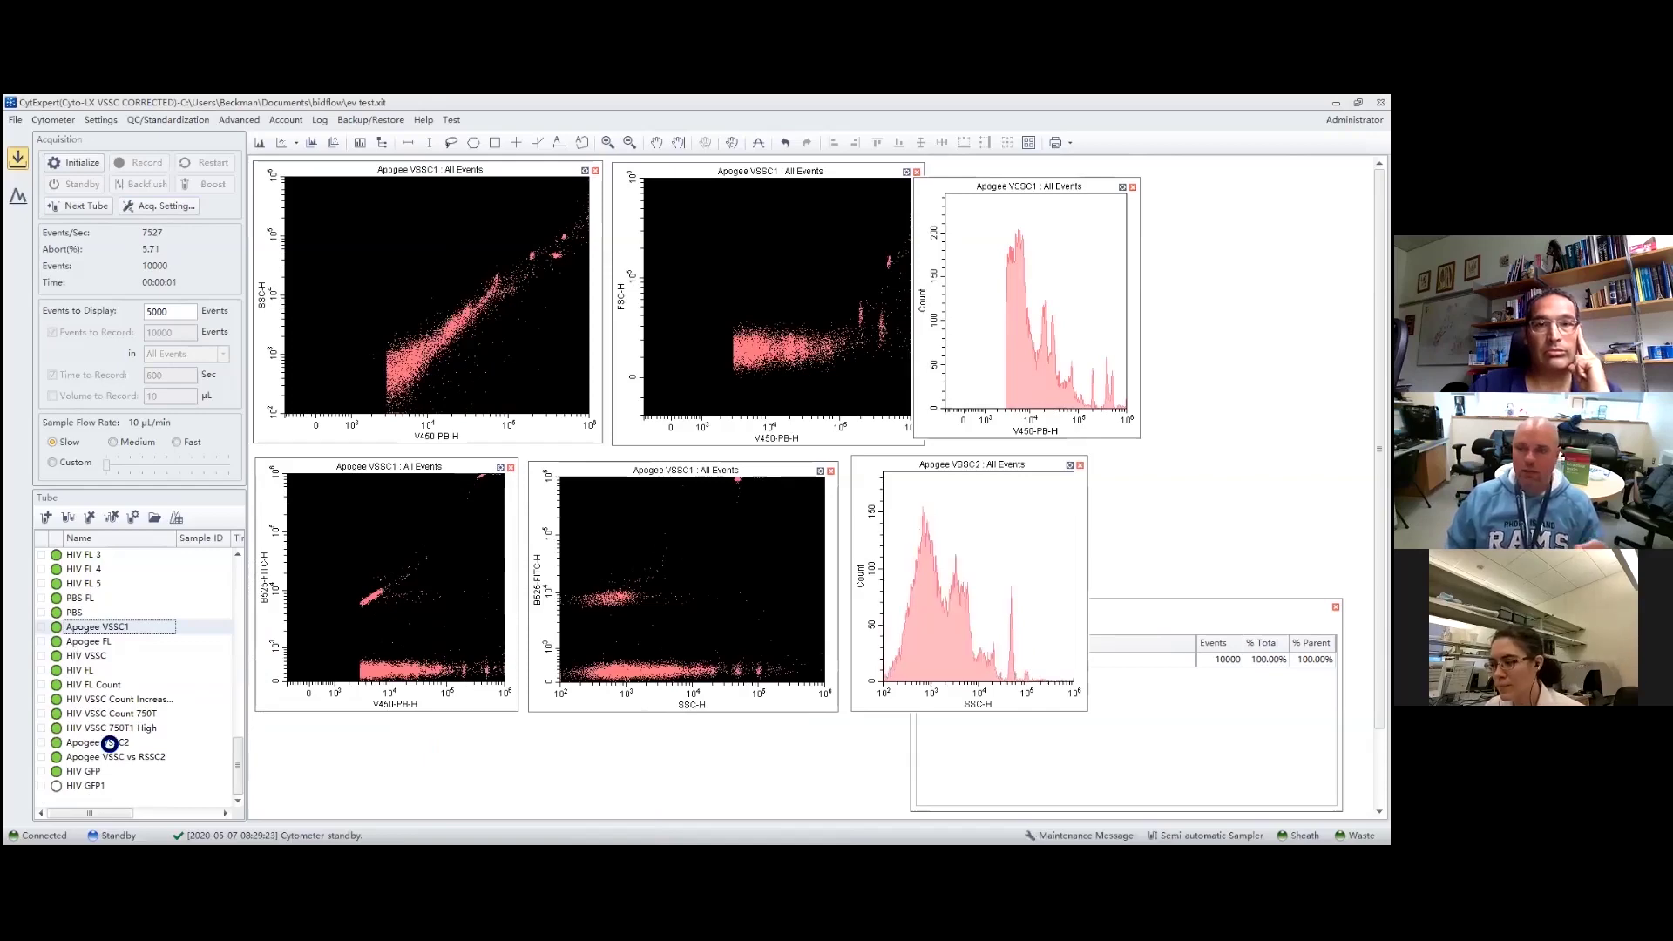
{"action": "left_click", "coordinate": [105, 757]}
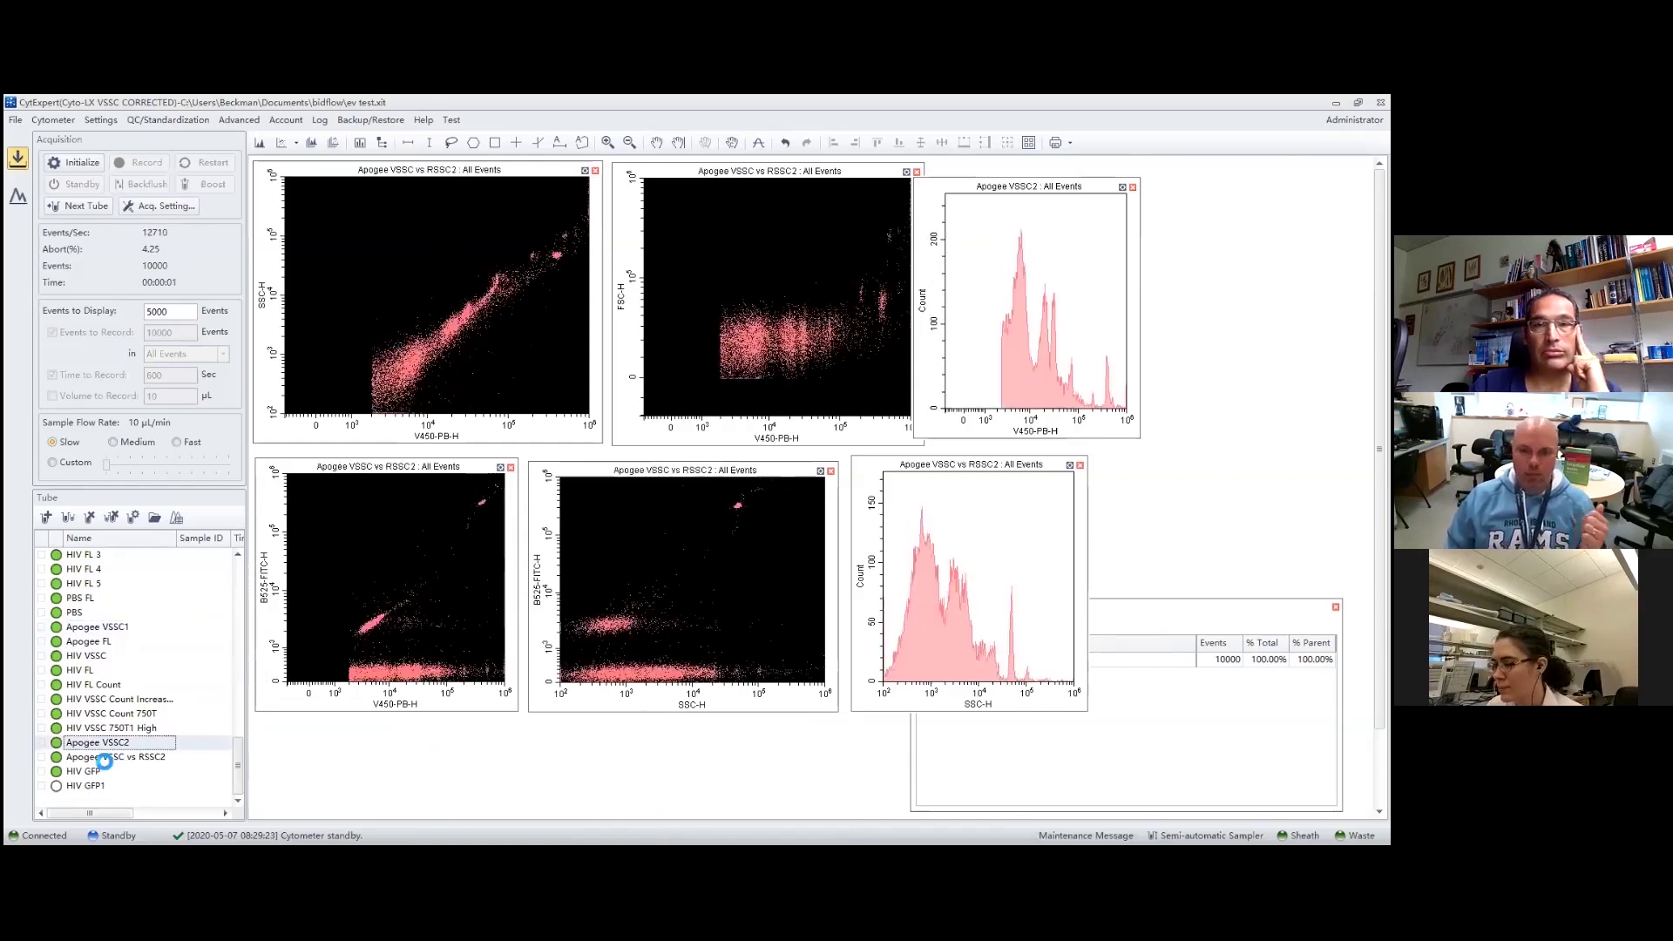
{"action": "left_click", "coordinate": [90, 771]}
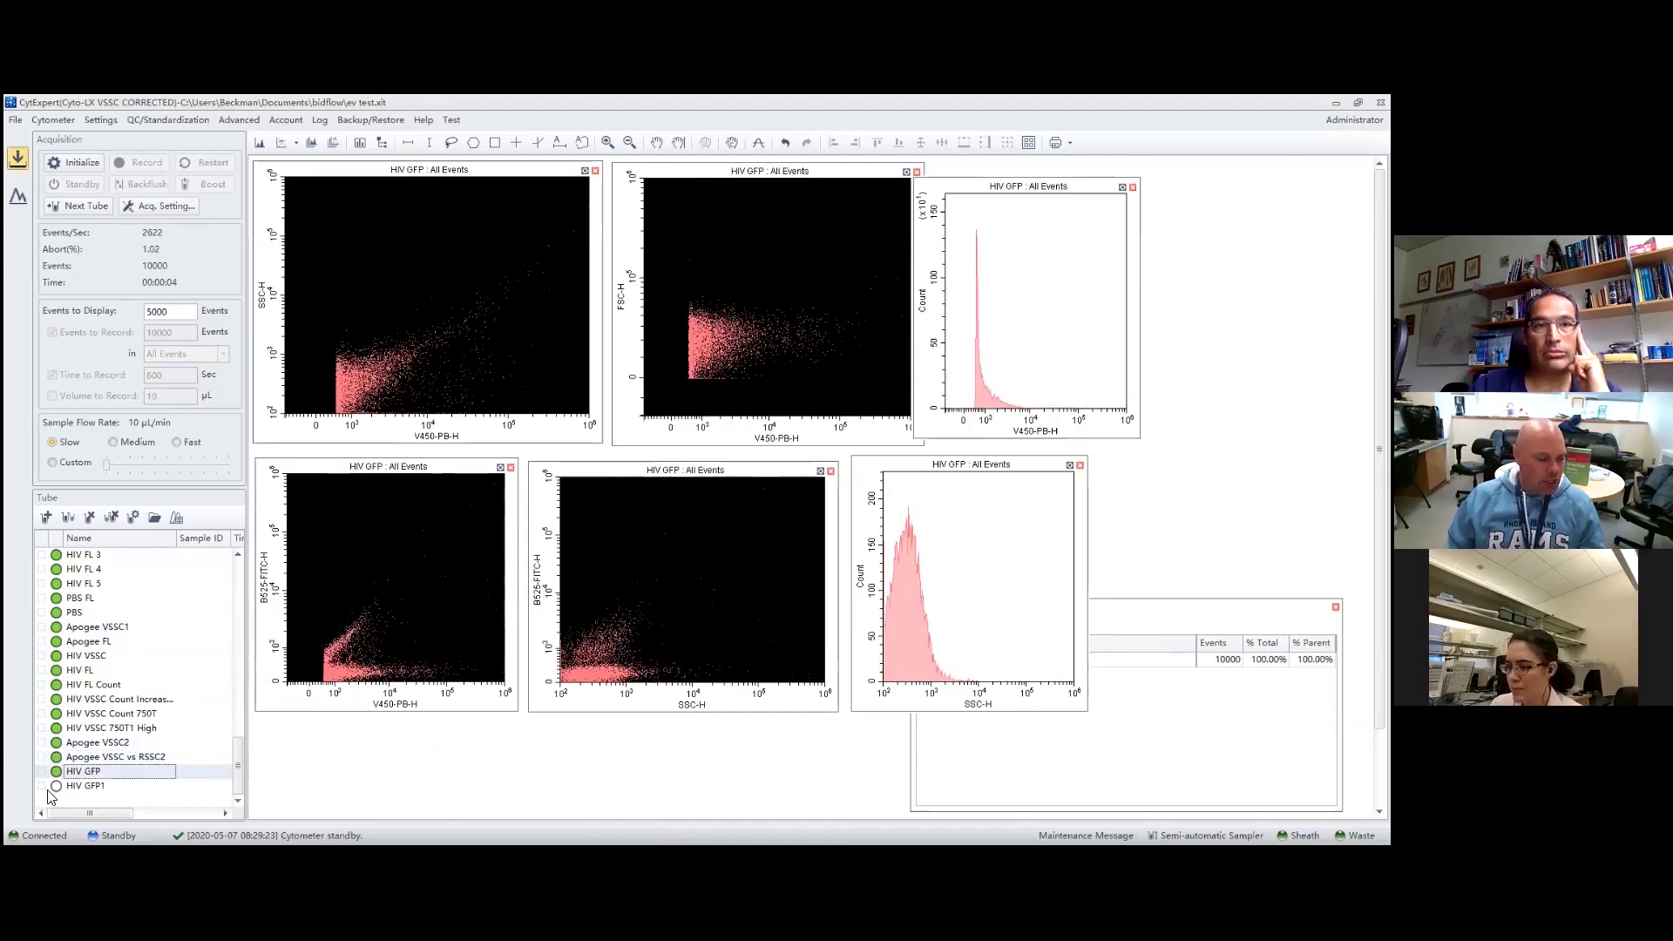
{"action": "left_click", "coordinate": [106, 746]}
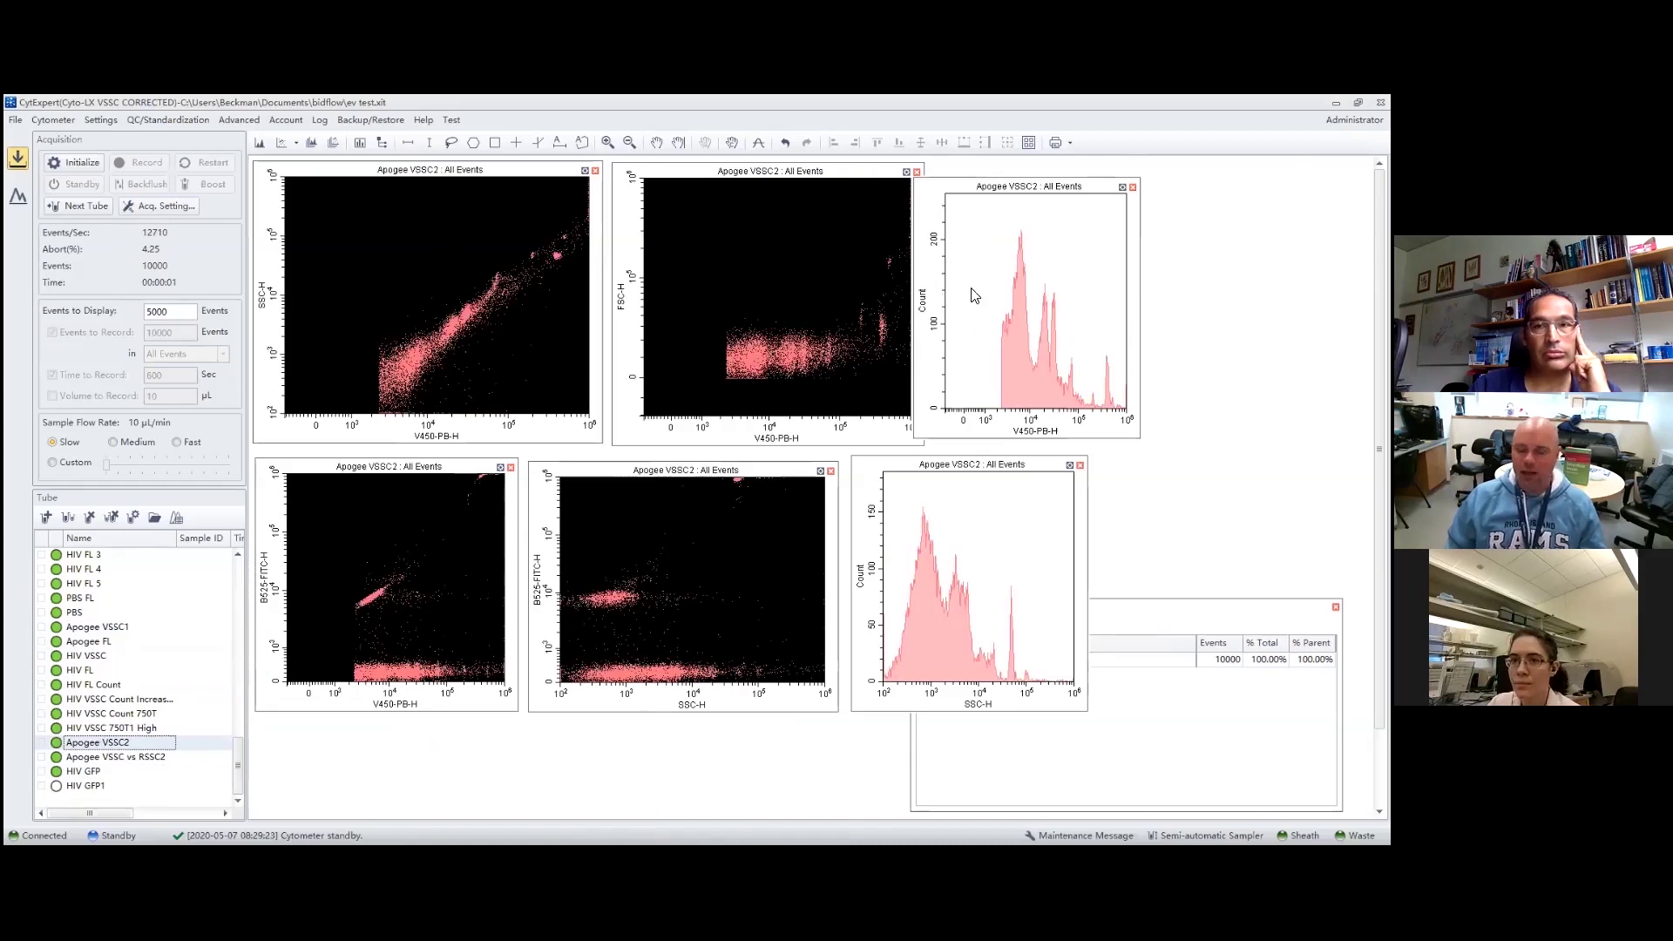
- View the plots of the Apogee FL tube and of the earlier tube named Apogee
{"action": "left_click", "coordinate": [82, 642]}
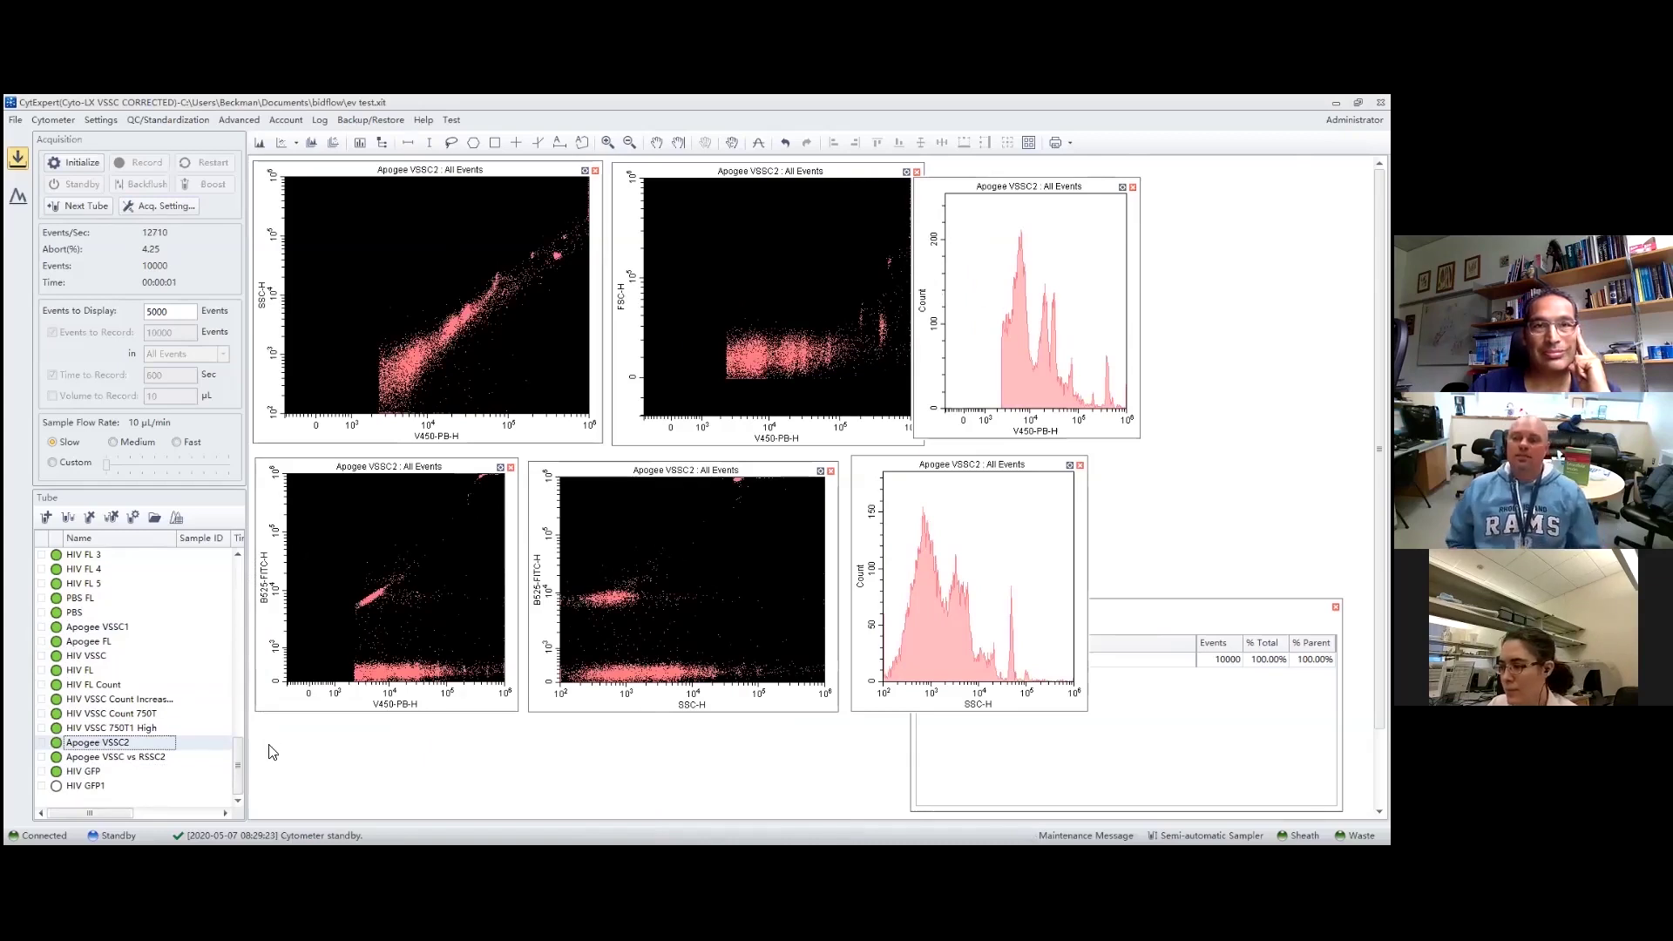
{"action": "left_click_drag", "start_coordinate": [243, 755], "coordinate": [245, 683]}
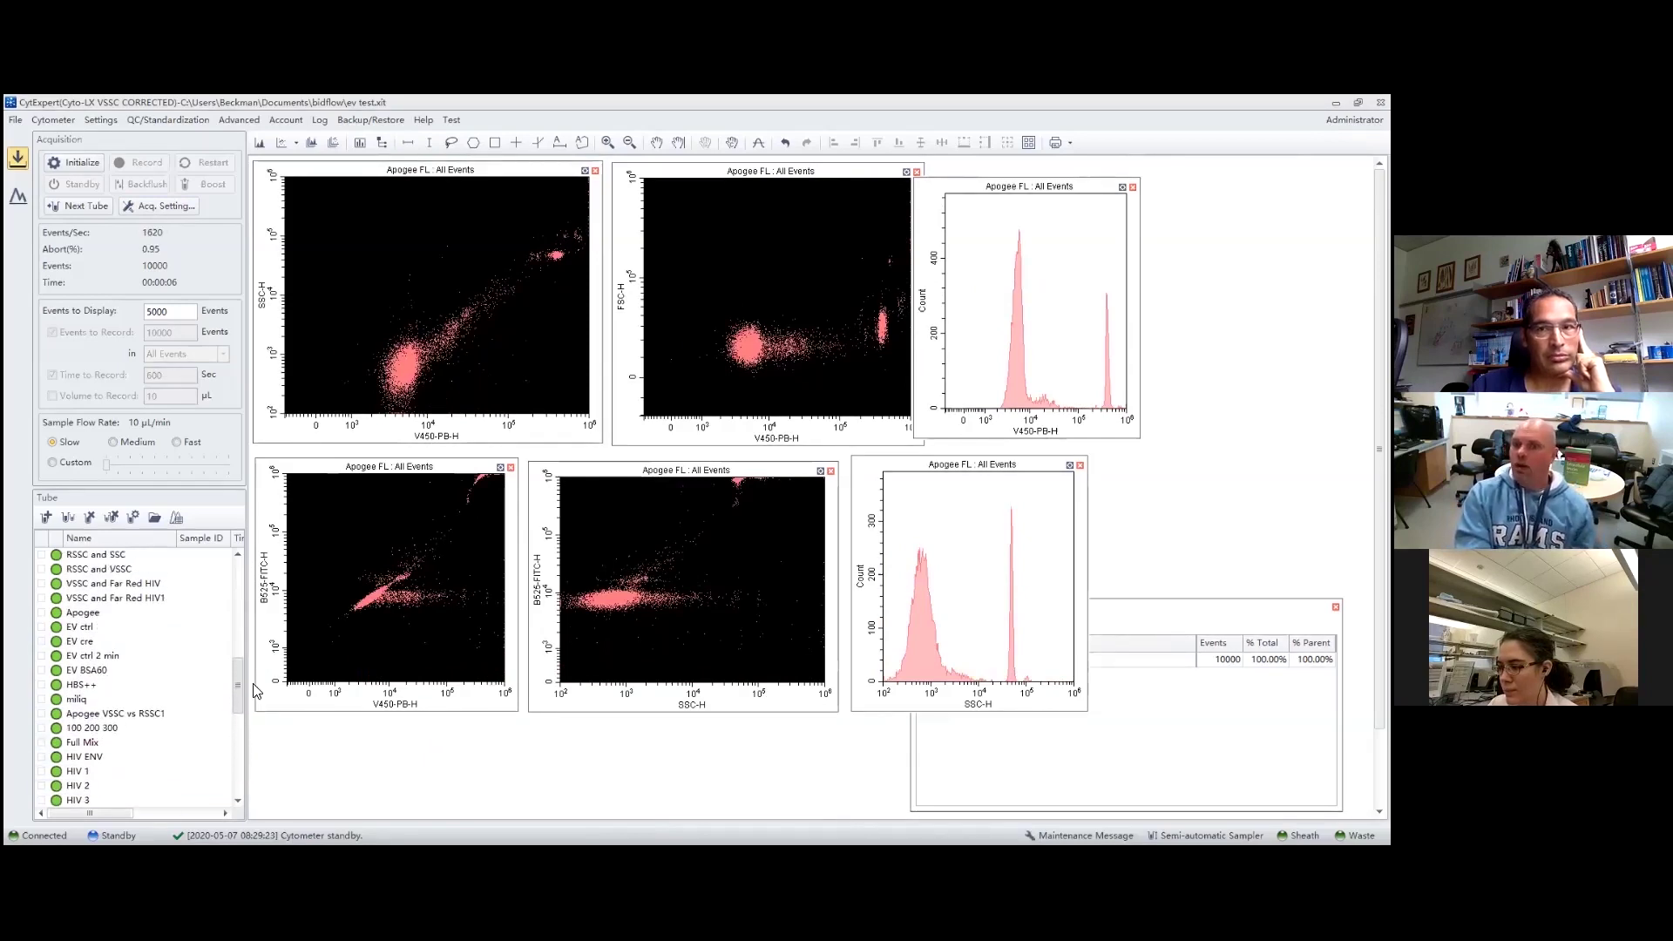
{"action": "left_click", "coordinate": [87, 613]}
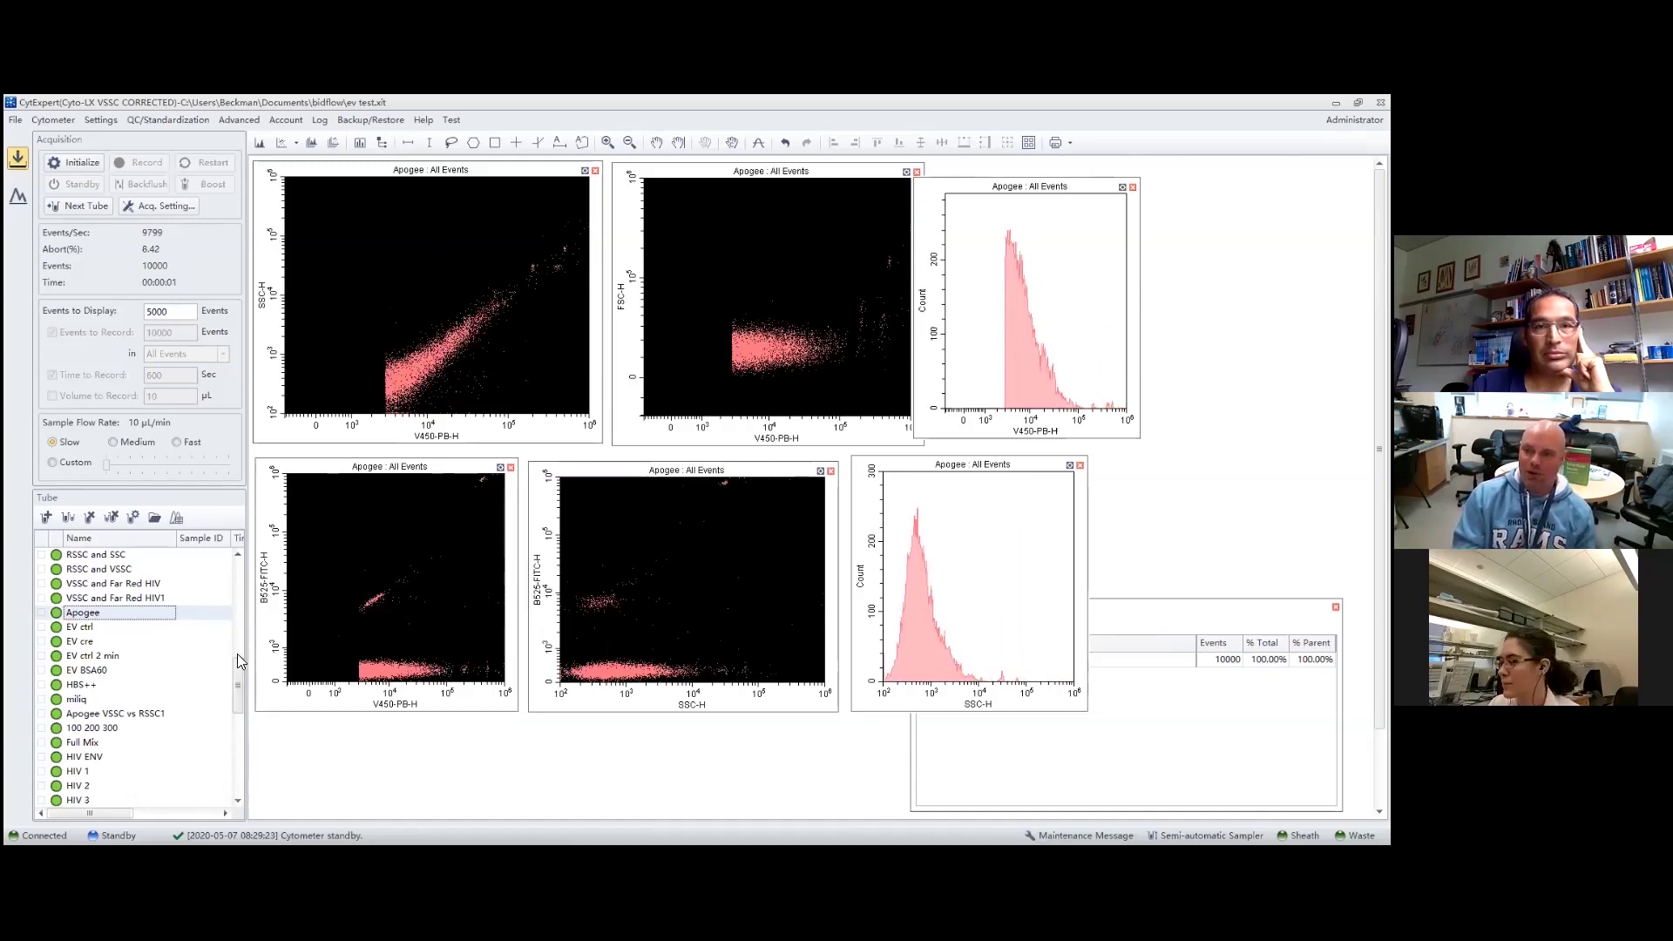
- Look through the whole tube list and view the plots of the HIV GFP and HIV VSSC tubes
{"action": "left_click_drag", "start_coordinate": [240, 673], "coordinate": [244, 587]}
{"action": "scroll", "coordinate": [139, 614], "scroll_direction": "up", "scroll_amount": 2}
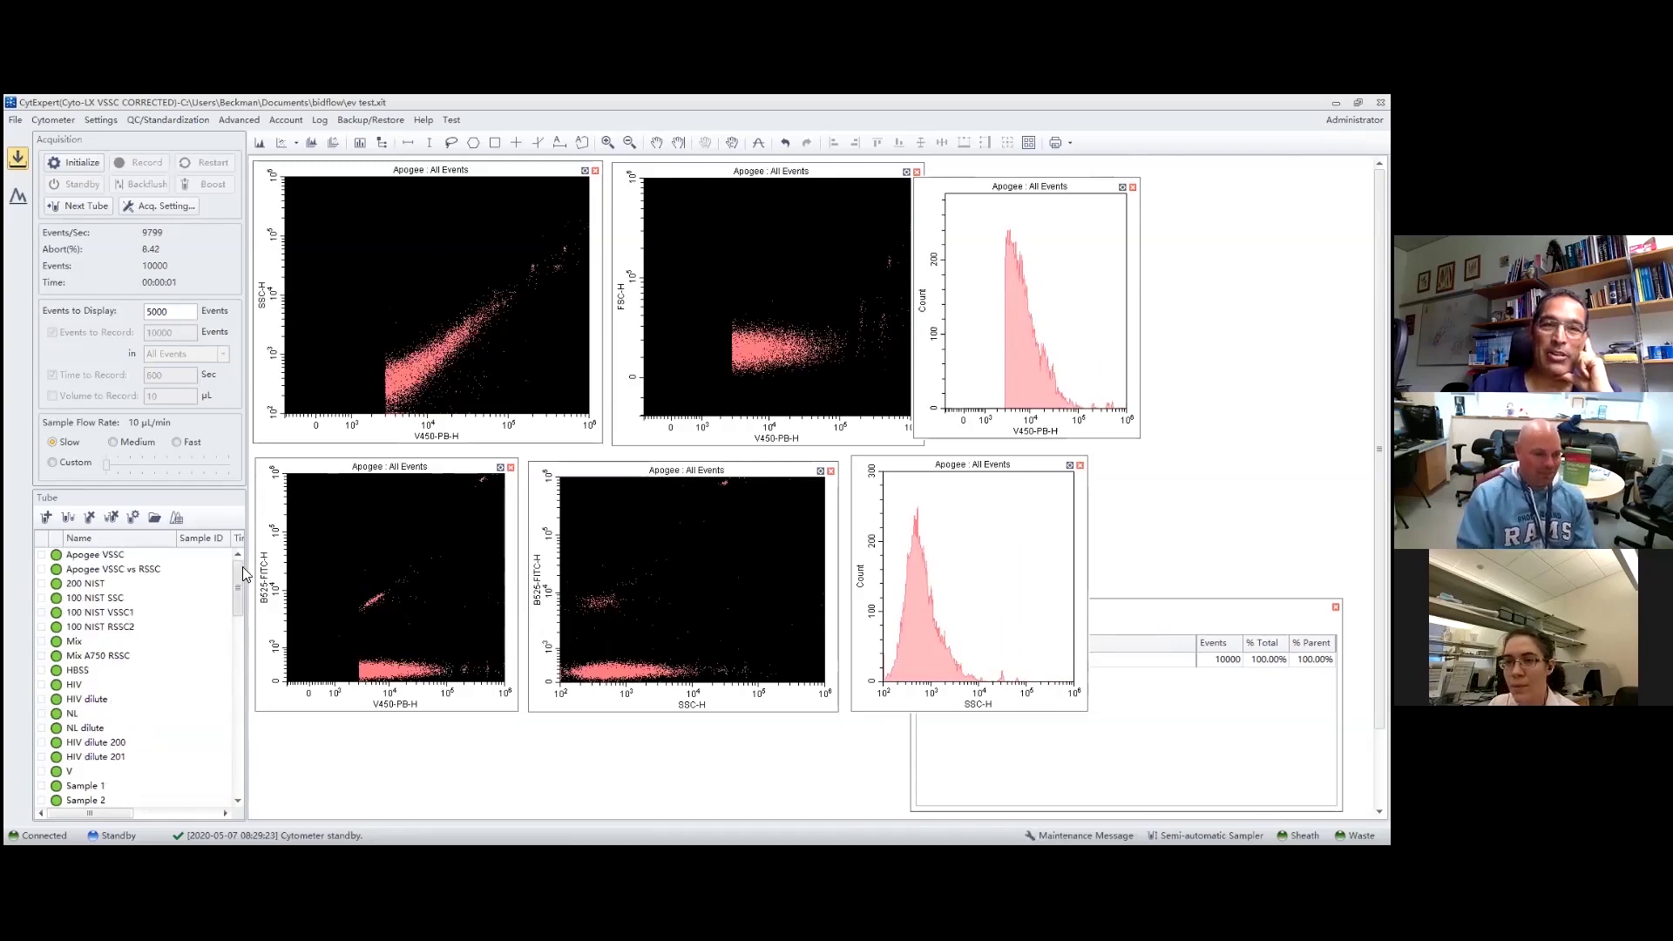
{"action": "left_click_drag", "start_coordinate": [242, 567], "coordinate": [233, 716]}
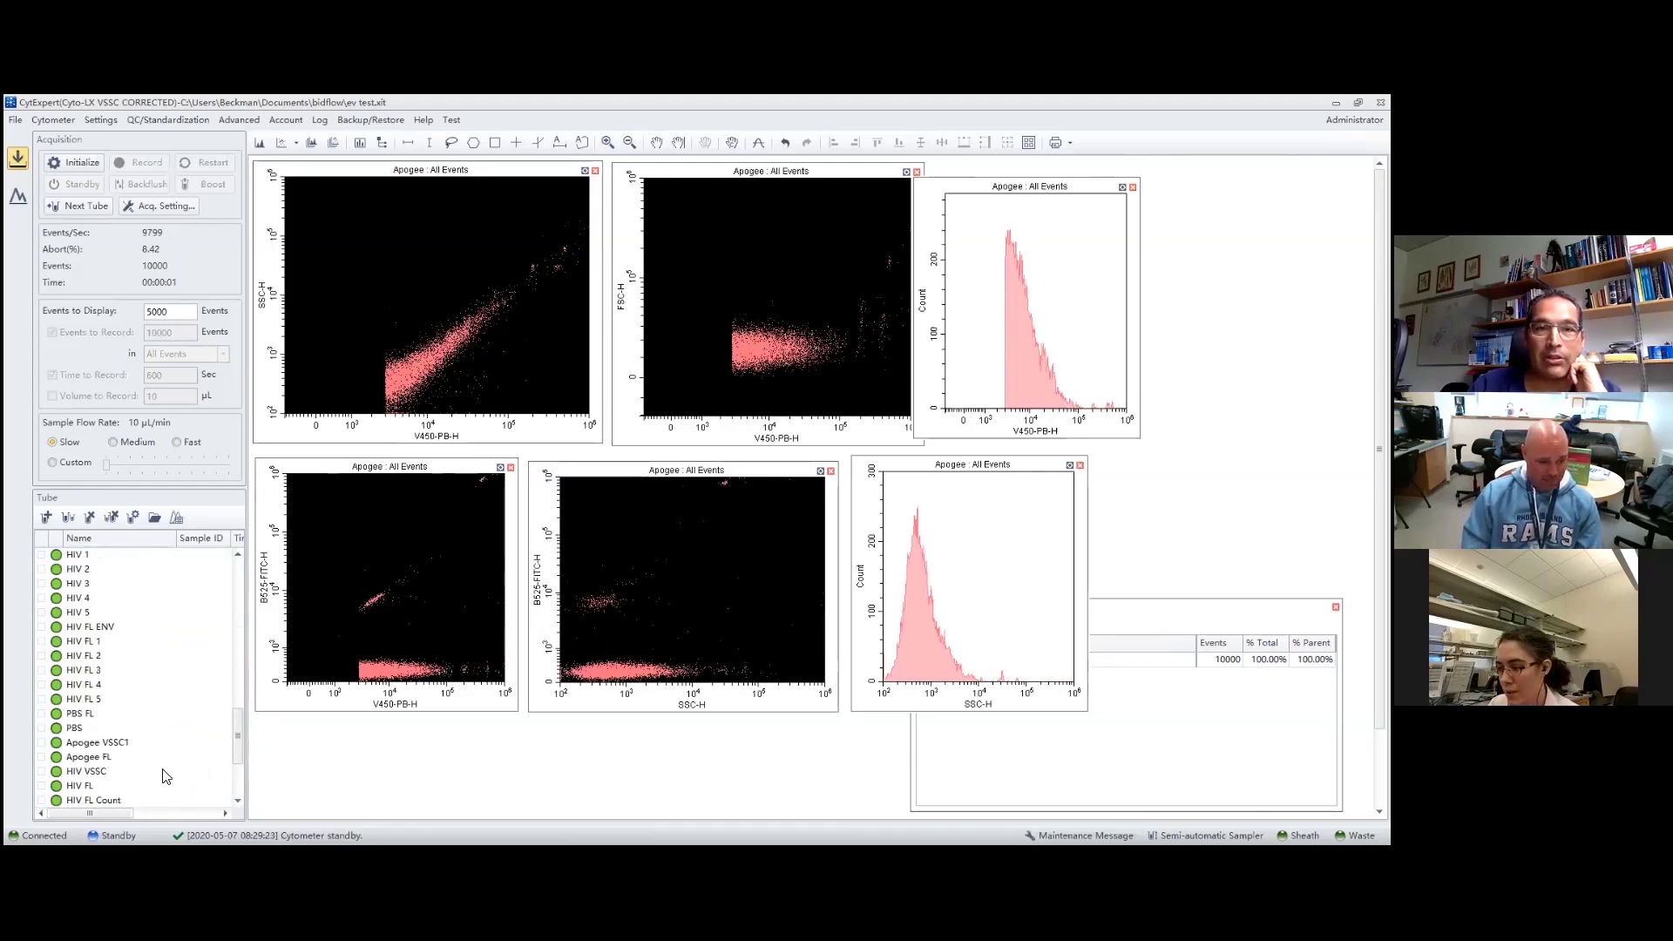
{"action": "left_click", "coordinate": [242, 780]}
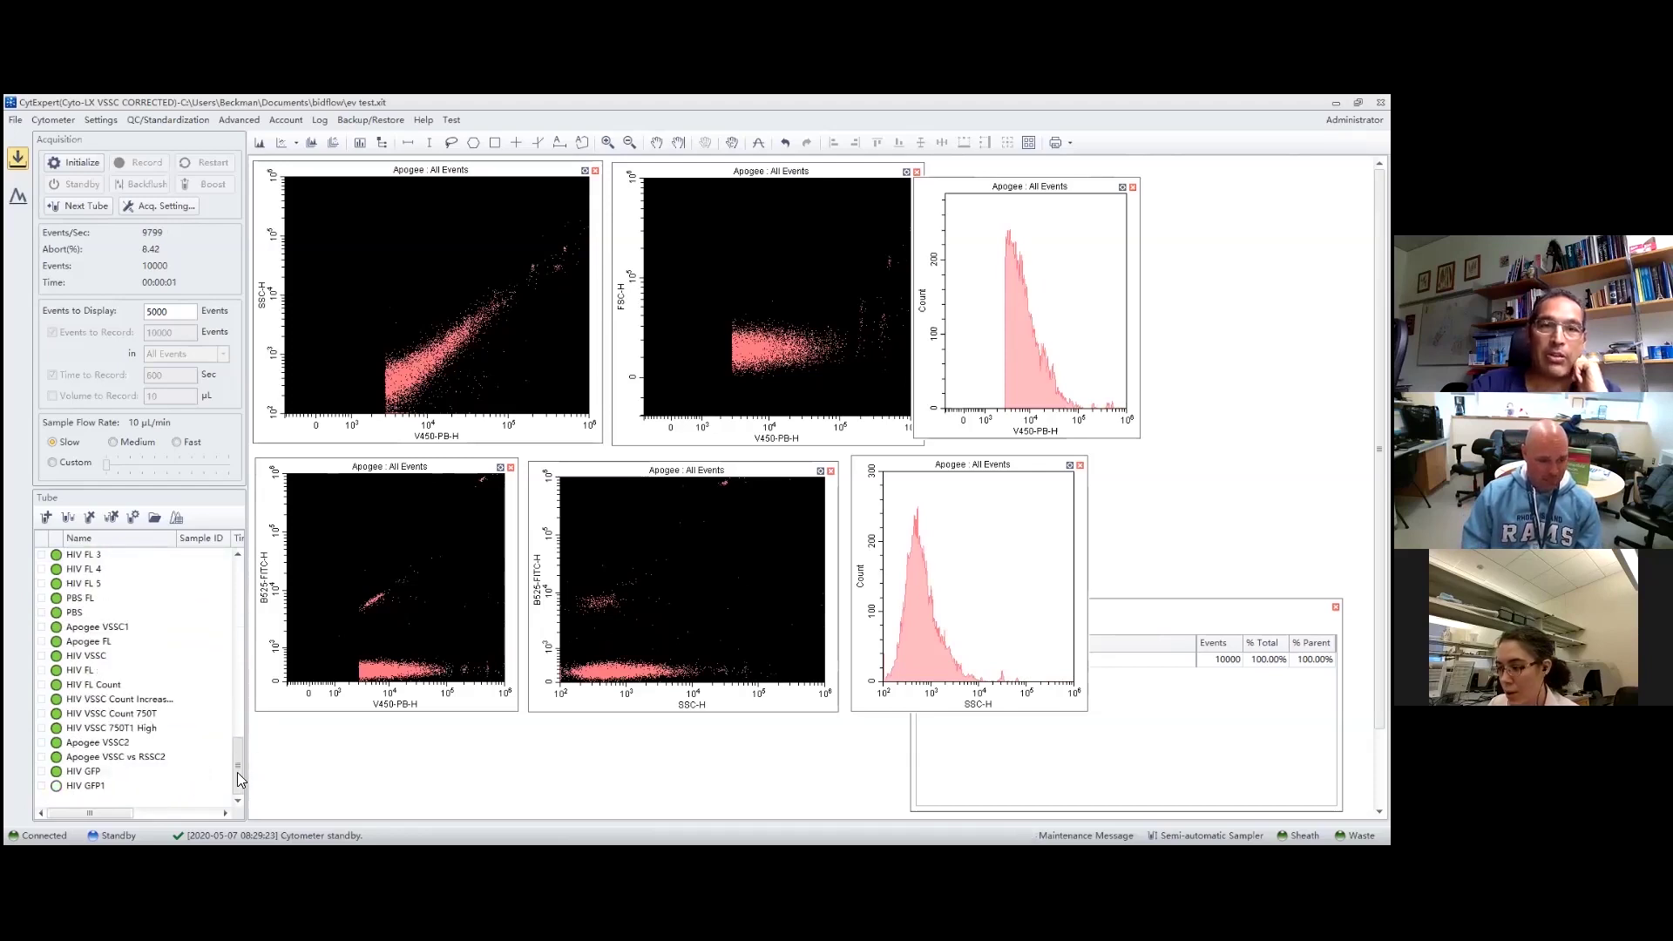
{"action": "left_click", "coordinate": [92, 771]}
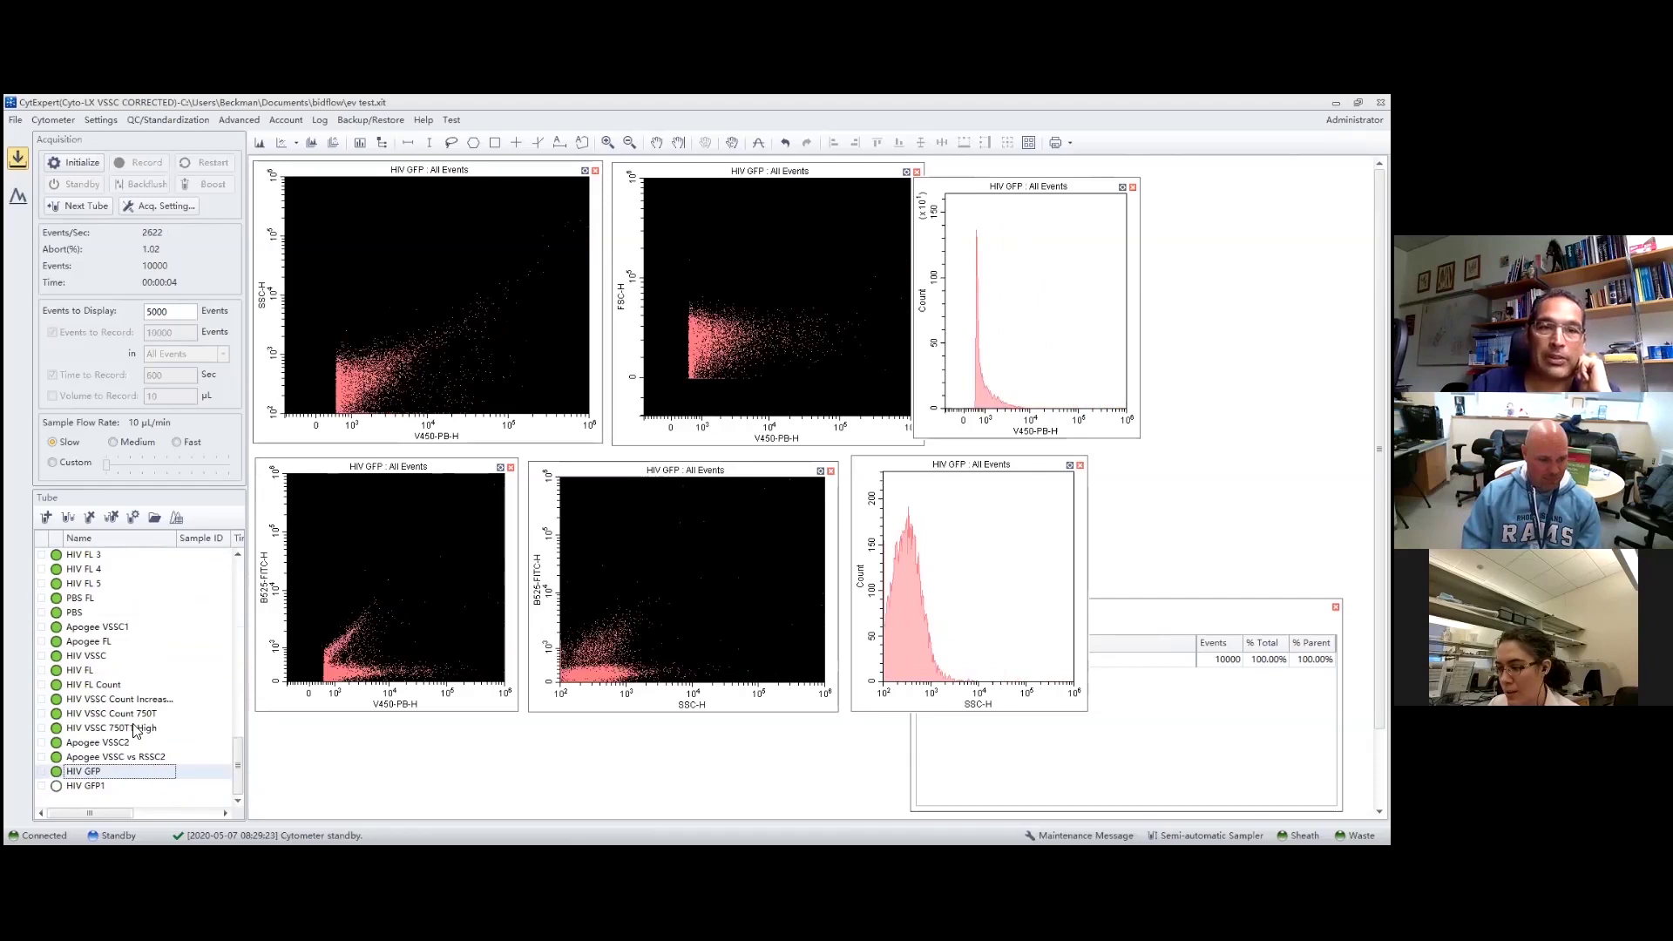
{"action": "left_click", "coordinate": [91, 658]}
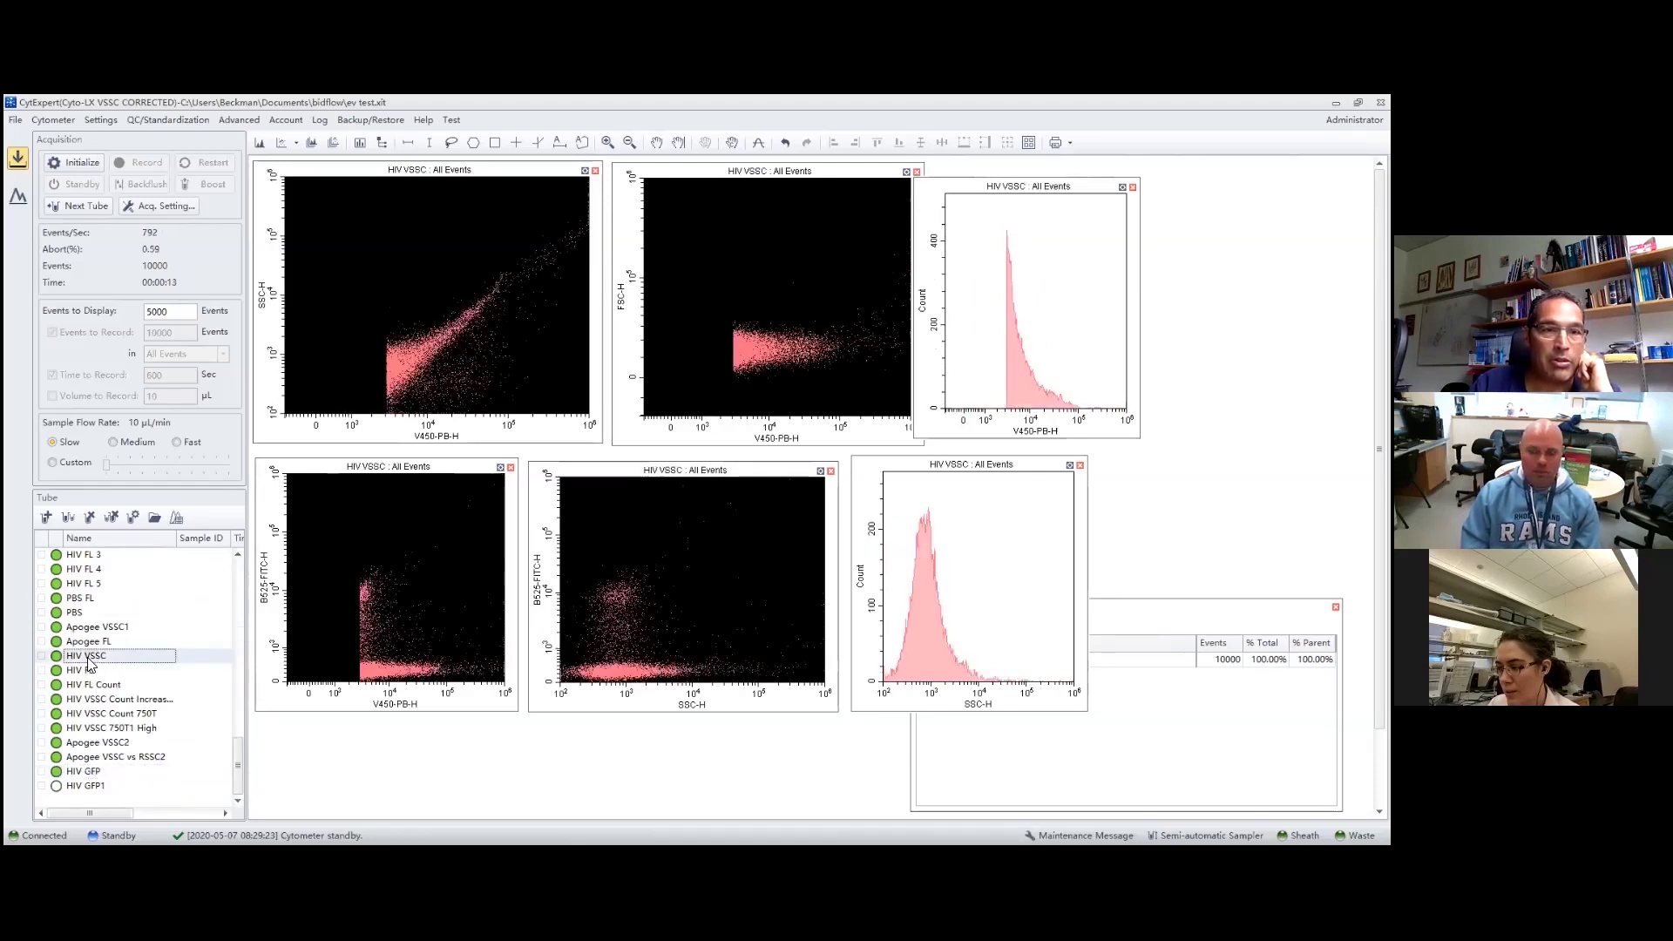
- Compare the plots of the Apogee FL tube with those of Apogee VSSC2
{"action": "left_click", "coordinate": [106, 641]}
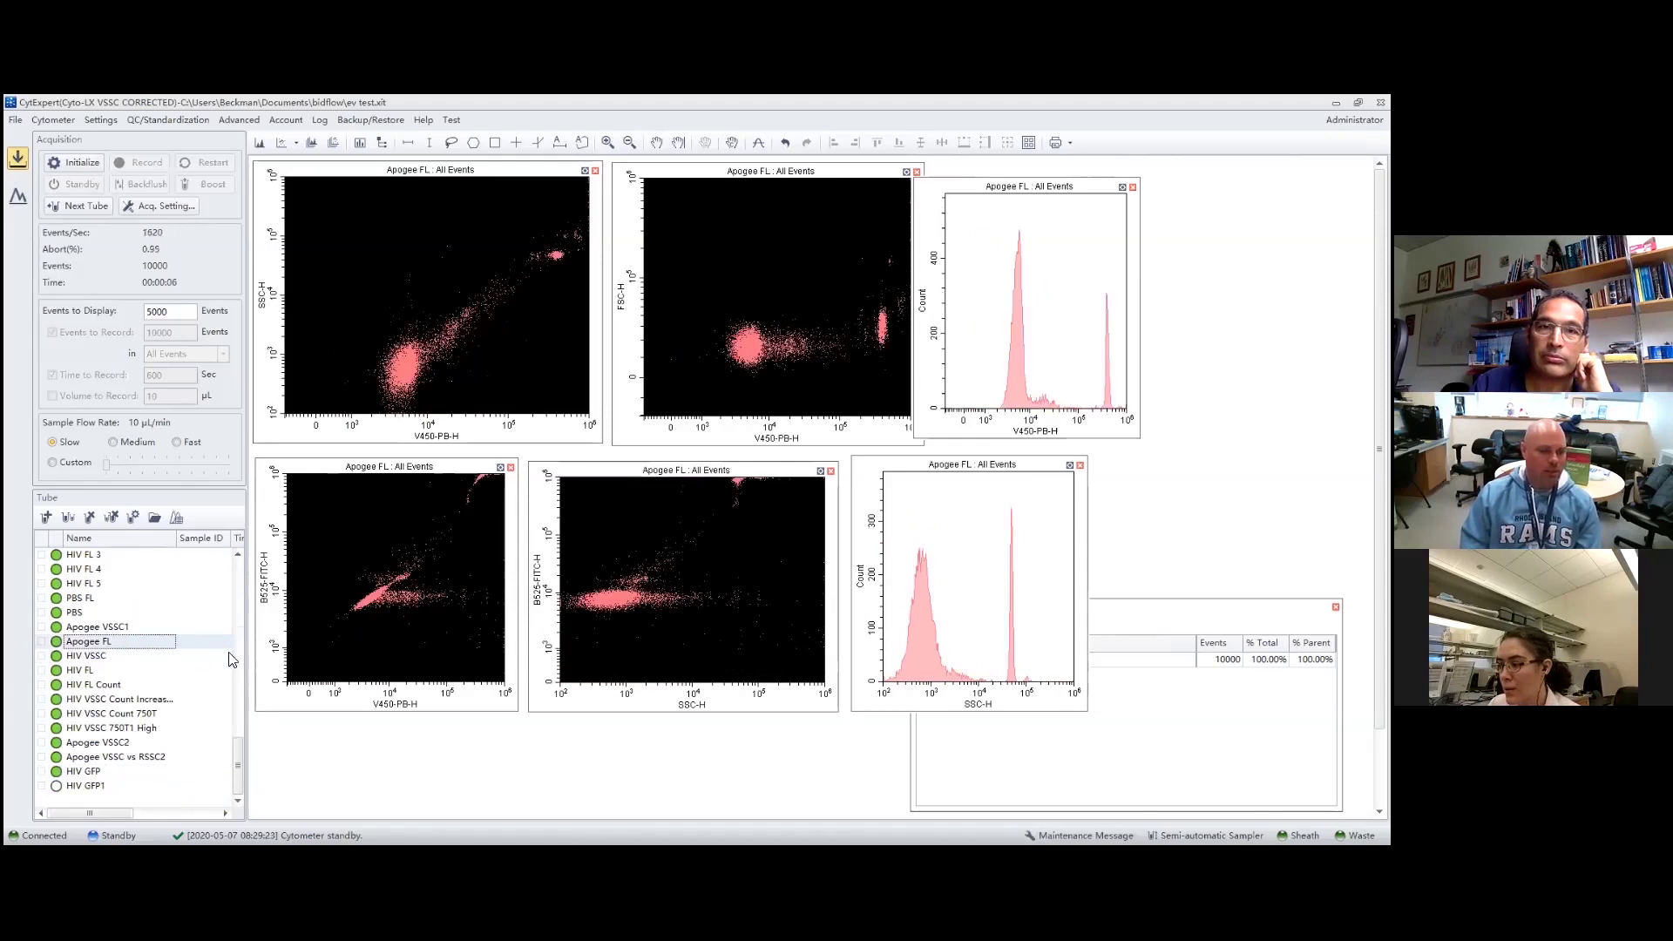
{"action": "left_click", "coordinate": [109, 744]}
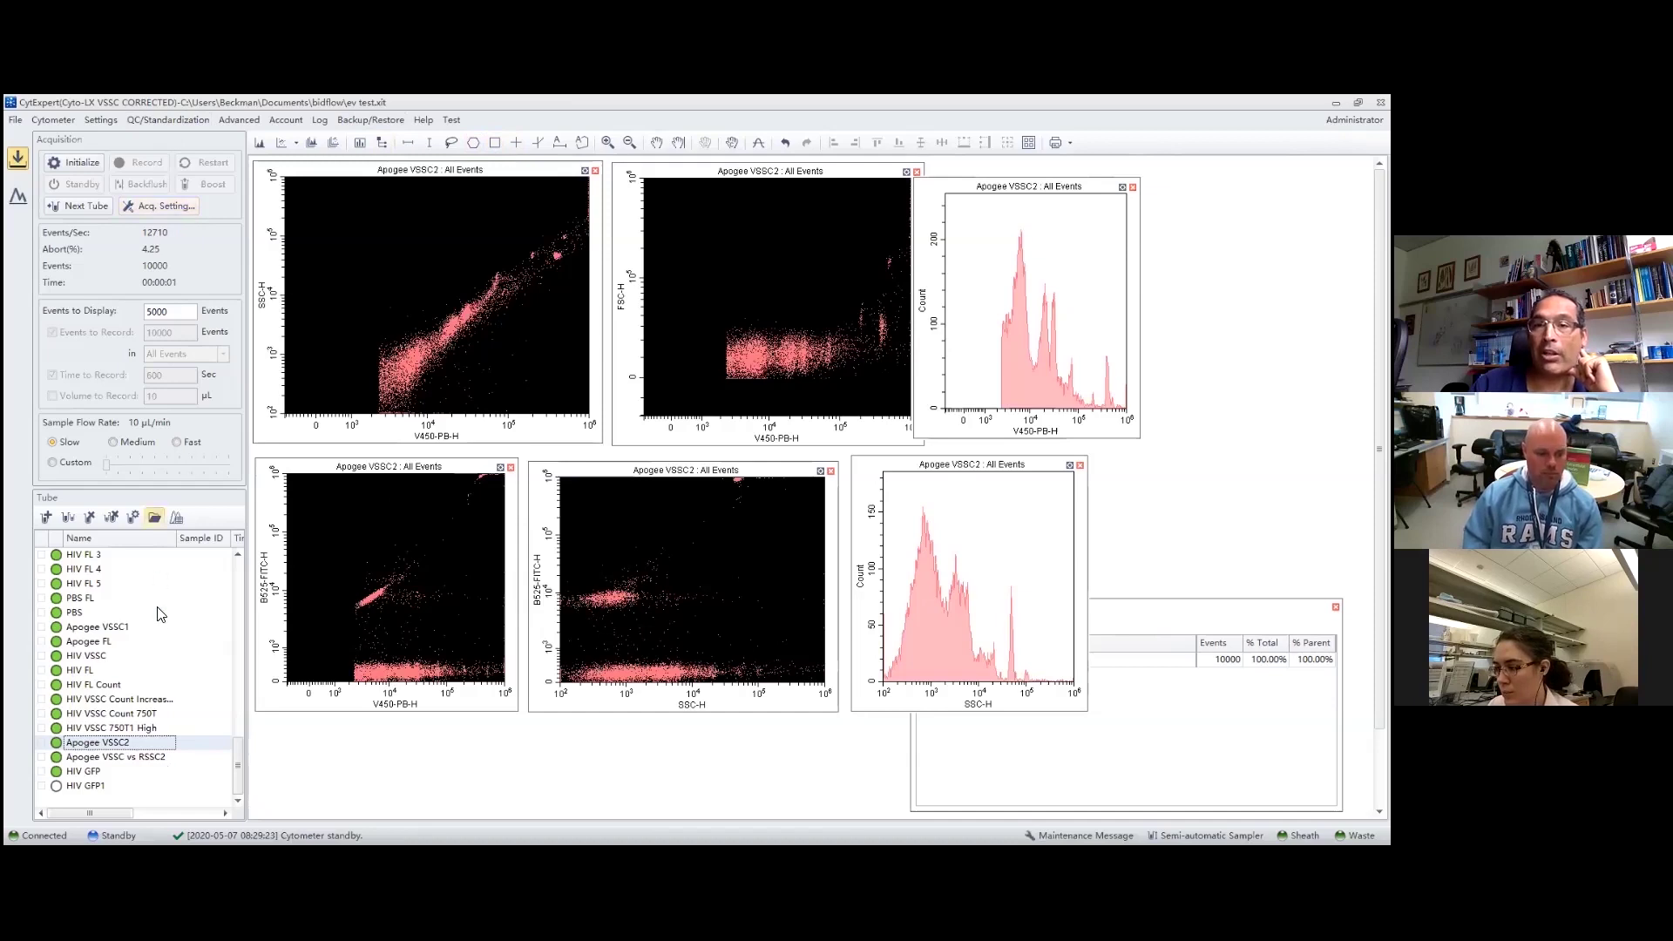
{"action": "left_click", "coordinate": [107, 642]}
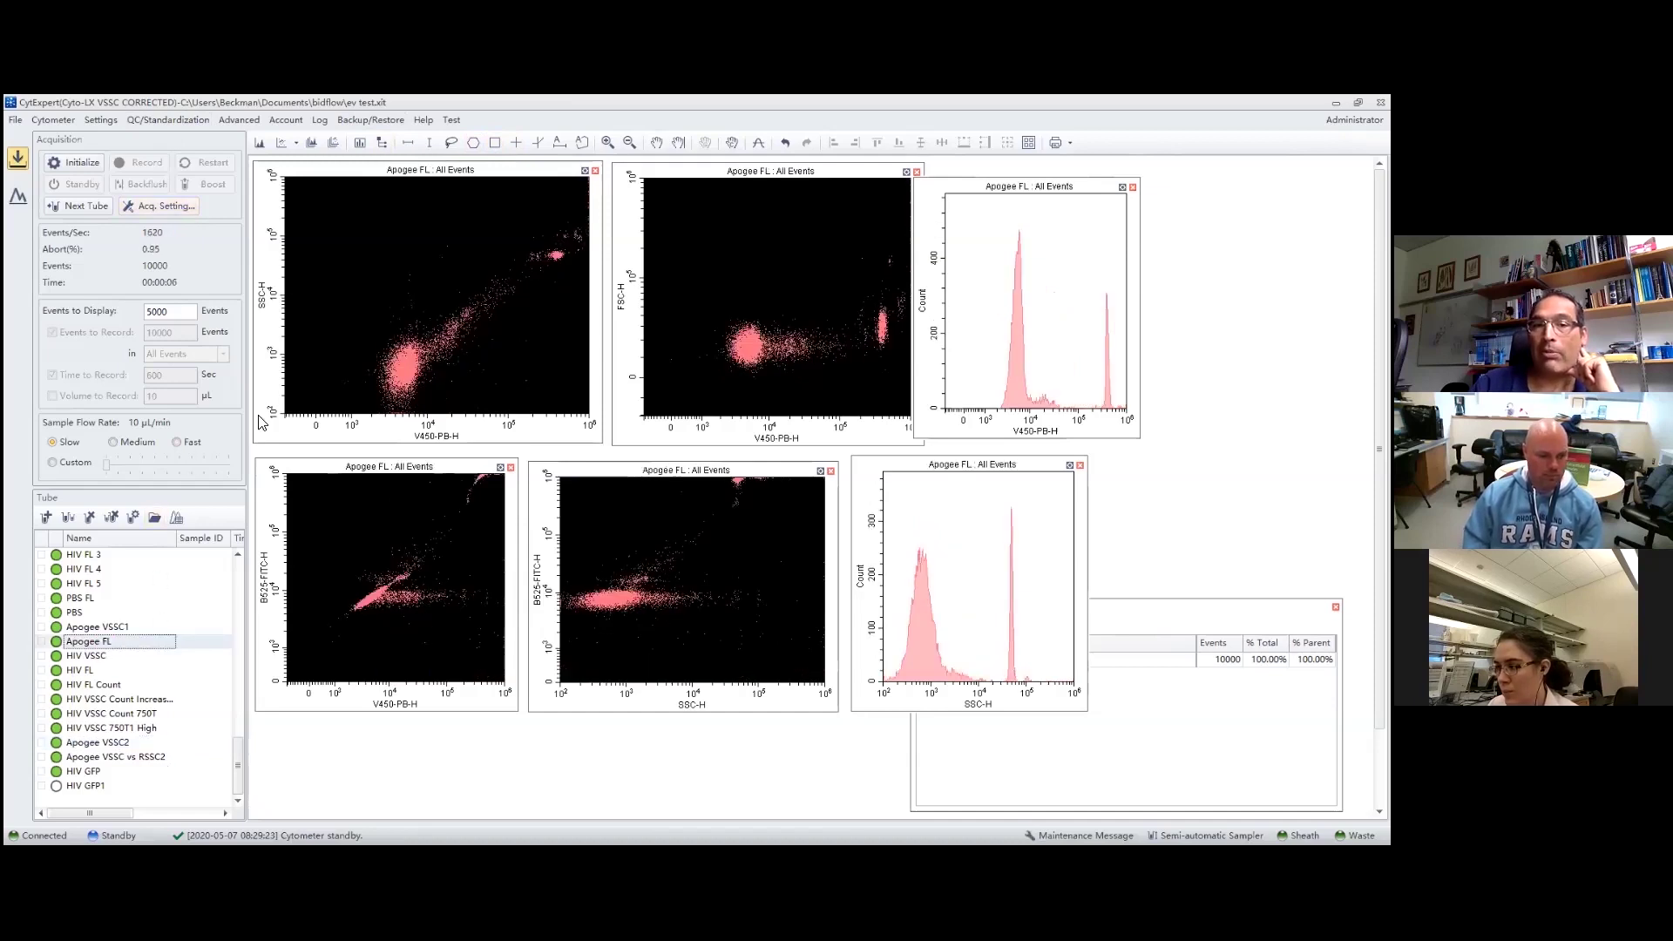
- Reopen the acquisition settings to examine the threshold channels and values of Apogee FL and Apogee VSSC1, and close them
{"action": "left_click", "coordinate": [183, 207]}
{"action": "left_click", "coordinate": [459, 745]}
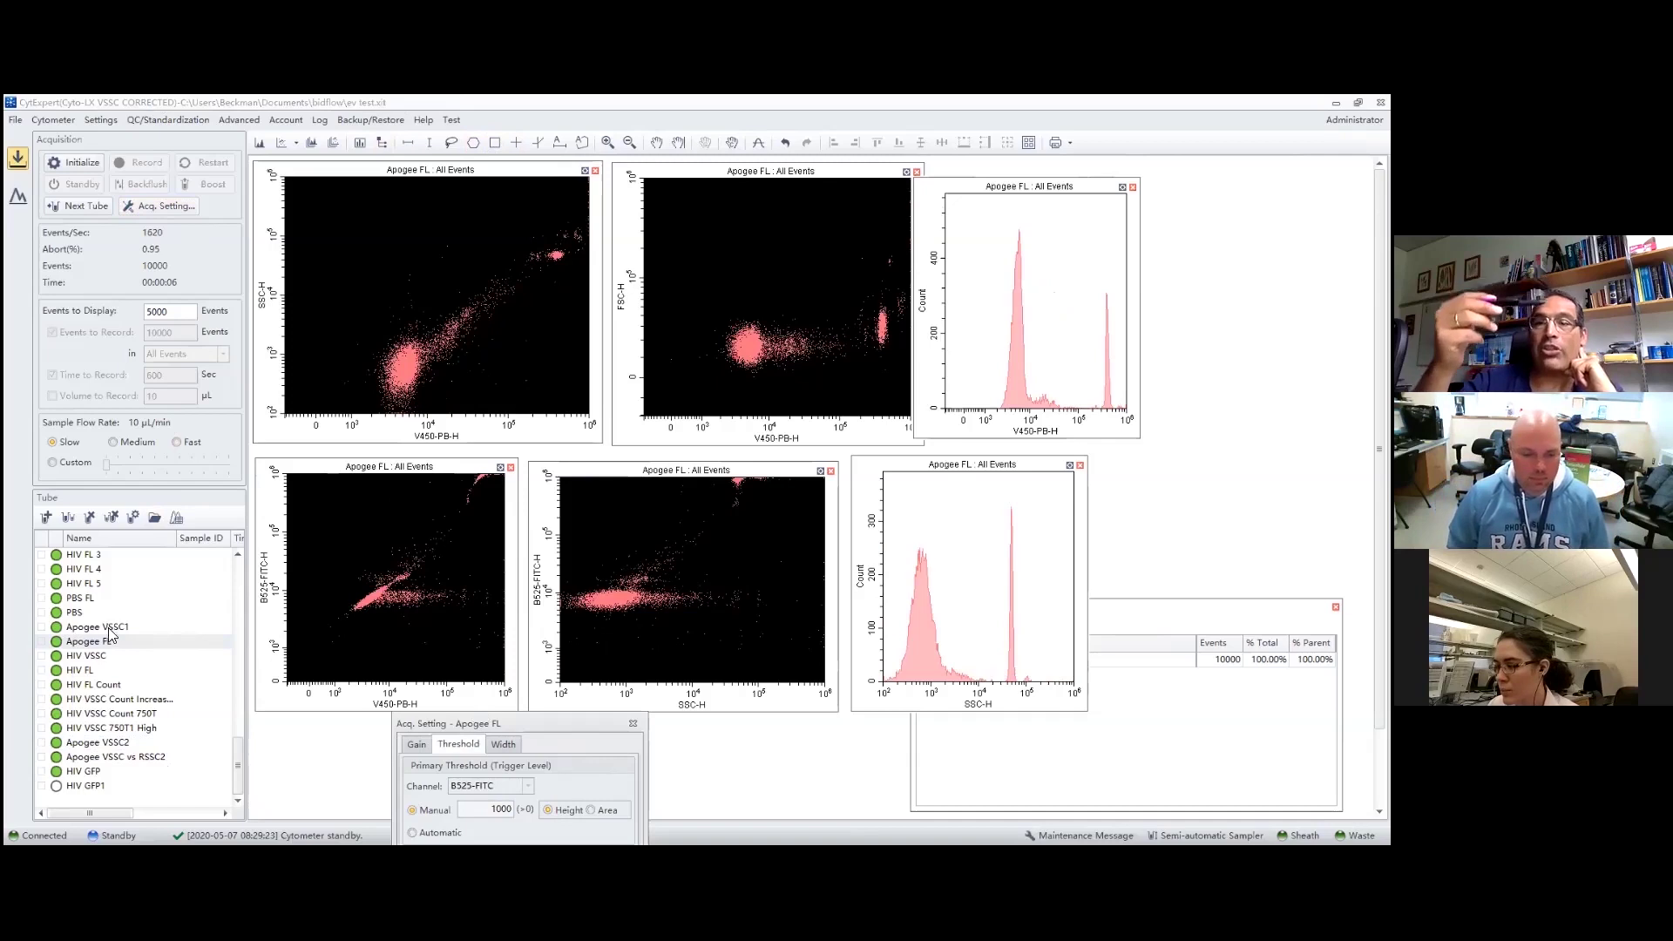
{"action": "left_click_drag", "start_coordinate": [577, 729], "coordinate": [678, 744]}
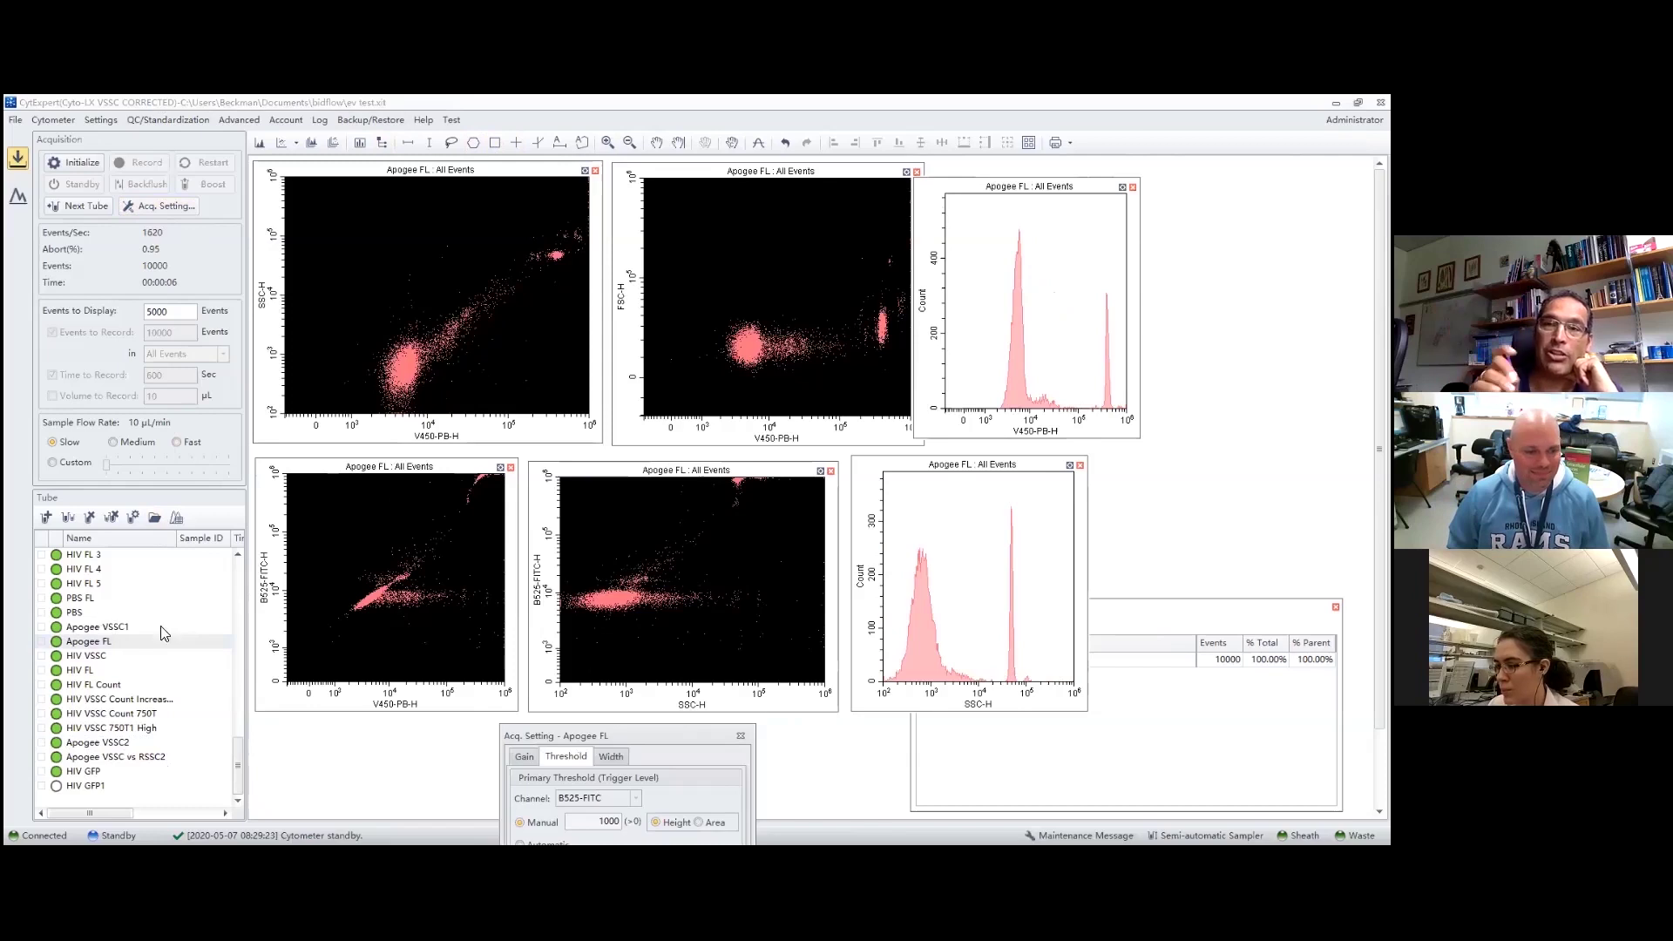
{"action": "left_click", "coordinate": [114, 627]}
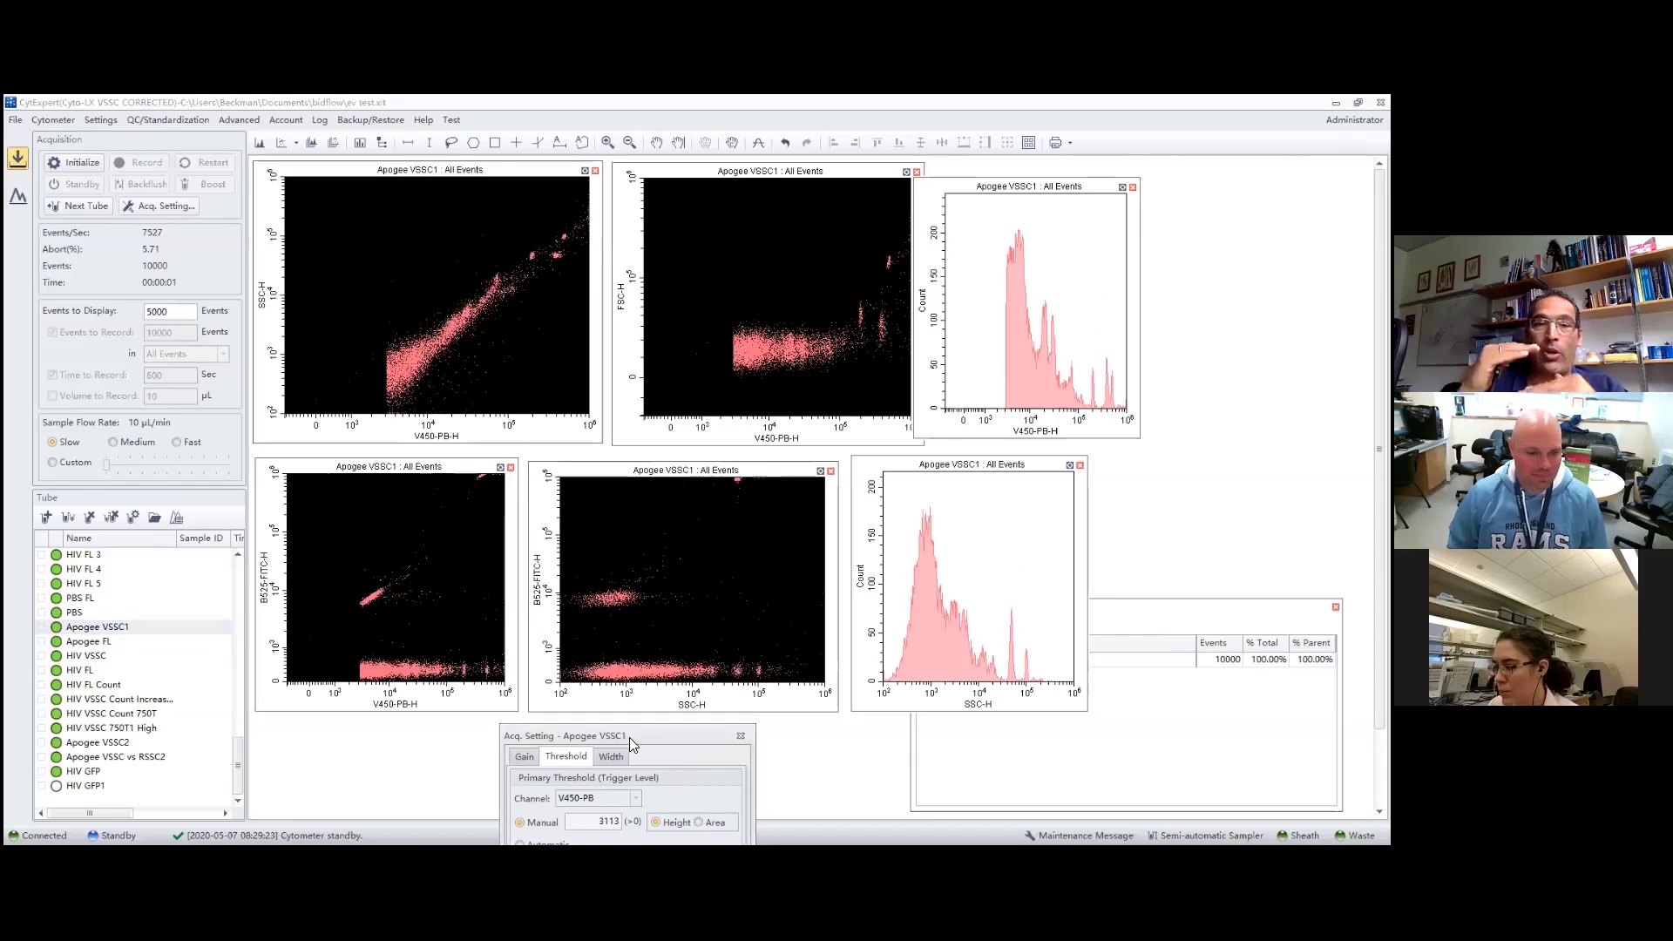
{"action": "left_click_drag", "start_coordinate": [629, 738], "coordinate": [528, 735]}
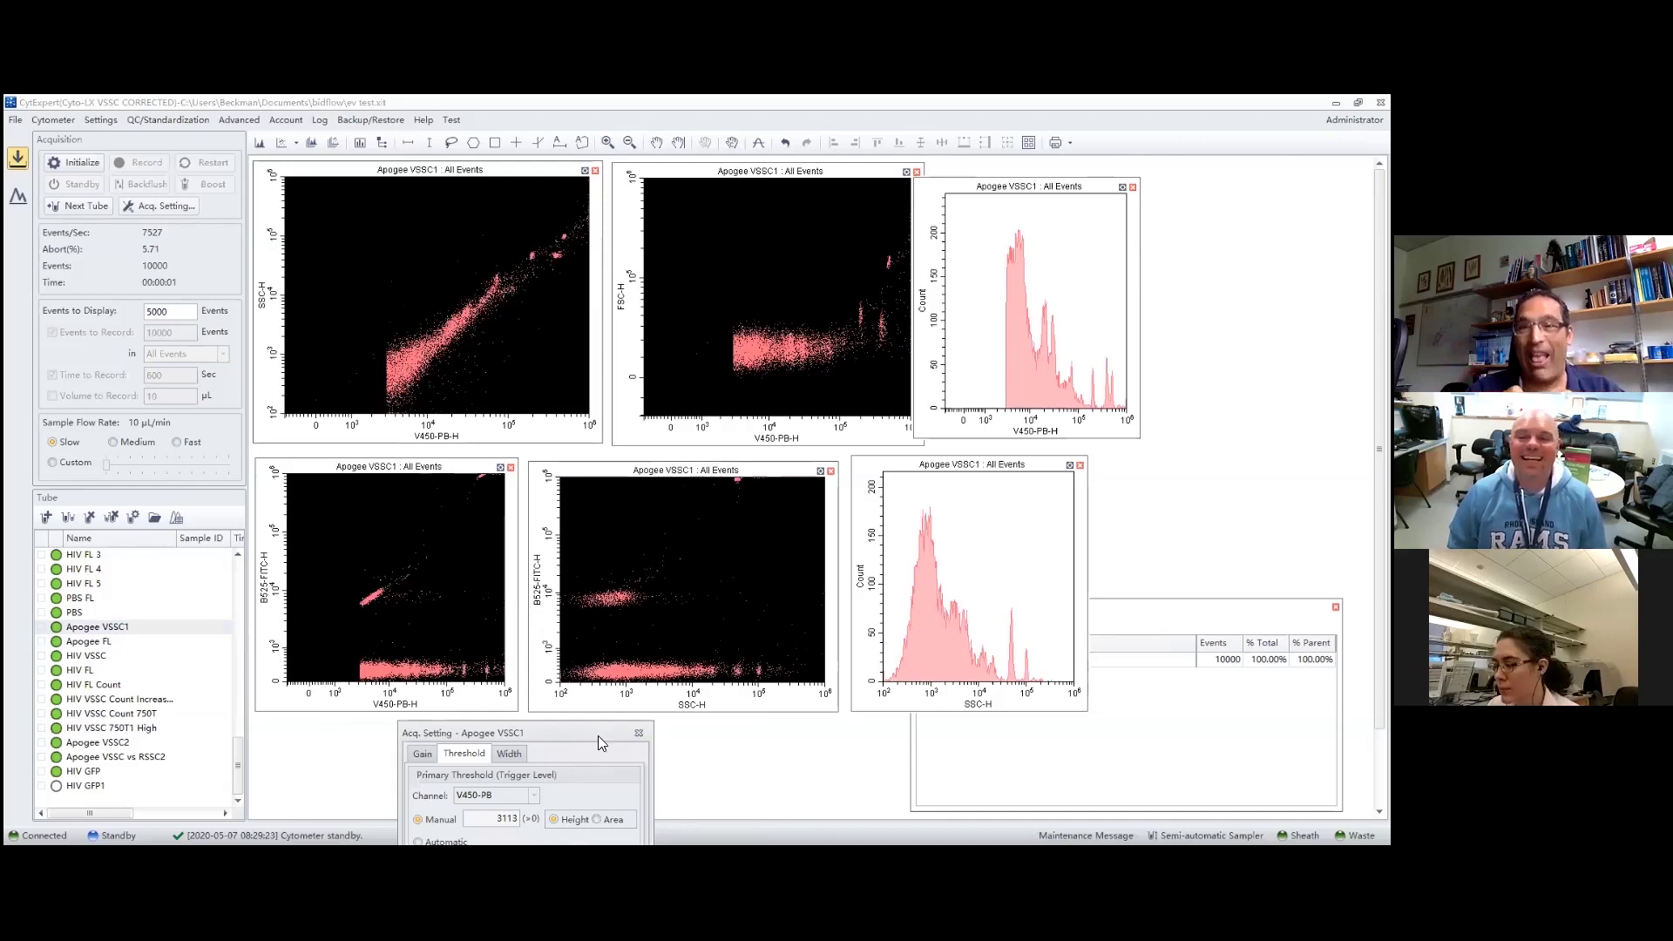
{"action": "left_click_drag", "start_coordinate": [598, 736], "coordinate": [650, 677]}
{"action": "left_click", "coordinate": [691, 675]}
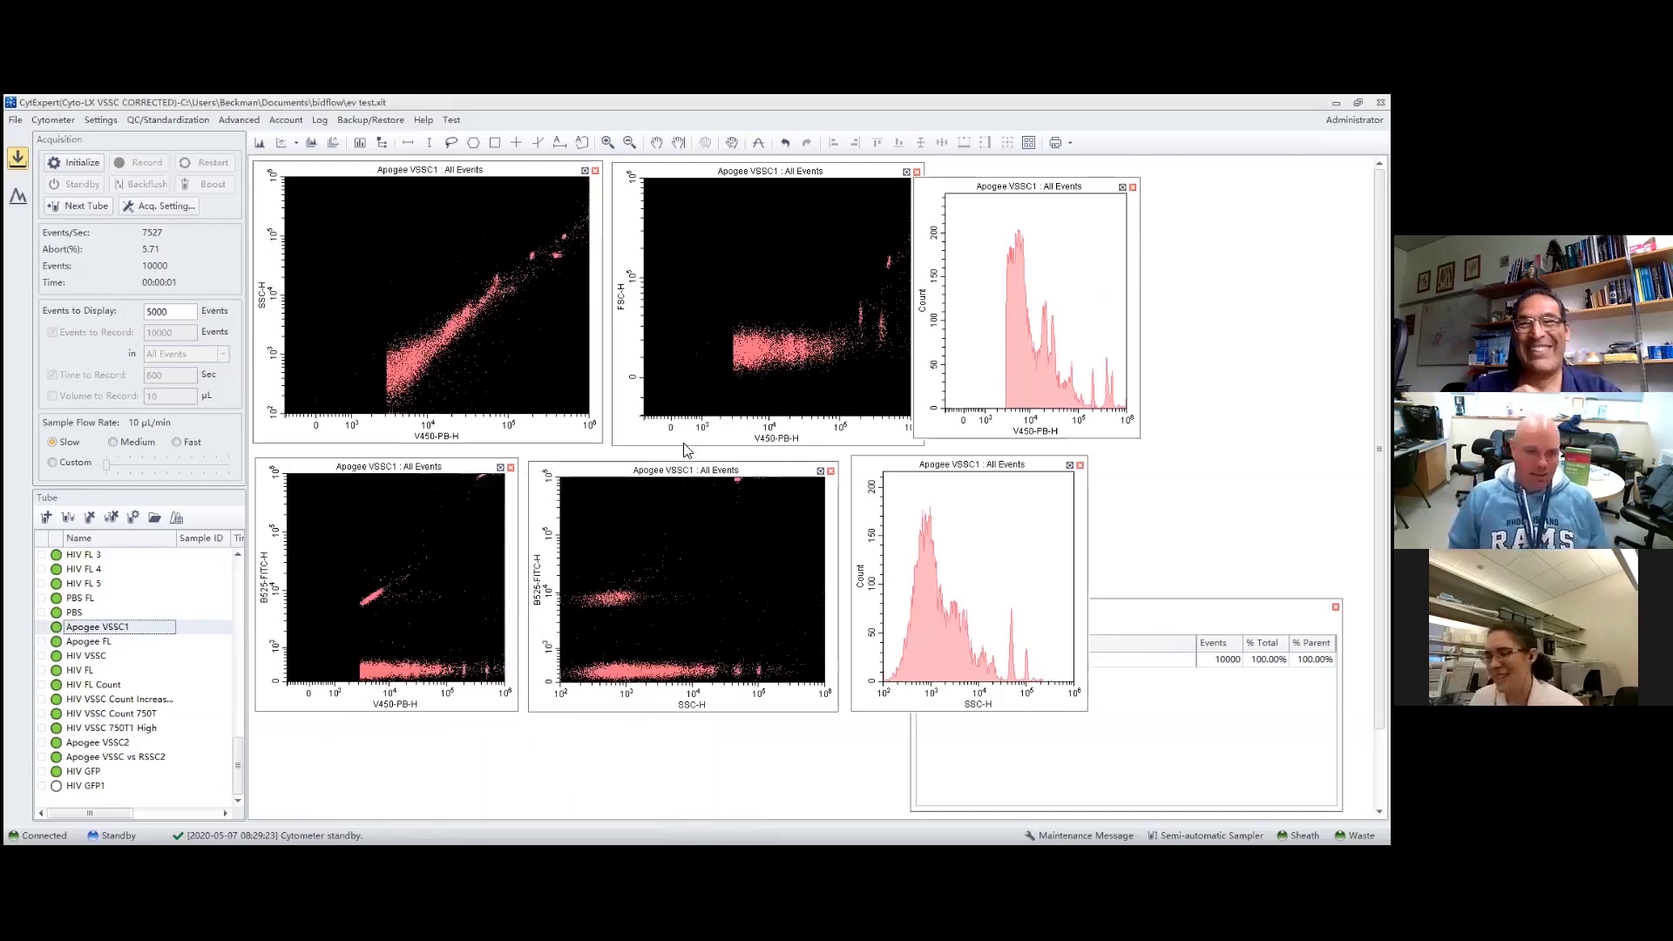
- Draw a rectangle gate around Apogee VSSC1's diagonal bead cluster in the B525-FITC-H versus V450-PB-H plot and compare it on Apogee FL
{"action": "left_click", "coordinate": [83, 645]}
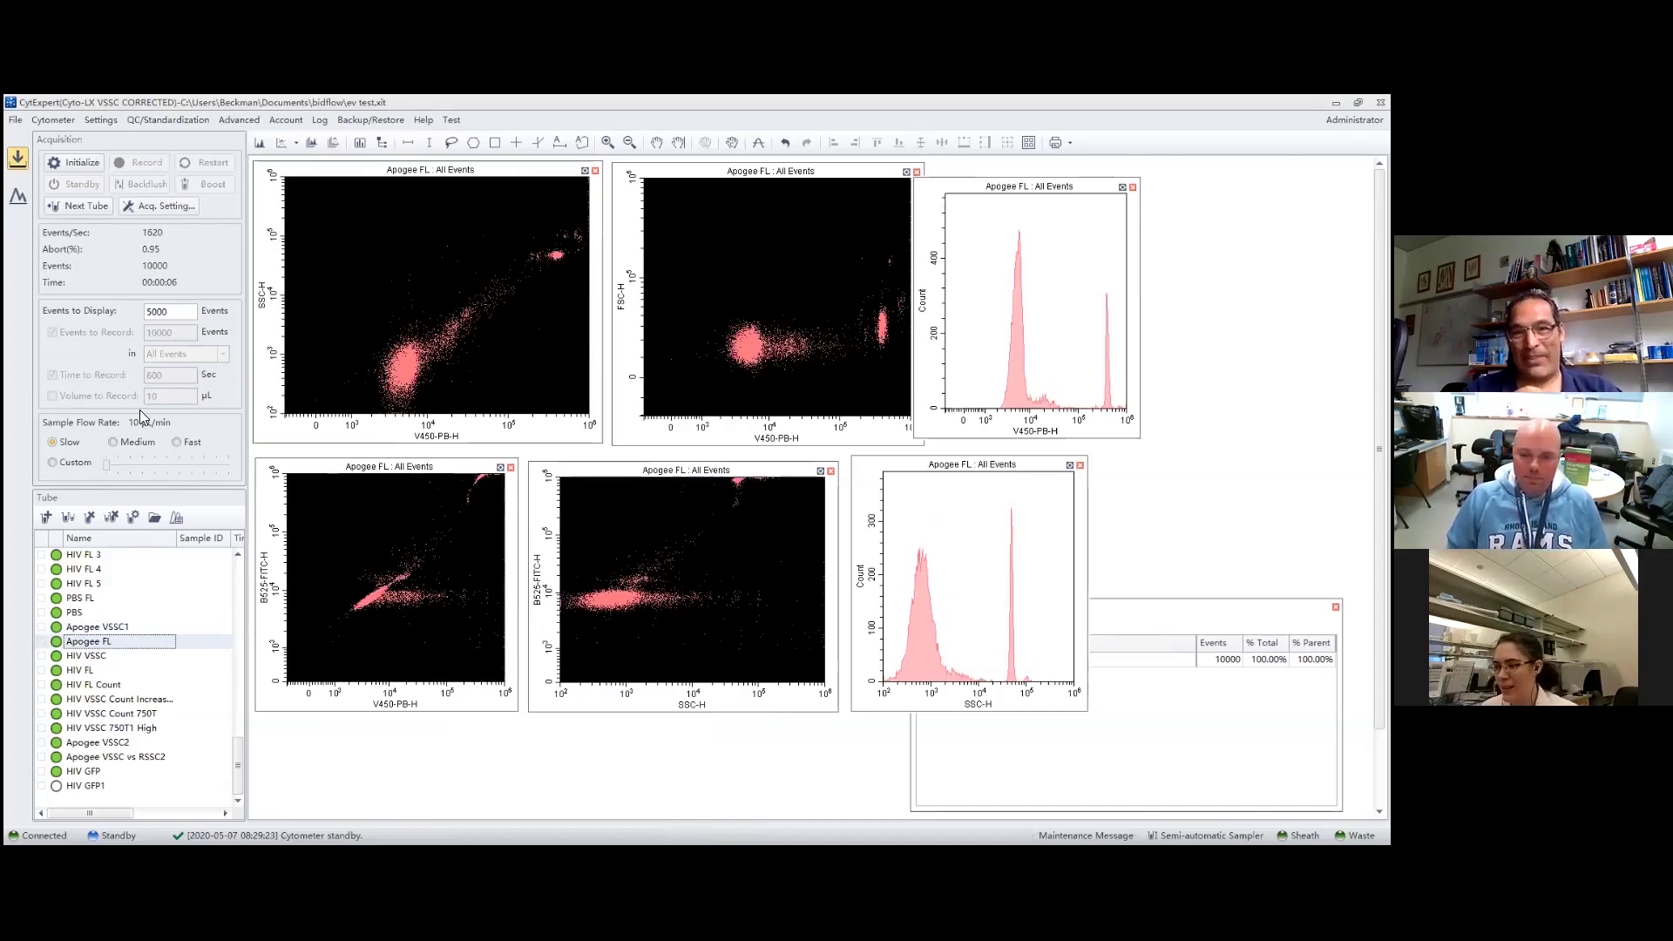
{"action": "left_click", "coordinate": [91, 627]}
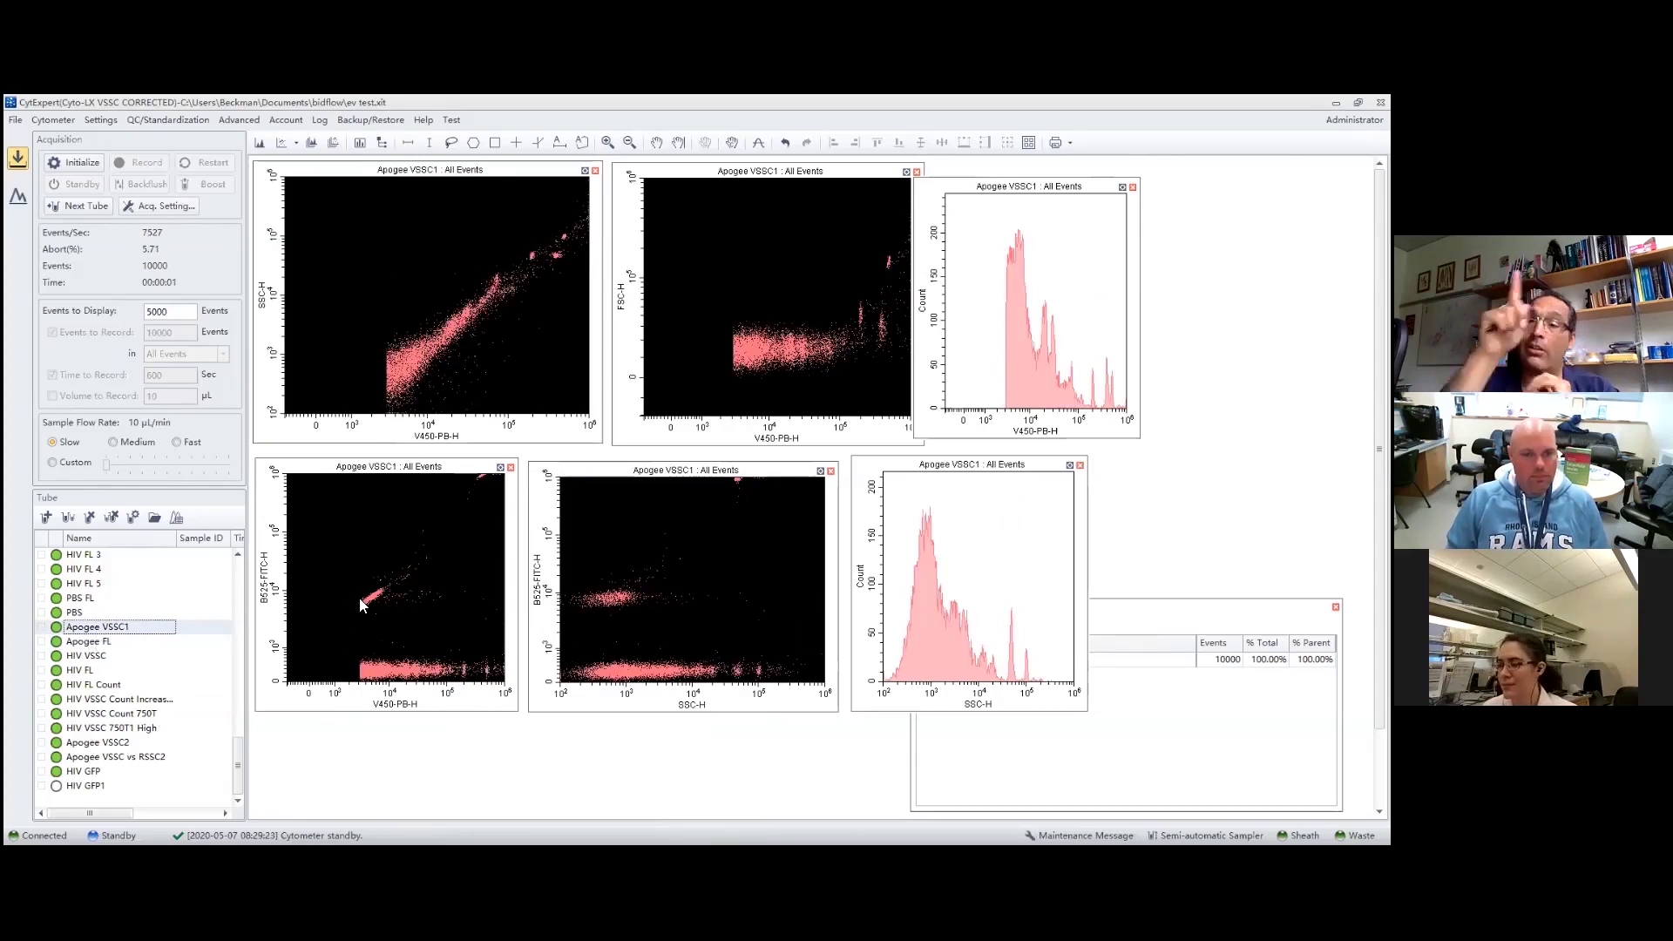
{"action": "left_click", "coordinate": [495, 142]}
{"action": "left_click_drag", "start_coordinate": [355, 583], "coordinate": [397, 610]}
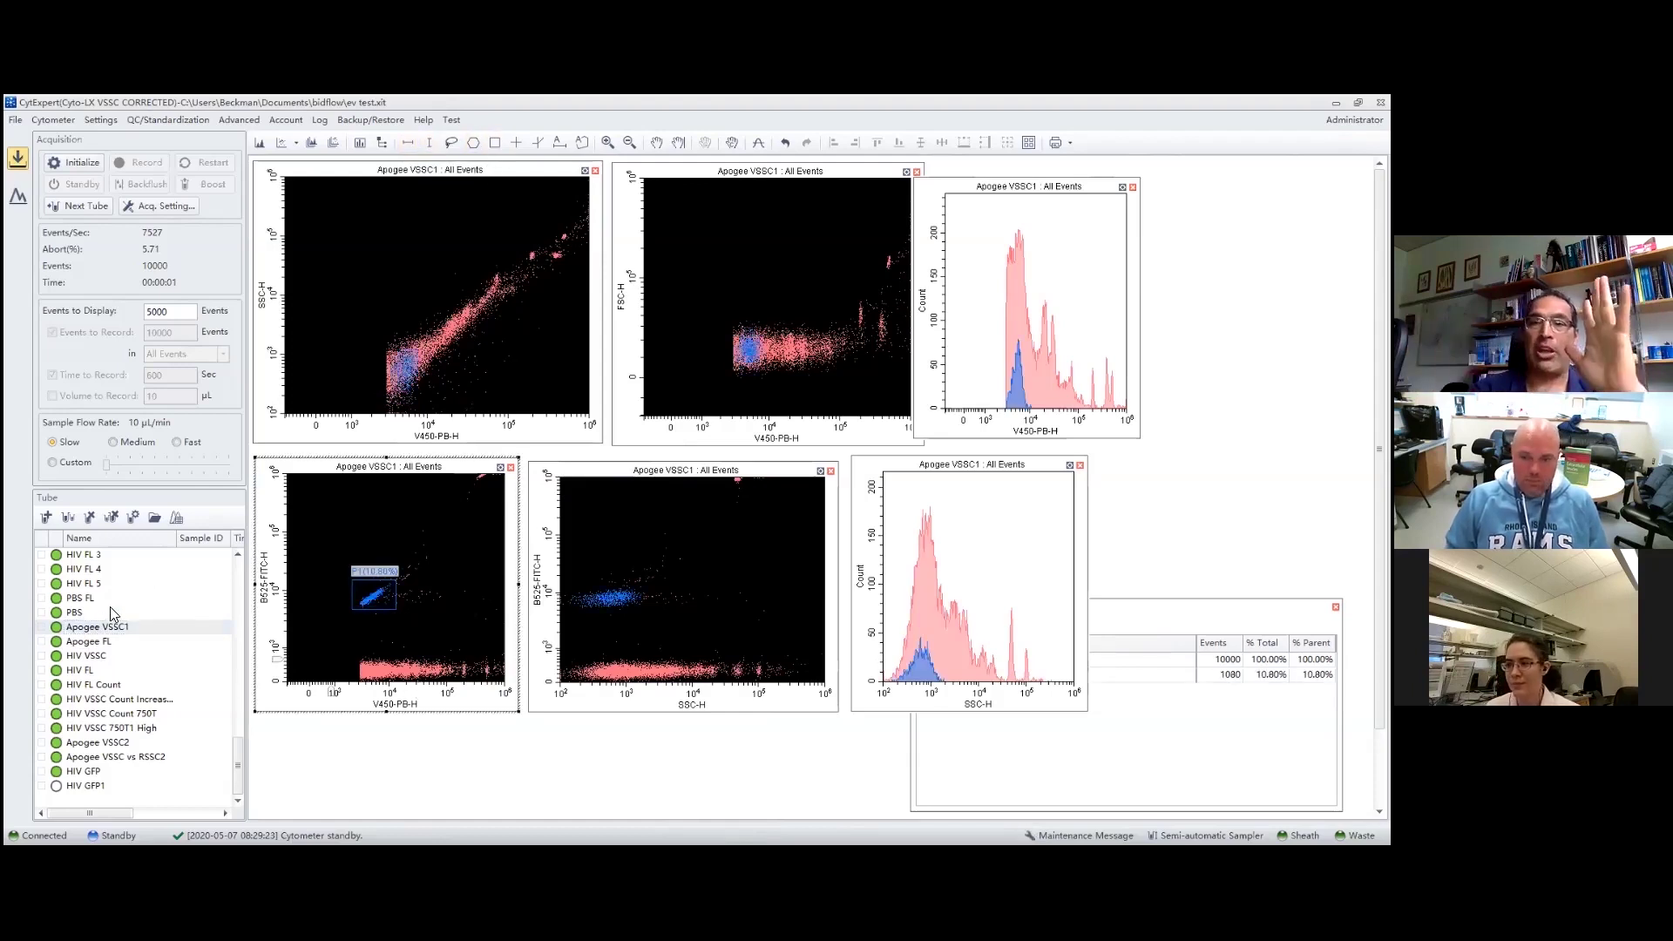
{"action": "left_click", "coordinate": [86, 642]}
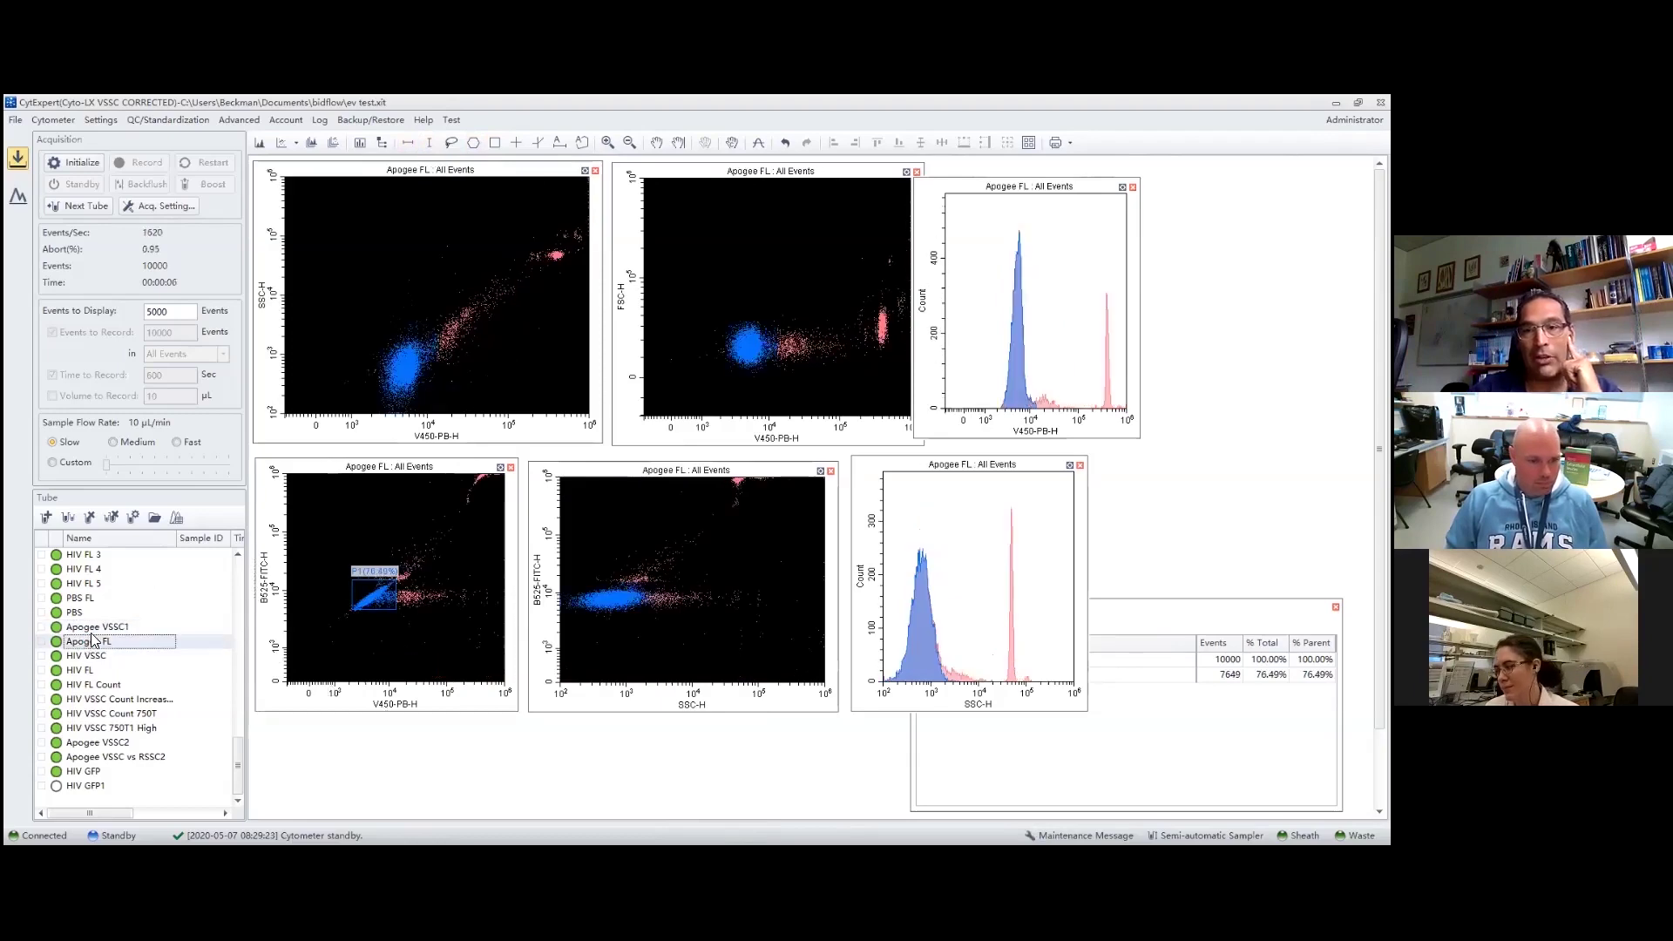
{"action": "left_click", "coordinate": [95, 627]}
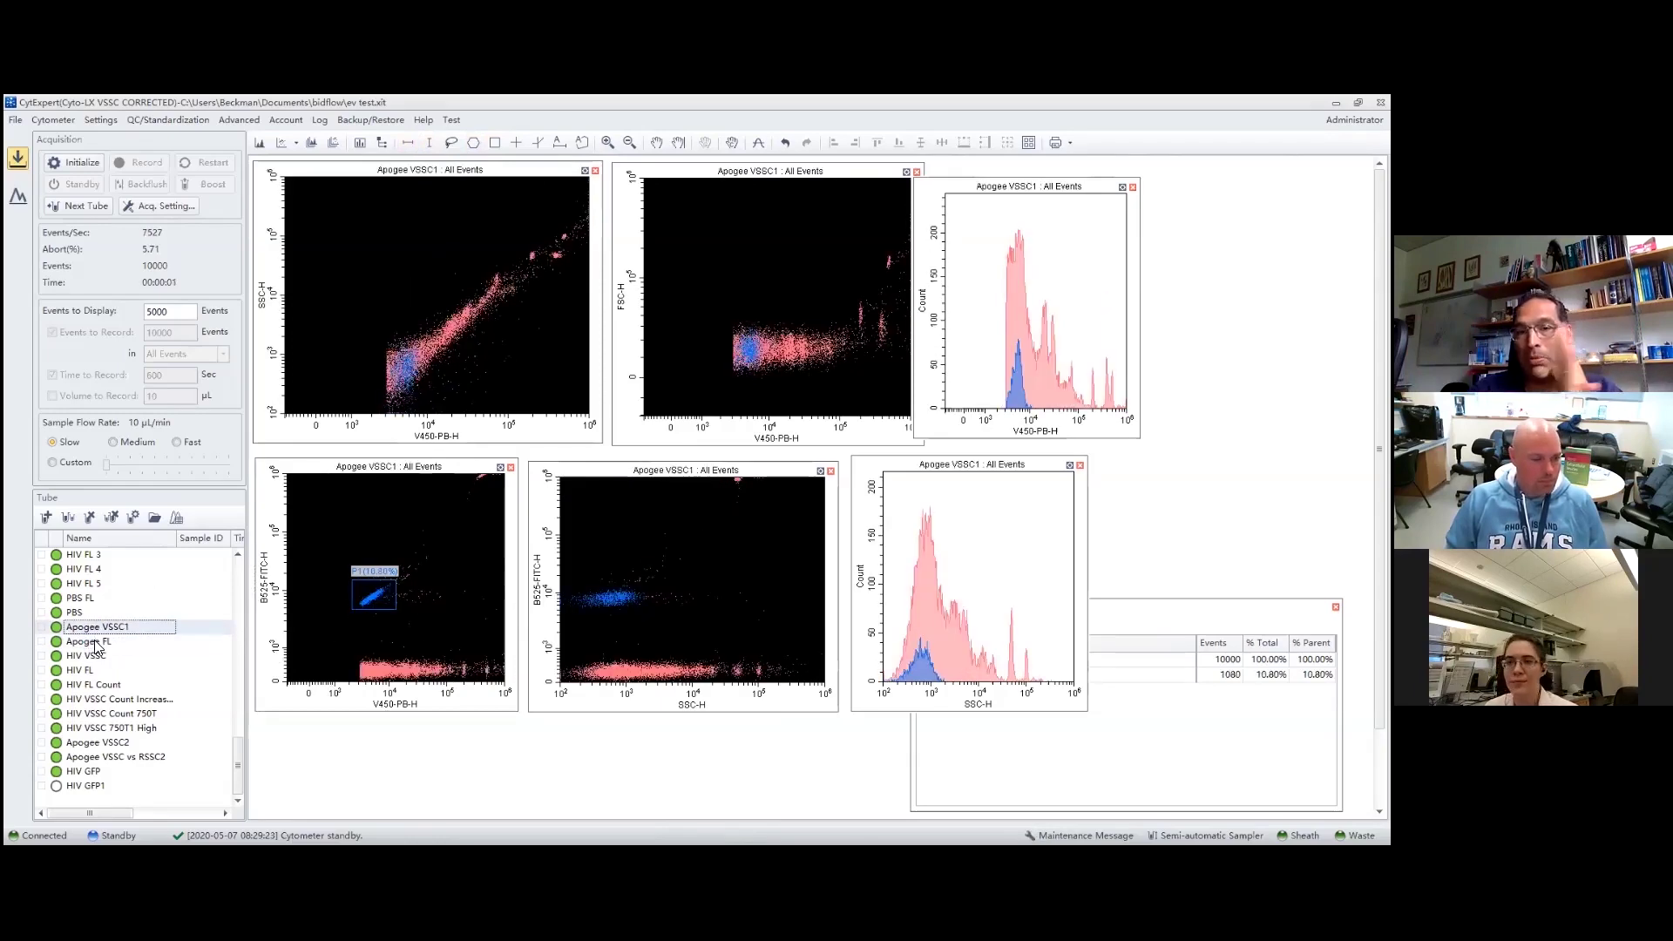
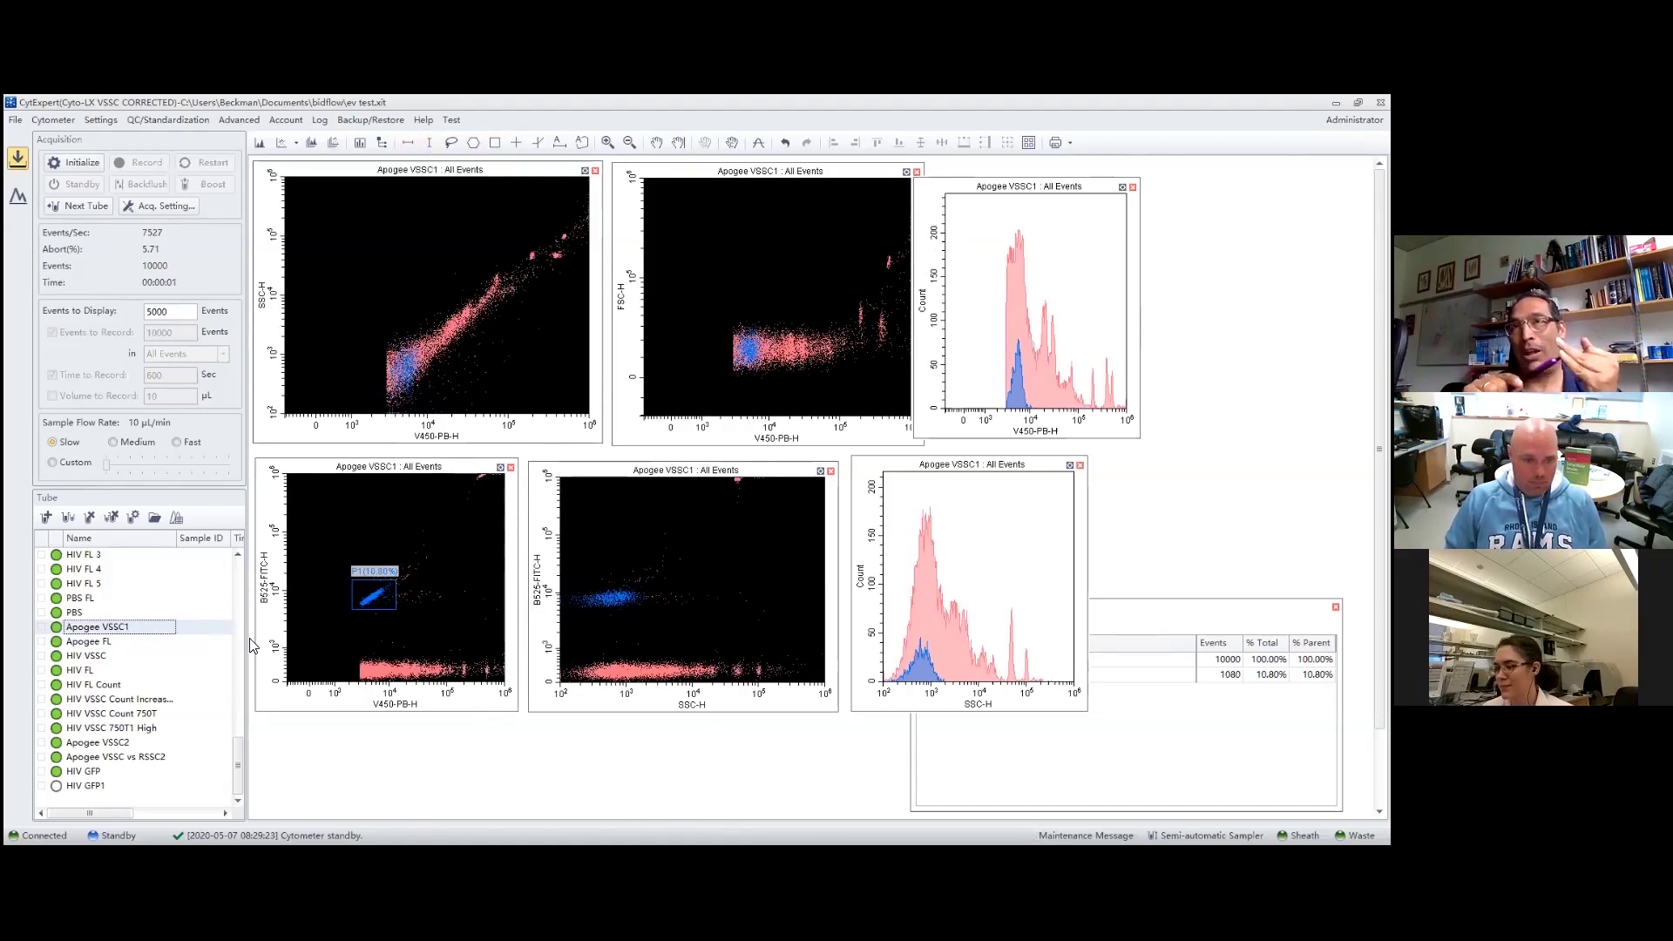
- Show the threshold settings beside the gated plots, first for Apogee VSSC1 and then for Apogee FL
{"action": "left_click", "coordinate": [160, 206]}
{"action": "left_click", "coordinate": [535, 696]}
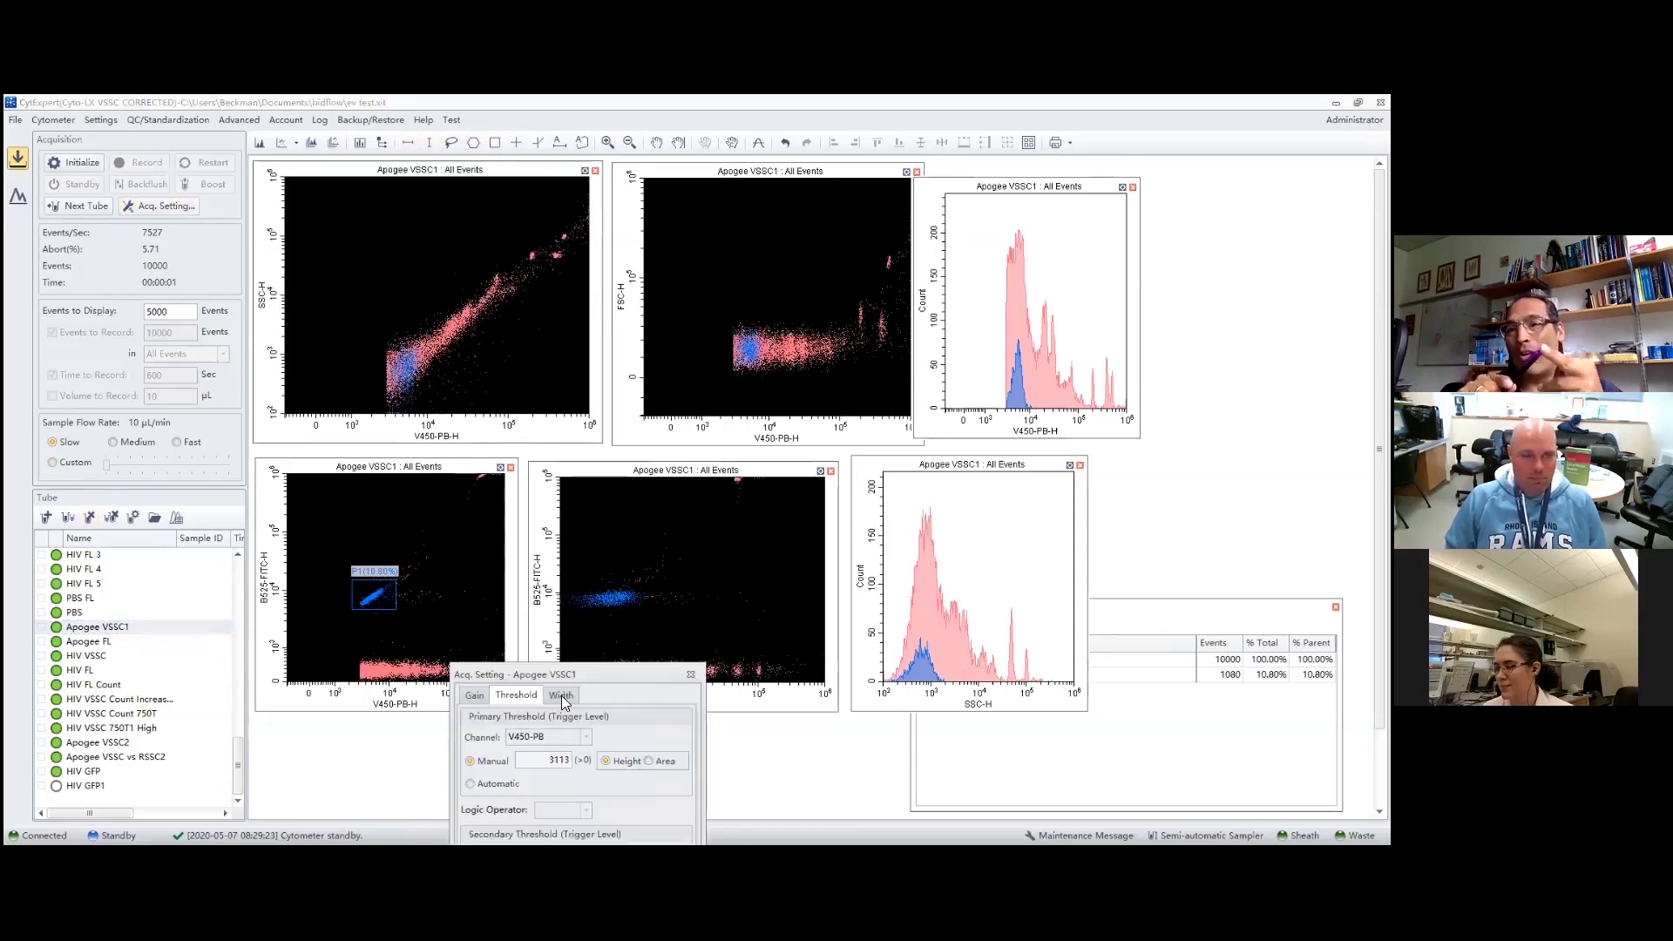
{"action": "left_click_drag", "start_coordinate": [638, 668], "coordinate": [891, 495]}
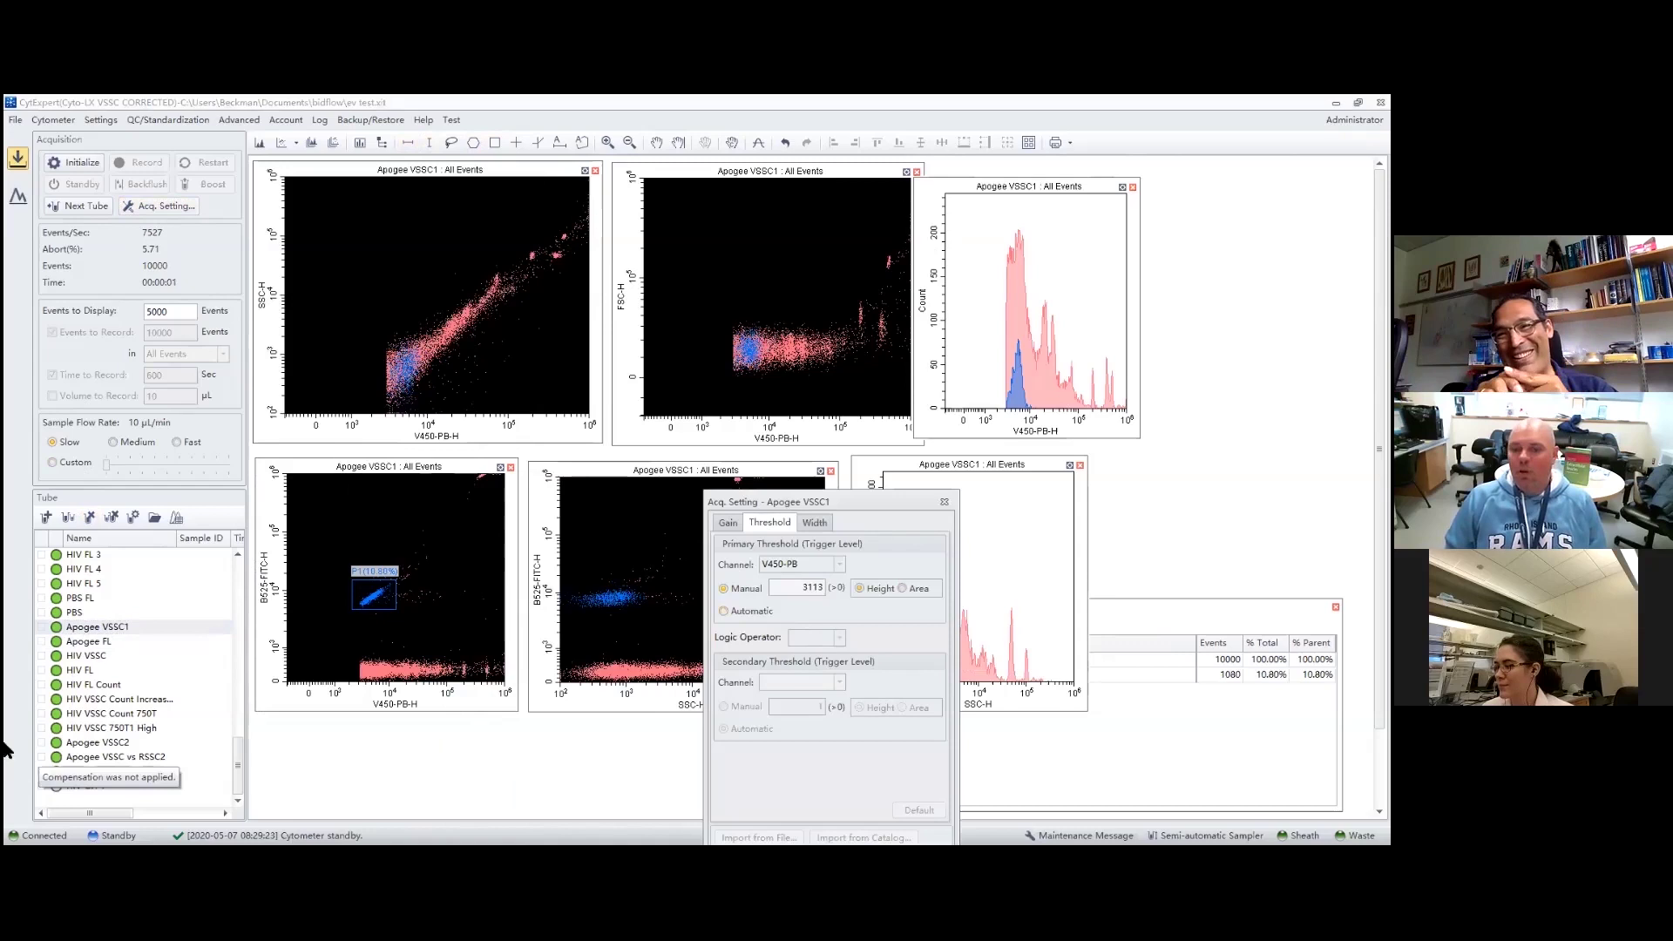
{"action": "left_click", "coordinate": [237, 725]}
{"action": "left_click_drag", "start_coordinate": [236, 718], "coordinate": [235, 659]}
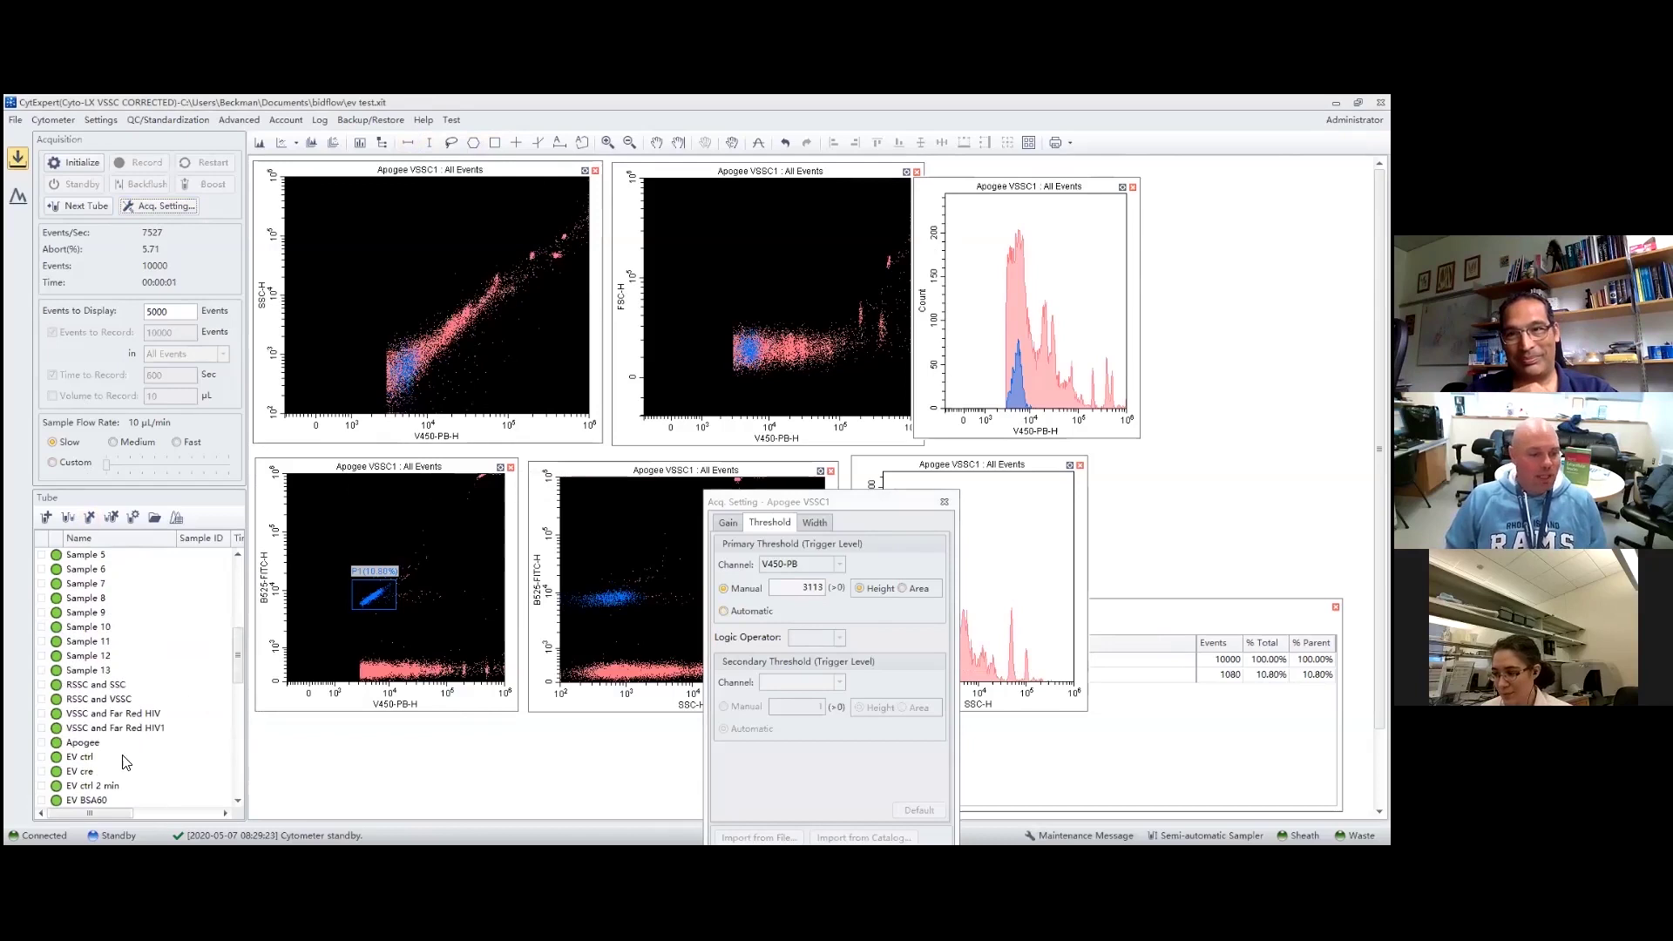
{"action": "left_click_drag", "start_coordinate": [236, 656], "coordinate": [225, 779]}
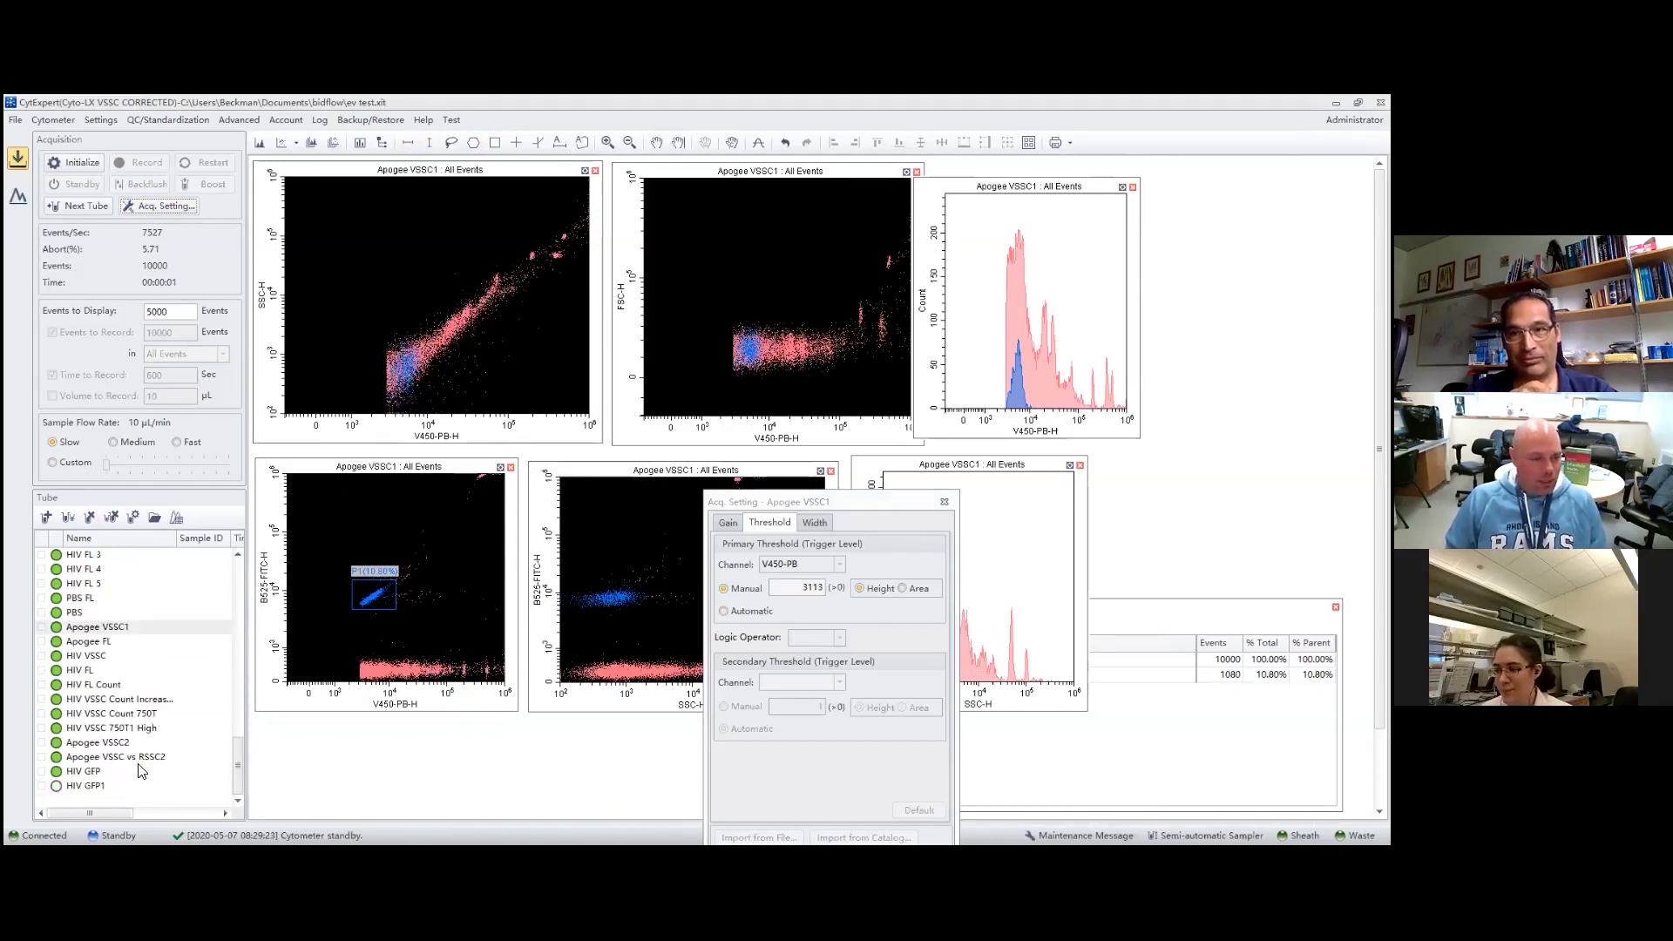
{"action": "left_click", "coordinate": [122, 644]}
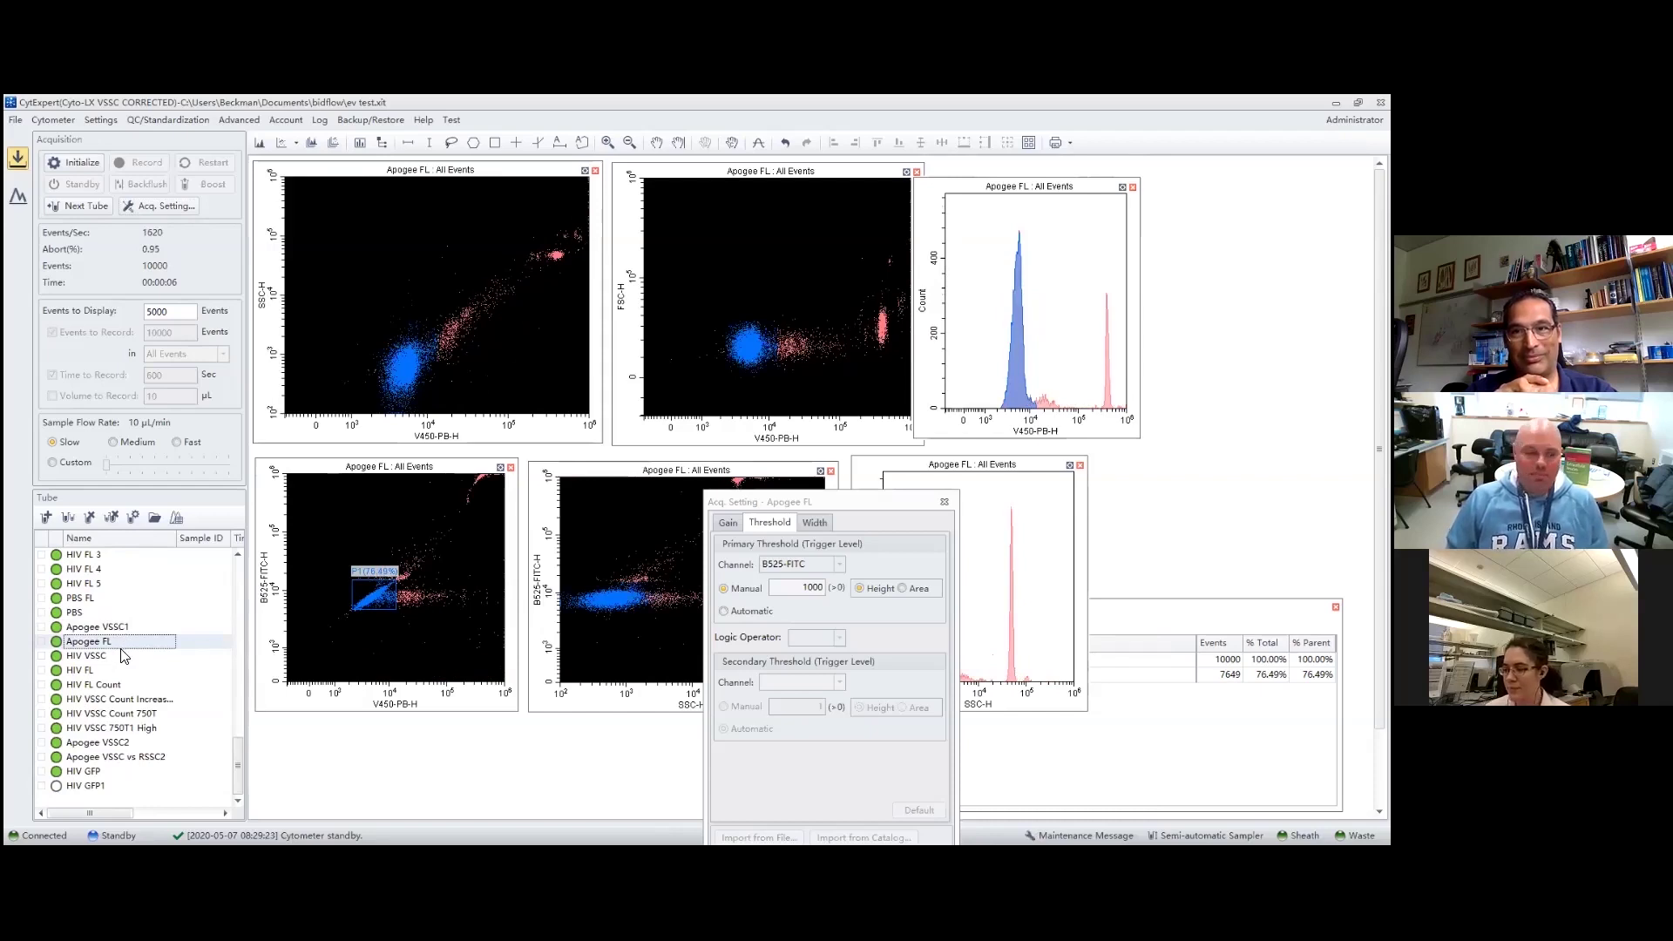
- Show Apogee VSSC1 with its threshold settings once more and close the acquisition settings
{"action": "left_click", "coordinate": [128, 624]}
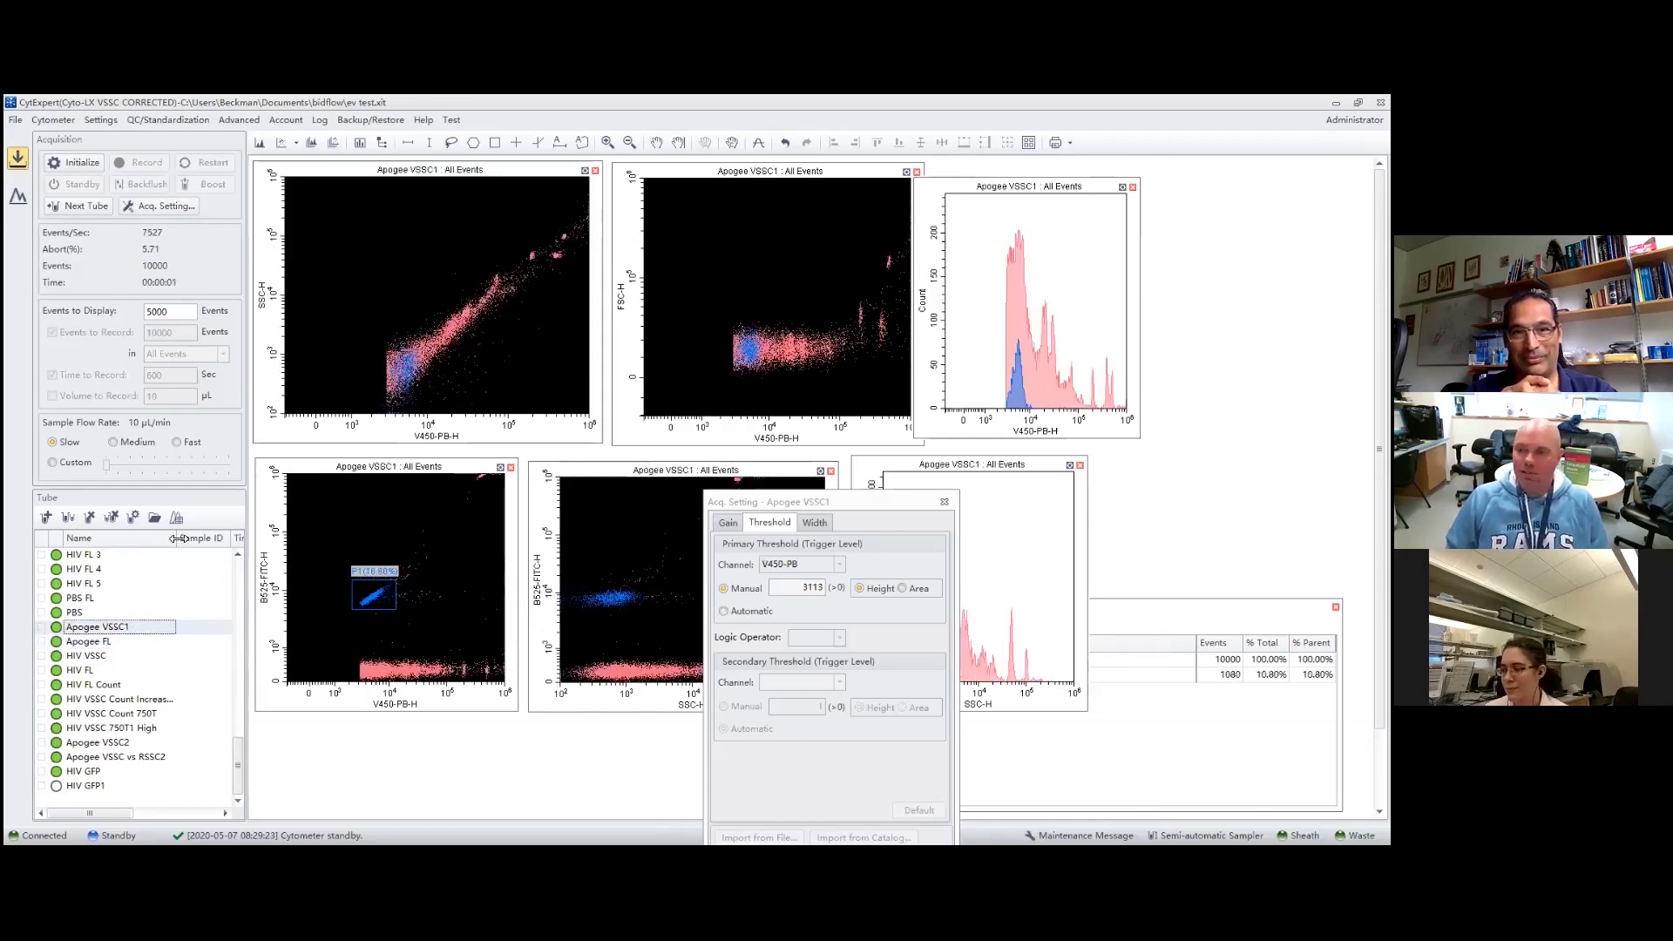
{"action": "left_click", "coordinate": [945, 503]}
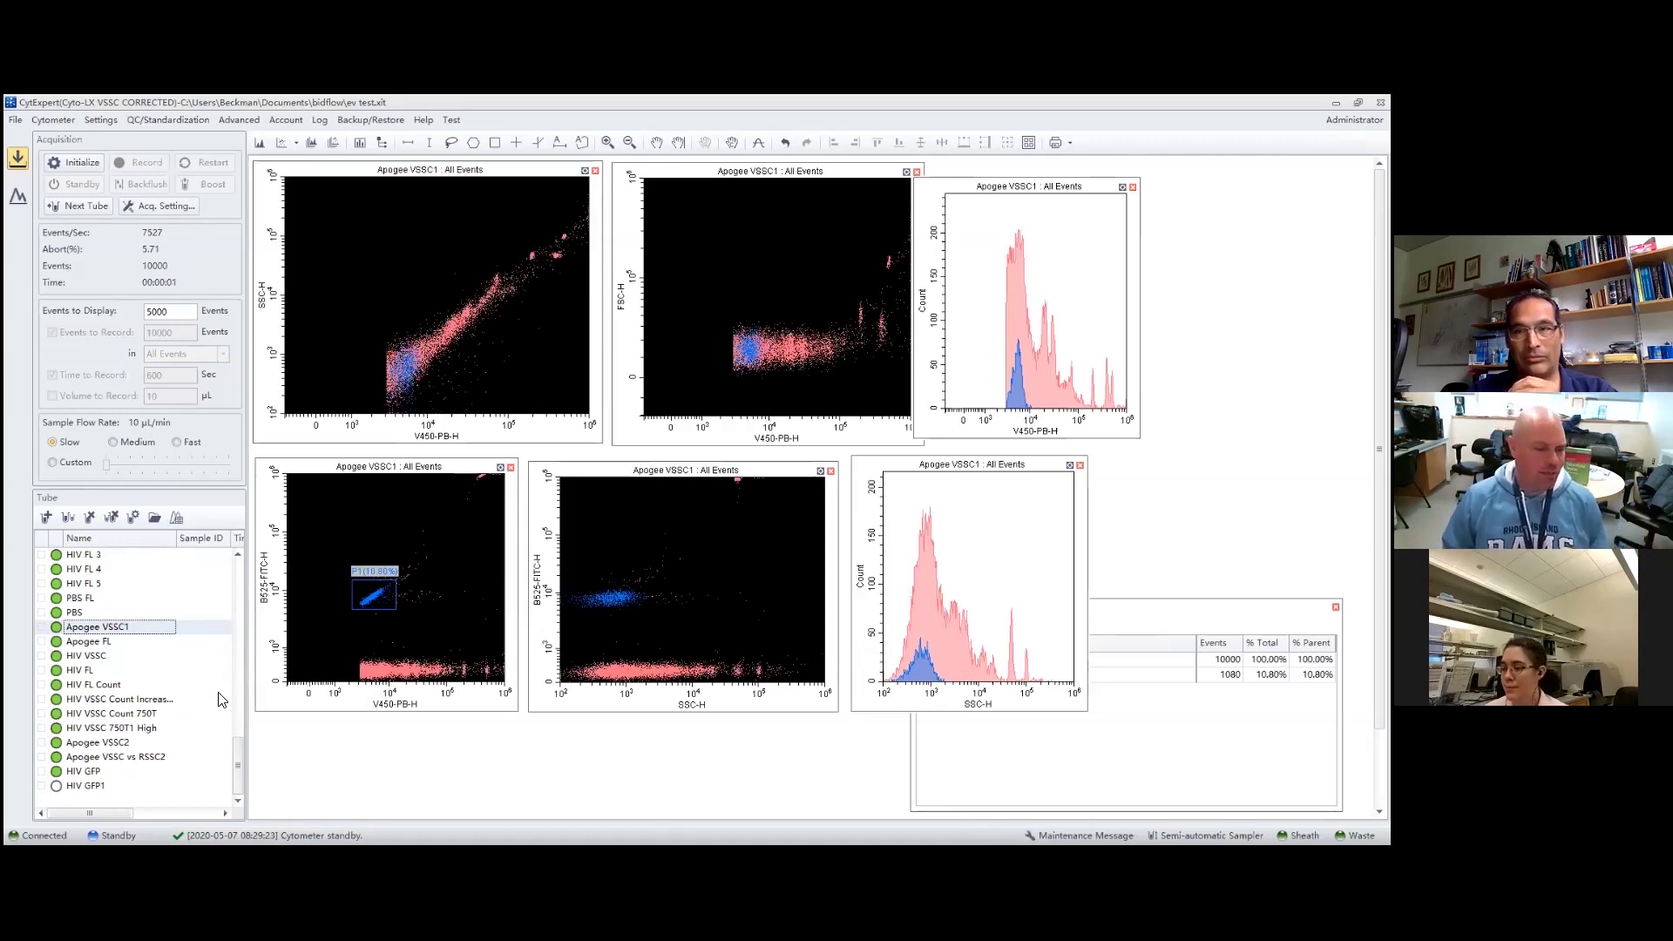
- Compare the plots of the VSSC and Far Red HIV tube with those of VSSC and Far Red HIV1
{"action": "left_click_drag", "start_coordinate": [241, 758], "coordinate": [244, 671]}
{"action": "left_click", "coordinate": [132, 641]}
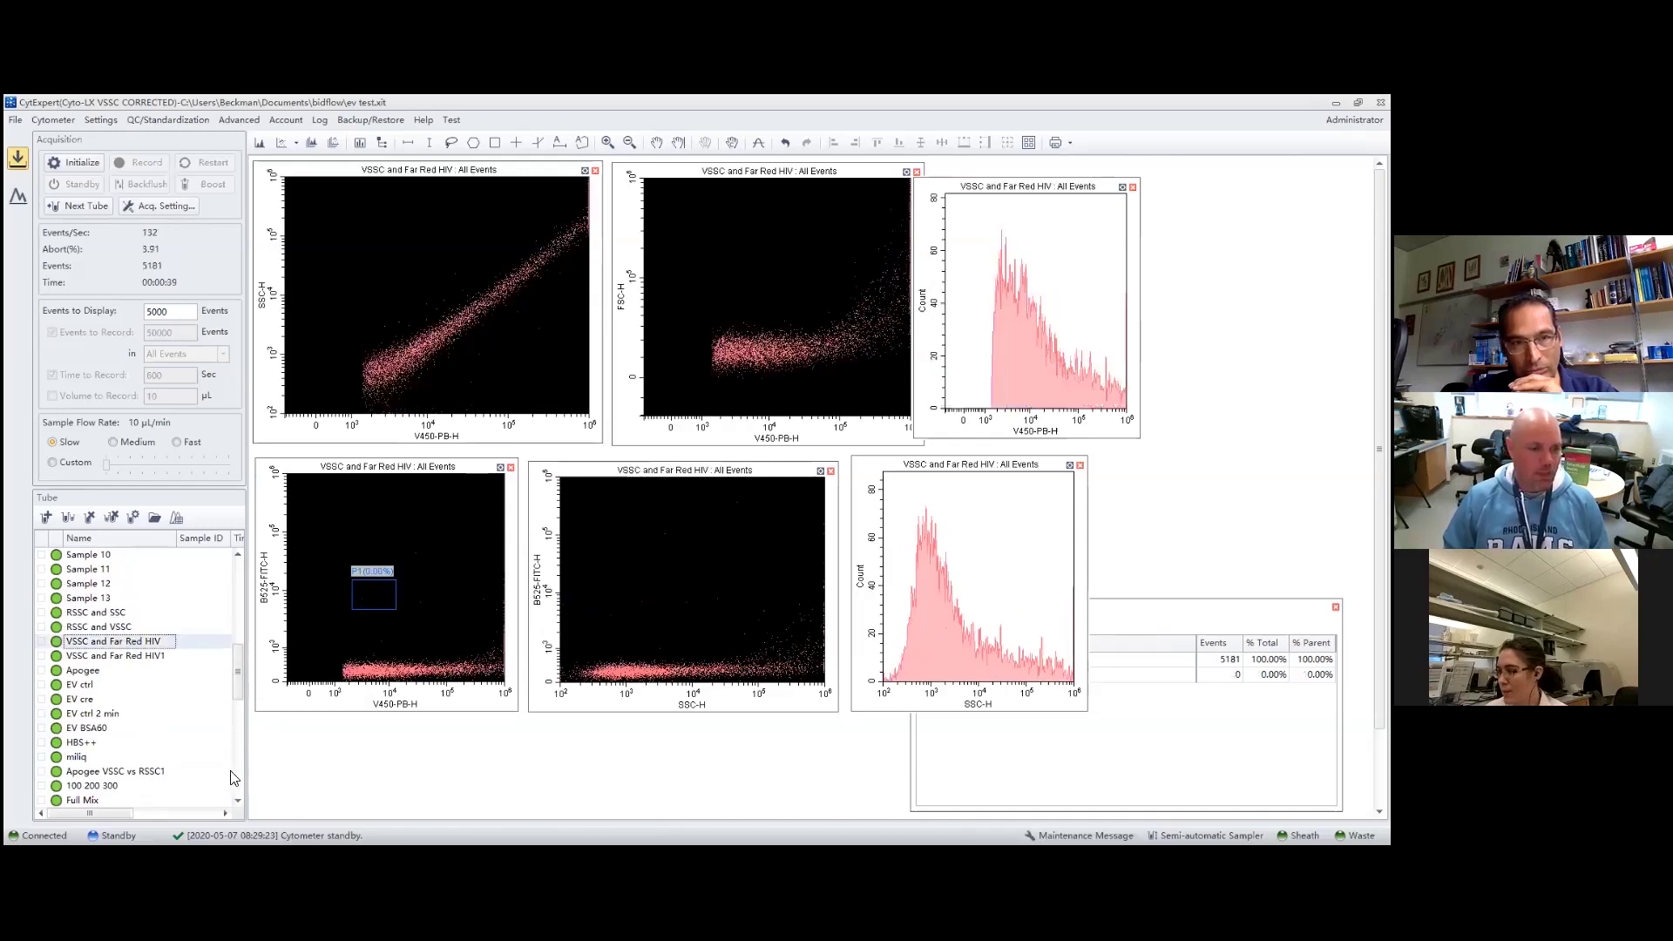
{"action": "left_click", "coordinate": [153, 659]}
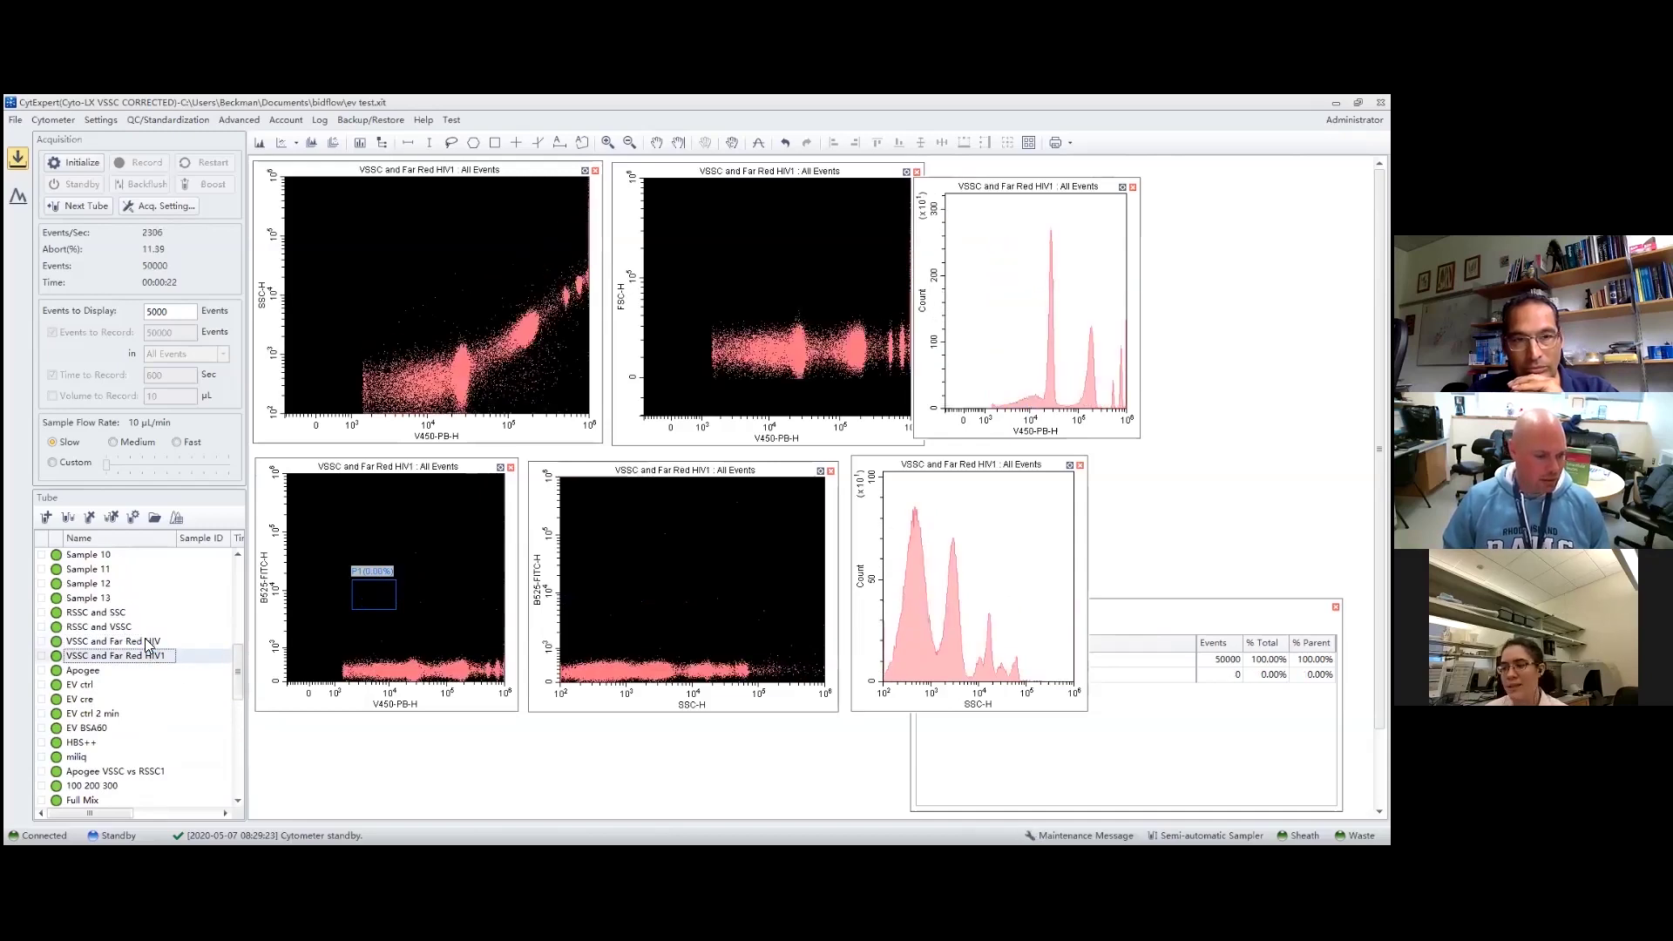
{"action": "left_click", "coordinate": [148, 644]}
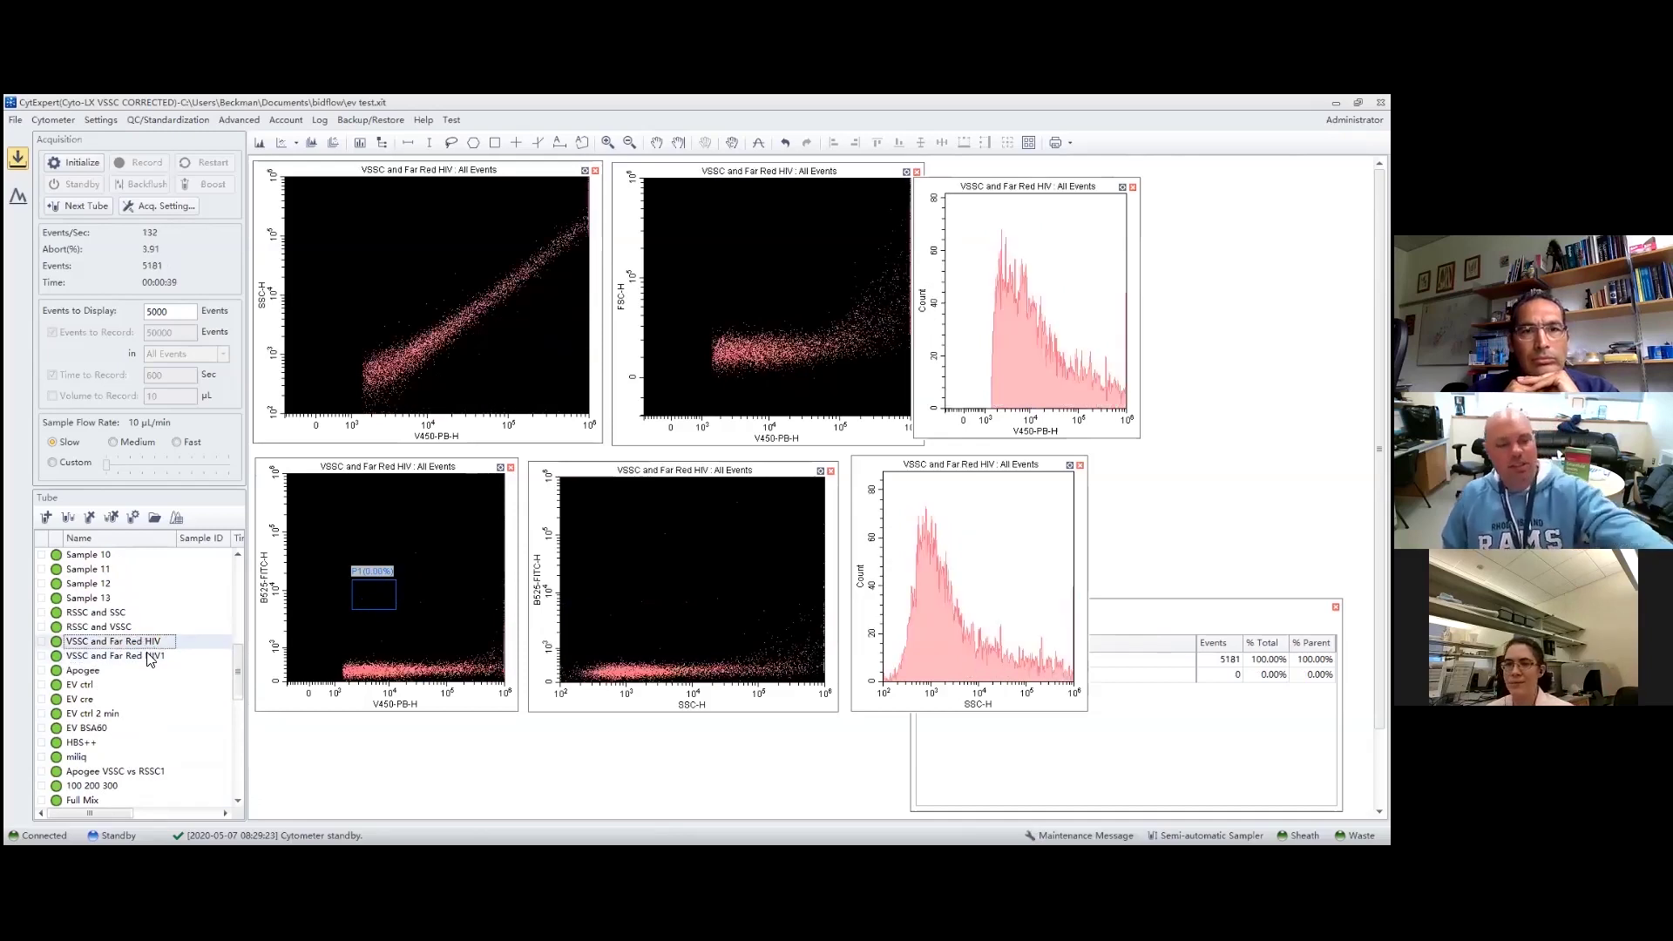
- Compare the scatter plots and histograms of the Sample 1, Sample 3, Sample 4 and Sample 5 tubes
{"action": "scroll", "coordinate": [155, 691], "scroll_direction": "down", "scroll_amount": 3}
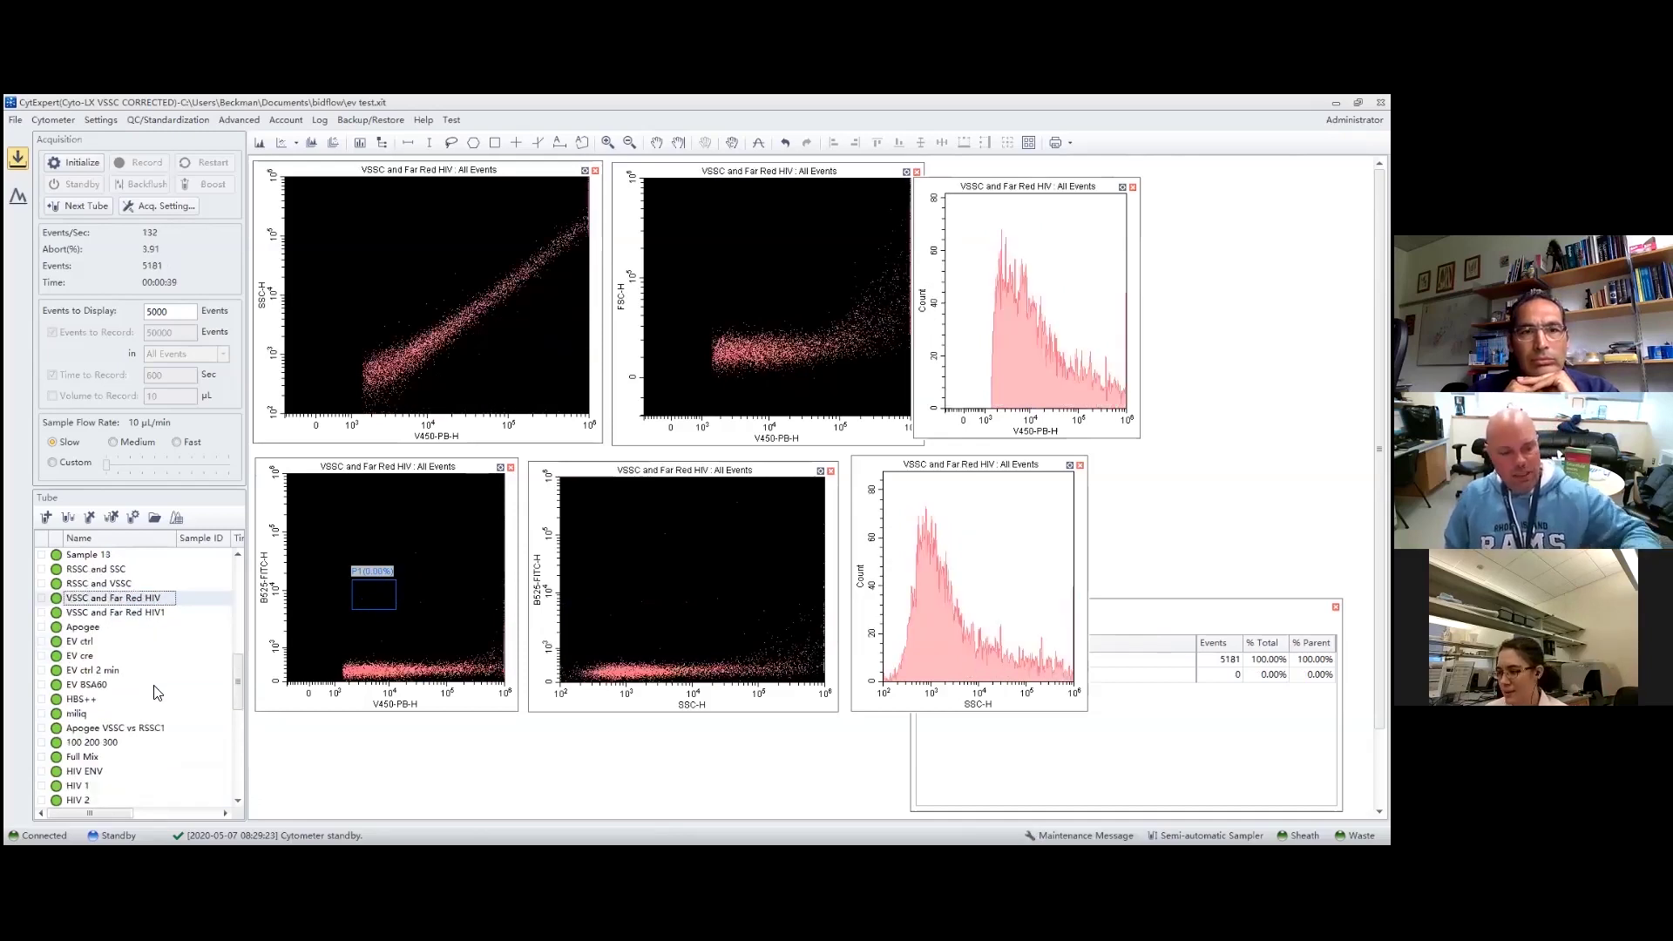
{"action": "scroll", "coordinate": [157, 693], "scroll_direction": "down", "scroll_amount": 9}
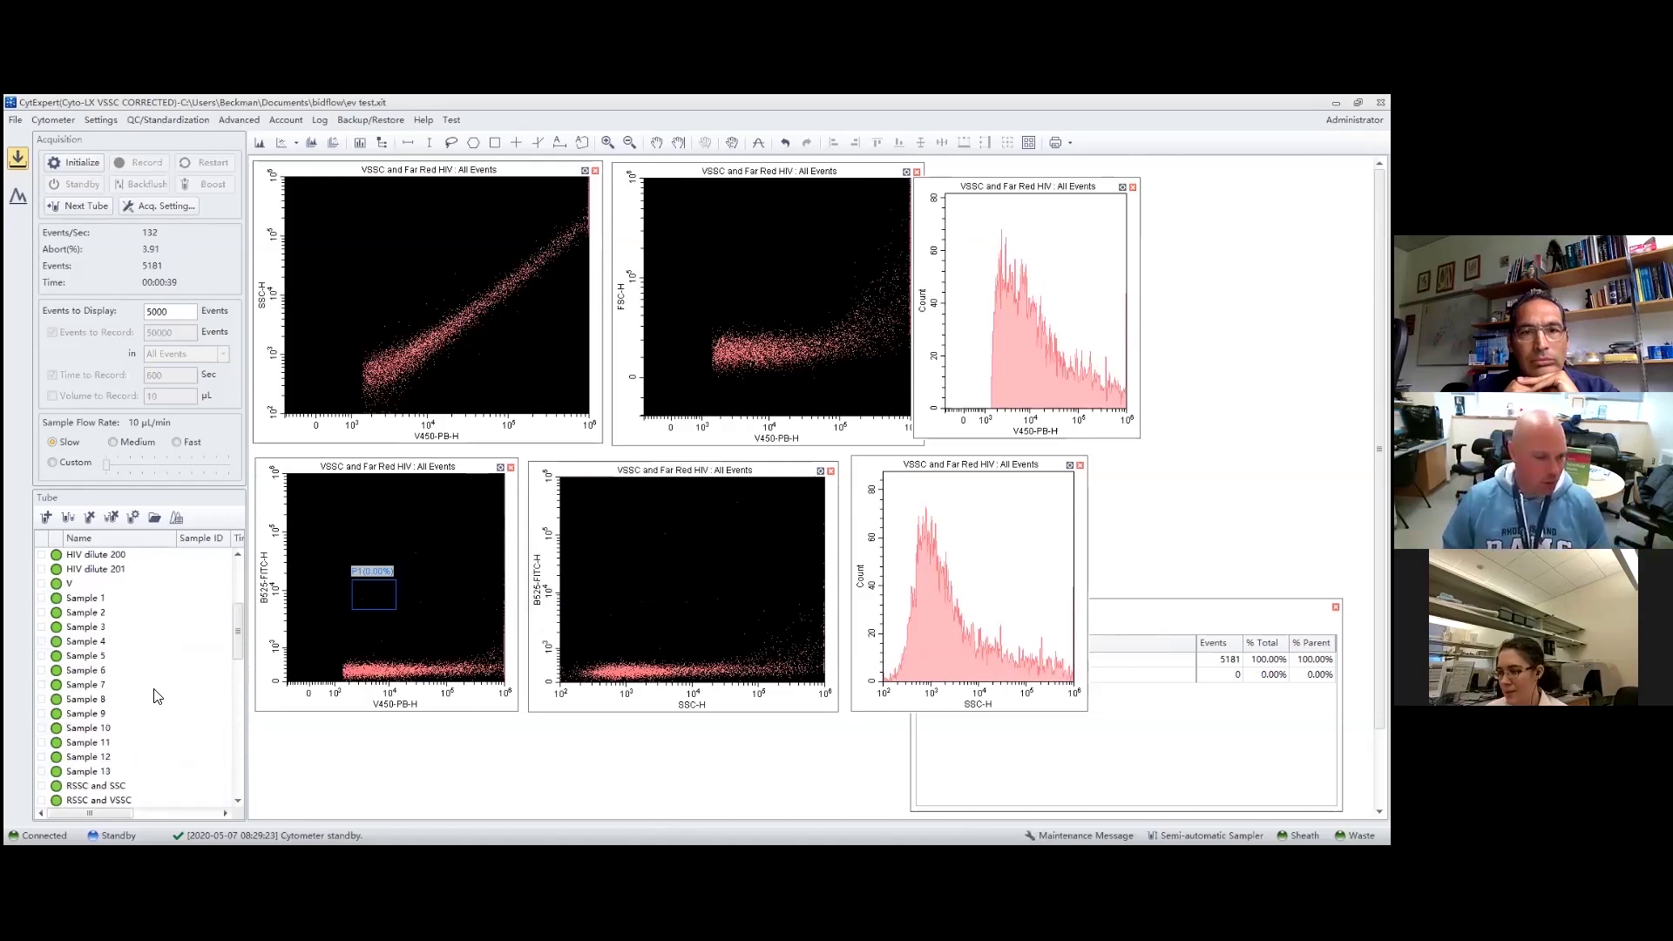
{"action": "left_click", "coordinate": [96, 599]}
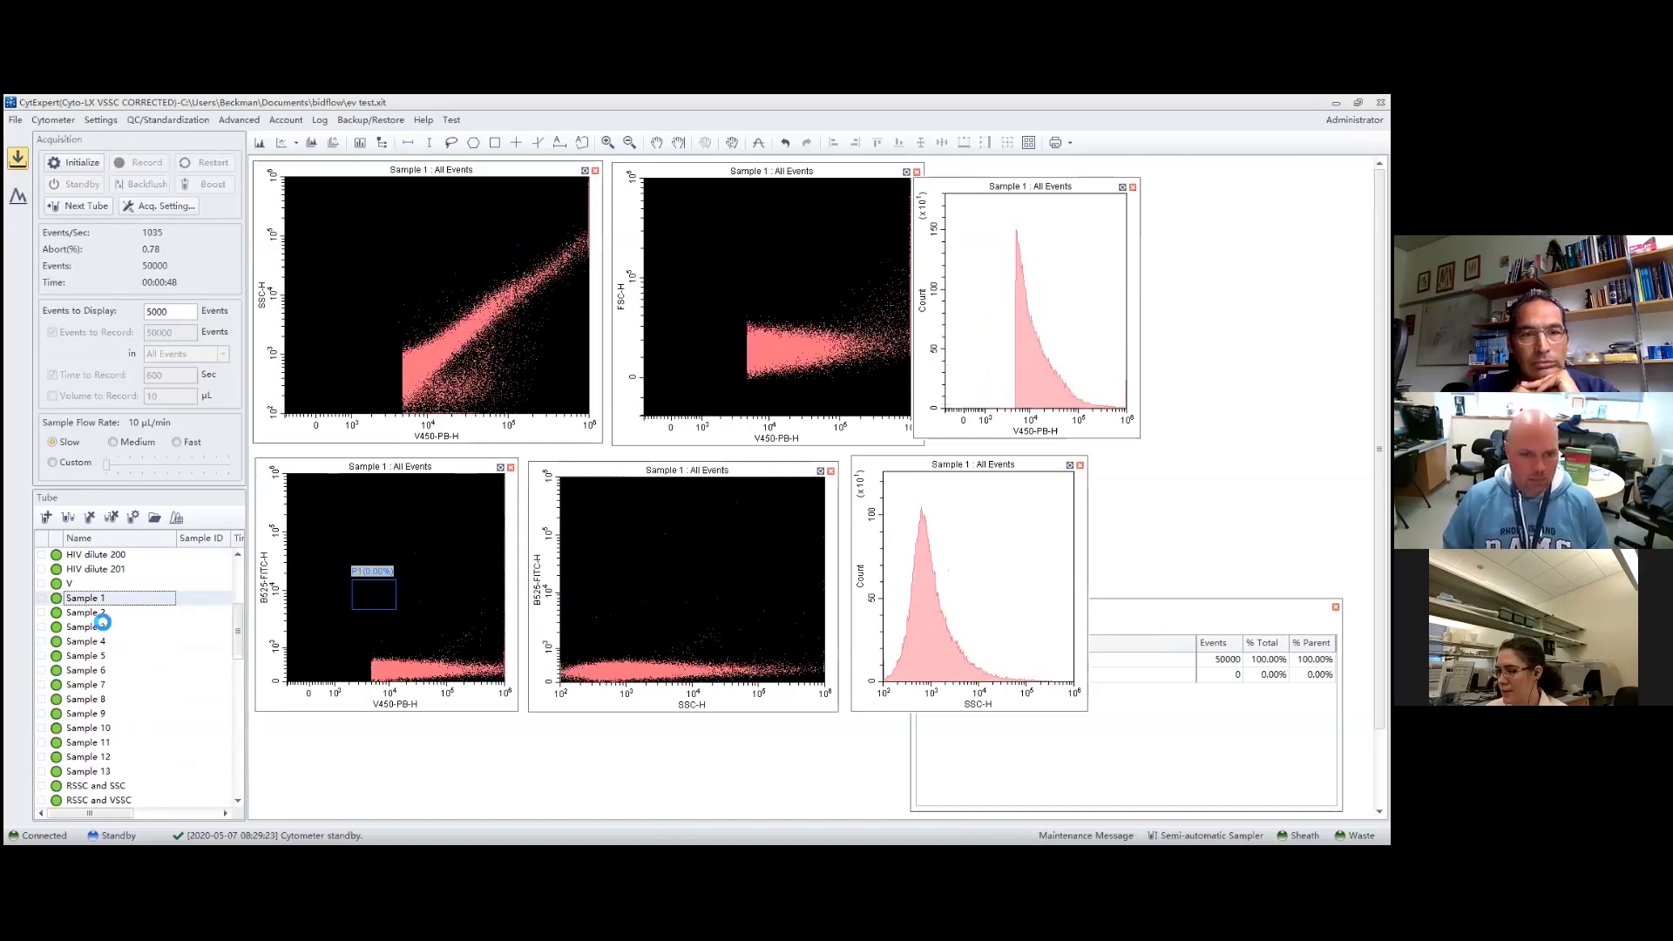
{"action": "left_click", "coordinate": [102, 624]}
{"action": "left_click", "coordinate": [103, 640]}
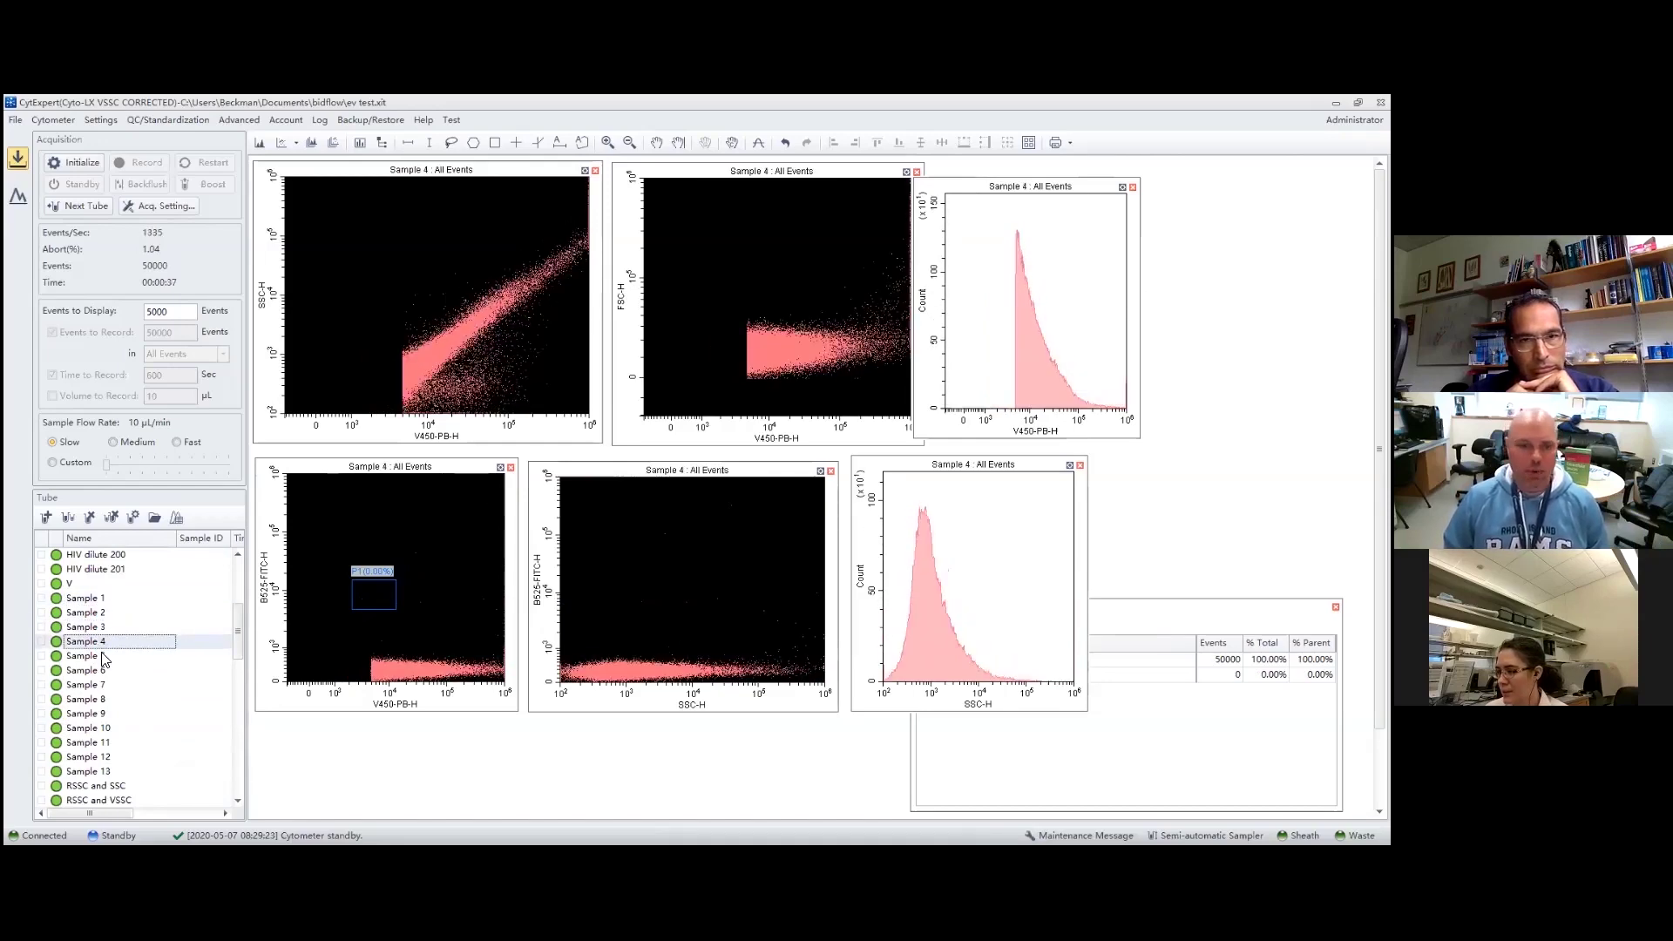
{"action": "left_click", "coordinate": [103, 655]}
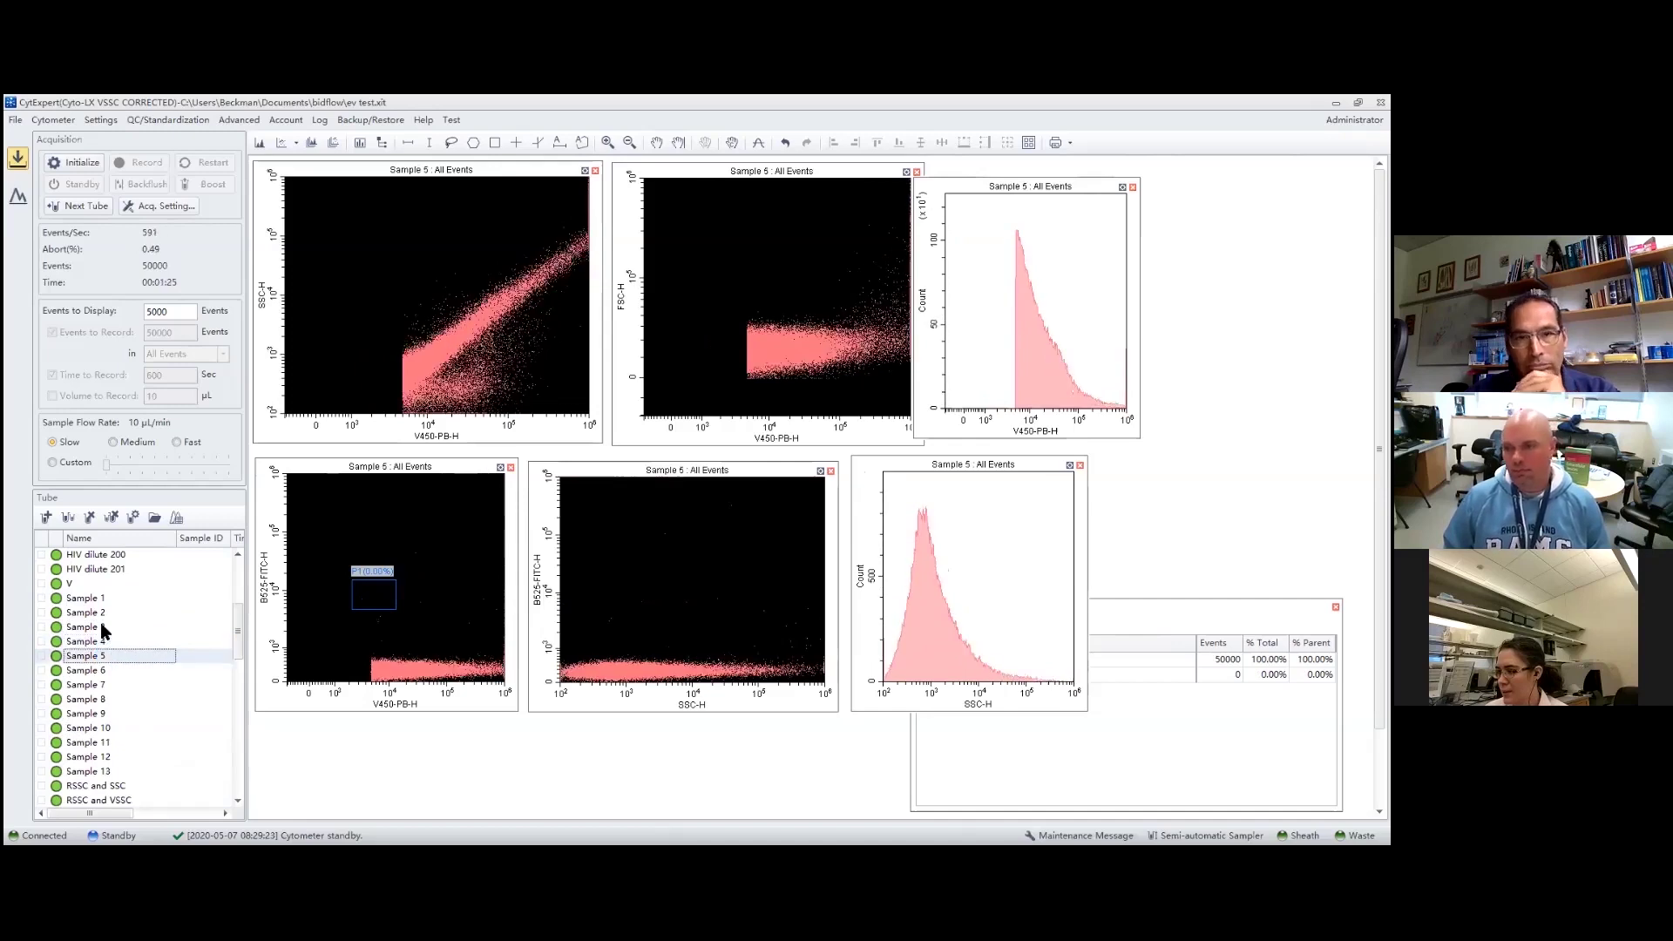
{"action": "left_click", "coordinate": [102, 627]}
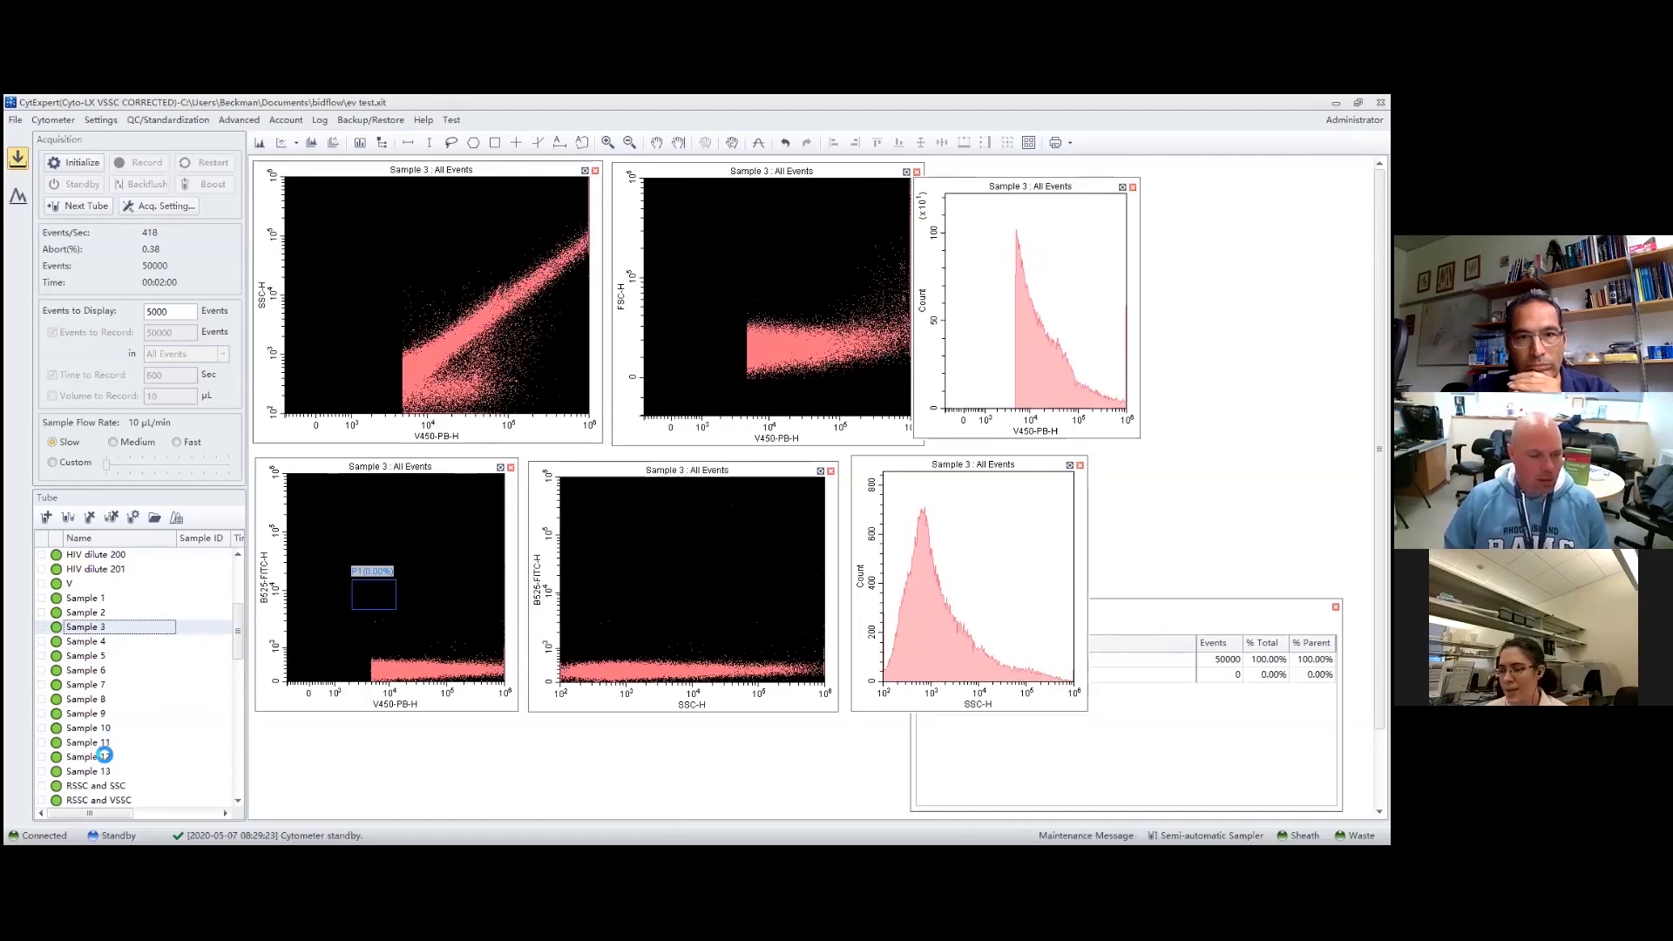
- Find the NIST bead tubes and compare the plots of 100 NIST SSC, 100 NIST VSSC1 and 100 NIST RSSC2
{"action": "scroll", "coordinate": [106, 745], "scroll_direction": "up", "scroll_amount": 4}
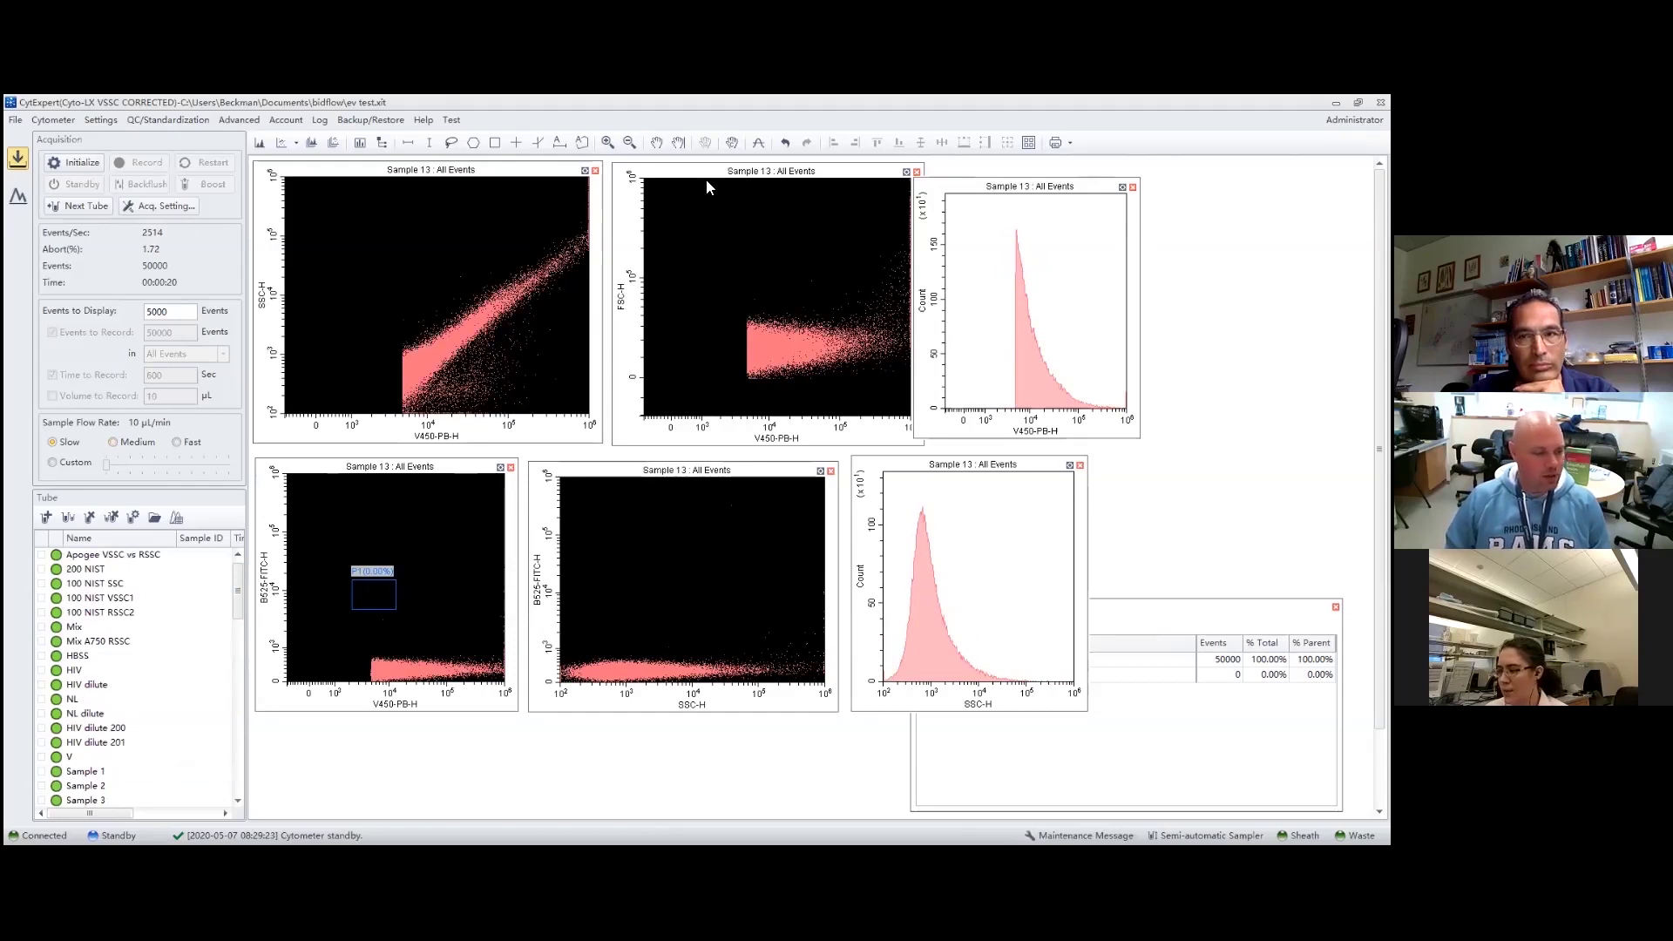
{"action": "scroll", "coordinate": [117, 732], "scroll_direction": "down", "scroll_amount": 5}
{"action": "scroll", "coordinate": [115, 728], "scroll_direction": "up", "scroll_amount": 4}
{"action": "scroll", "coordinate": [113, 722], "scroll_direction": "up", "scroll_amount": 2}
{"action": "left_click", "coordinate": [96, 596]}
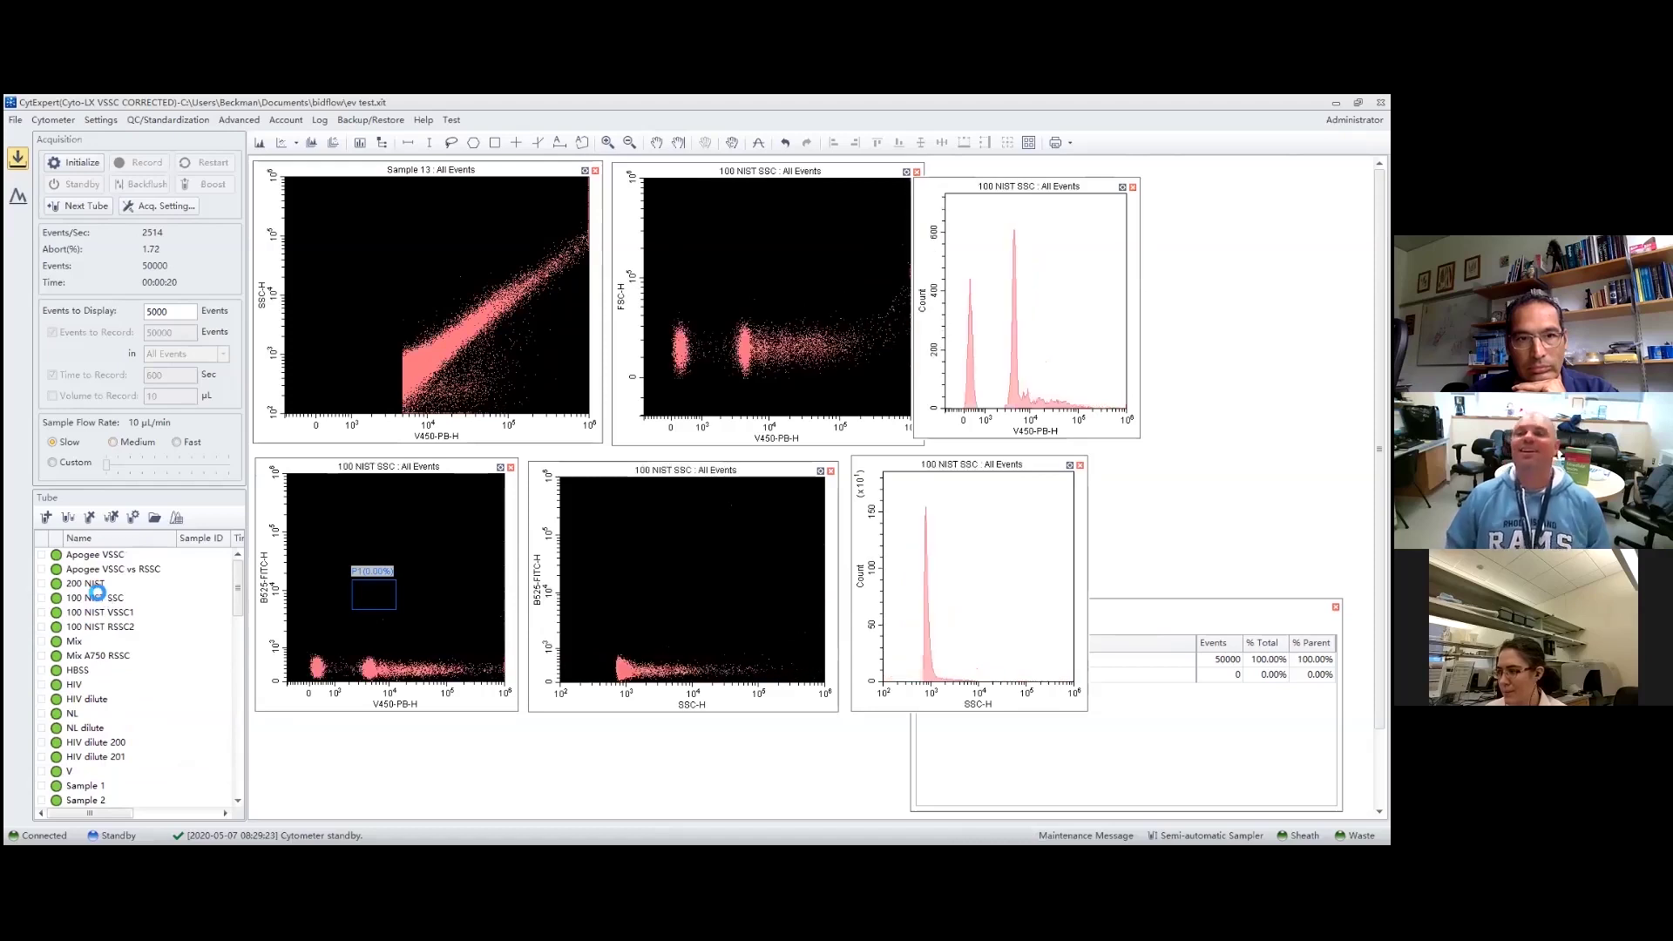
{"action": "left_click", "coordinate": [113, 612]}
{"action": "left_click", "coordinate": [122, 627]}
- Examine the threshold channel and value of 100 NIST SSC, close the settings, and compare its plots with 100 NIST RSSC2
{"action": "left_click", "coordinate": [111, 597]}
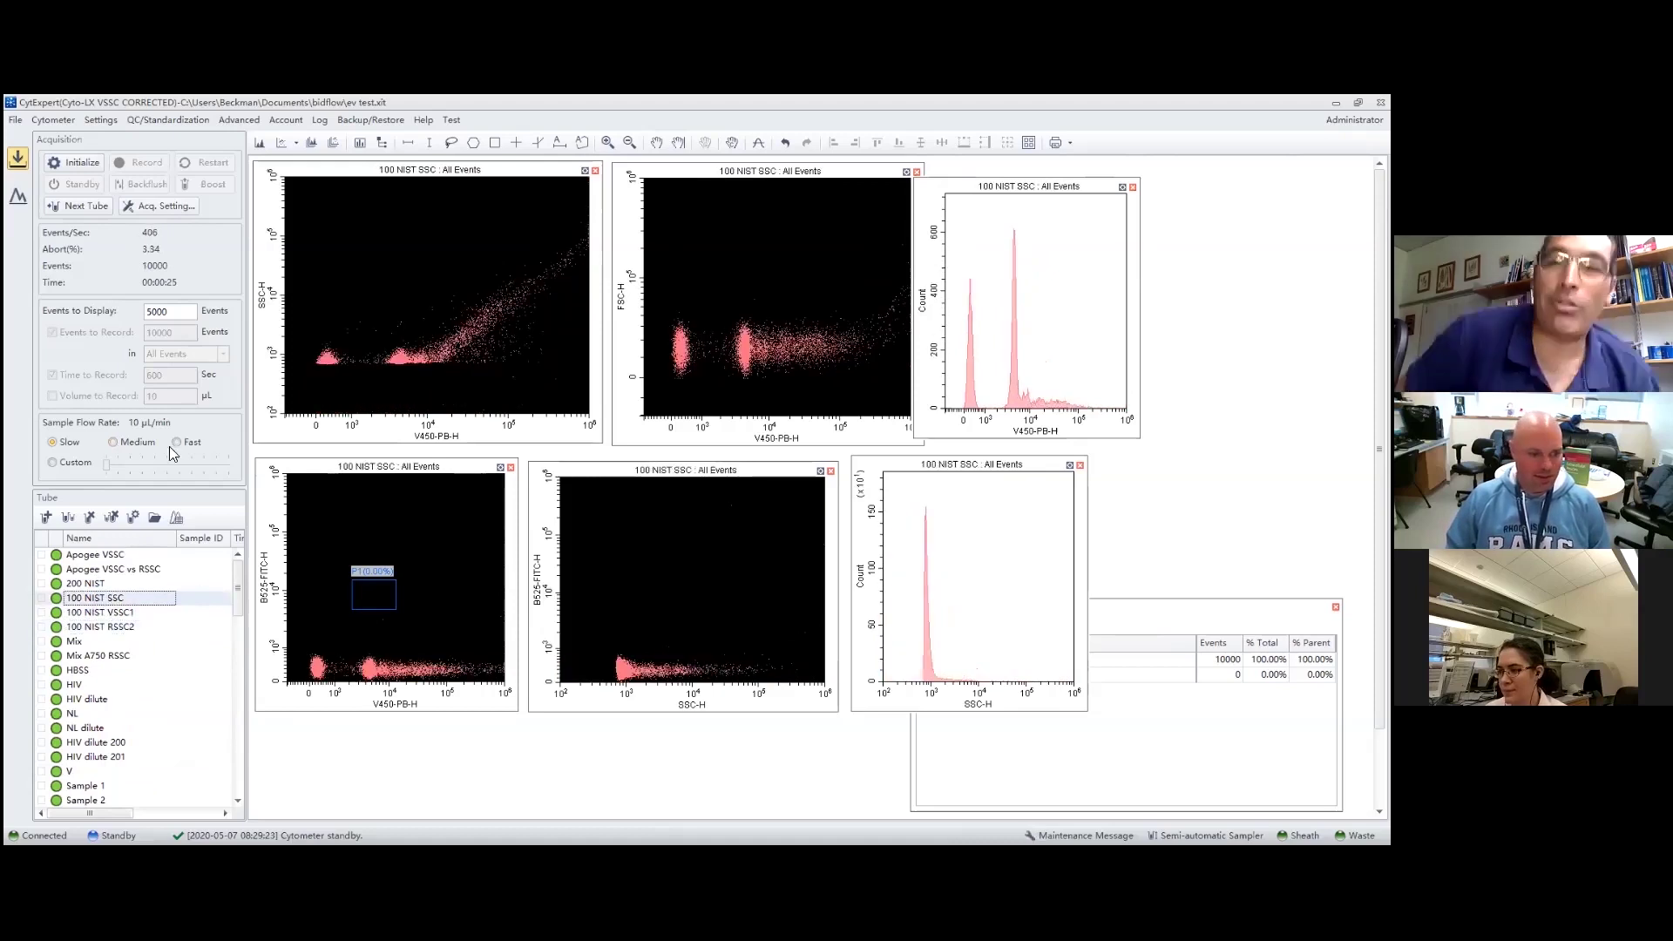
{"action": "left_click", "coordinate": [165, 207]}
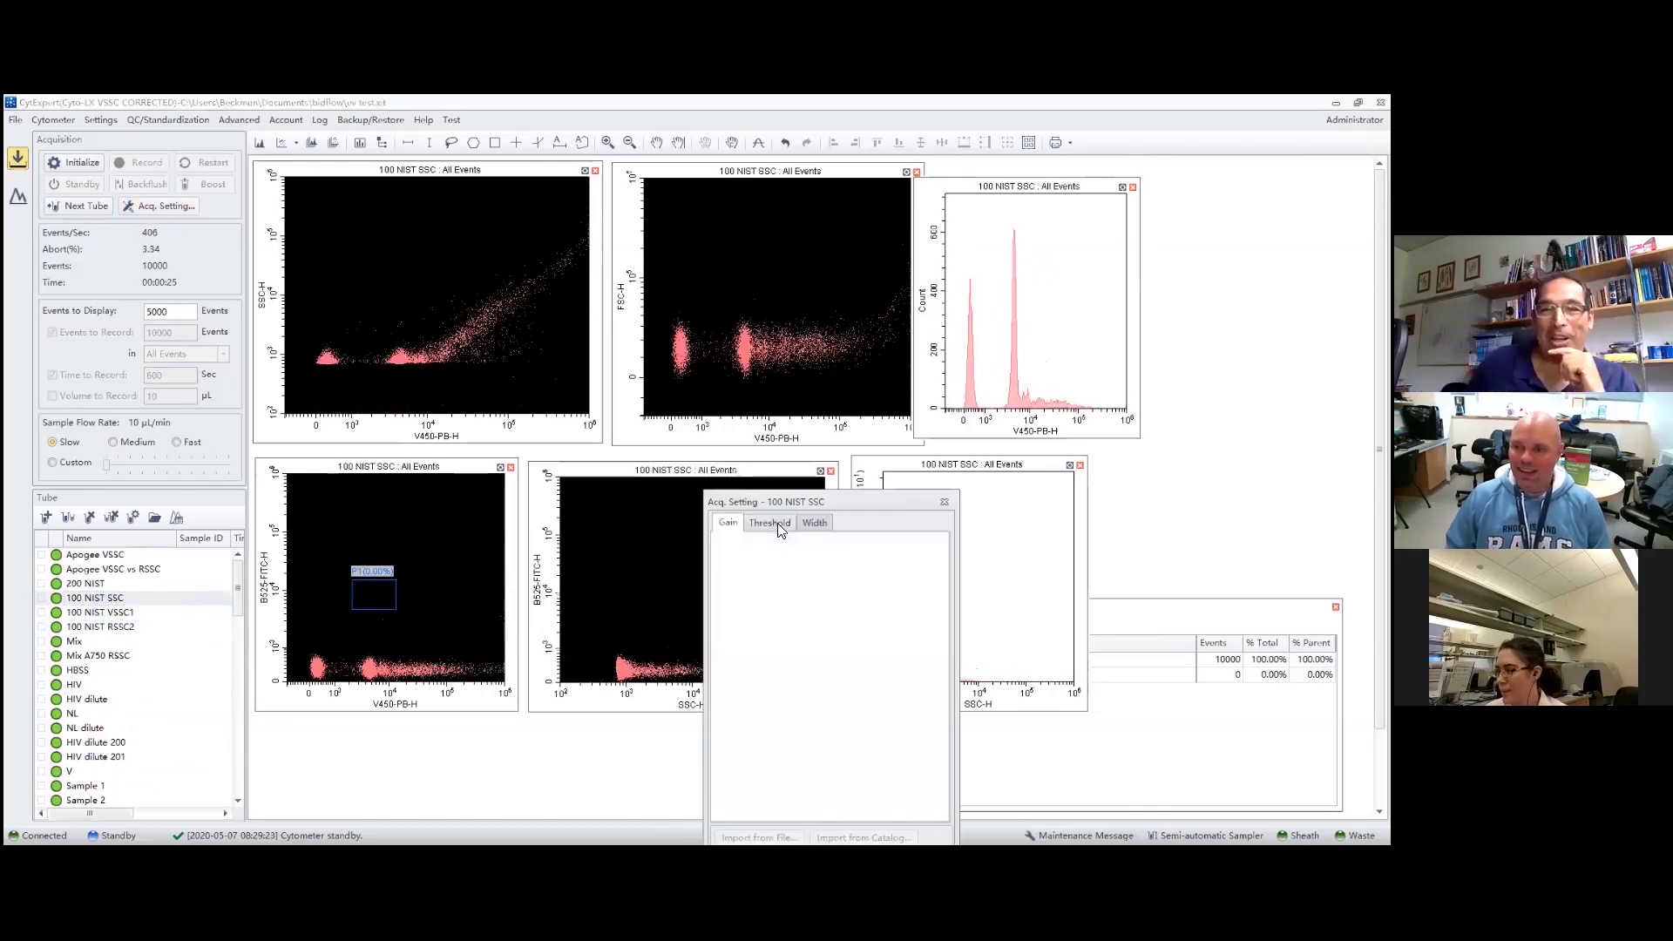
{"action": "left_click", "coordinate": [770, 523]}
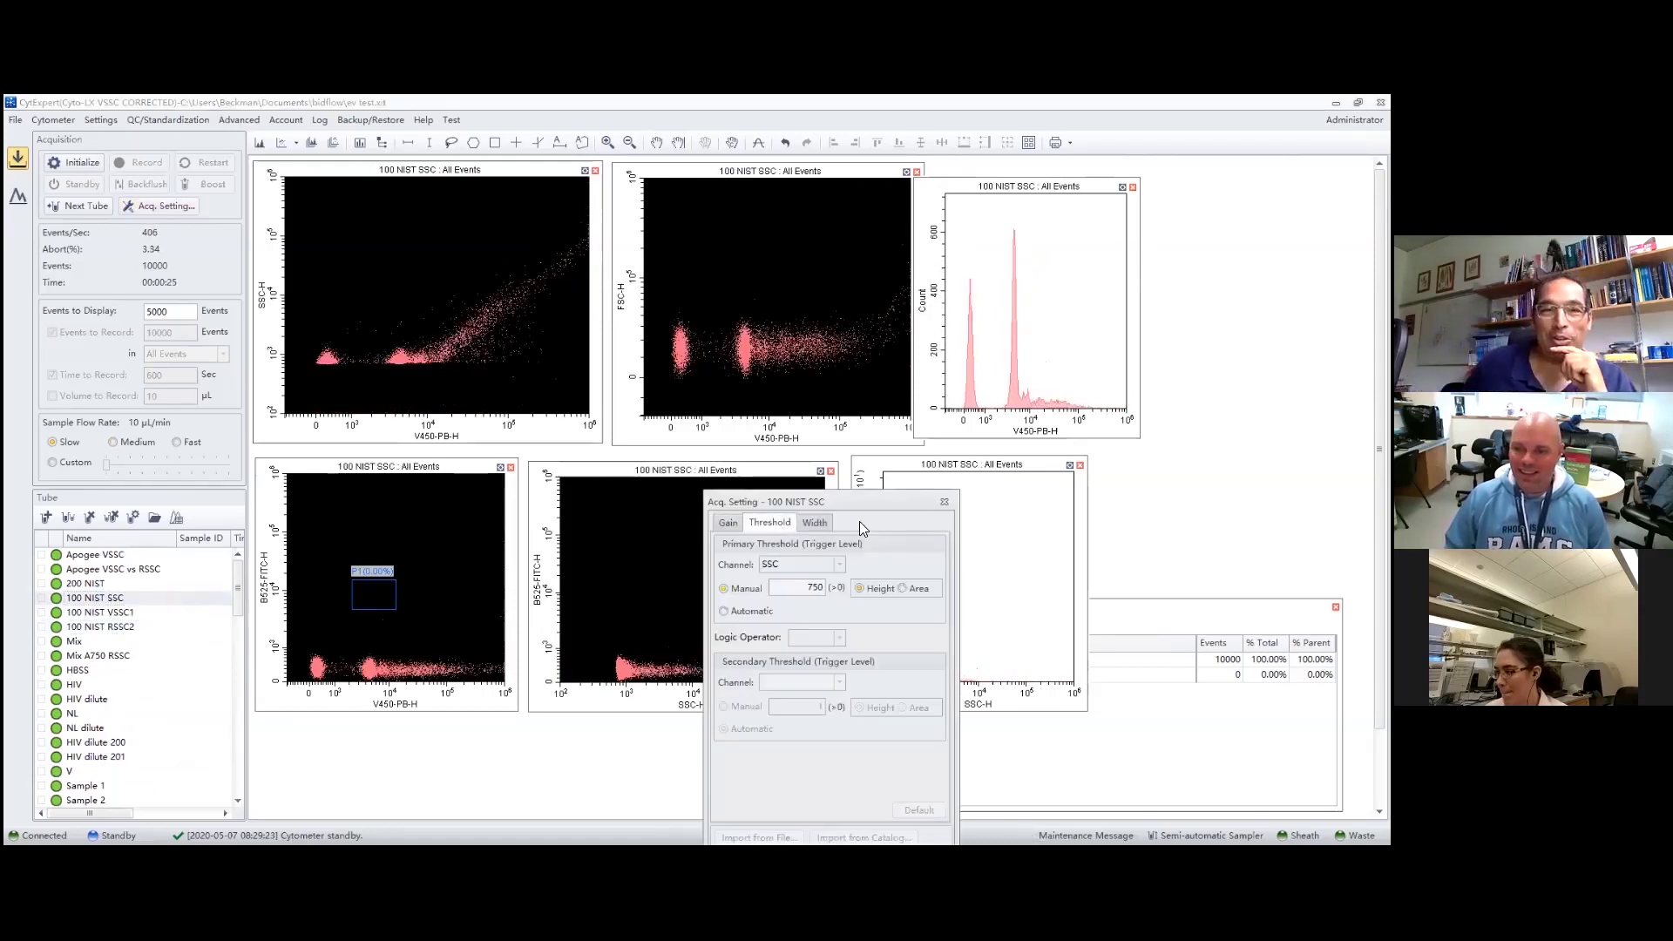
{"action": "left_click", "coordinate": [944, 503]}
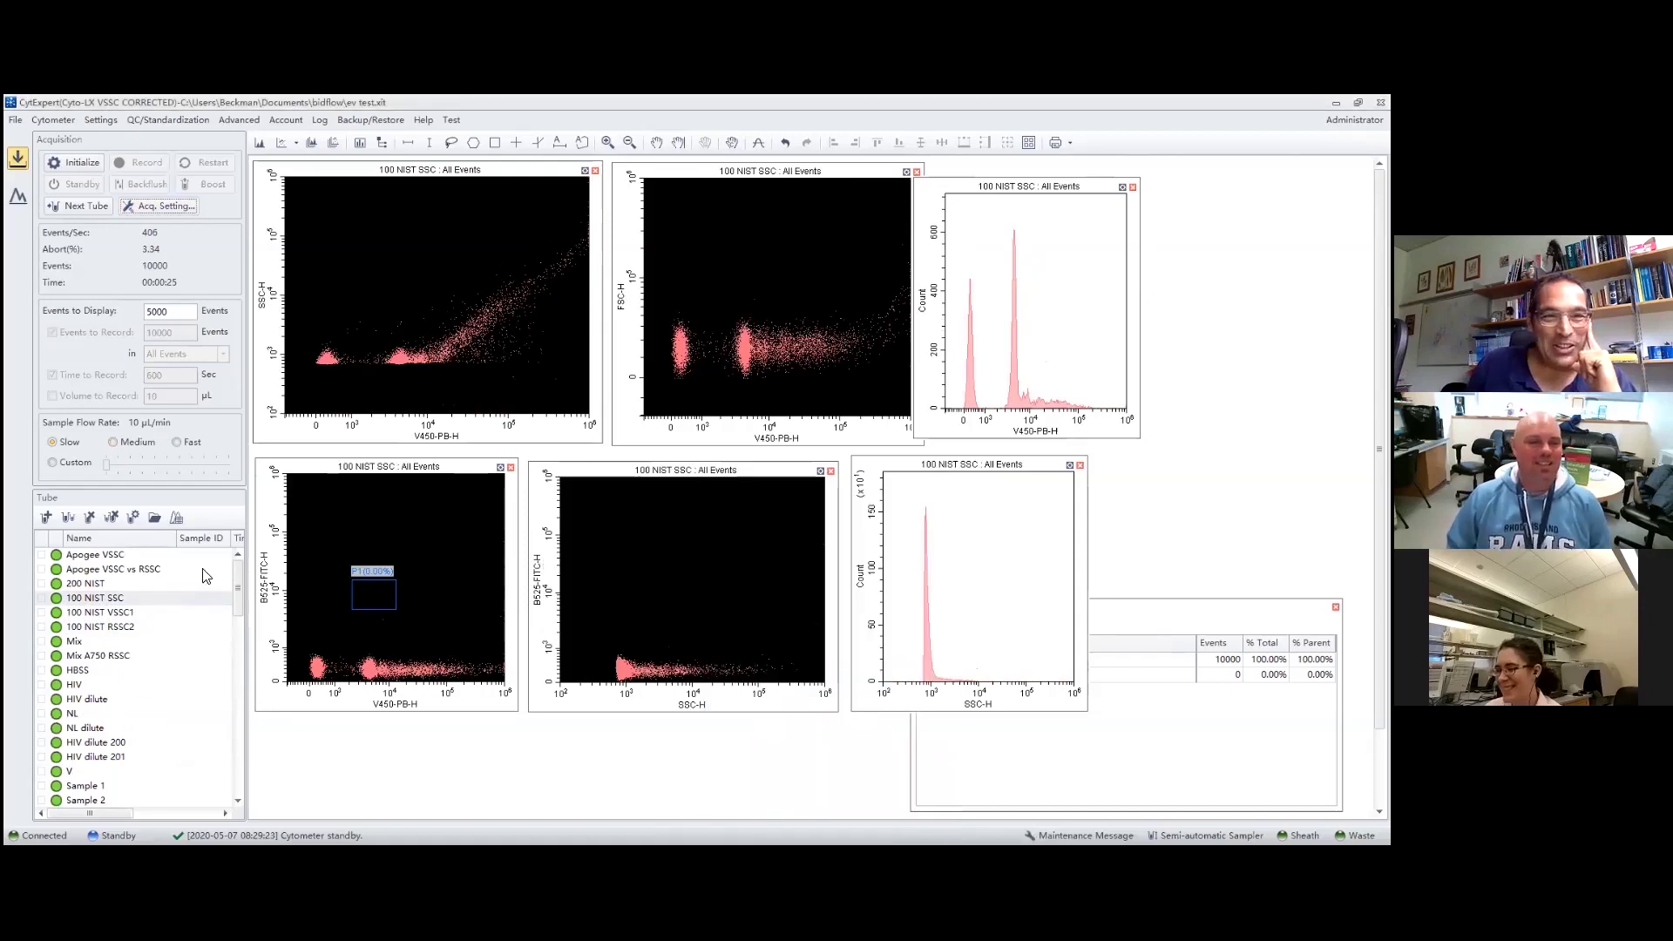
{"action": "left_click", "coordinate": [116, 631]}
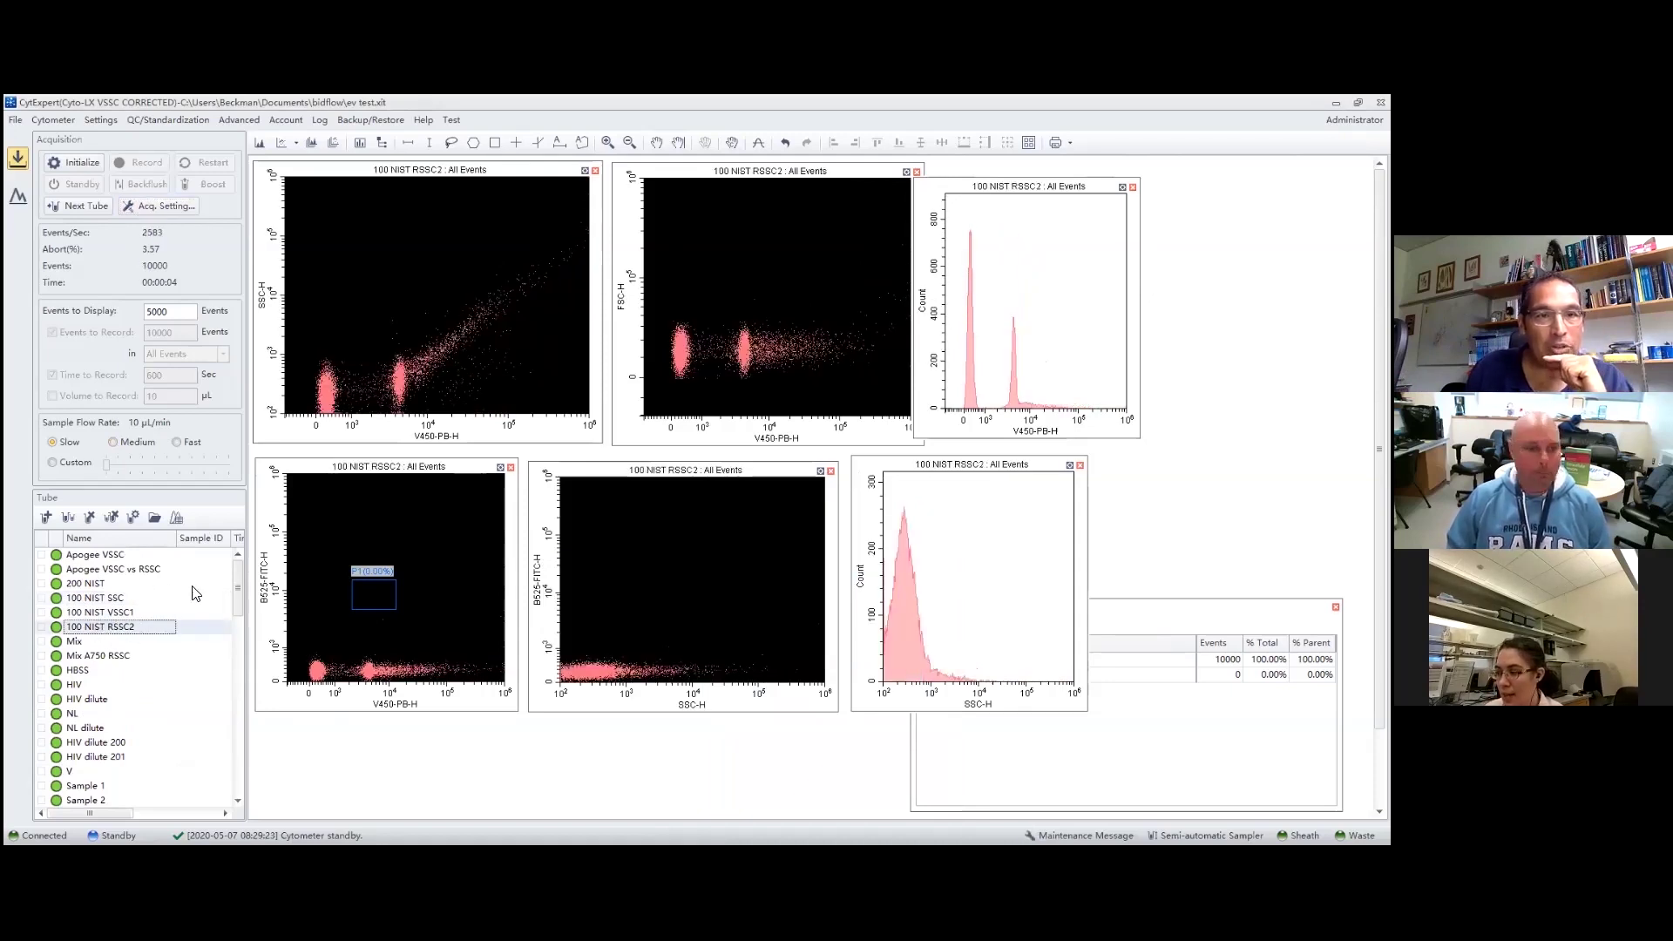
- Display the Apogee VSSC vs RSSC tube and move the rectangle gate down onto its diagonal bead cluster in the B525-FITC-H plot
{"action": "left_click", "coordinate": [118, 570]}
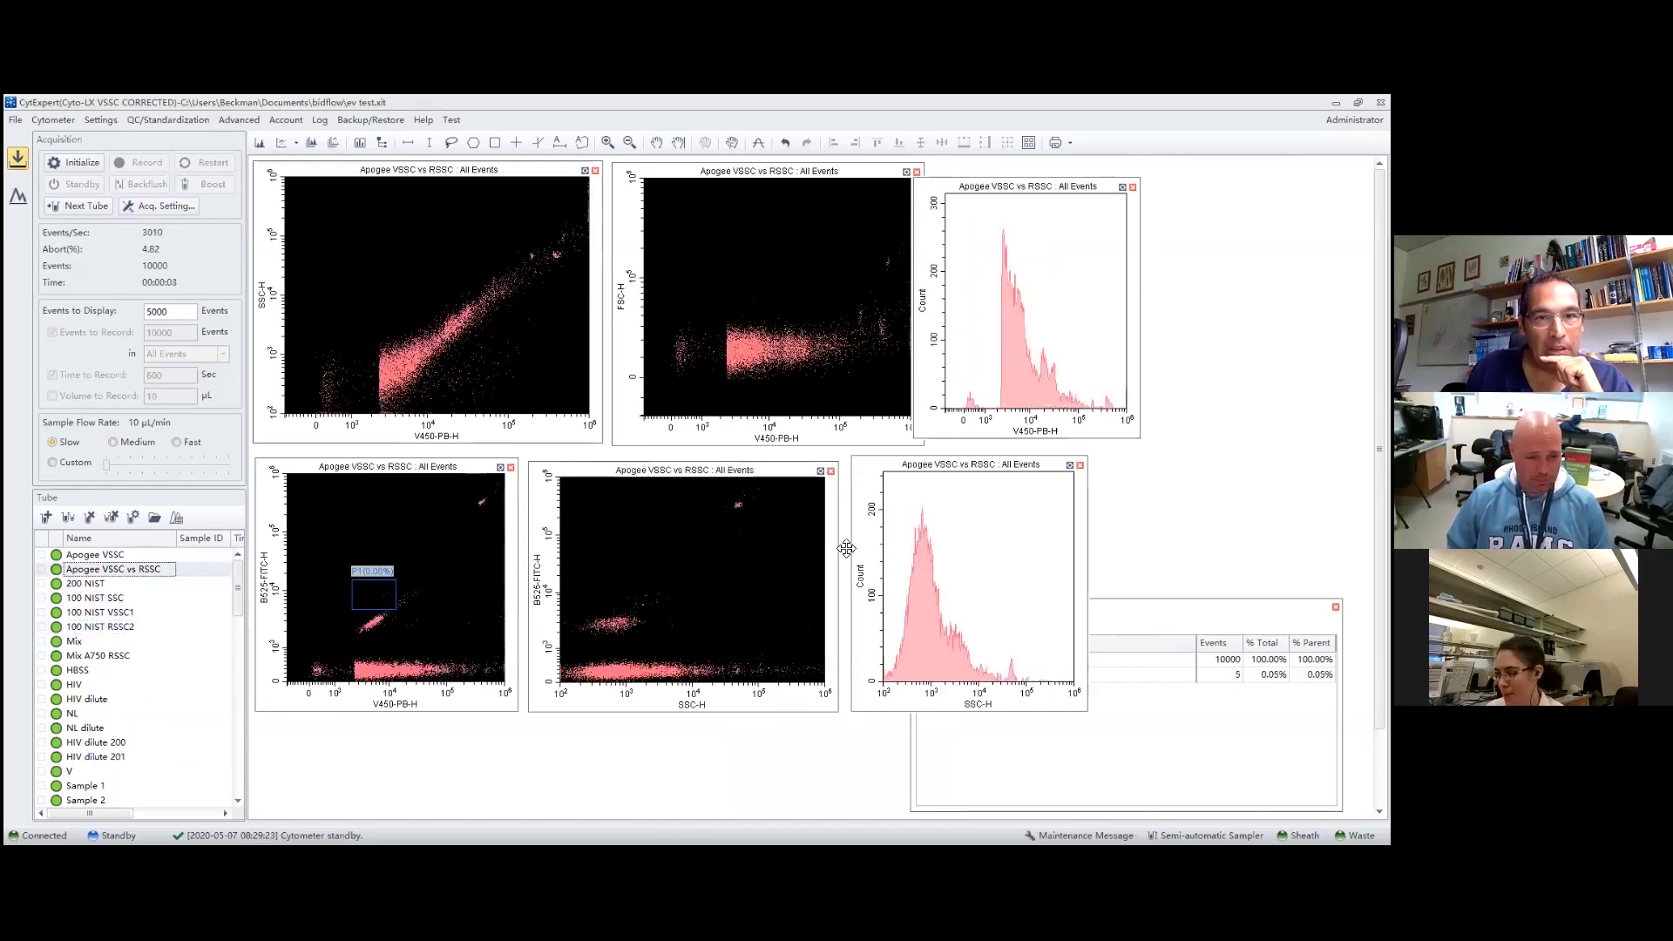
{"action": "left_click", "coordinate": [367, 584]}
{"action": "left_click_drag", "start_coordinate": [367, 584], "coordinate": [364, 610]}
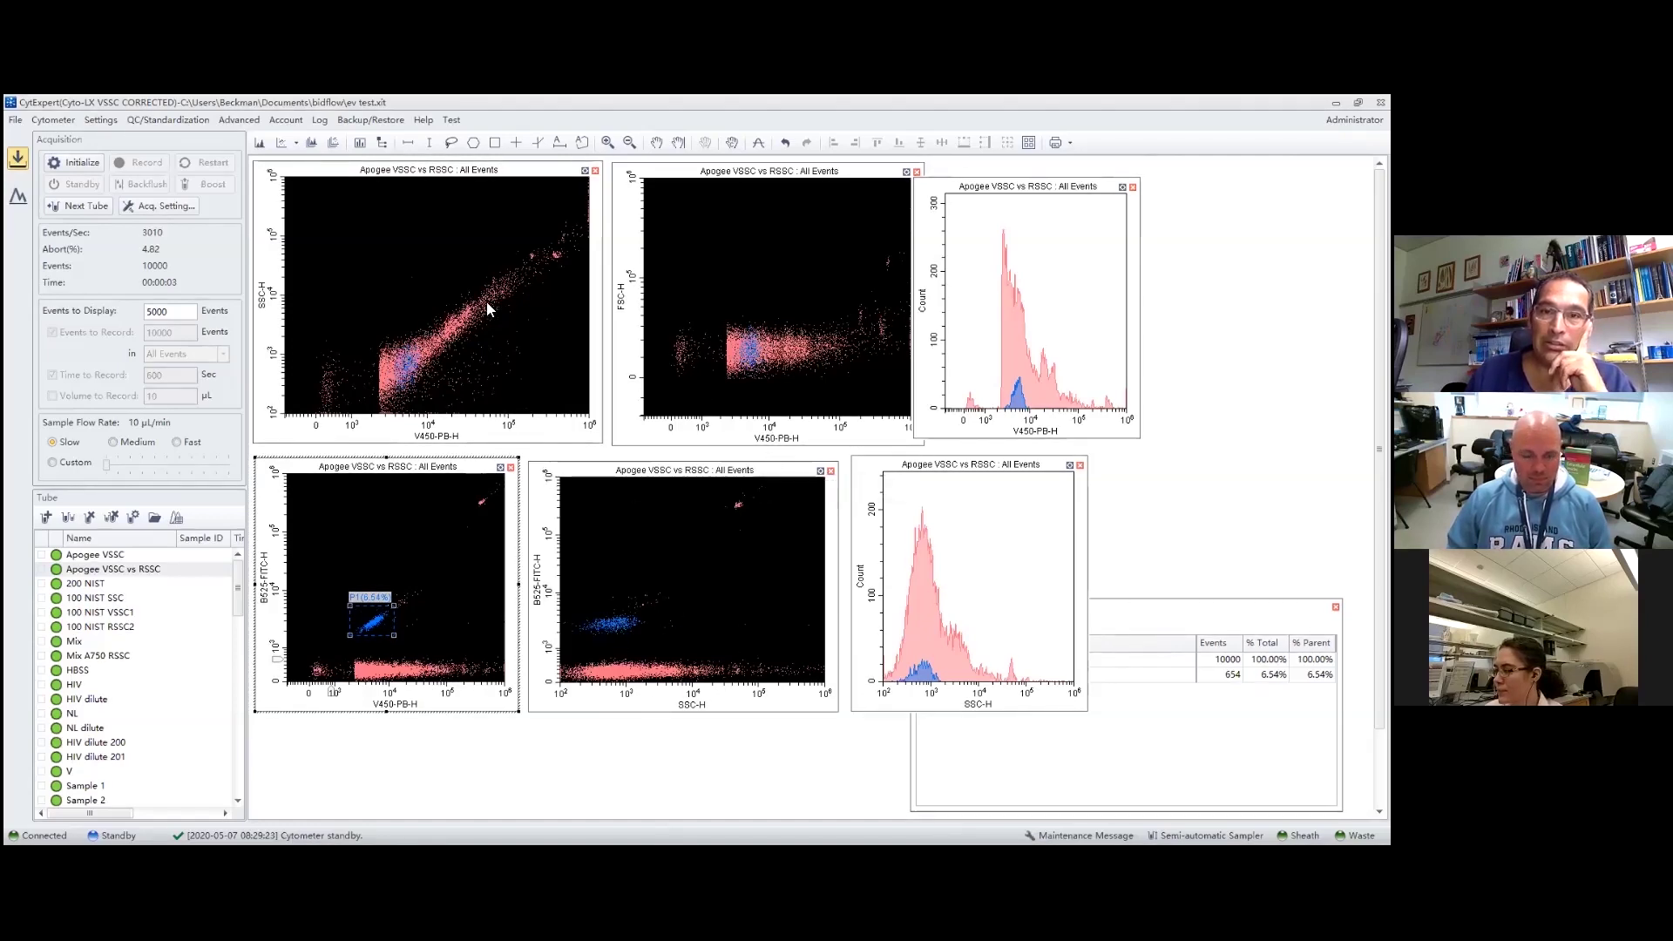
- Set the x-axis of the SSC-H versus V450-PB-H plot to R660-APC-A
{"action": "left_click", "coordinate": [449, 443]}
{"action": "mouse_move", "coordinate": [532, 536]}
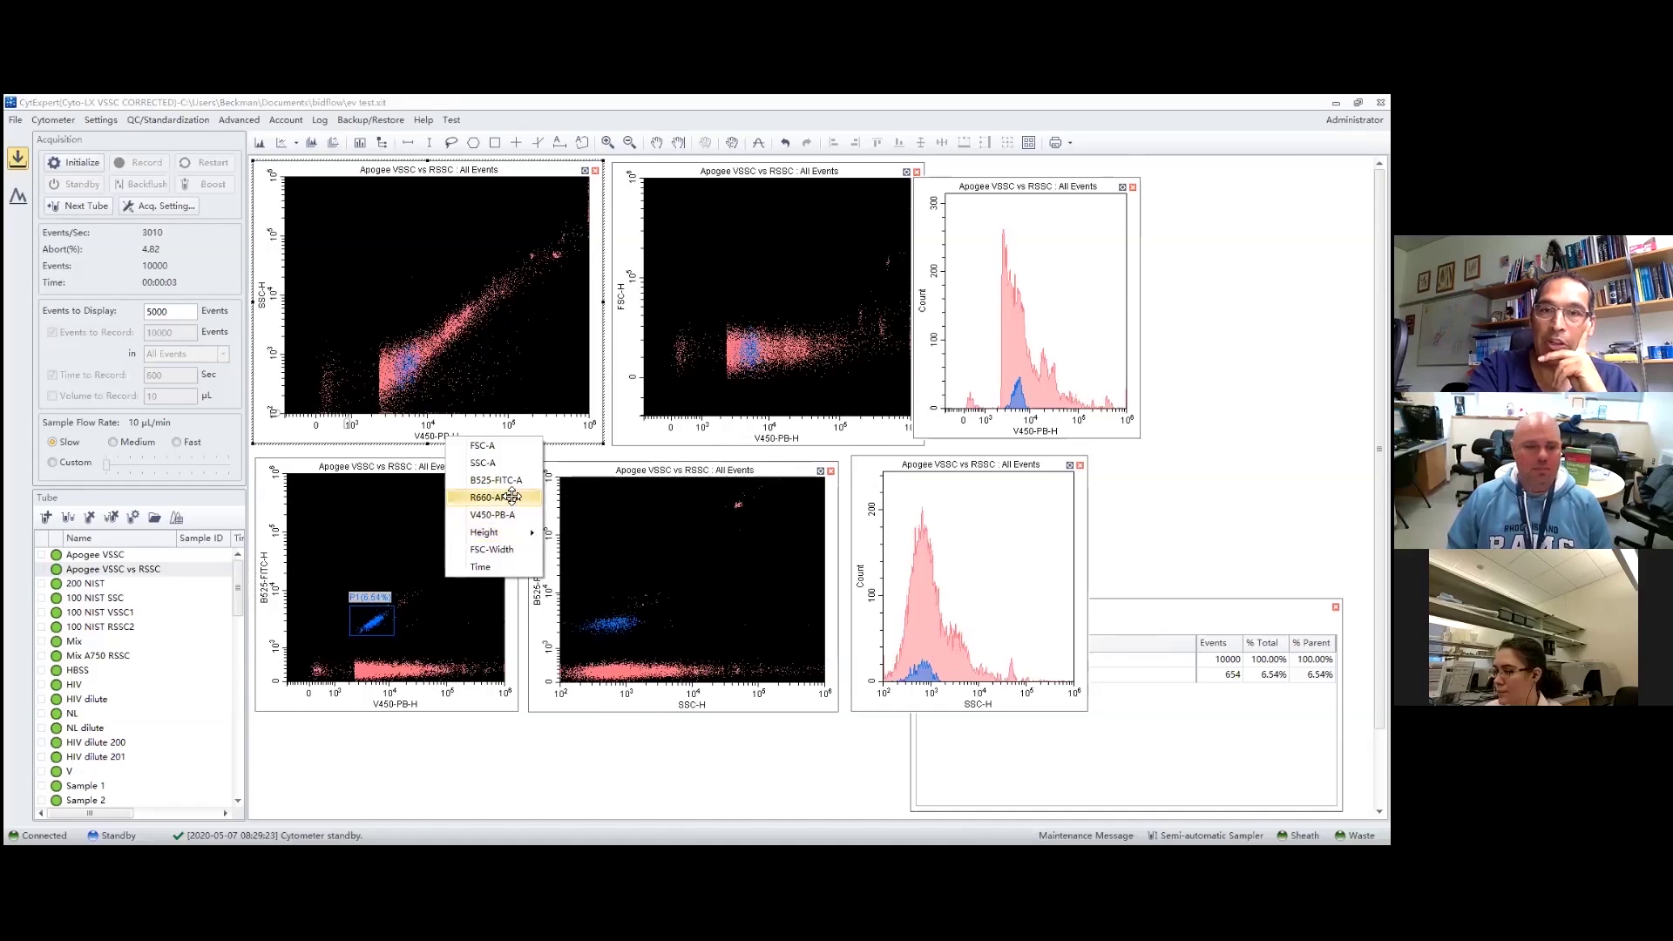
{"action": "left_click", "coordinate": [515, 498]}
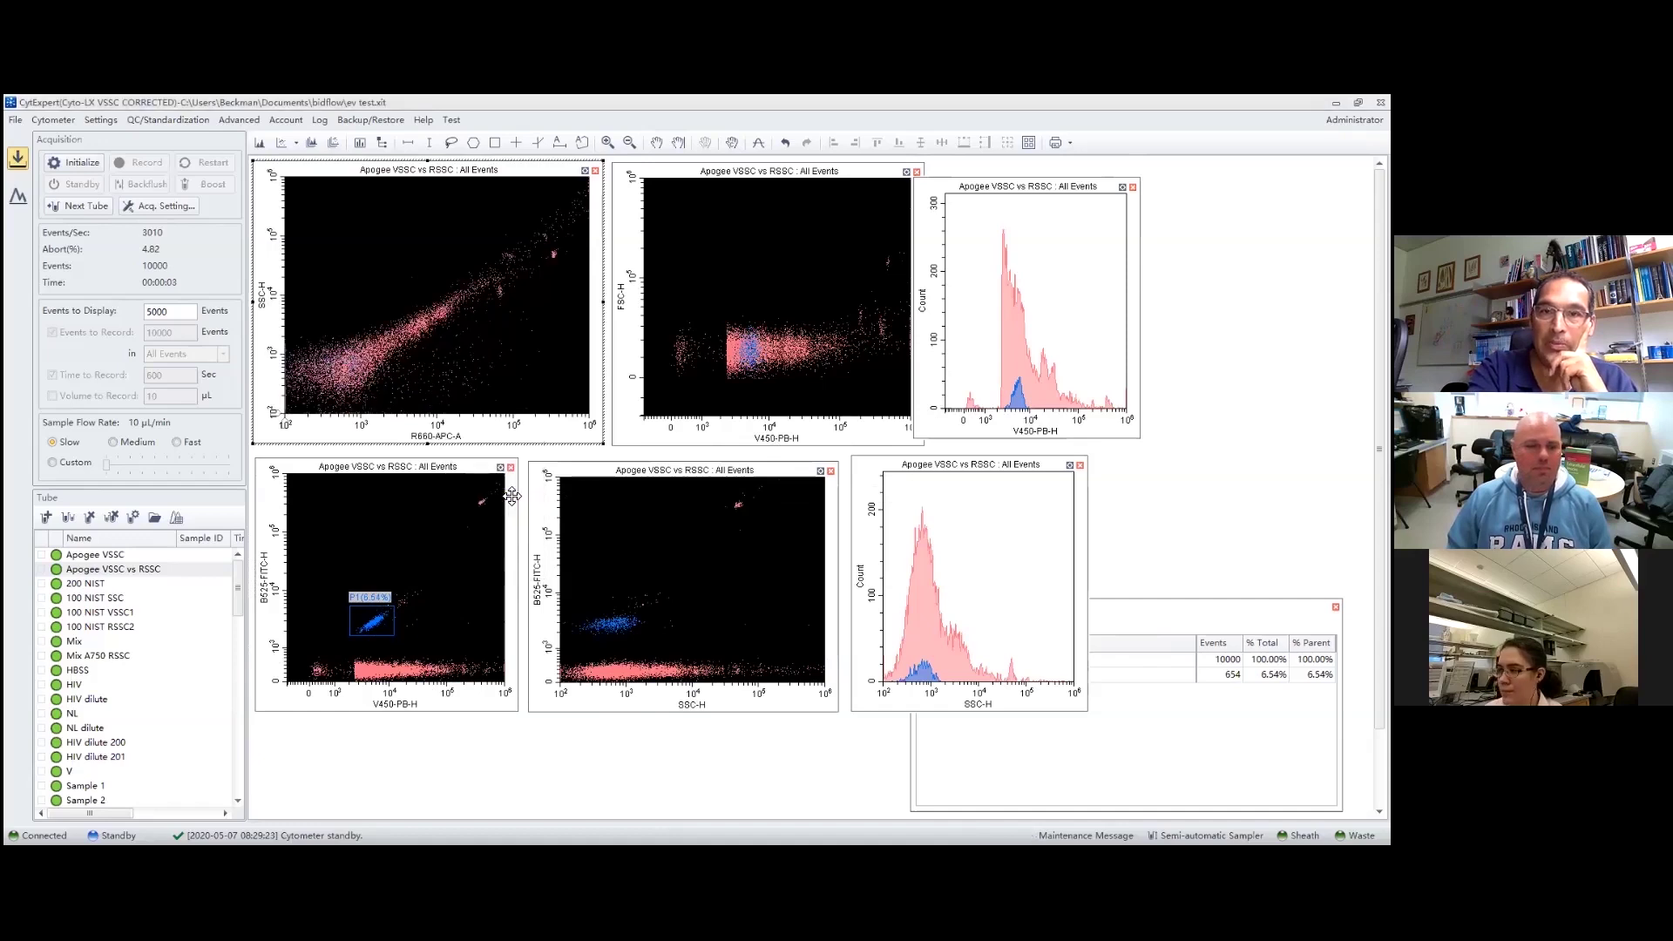
- Set the FSC-H versus V450-PB-H plot to show SSC-H on the y-axis, keeping V450-PB-H on the x-axis
{"action": "left_click", "coordinate": [793, 440]}
{"action": "mouse_move", "coordinate": [854, 534]}
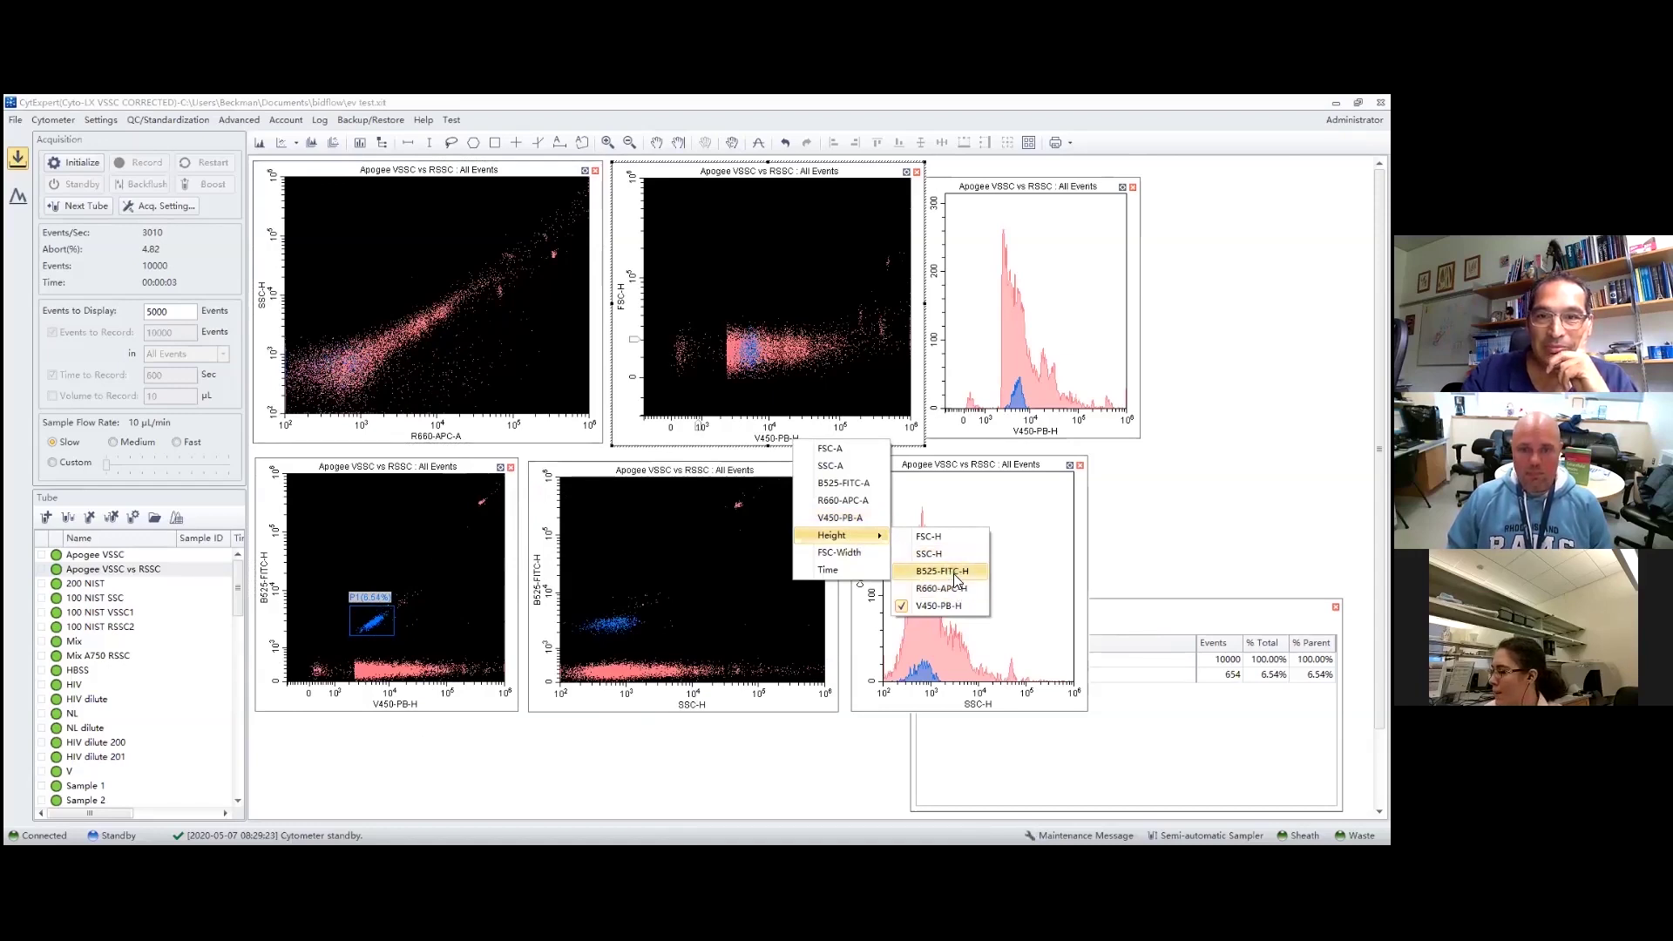
{"action": "left_click", "coordinate": [964, 602]}
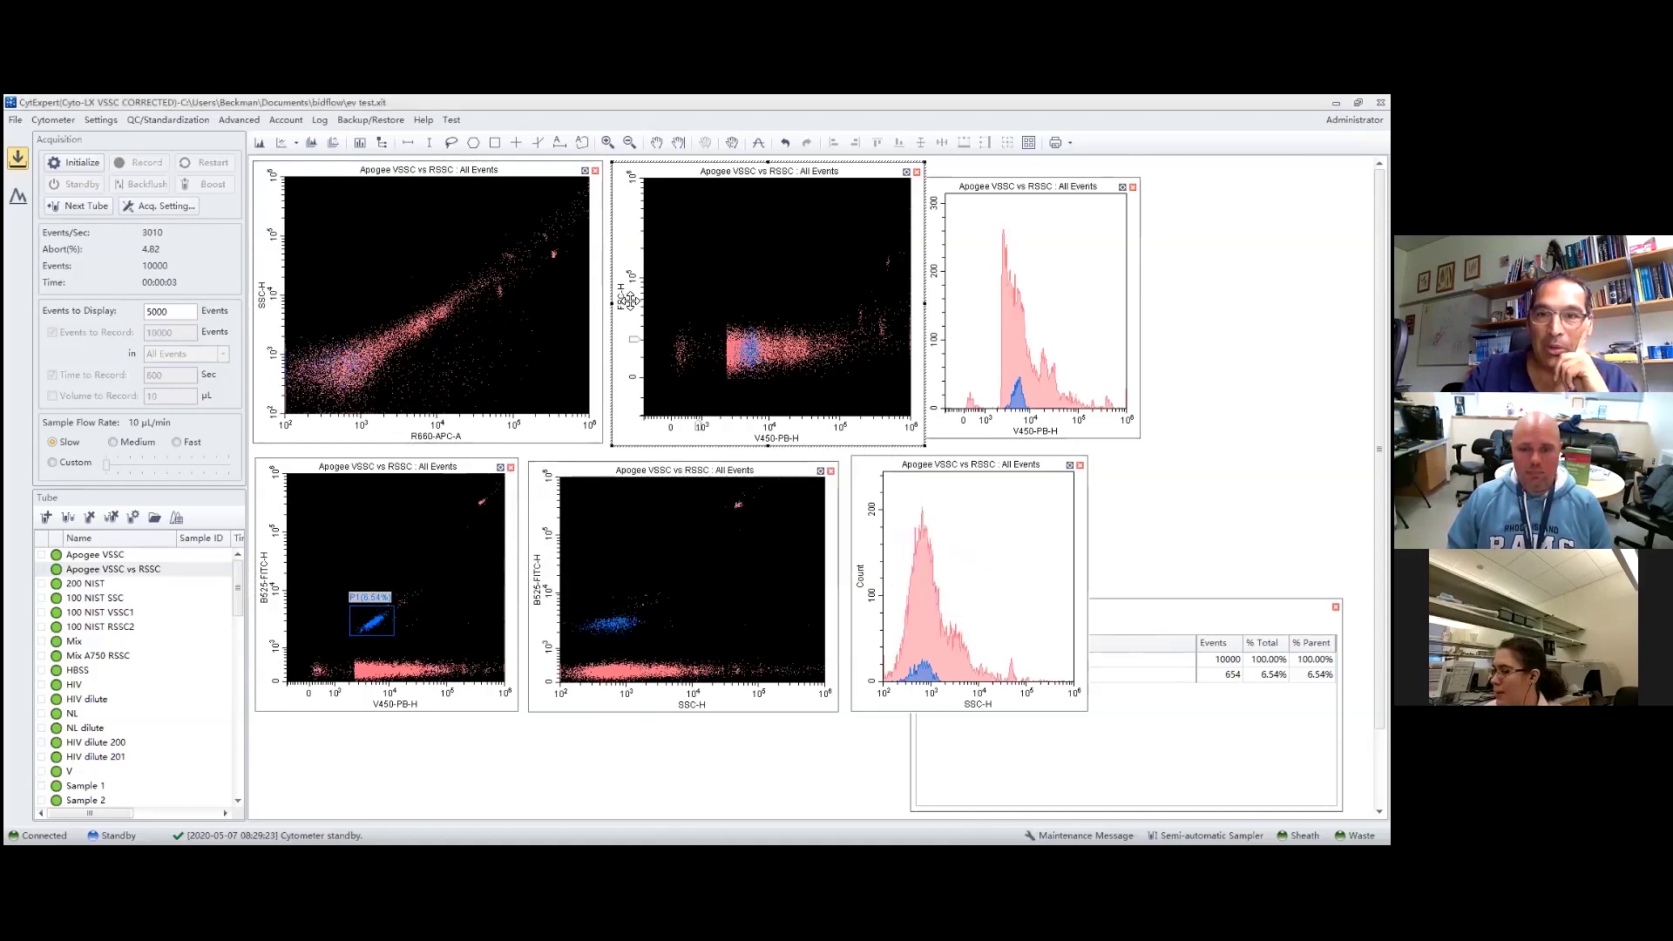
{"action": "left_click", "coordinate": [620, 297]}
{"action": "mouse_move", "coordinate": [682, 394]}
{"action": "left_click", "coordinate": [746, 409]}
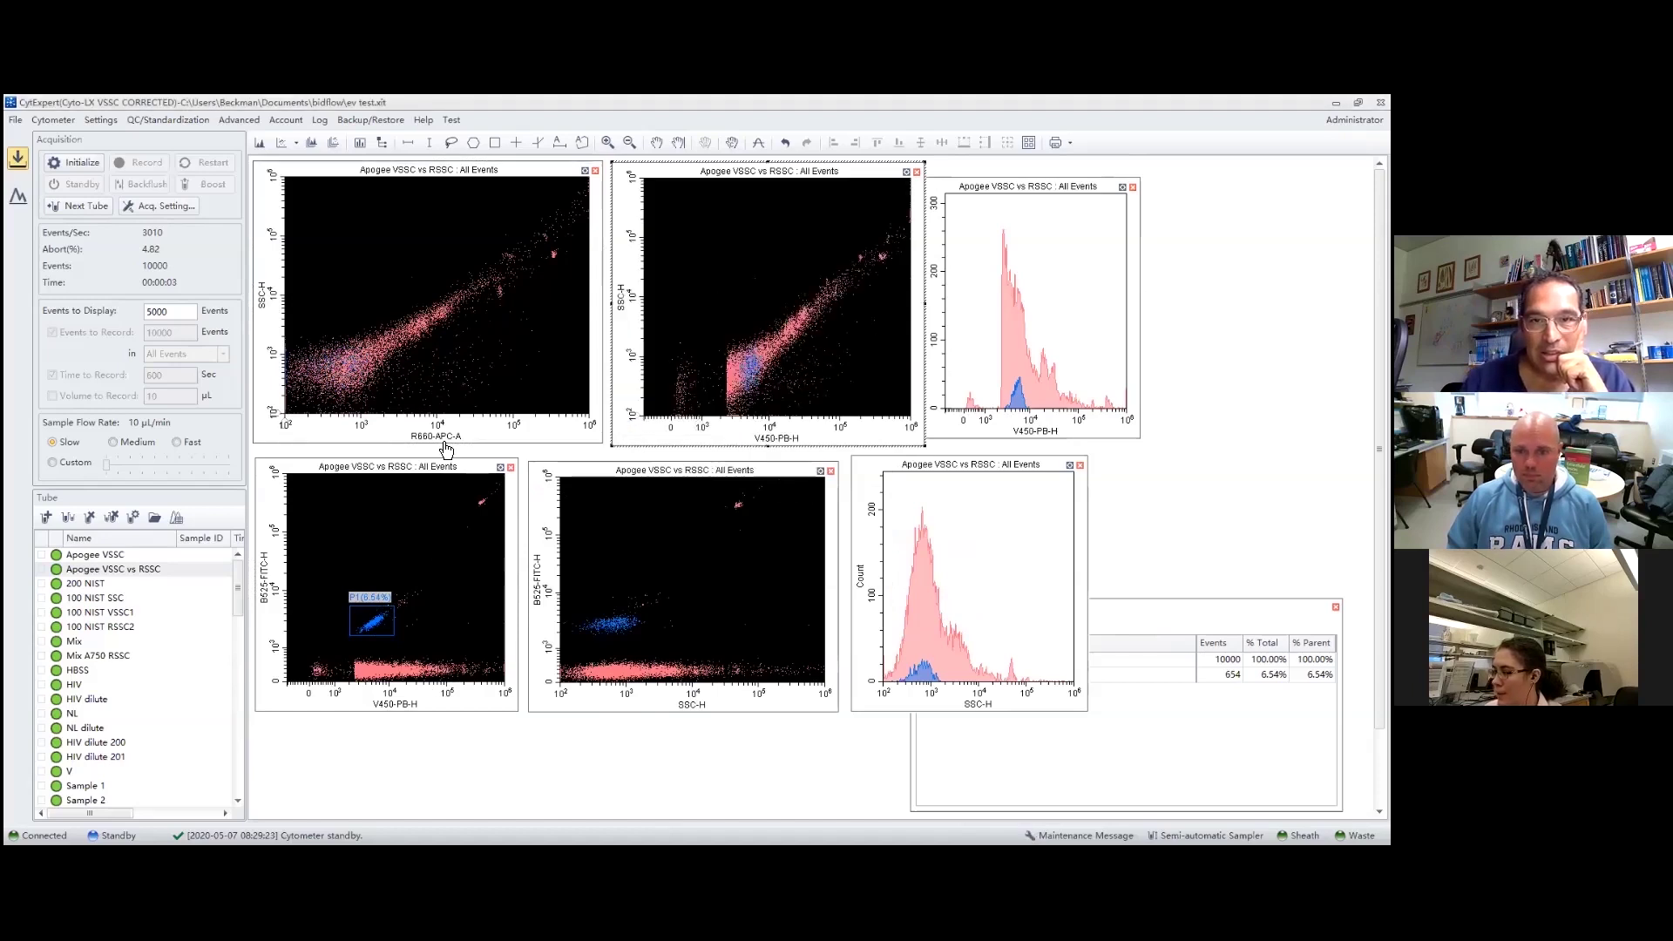
- Set the x-axis of the SSC-H versus R660-APC-A plot to the height parameter R660-APC-H
{"action": "left_click", "coordinate": [444, 439]}
{"action": "mouse_move", "coordinate": [486, 536]}
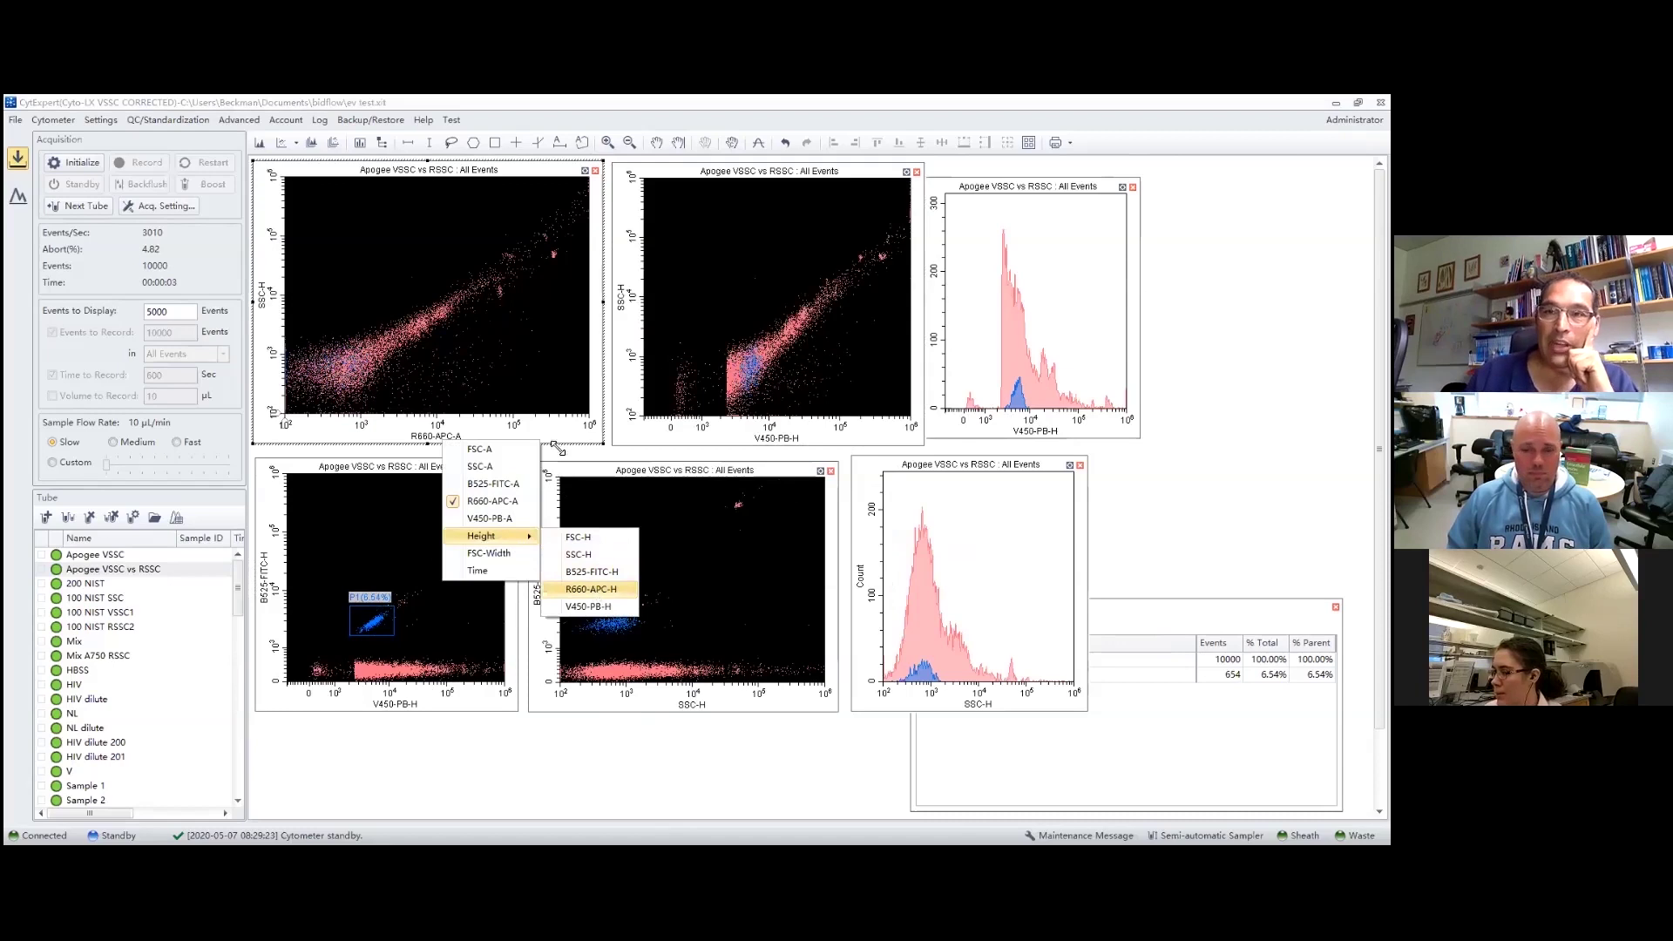
{"action": "left_click", "coordinate": [593, 587]}
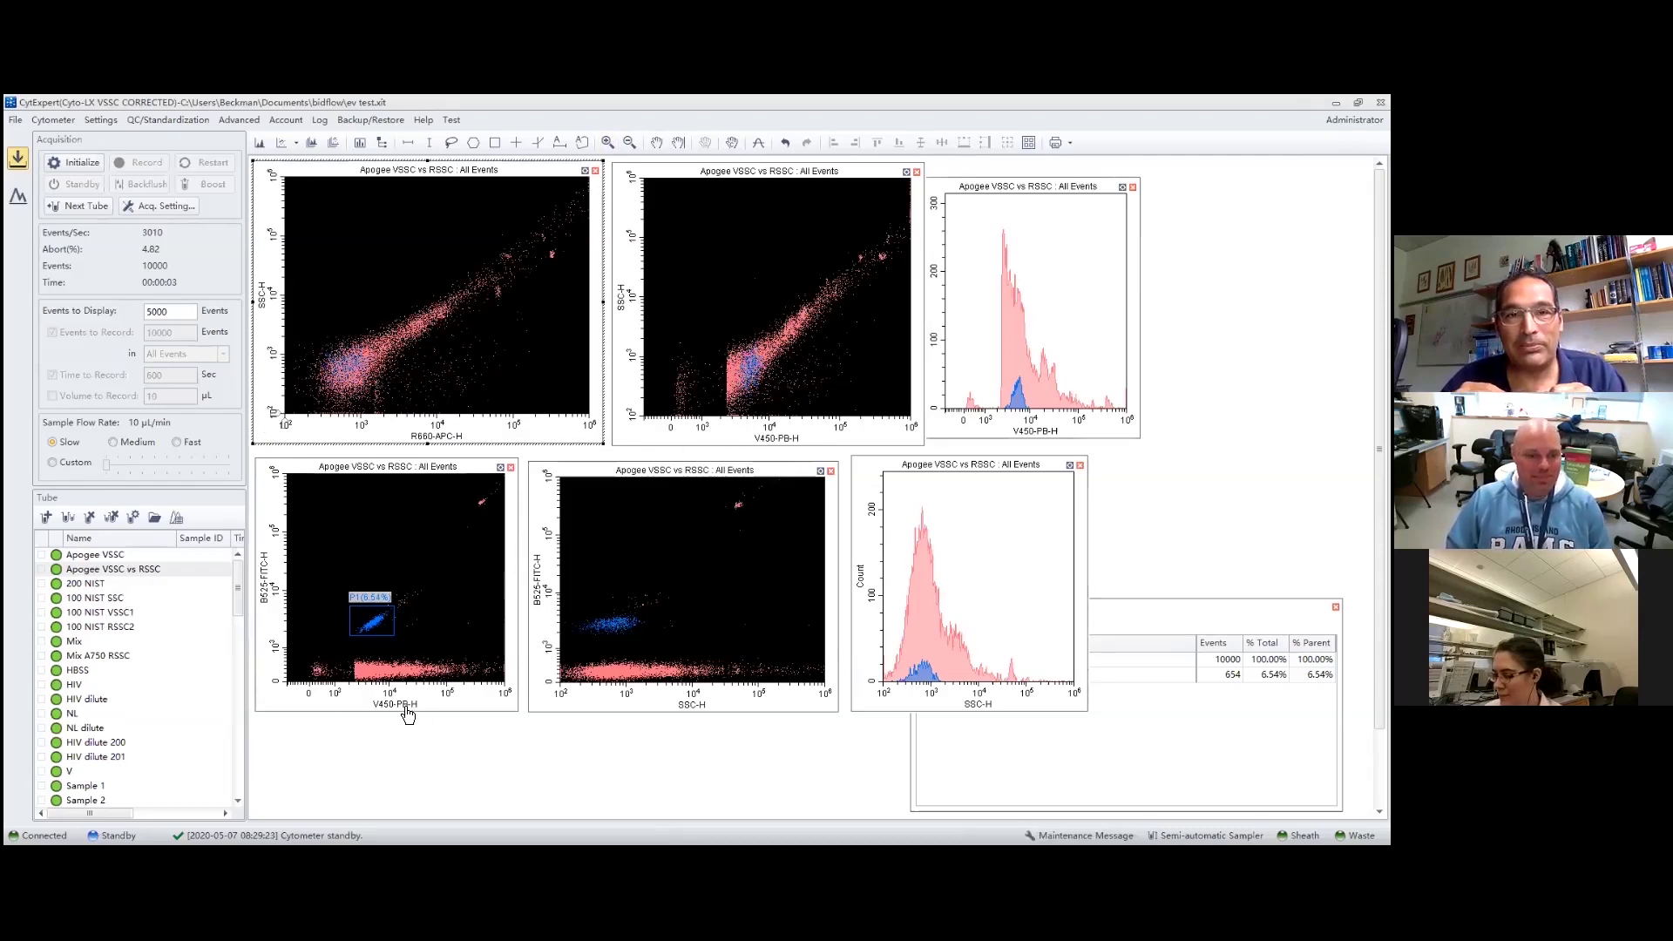
- Set the y-axis of the gated B525-FITC-H versus V450-PB-H plot to R660-APC-H and confirm the change
{"action": "left_click", "coordinate": [263, 572]}
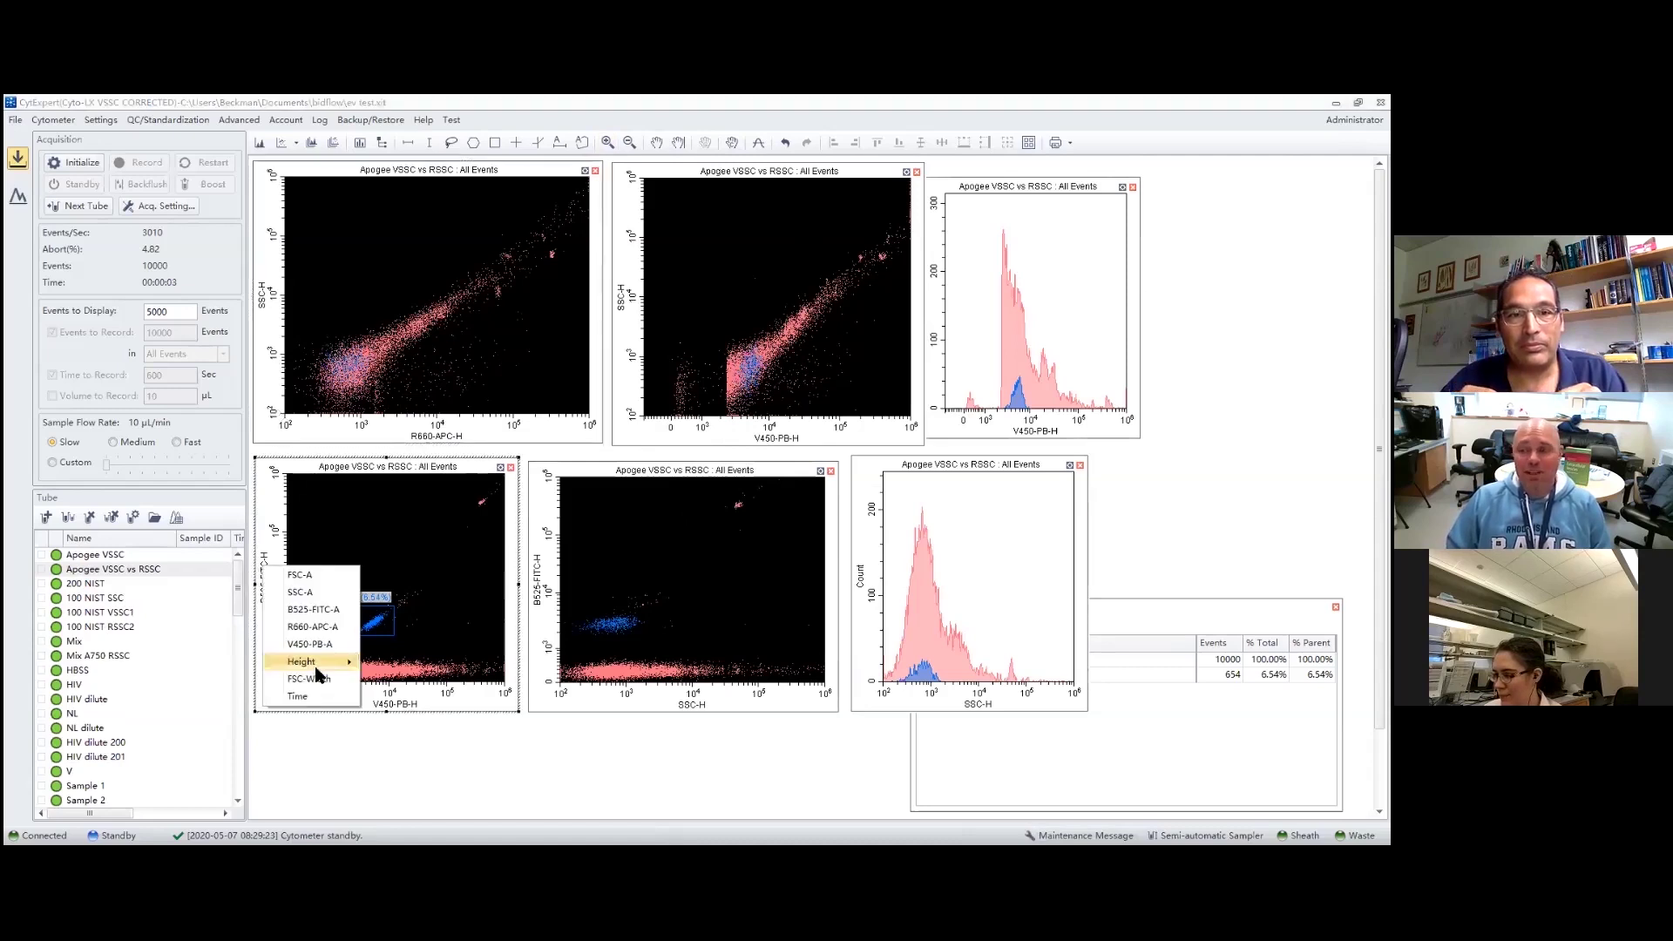
{"action": "mouse_move", "coordinate": [309, 661]}
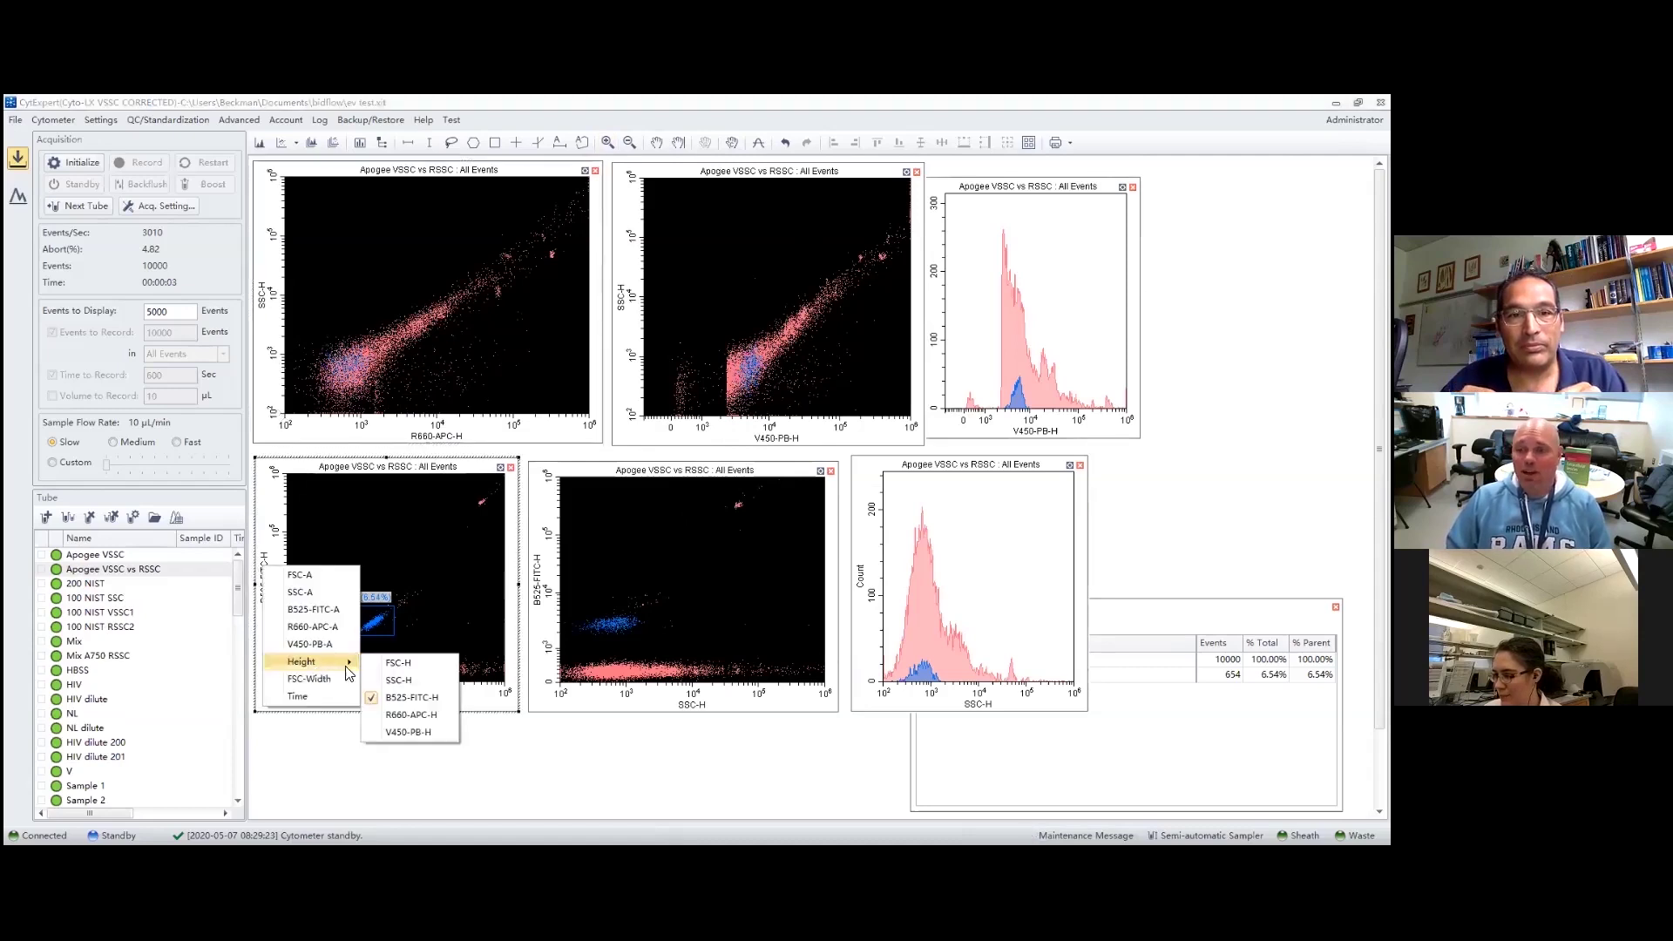
{"action": "left_click", "coordinate": [411, 715]}
{"action": "left_click", "coordinate": [694, 494]}
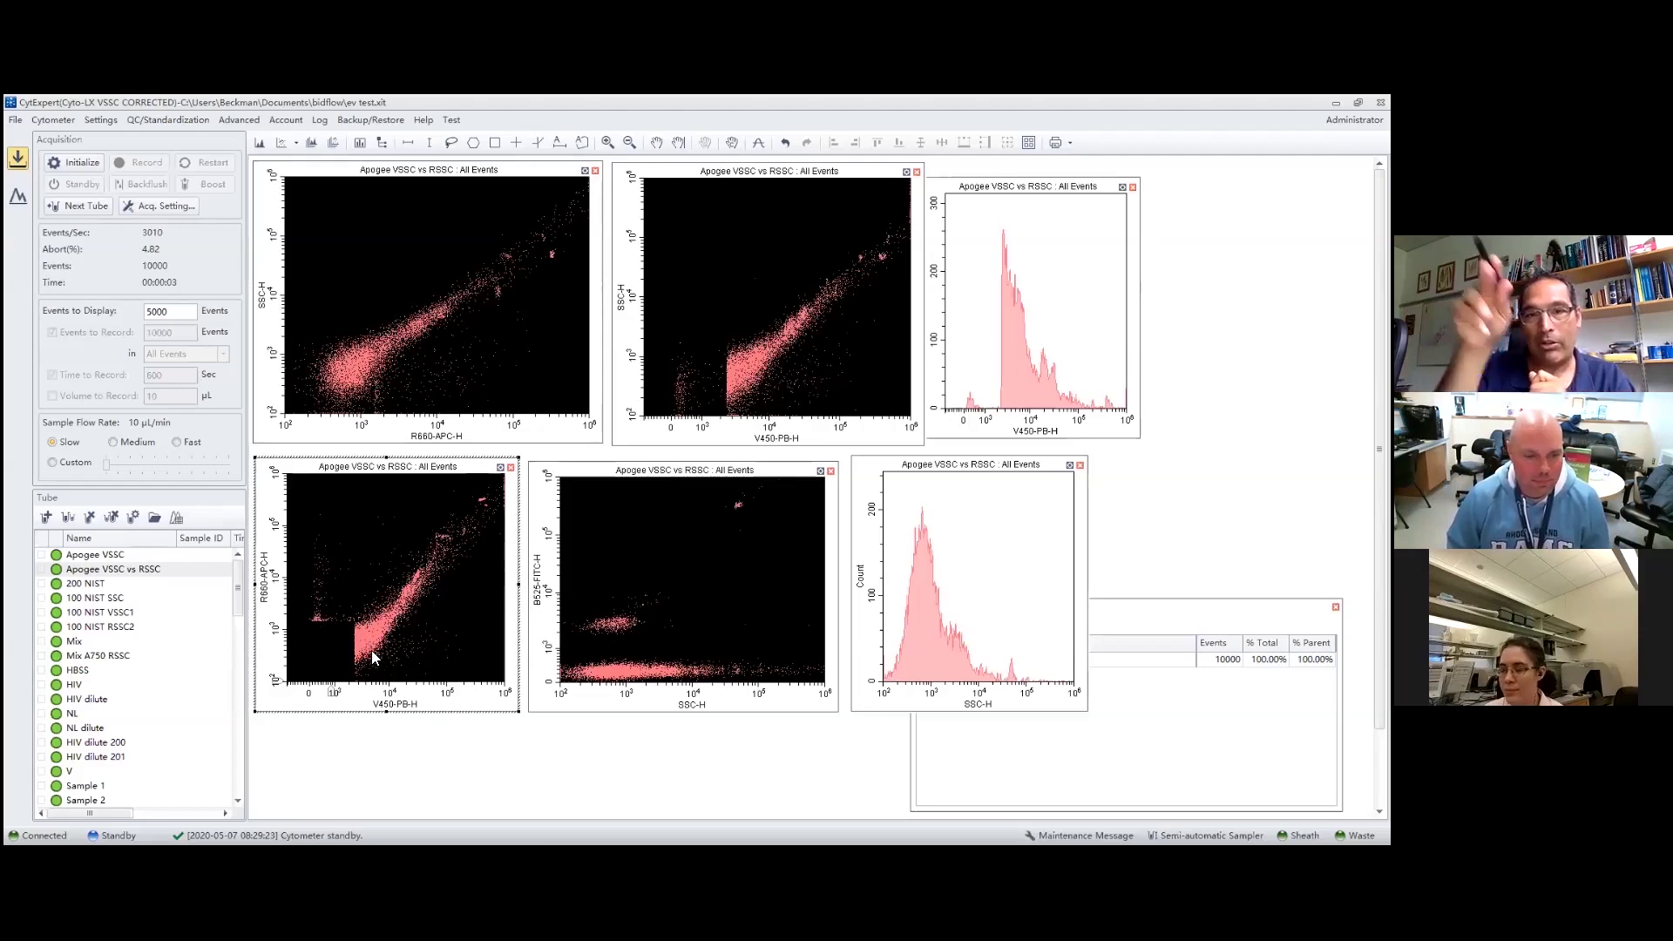
- Zoom into the upper bead populations of the R660-APC-H versus V450-PB-H plot, reset the zoom, and zoom in again on a slightly larger region
{"action": "left_click", "coordinate": [731, 142]}
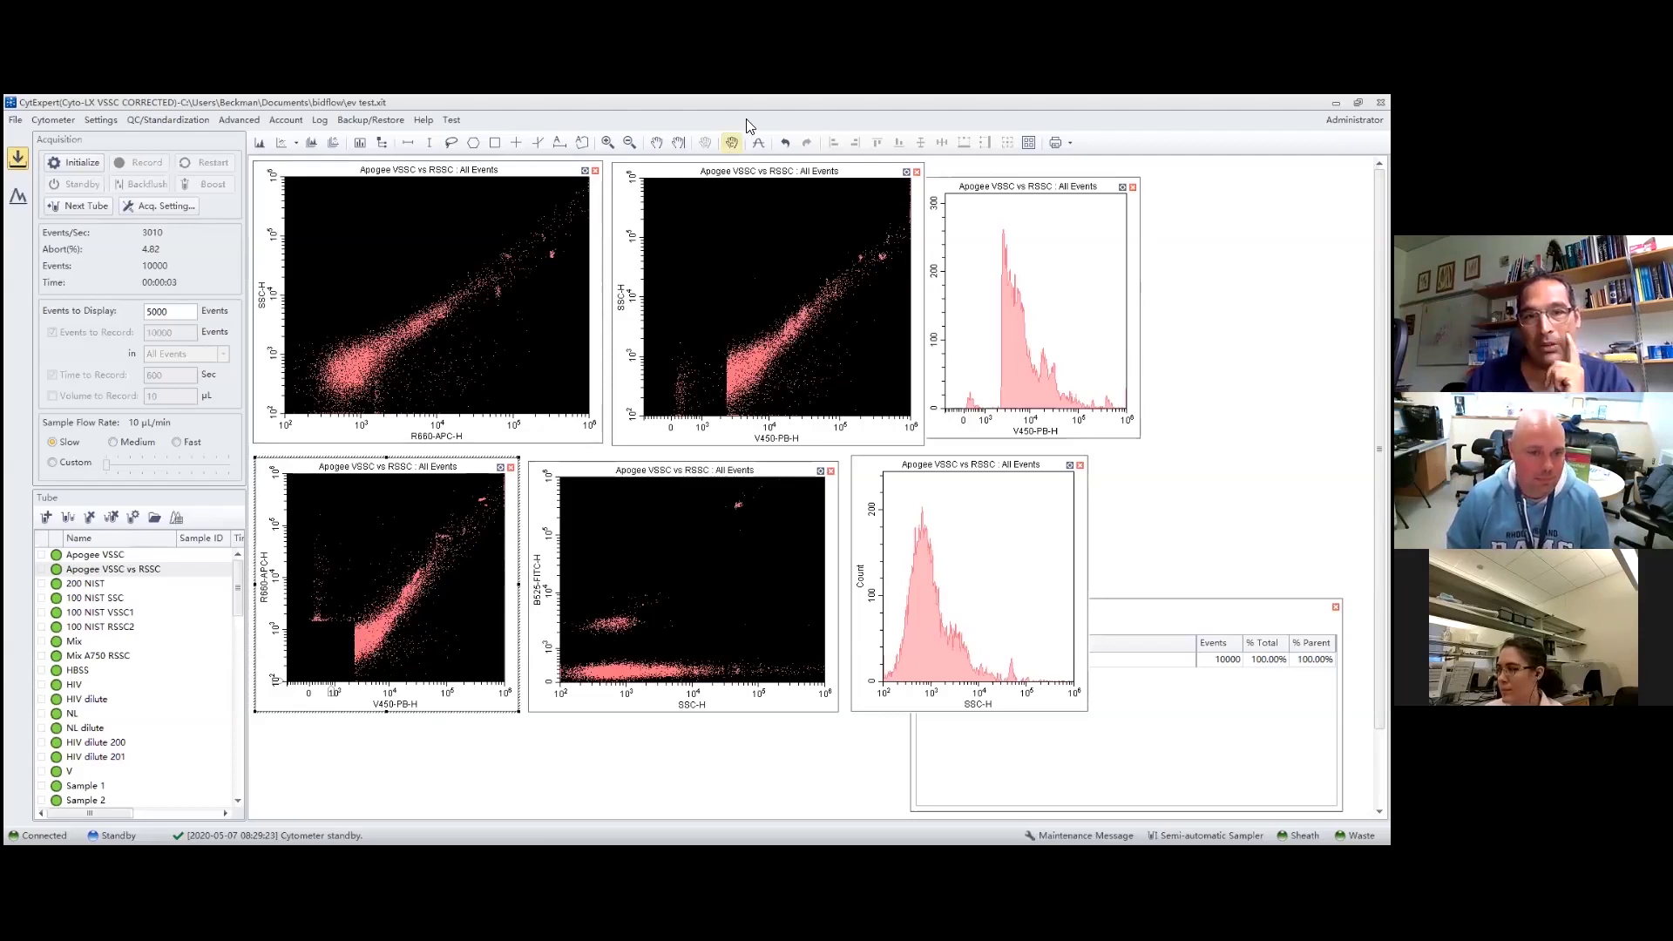
{"action": "key", "text": "z"}
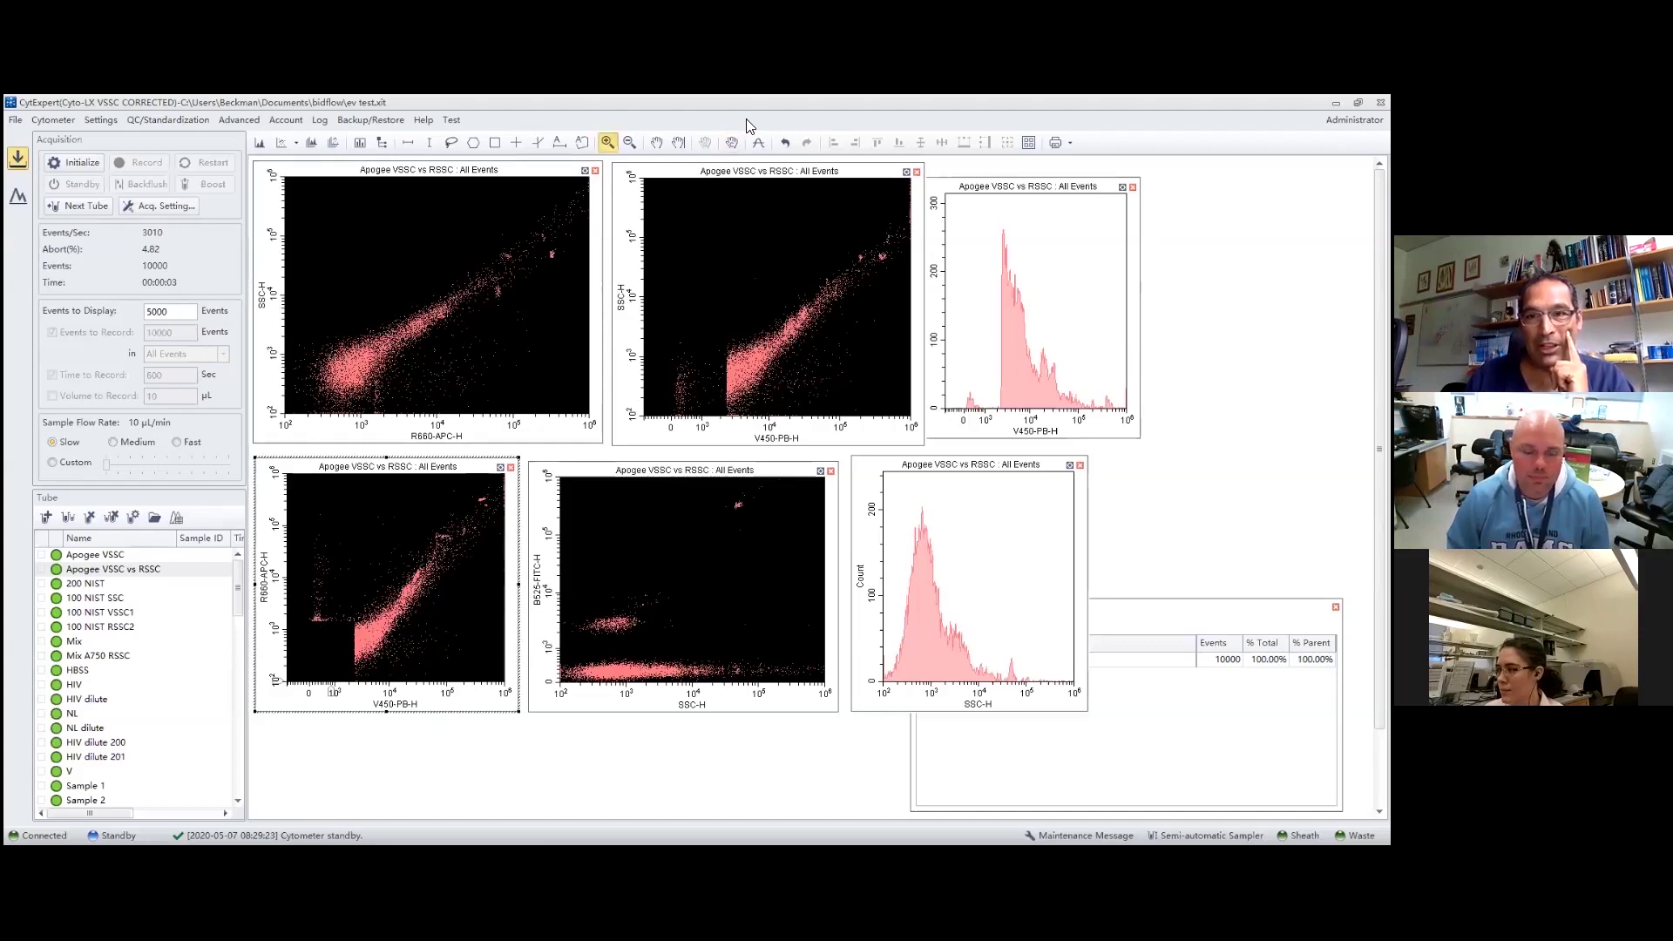
{"action": "left_click_drag", "start_coordinate": [431, 480], "coordinate": [520, 599]}
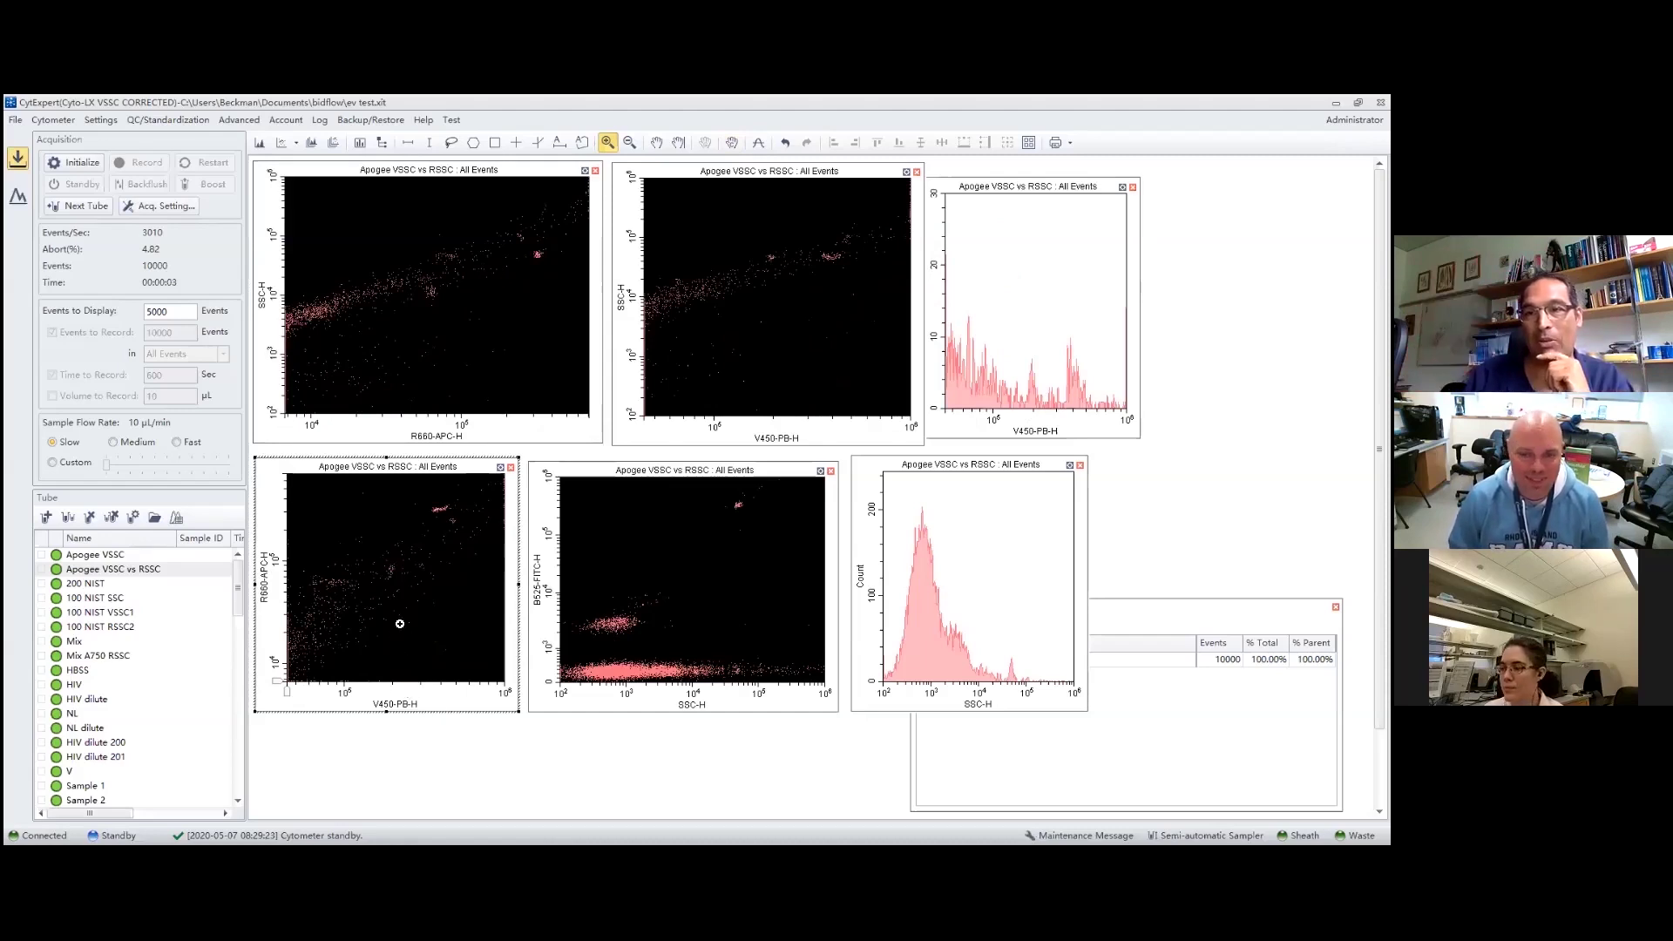
{"action": "left_click", "coordinate": [629, 142]}
{"action": "left_click", "coordinate": [607, 142]}
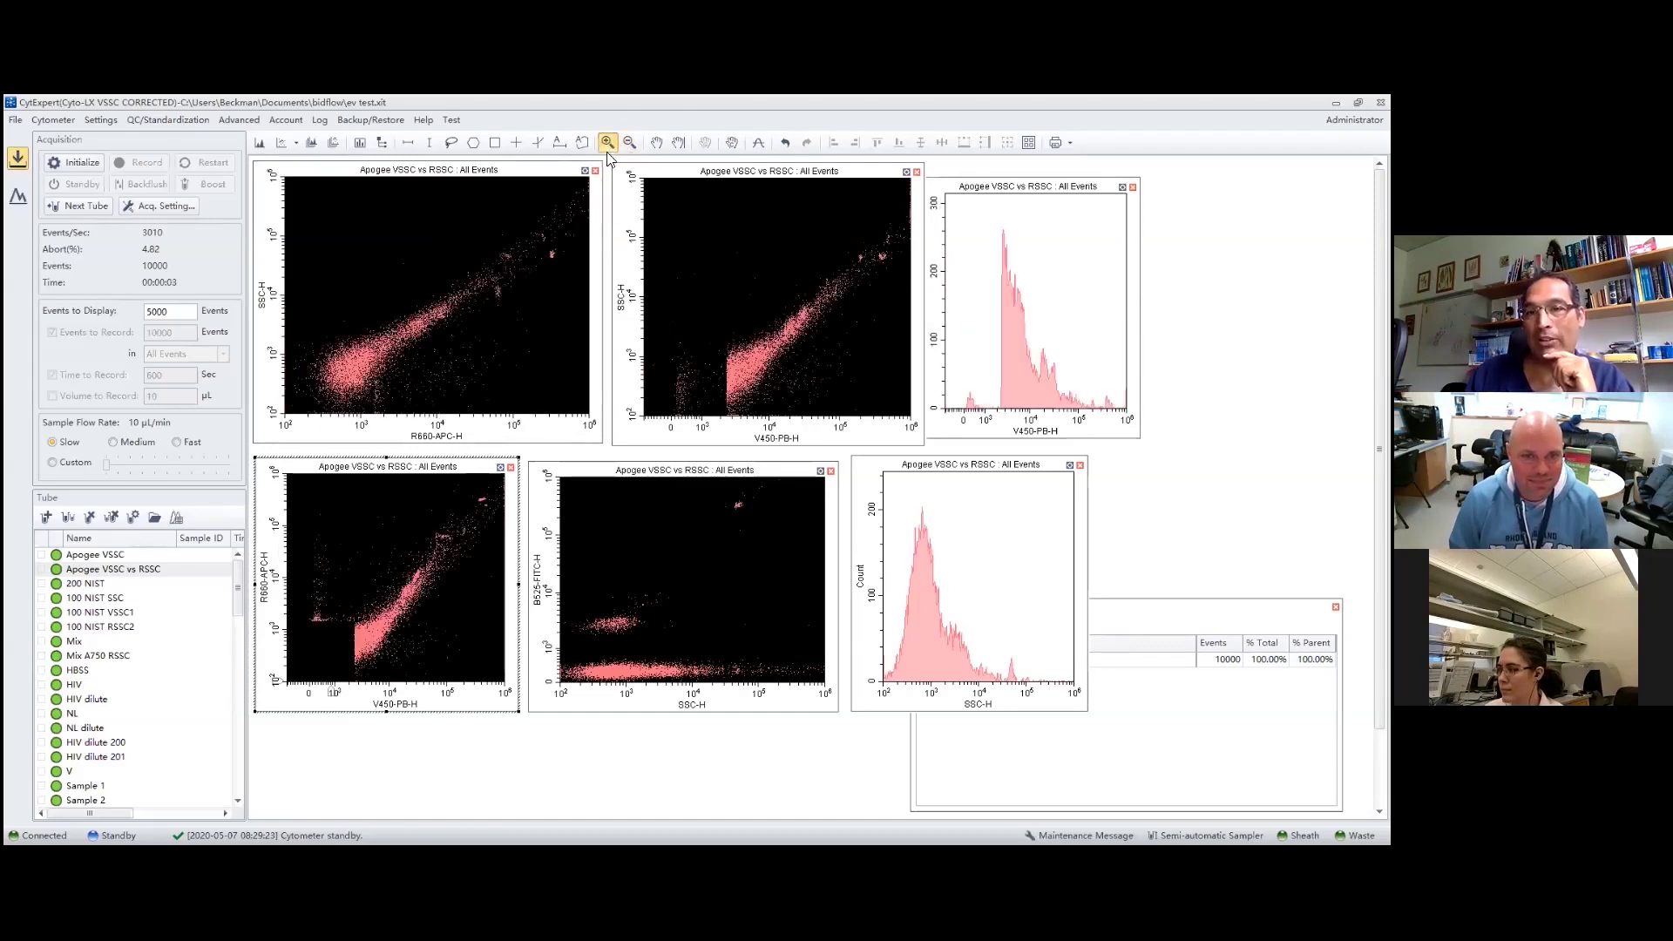
{"action": "left_click_drag", "start_coordinate": [413, 482], "coordinate": [515, 597]}
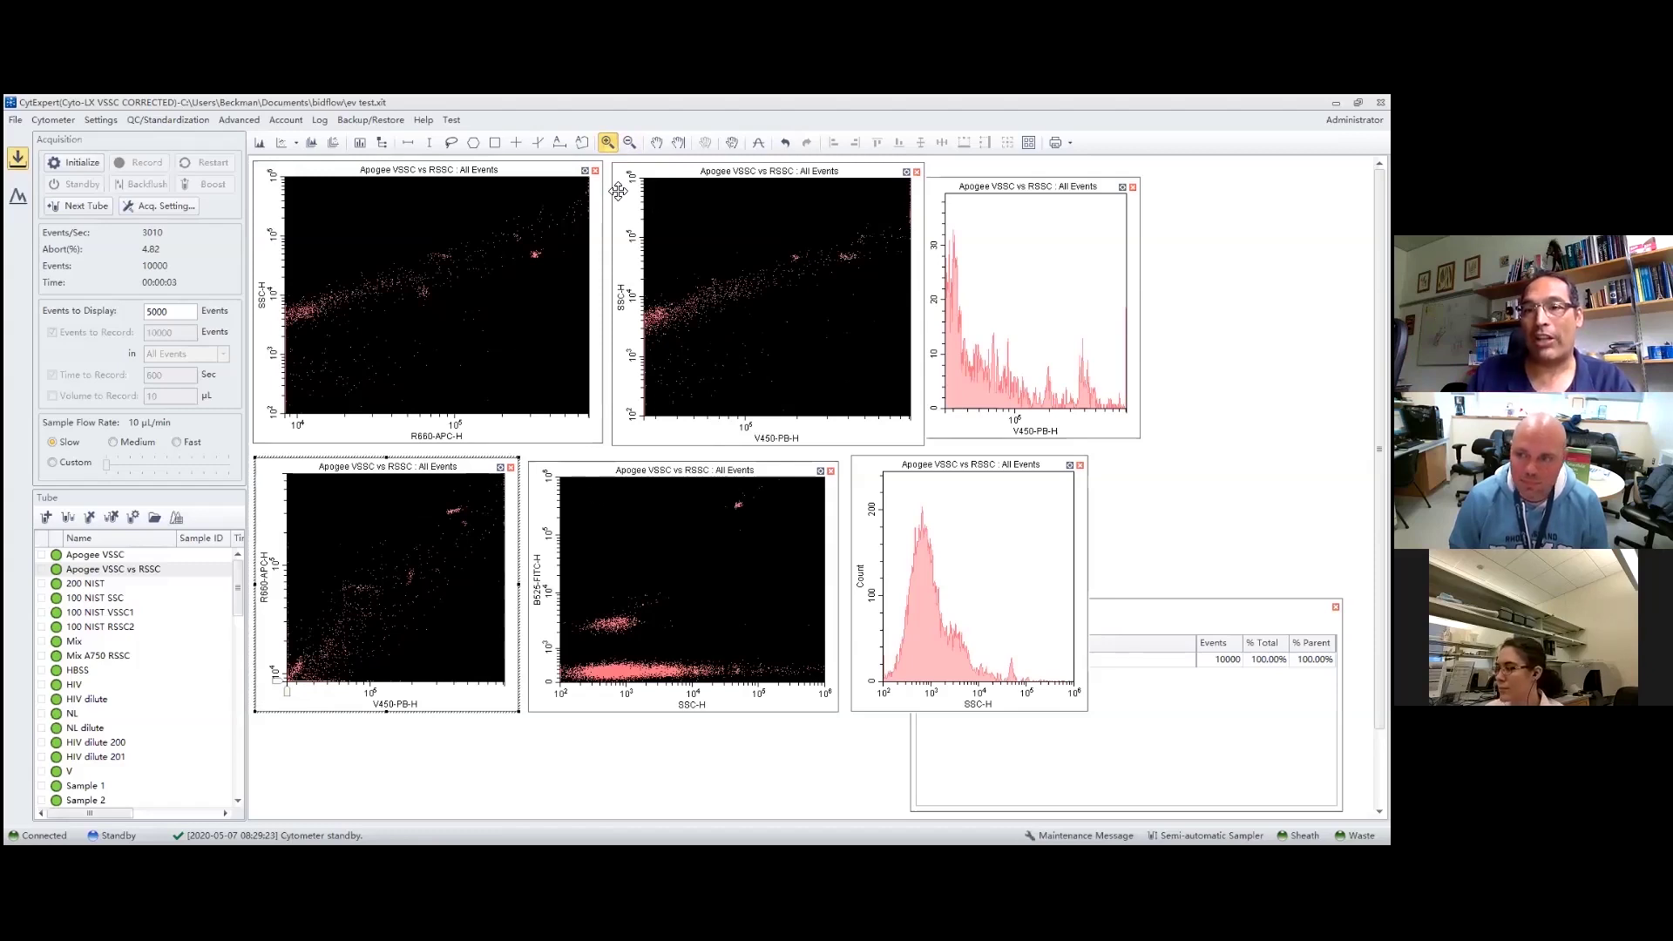
- Reset the zoom of the R660-APC-H versus V450-PB-H plot to its full range and deselect the plot
{"action": "left_click", "coordinate": [630, 144]}
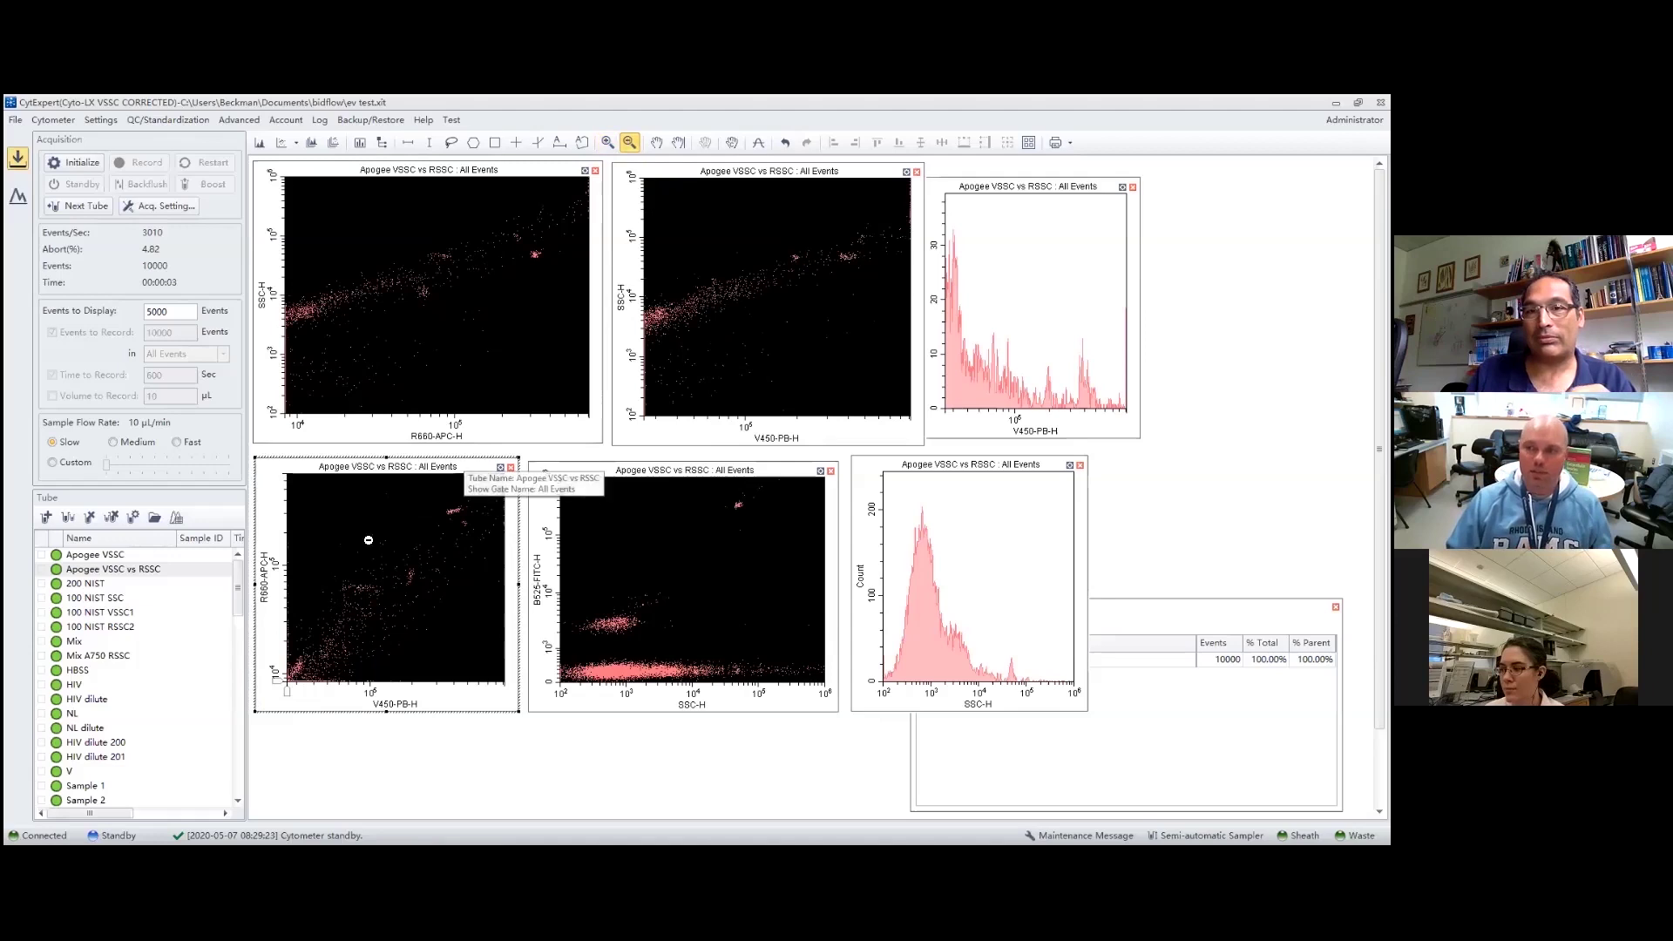
{"action": "left_click", "coordinate": [477, 586]}
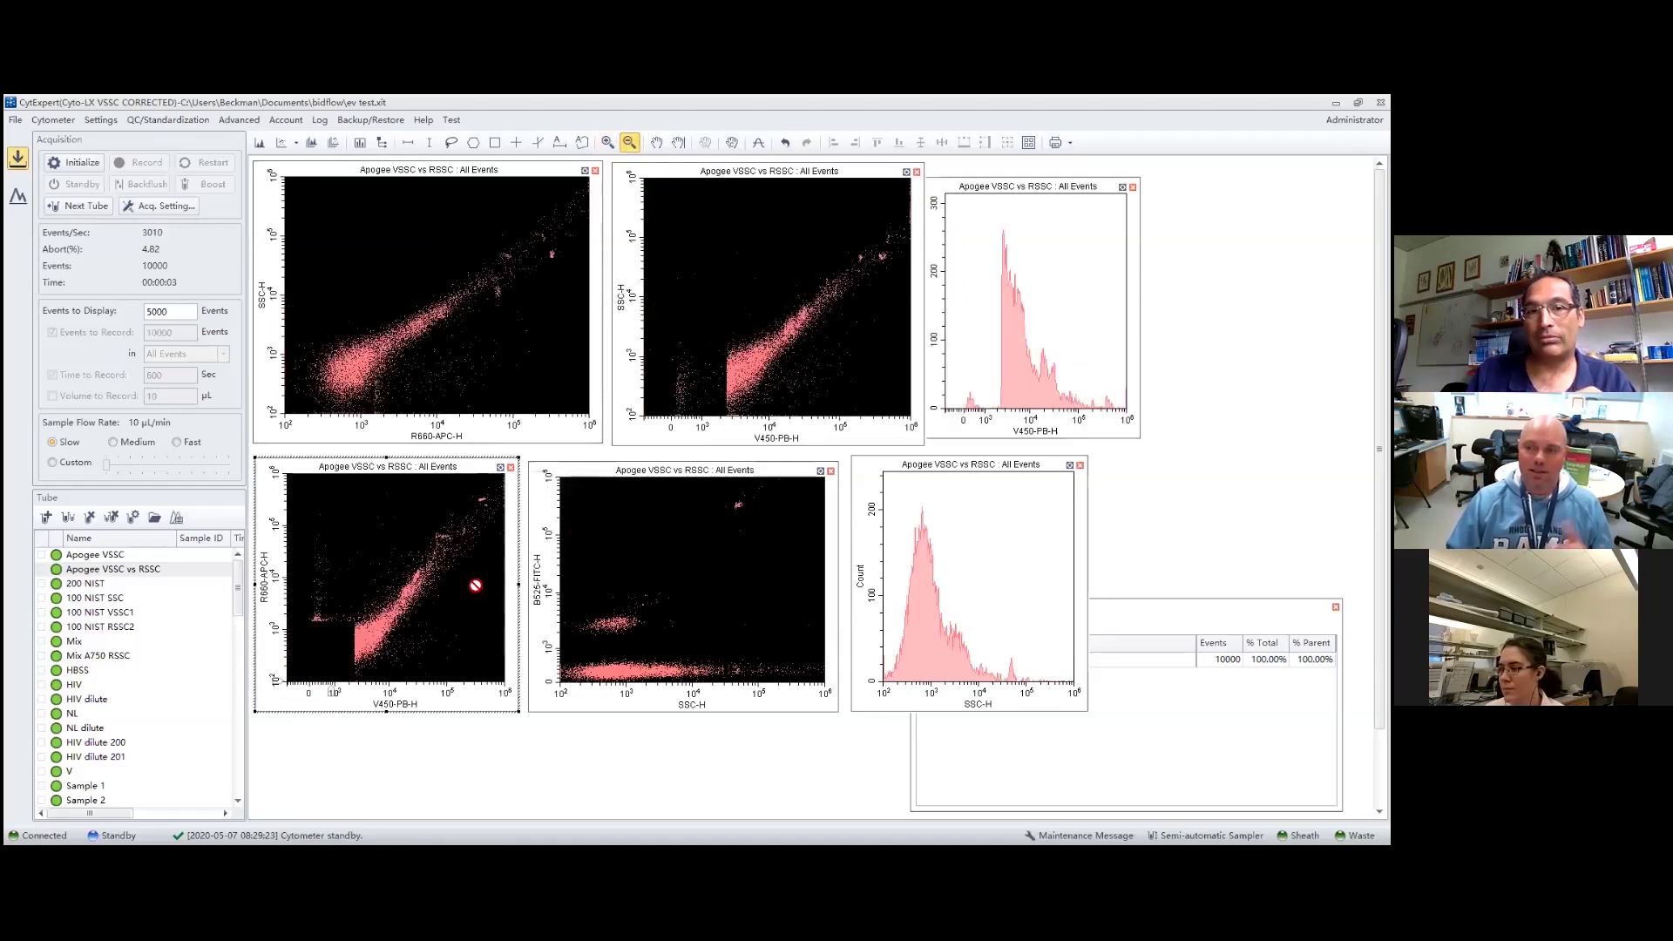
{"action": "left_click", "coordinate": [596, 804]}
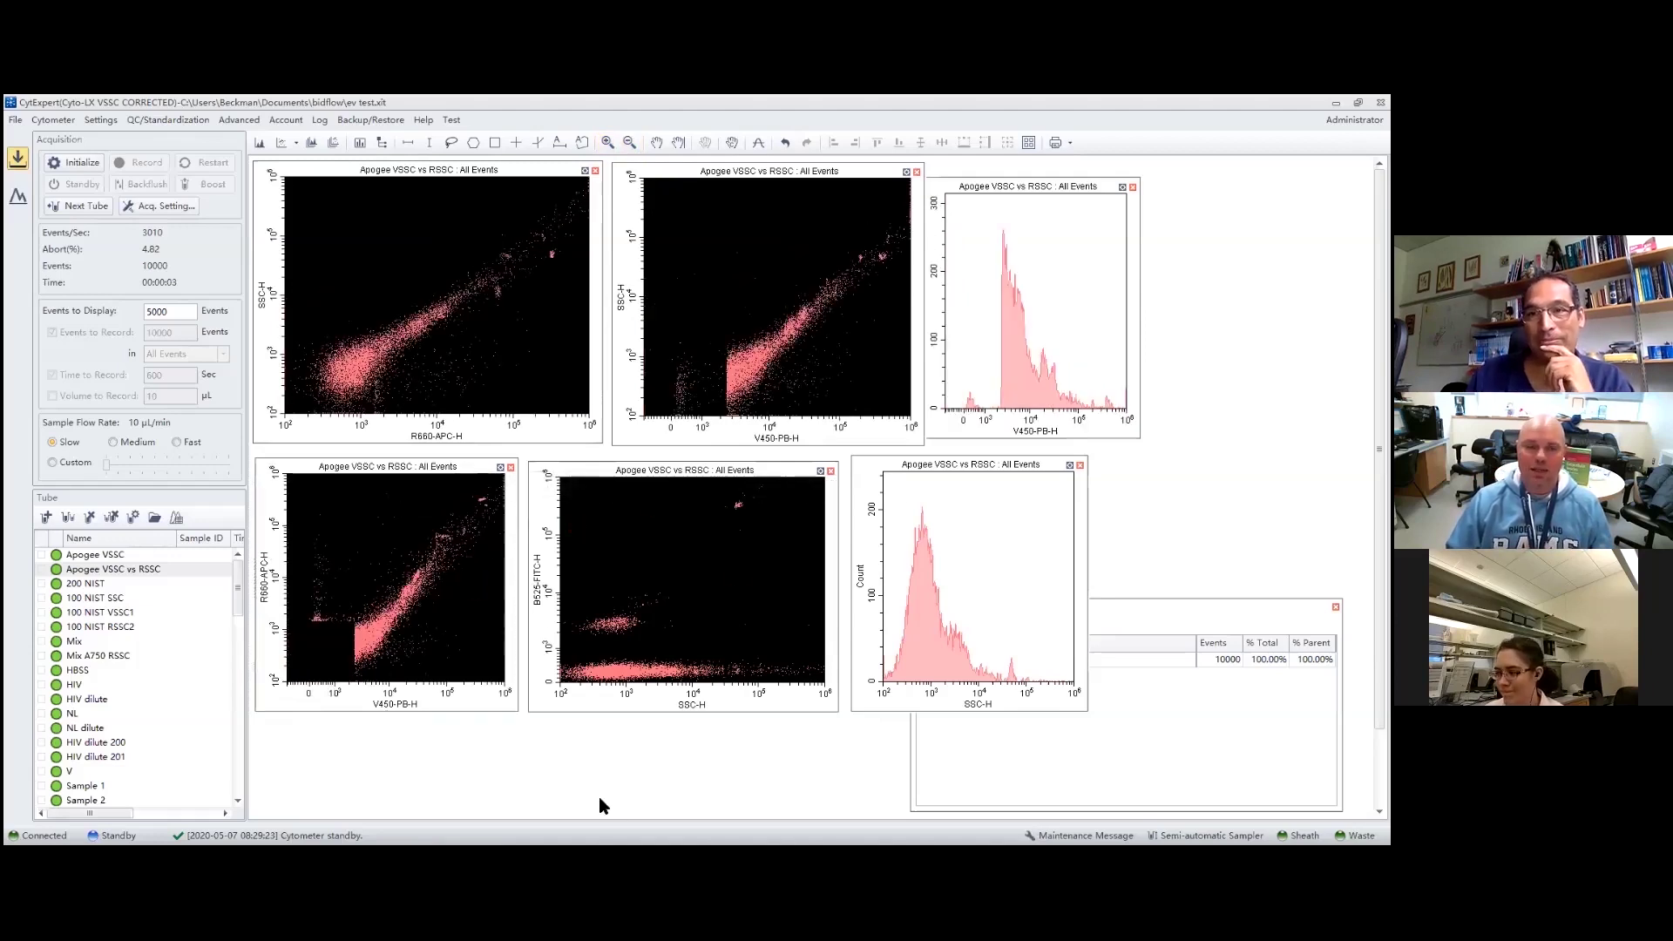
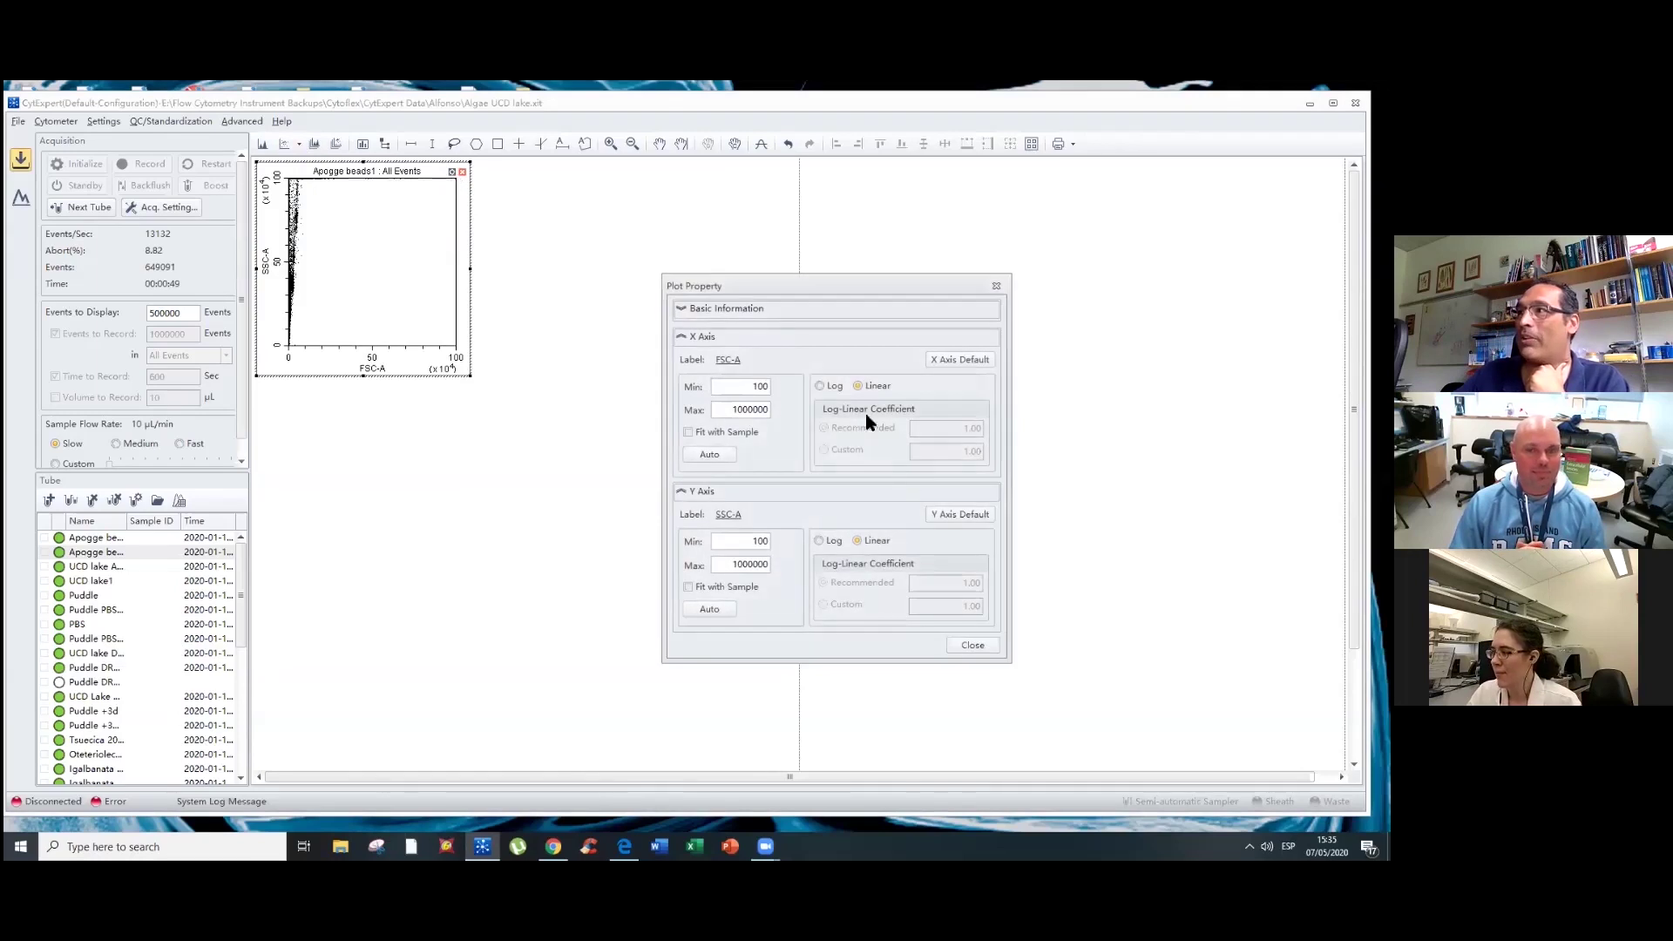
- Set both the FSC-A x-axis and the SSC-A y-axis of the Apogee beads plot to a log scale
{"action": "left_click", "coordinate": [821, 387]}
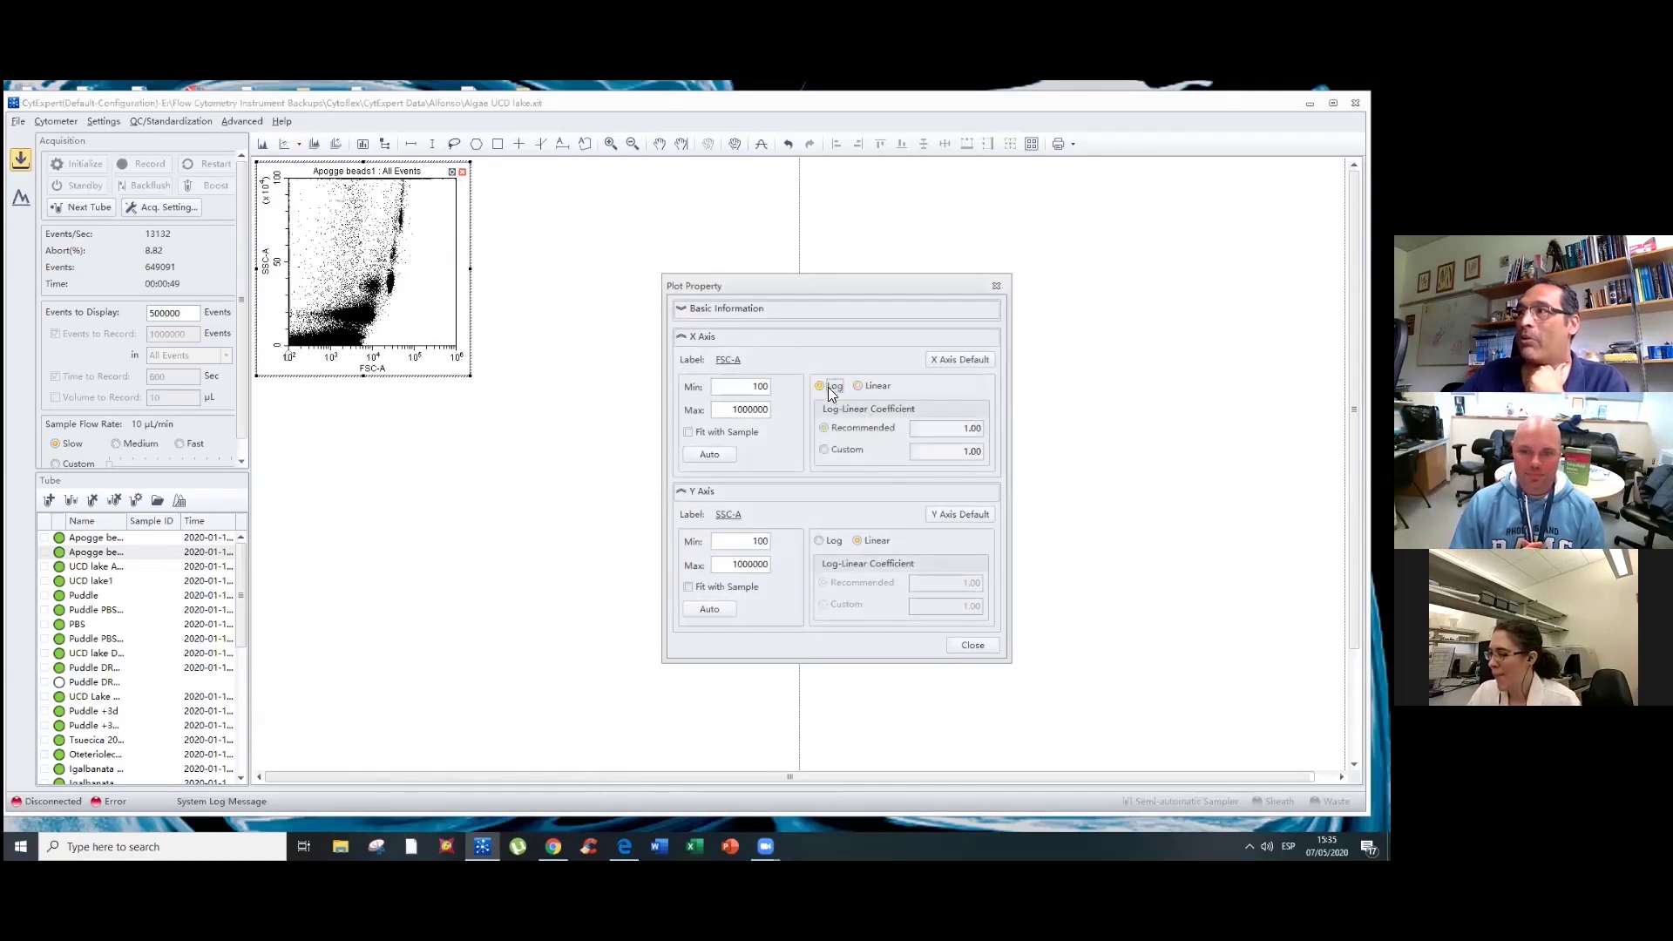
{"action": "left_click", "coordinate": [821, 542]}
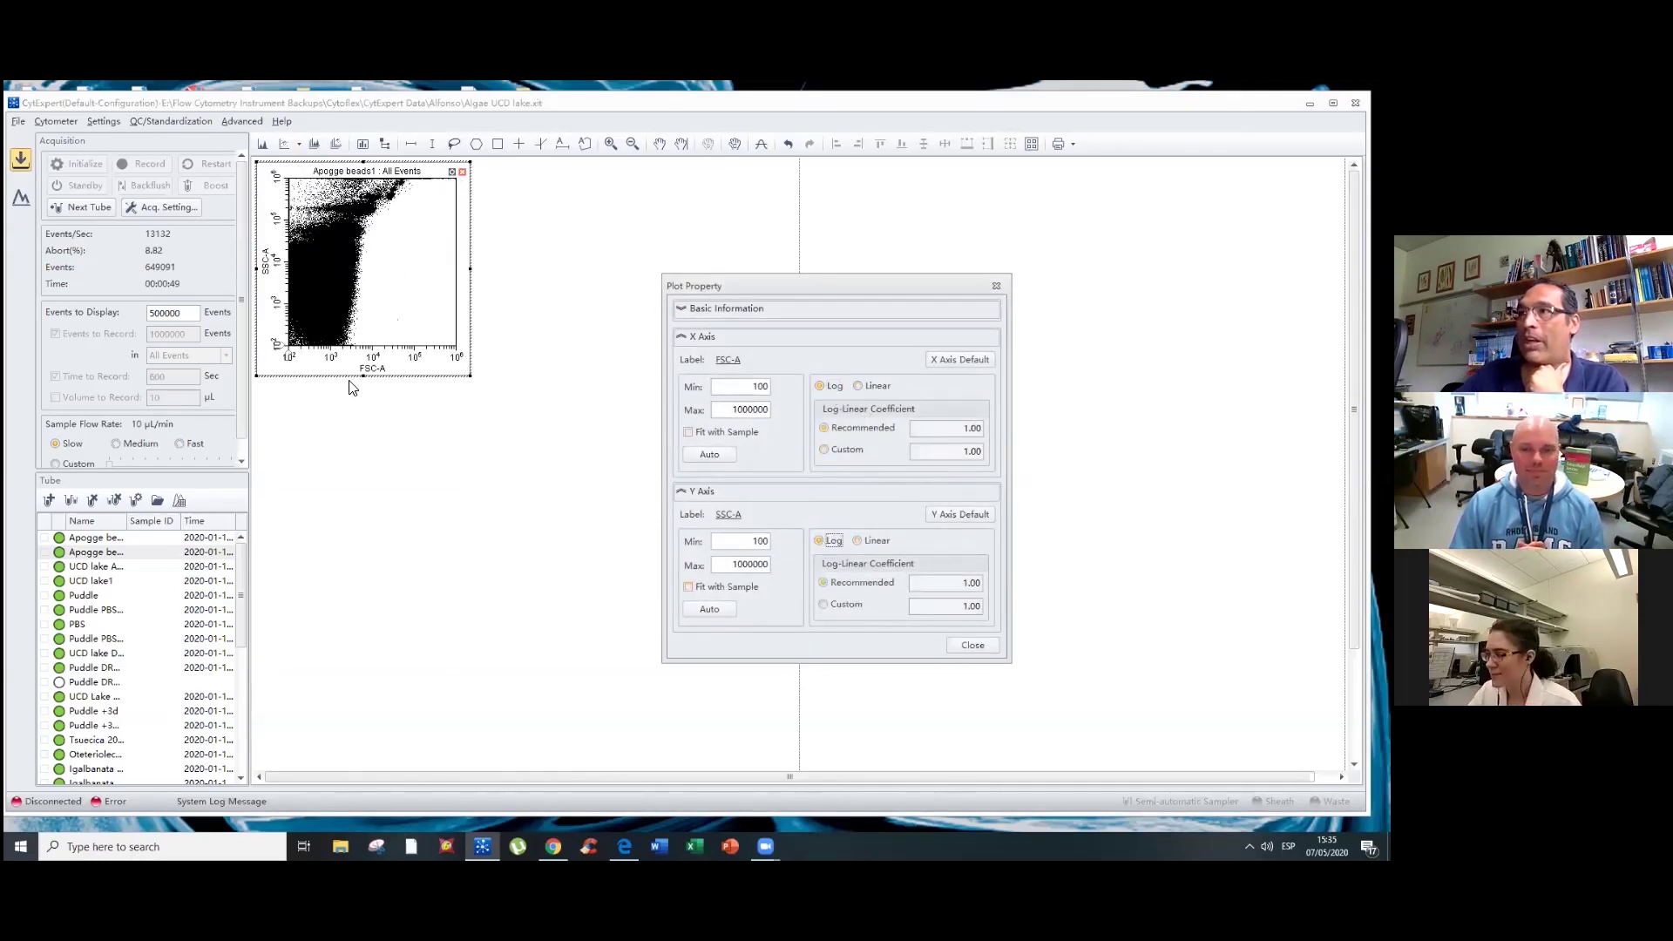
- Change the Apogee beads plot to height parameters, with FSC-H on the x-axis and SSC-H on the y-axis
{"action": "left_click", "coordinate": [734, 360]}
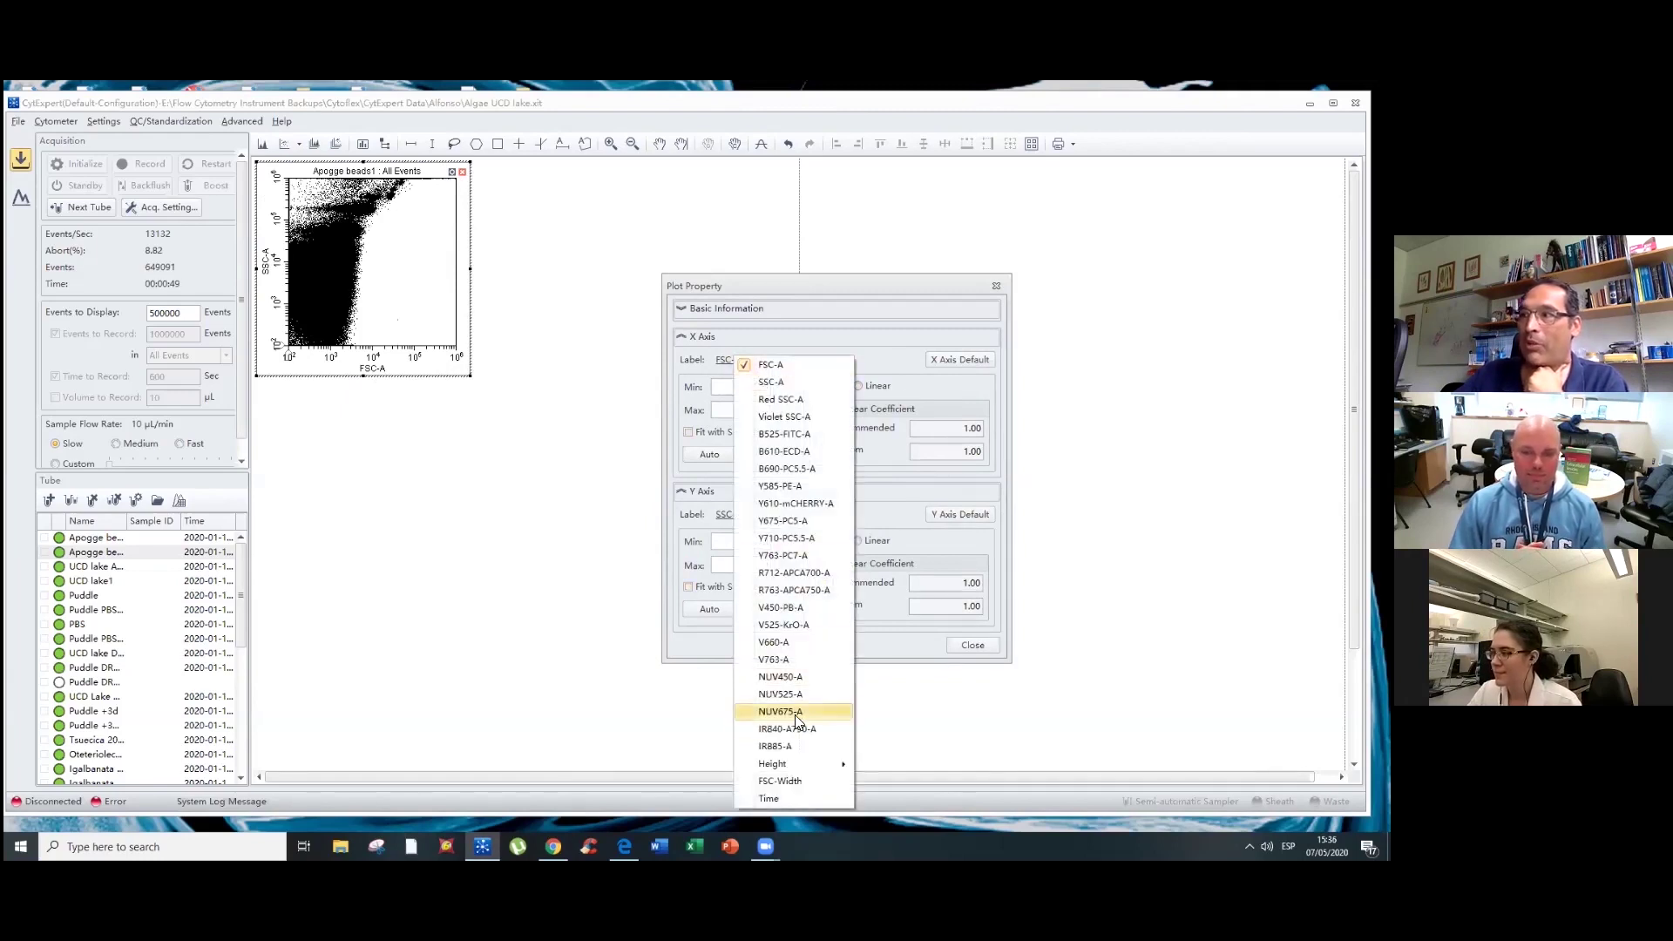
{"action": "mouse_move", "coordinate": [803, 769]}
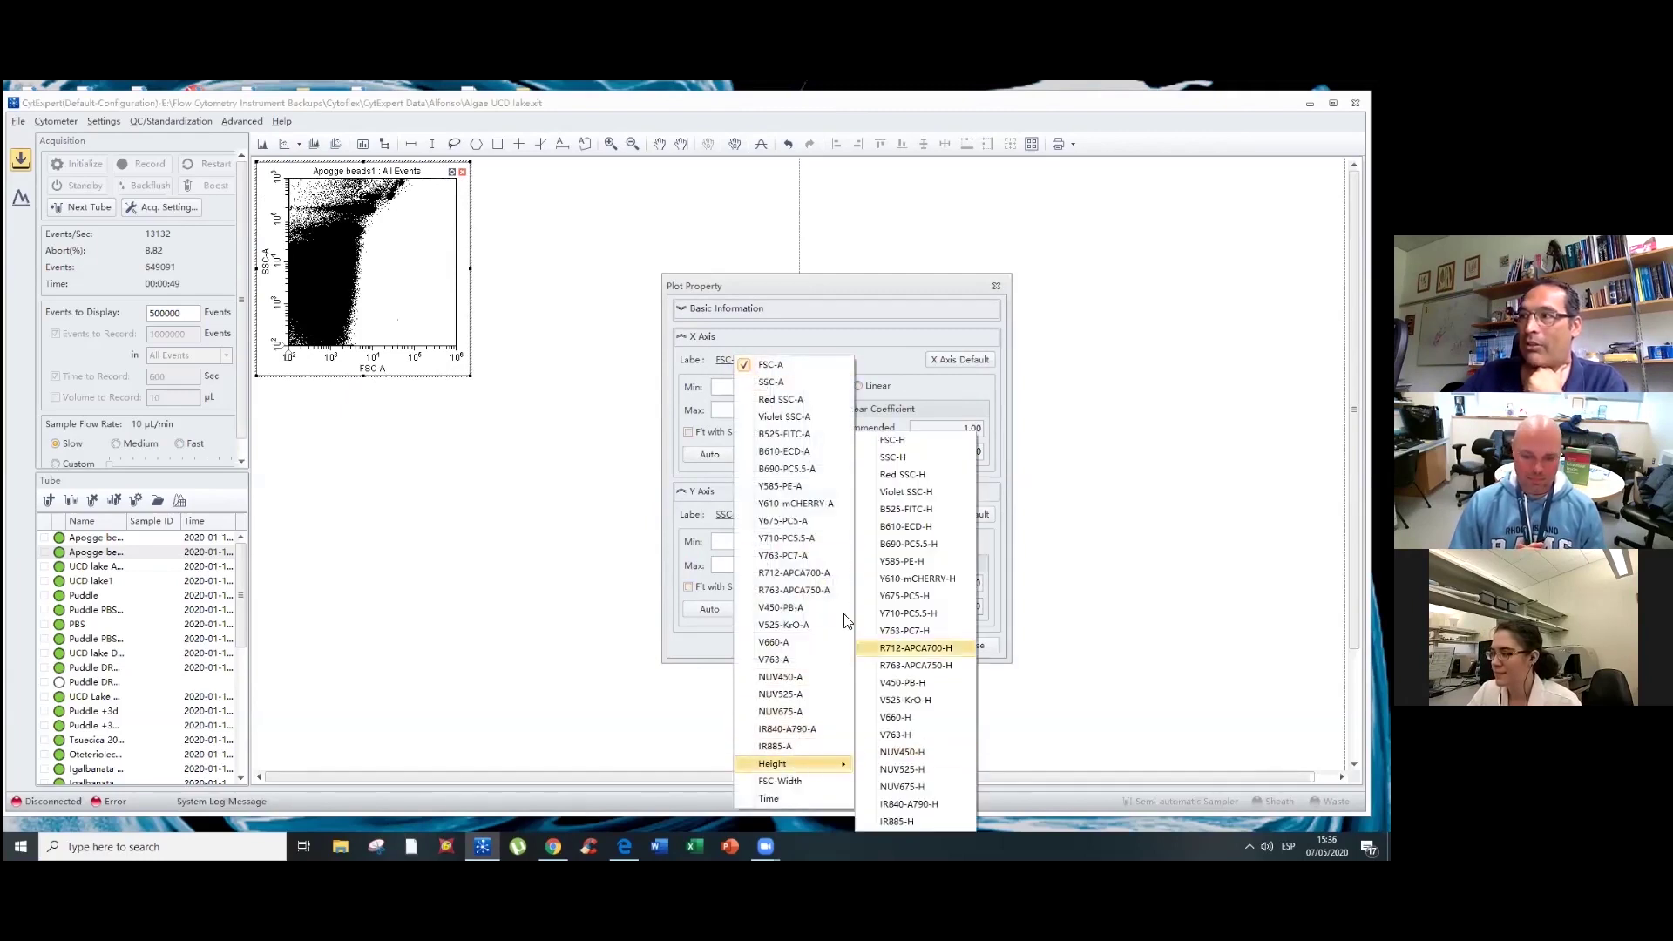
{"action": "left_click", "coordinate": [895, 442]}
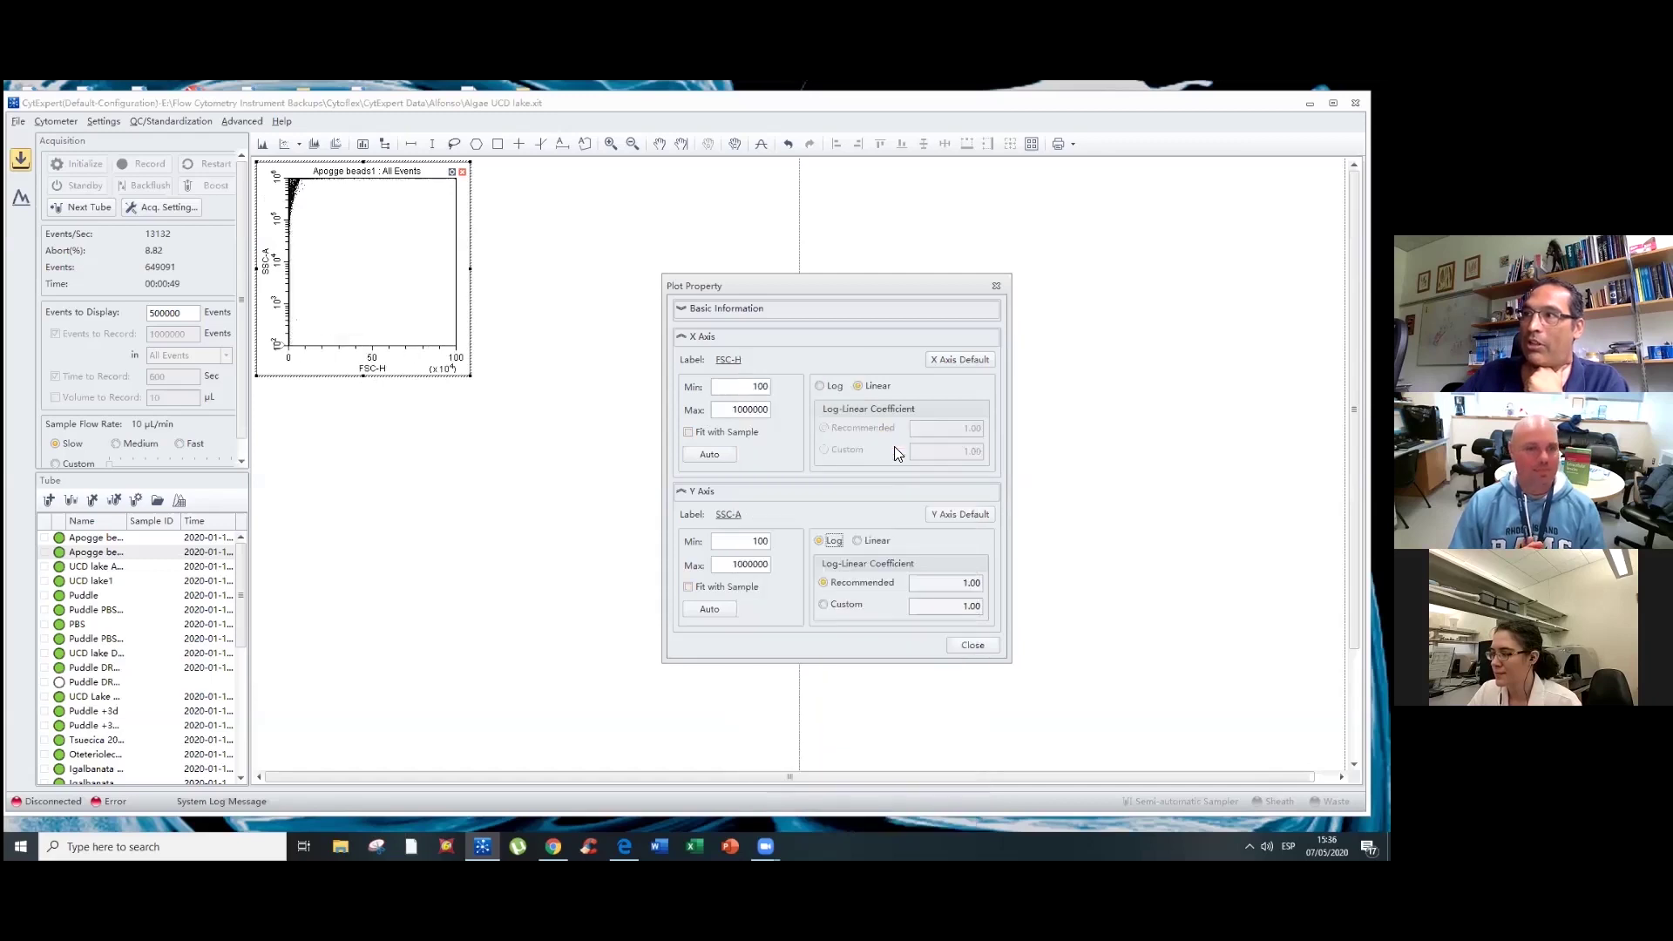
{"action": "left_click", "coordinate": [265, 261]}
{"action": "mouse_move", "coordinate": [370, 675]}
{"action": "left_click", "coordinate": [436, 458]}
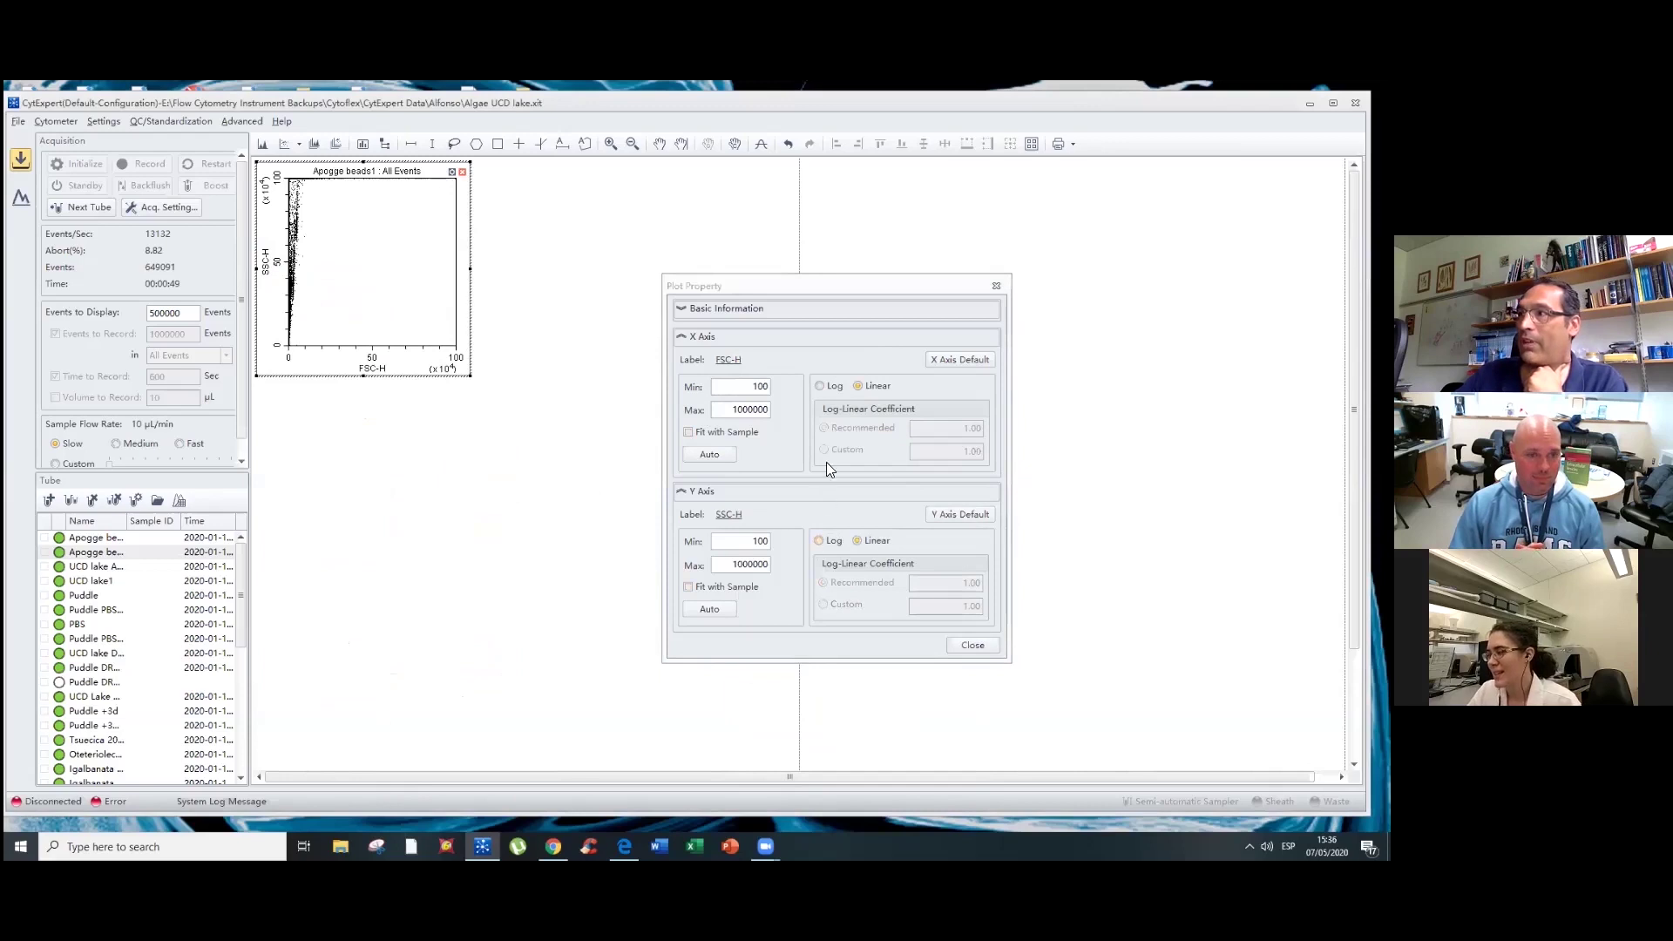
- Set both axes of the SSC-H versus FSC-H plot to a log scale and close the plot properties
{"action": "left_click", "coordinate": [820, 386]}
{"action": "left_click", "coordinate": [833, 545]}
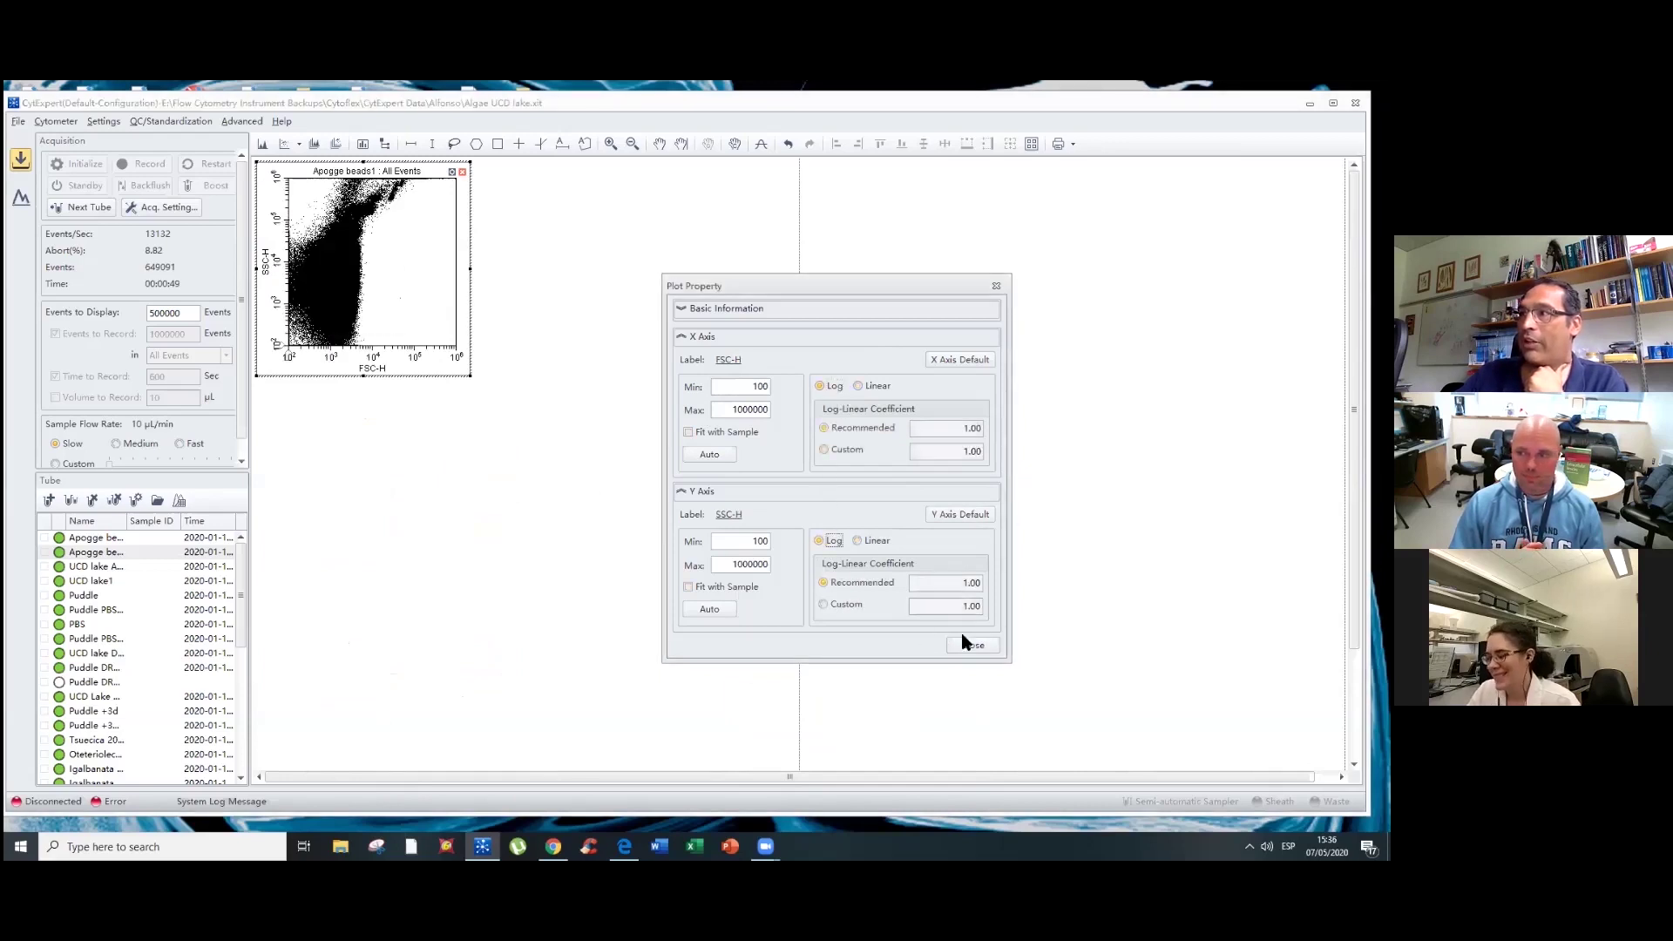
{"action": "left_click", "coordinate": [970, 643]}
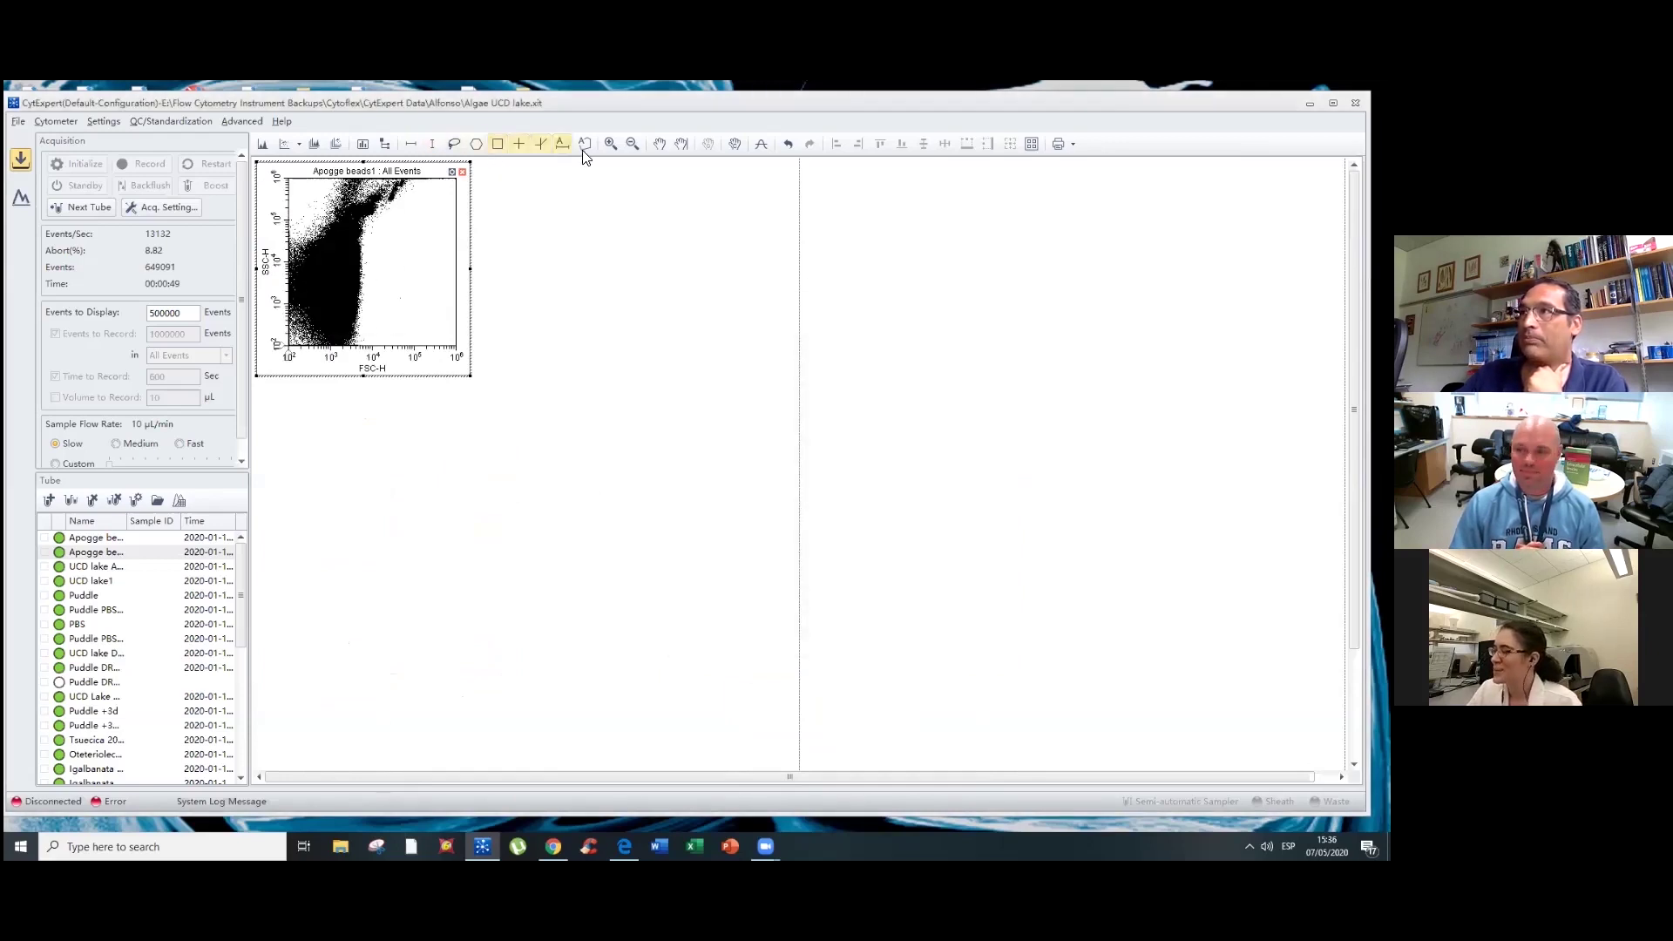
- Shift and rescale the axes of the SSC-H versus FSC-H plot to bring the uppermost bead events inside the plot
{"action": "left_click", "coordinate": [632, 144]}
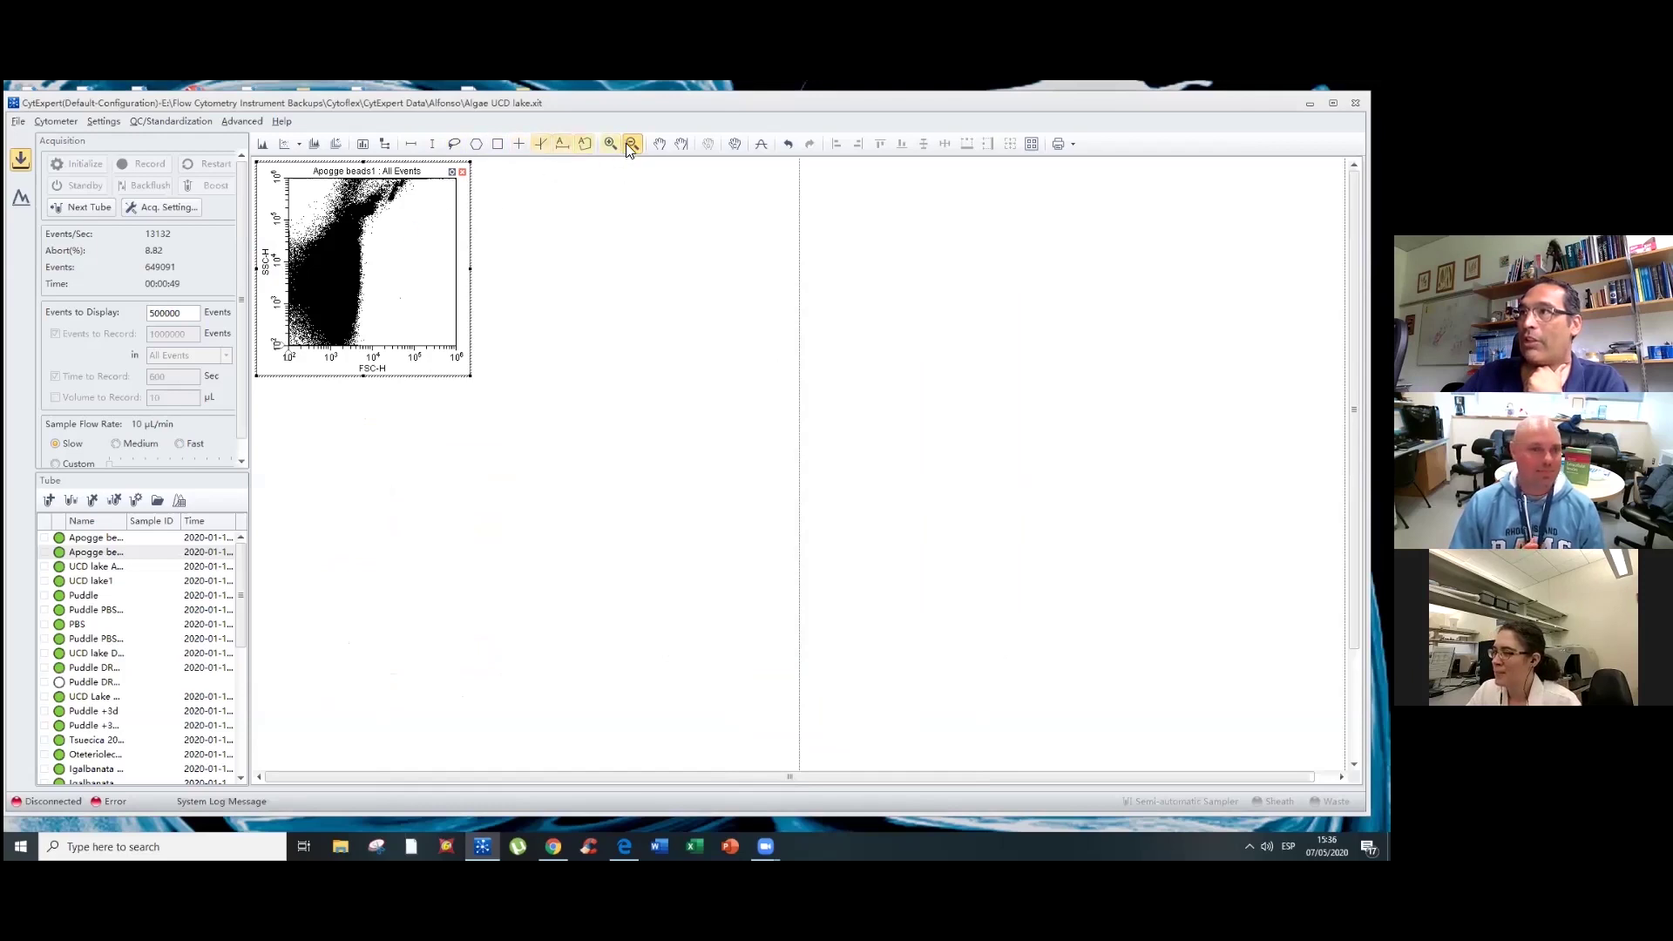
{"action": "left_click", "coordinate": [660, 143]}
{"action": "left_click_drag", "start_coordinate": [362, 225], "coordinate": [339, 289]}
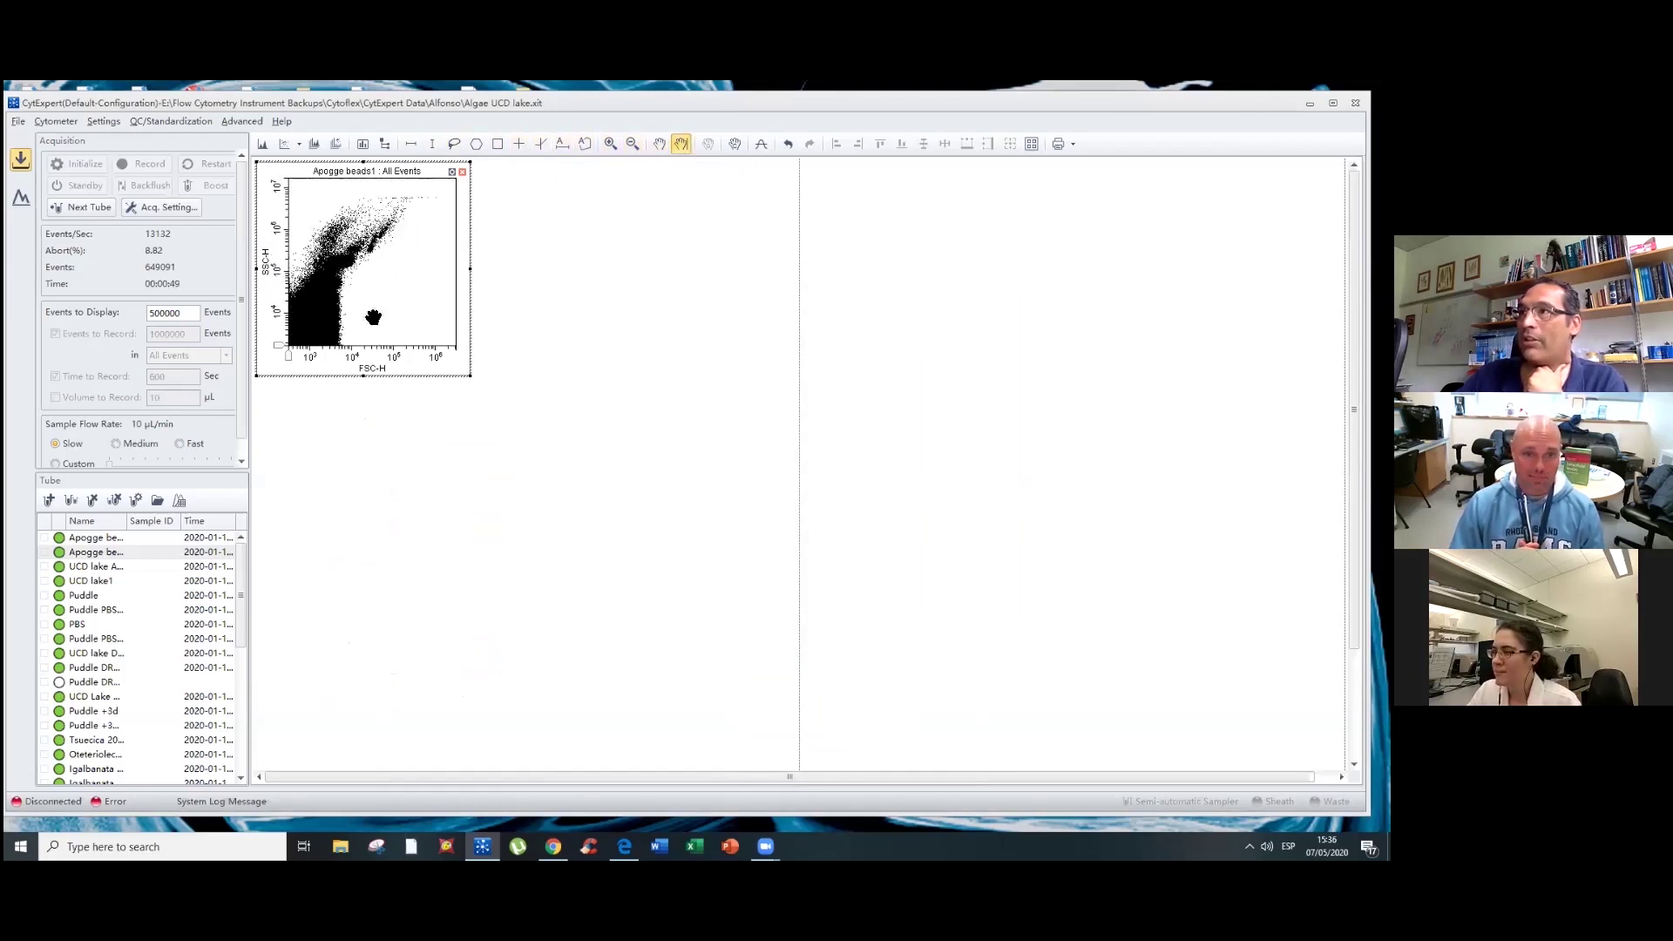
{"action": "left_click_drag", "start_coordinate": [373, 317], "coordinate": [400, 258]}
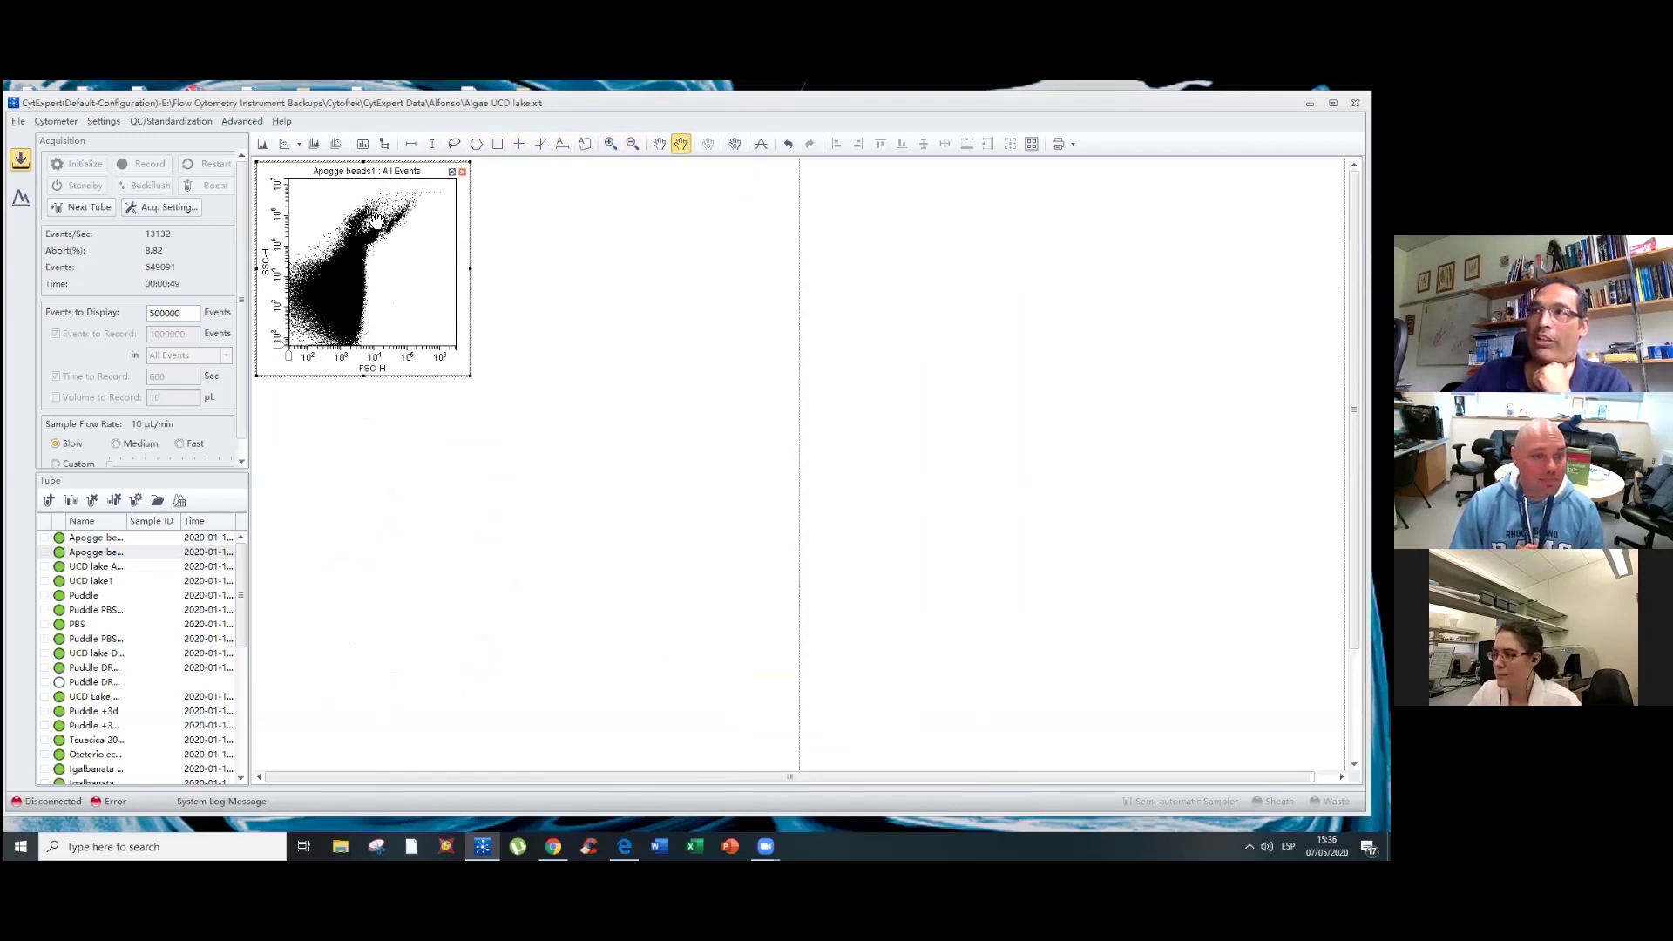
- Set the plot's x-axis to Violet SSC-H on a log scale and shift its range to include the highest events
{"action": "left_click", "coordinate": [376, 377]}
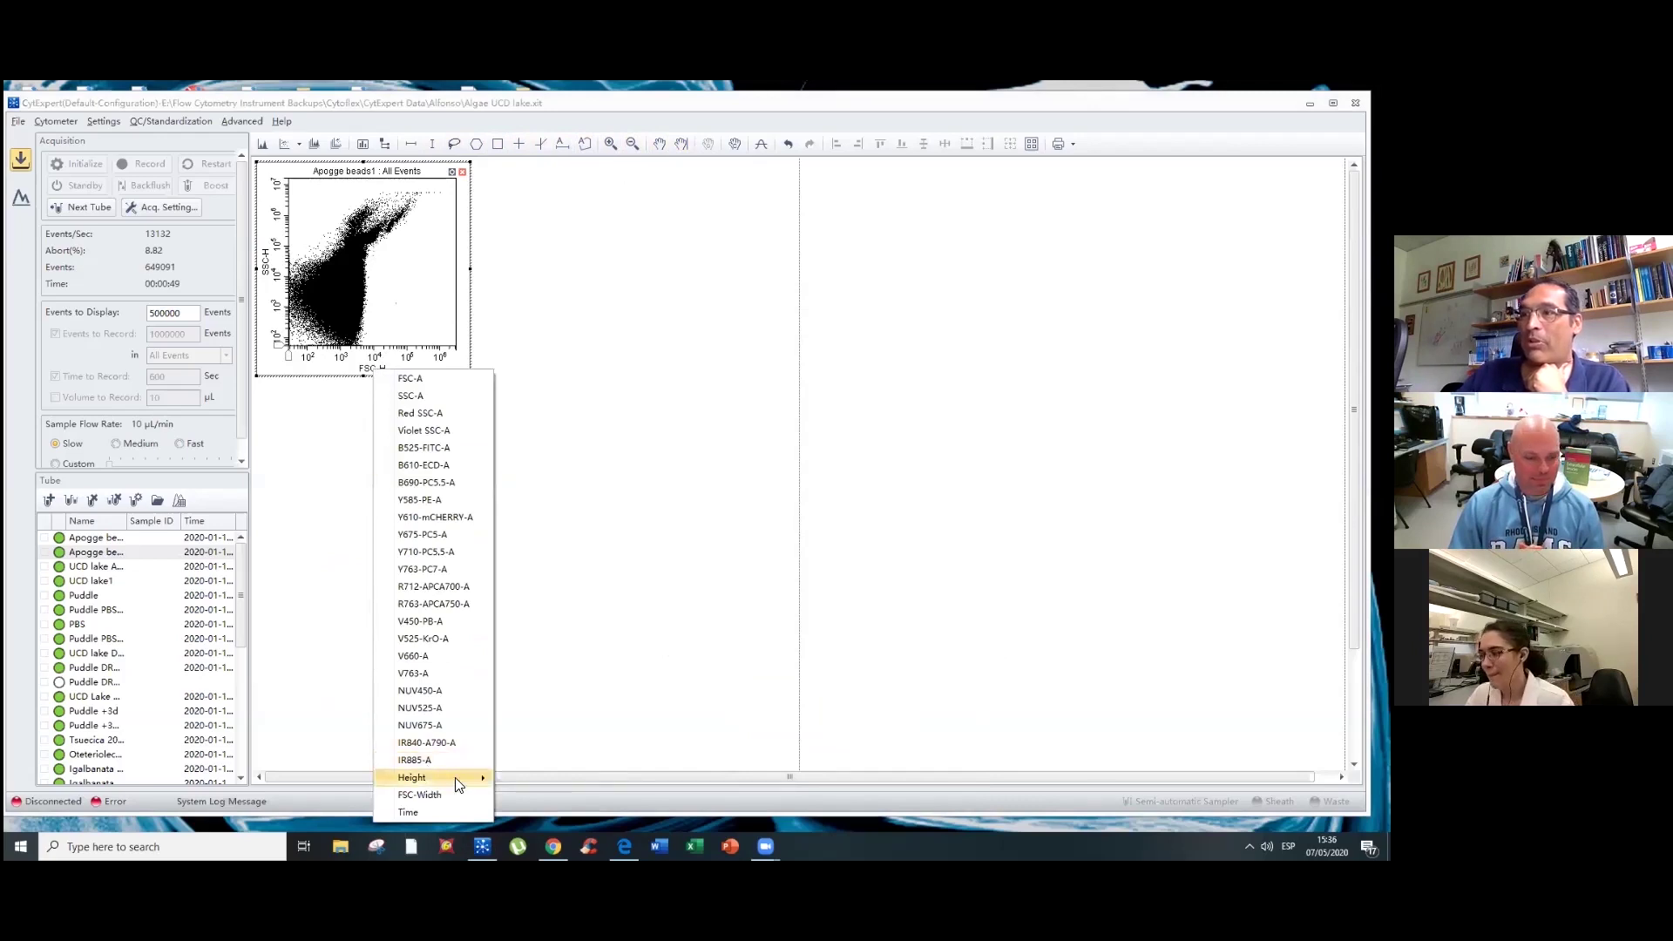
{"action": "mouse_move", "coordinate": [421, 777]}
{"action": "left_click", "coordinate": [567, 490]}
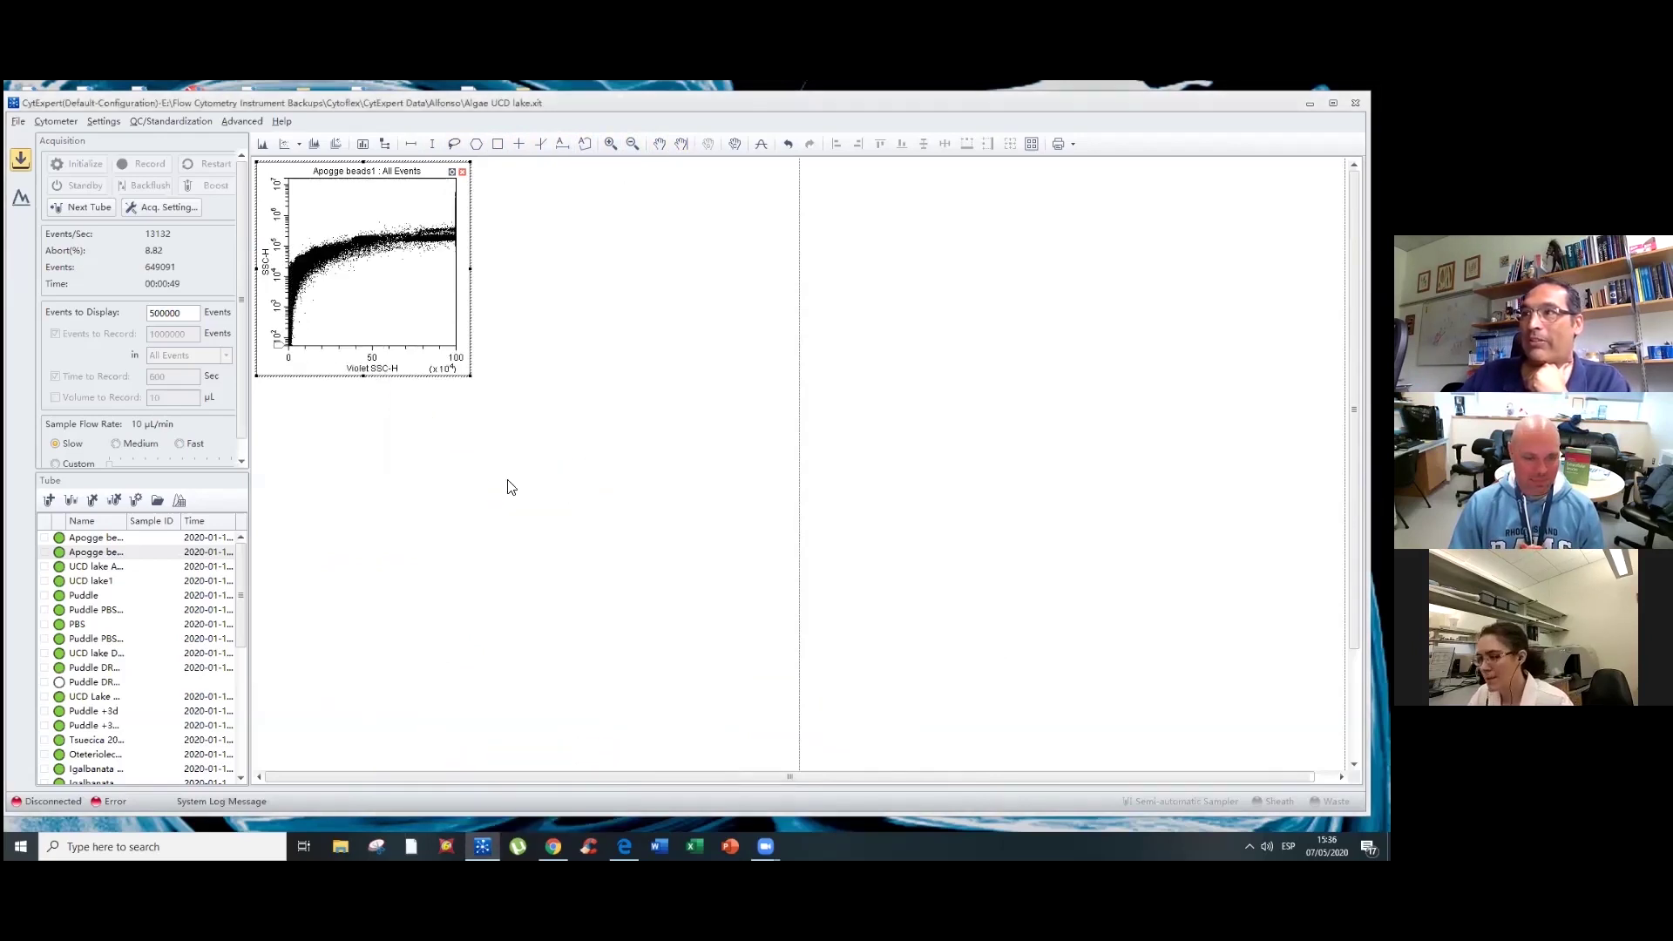
{"action": "left_click", "coordinate": [451, 171]}
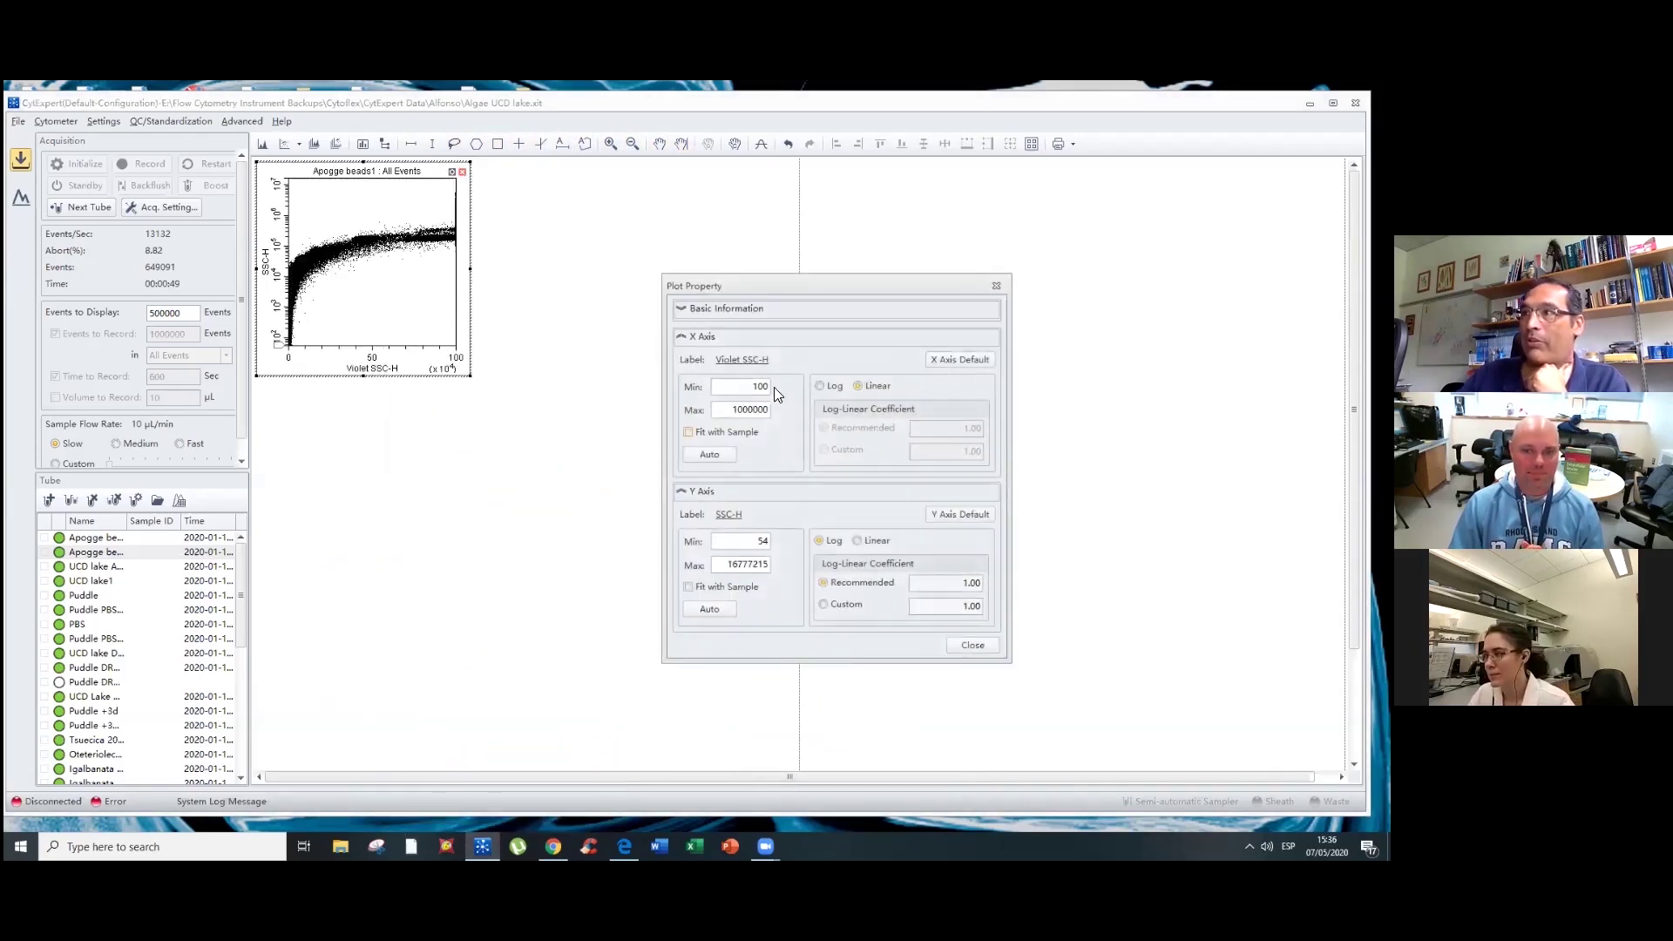
{"action": "left_click", "coordinate": [828, 386]}
{"action": "left_click", "coordinate": [953, 643]}
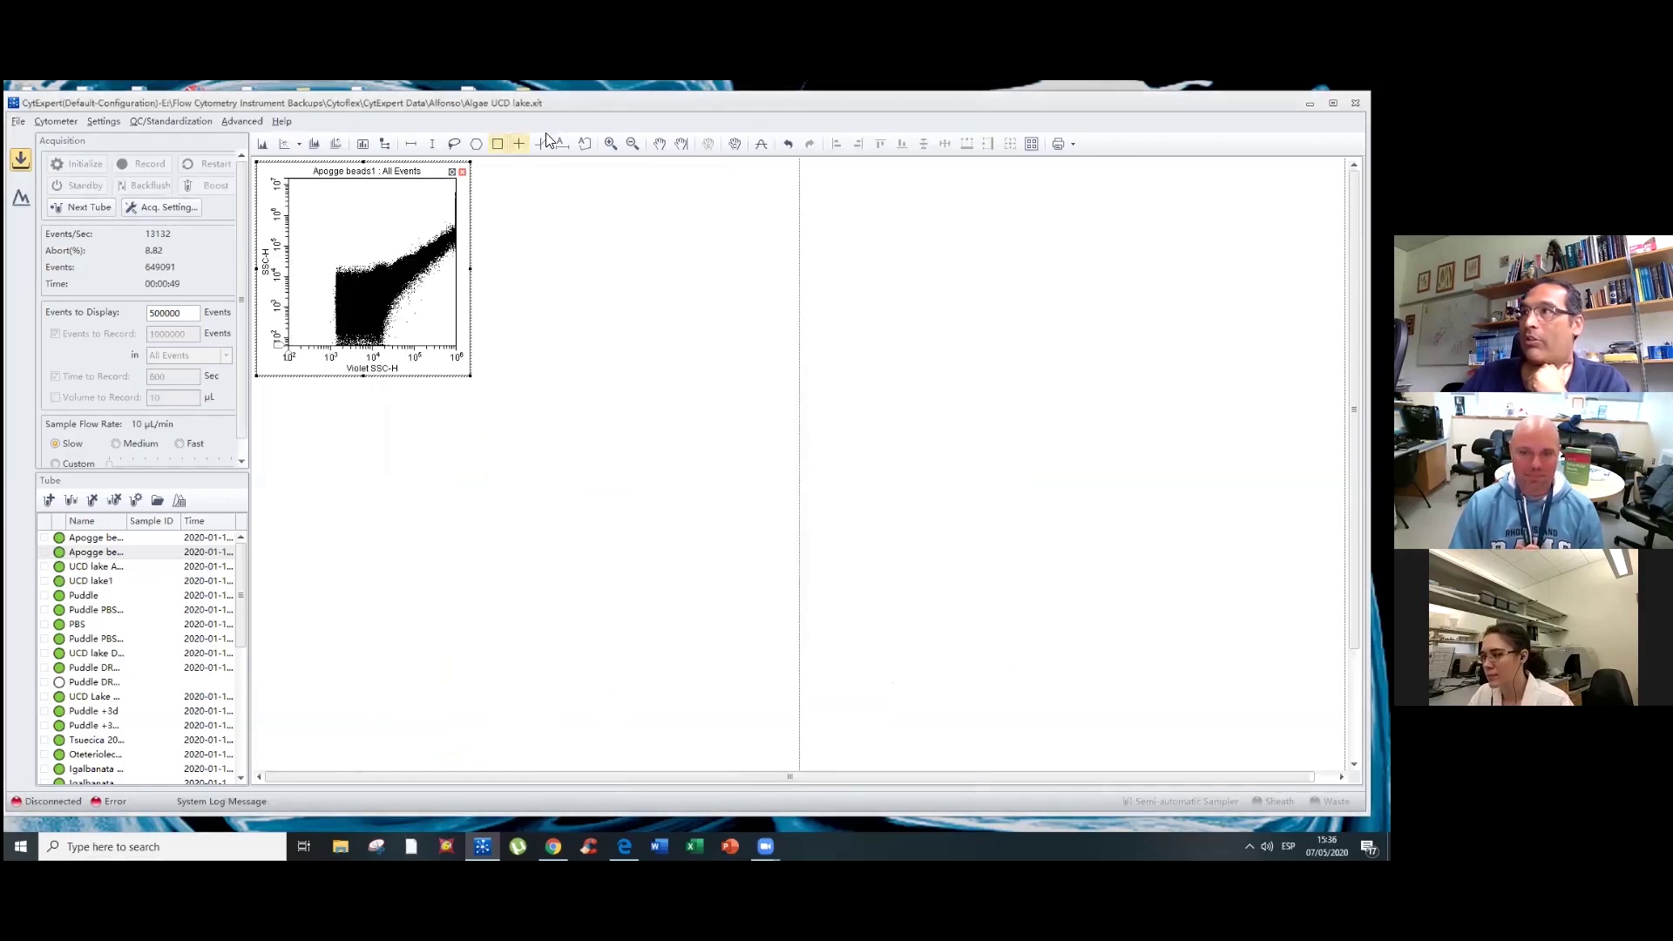
{"action": "left_click", "coordinate": [617, 142]}
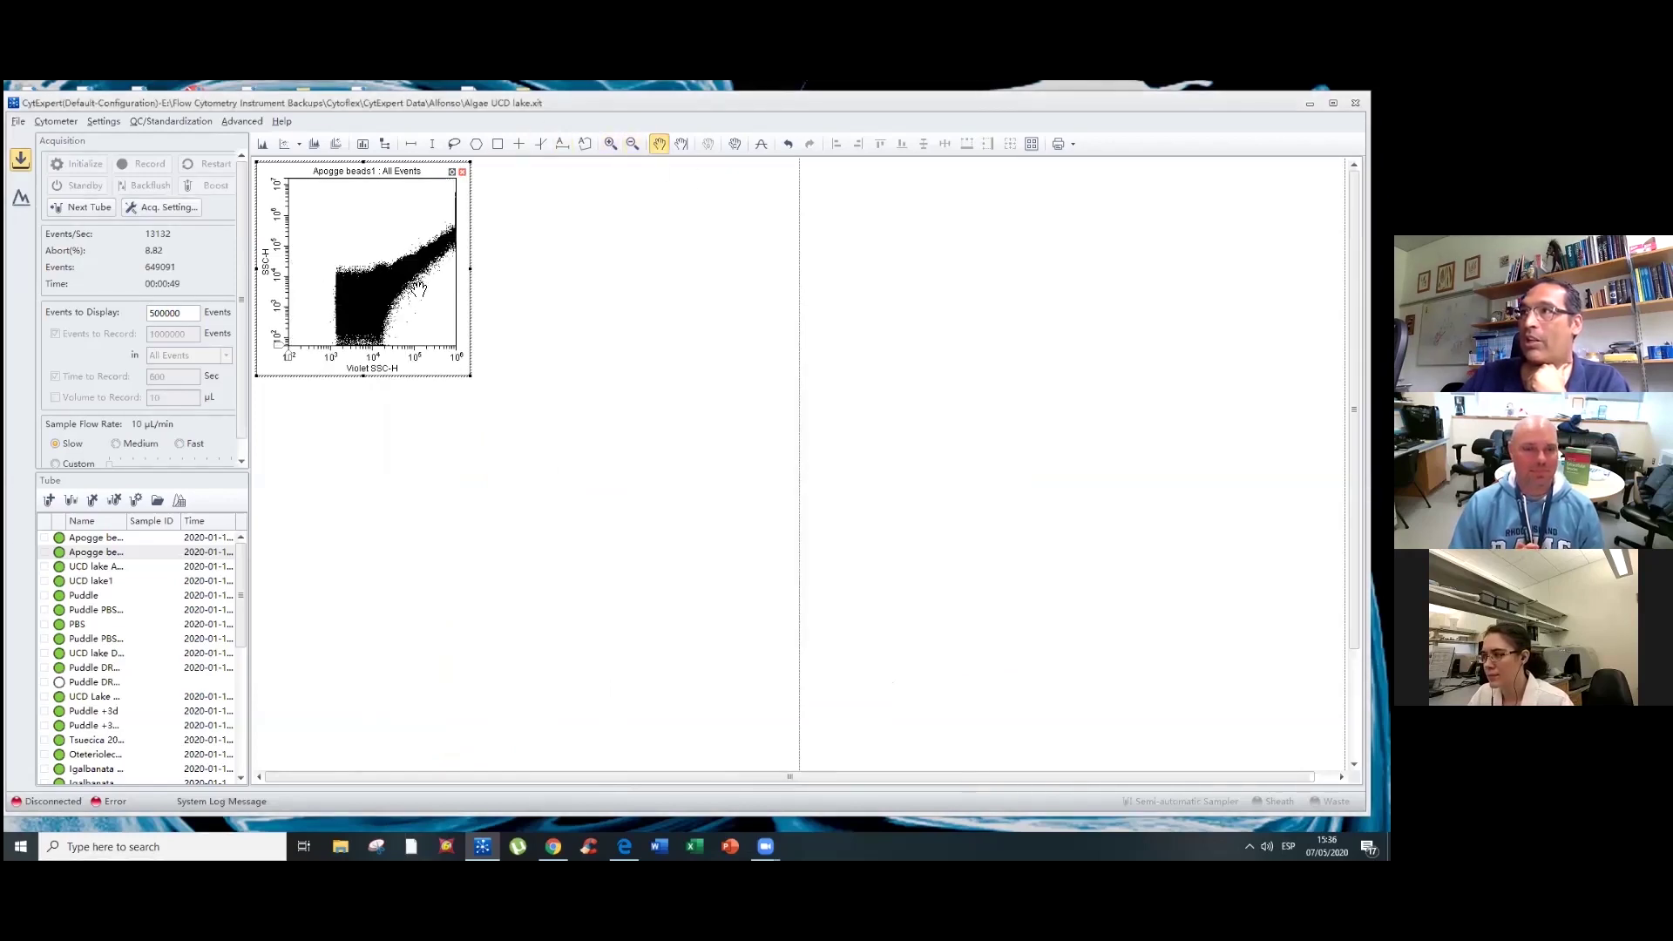
{"action": "left_click_drag", "start_coordinate": [410, 288], "coordinate": [366, 284]}
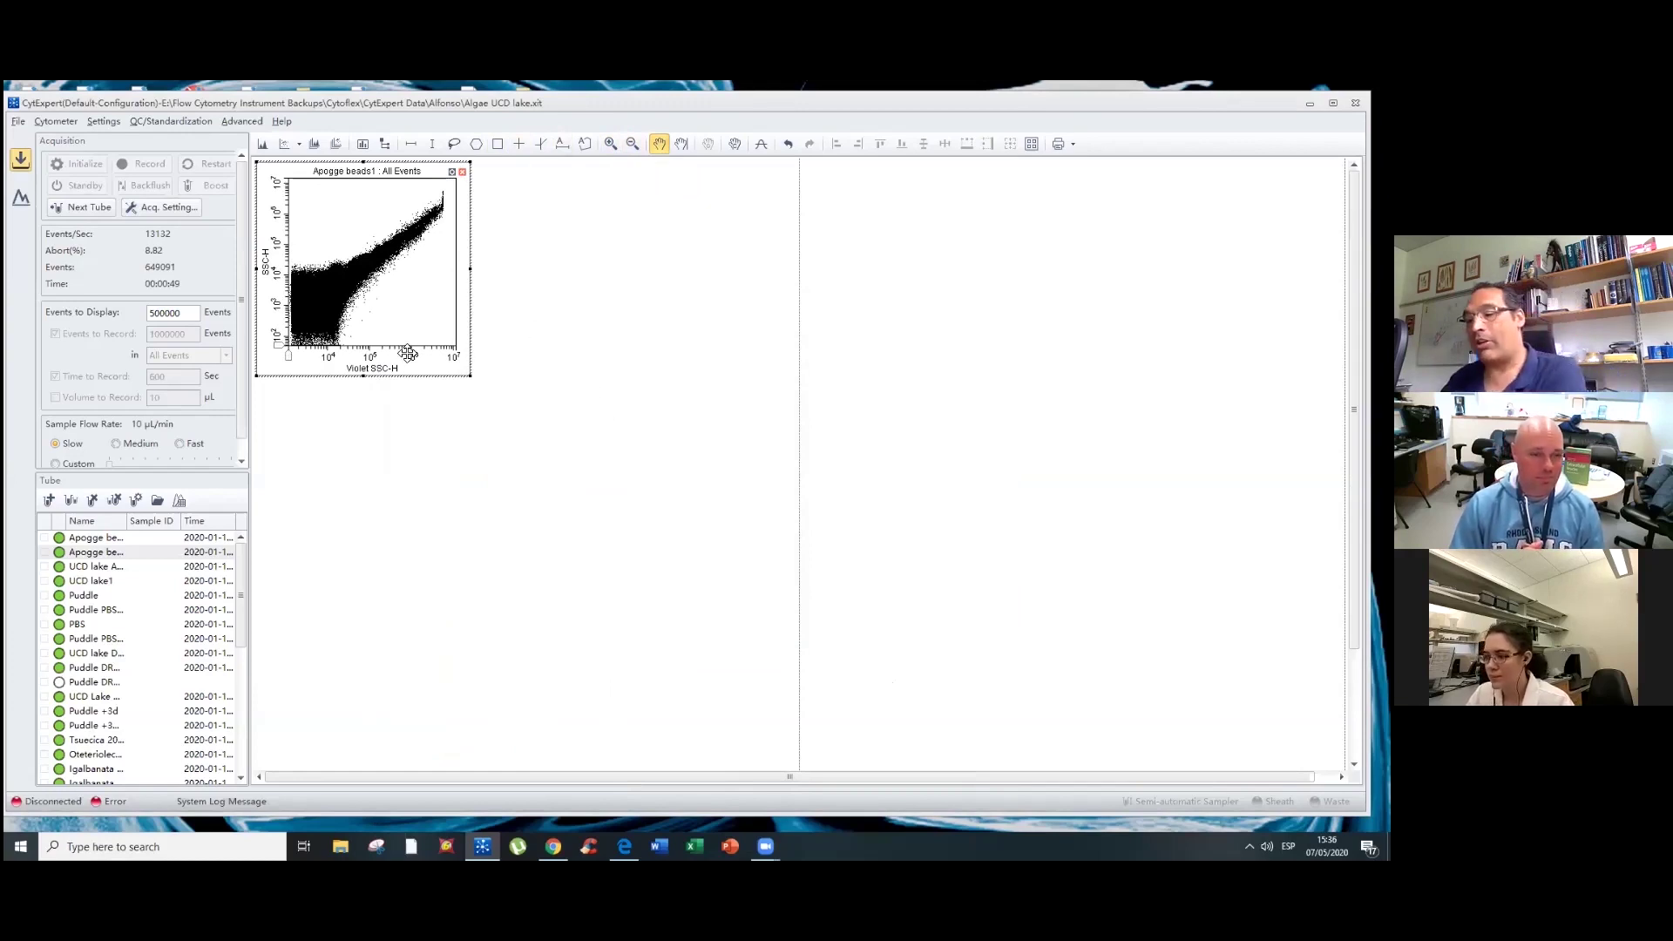
- Duplicate the SSC-H versus Violet SSC-H plot and set the copy's y-axis to Red SSC-H on a log scale
{"action": "key", "text": "ctrl+c"}
{"action": "key", "text": "ctrl+v"}
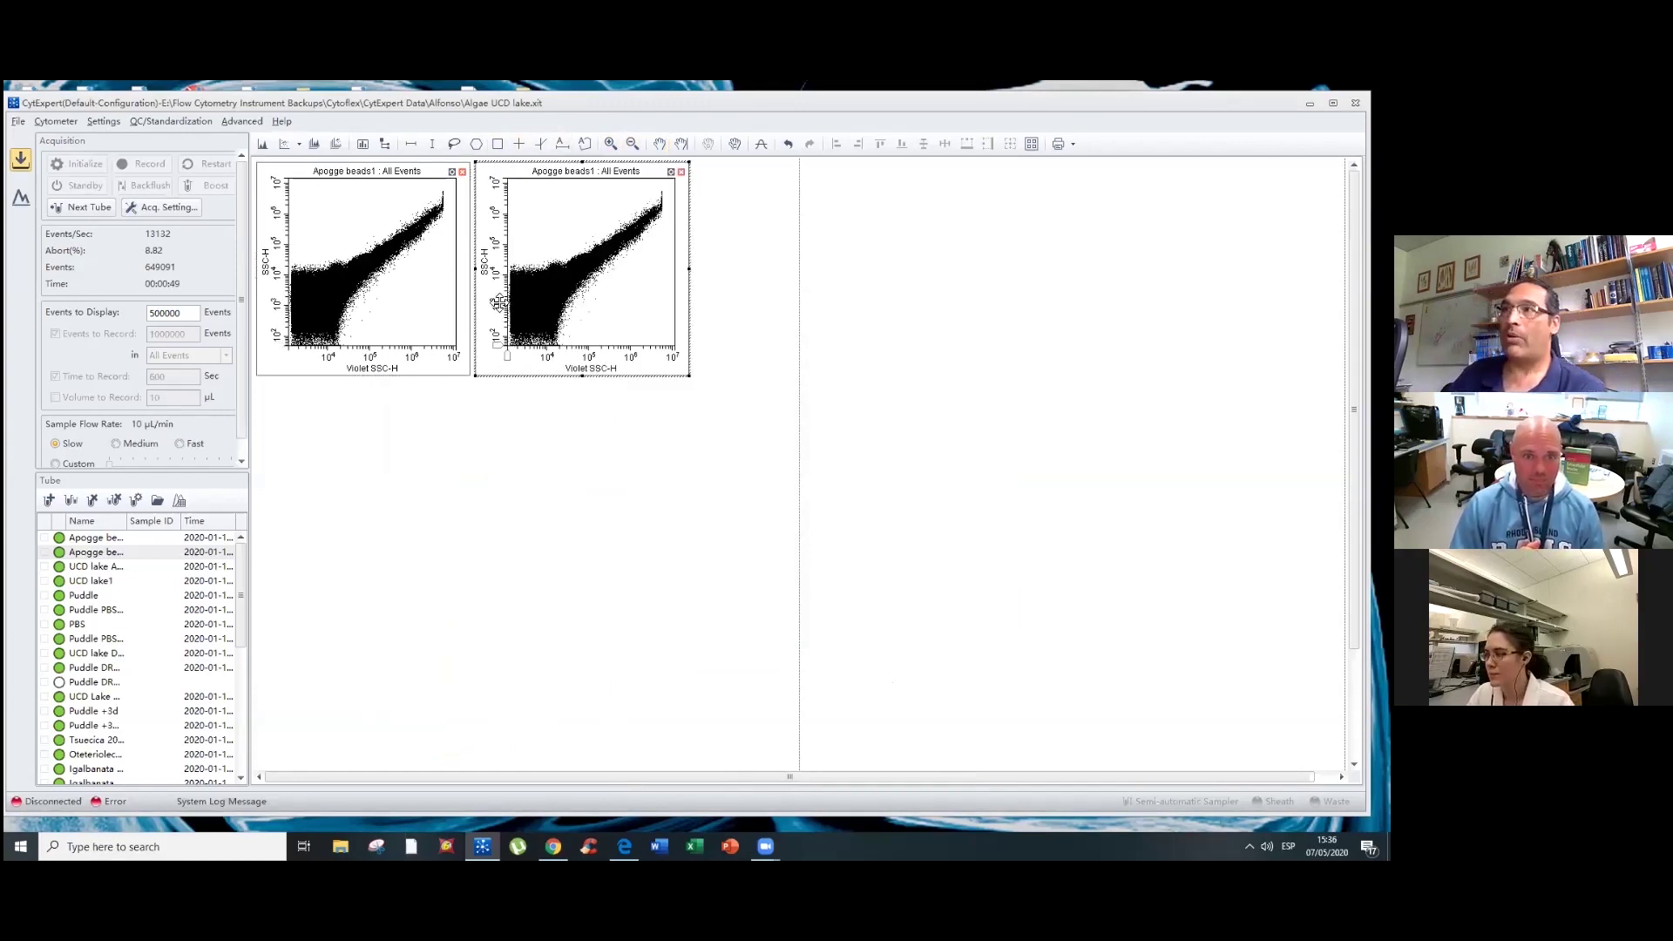
{"action": "left_click", "coordinate": [486, 267]}
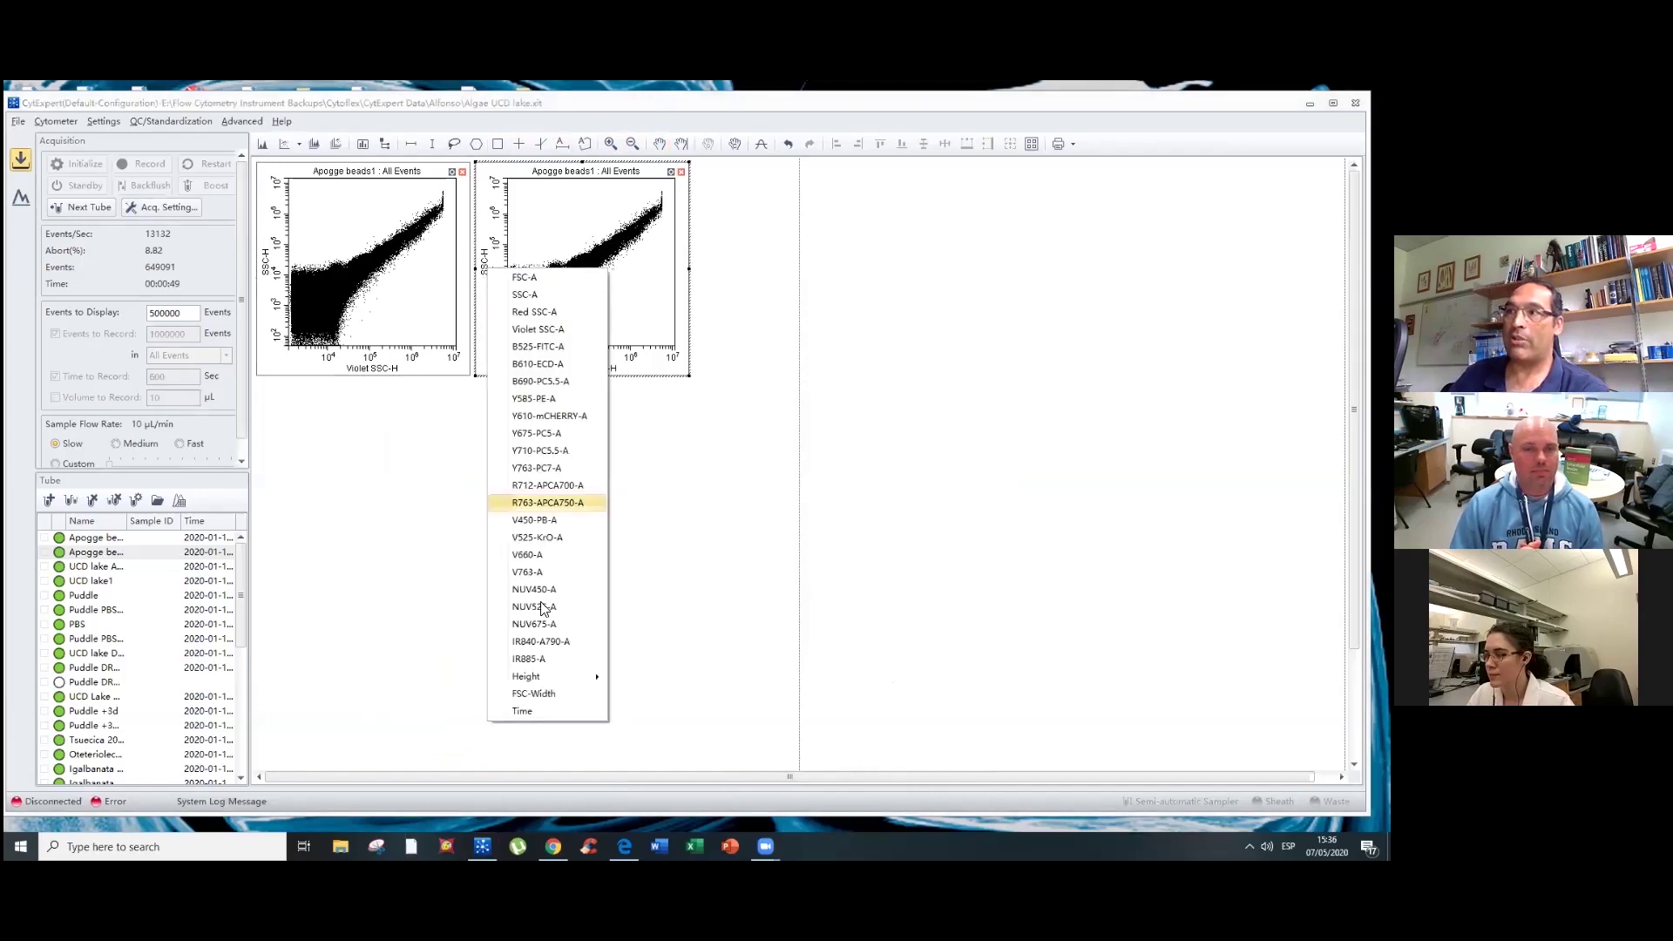
{"action": "mouse_move", "coordinate": [565, 678]}
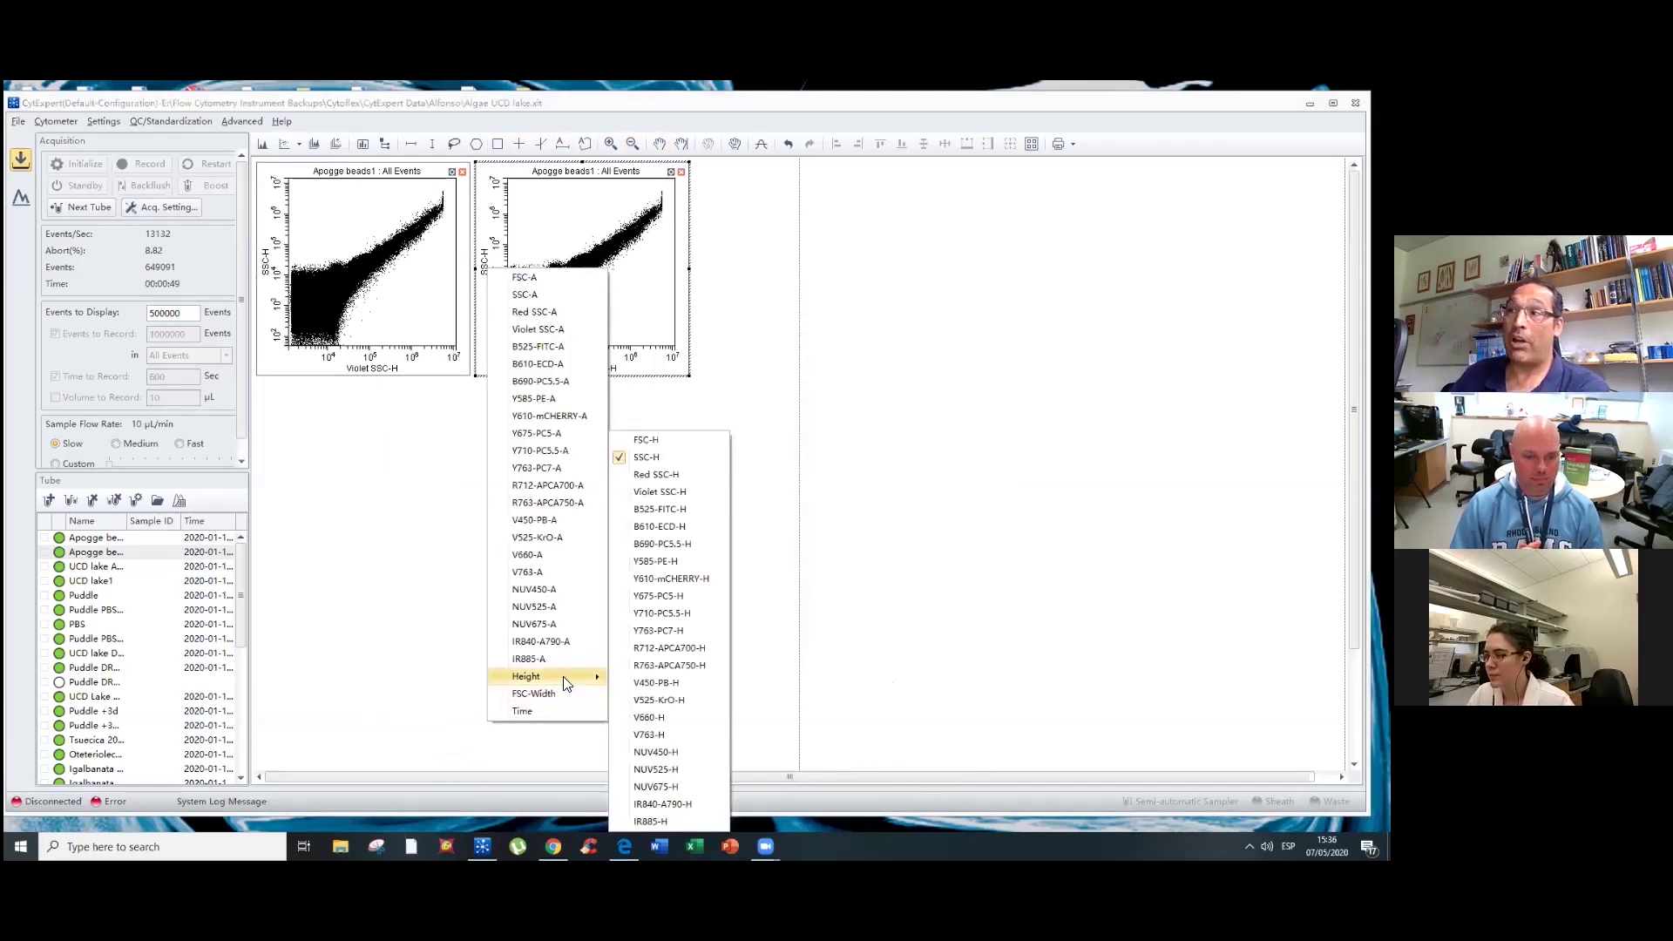
{"action": "left_click", "coordinate": [635, 486]}
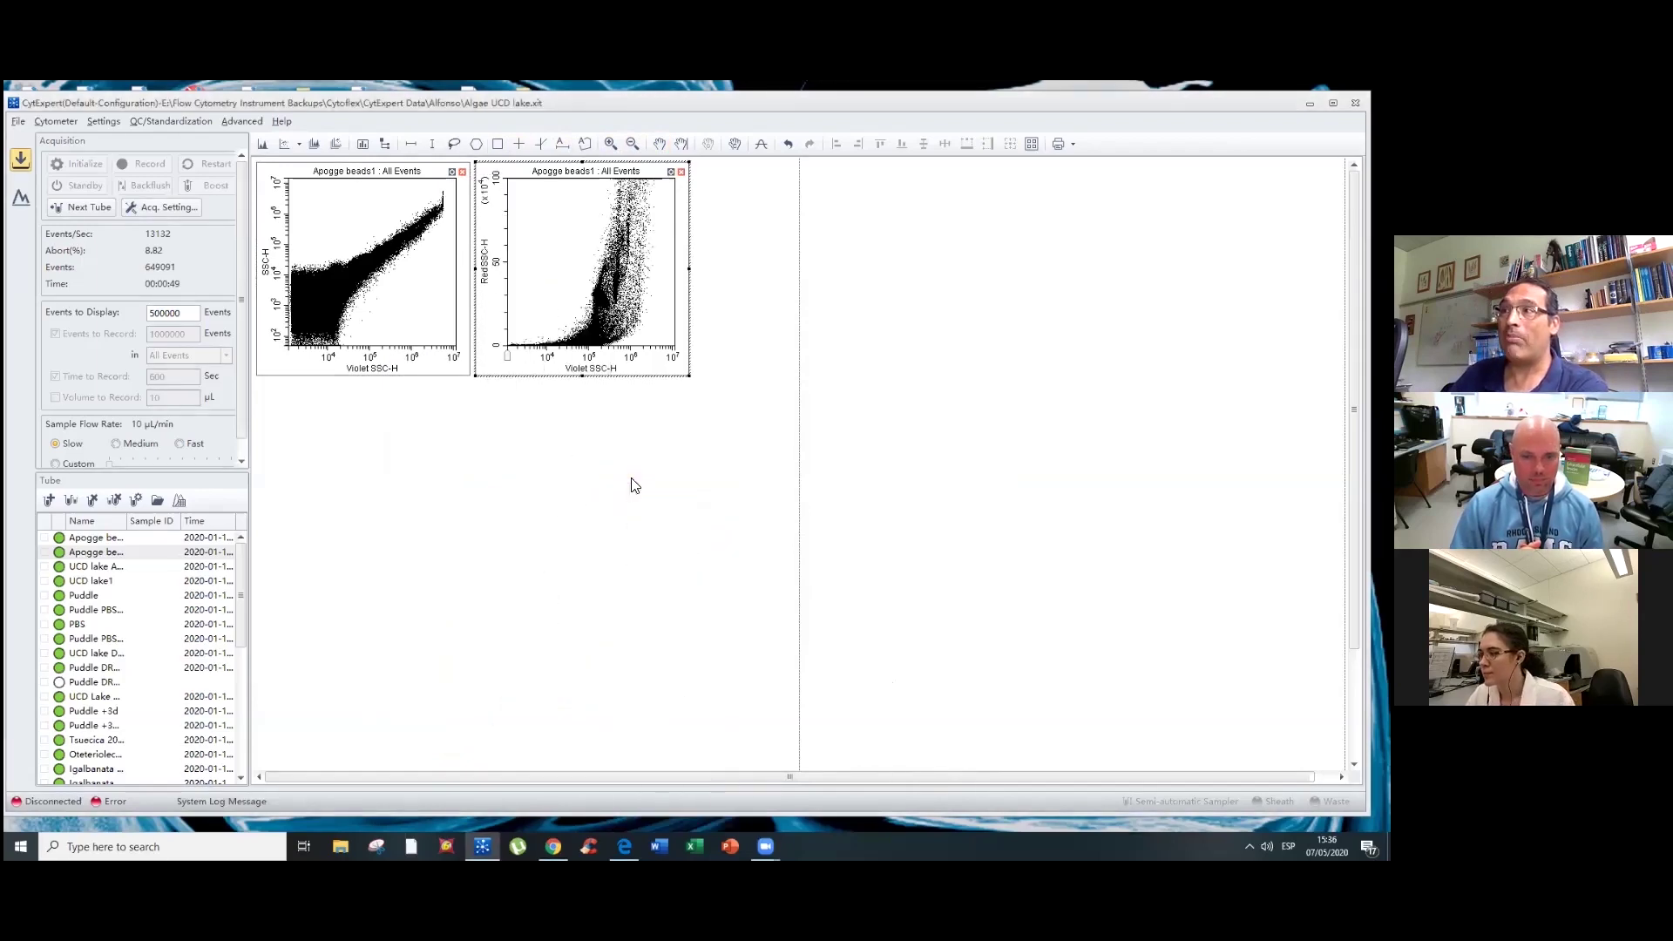
{"action": "left_click", "coordinate": [671, 172]}
{"action": "left_click", "coordinate": [828, 540]}
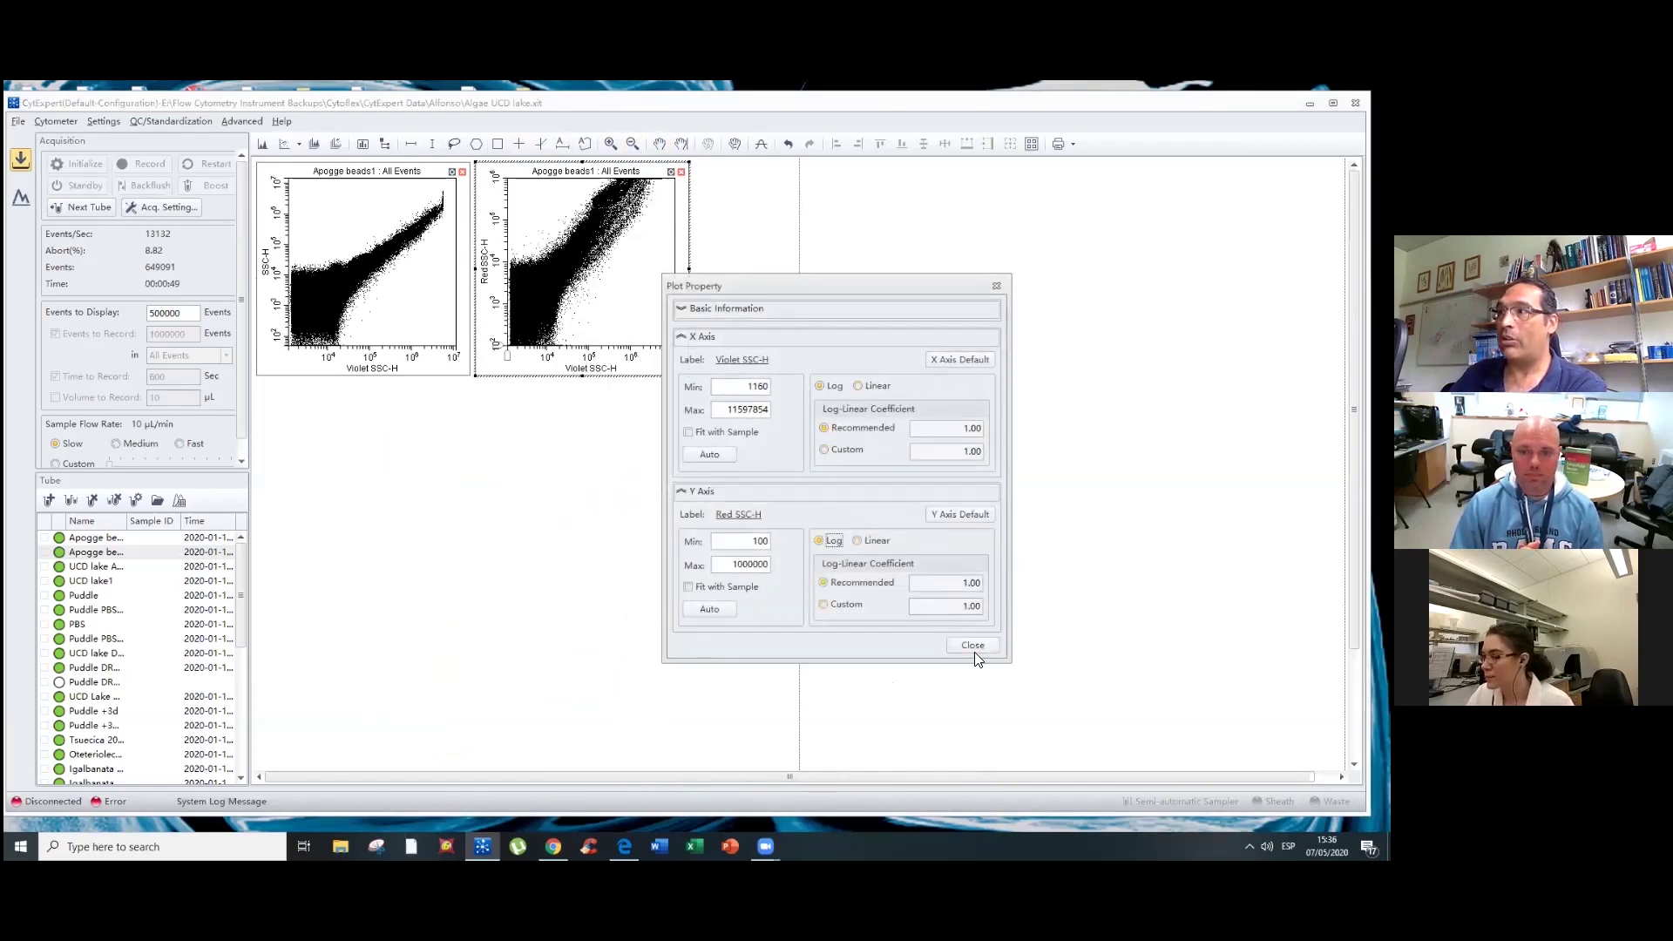
{"action": "left_click", "coordinate": [959, 646]}
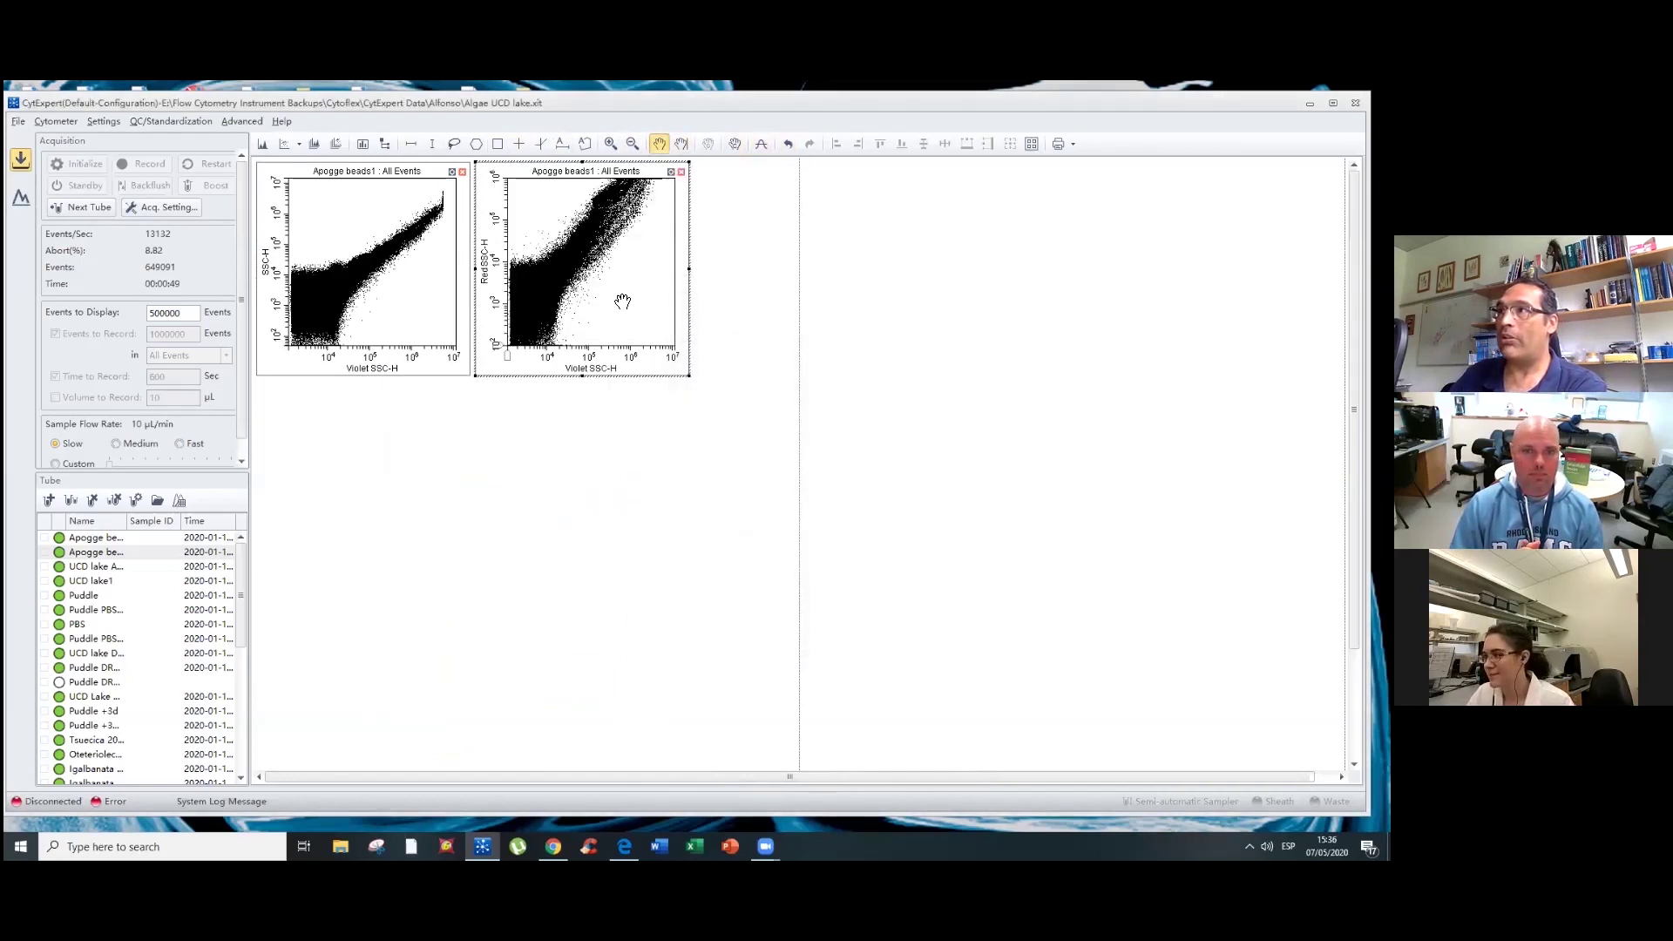
- Shift and rescale the axes of the Red SSC-H versus Violet SSC-H plot to fit the whole event cloud
{"action": "left_click", "coordinate": [634, 240]}
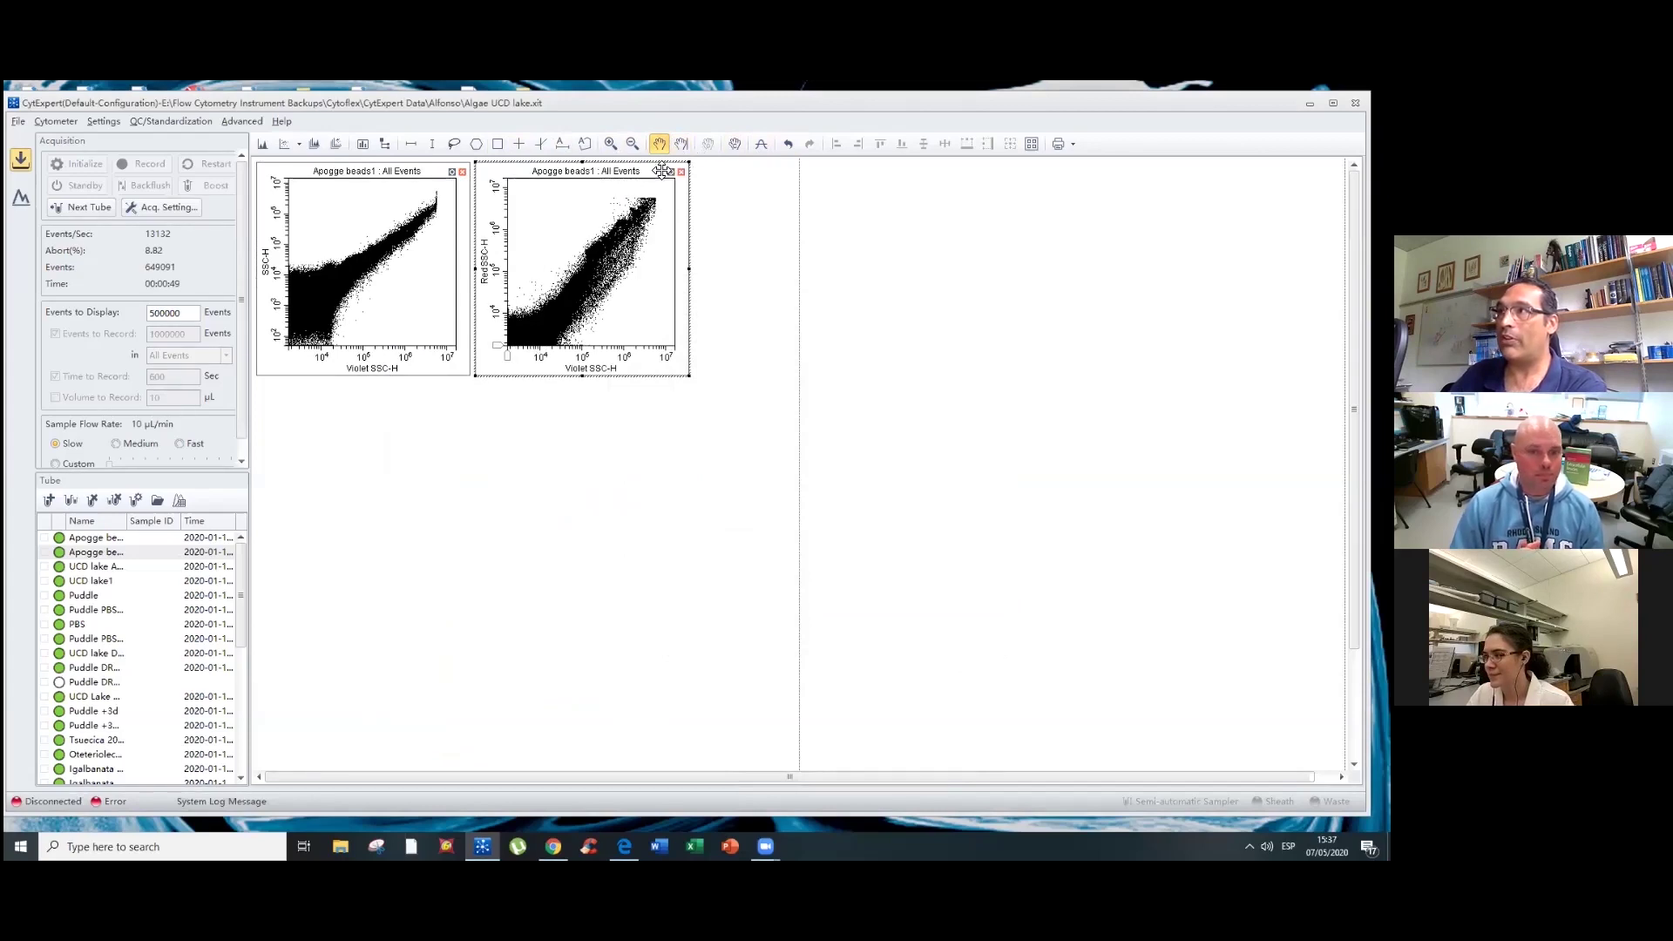
{"action": "left_click", "coordinate": [681, 143]}
{"action": "left_click_drag", "start_coordinate": [578, 303], "coordinate": [599, 322]}
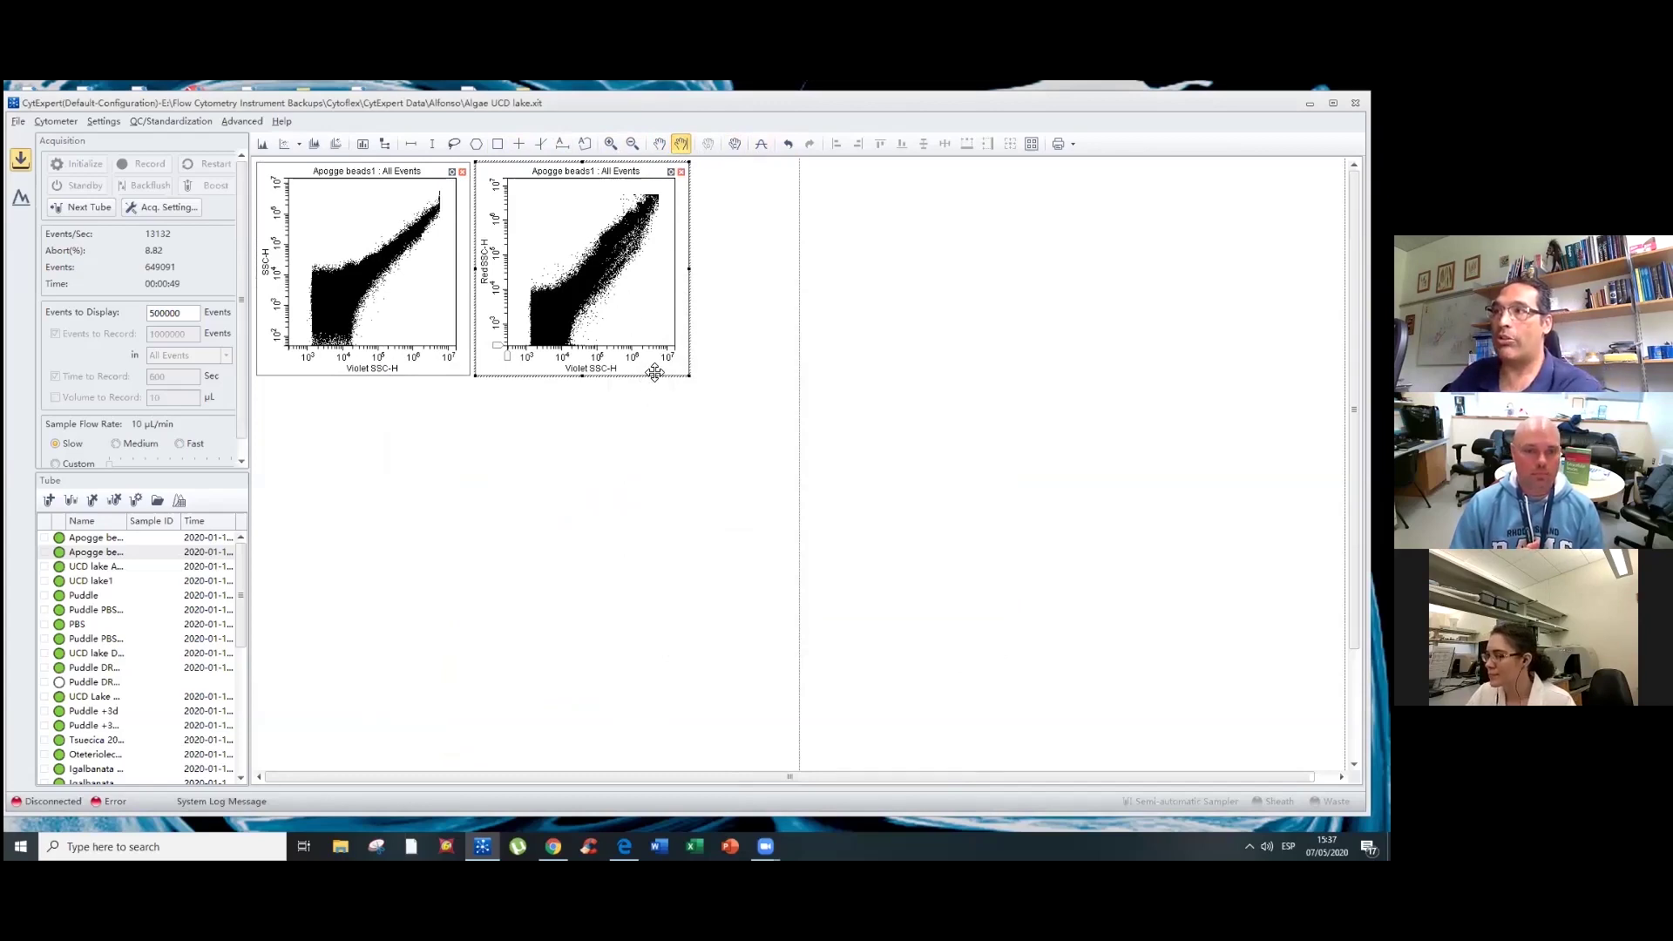
- Duplicate the Red SSC-H versus Violet SSC-H plot and set the copy's x-axis to SSC-H
{"action": "key", "text": "ctrl+c"}
{"action": "key", "text": "ctrl+v"}
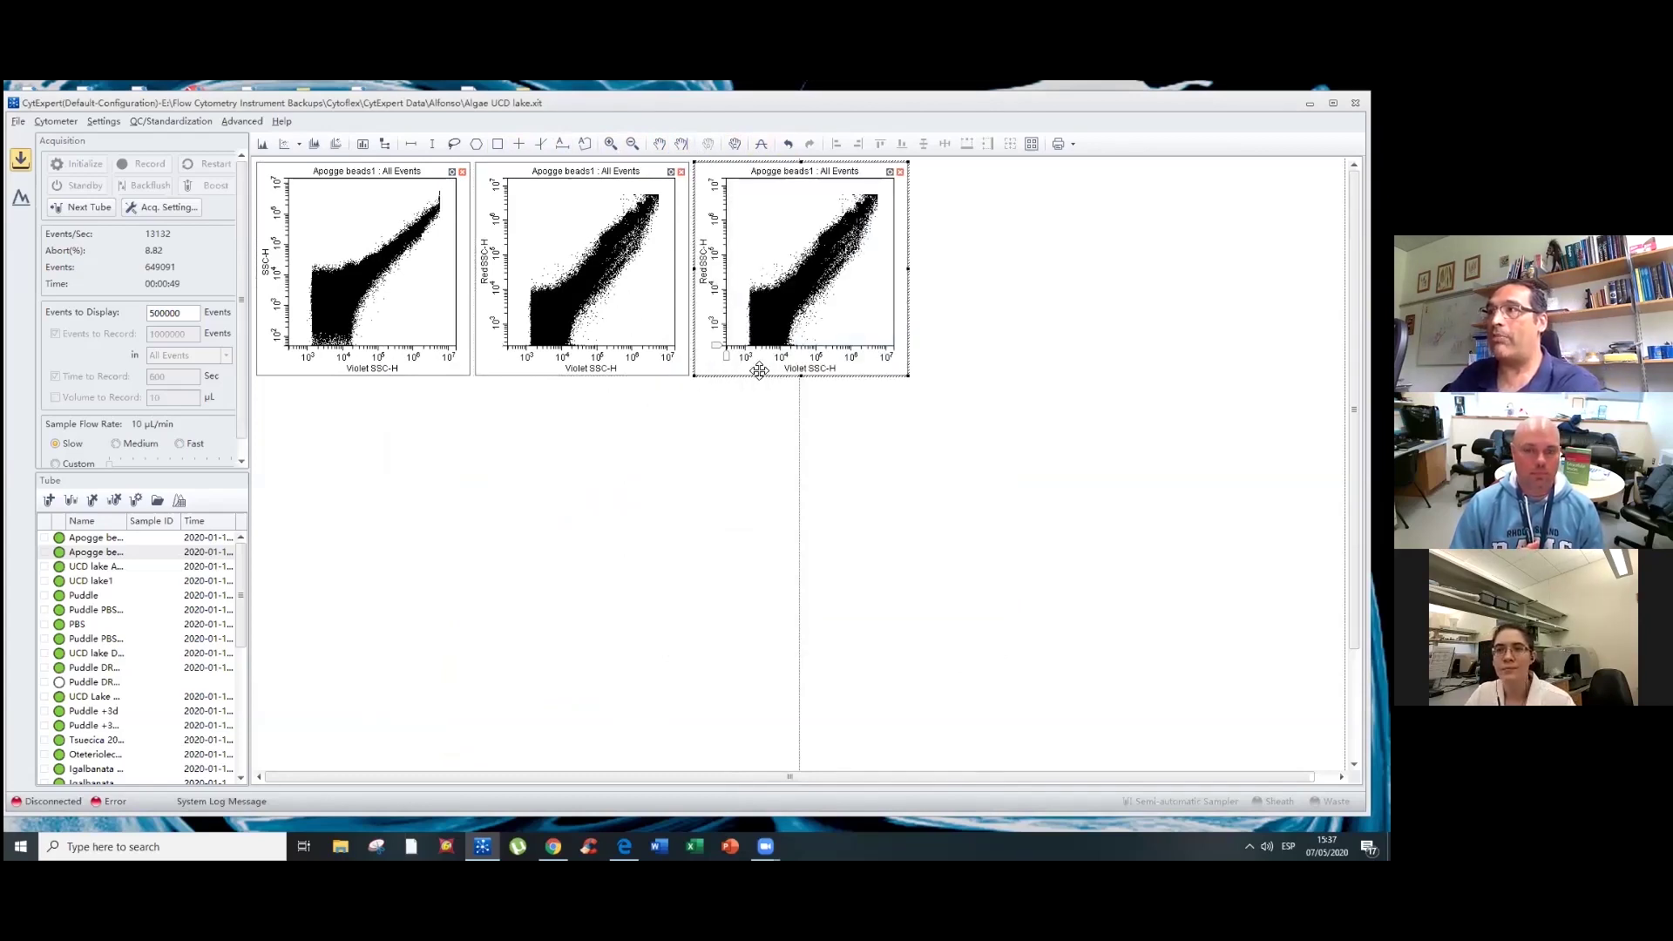
{"action": "left_click", "coordinate": [802, 370]}
{"action": "mouse_move", "coordinate": [841, 774]}
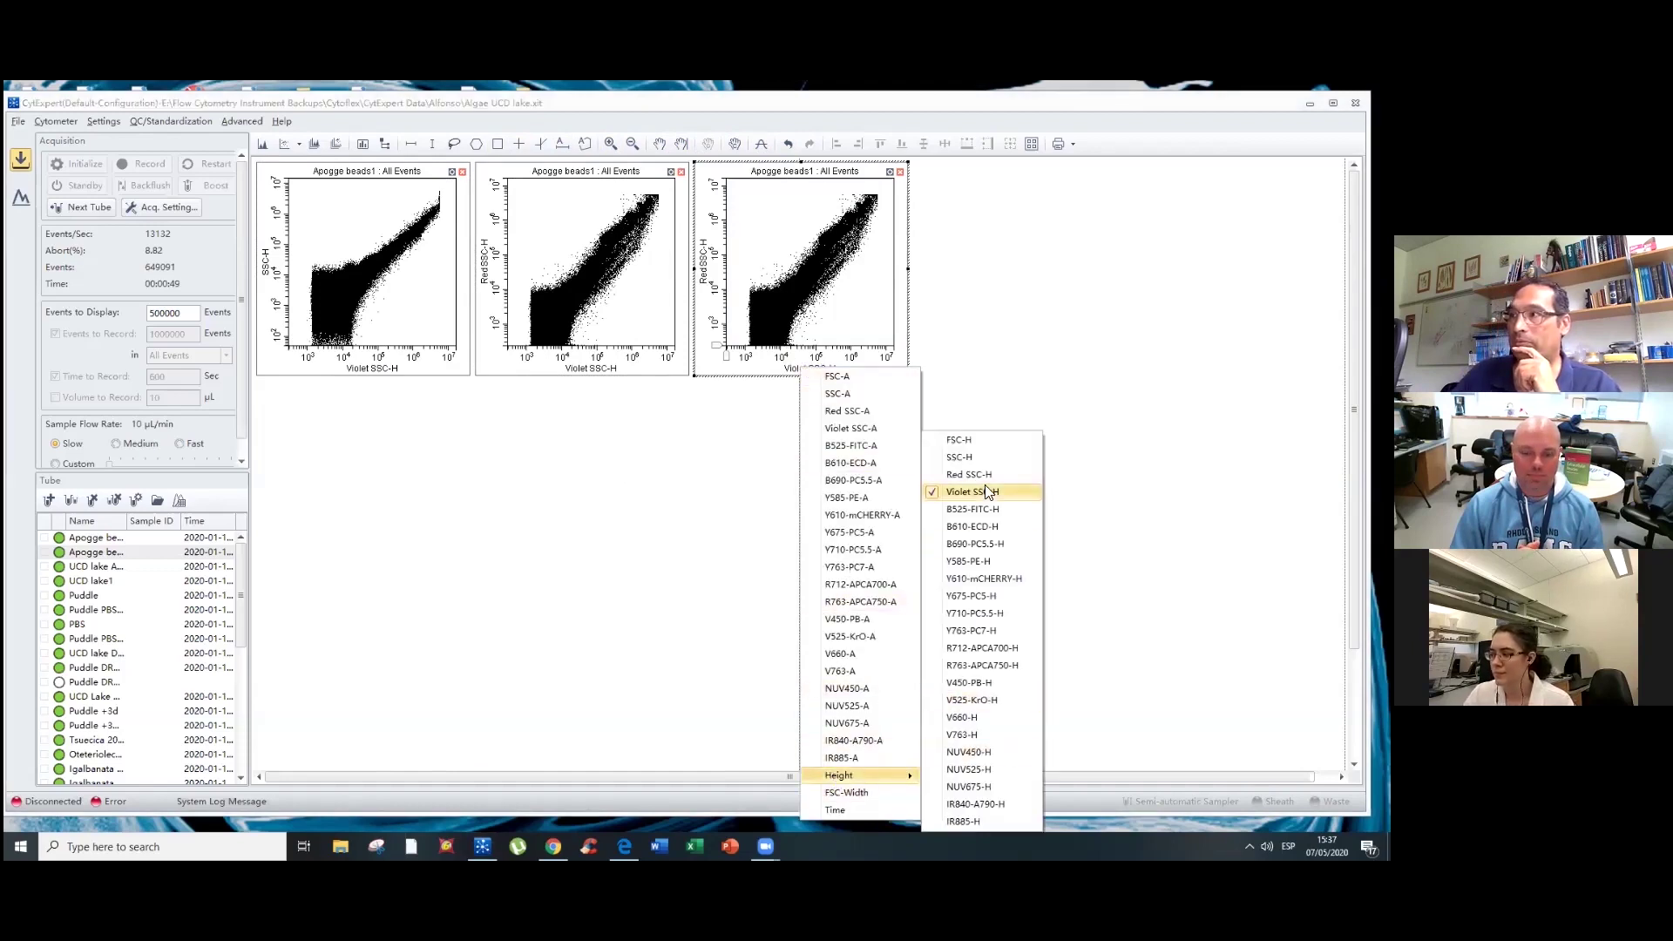
{"action": "left_click", "coordinate": [961, 459]}
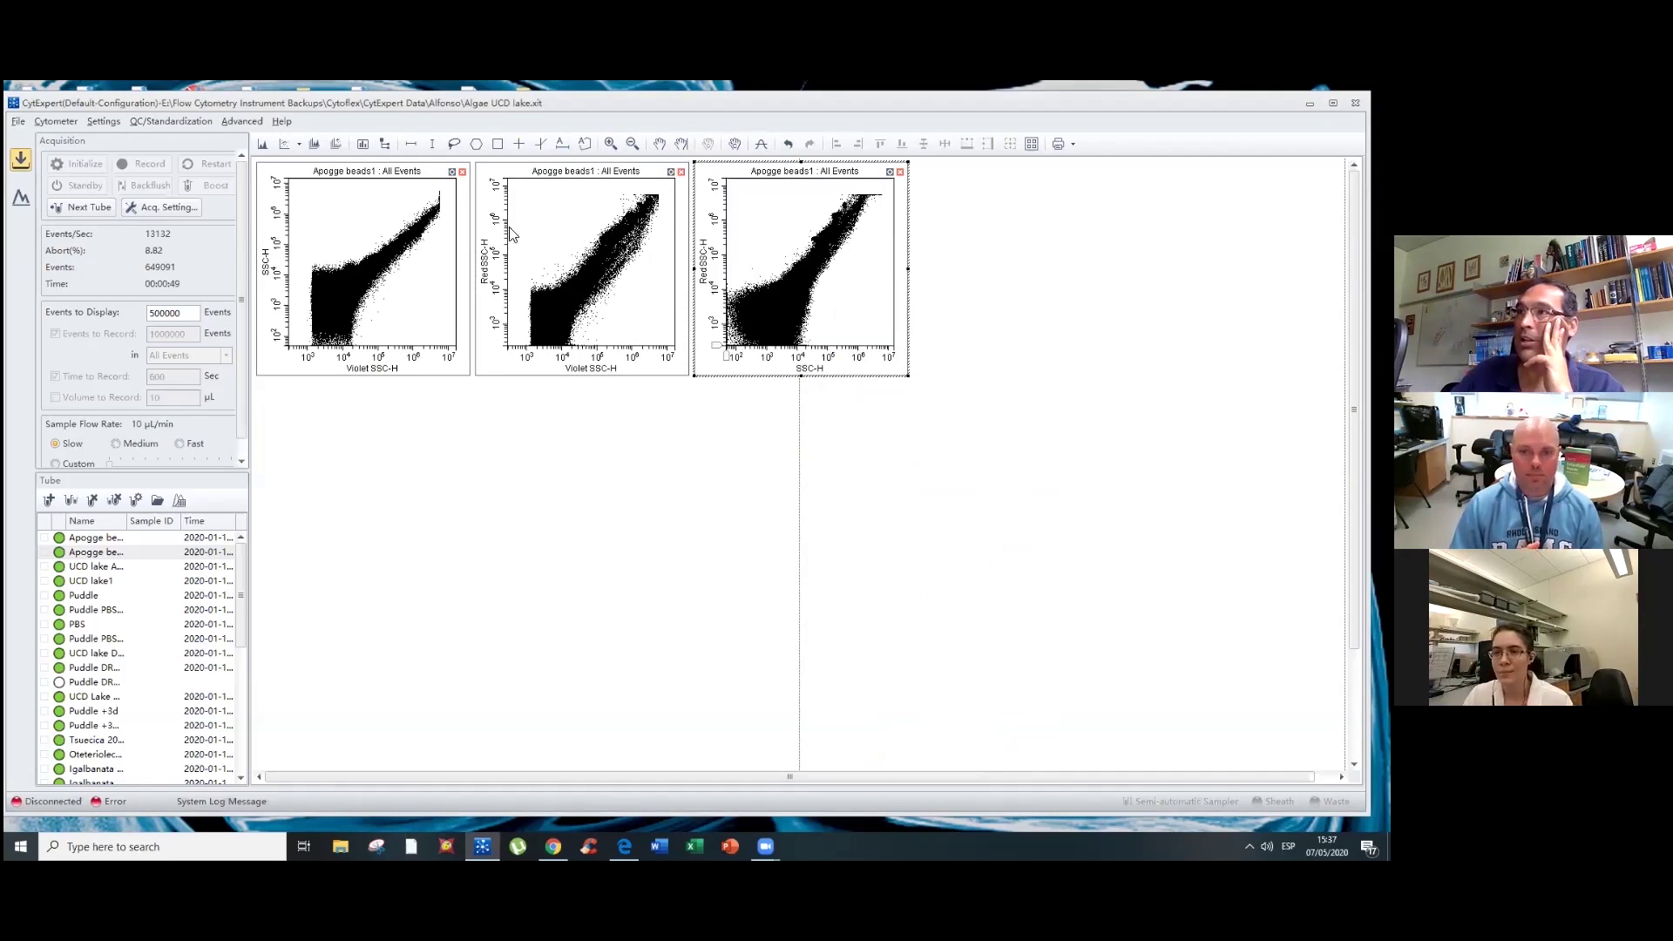
- Zoom into the upper bead populations of the Red SSC-H versus SSC-H plot and the SSC-H versus Violet SSC-H plot
{"action": "left_click", "coordinate": [611, 143]}
{"action": "left_click_drag", "start_coordinate": [801, 207], "coordinate": [880, 251]}
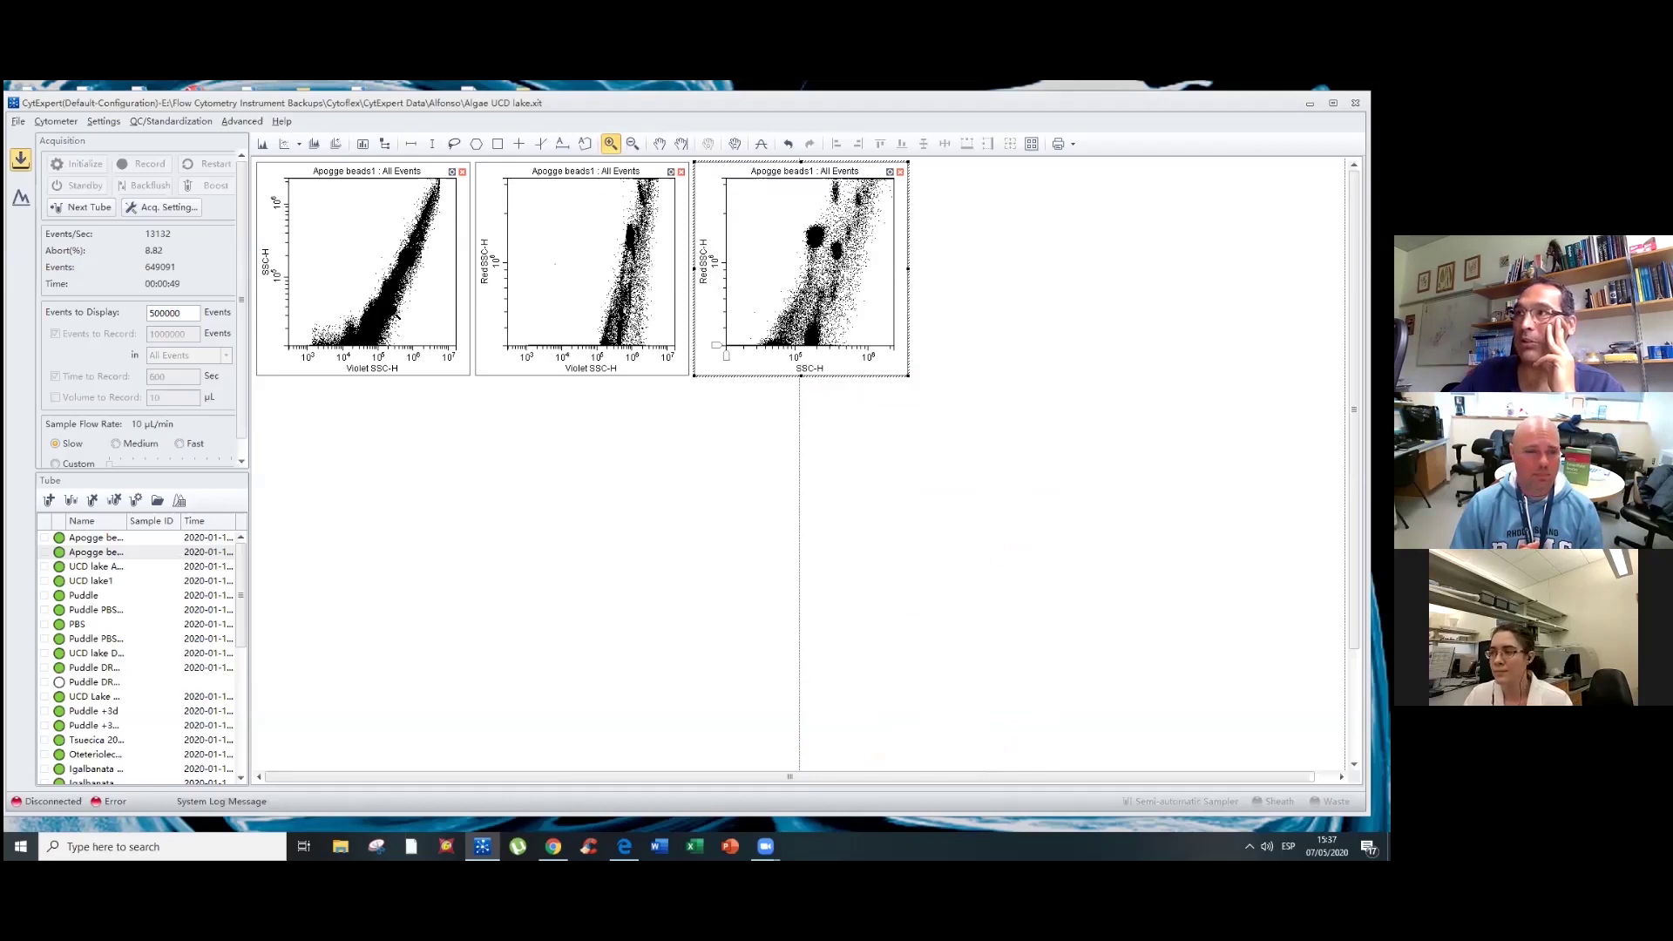
{"action": "left_click_drag", "start_coordinate": [381, 293], "coordinate": [447, 192]}
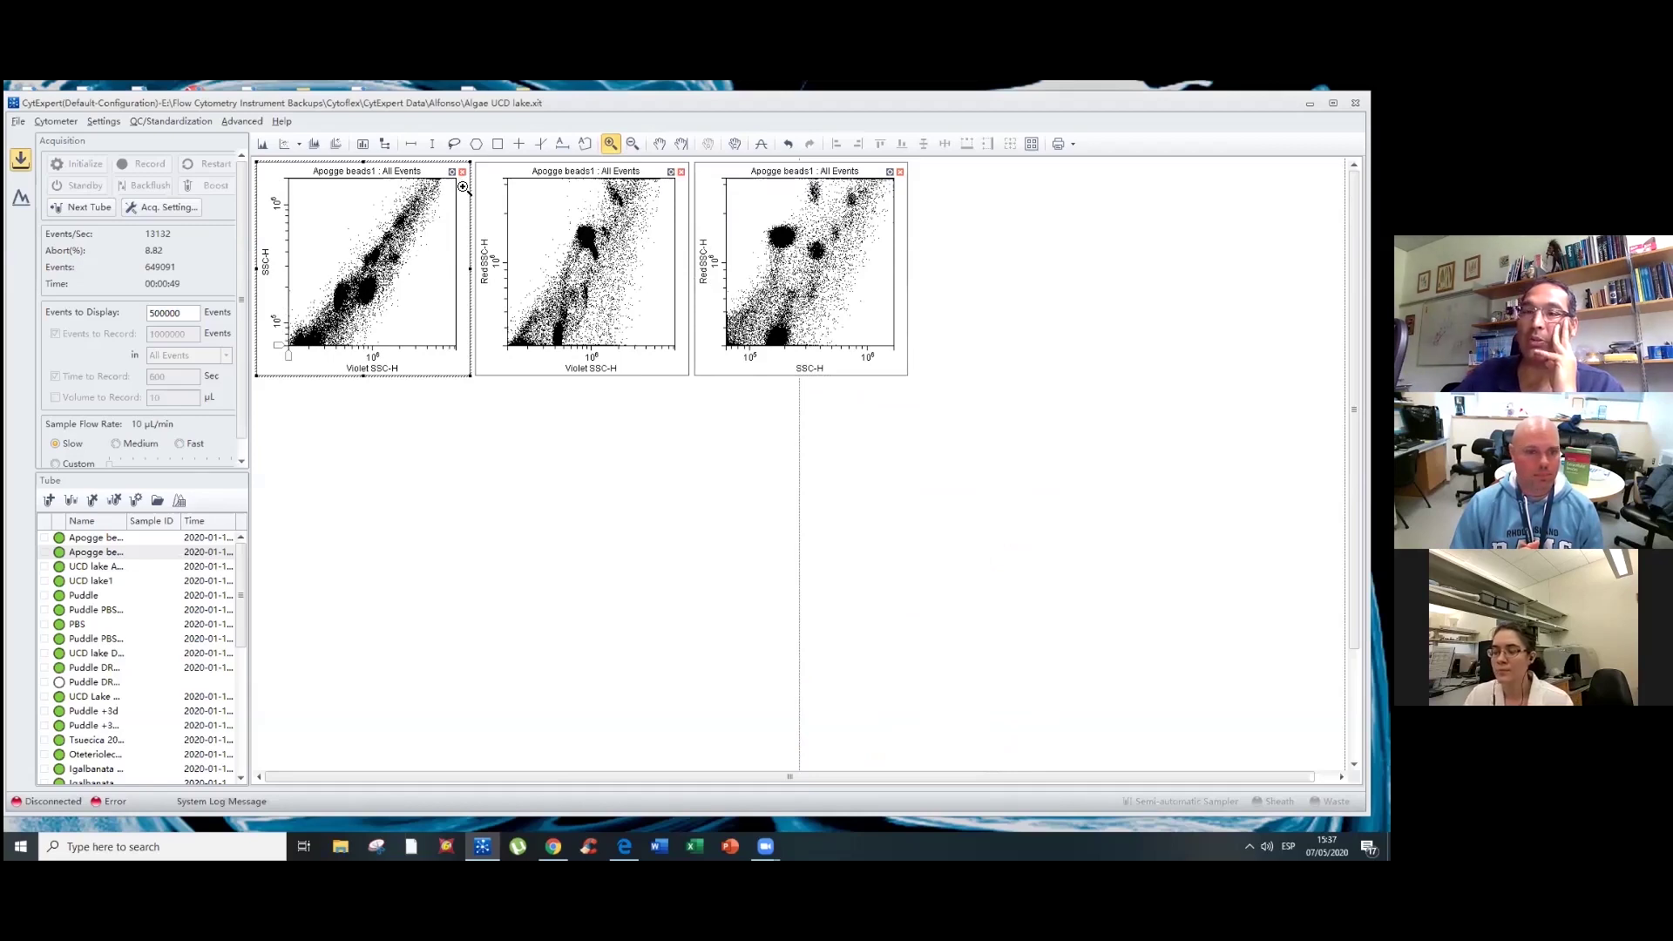
{"action": "left_click_drag", "start_coordinate": [333, 324], "coordinate": [427, 230]}
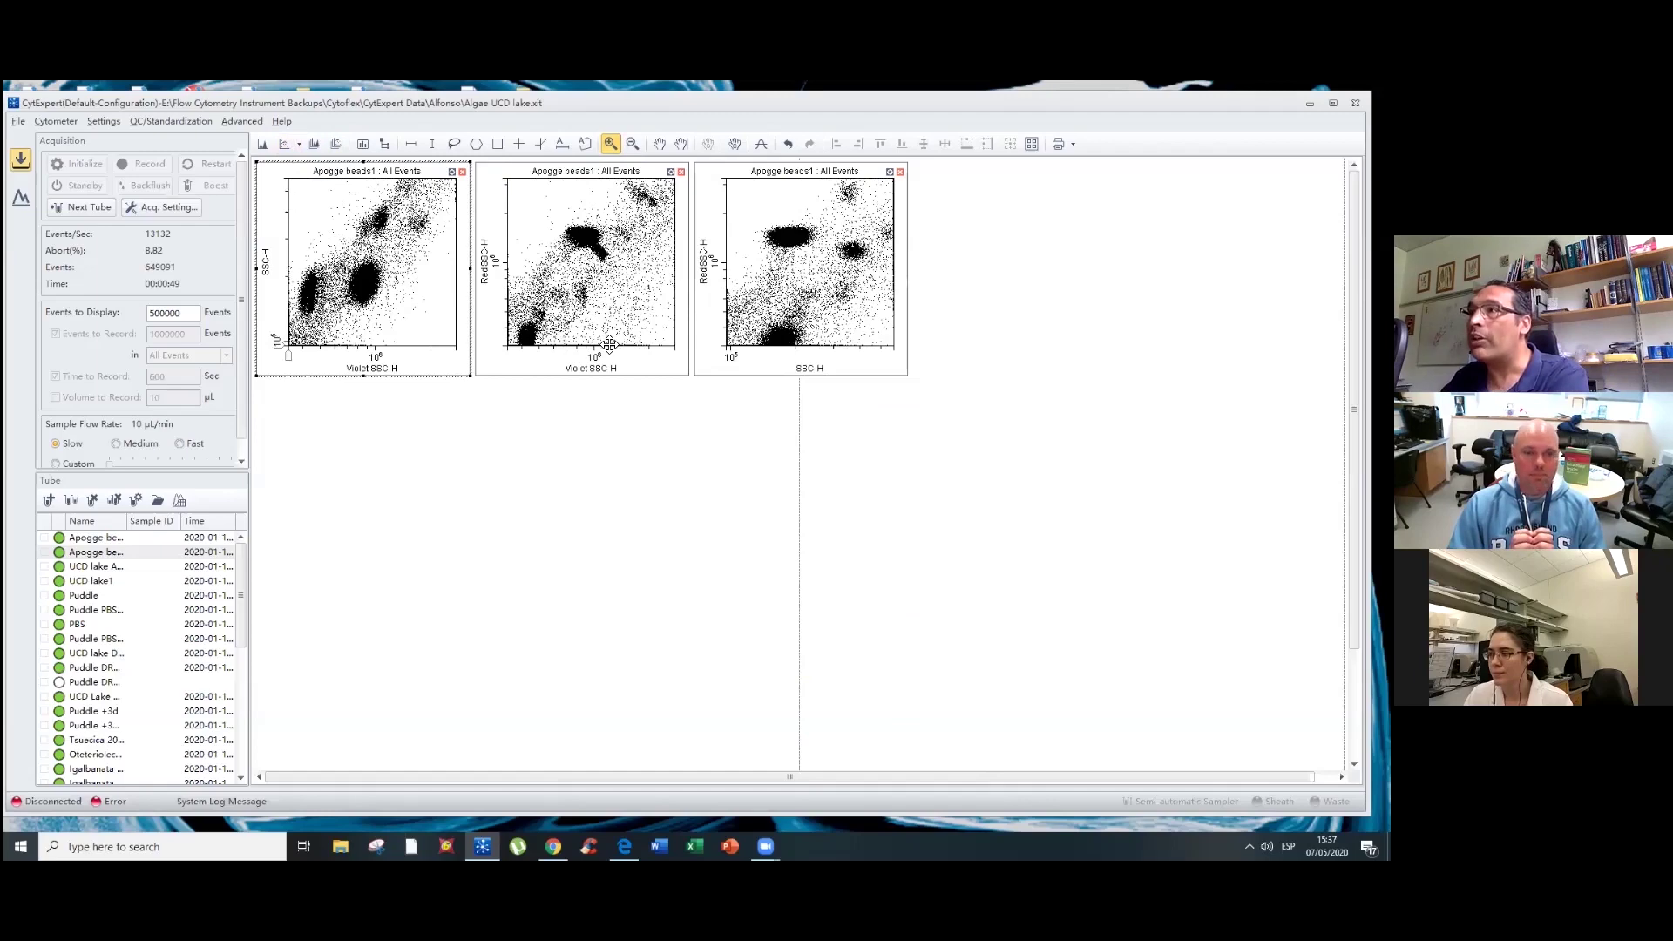
- Duplicate the SSC-H versus Violet SSC-H plot below the existing row and set the copy's y-axis to B525-FITC-H
{"action": "key", "text": "ctrl+v"}
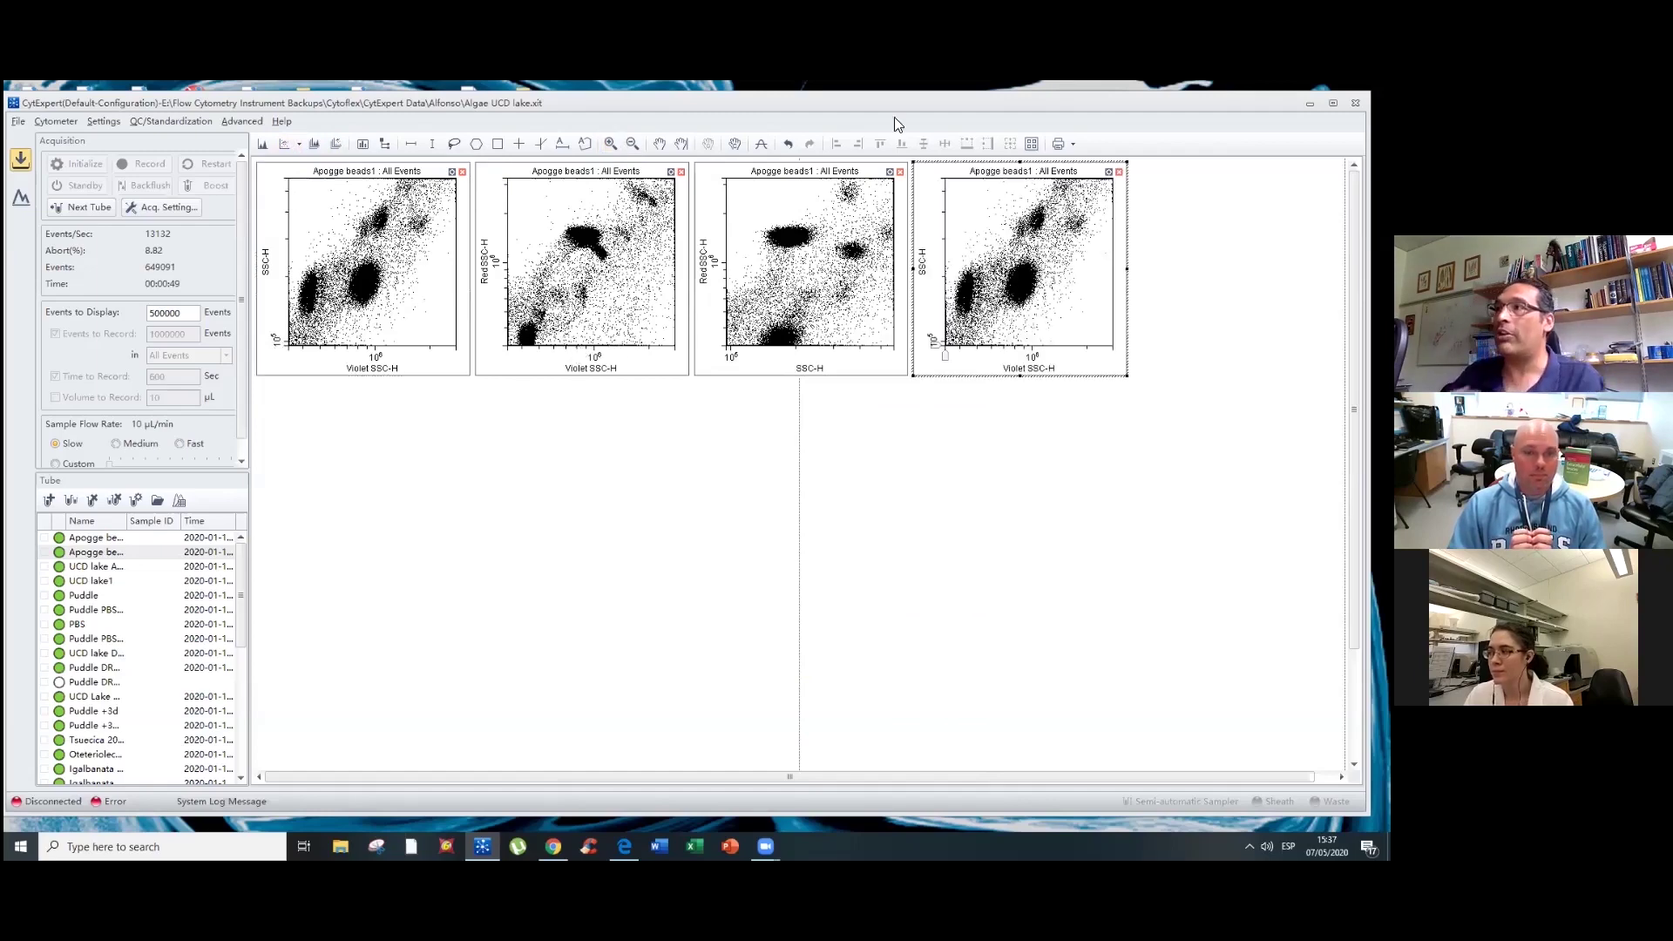
{"action": "left_click_drag", "start_coordinate": [932, 168], "coordinate": [334, 482]}
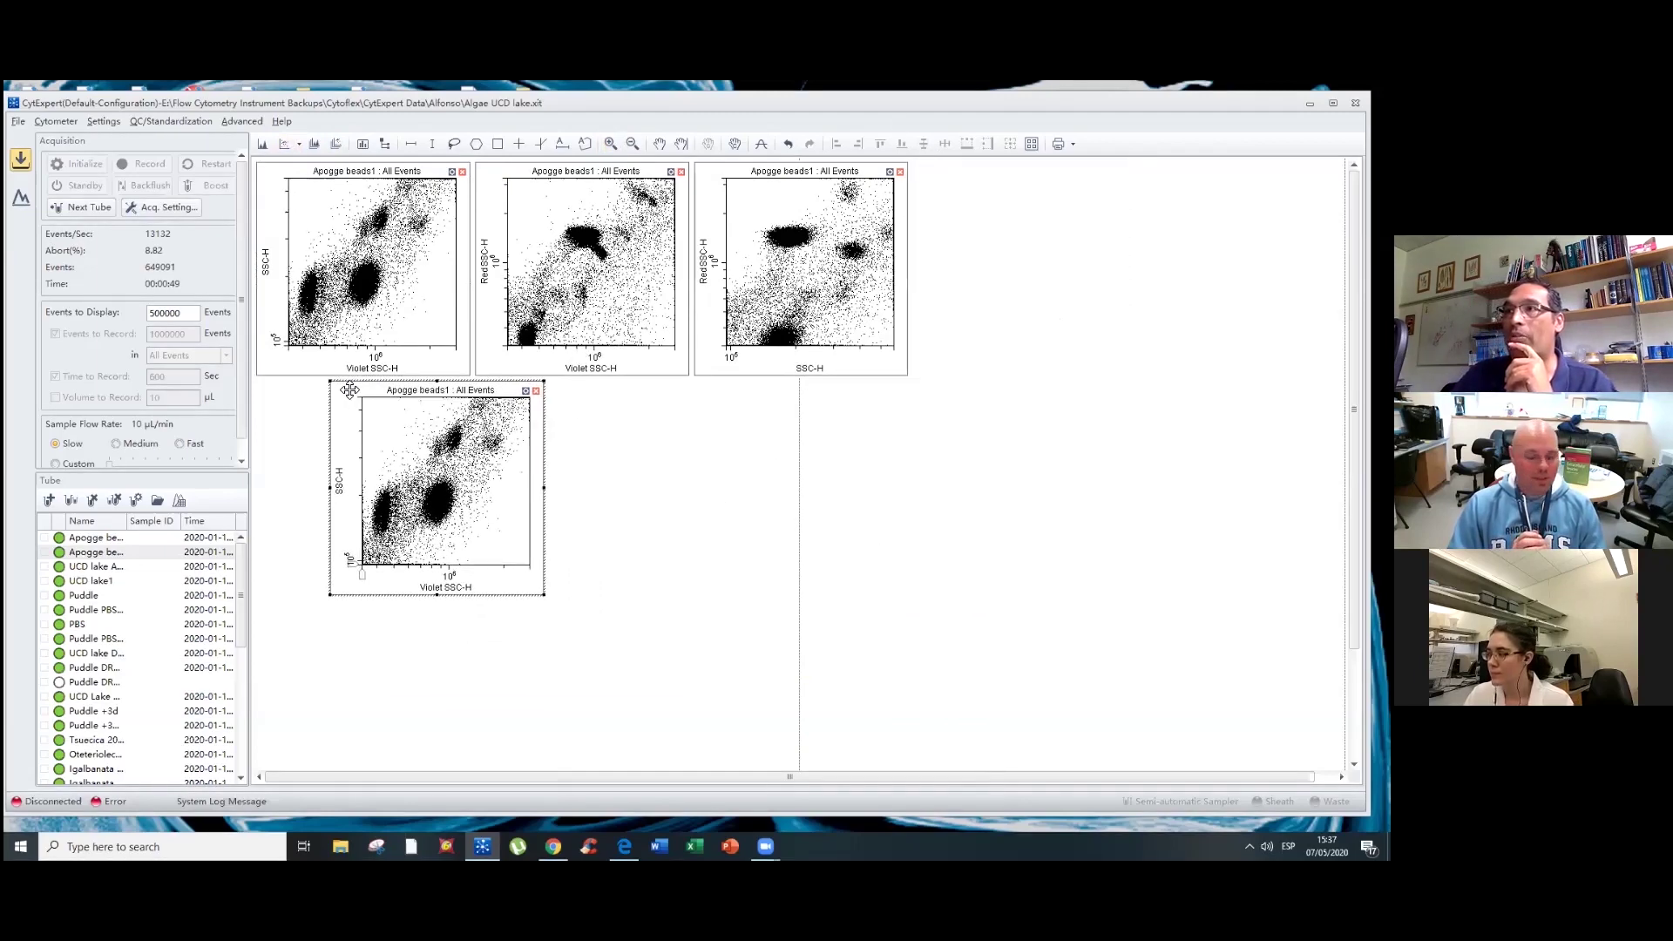
{"action": "double_click", "coordinate": [345, 491]}
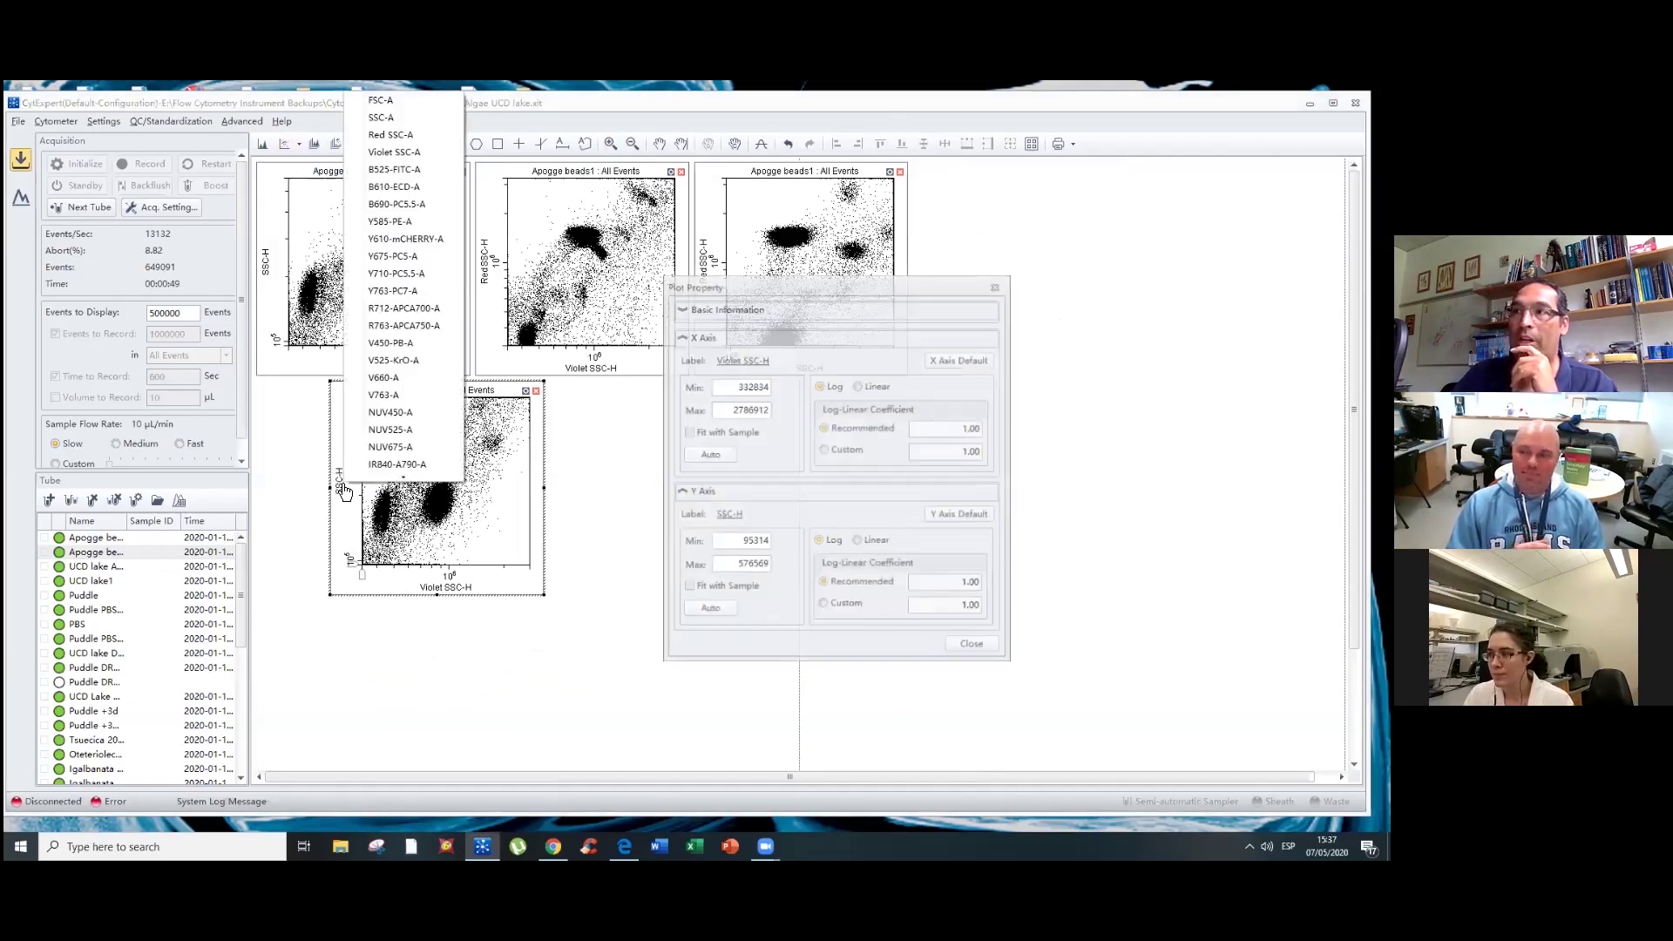
{"action": "left_click", "coordinate": [728, 515]}
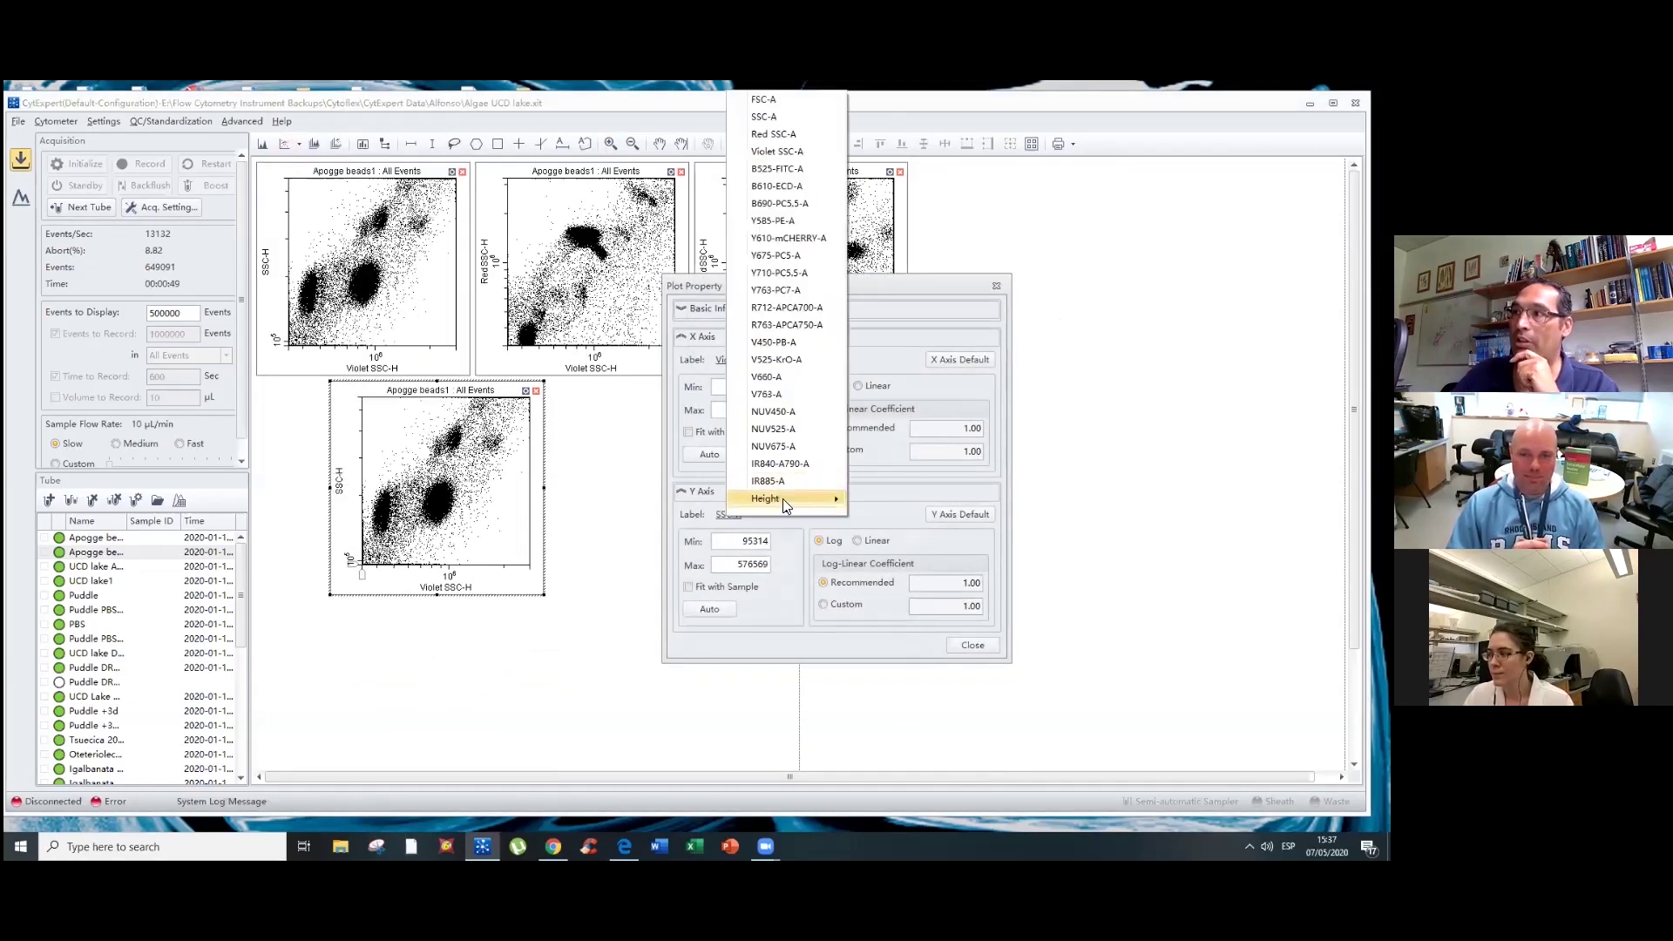
{"action": "mouse_move", "coordinate": [783, 499]}
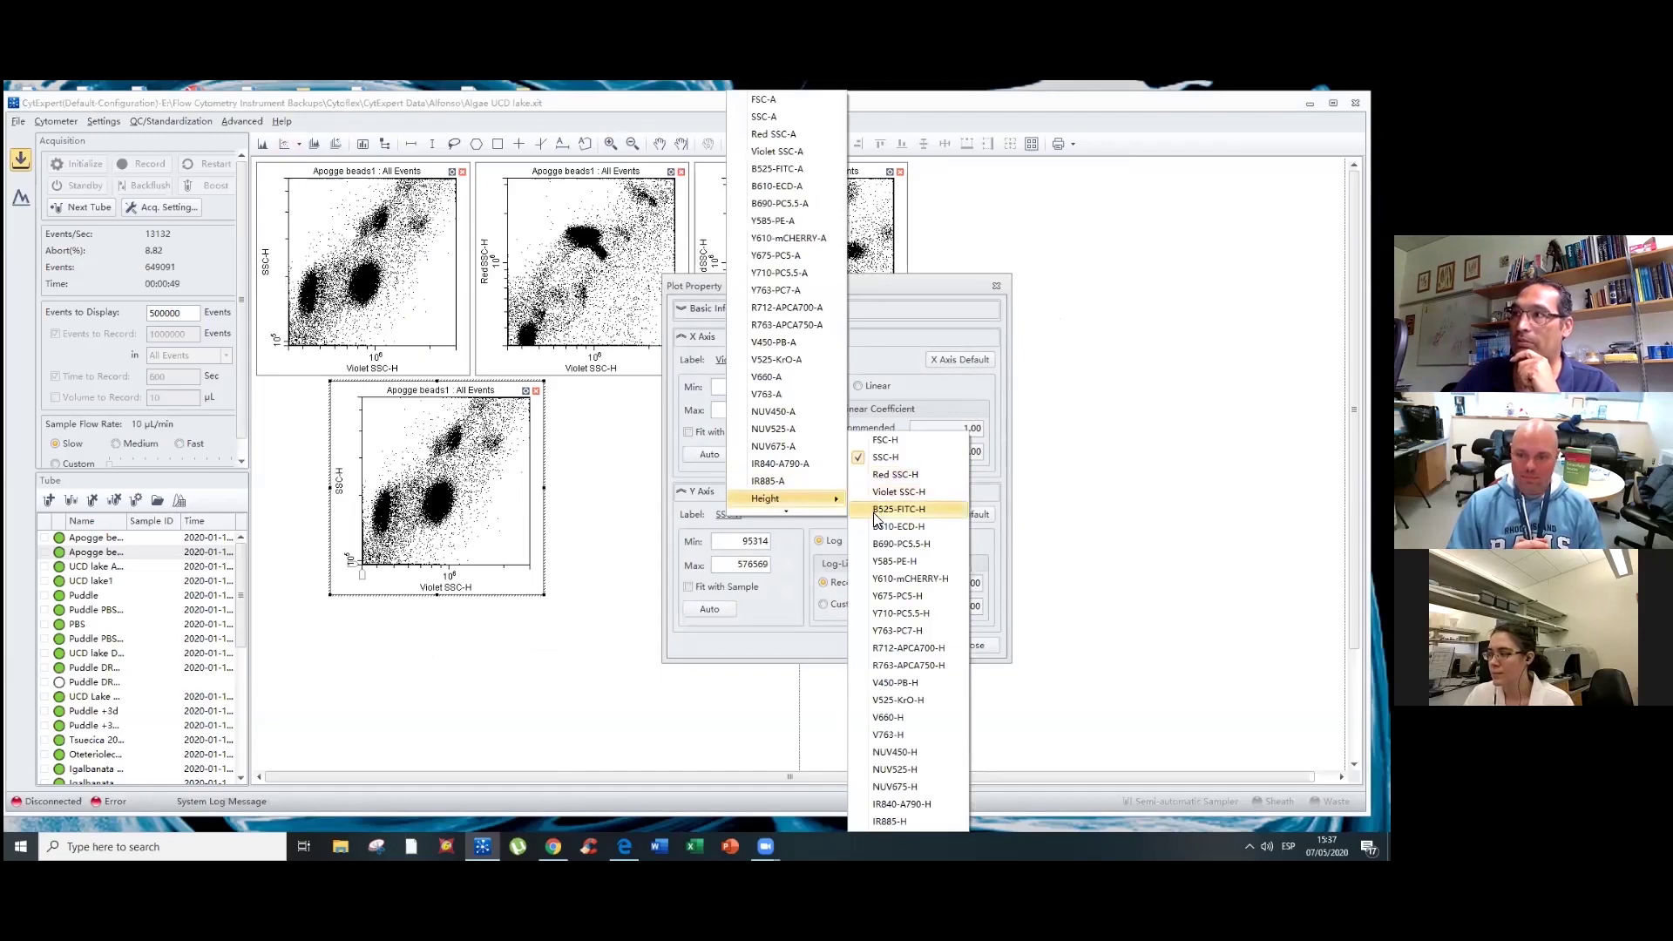
{"action": "left_click", "coordinate": [875, 511]}
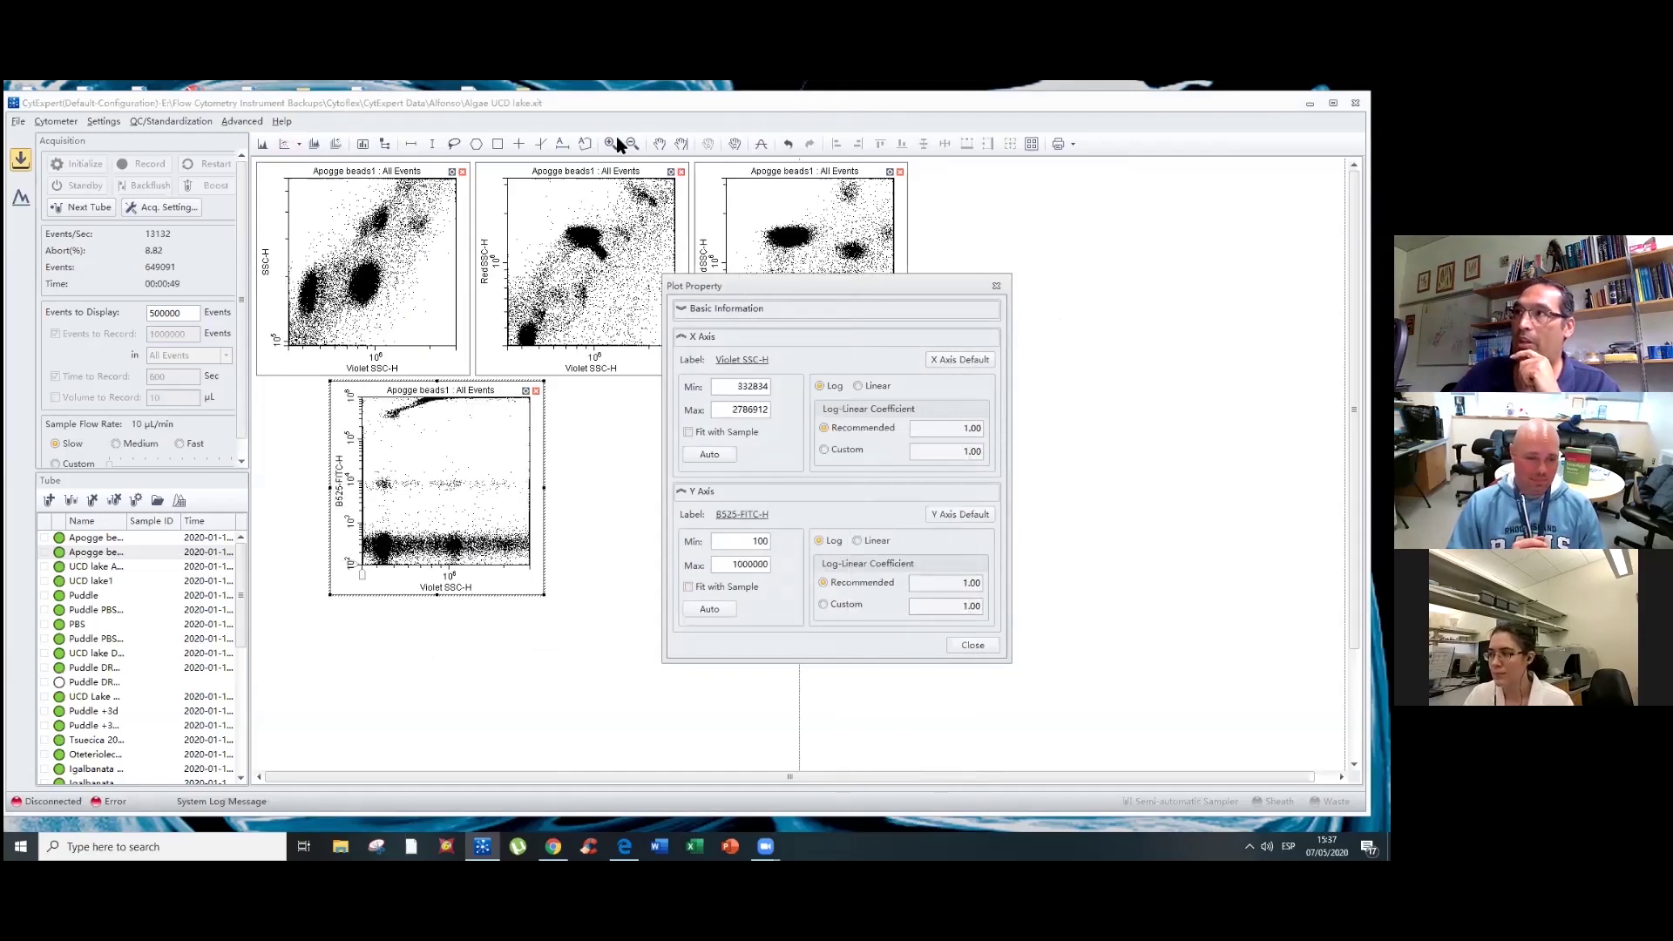
- Shift the B525-FITC-H axis to a maximum of 16777215 and widen its log-linear region to a coefficient of about 228
{"action": "left_click", "coordinate": [659, 143]}
{"action": "left_click_drag", "start_coordinate": [476, 422], "coordinate": [480, 514]}
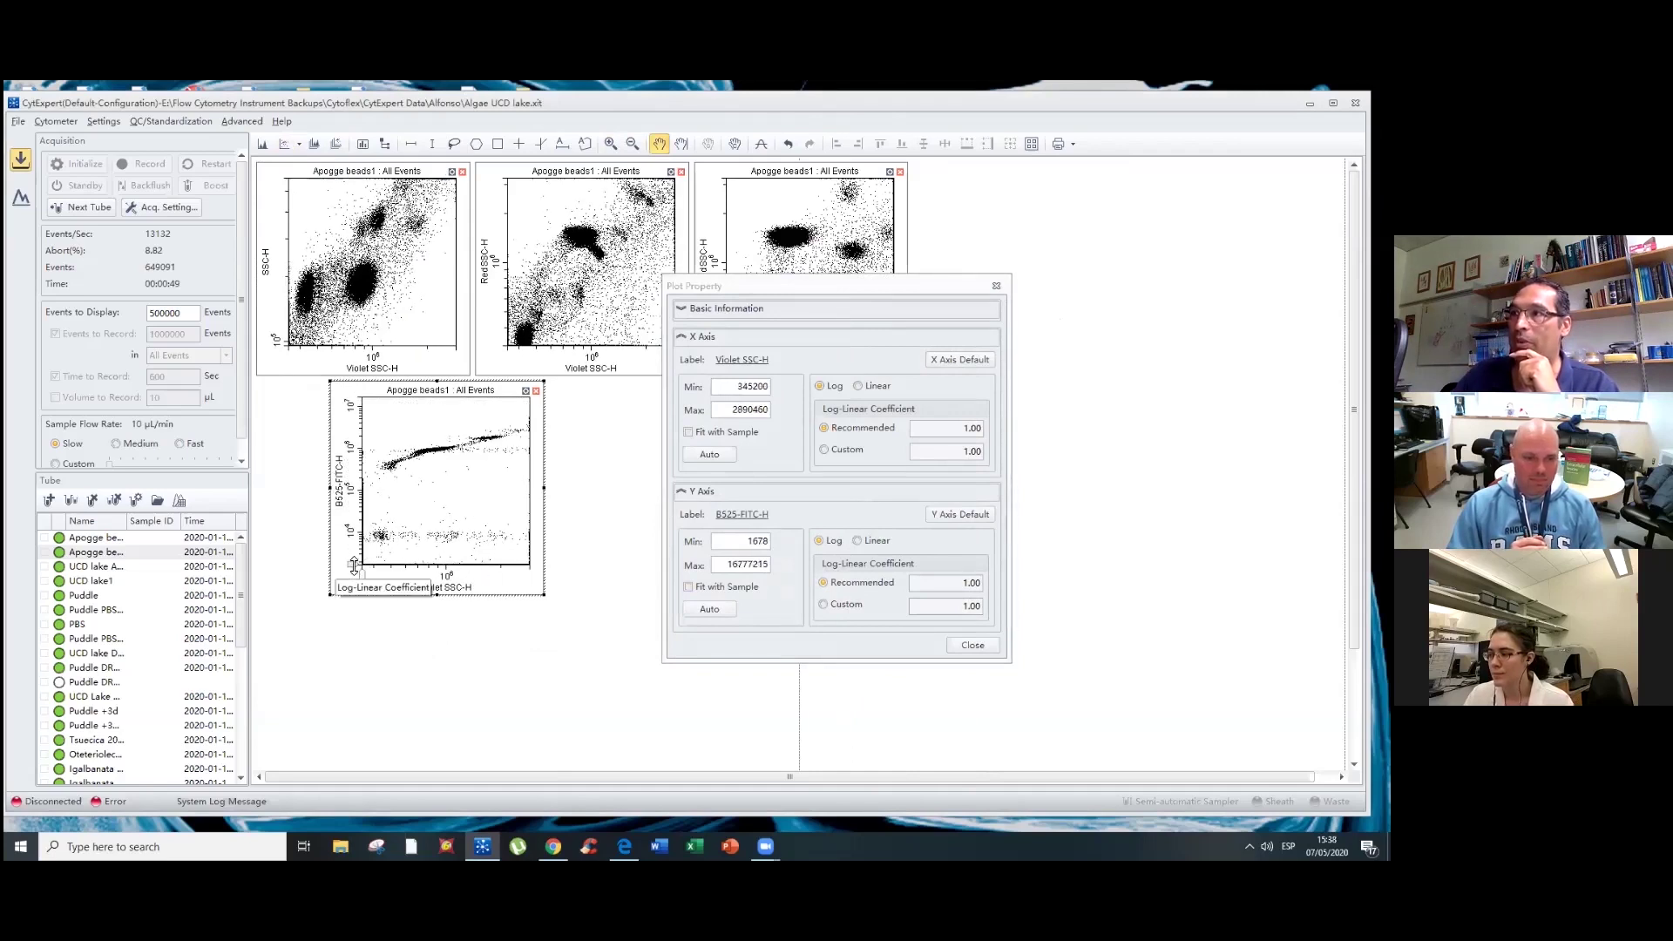
{"action": "left_click_drag", "start_coordinate": [353, 565], "coordinate": [415, 493]}
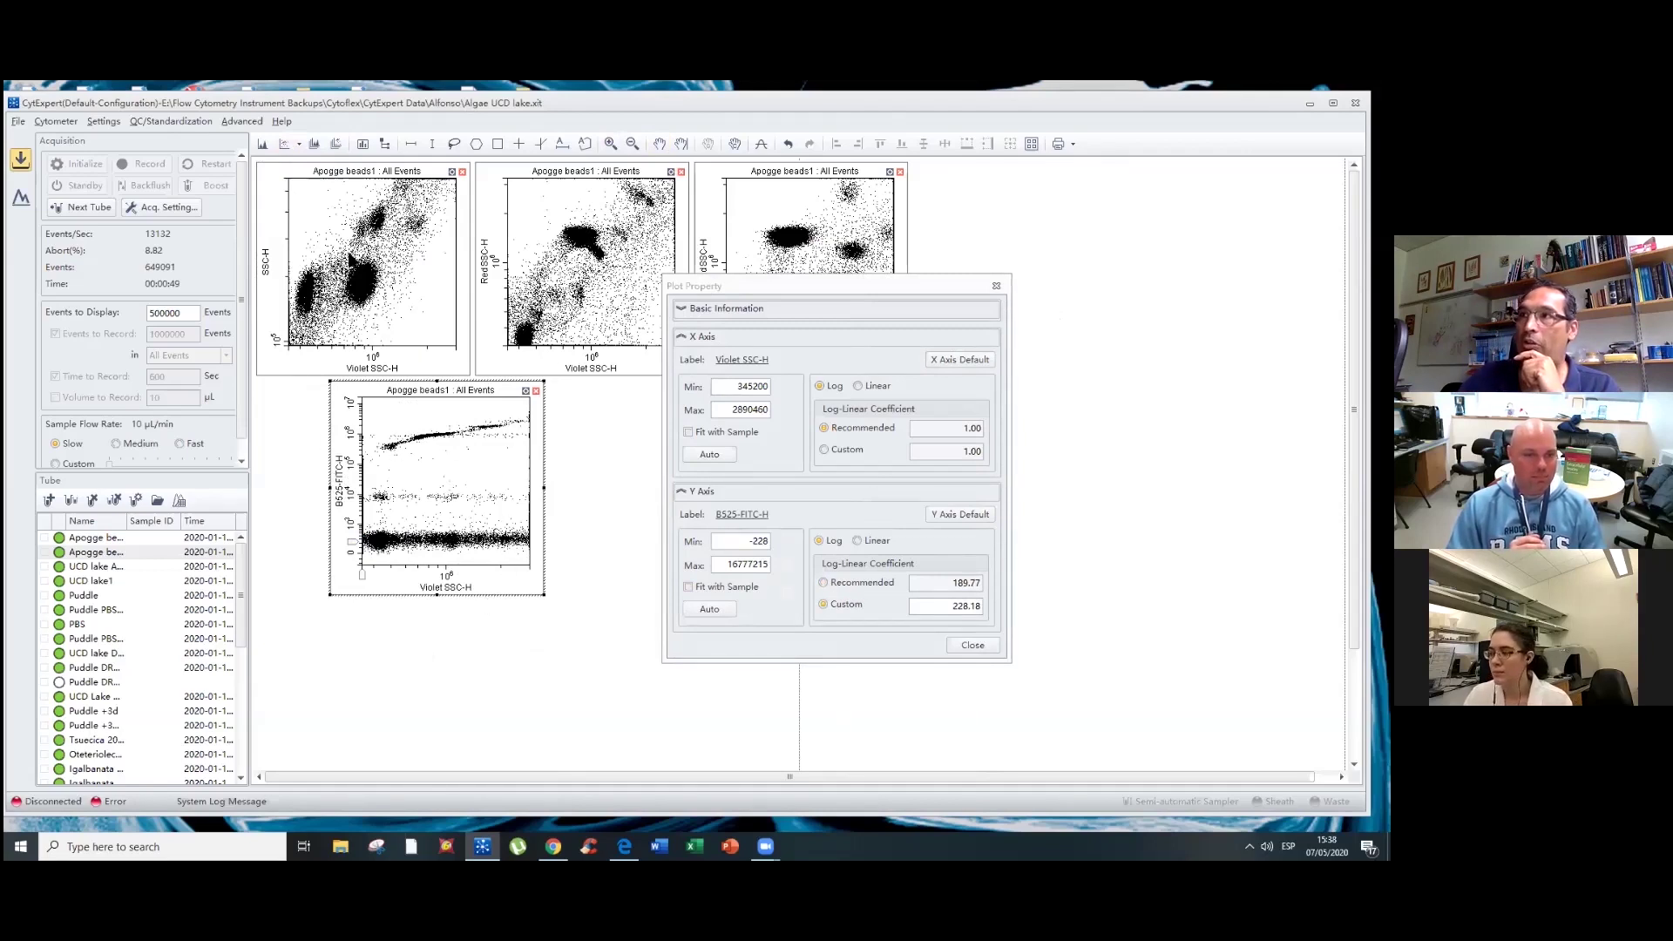
- Draw separate rectangle gates around the two densest bead populations in the SSC-H versus Violet SSC-H plot
{"action": "left_click", "coordinate": [497, 143]}
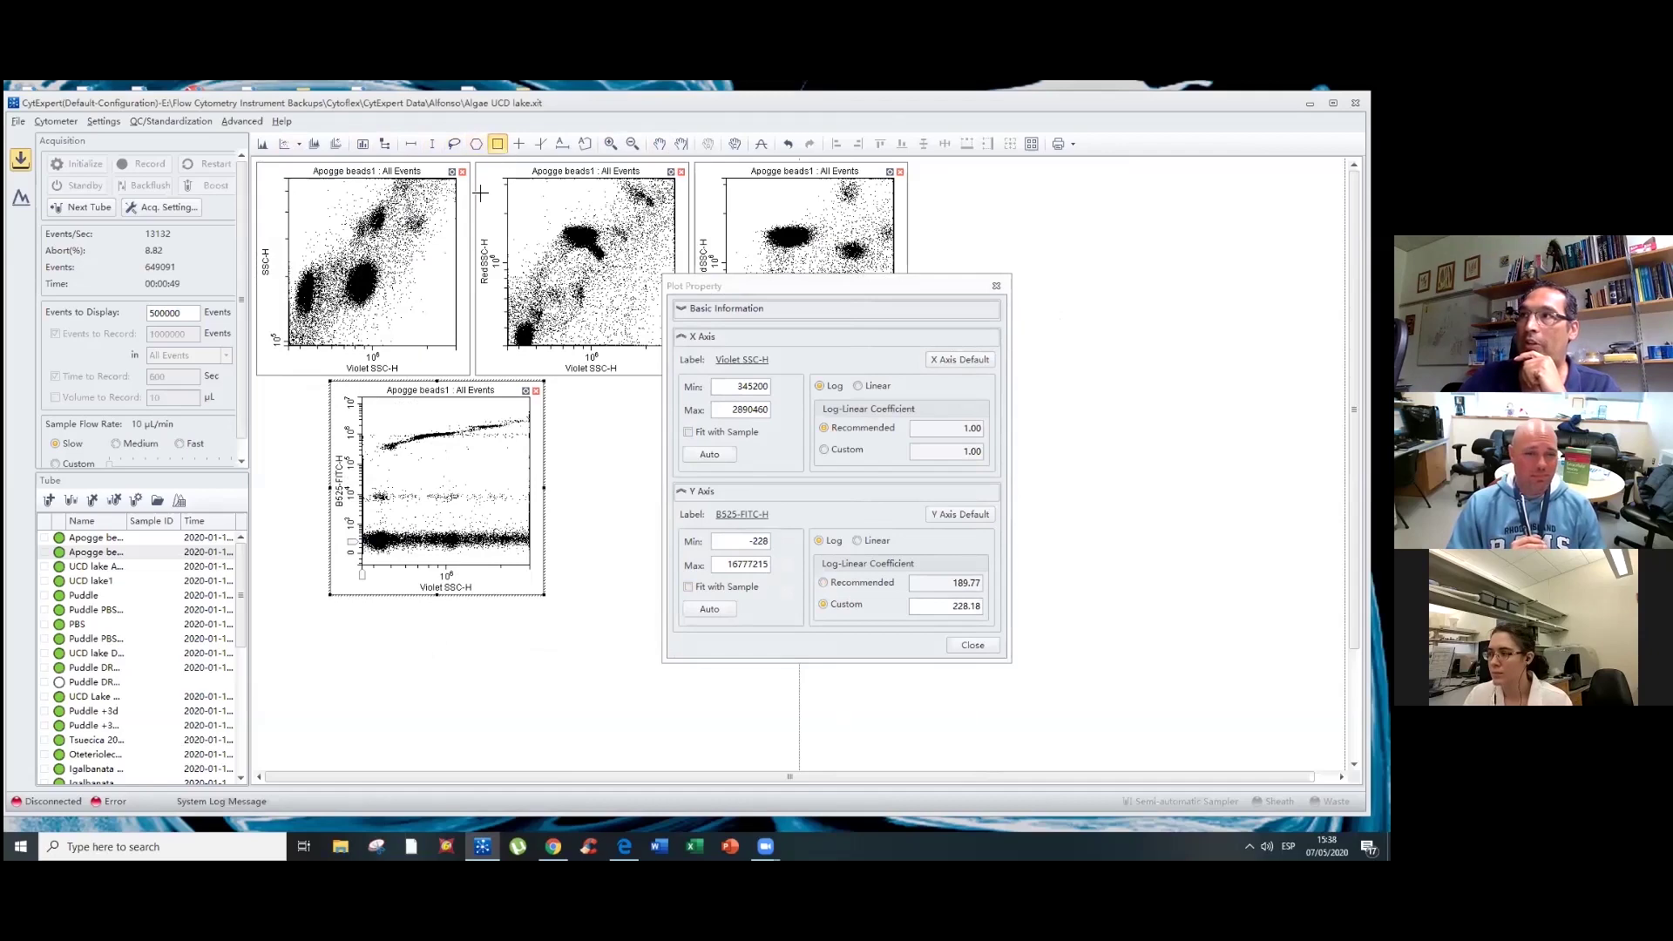
{"action": "left_click_drag", "start_coordinate": [352, 259], "coordinate": [383, 308]}
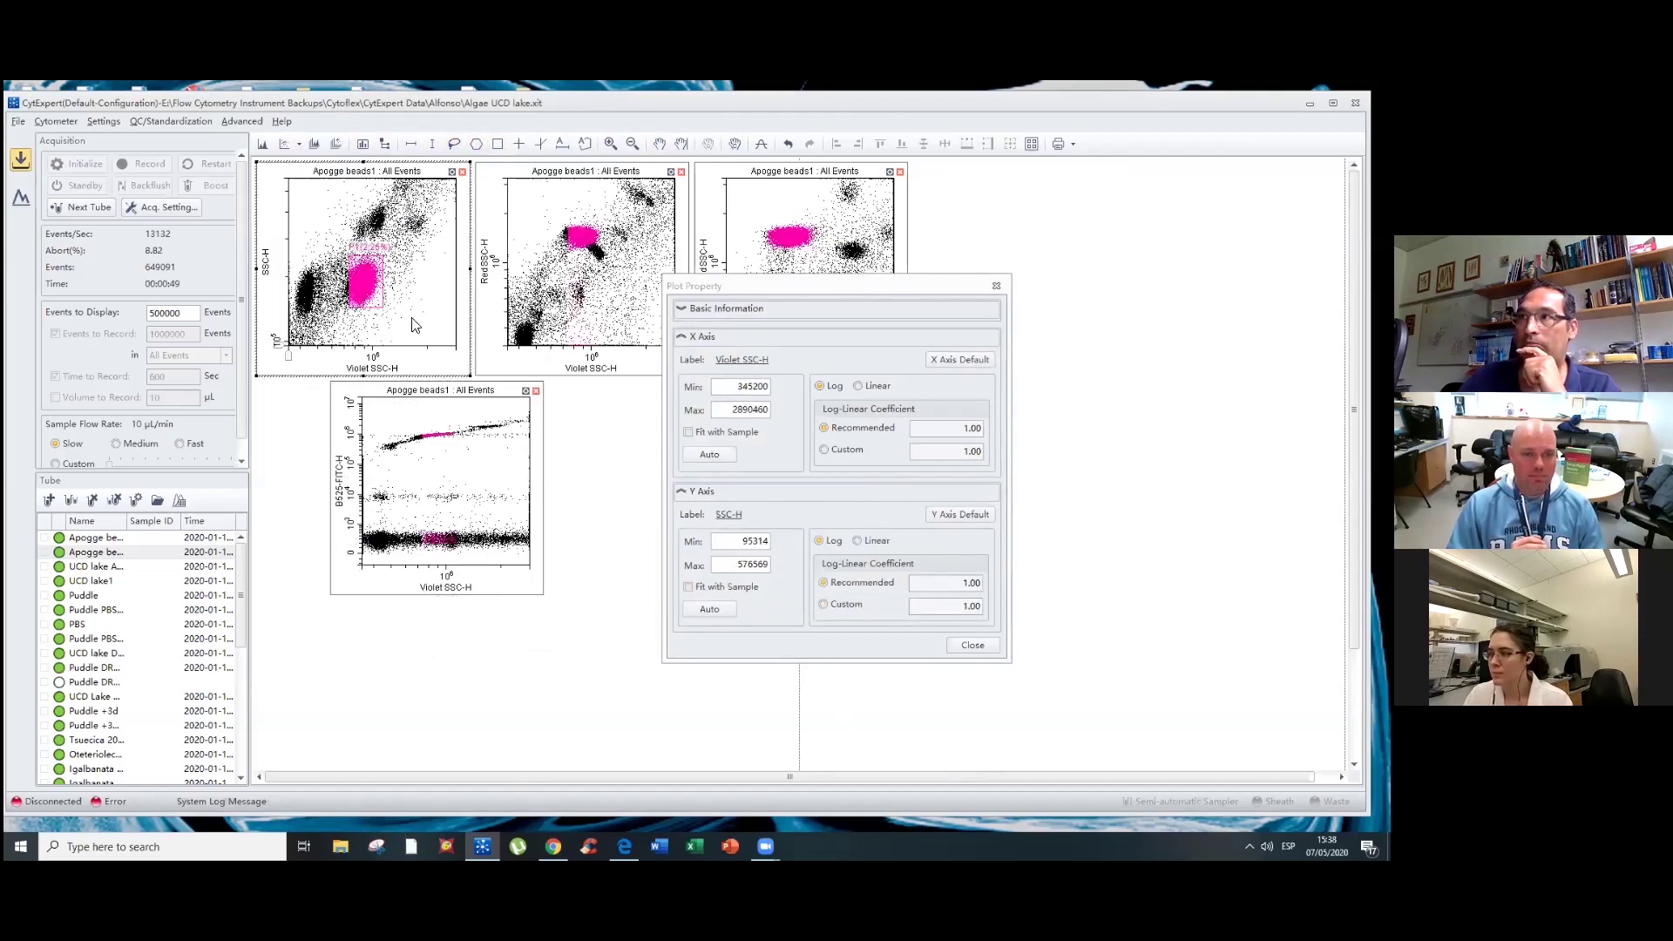
{"action": "left_click_drag", "start_coordinate": [786, 305], "coordinate": [772, 414]}
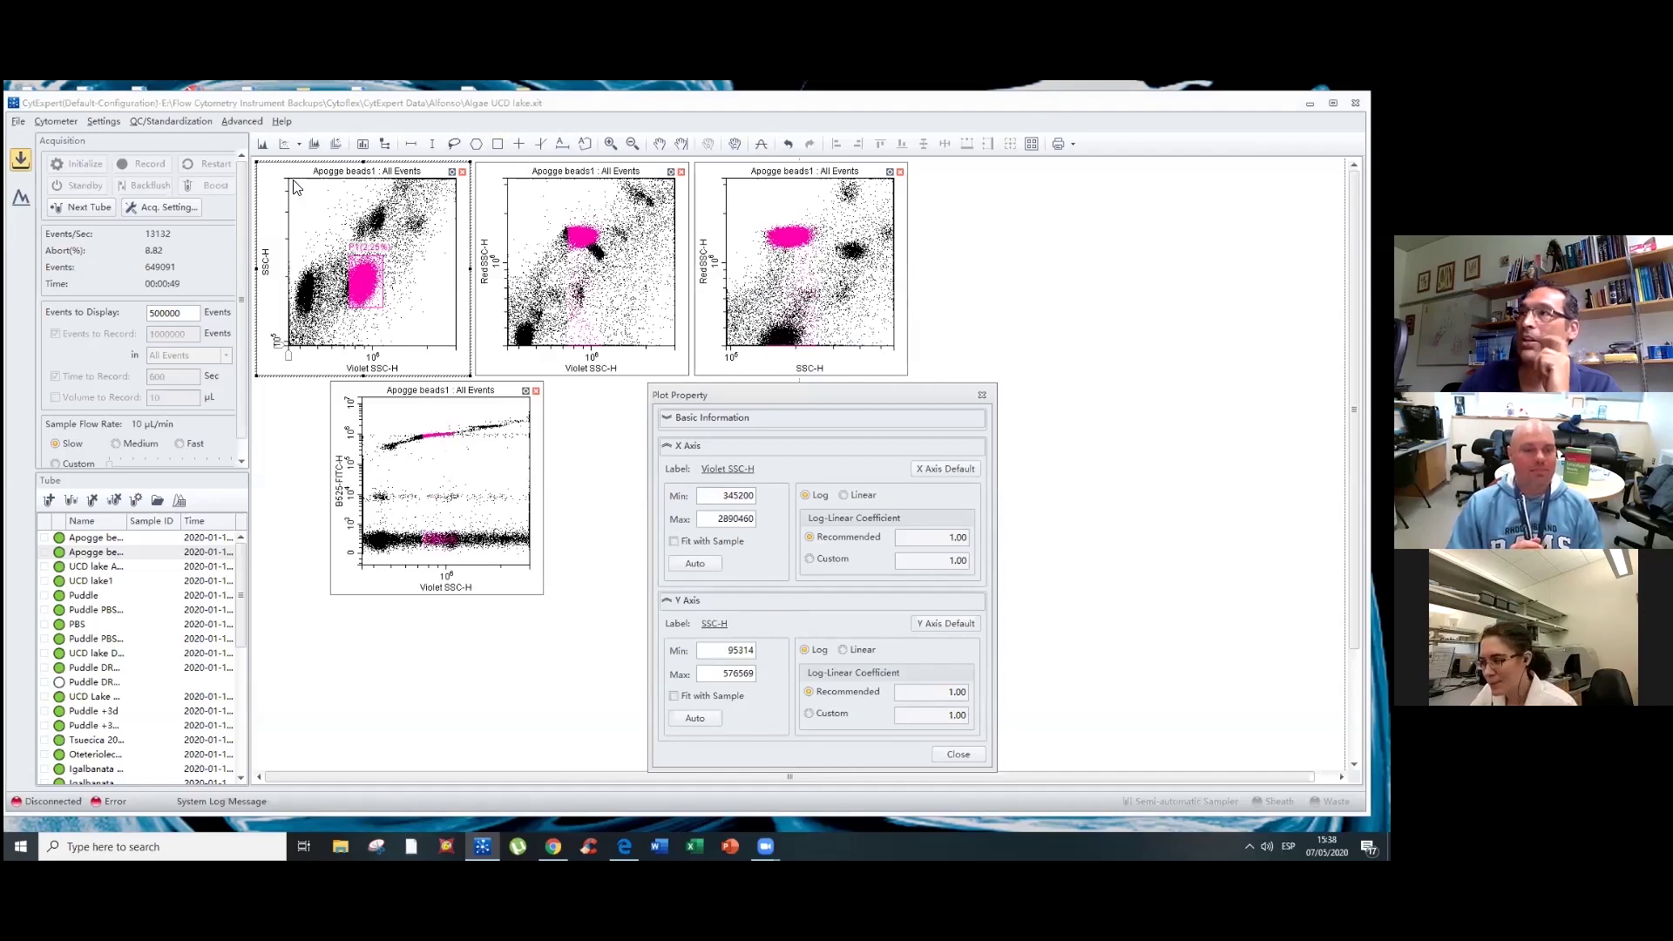
{"action": "left_click", "coordinate": [499, 145]}
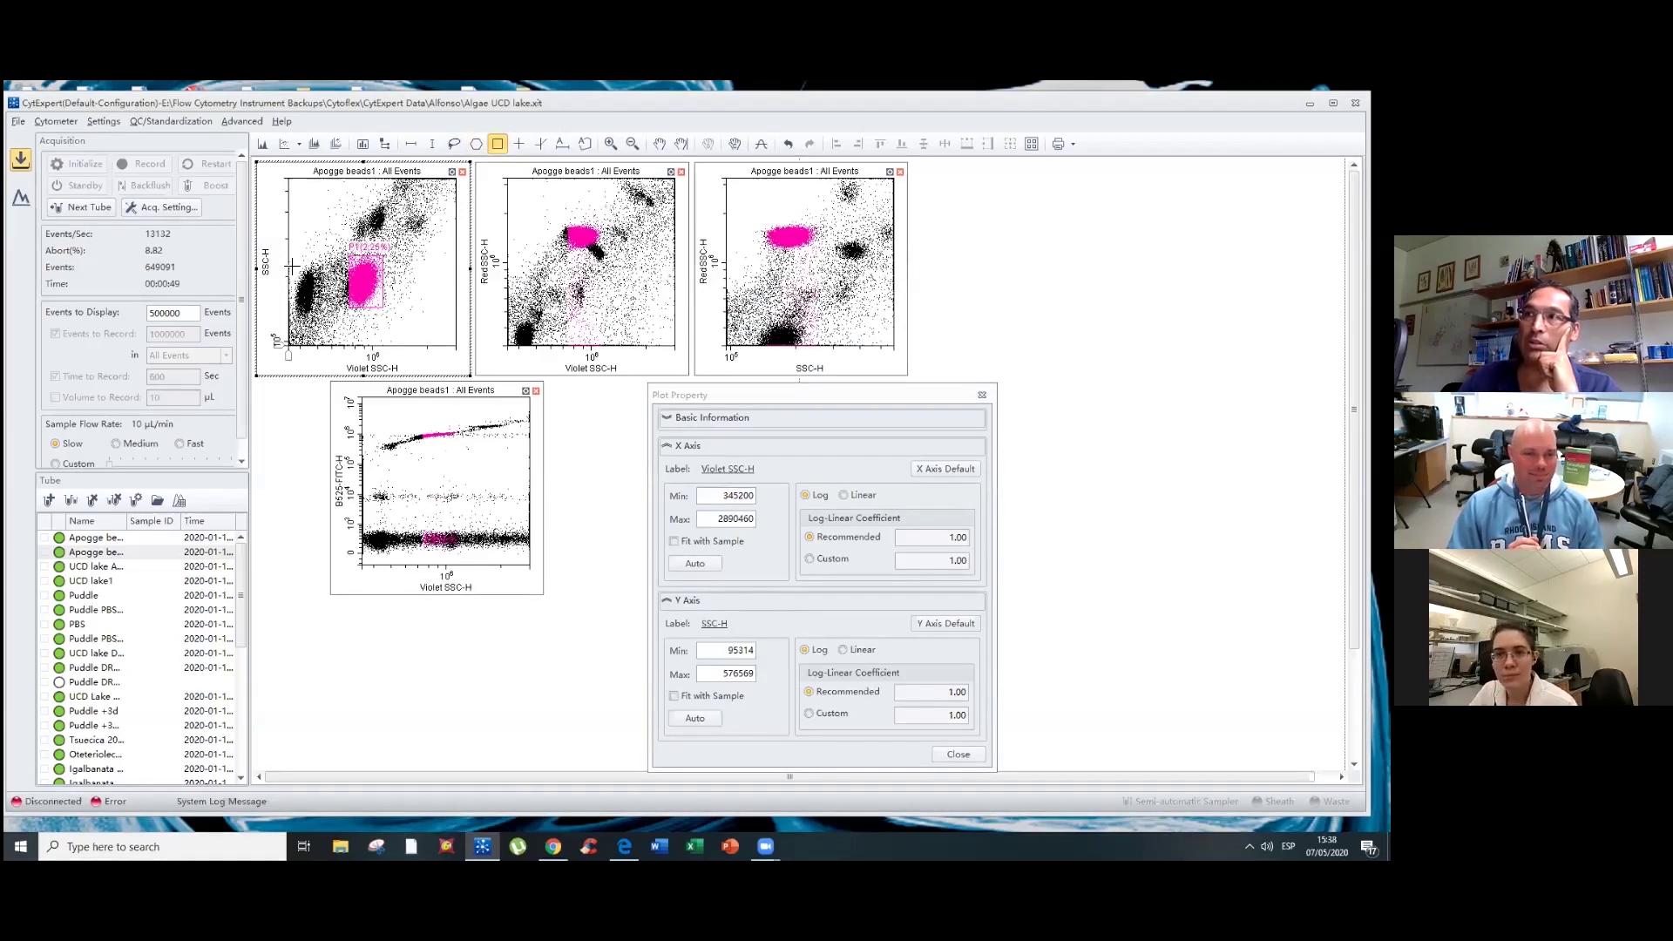
{"action": "left_click_drag", "start_coordinate": [297, 266], "coordinate": [319, 322]}
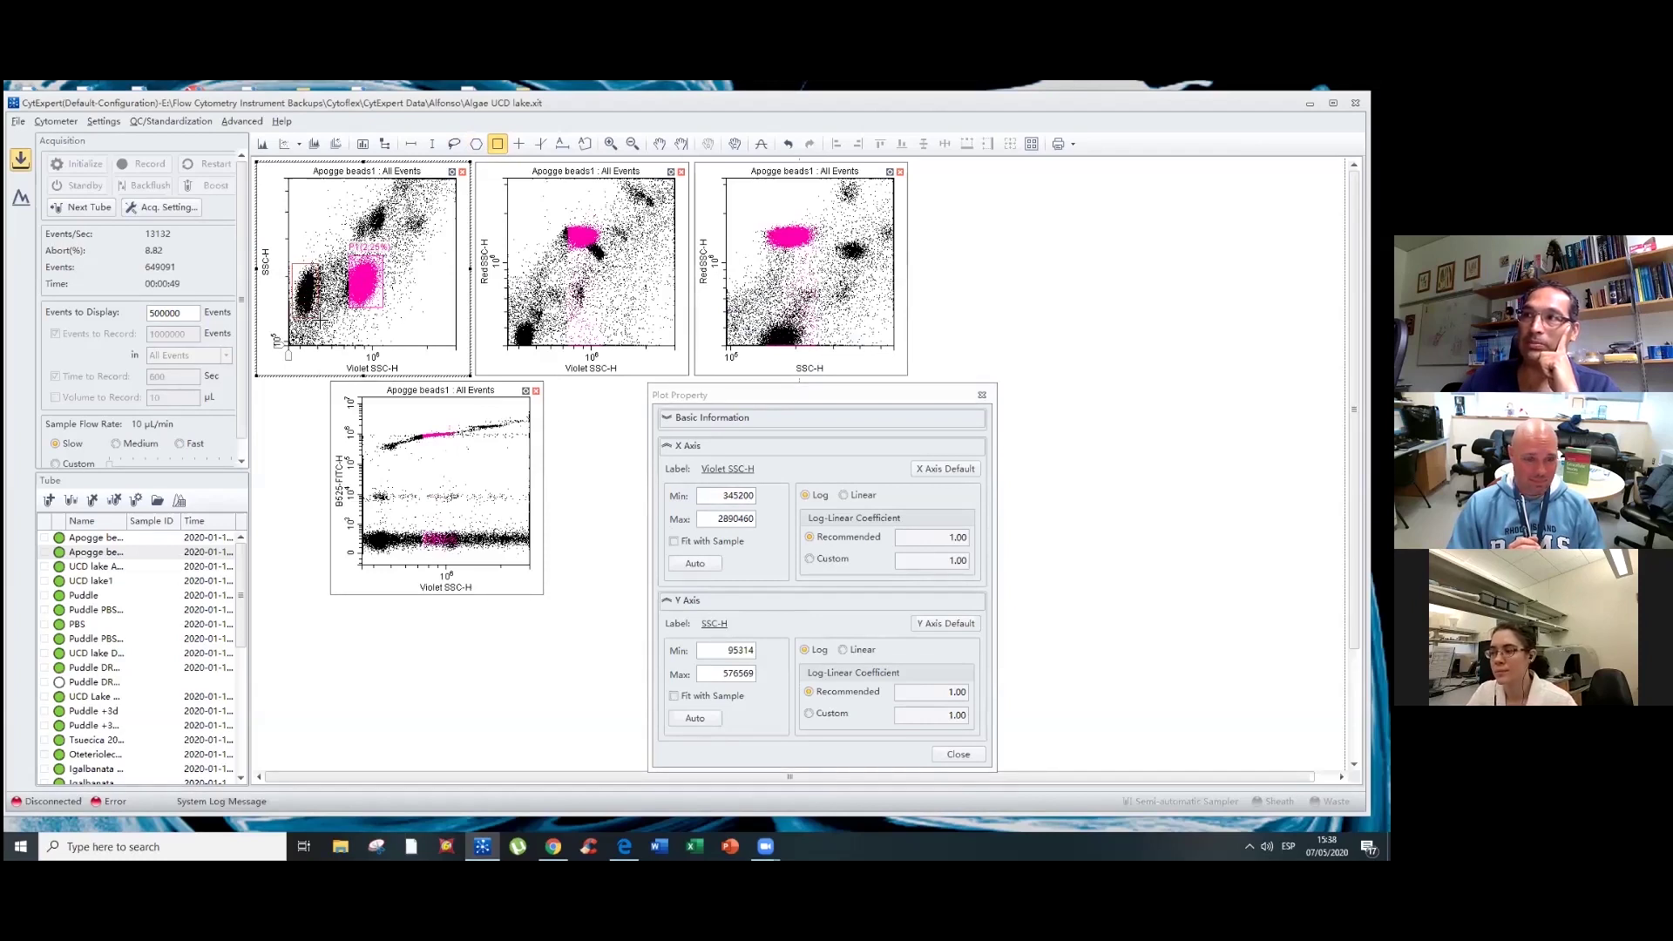
{"action": "left_click_drag", "start_coordinate": [321, 323], "coordinate": [323, 343]}
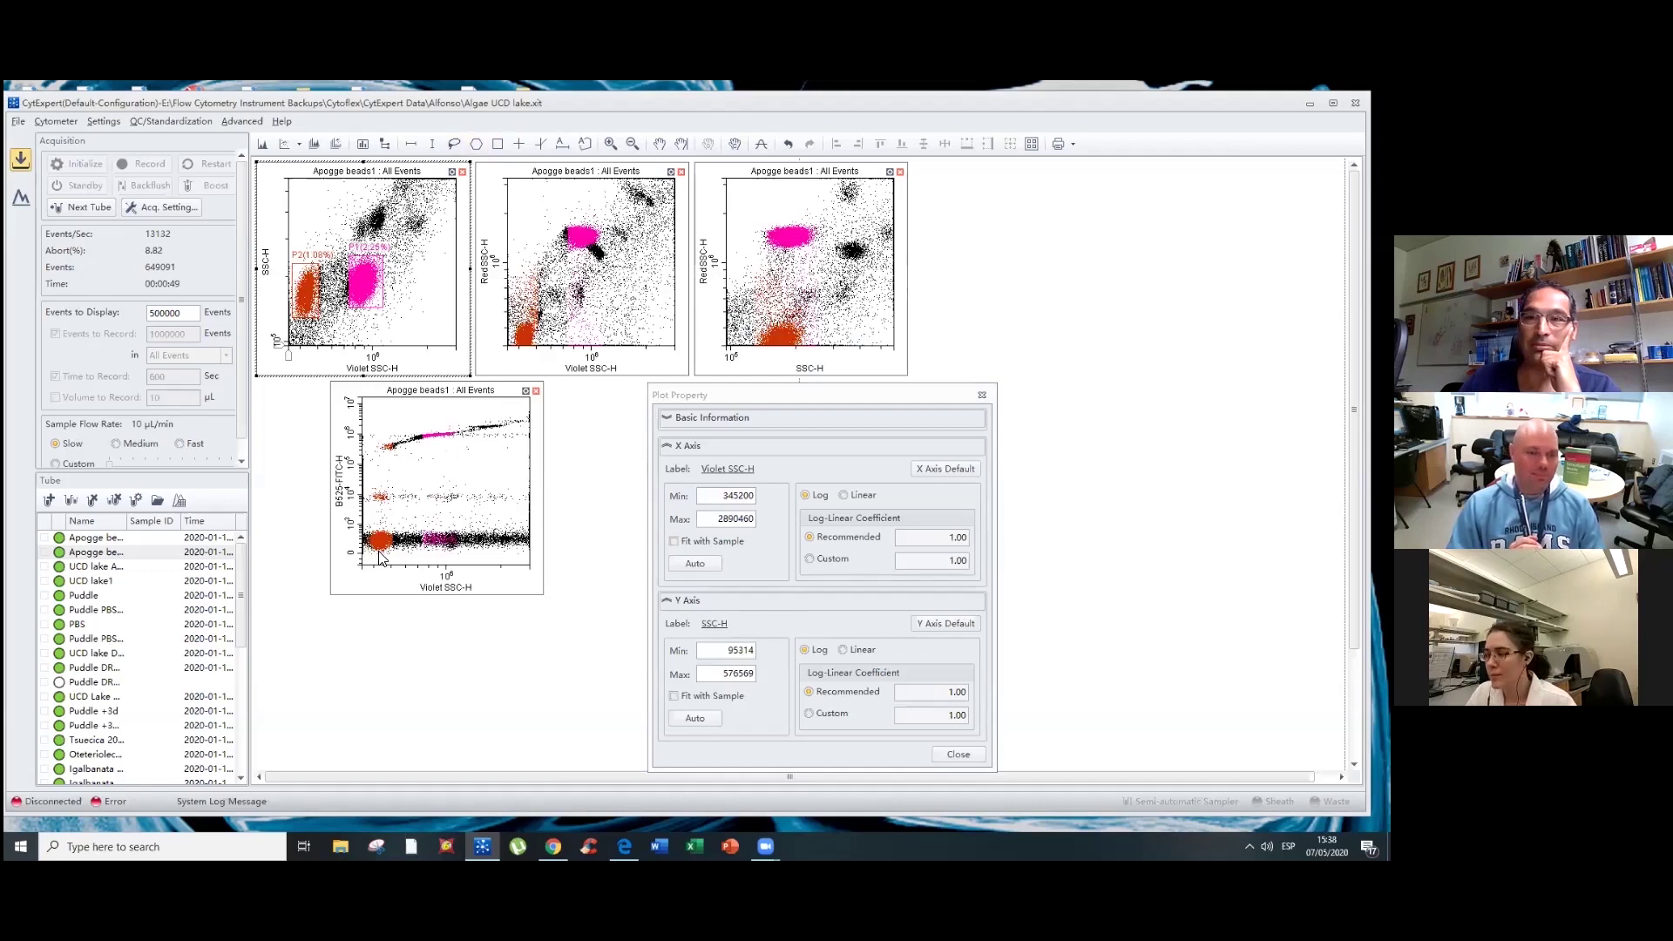
- Change the color of the magenta gate around the central bead population to bright green
{"action": "right_click", "coordinate": [377, 297]}
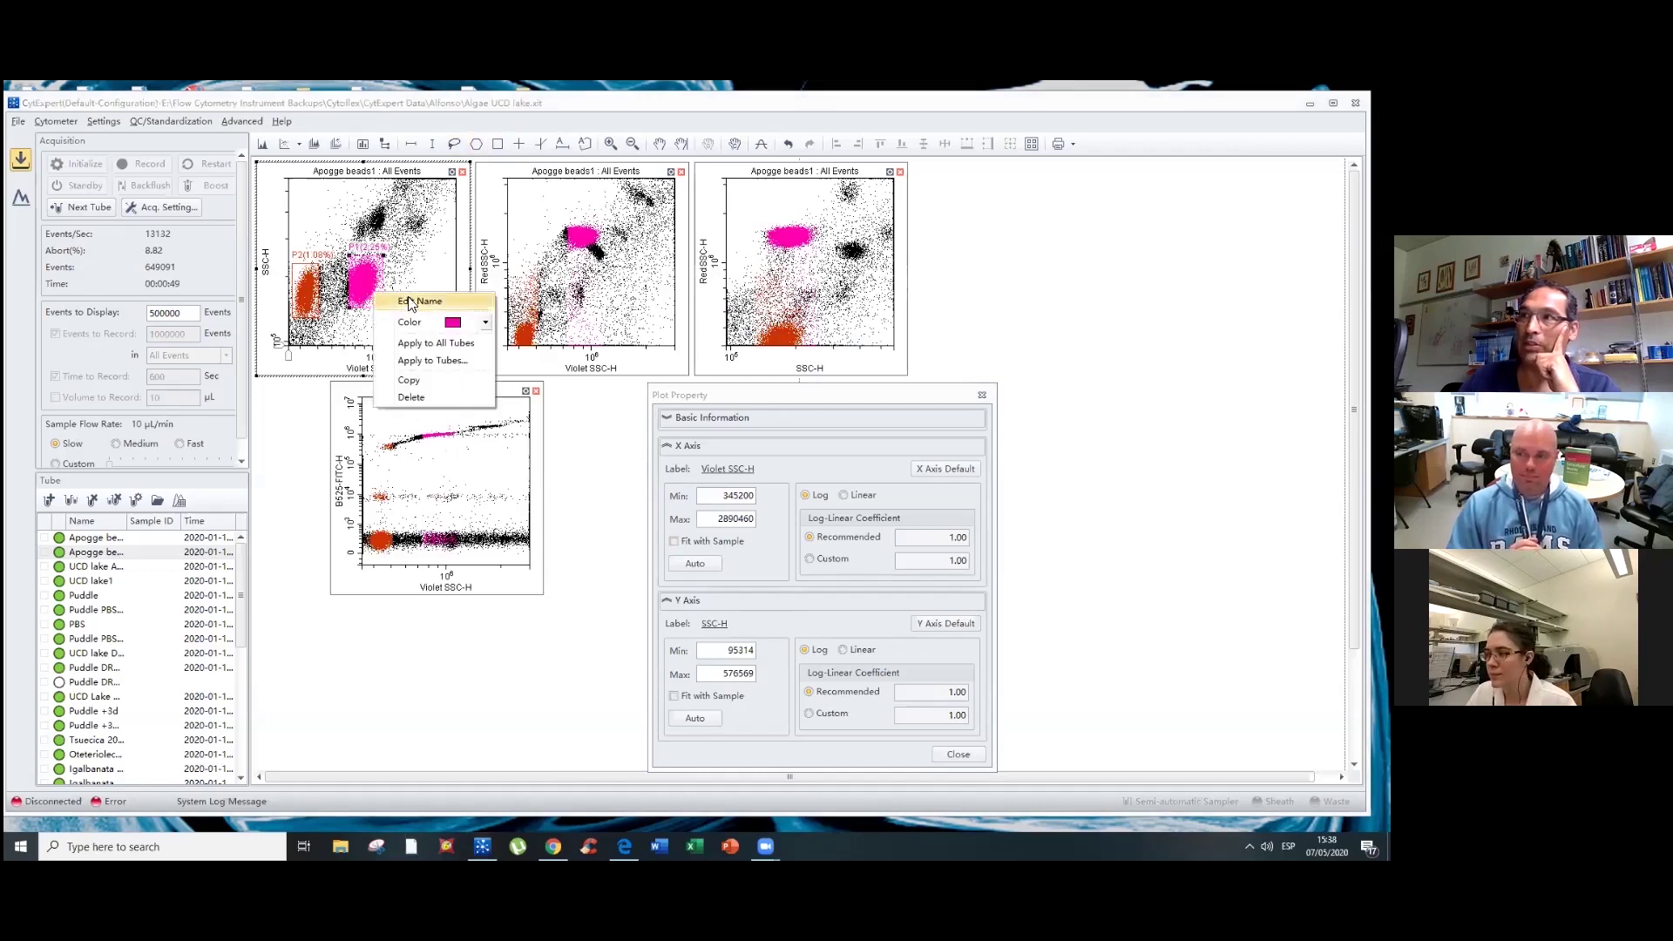
{"action": "left_click", "coordinate": [462, 325]}
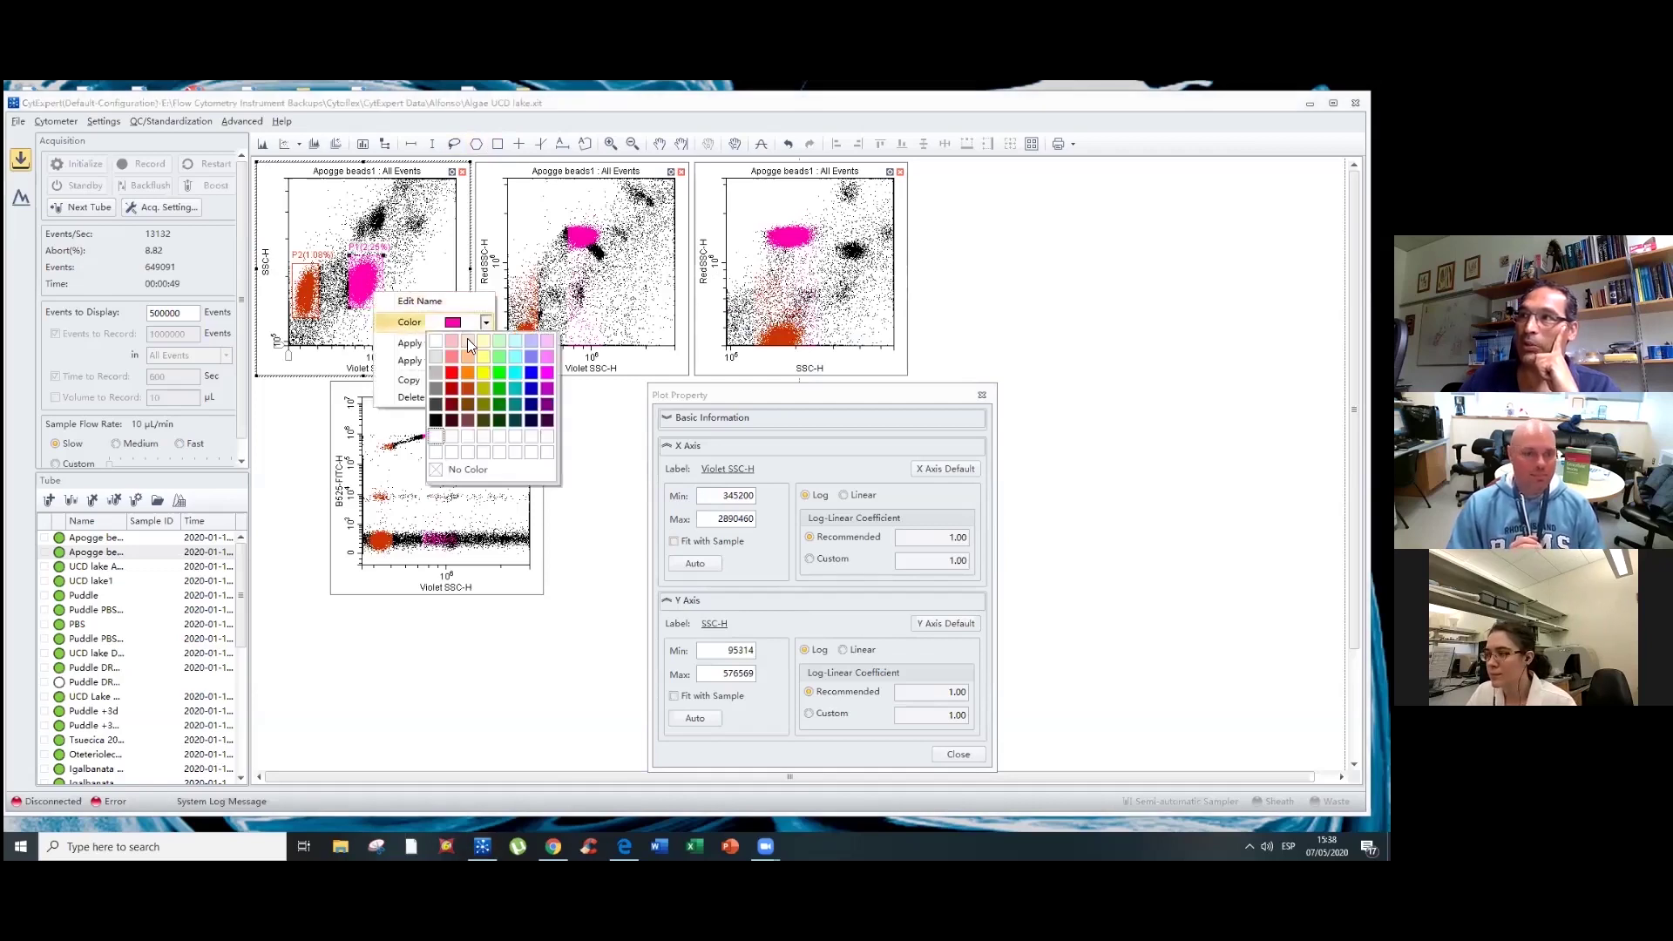
{"action": "left_click", "coordinate": [502, 421]}
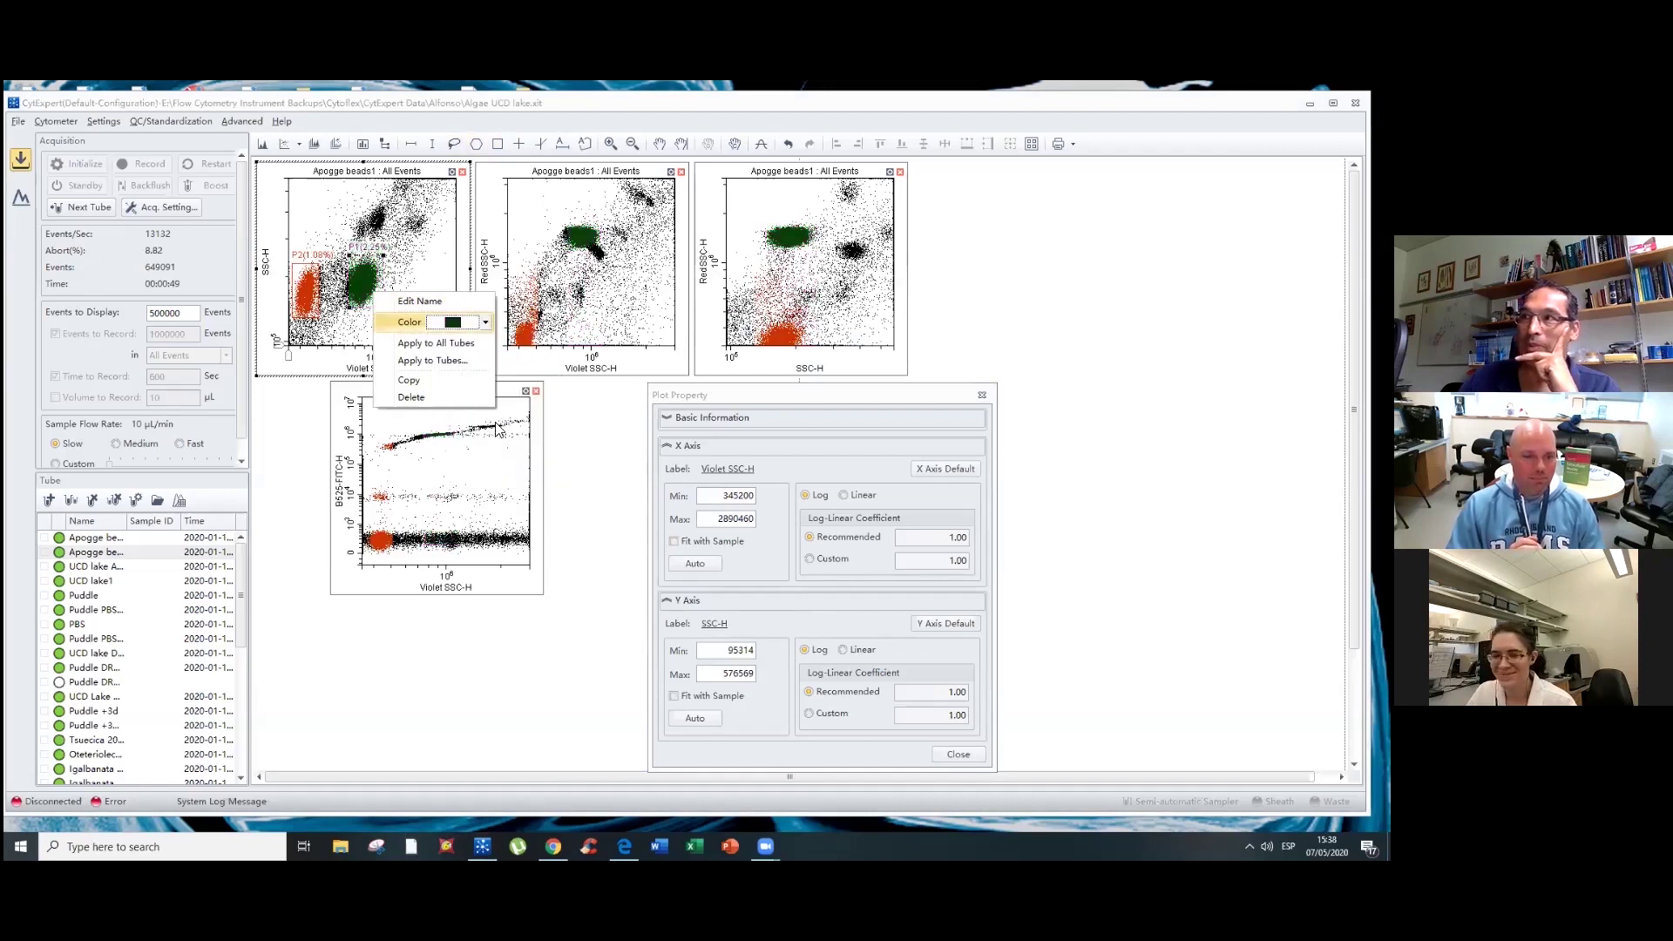
{"action": "left_click", "coordinate": [450, 325]}
{"action": "left_click", "coordinate": [493, 365]}
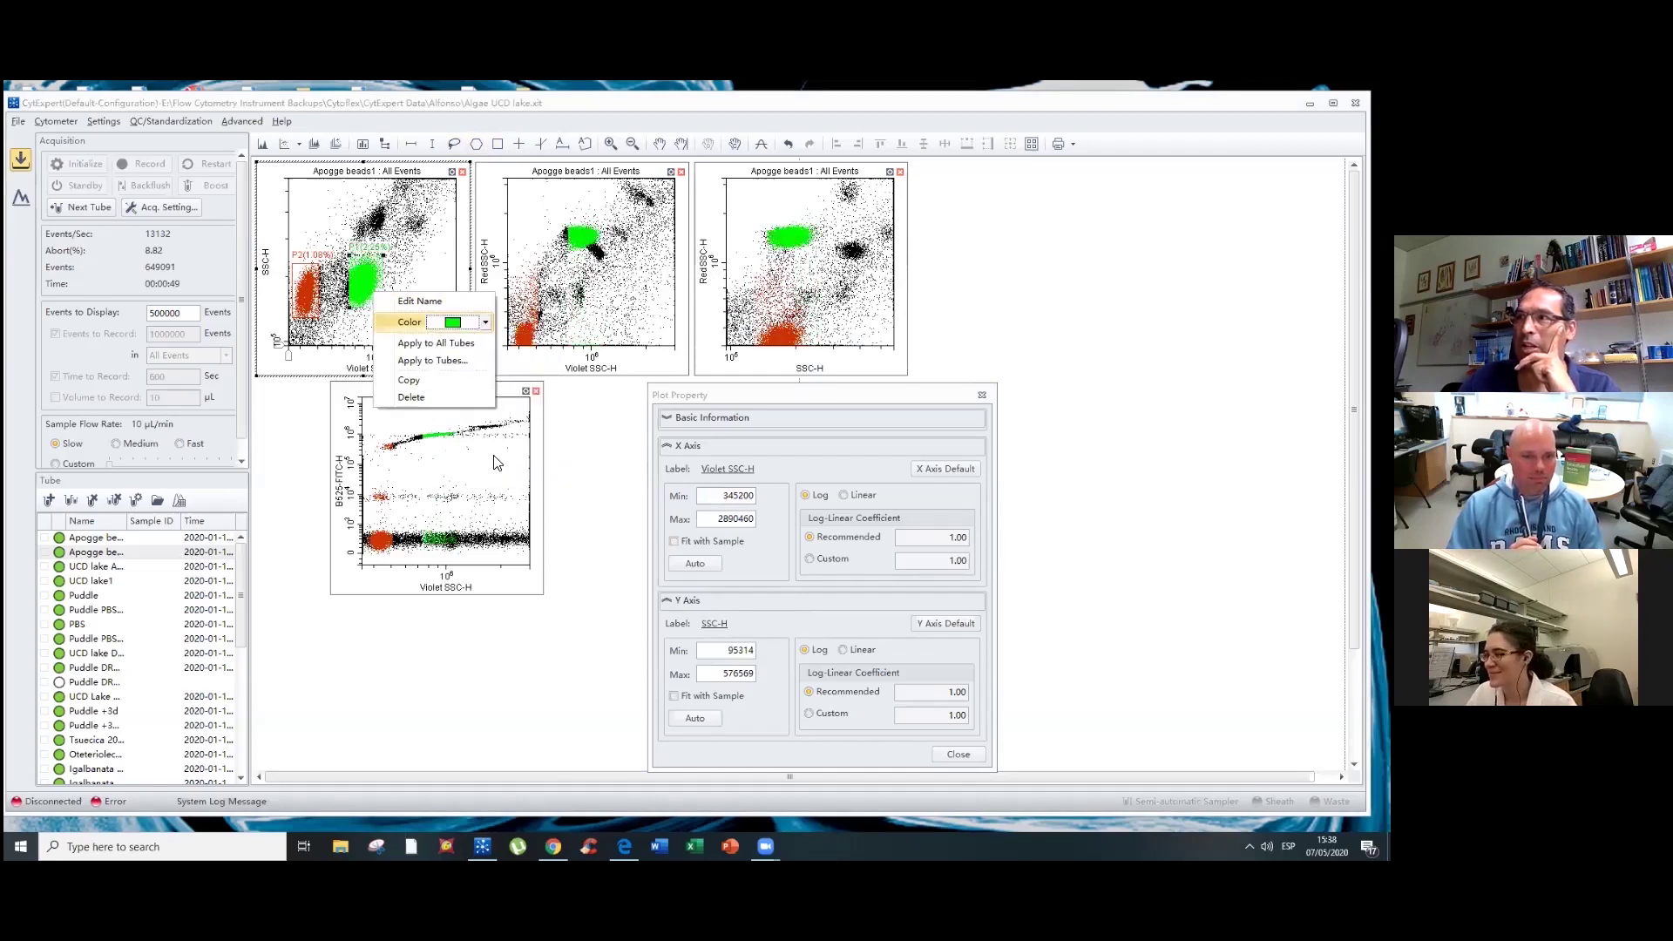
{"action": "left_click", "coordinate": [558, 471]}
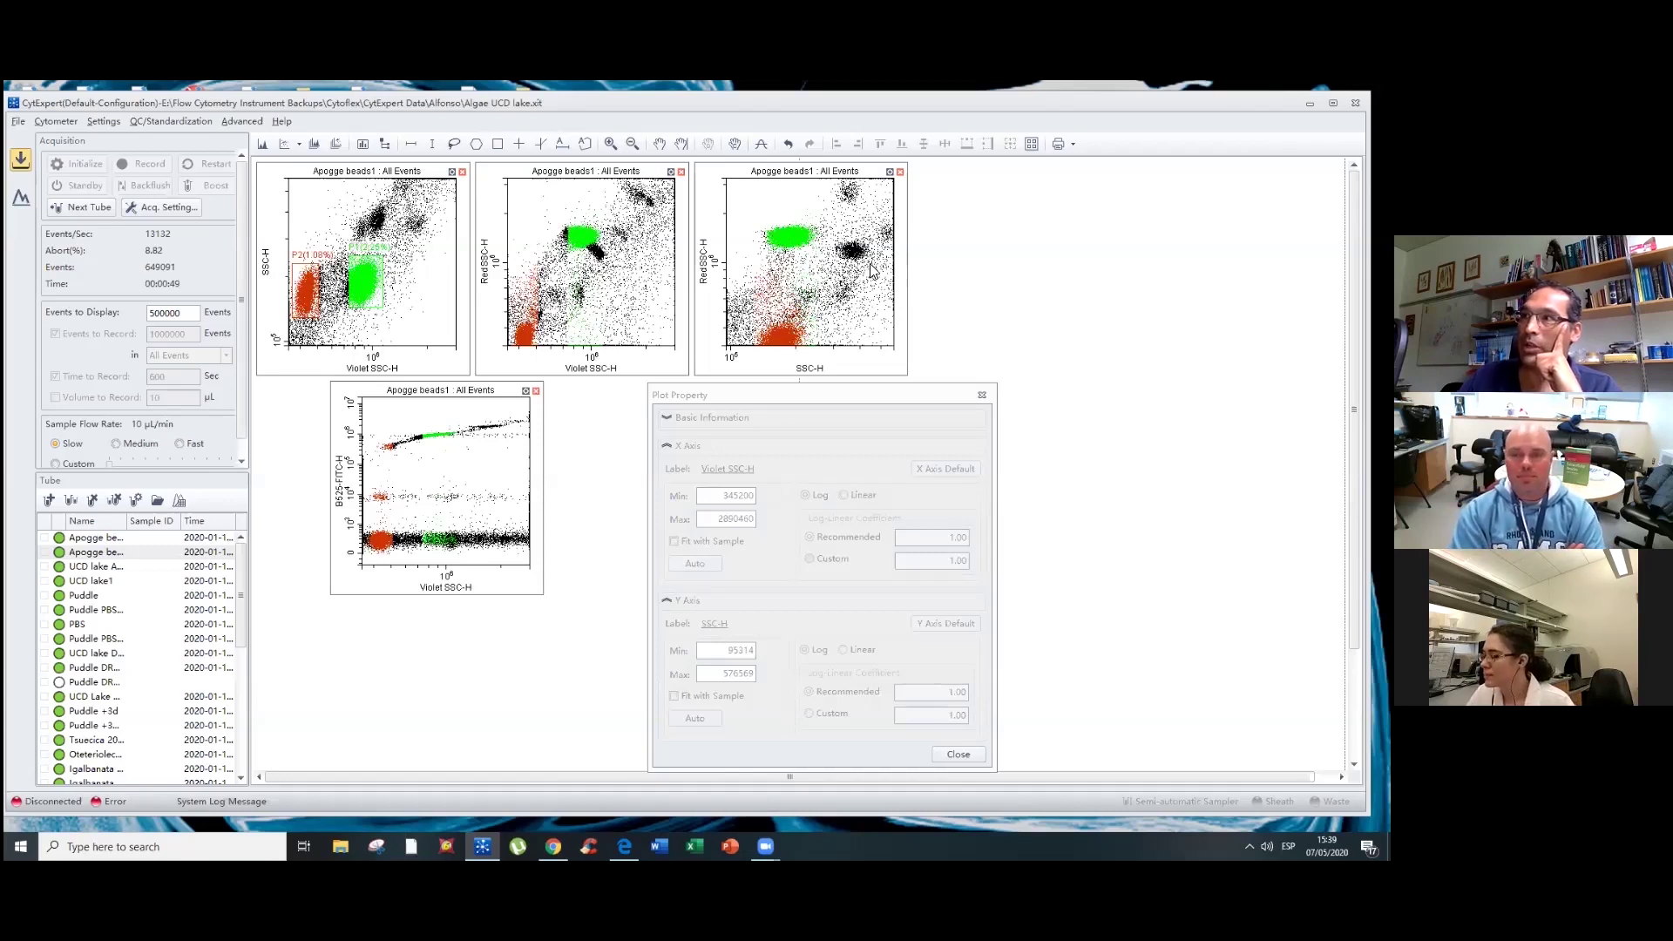
- Draw rectangle gates around the small high-SSC population in the Red SSC-H versus SSC-H plot and the brightest high-scatter beads in the B525-FITC-H plot
{"action": "left_click", "coordinate": [498, 144]}
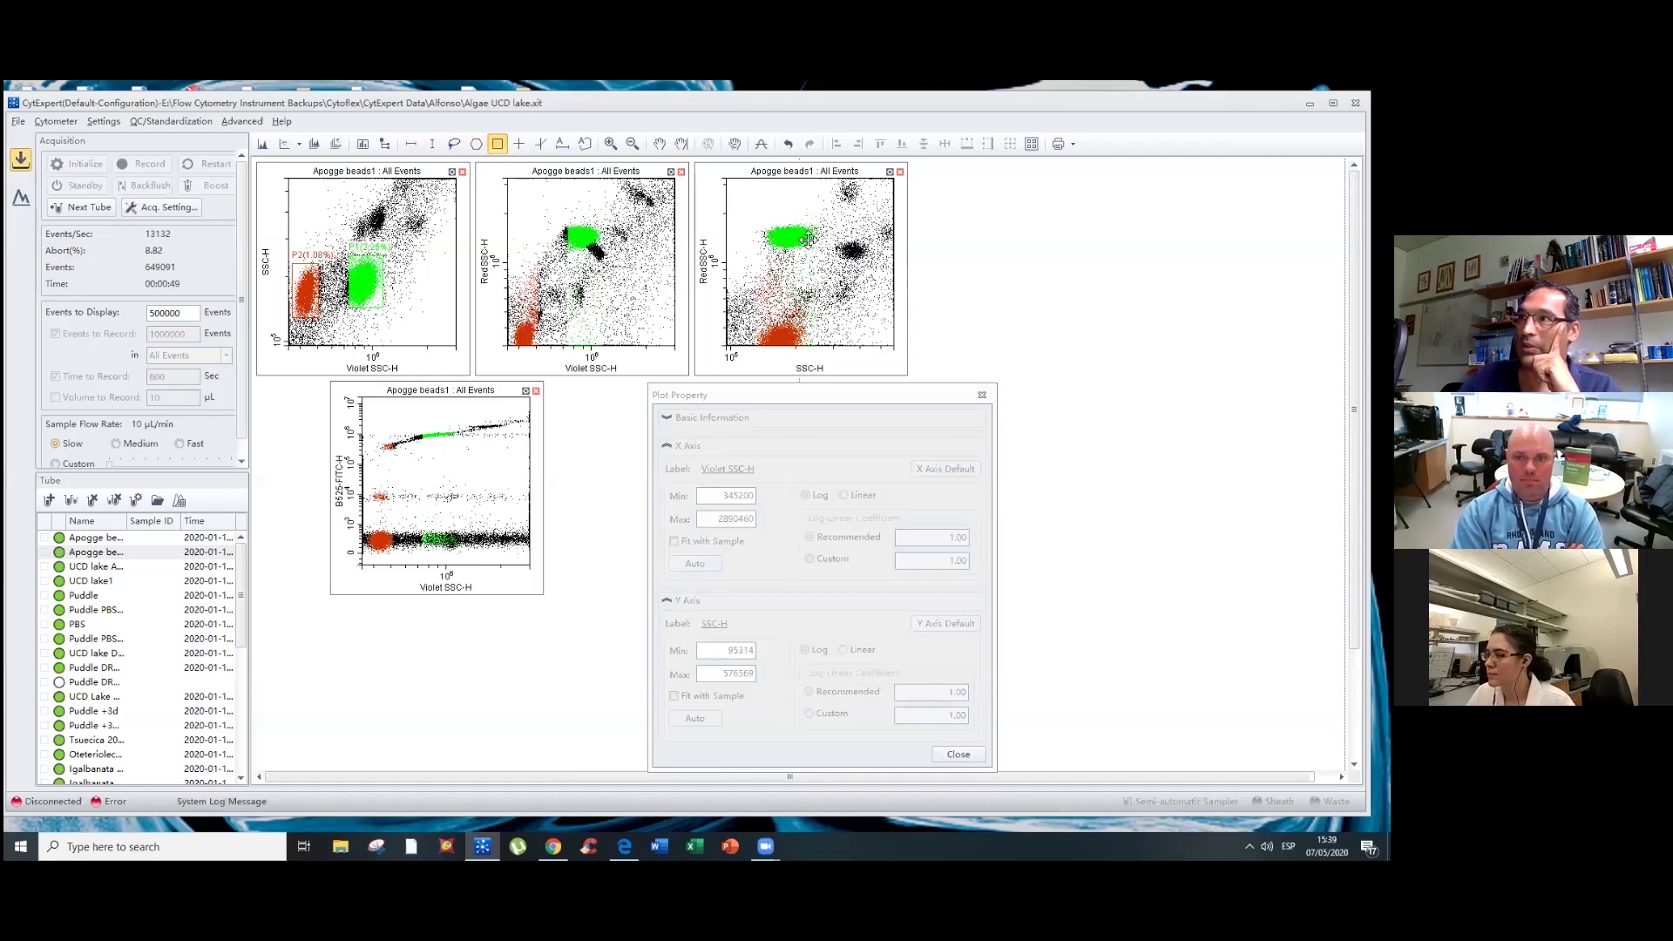
{"action": "left_click_drag", "start_coordinate": [833, 241], "coordinate": [871, 265]}
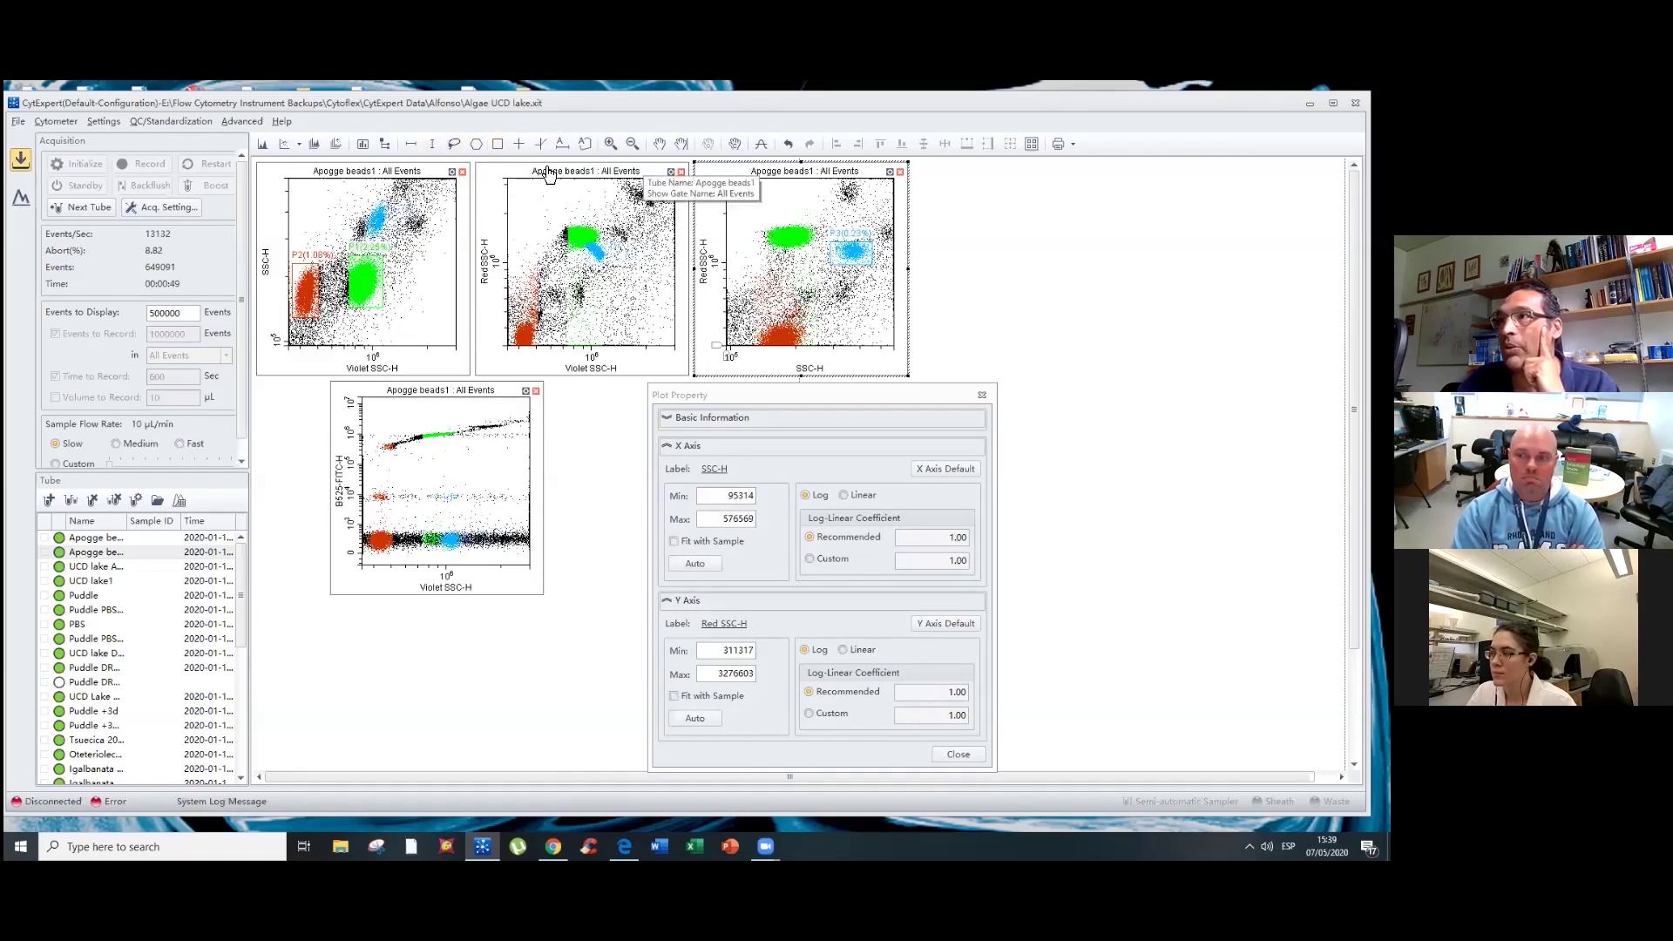
{"action": "left_click", "coordinate": [496, 144]}
{"action": "left_click_drag", "start_coordinate": [469, 420], "coordinate": [506, 439]}
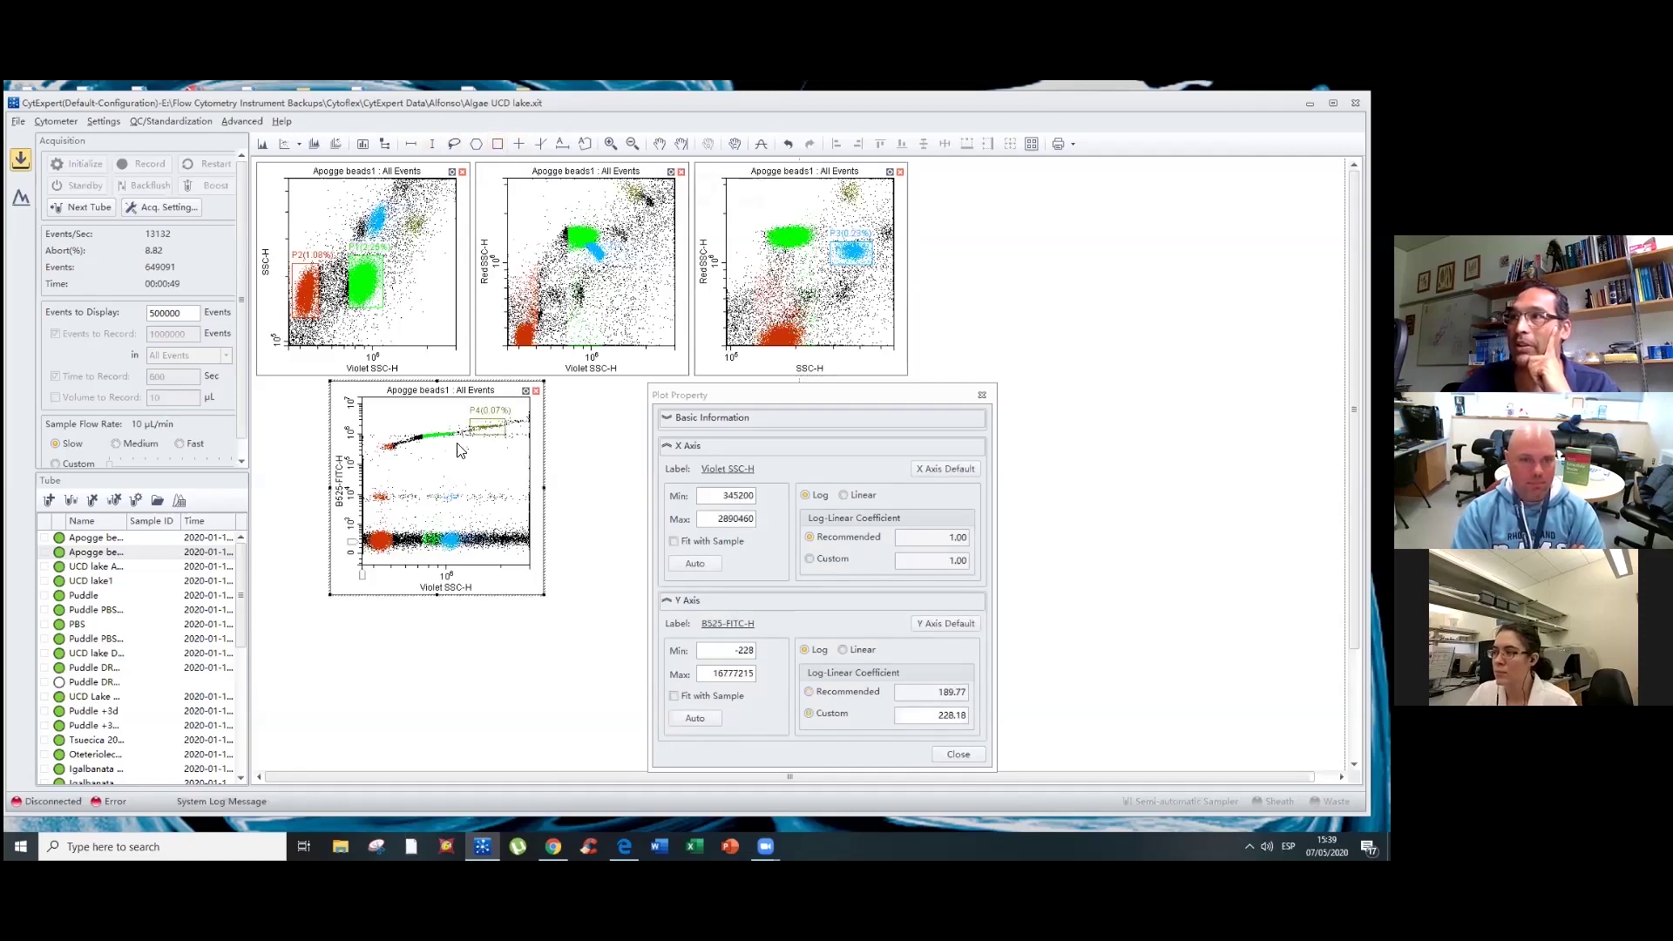
- Change the color of the gate around the bright fluorescent beads in the B525-FITC-H plot to magenta
{"action": "right_click", "coordinate": [475, 431]}
{"action": "left_click", "coordinate": [554, 462]}
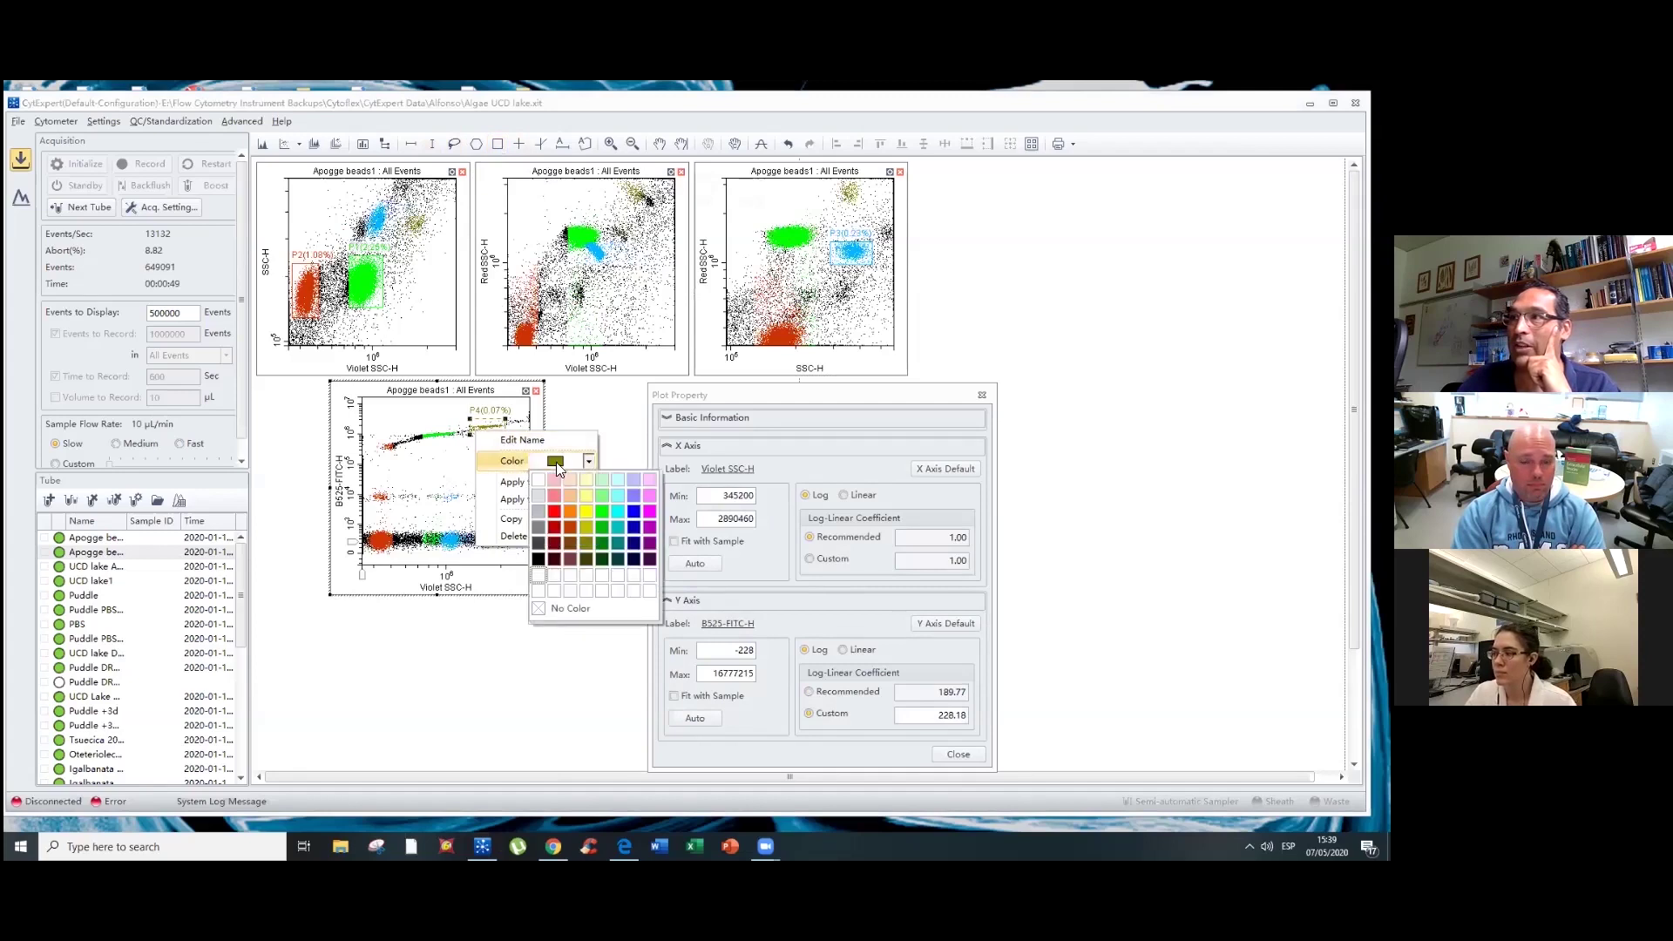
{"action": "left_click", "coordinate": [655, 513]}
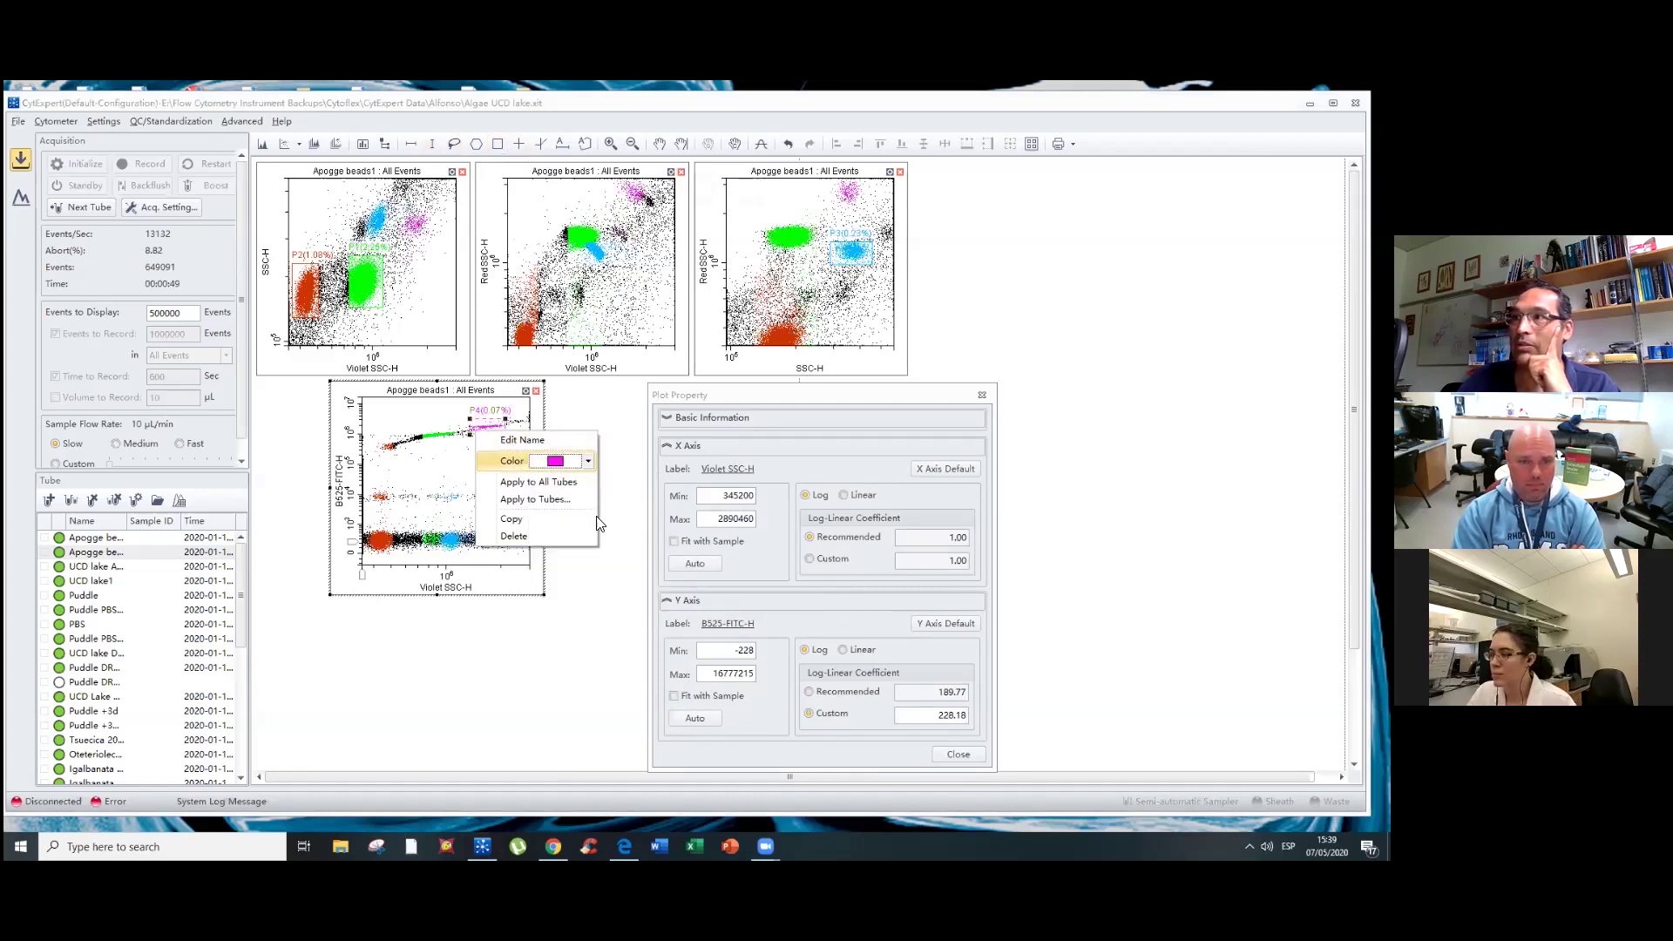
{"action": "left_click", "coordinate": [581, 631]}
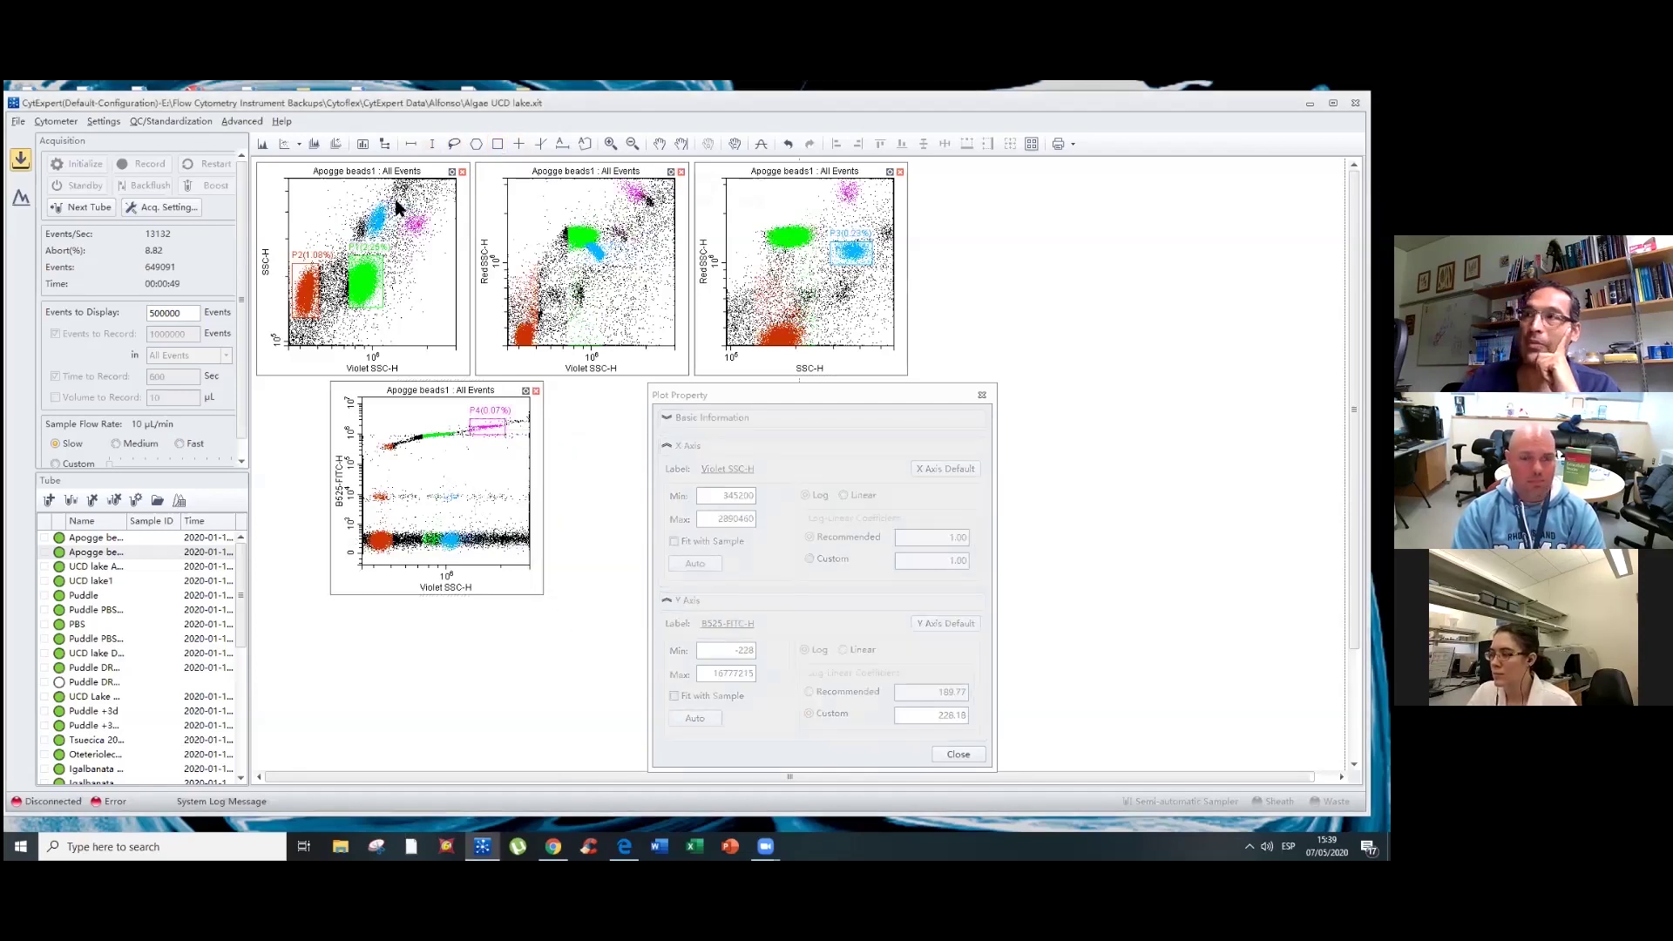
- Draw a polygon gate around the magenta population in the SSC-H versus Violet SSC-H plot and stretch it over the green population
{"action": "left_click", "coordinate": [476, 143]}
{"action": "mouse_move", "coordinate": [402, 237]}
{"action": "left_mouse_down"}
{"action": "mouse_move", "coordinate": [429, 209]}
{"action": "mouse_move", "coordinate": [408, 214]}
{"action": "left_mouse_up"}
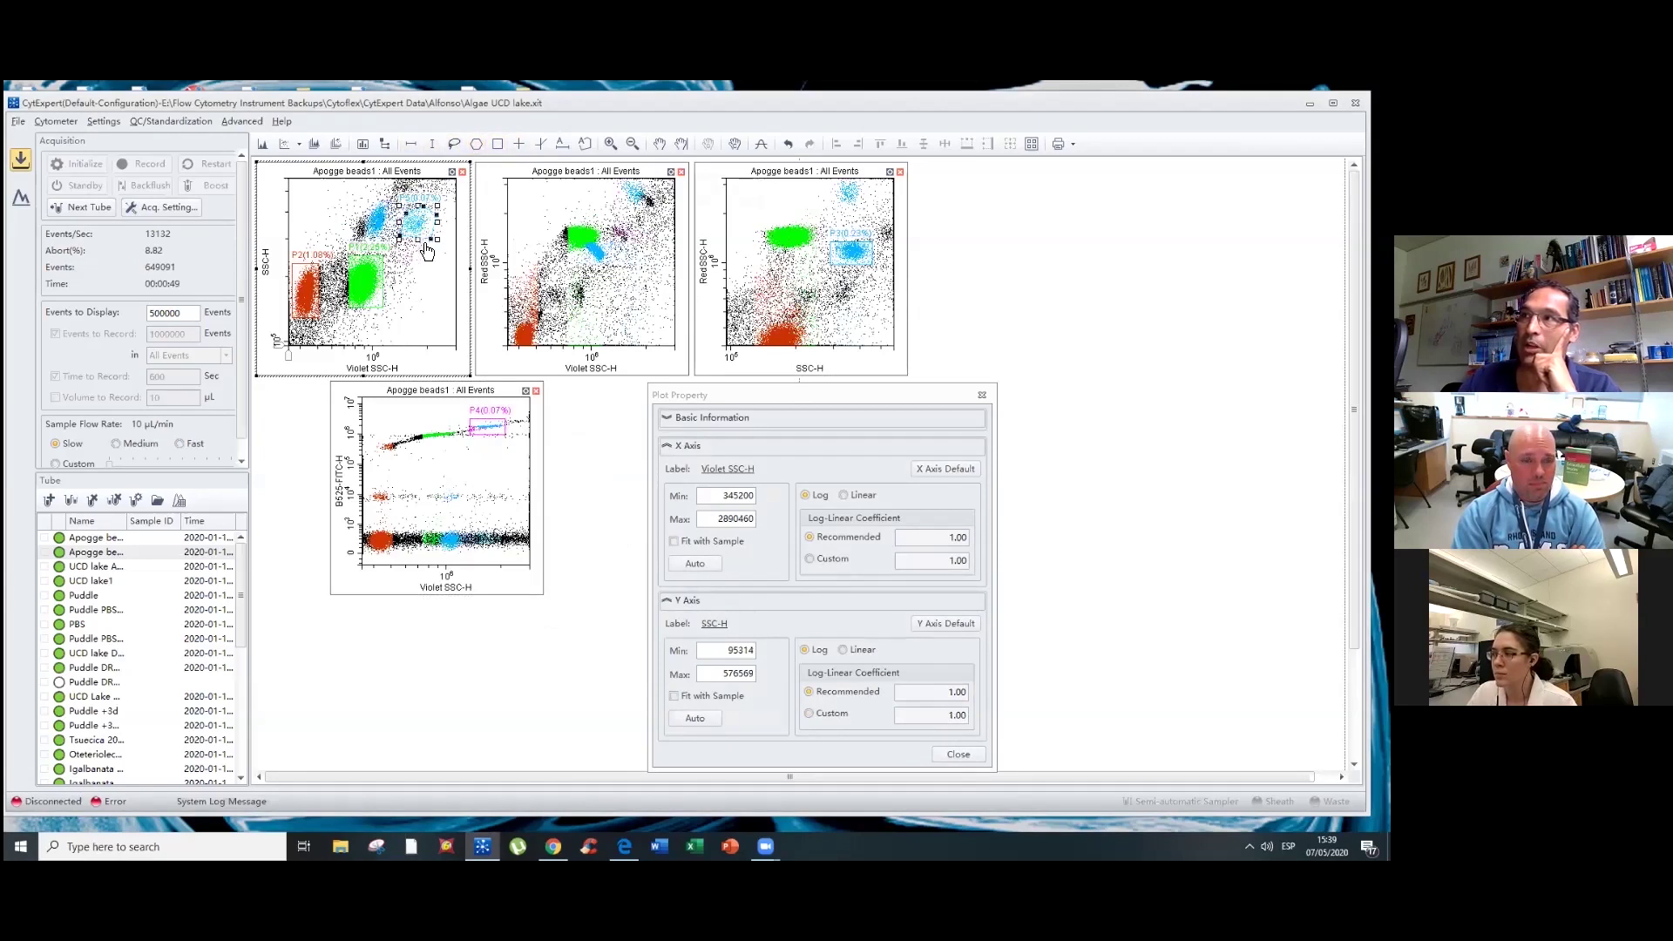
{"action": "left_click_drag", "start_coordinate": [430, 235], "coordinate": [338, 278]}
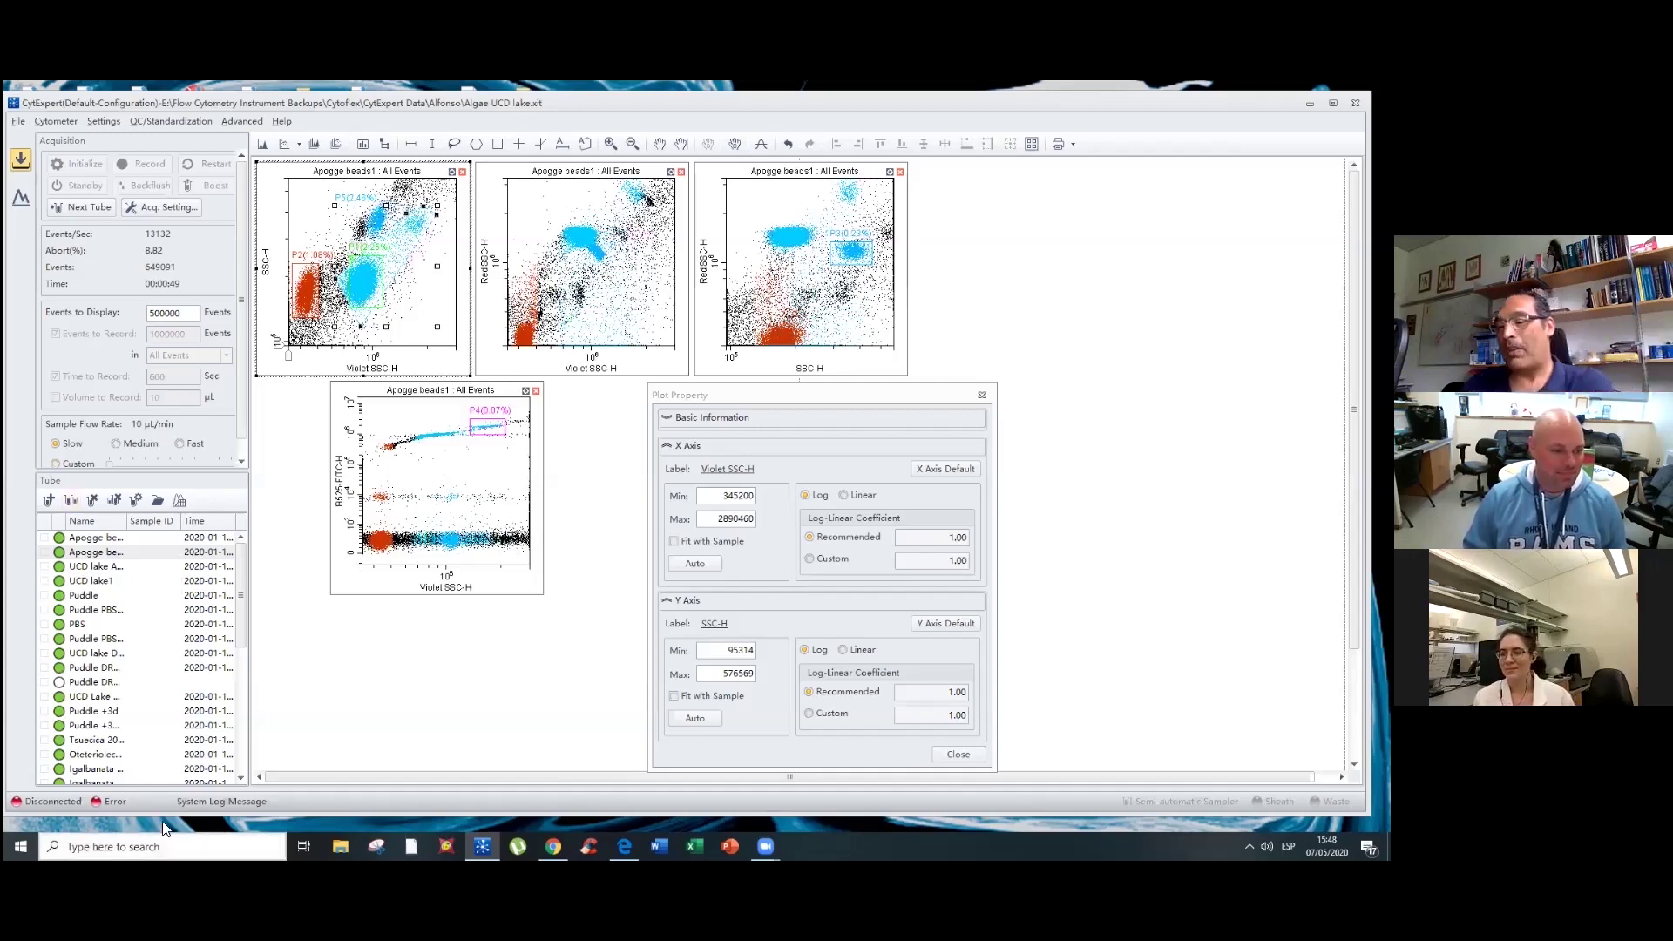
- Close the plot properties and delete all plots from the worksheet
{"action": "left_click", "coordinate": [983, 395]}
{"action": "key", "text": "ctrl+a"}
{"action": "key", "text": "Delete"}
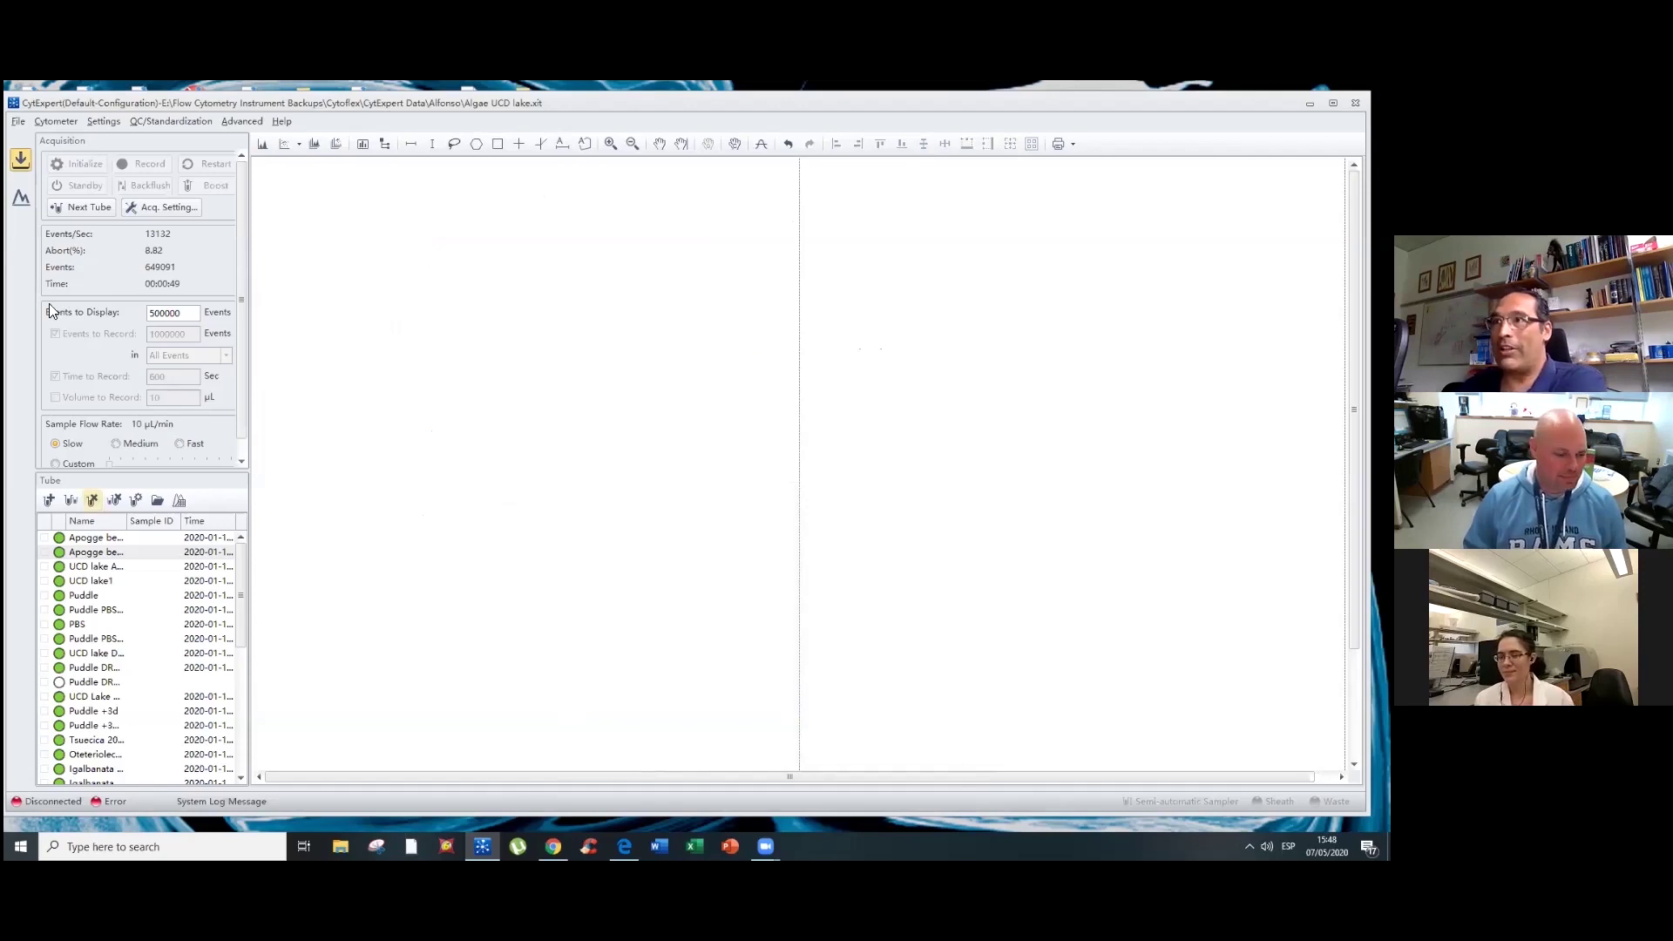
- Create two dot plots from height channels, with Violet SSC-H on the x-axis and SSC-H and Red SSC-H on the y-axes
{"action": "left_click", "coordinate": [314, 144]}
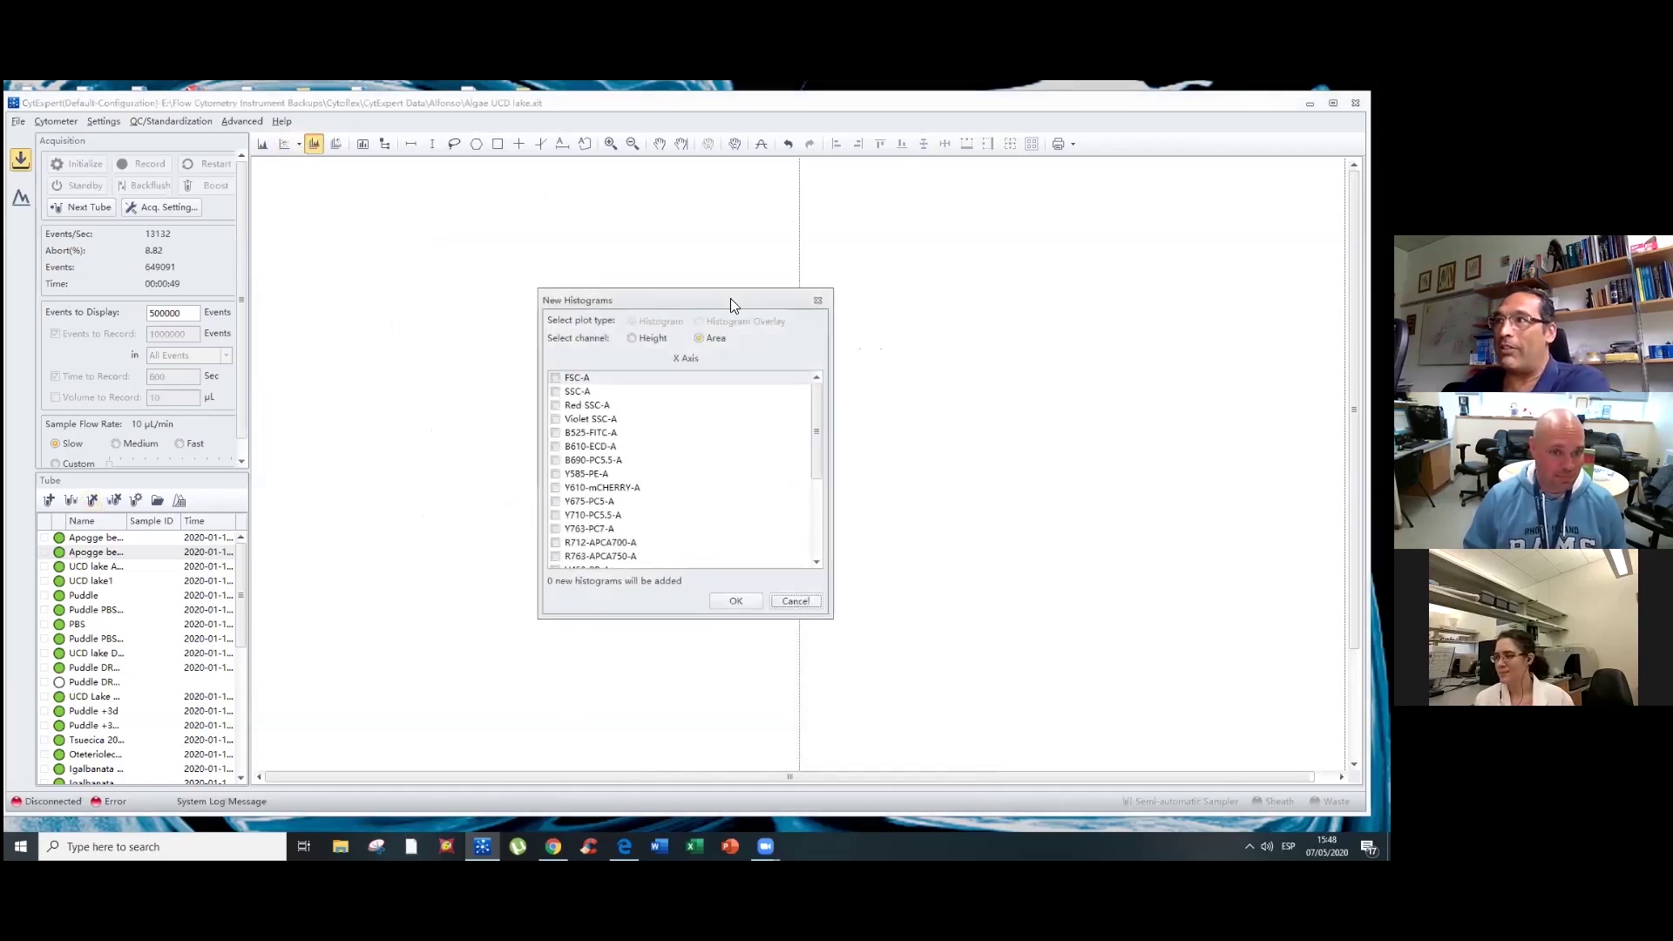
{"action": "left_click", "coordinate": [810, 303]}
{"action": "left_click", "coordinate": [336, 147]}
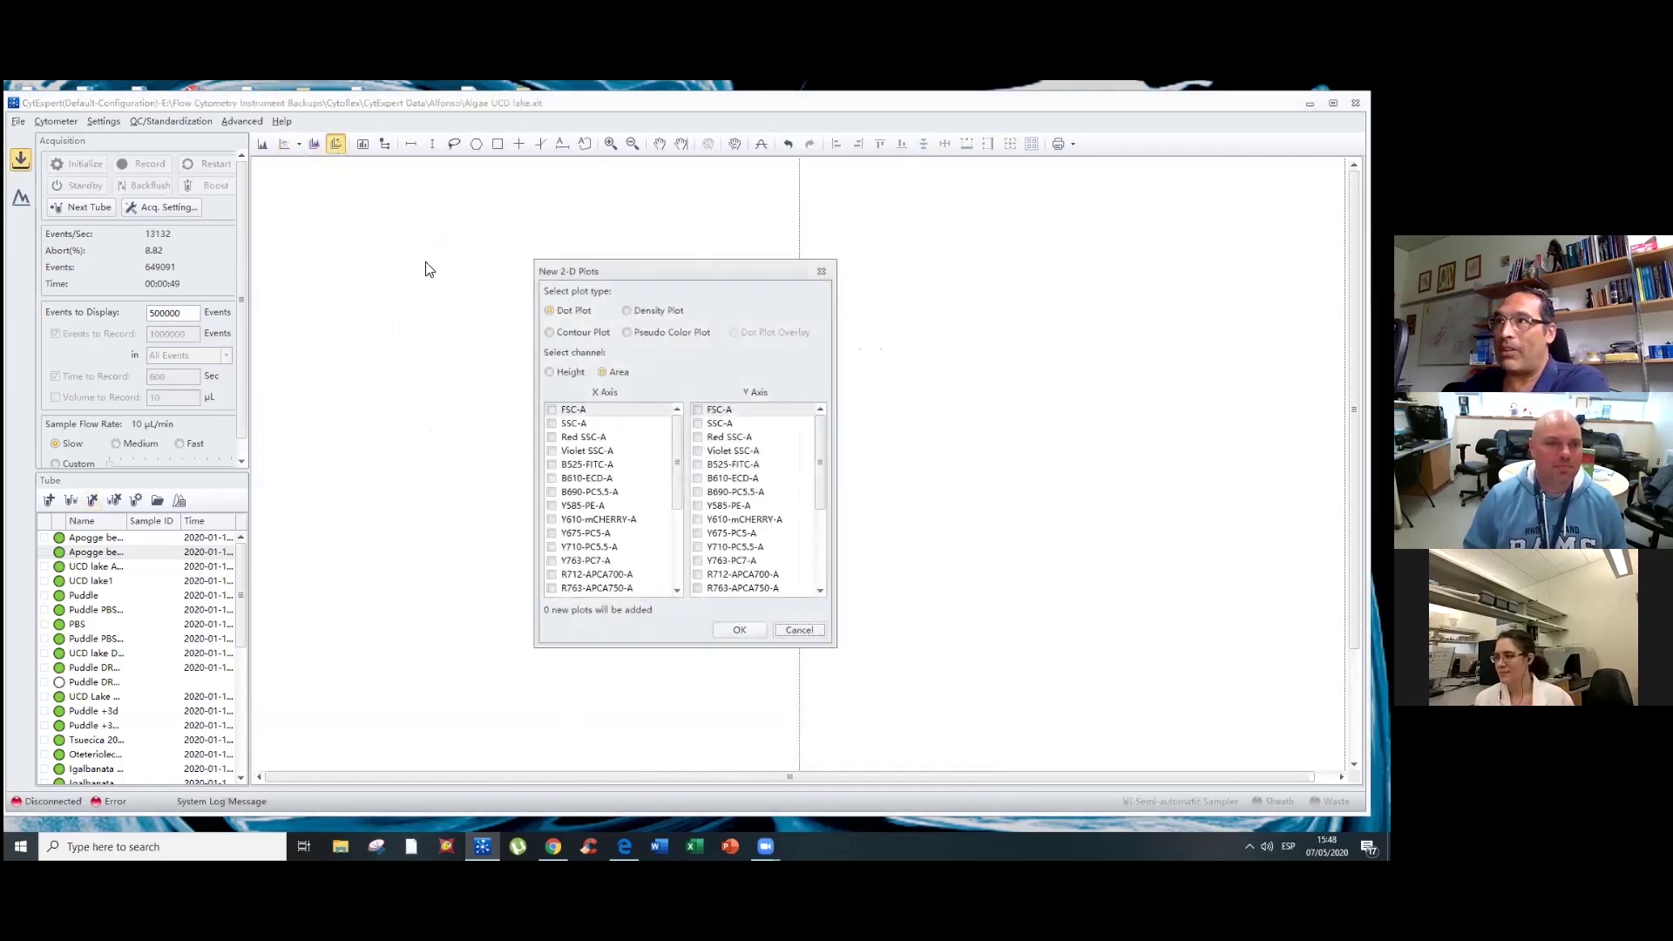
{"action": "left_click", "coordinate": [550, 372]}
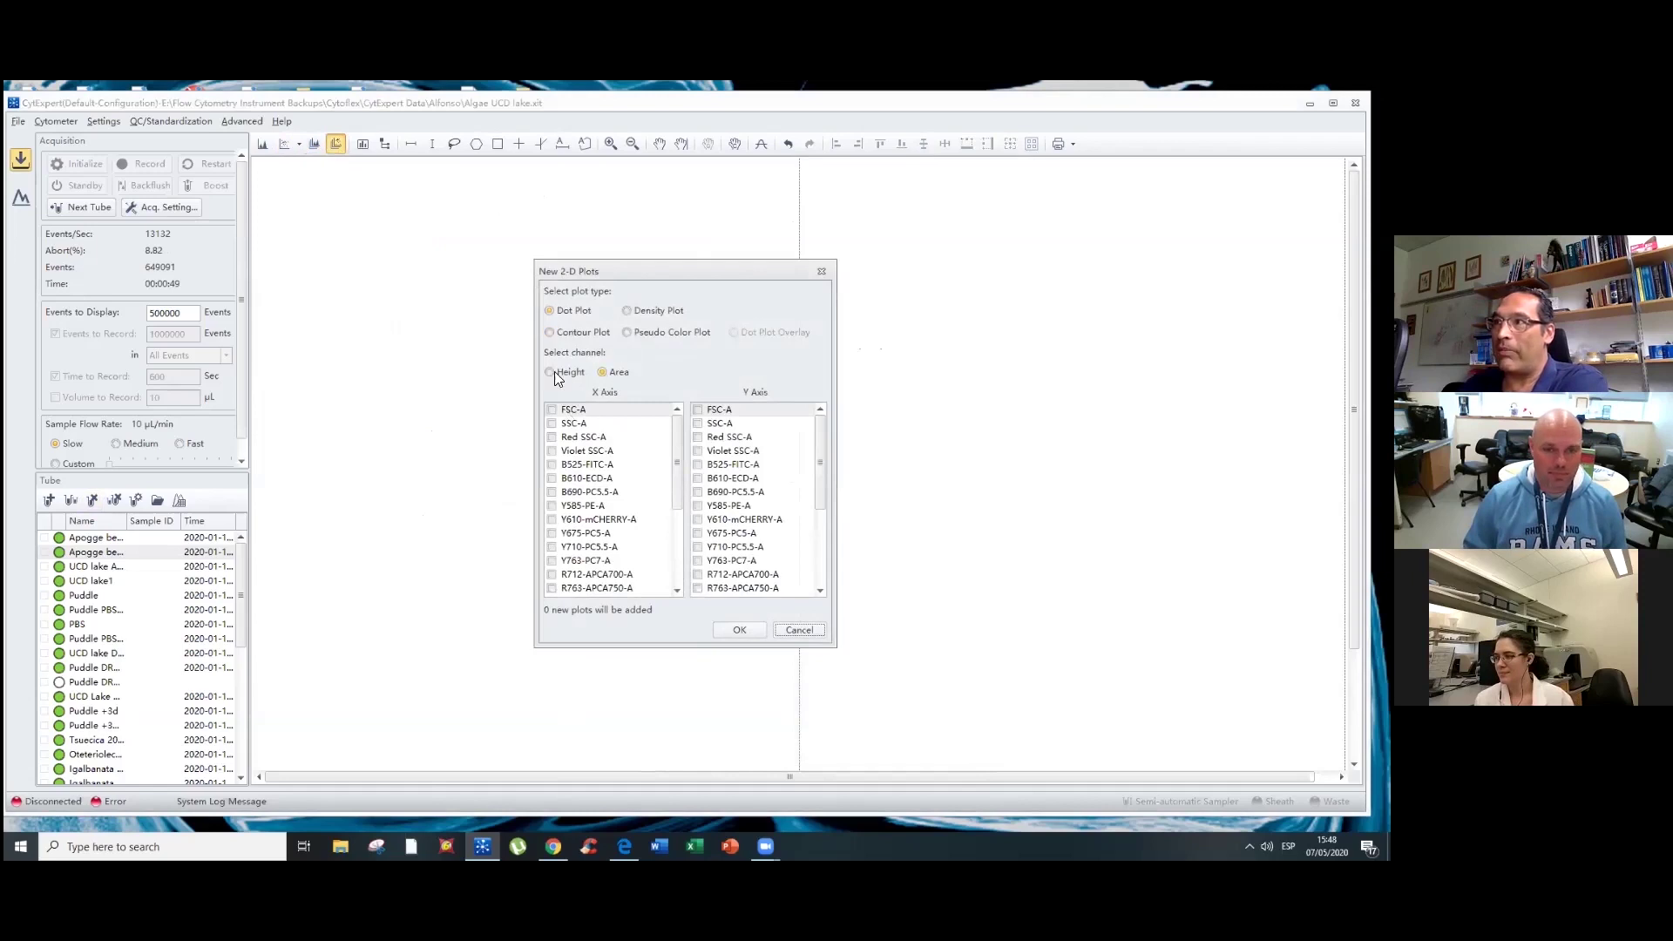
{"action": "left_click", "coordinate": [551, 424]}
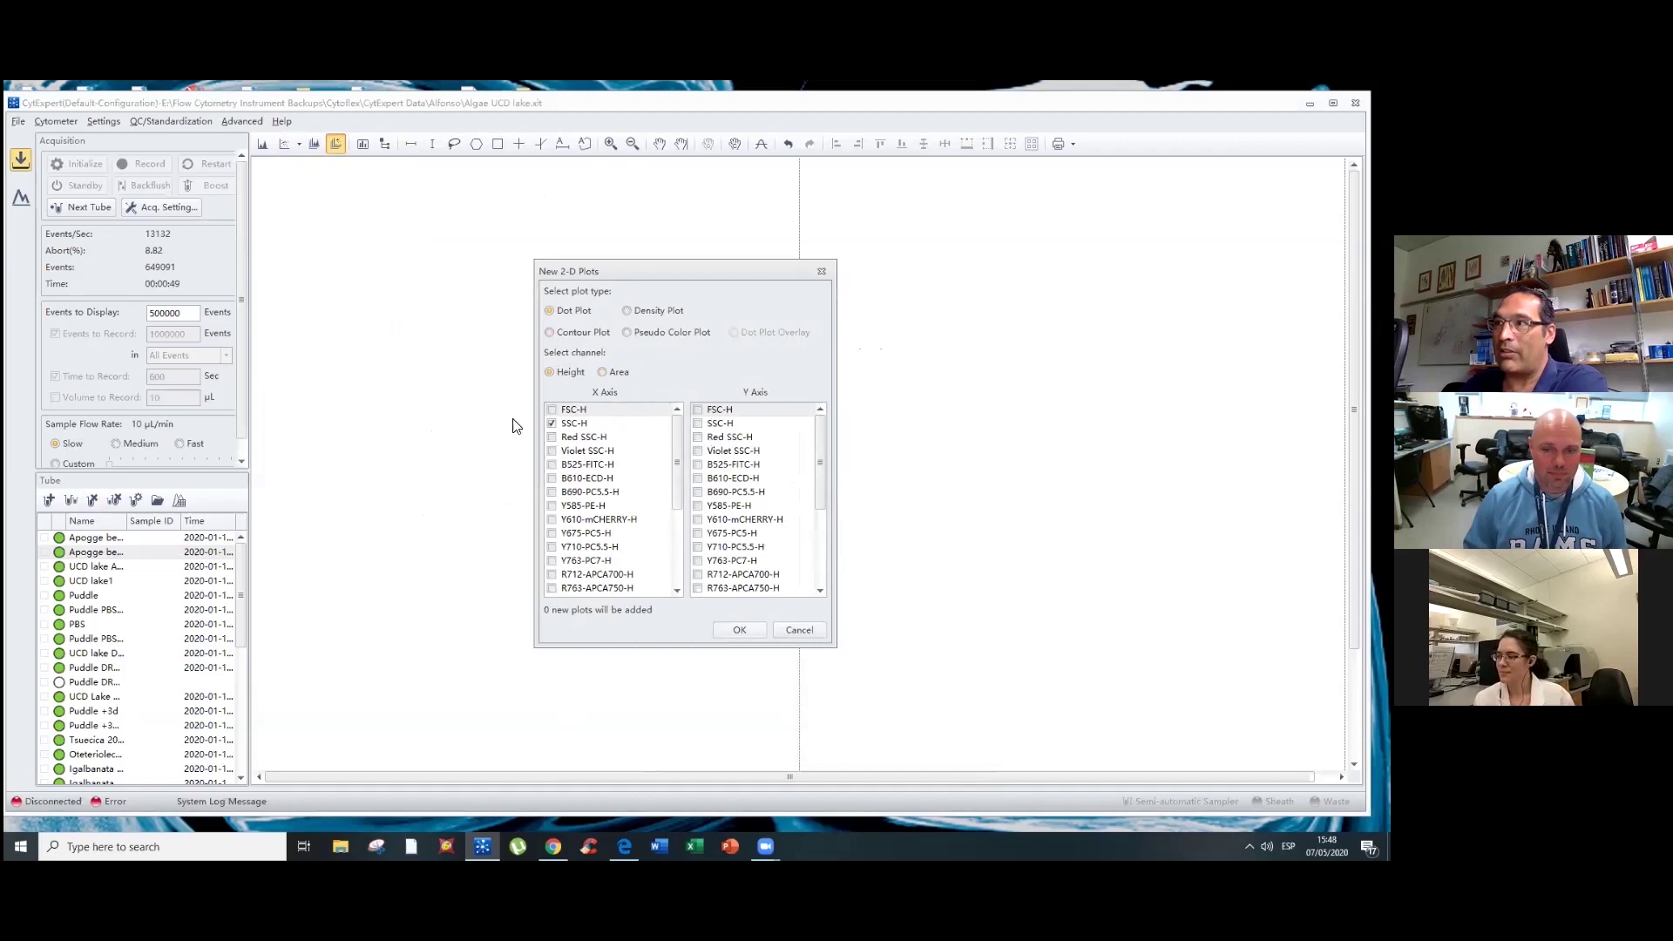
{"action": "left_click", "coordinate": [552, 451]}
{"action": "left_click", "coordinate": [552, 423]}
{"action": "left_click", "coordinate": [698, 424]}
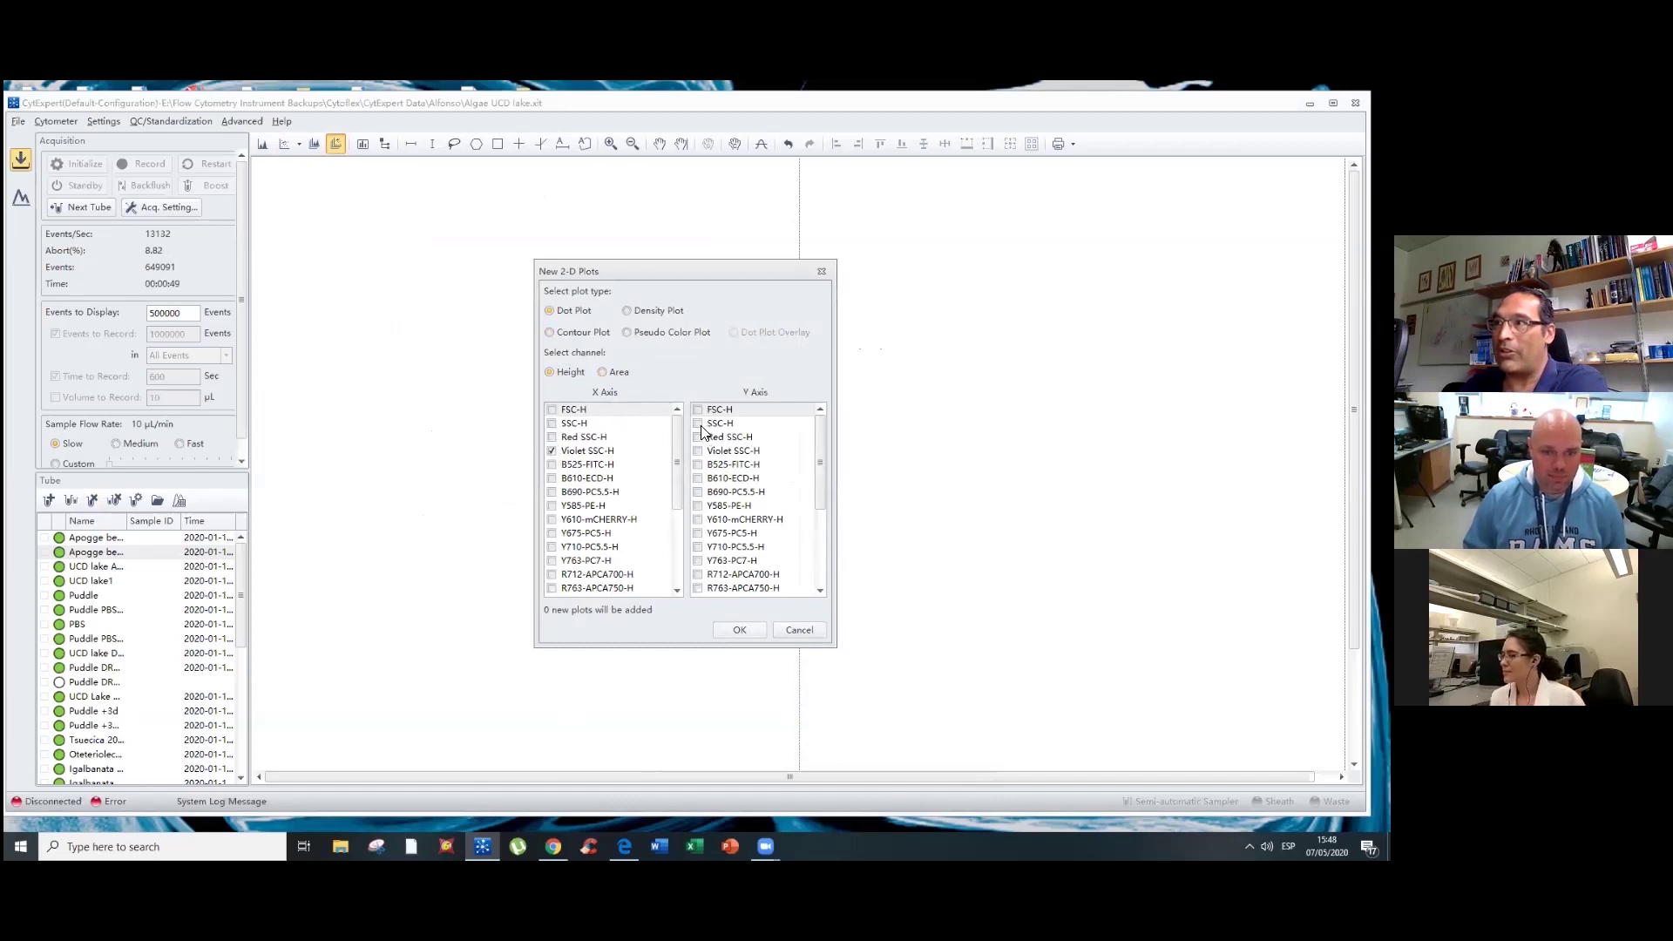
{"action": "left_click", "coordinate": [698, 438]}
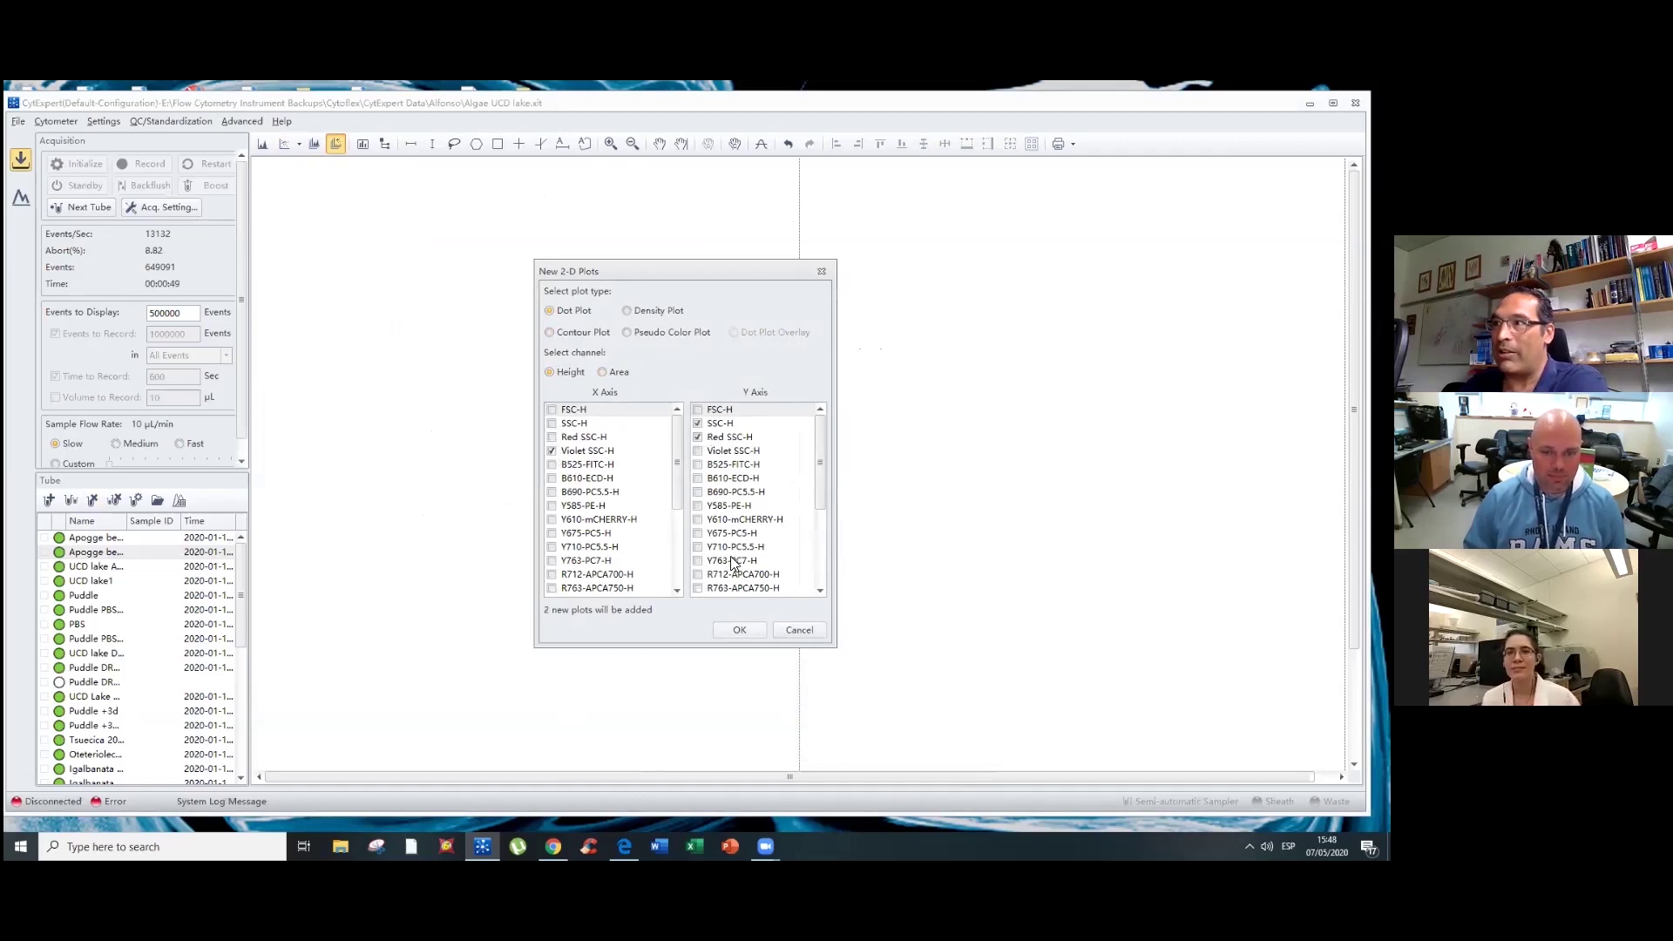
{"action": "left_click", "coordinate": [737, 628]}
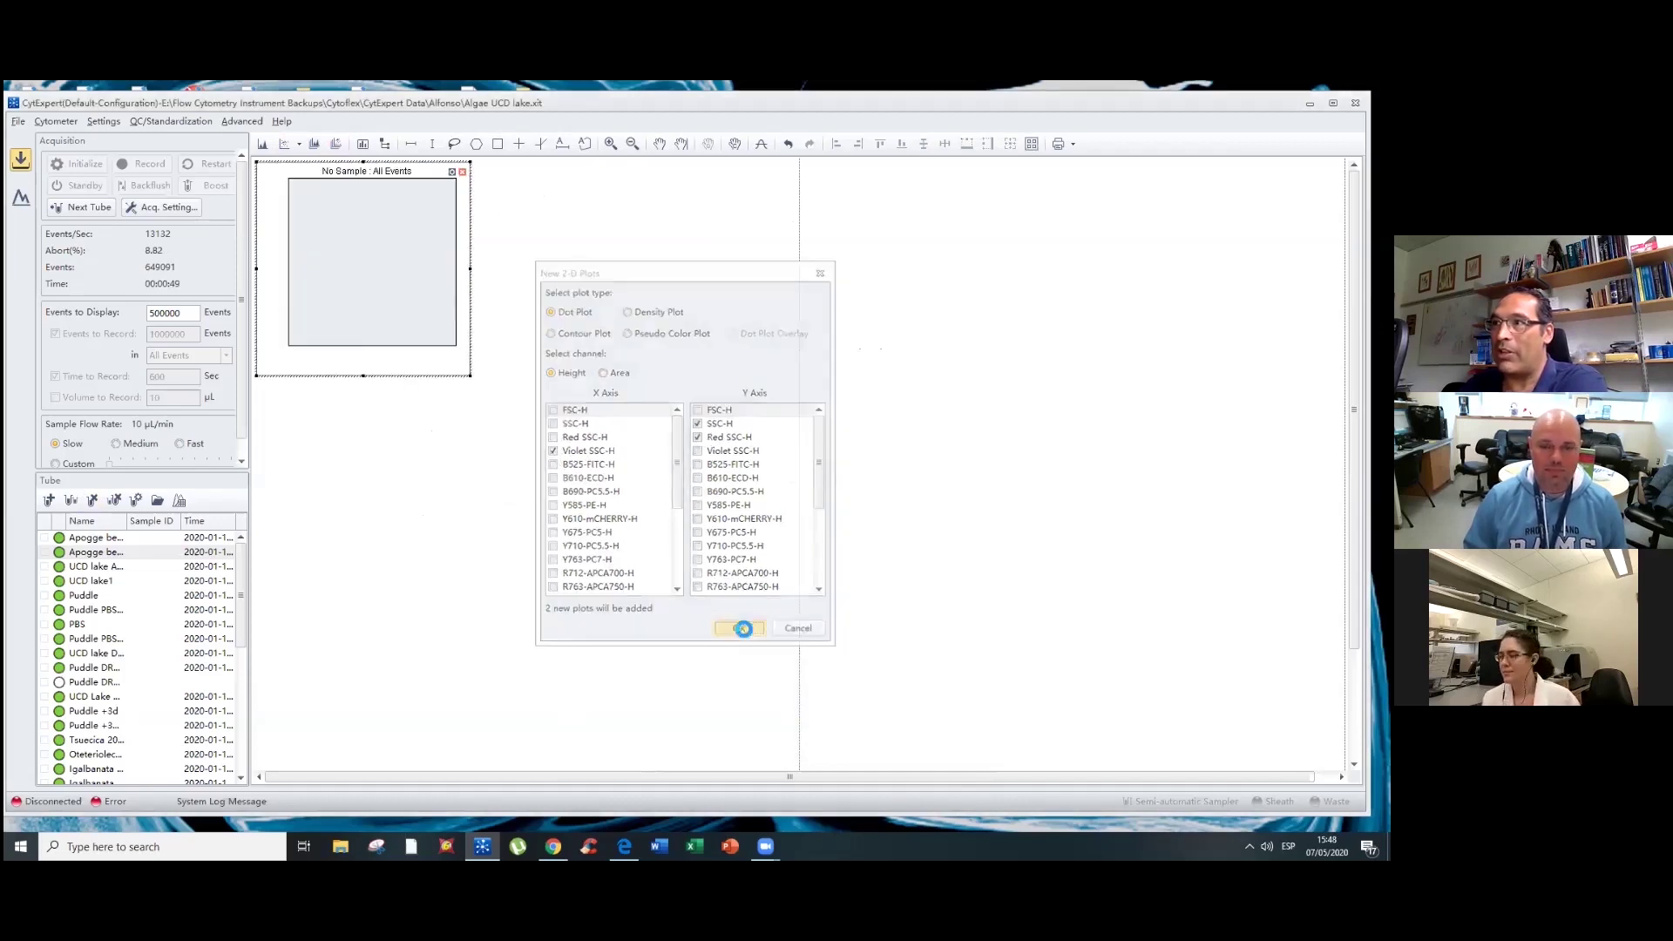
- Replace the two dot plots with pseudo color height plots of SSC-H and Red SSC-H against Violet SSC-H
{"action": "left_click", "coordinate": [462, 171]}
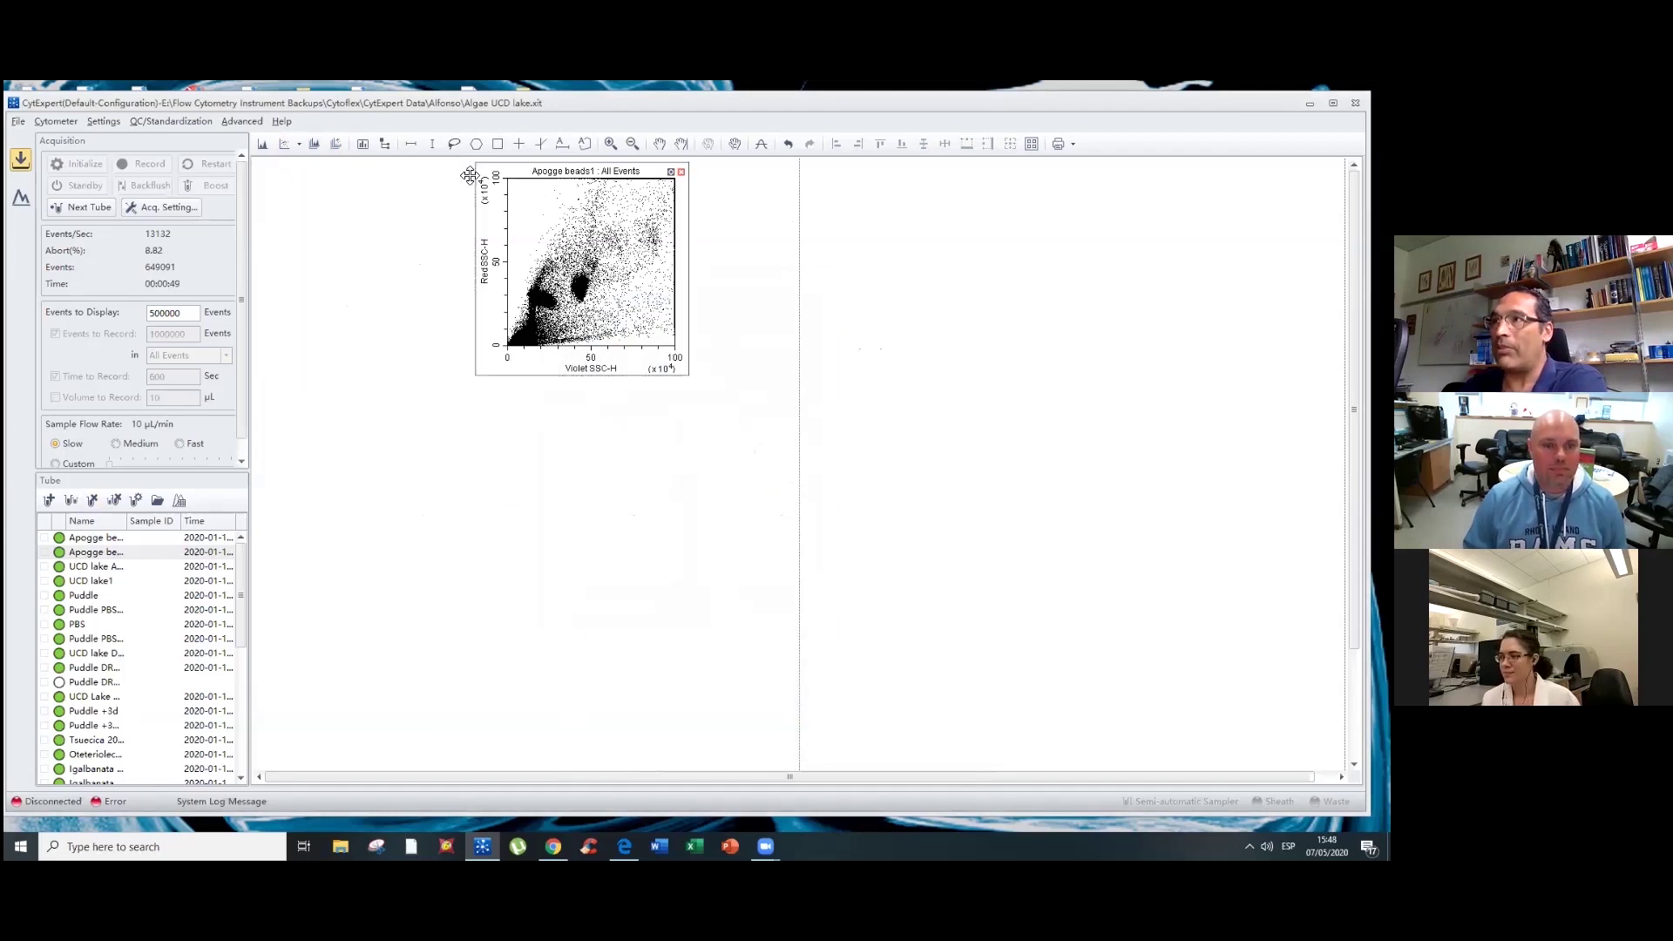
{"action": "left_click", "coordinate": [682, 172]}
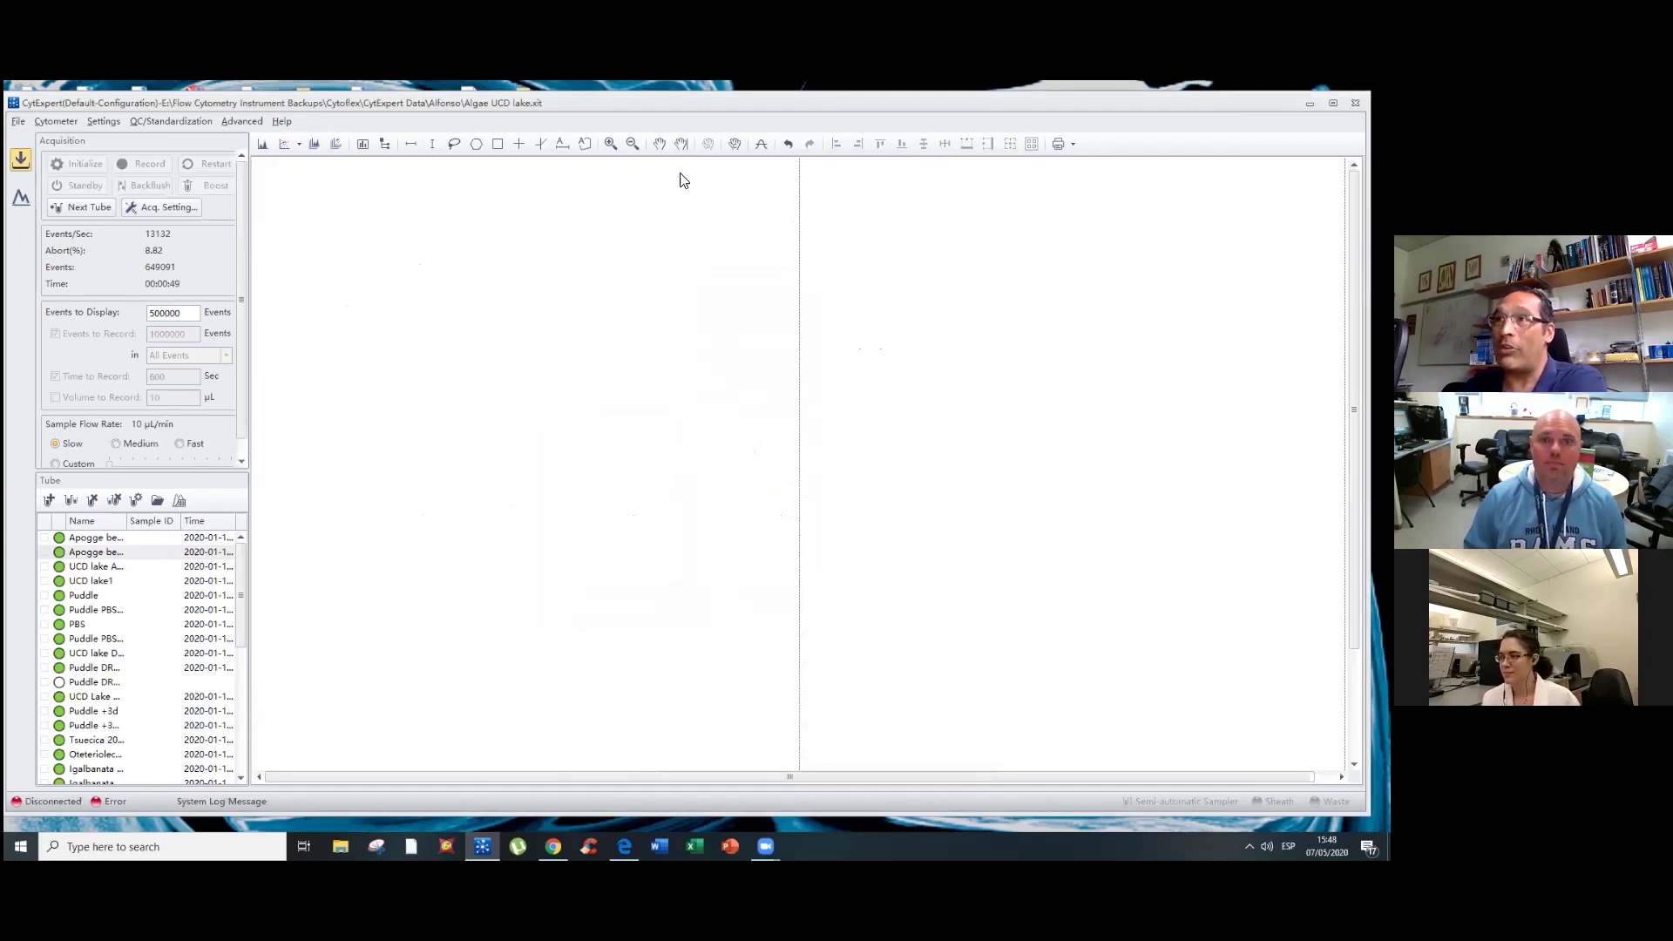
{"action": "left_click", "coordinate": [338, 145]}
{"action": "left_click", "coordinate": [661, 333]}
{"action": "left_click", "coordinate": [556, 373]}
{"action": "left_click", "coordinate": [551, 452]}
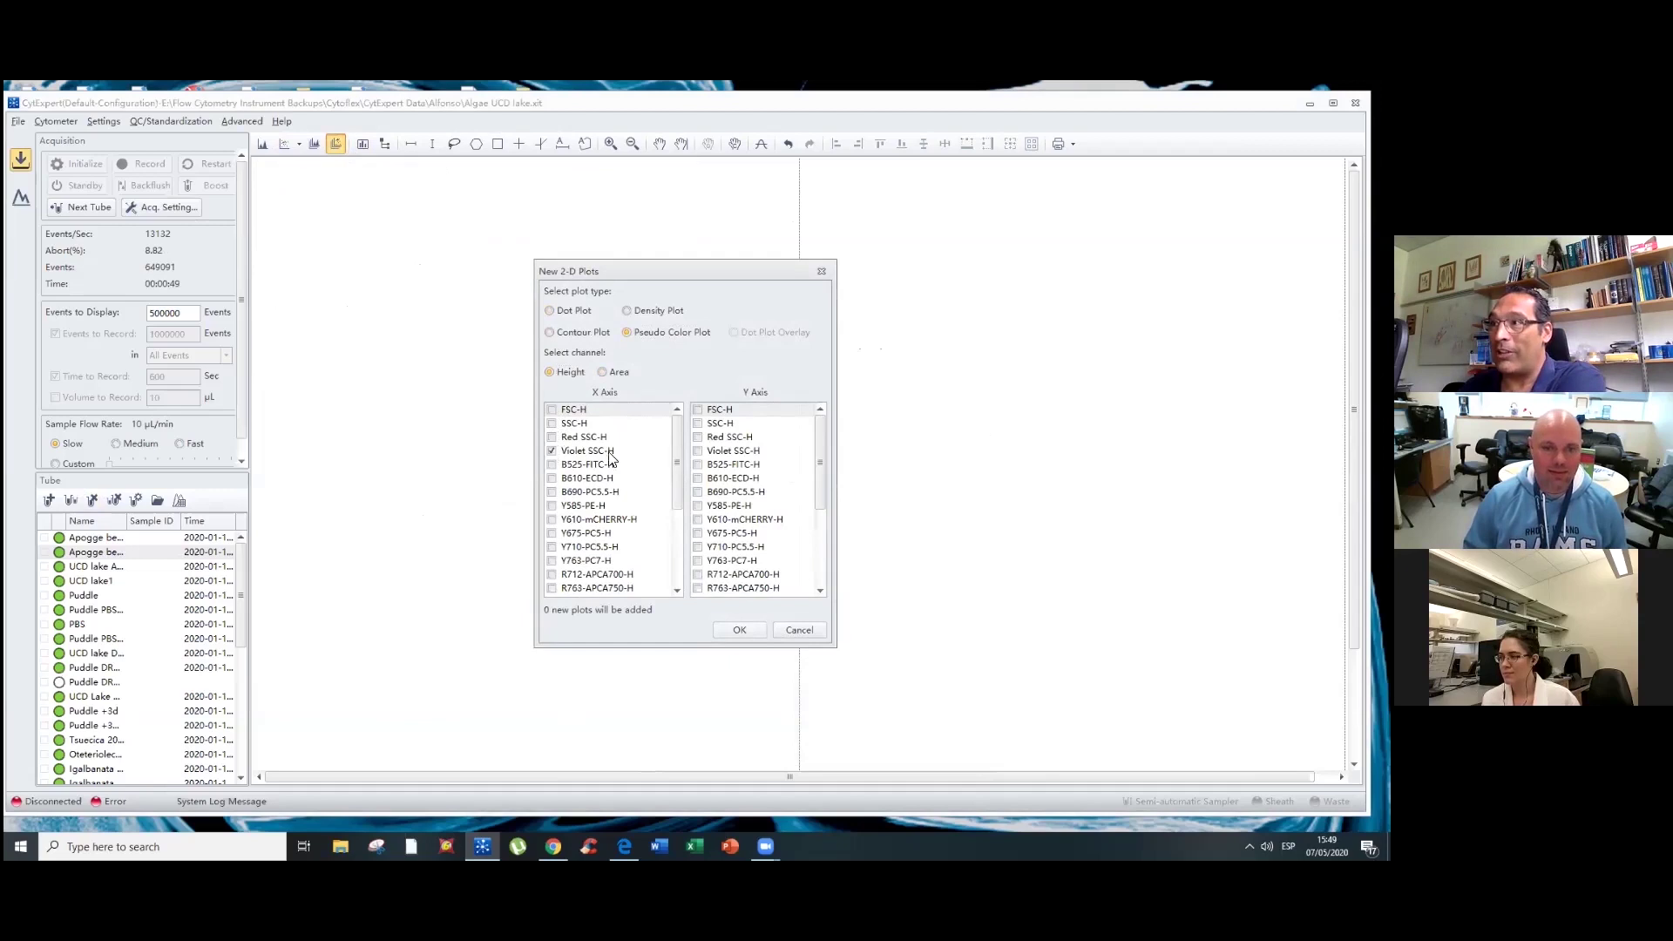
{"action": "left_click", "coordinate": [698, 437]}
{"action": "left_click", "coordinate": [698, 423]}
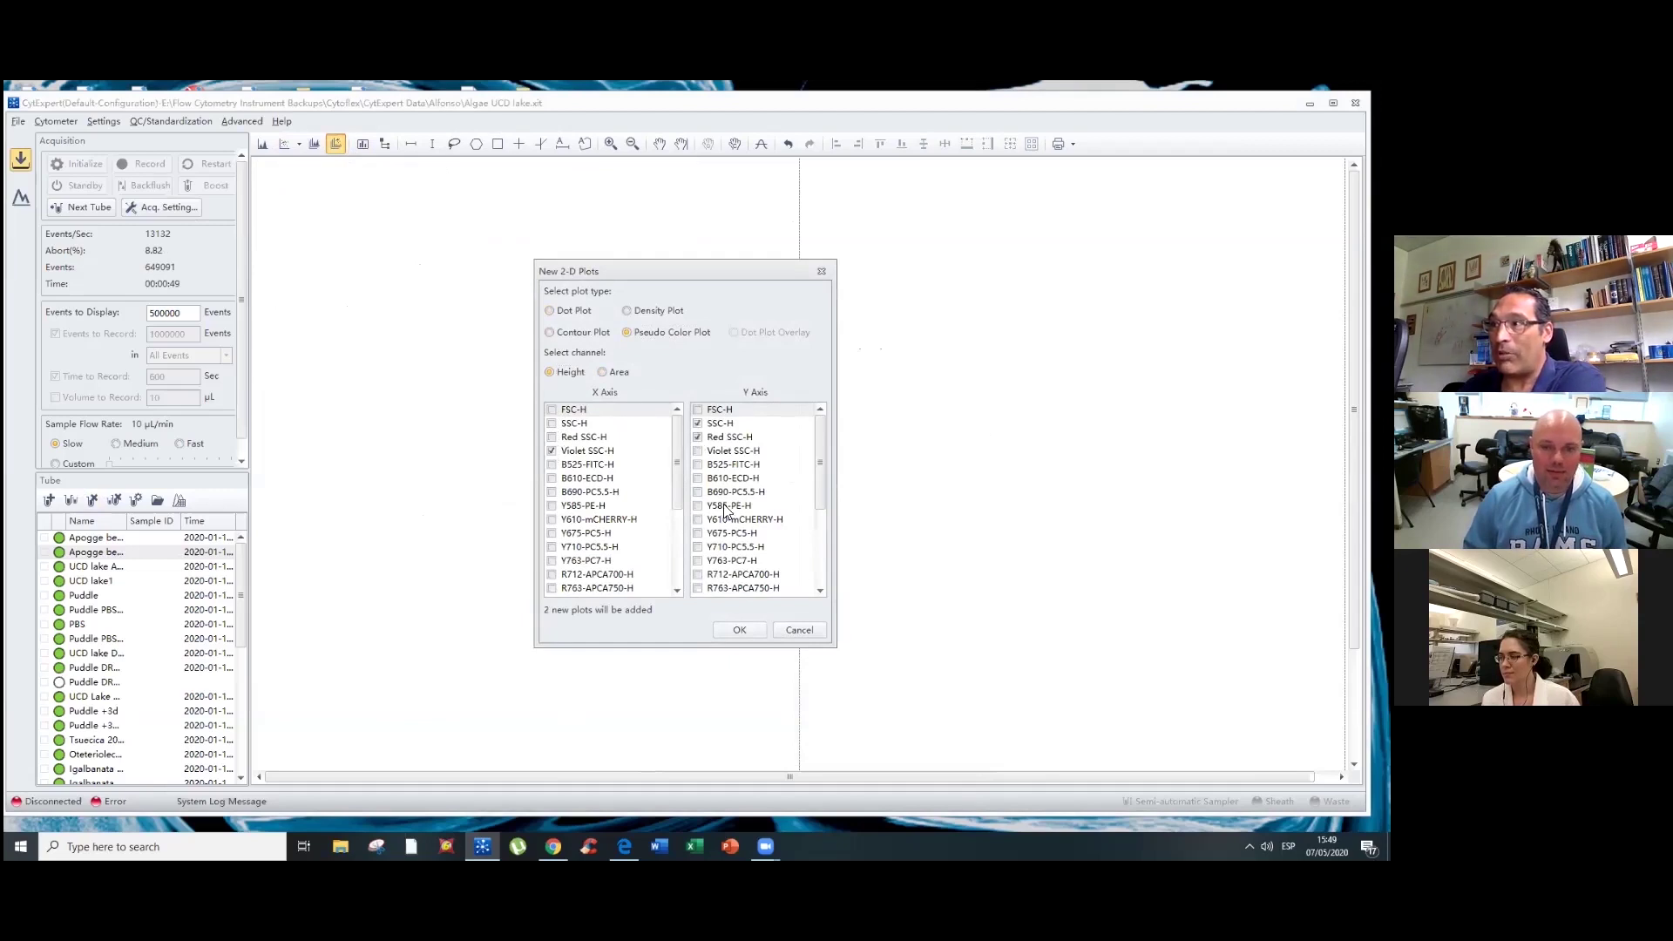
{"action": "left_click", "coordinate": [739, 630]}
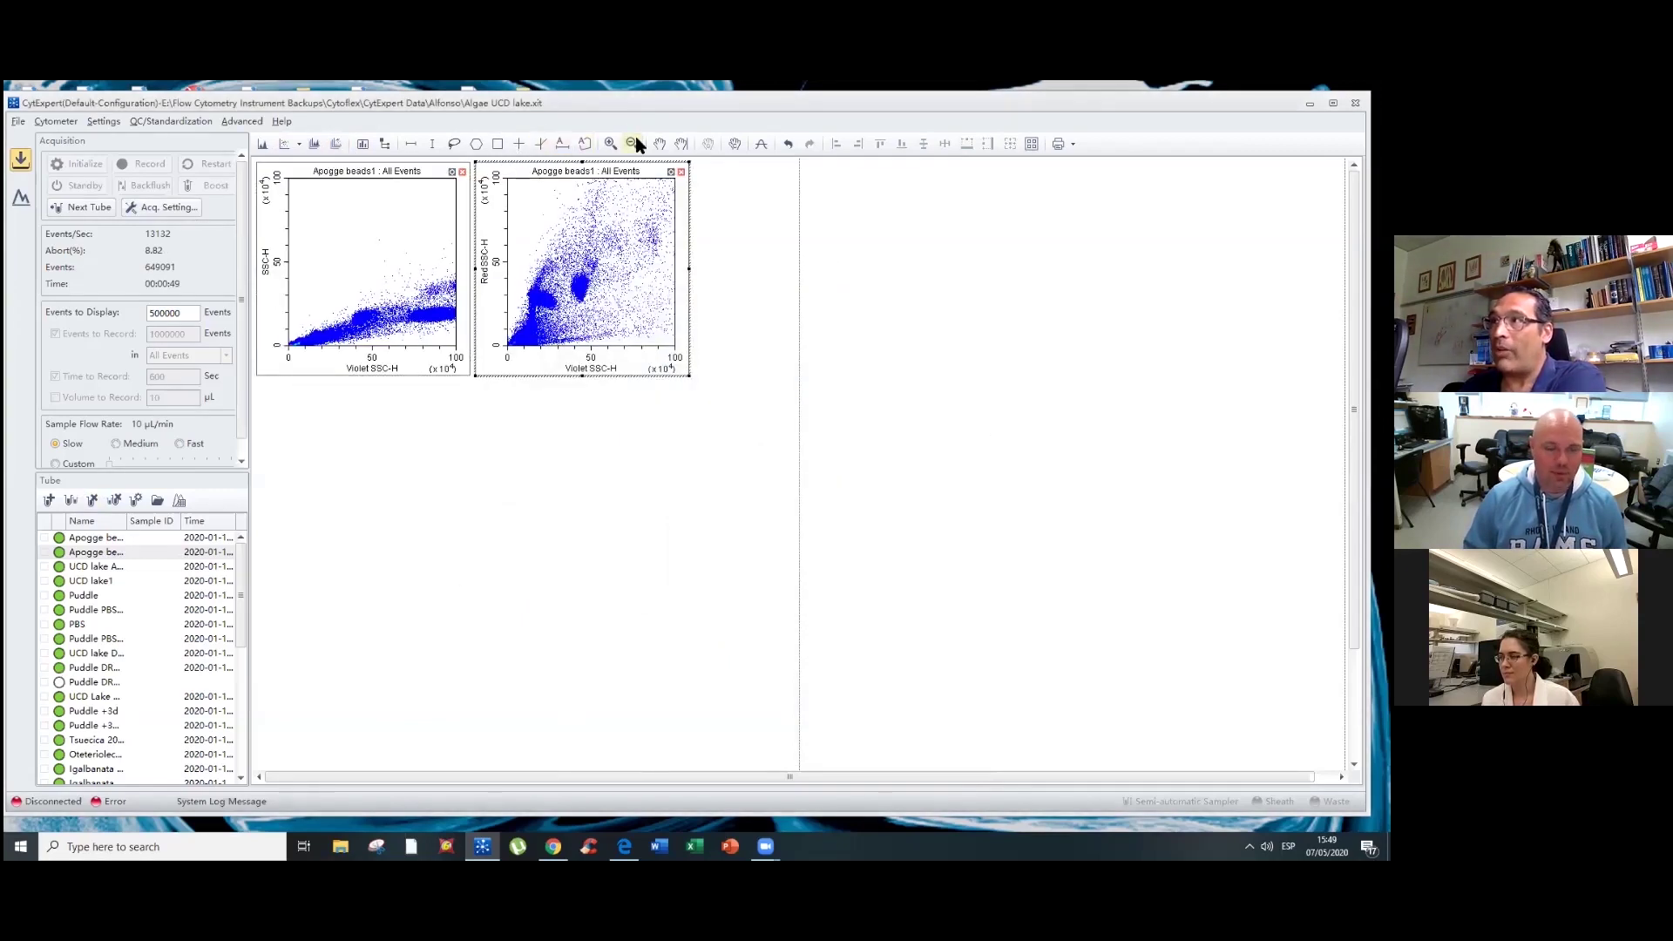
- Set the Violet SSC-H, SSC-H and Red SSC-H axes of both plots to a logarithmic scale
{"action": "left_click", "coordinate": [424, 267]}
{"action": "left_click", "coordinate": [633, 144]}
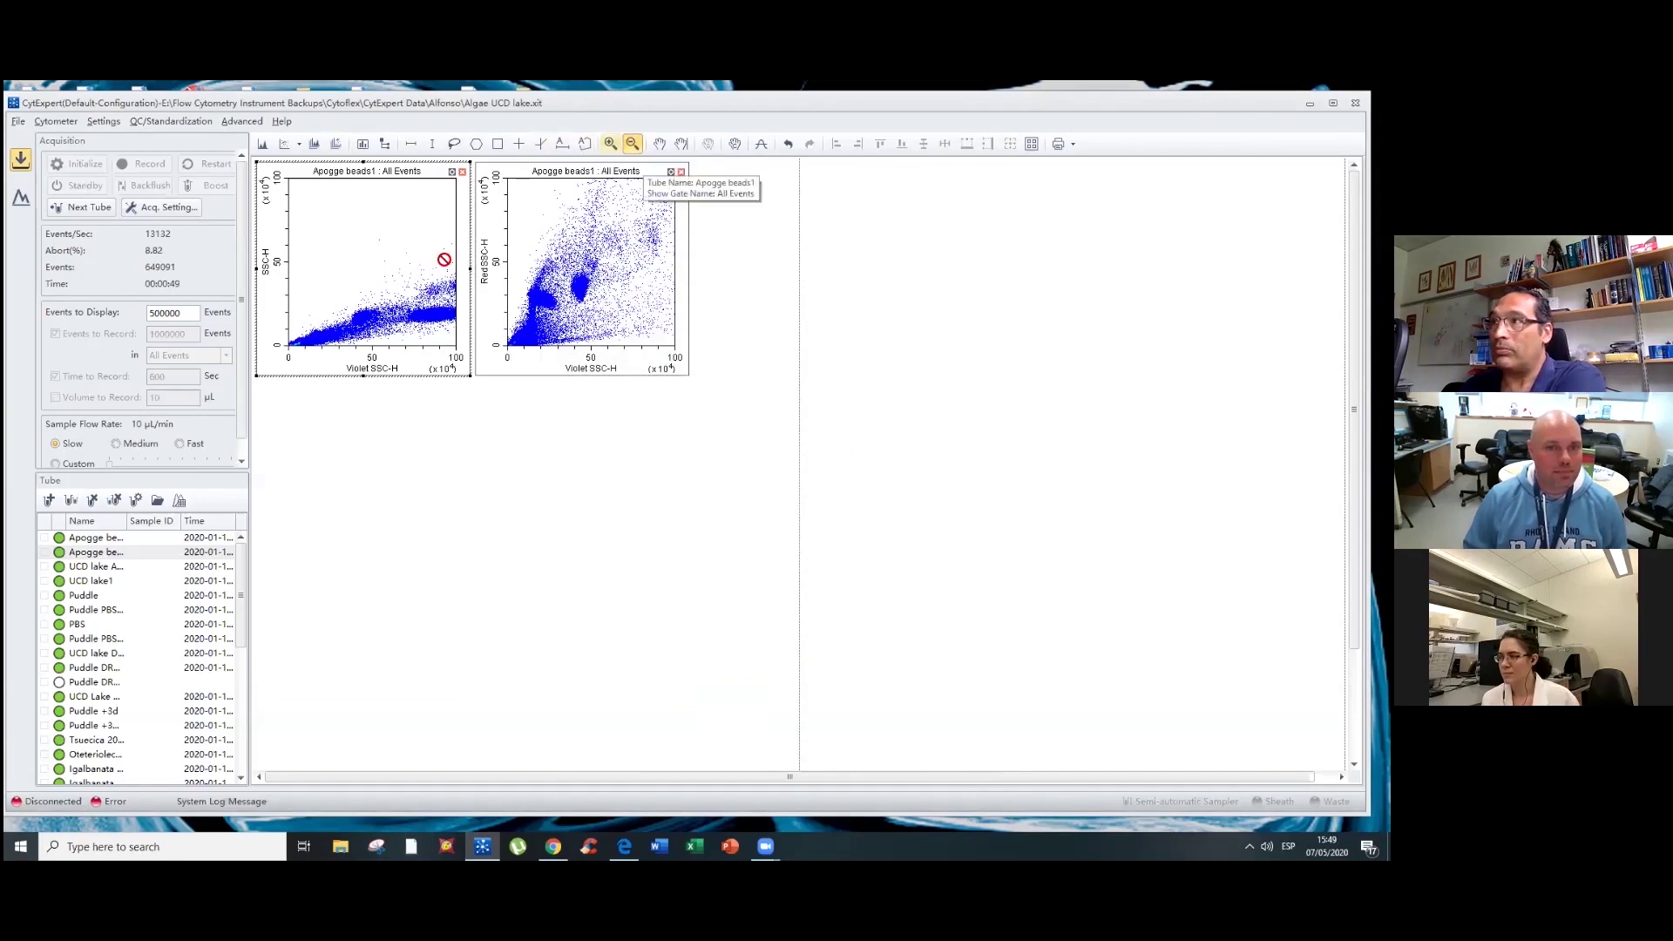
{"action": "left_click", "coordinate": [443, 261]}
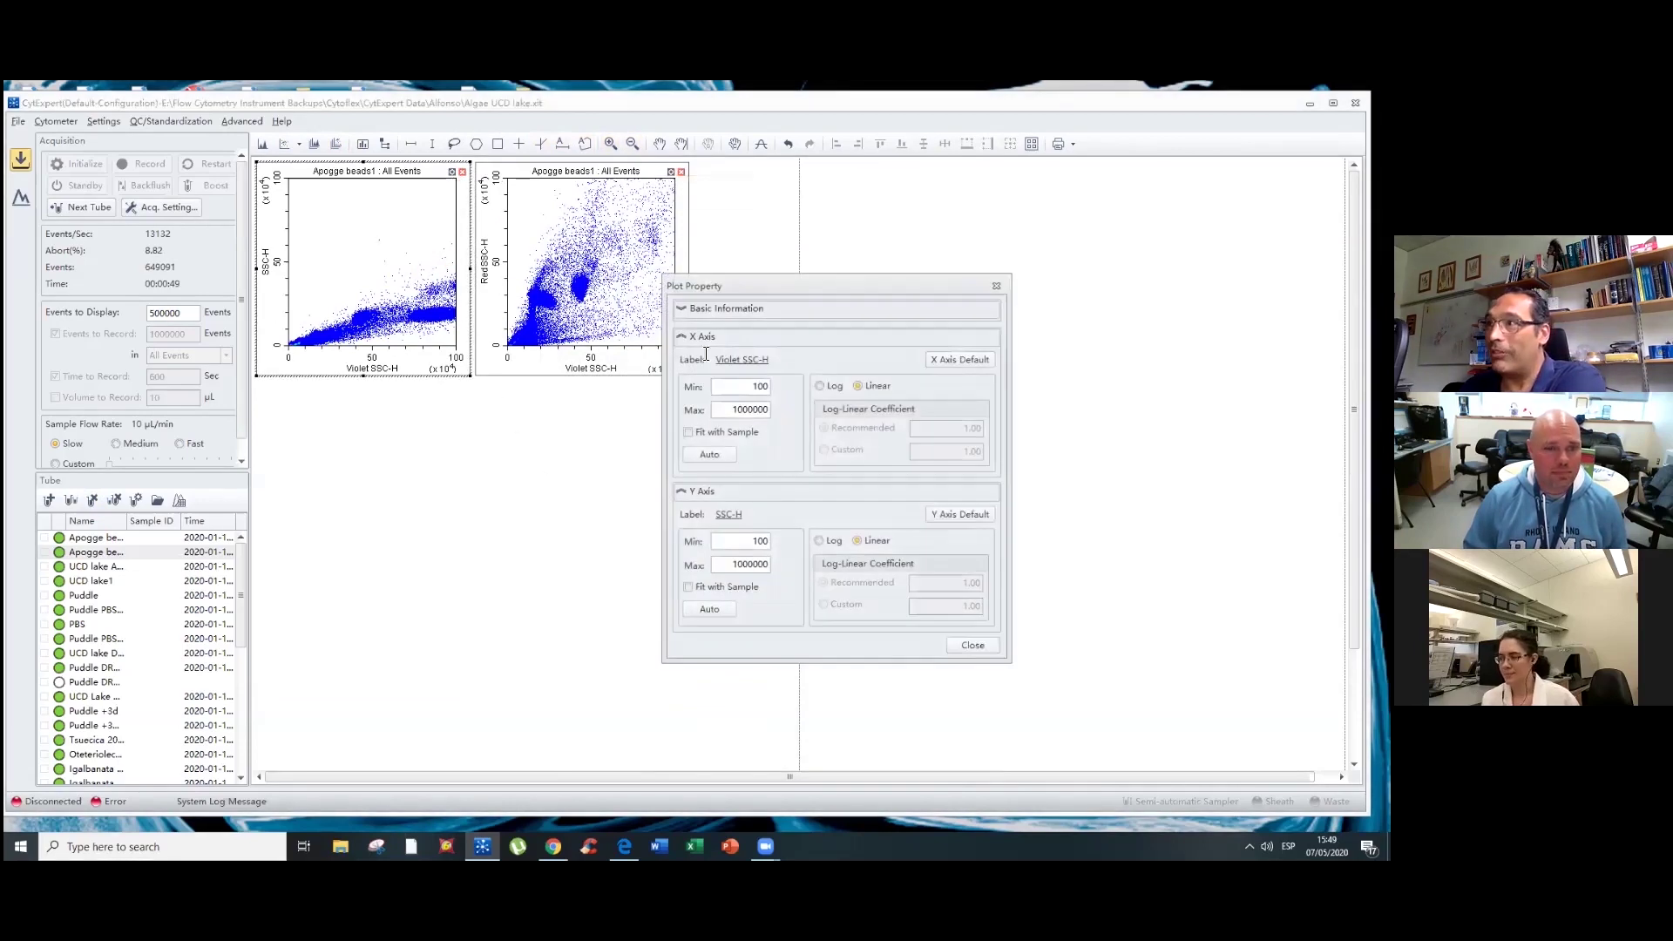
{"action": "left_click", "coordinate": [821, 385]}
{"action": "left_click", "coordinate": [819, 541]}
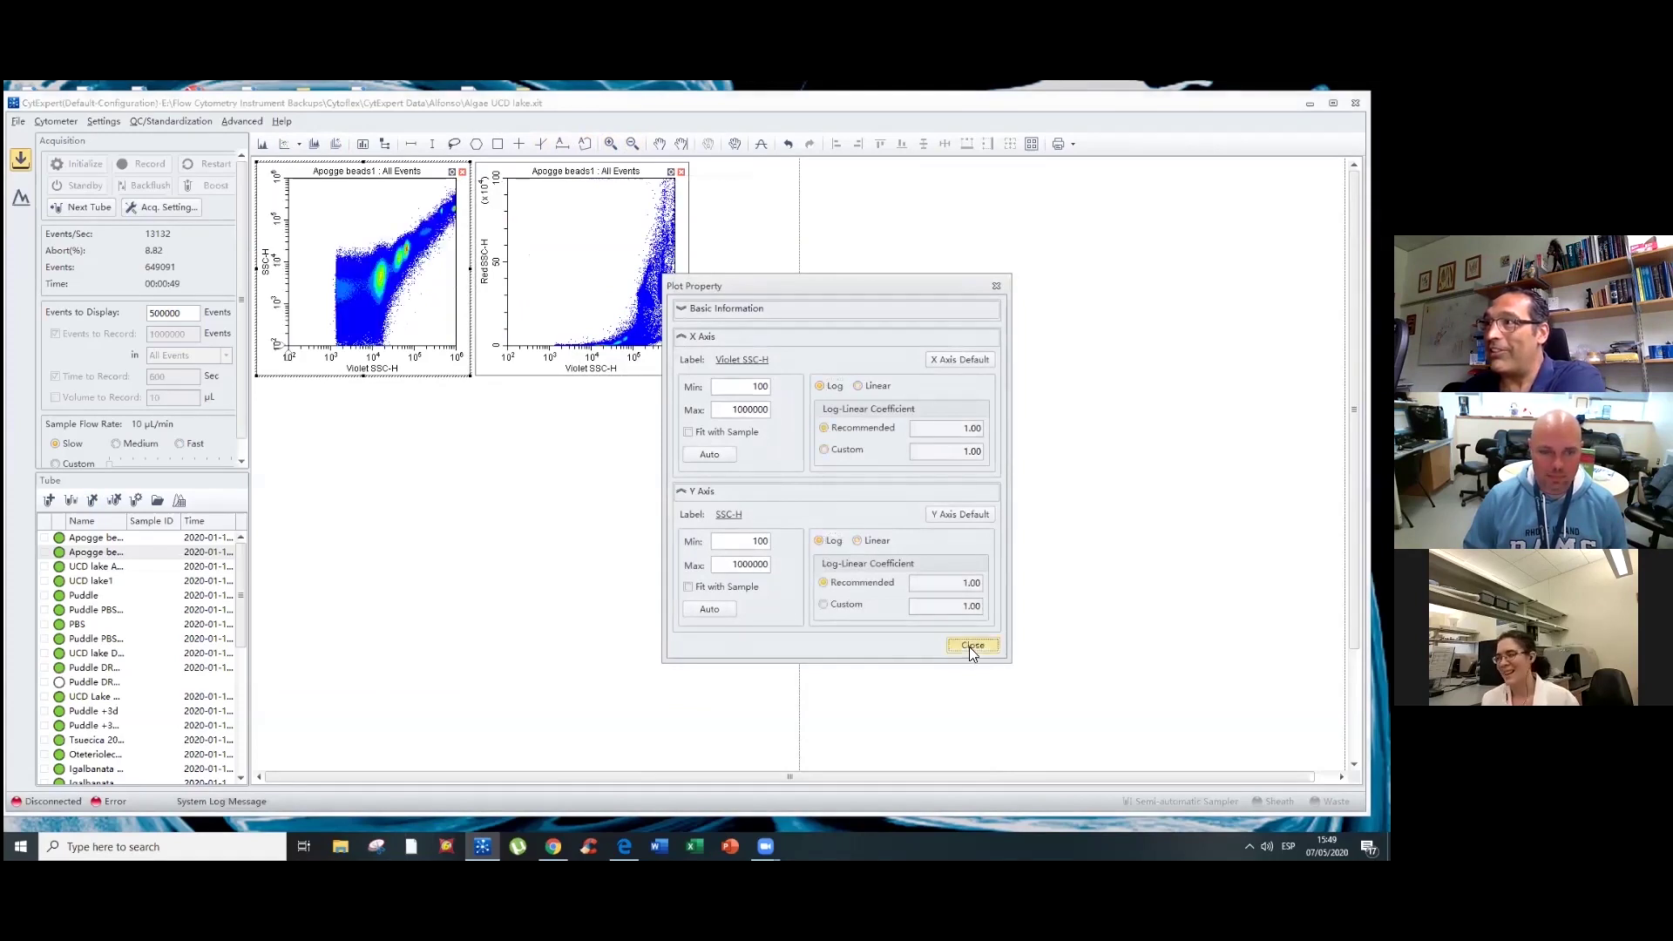
{"action": "left_click", "coordinate": [972, 645]}
{"action": "left_click", "coordinate": [672, 172]}
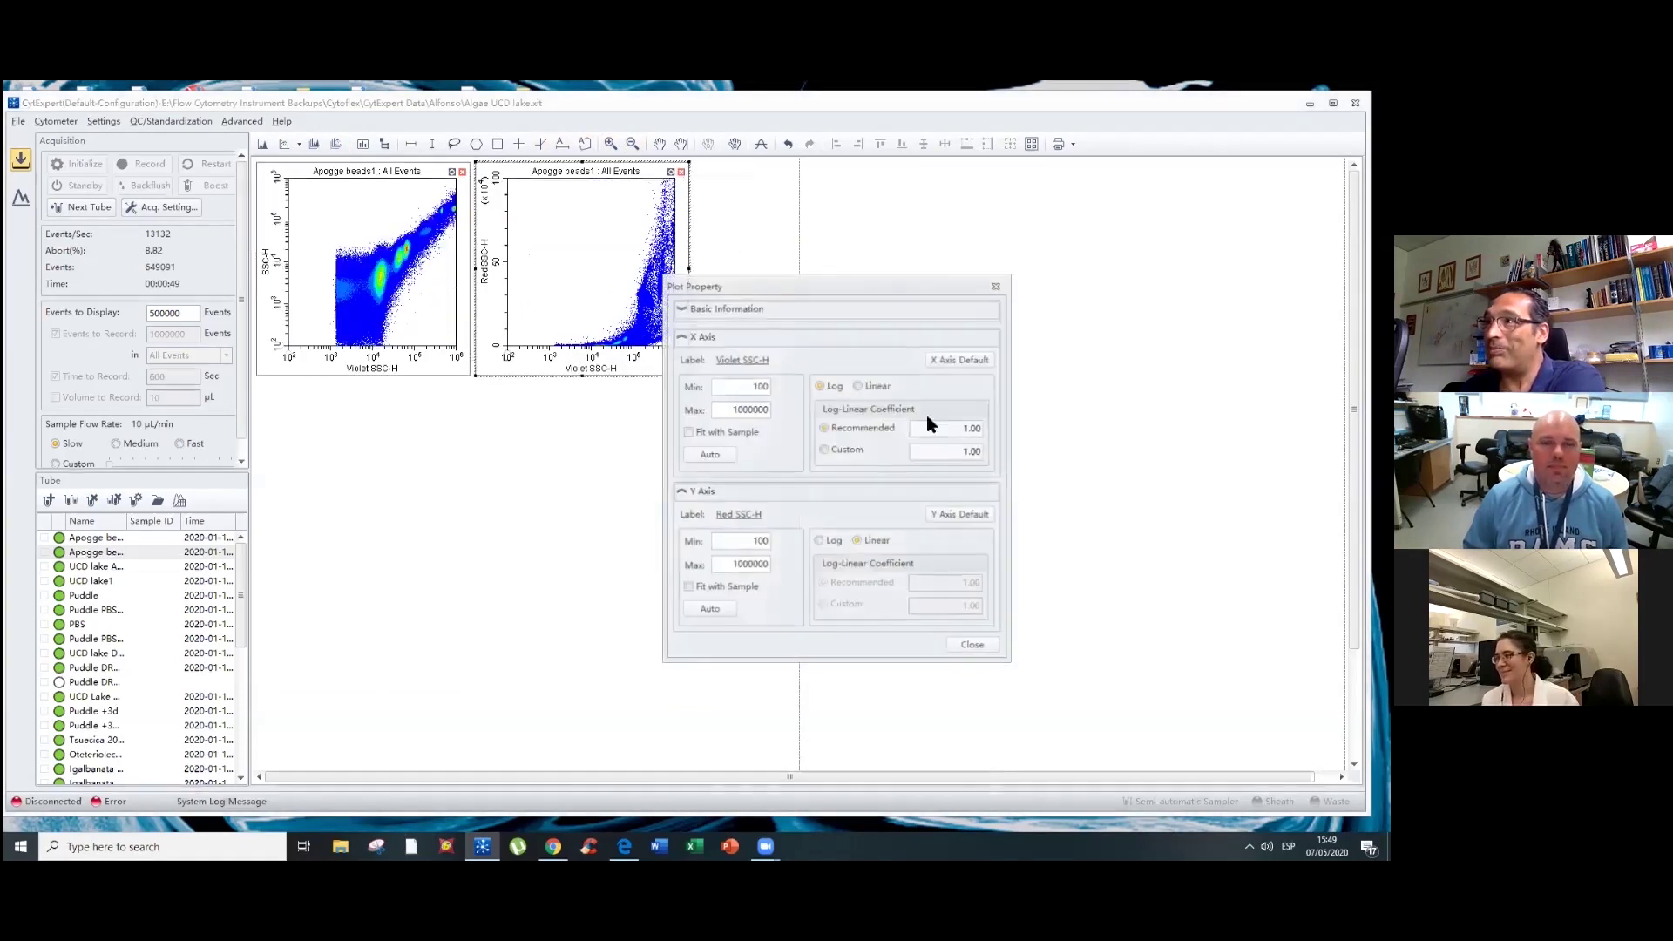
{"action": "left_click", "coordinate": [834, 540]}
{"action": "left_click", "coordinate": [973, 649]}
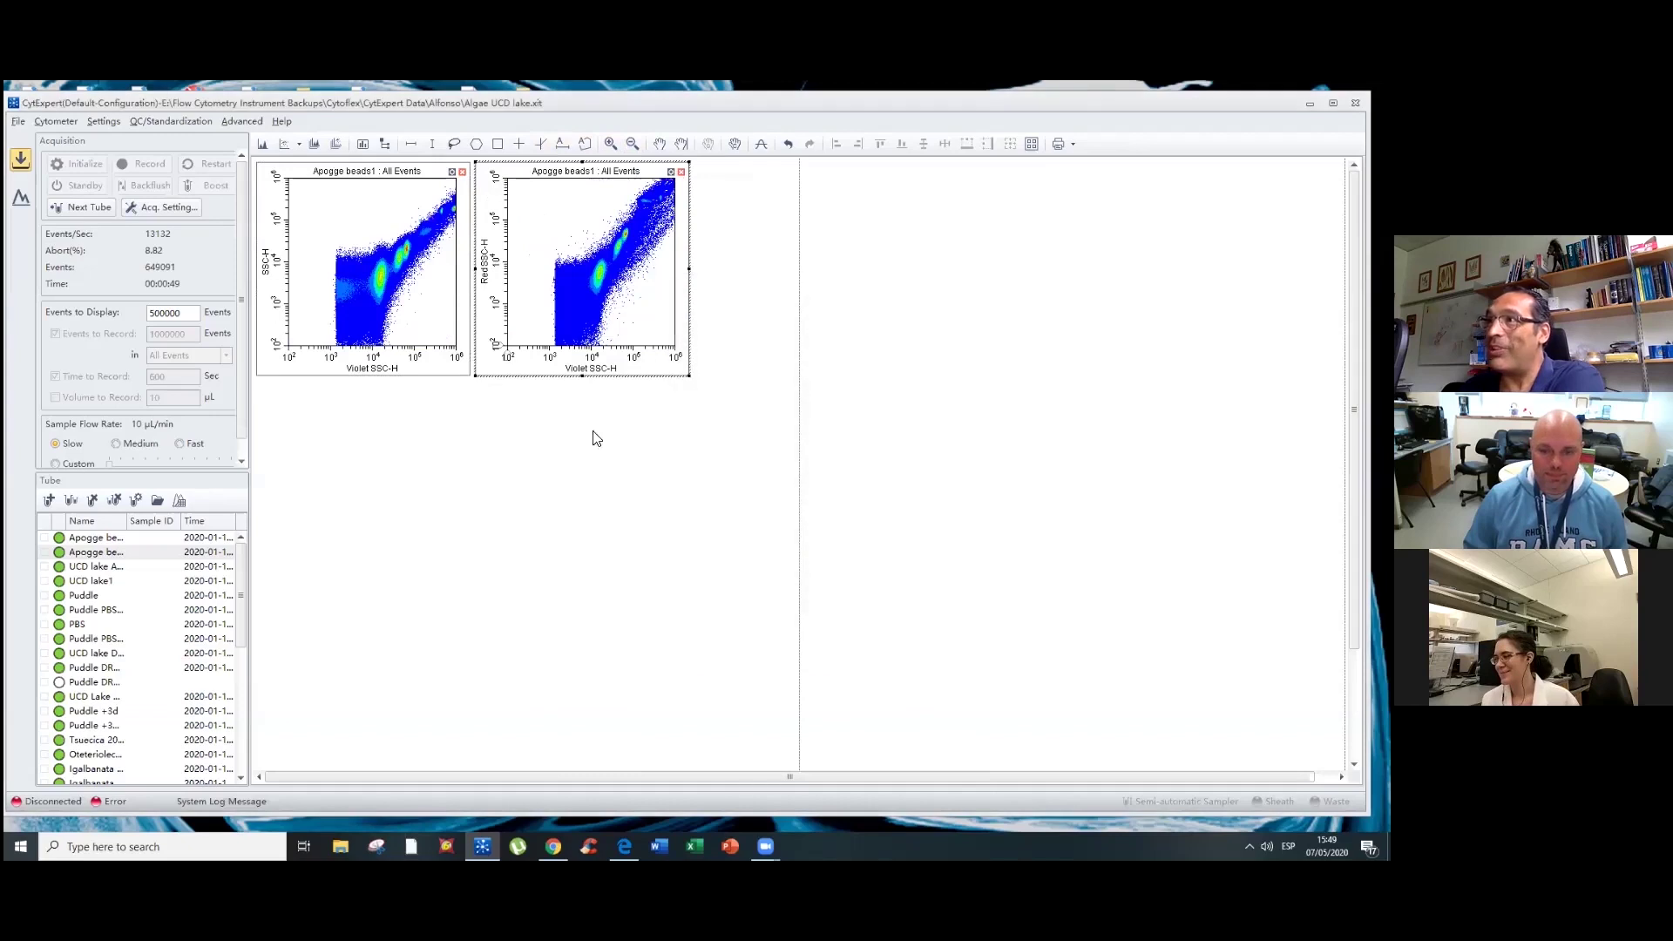
- Shift the axis ranges of both plots so the high side-scatter events up to about 10^7 come into range
{"action": "left_click", "coordinate": [659, 145]}
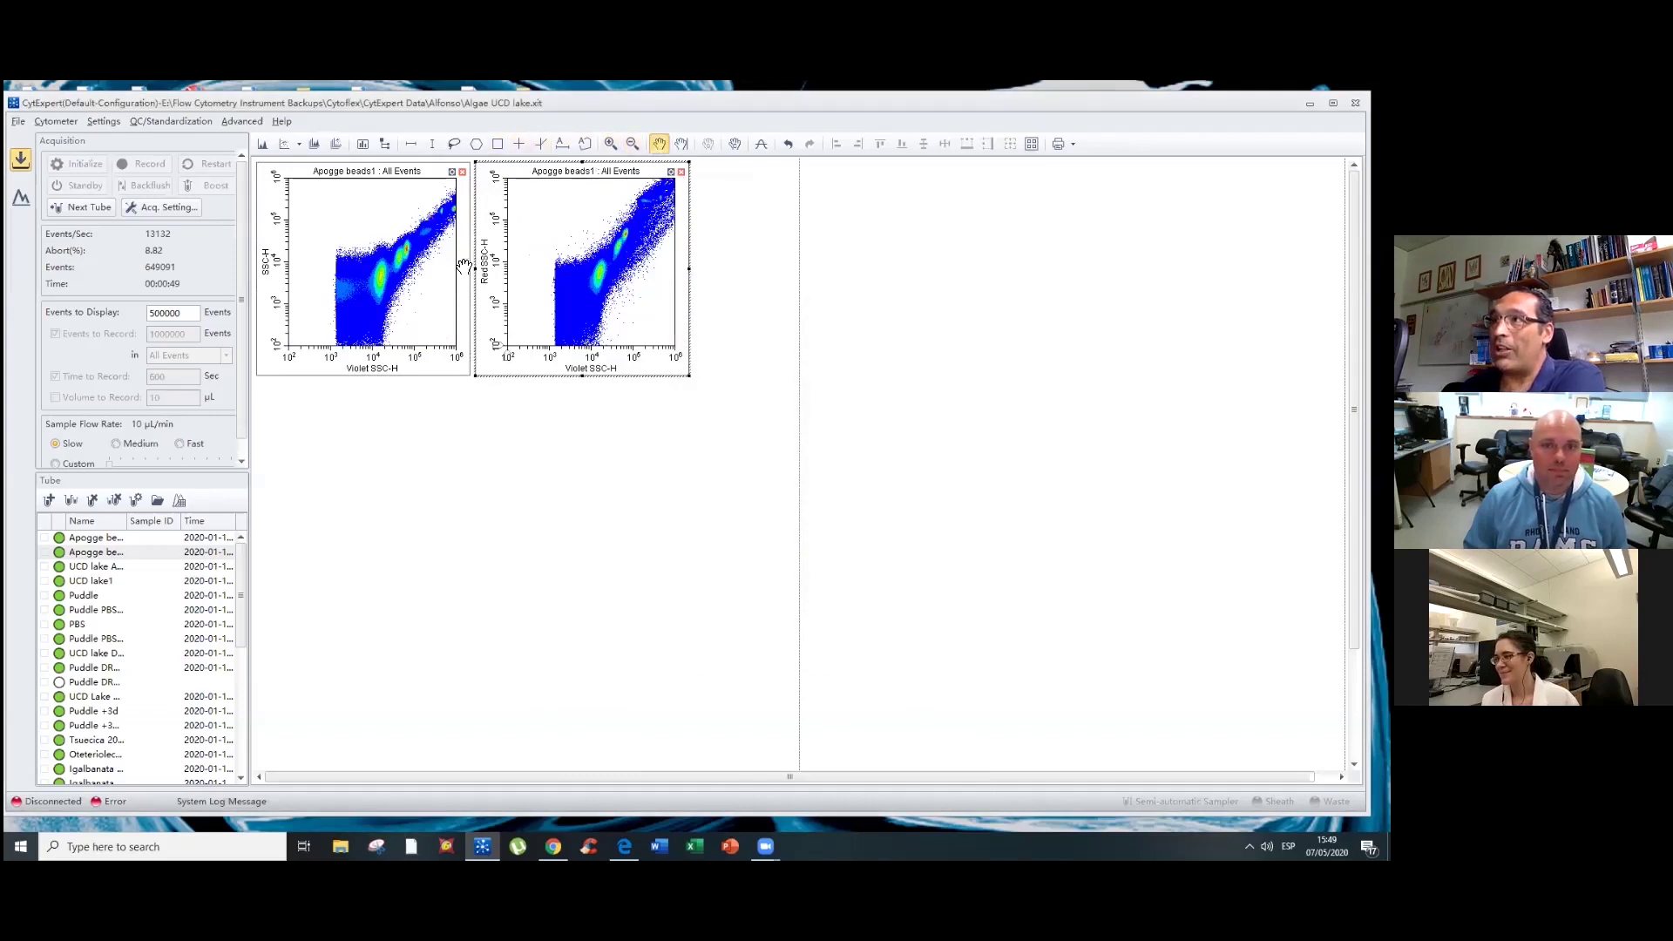
{"action": "left_click_drag", "start_coordinate": [432, 251], "coordinate": [393, 272]}
{"action": "left_click_drag", "start_coordinate": [614, 242], "coordinate": [620, 280]}
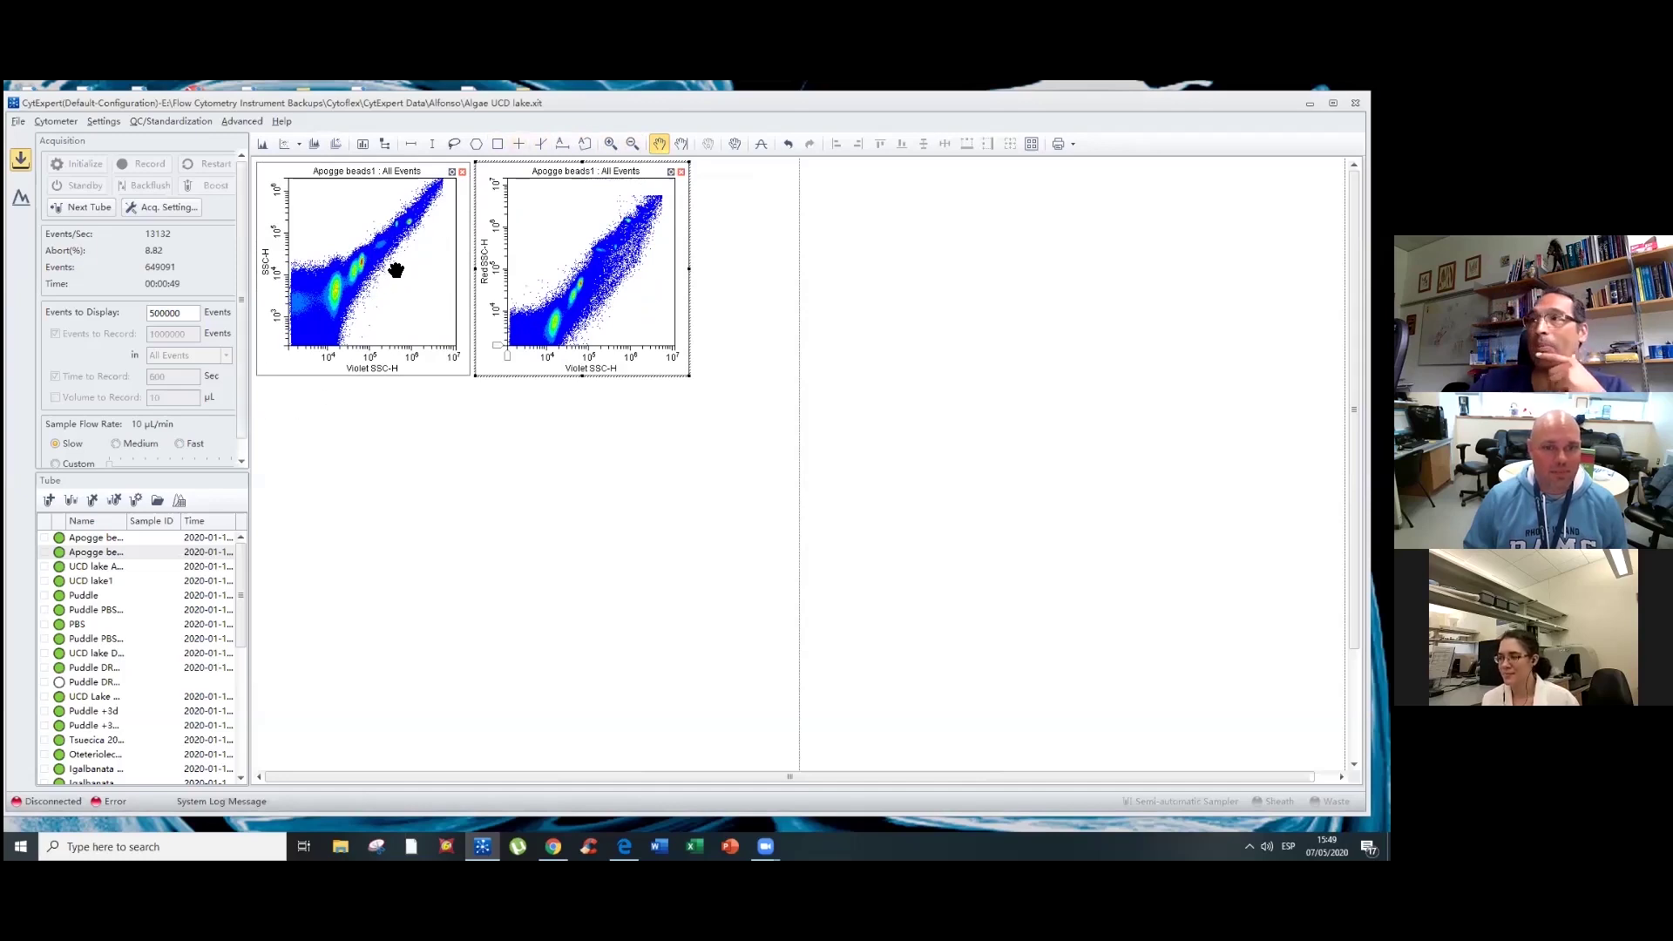
{"action": "left_click", "coordinate": [680, 144]}
{"action": "left_click_drag", "start_coordinate": [336, 294], "coordinate": [307, 328]}
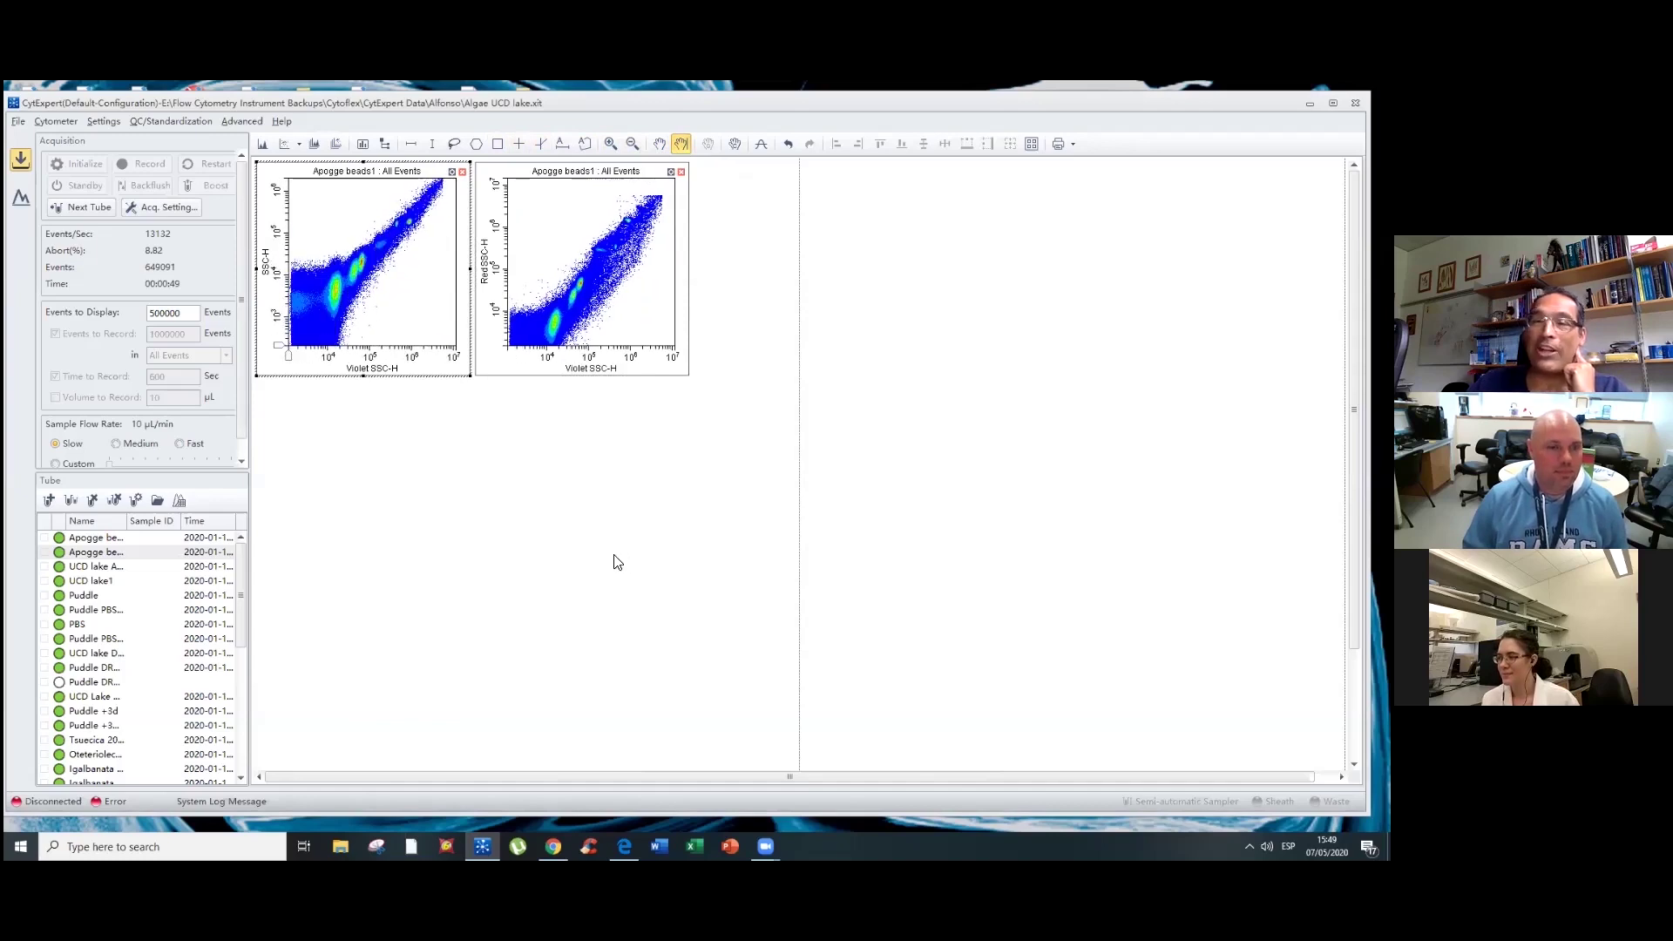
{"action": "left_click_drag", "start_coordinate": [580, 331], "coordinate": [545, 337]}
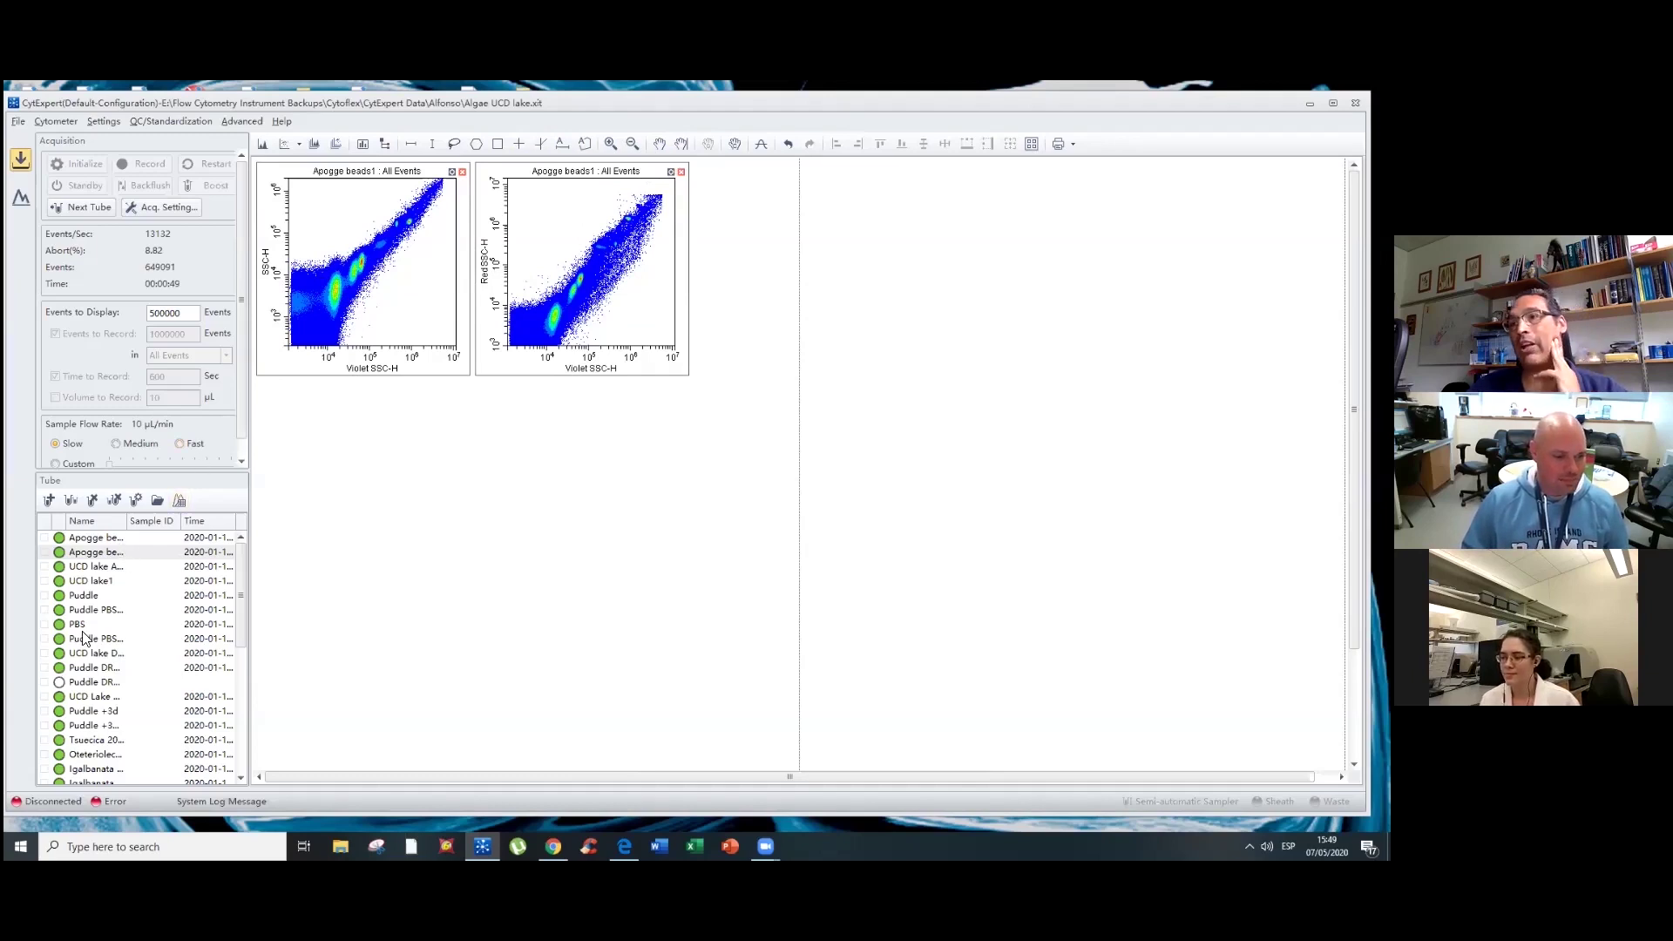
- Zoom the SSC-H plot in on the high-scatter bead populations and display the Igalbanata 2012 tube
{"action": "left_click_drag", "start_coordinate": [239, 629], "coordinate": [235, 675]}
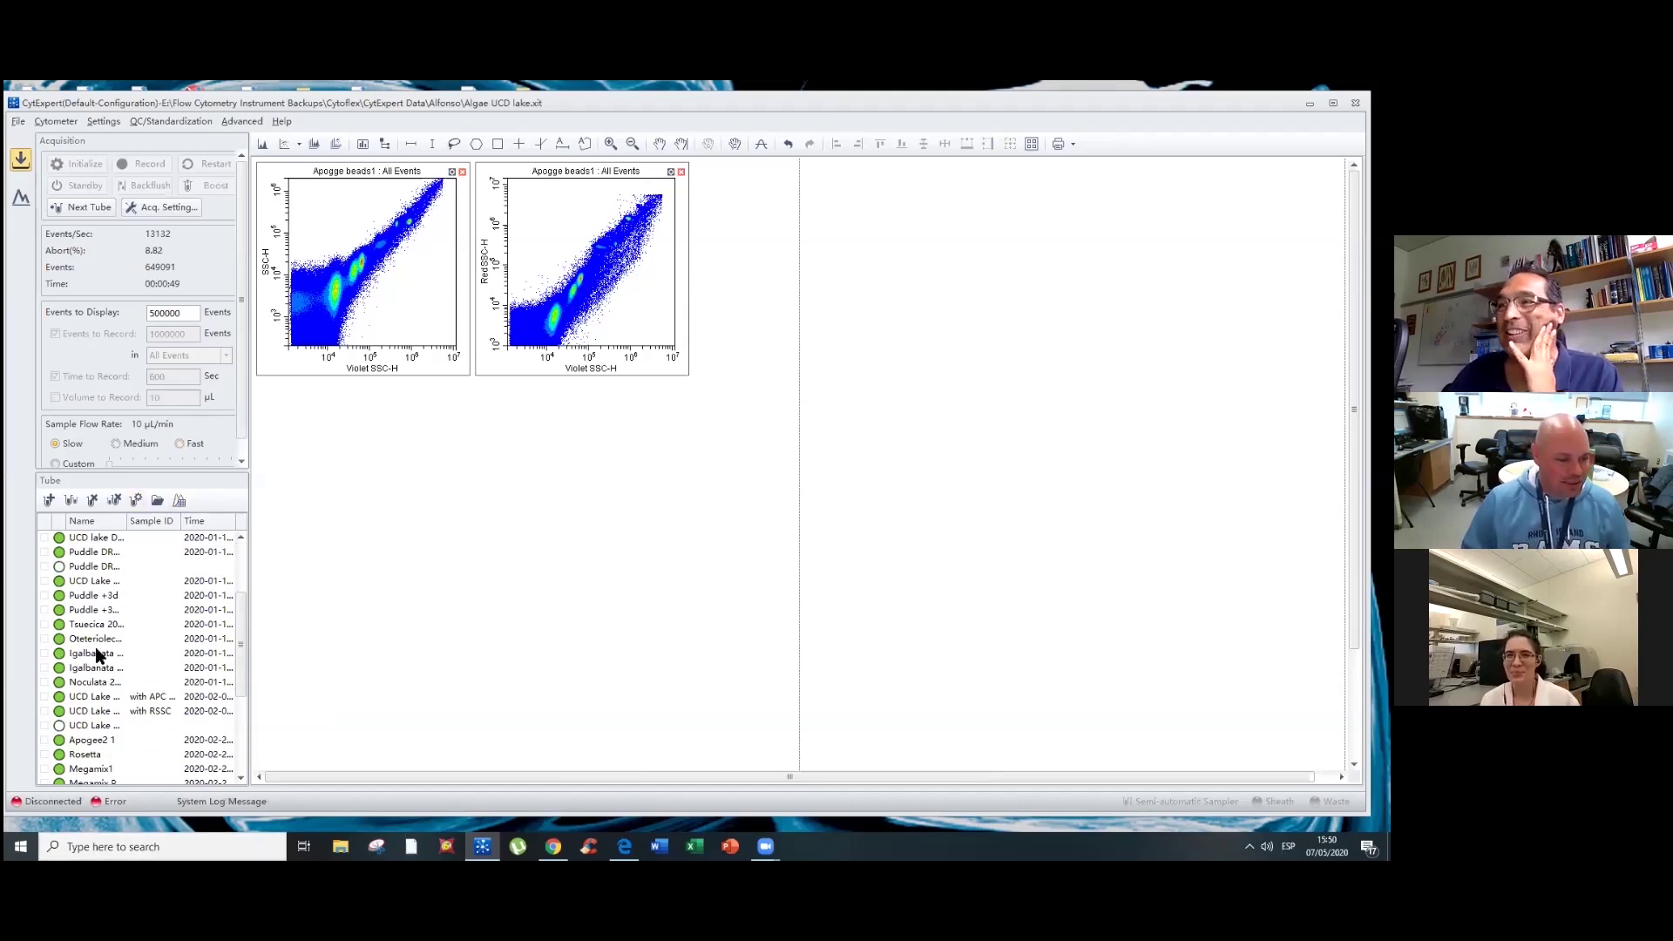
{"action": "left_click", "coordinate": [610, 143]}
{"action": "left_click_drag", "start_coordinate": [386, 190], "coordinate": [462, 257]}
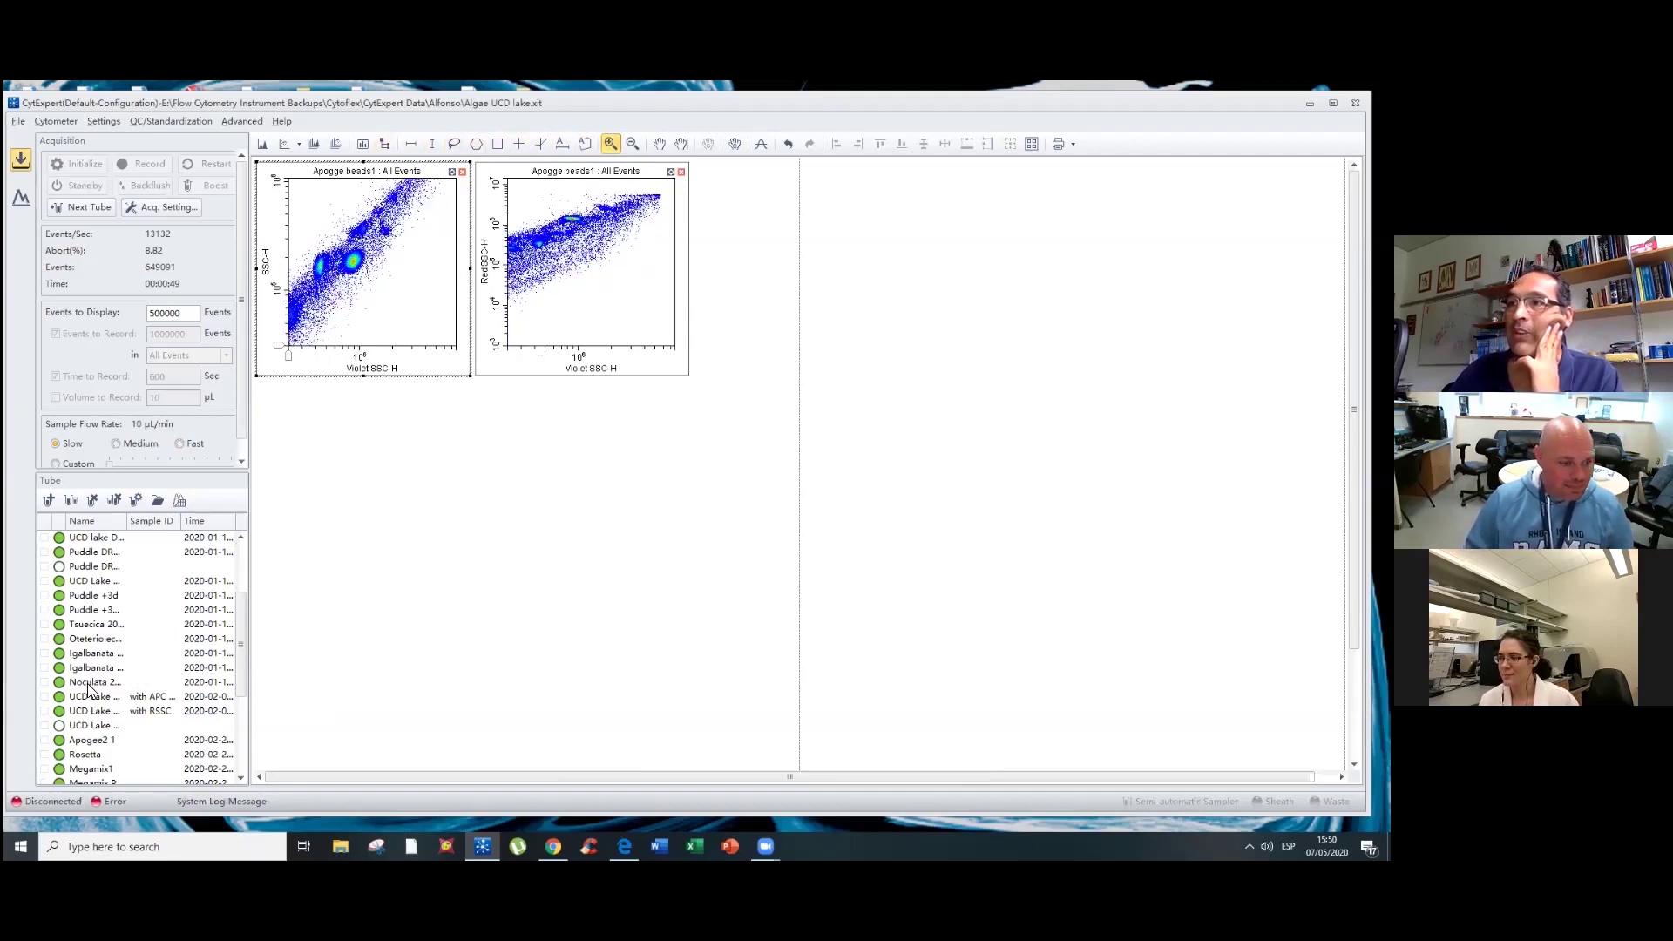
{"action": "double_click", "coordinate": [87, 653]}
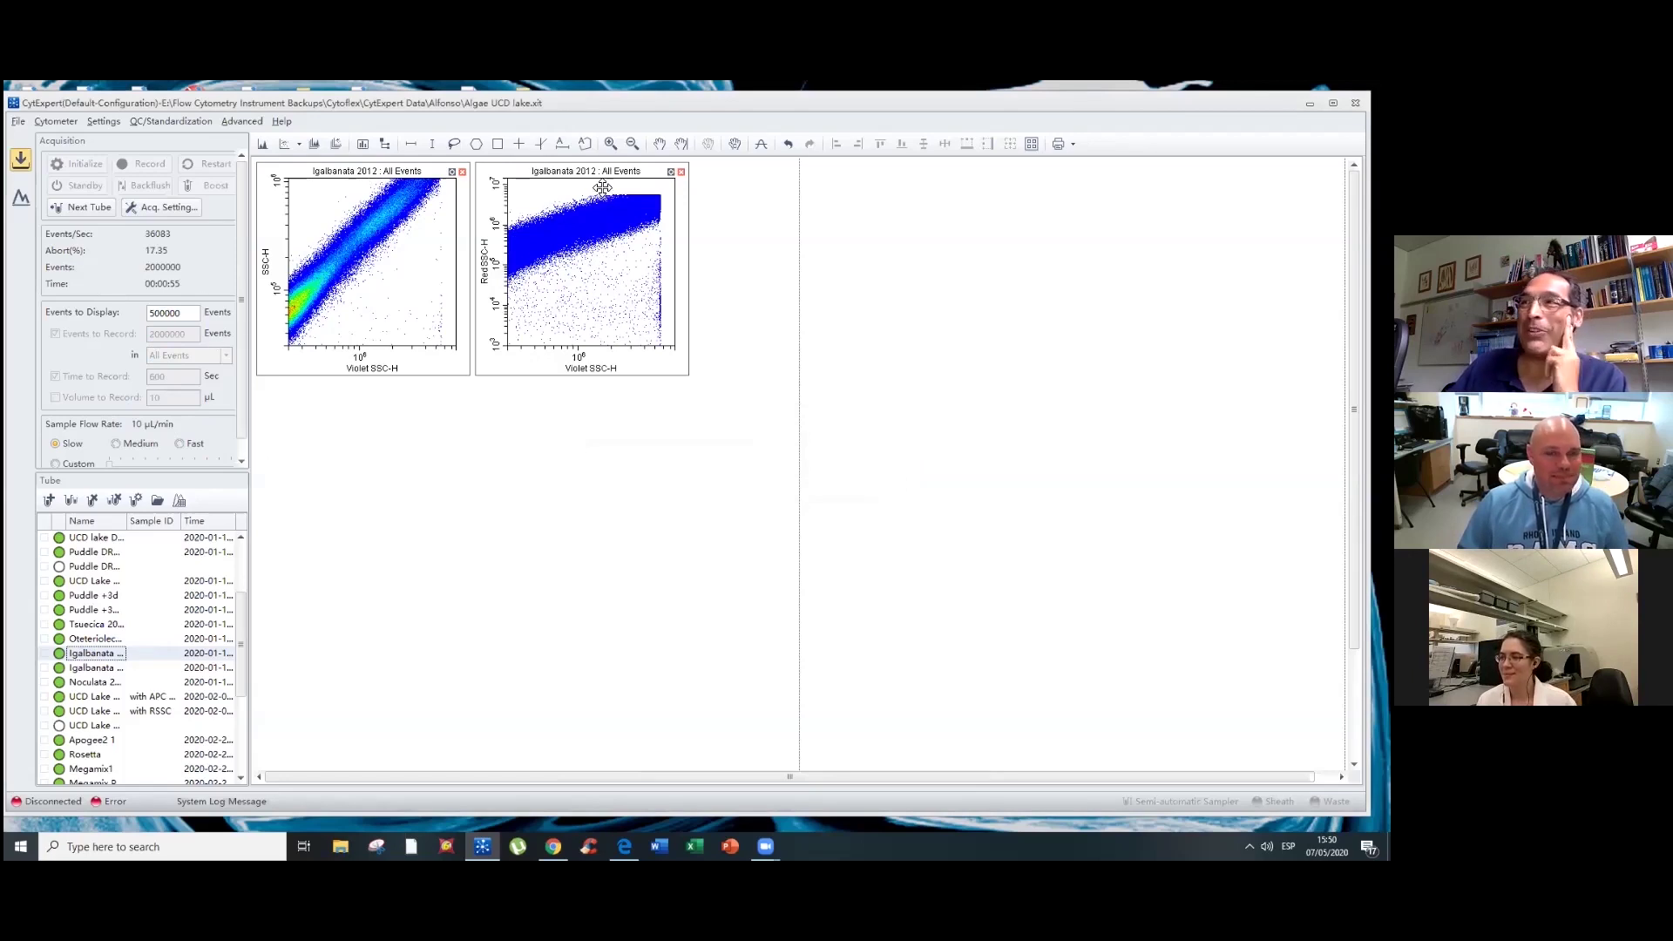
- Enlarge the SSC-H and Red SSC-H plots to equal size and arrange them side by side
{"action": "left_click_drag", "start_coordinate": [493, 194], "coordinate": [553, 248]}
{"action": "left_click_drag", "start_coordinate": [319, 189], "coordinate": [331, 201]}
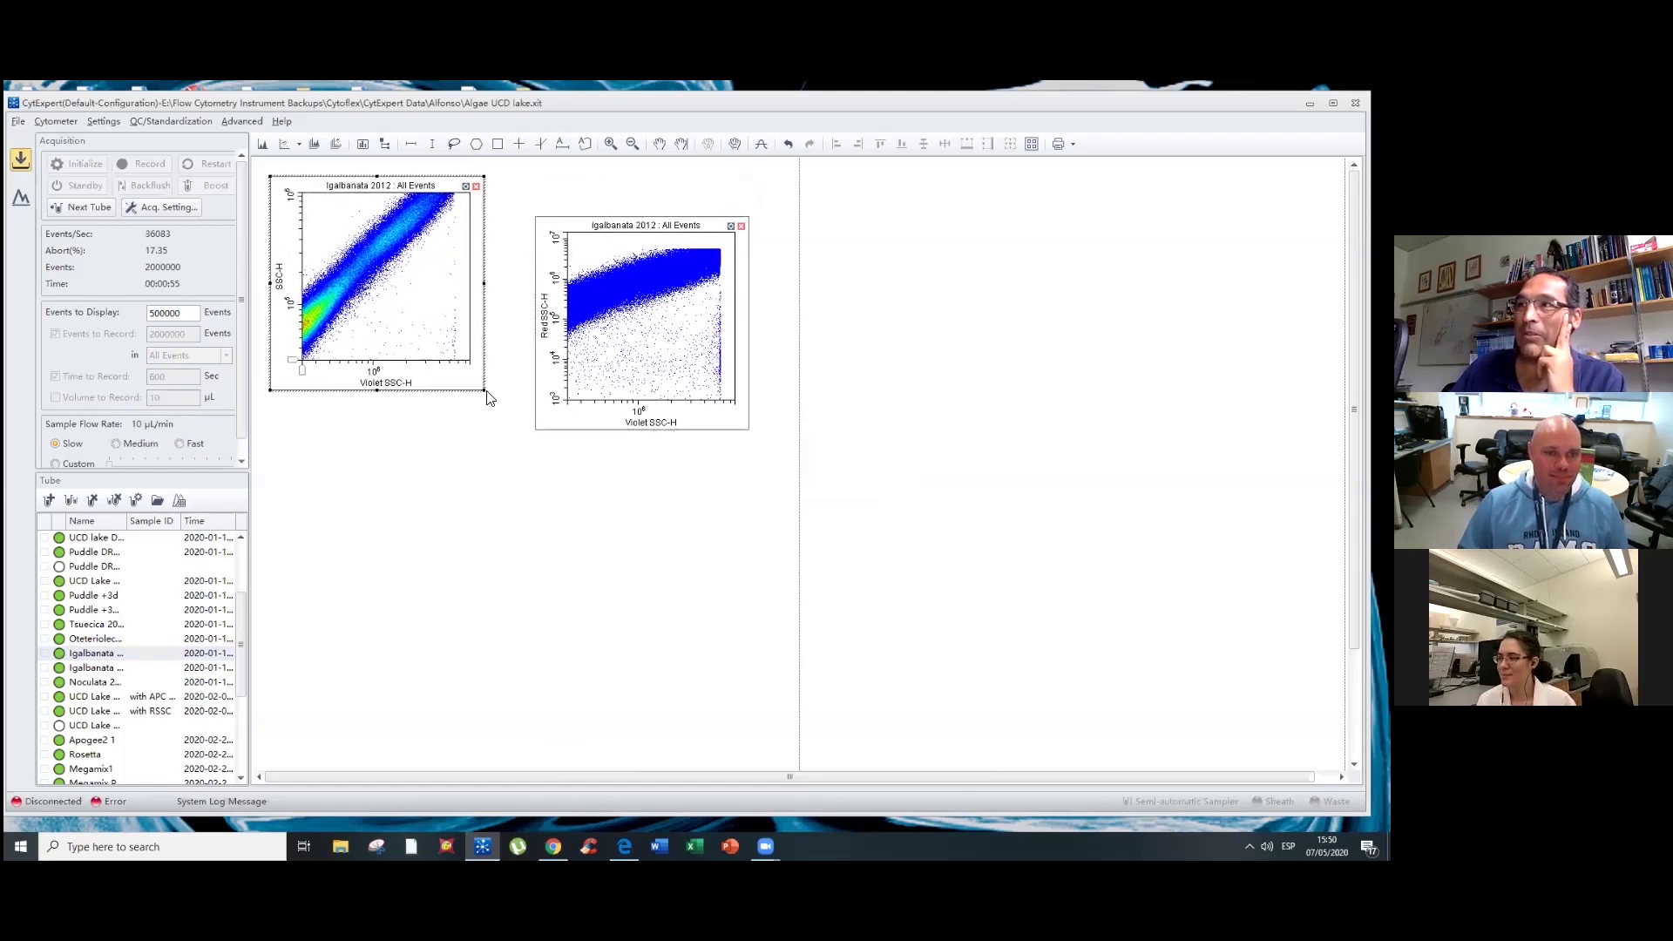
{"action": "left_click_drag", "start_coordinate": [485, 389], "coordinate": [543, 447]}
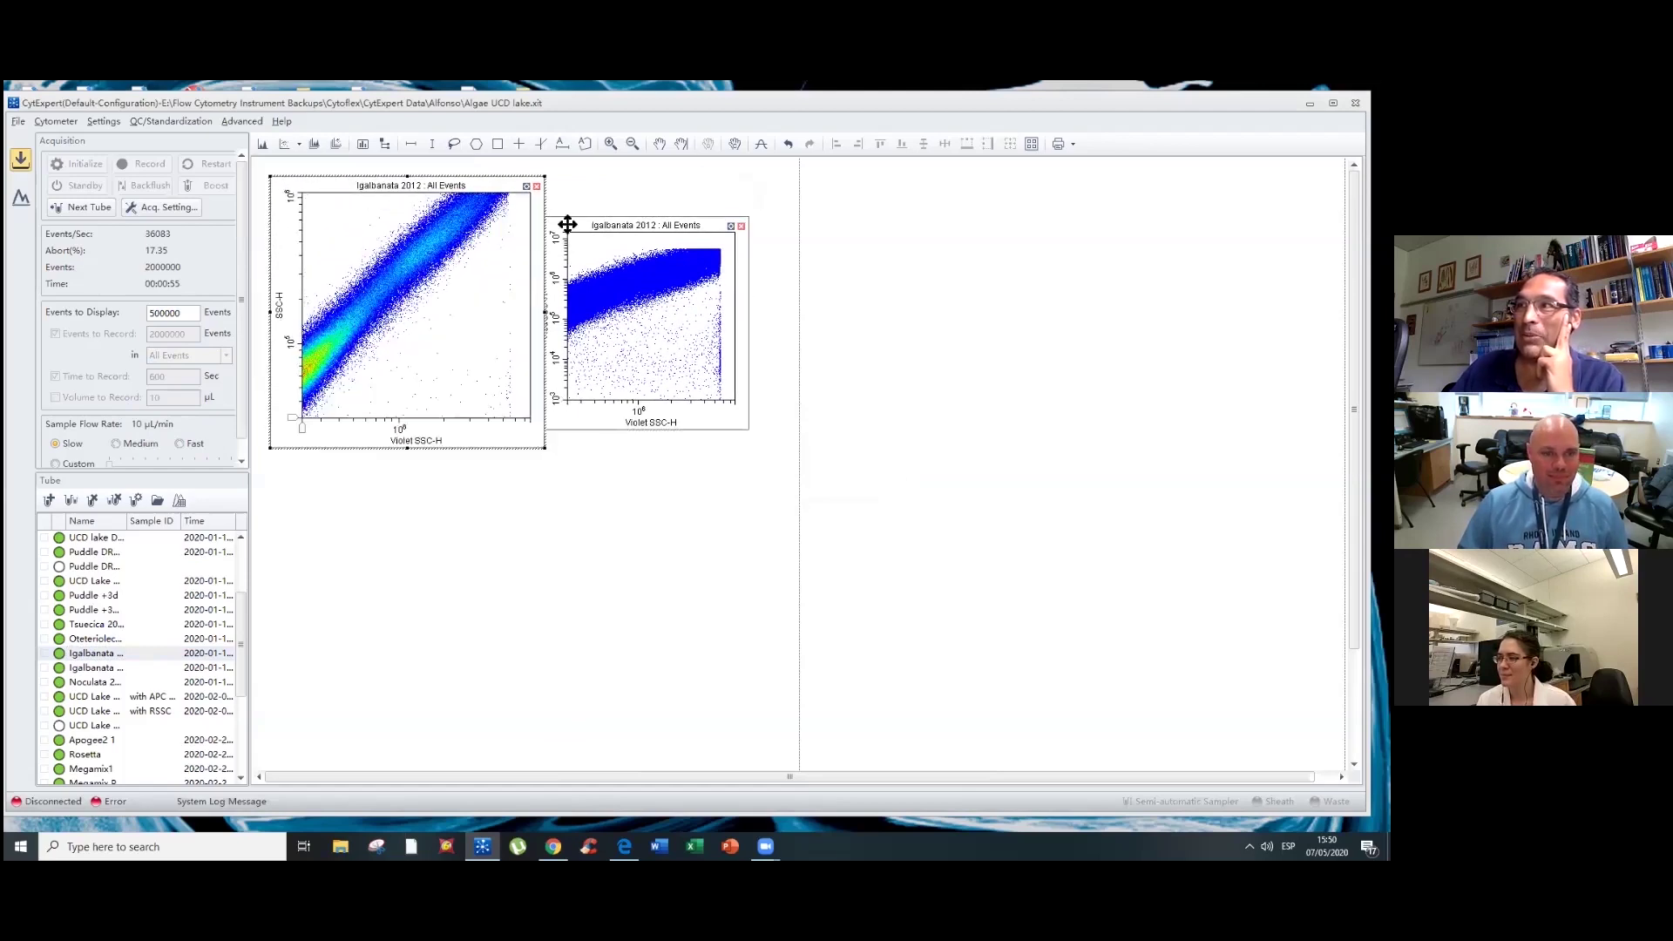
{"action": "left_click_drag", "start_coordinate": [580, 225], "coordinate": [590, 186]}
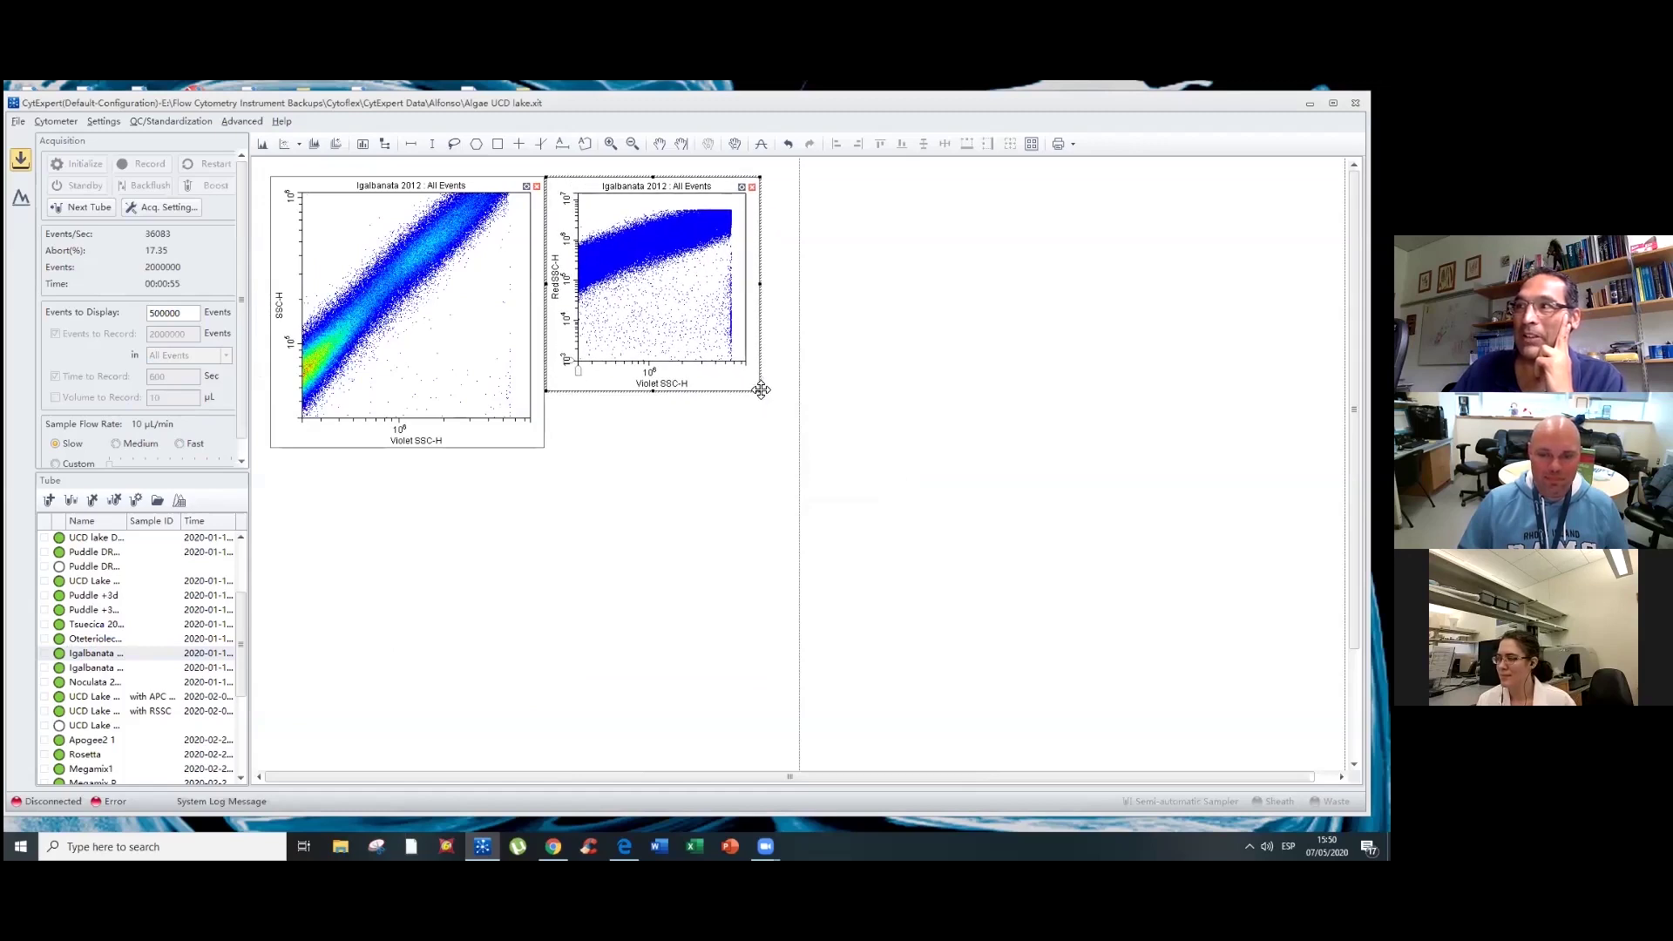
{"action": "left_click_drag", "start_coordinate": [760, 392], "coordinate": [821, 448]}
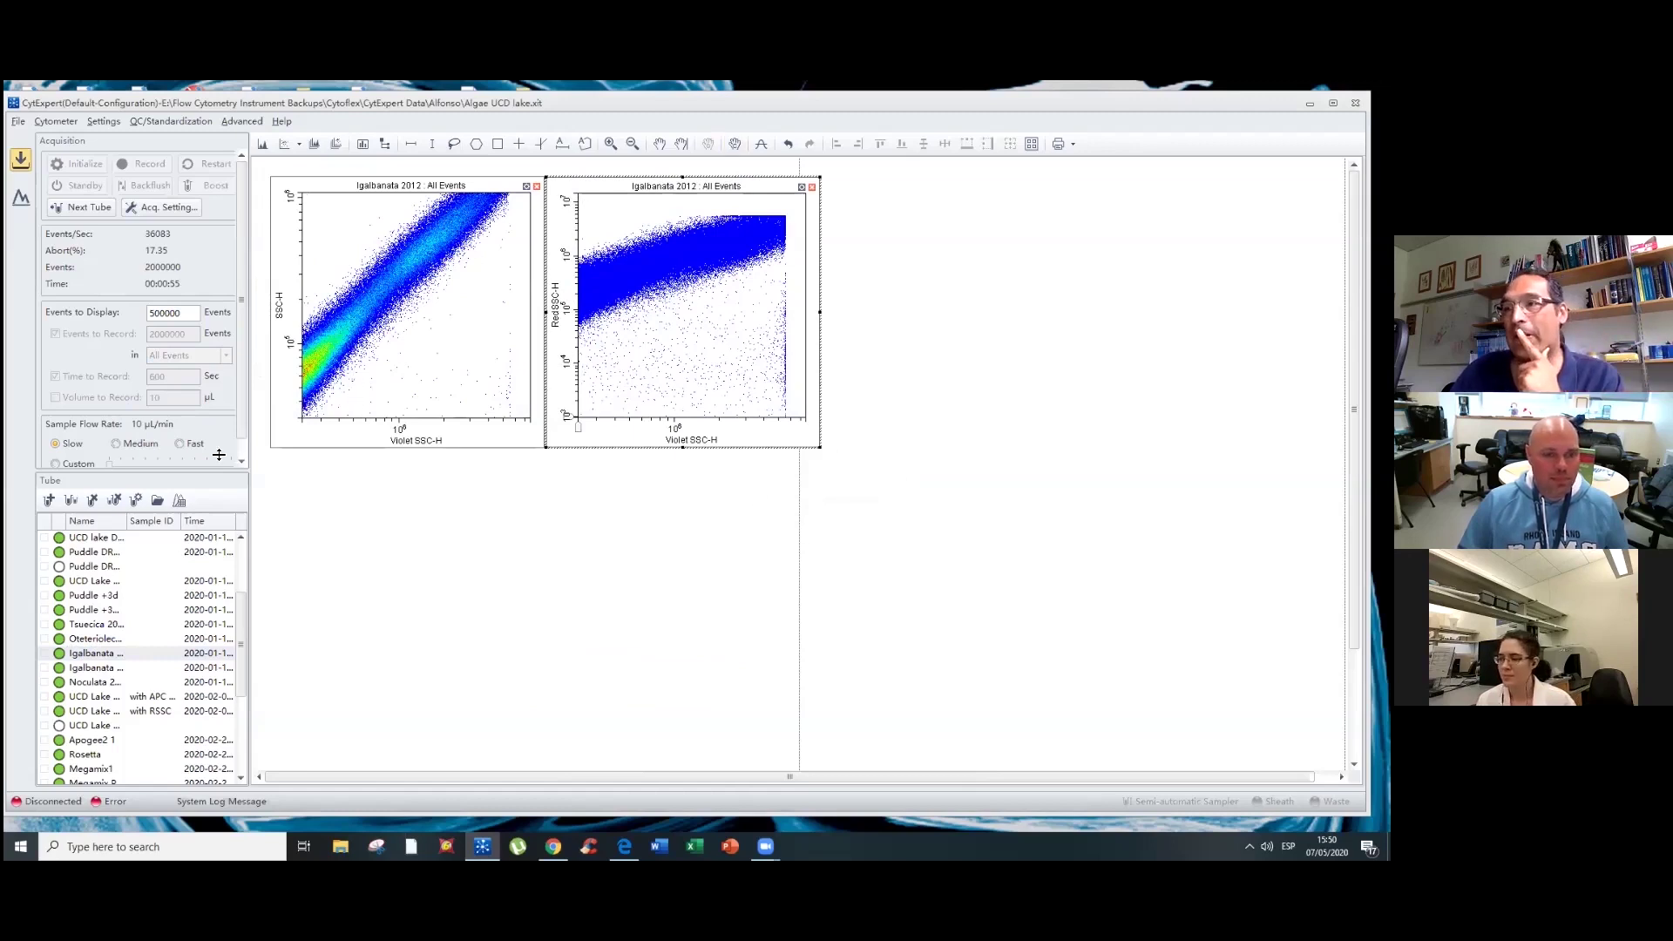
- Display the Noculata 2012 tube and rescale the axes of both plots to include scatter values down to about 10^4
{"action": "left_click", "coordinate": [96, 685]}
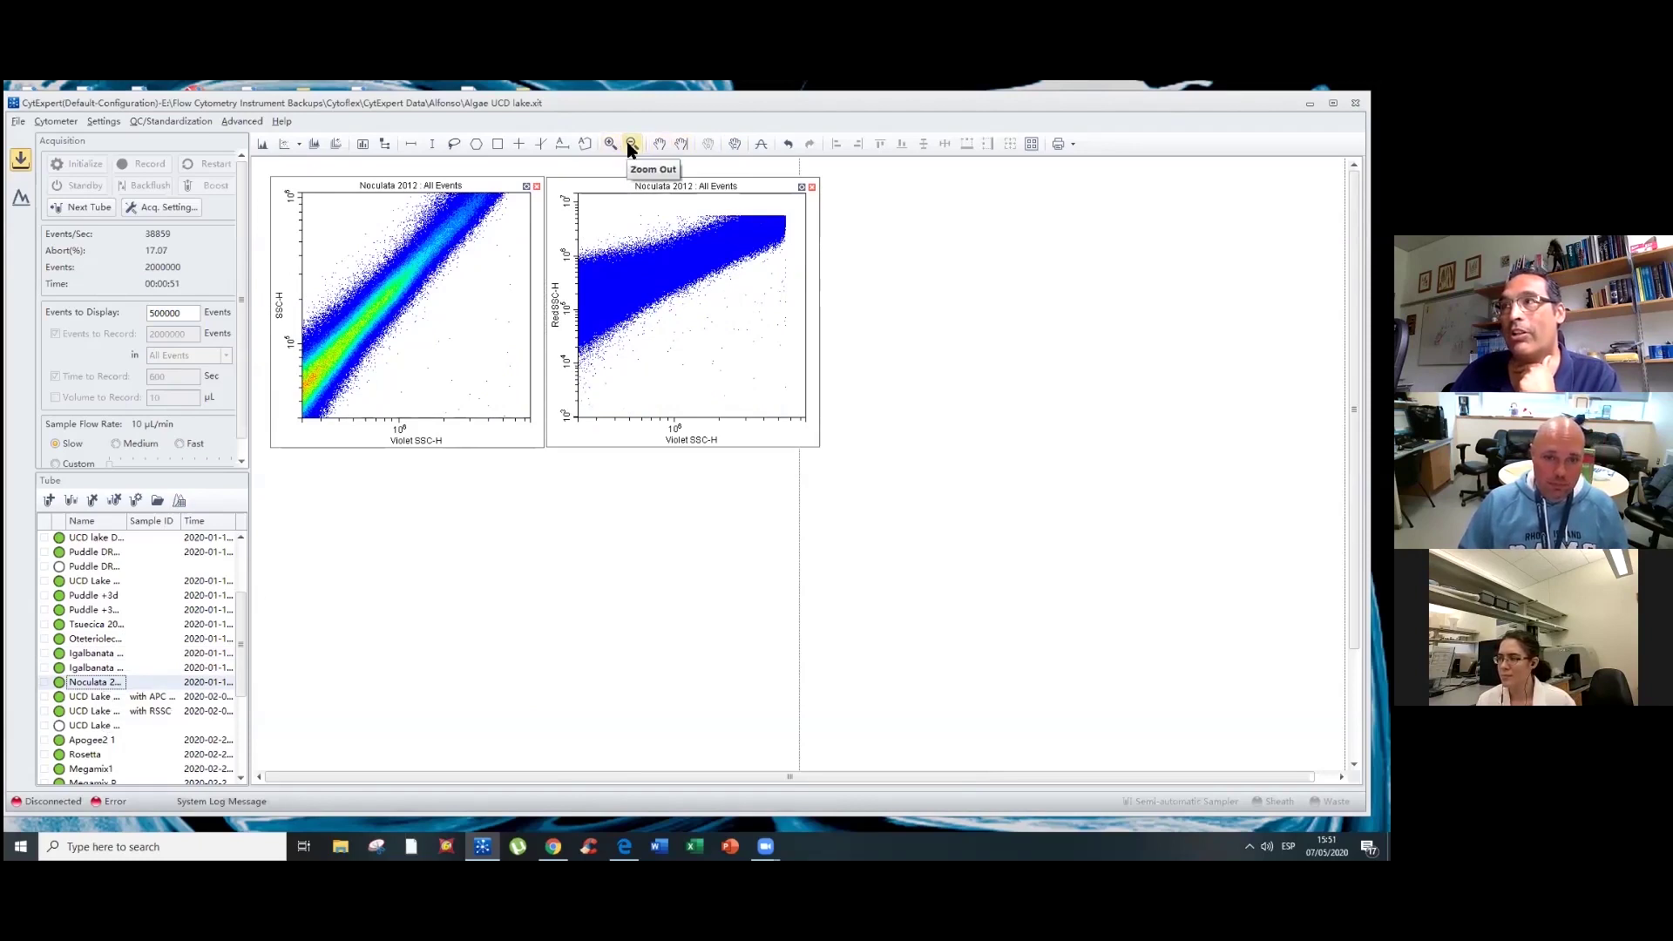
{"action": "left_click", "coordinate": [681, 143]}
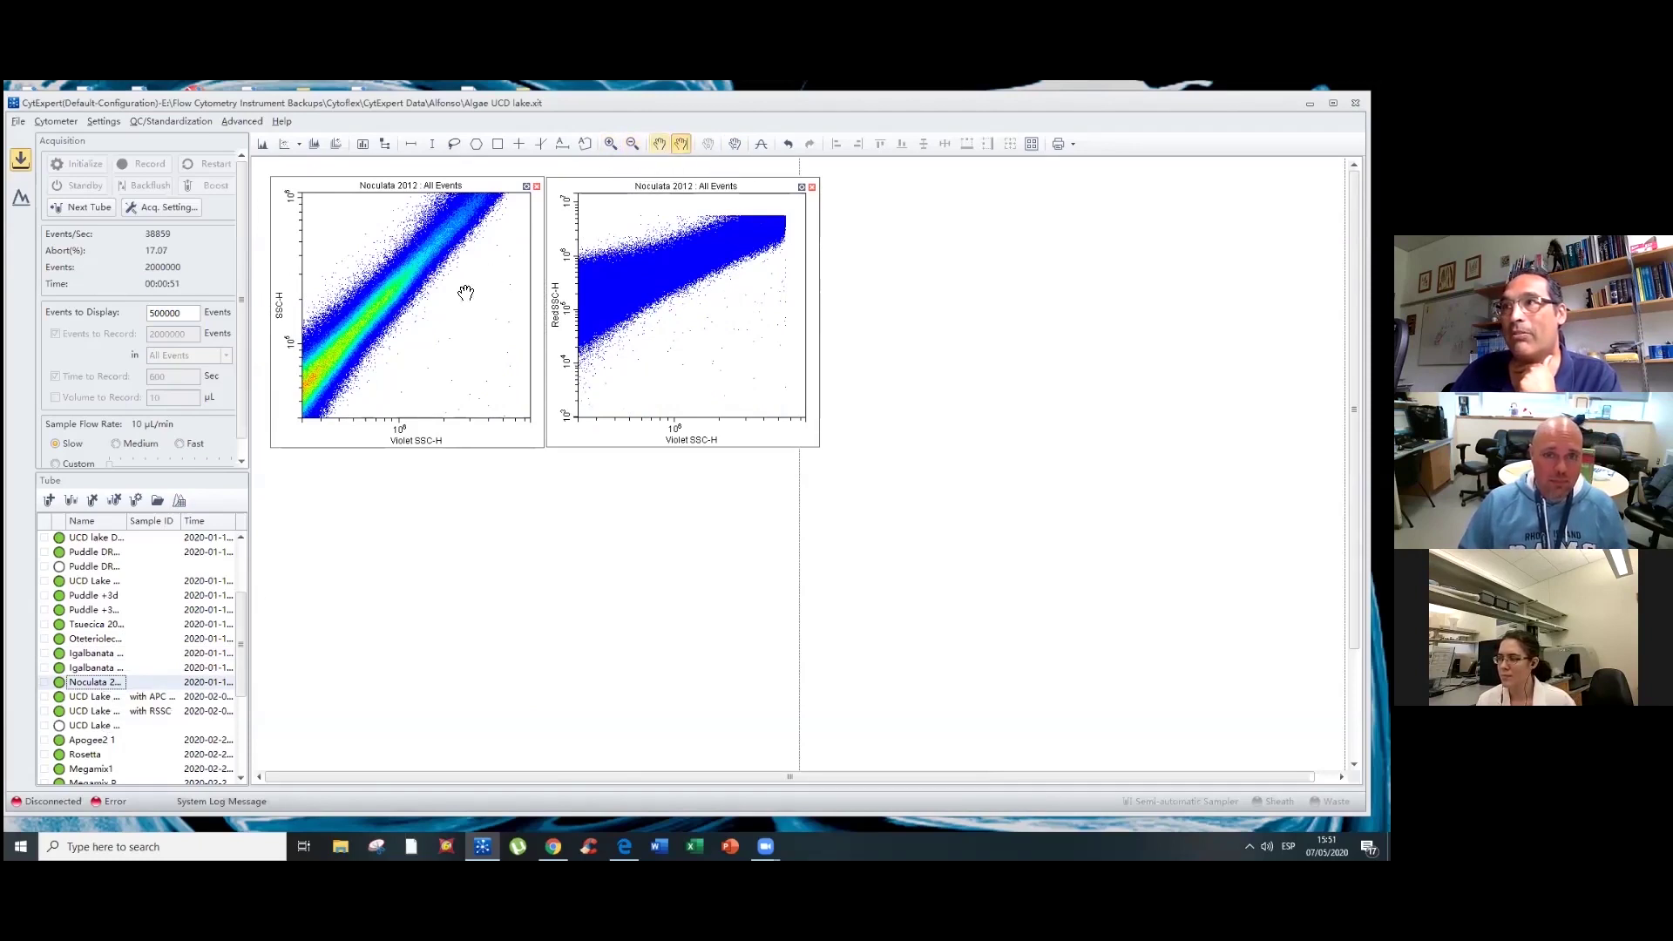
{"action": "left_click_drag", "start_coordinate": [388, 355], "coordinate": [635, 377]}
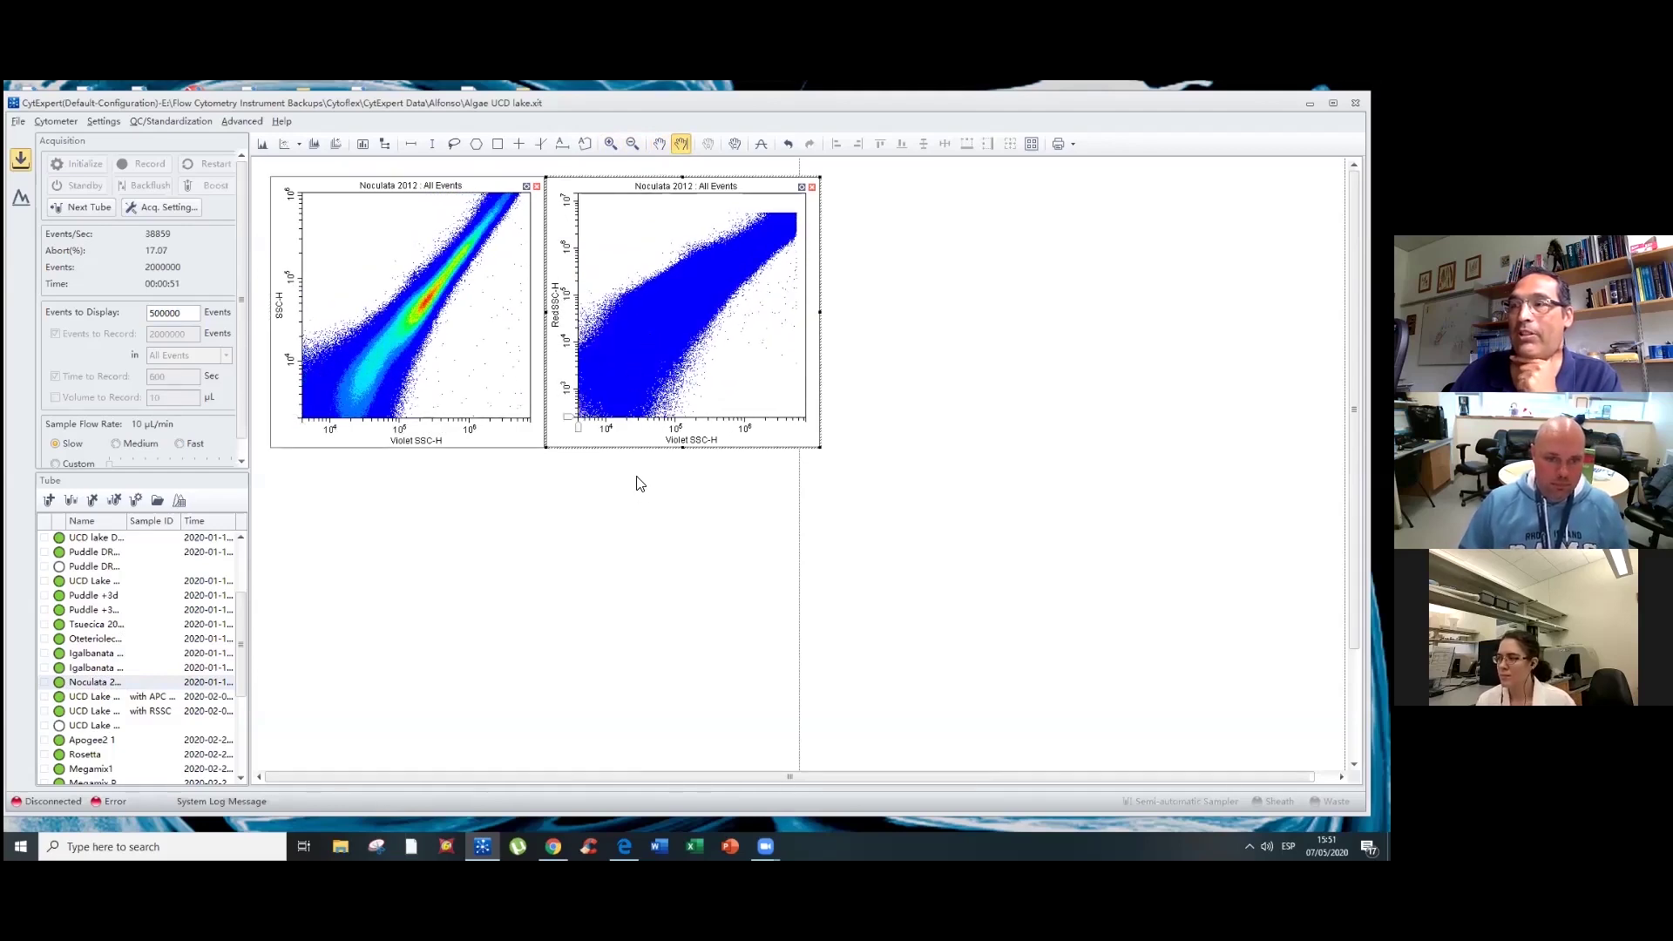
- Compare the Igalbanata 2012 PBS1_10, Oteteriolecta 2012 and Noculata 2012 tubes, zooming the Red SSC-H plot in on the main population
{"action": "double_click", "coordinate": [98, 669]}
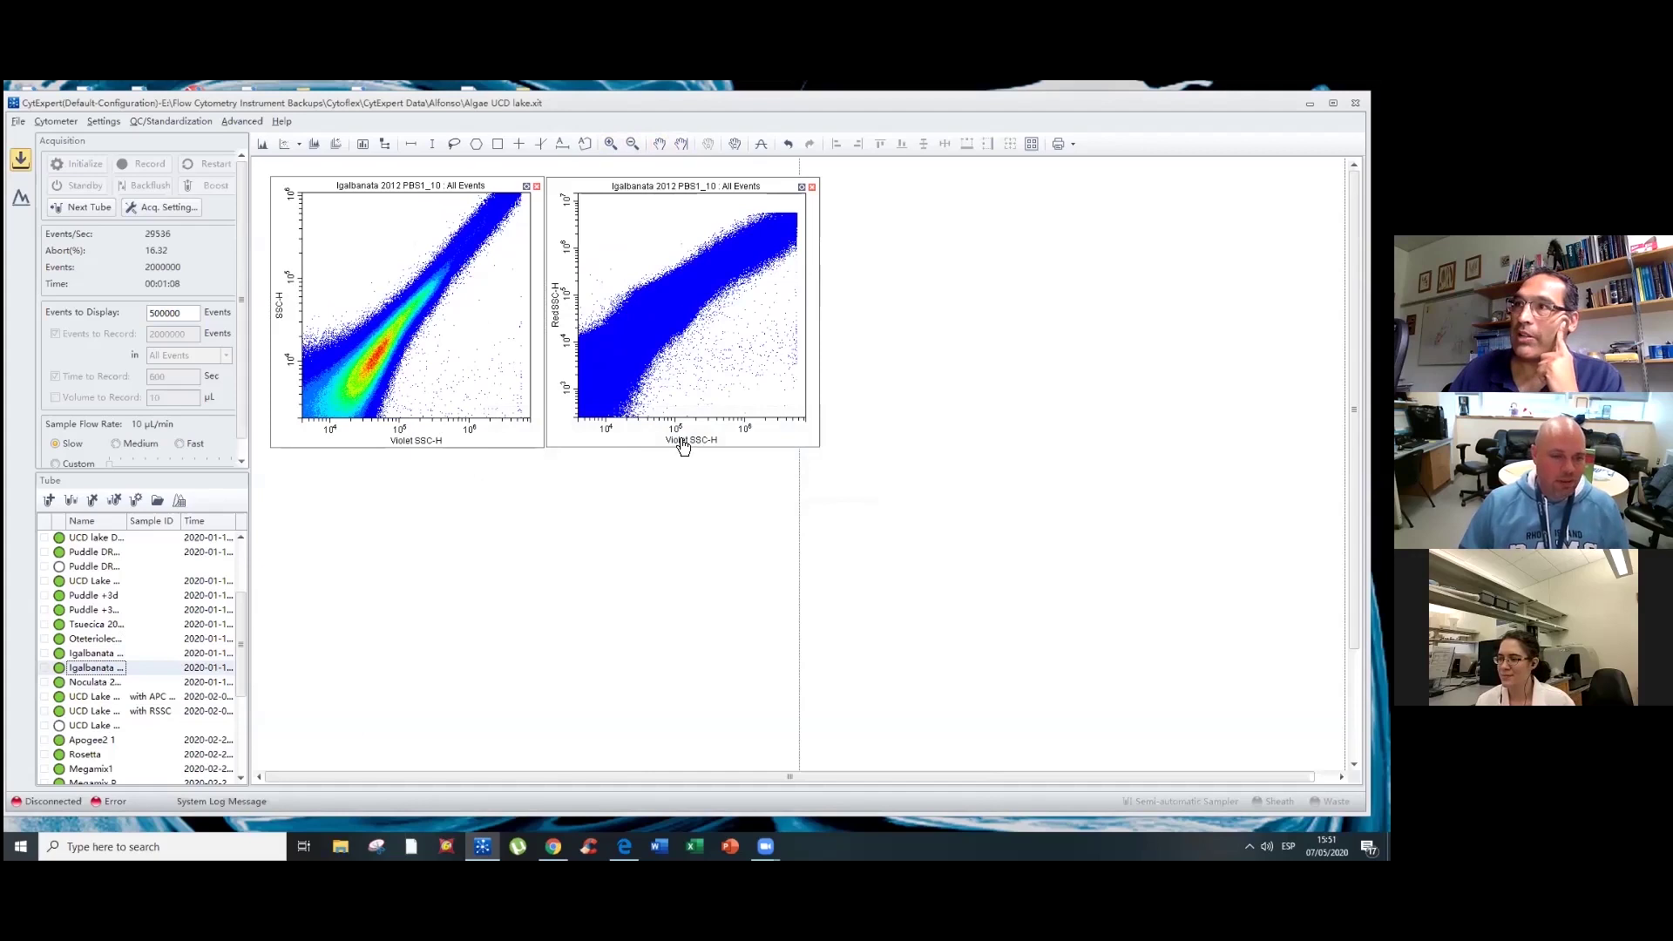
{"action": "left_click", "coordinate": [99, 640]}
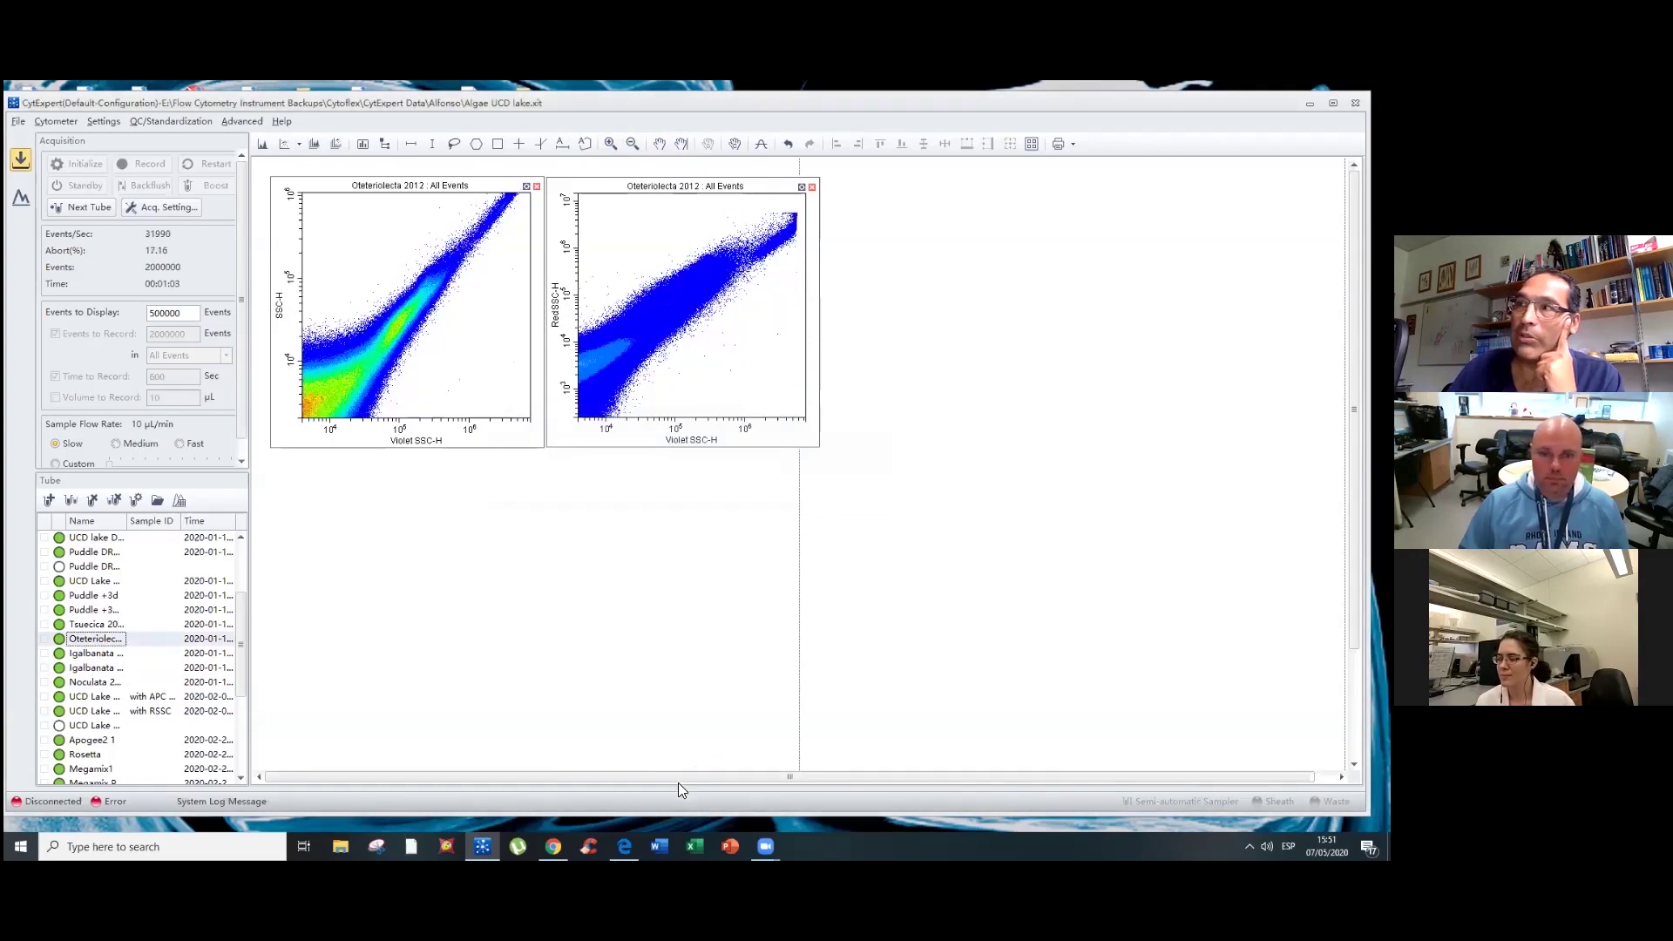
{"action": "left_click", "coordinate": [610, 144]}
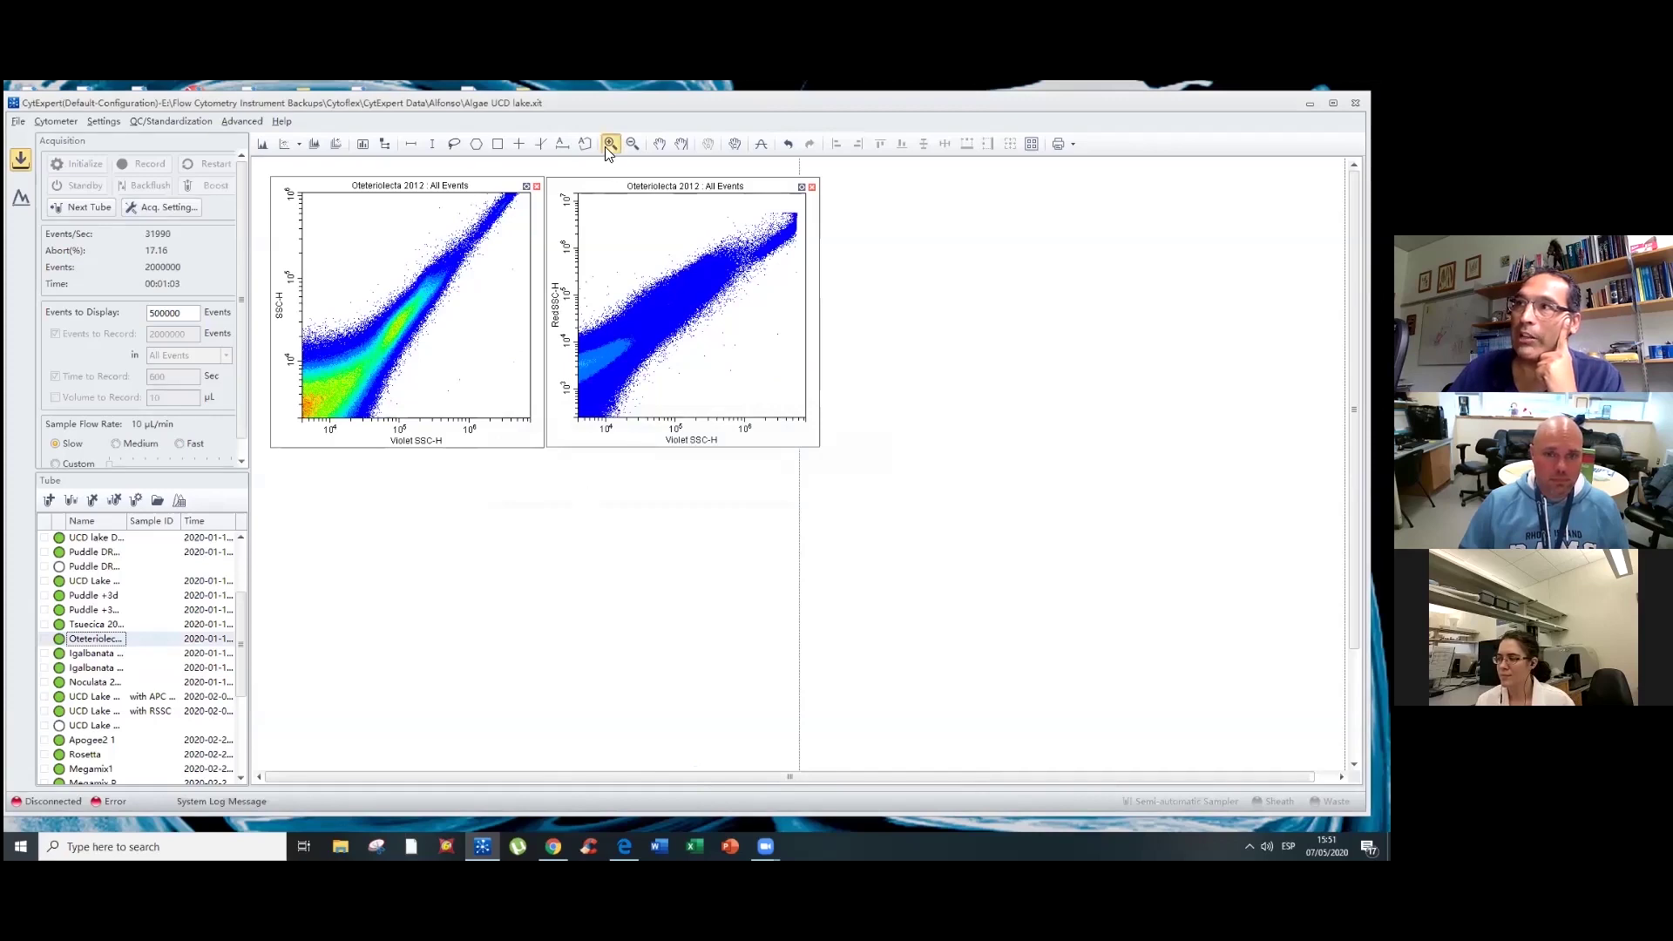
{"action": "left_click_drag", "start_coordinate": [604, 264], "coordinate": [759, 341]}
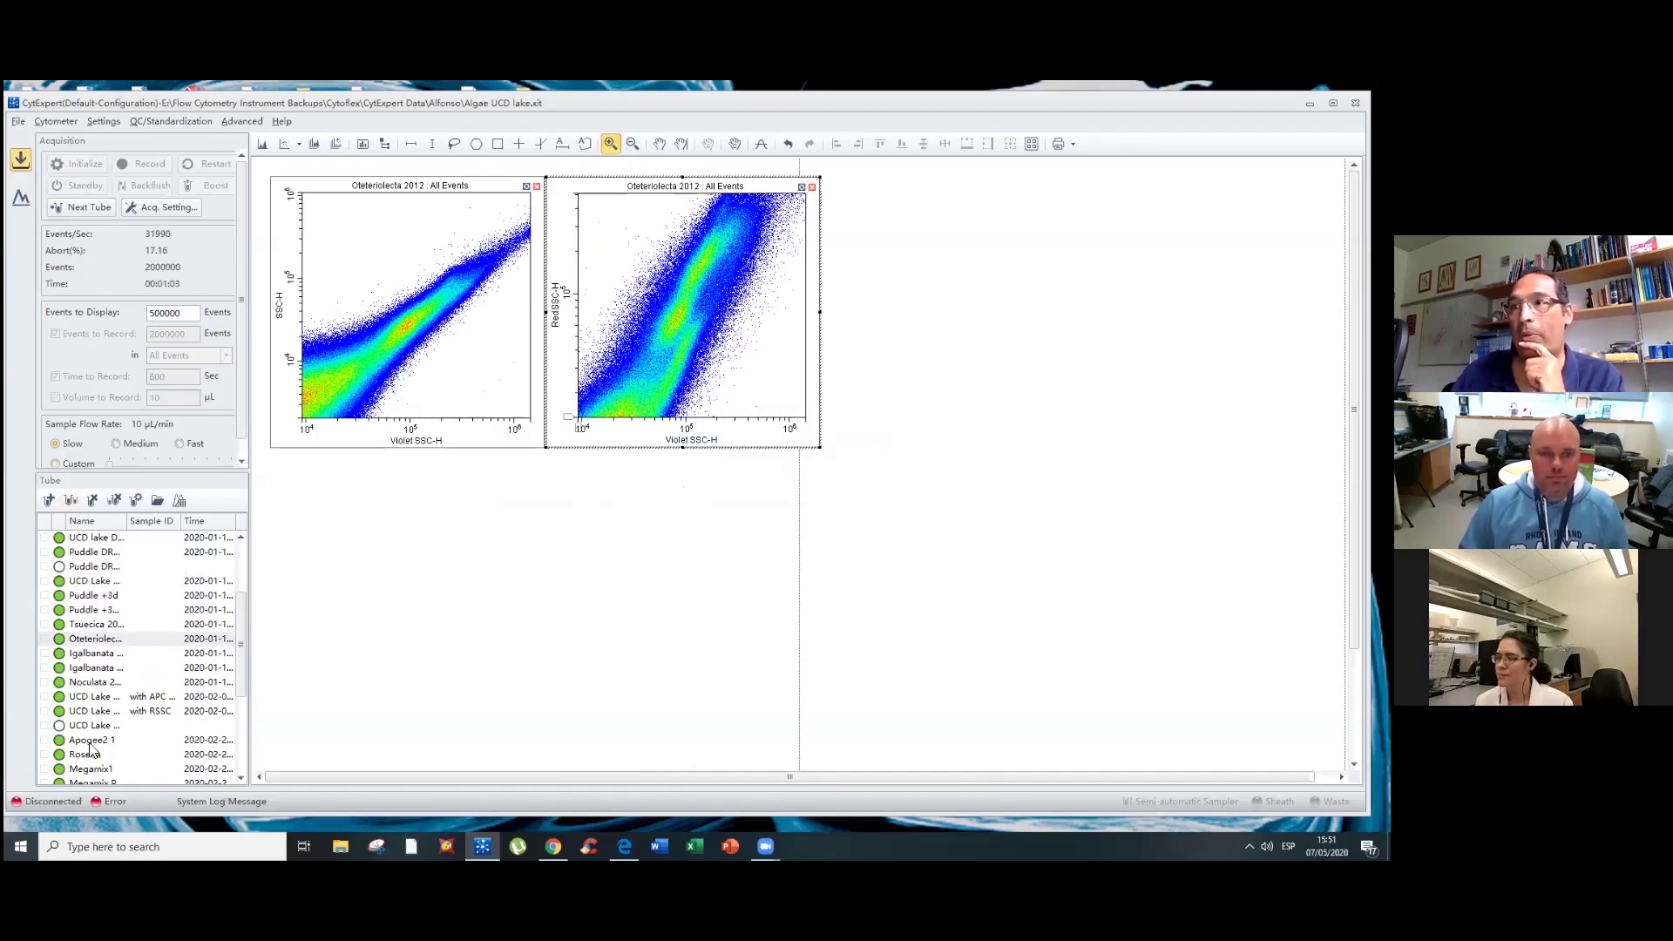
{"action": "left_click", "coordinate": [98, 683]}
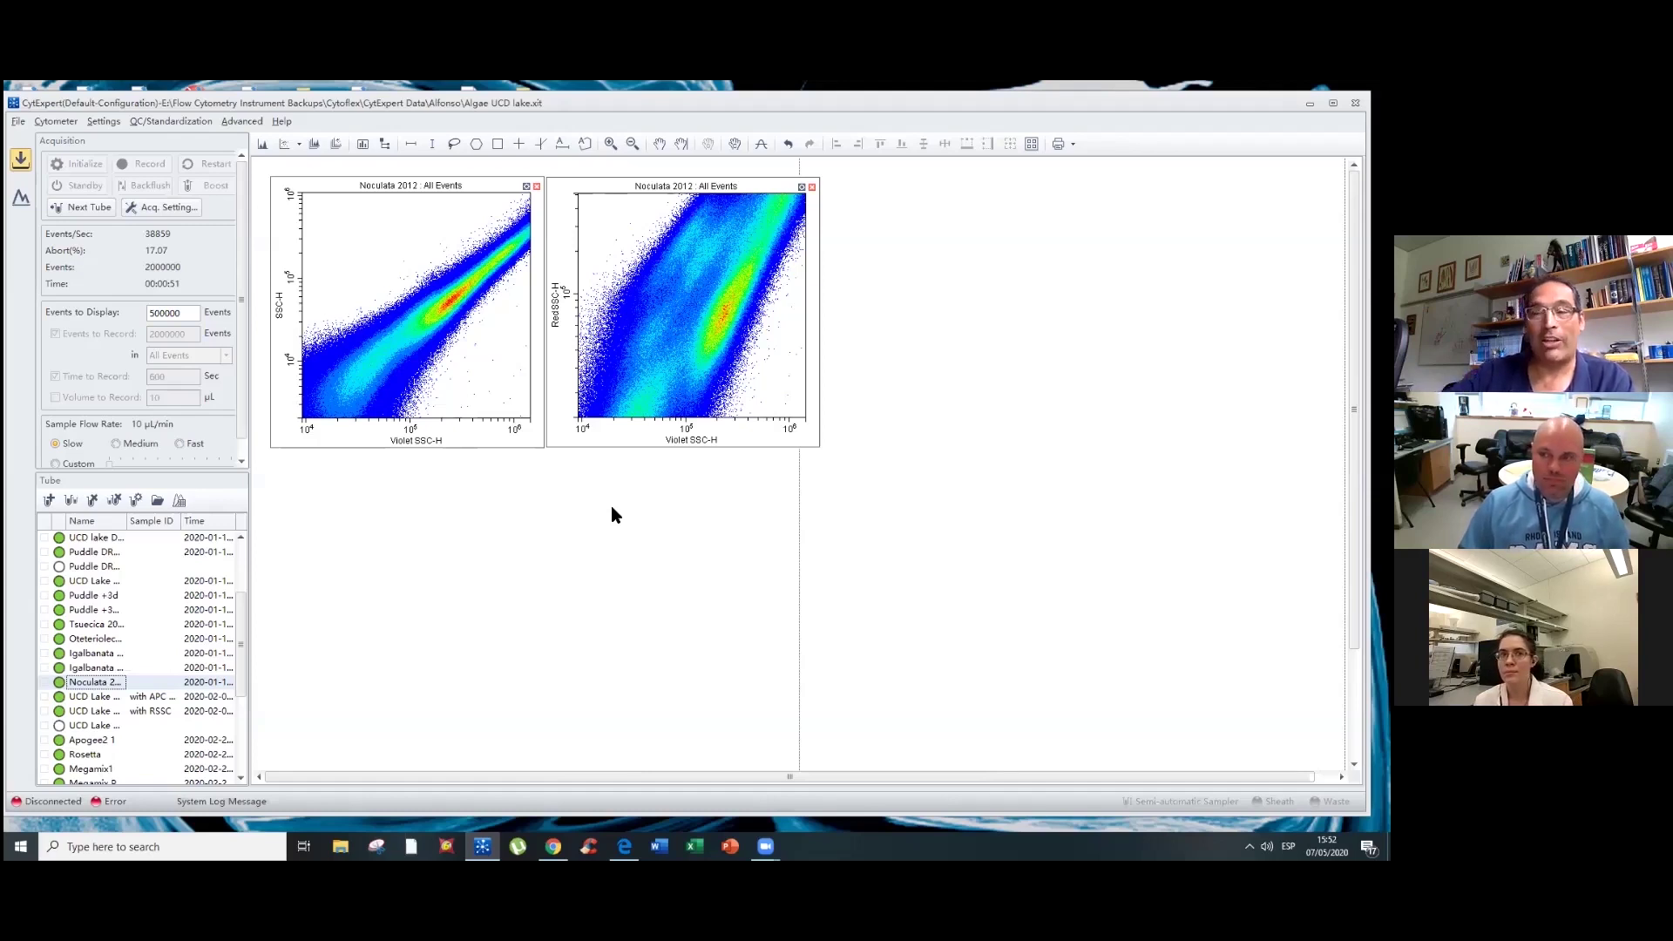
- Add pseudo color height plots of Red SSC-H against B525-FITC, B690-PC5.5, Y610-mCHERRY, Y763-PC7, V450-PB, V763 and IR885
{"action": "left_click", "coordinate": [335, 145]}
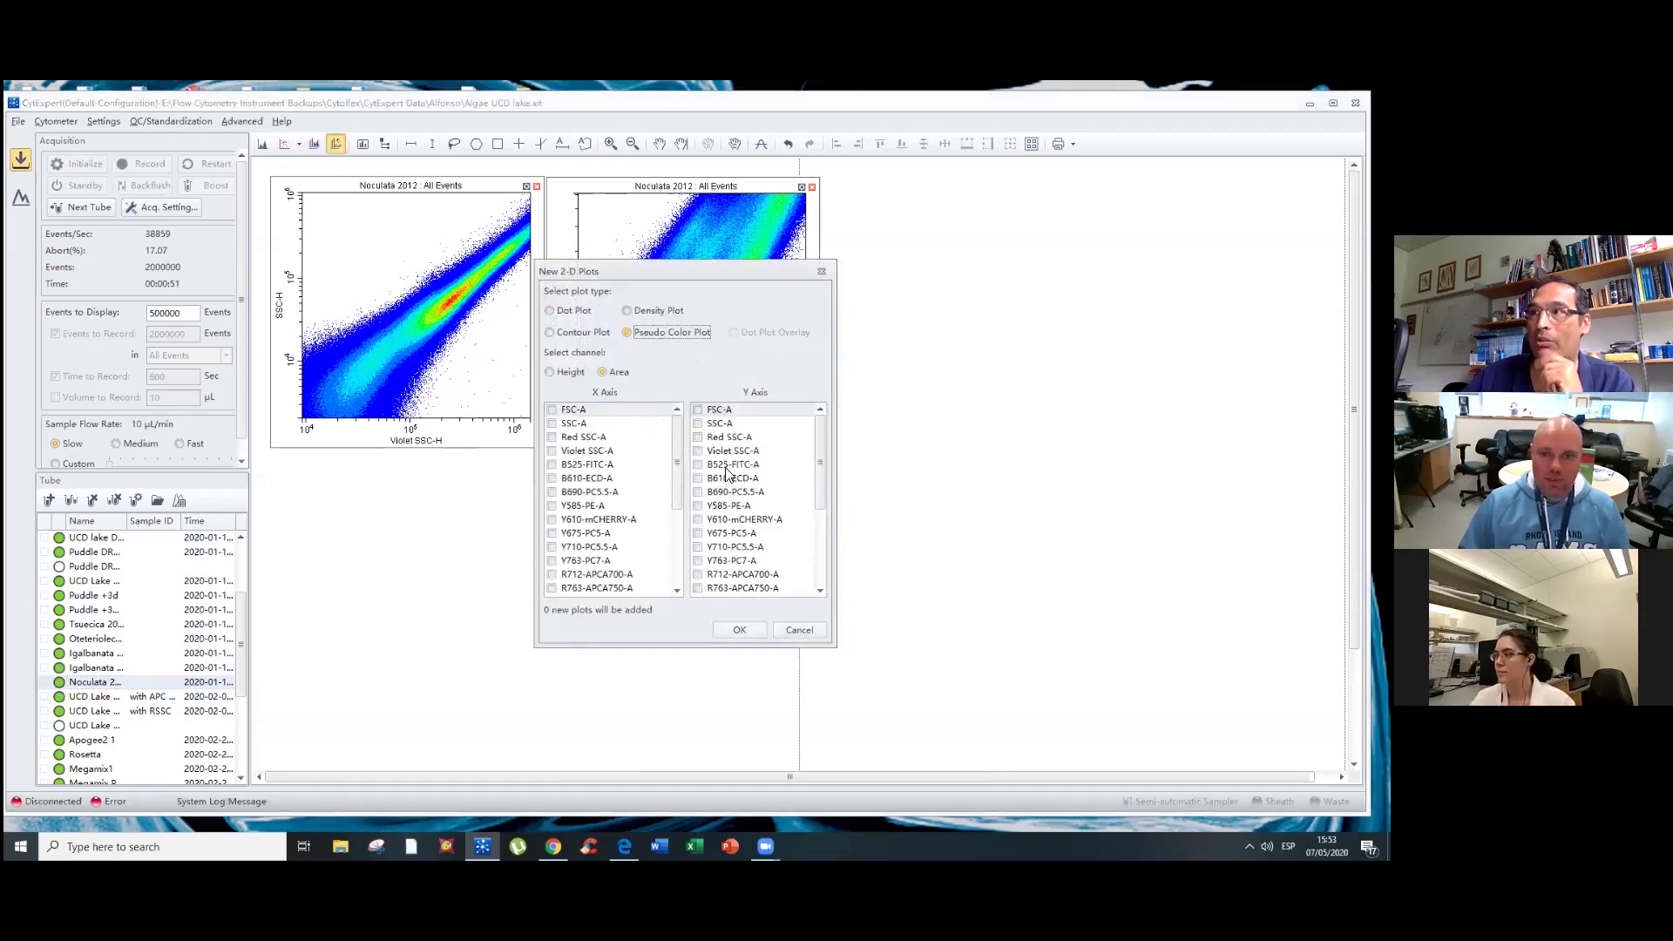
{"action": "left_click", "coordinate": [562, 372]}
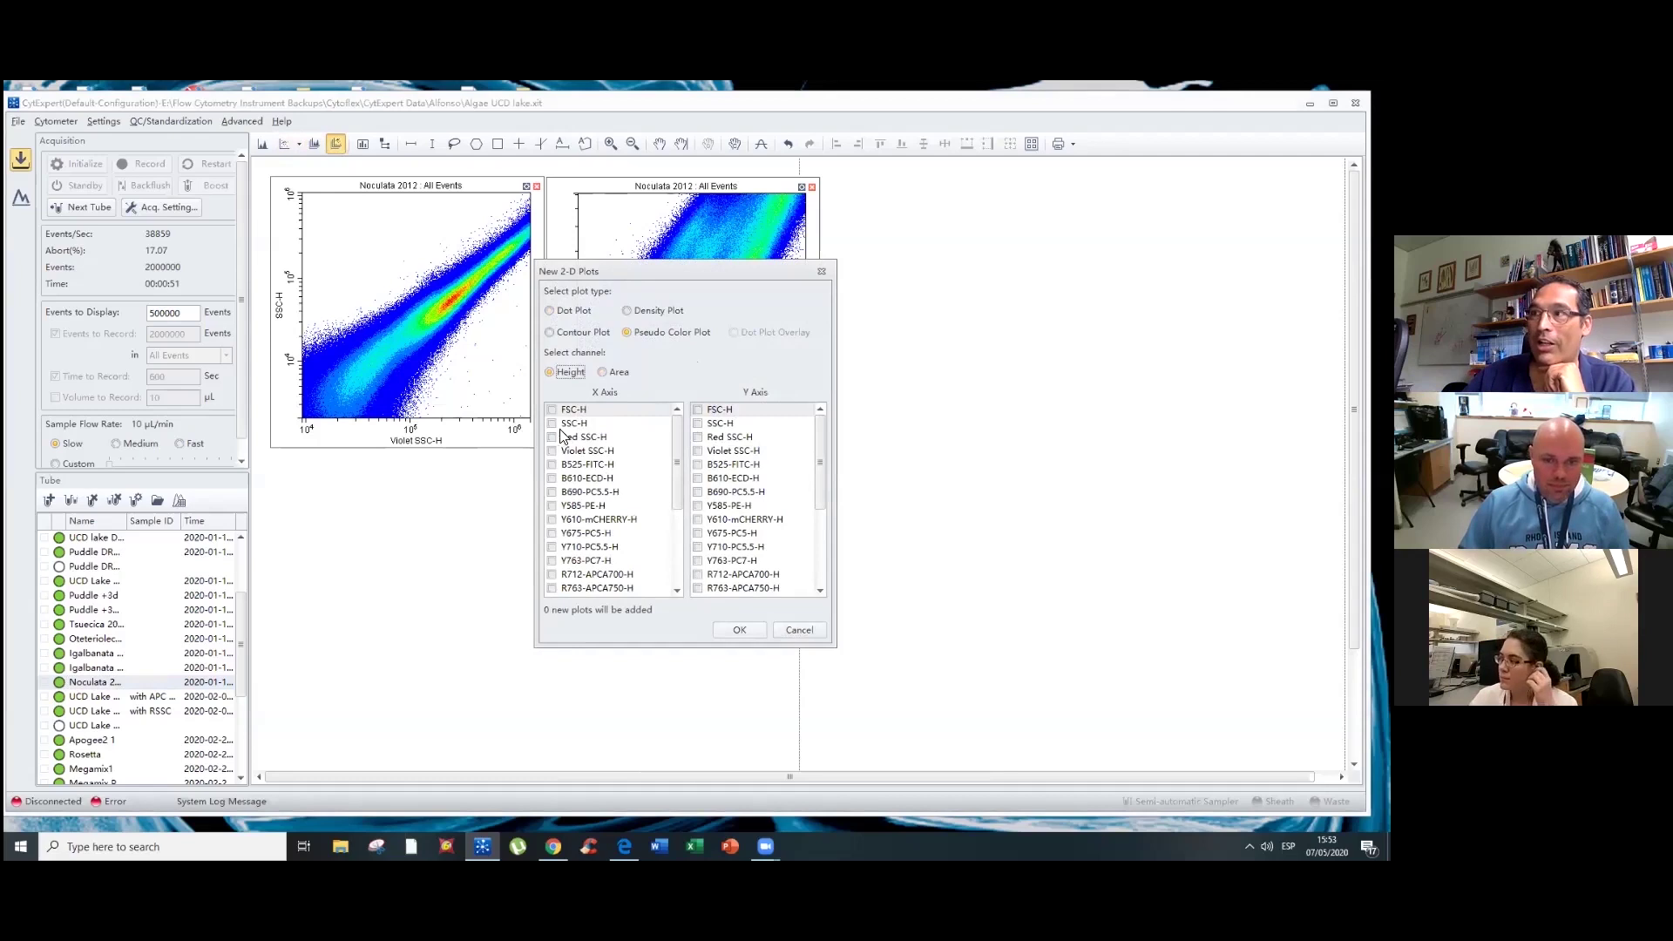
{"action": "left_click", "coordinate": [552, 438]}
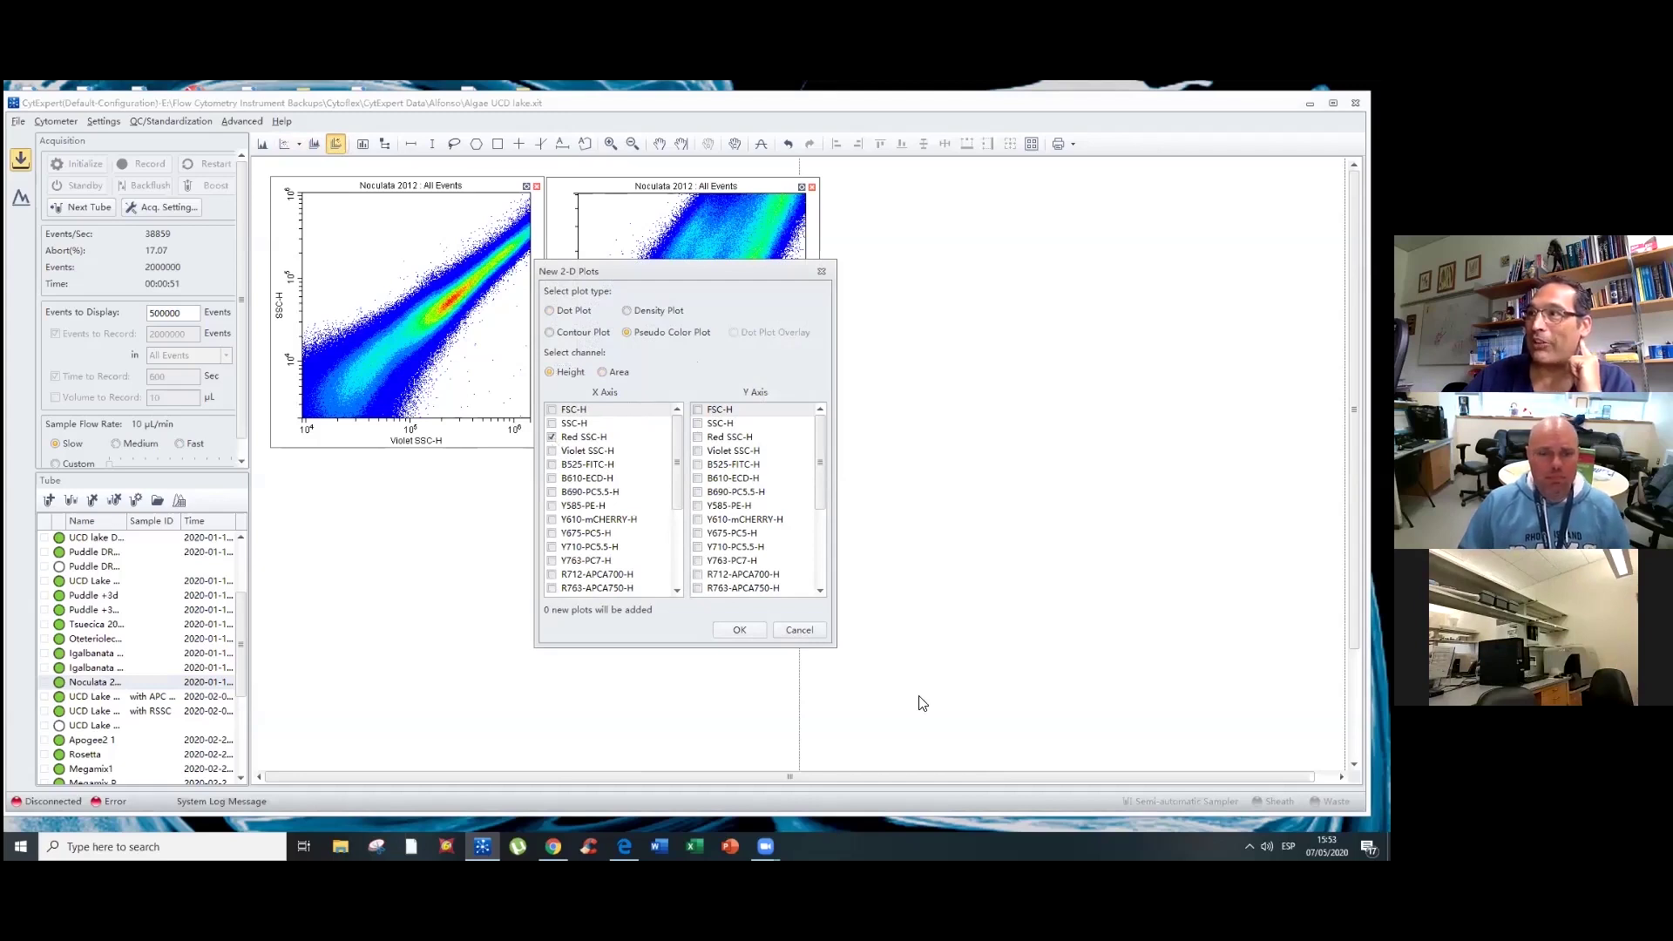
{"action": "left_click", "coordinate": [698, 465]}
{"action": "left_click", "coordinate": [698, 492]}
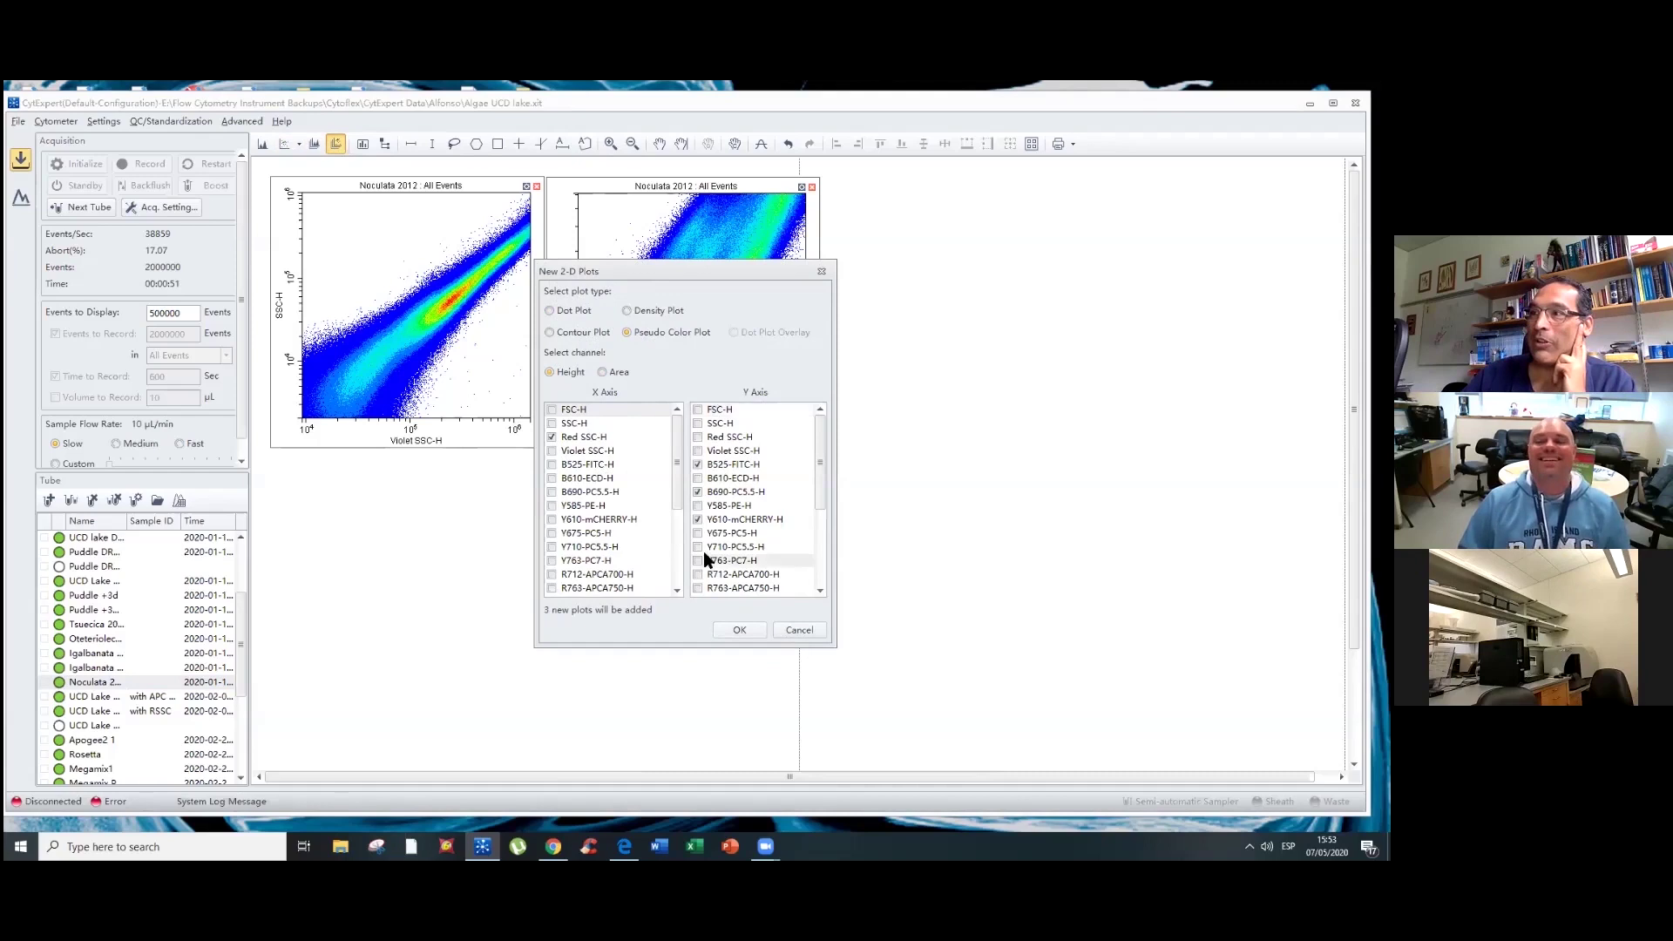
{"action": "left_click", "coordinate": [698, 561]}
{"action": "scroll", "coordinate": [824, 521], "scroll_direction": "down", "scroll_amount": 2}
{"action": "left_click", "coordinate": [698, 520]}
{"action": "left_click", "coordinate": [711, 562]}
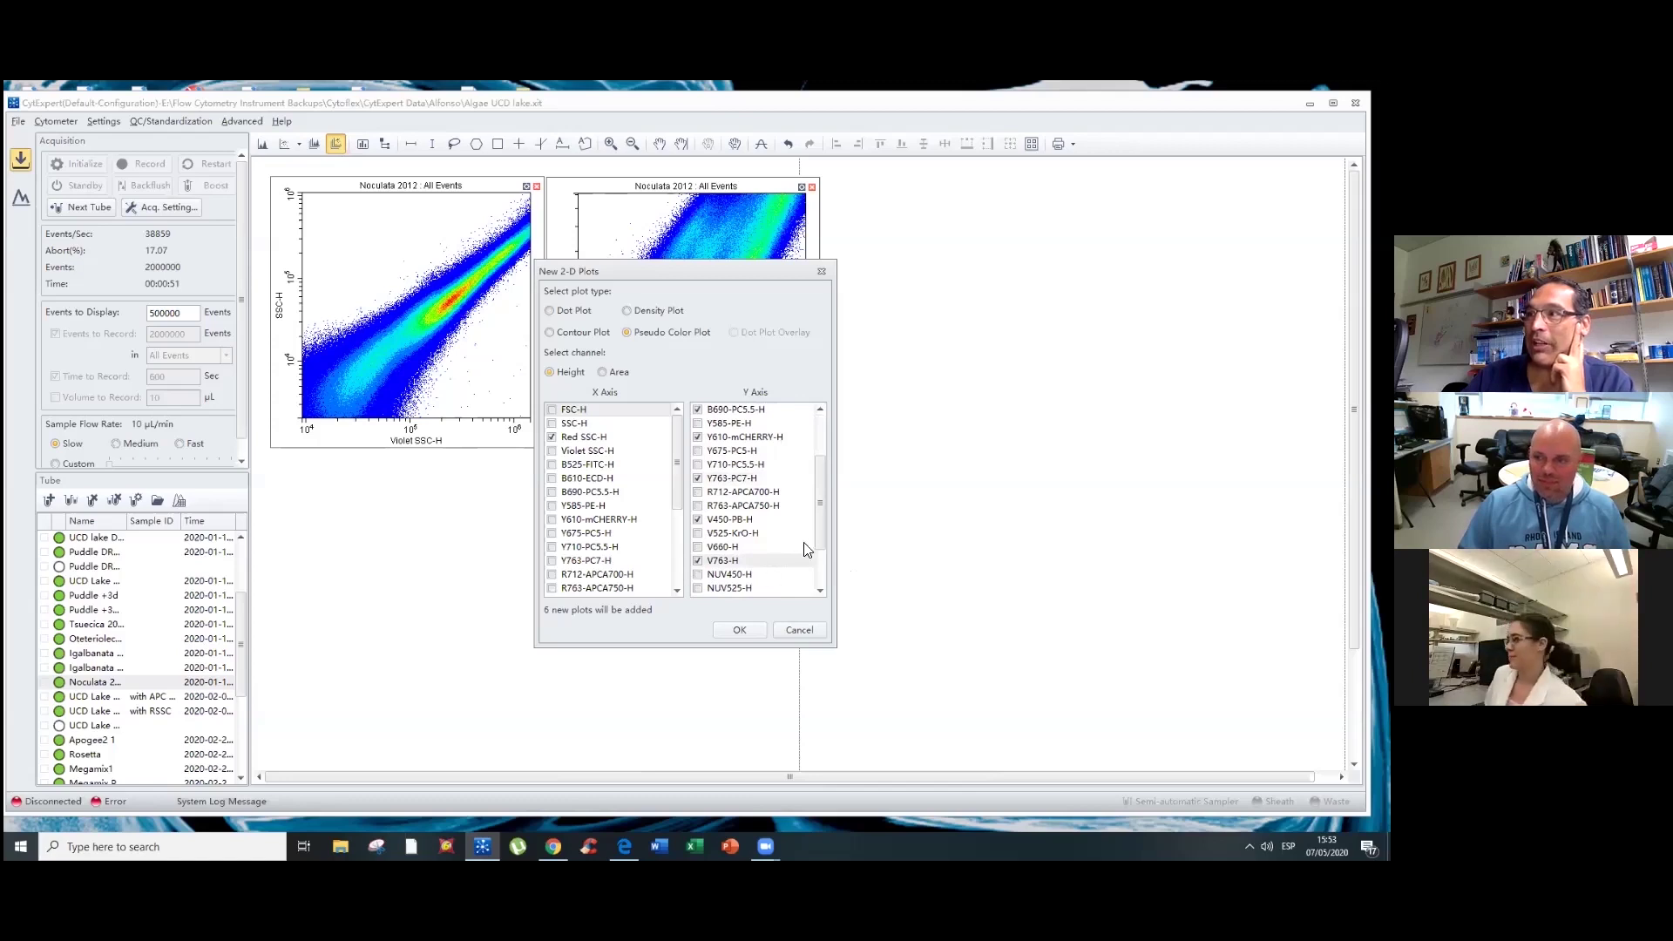
{"action": "left_click_drag", "start_coordinate": [819, 542], "coordinate": [816, 581]}
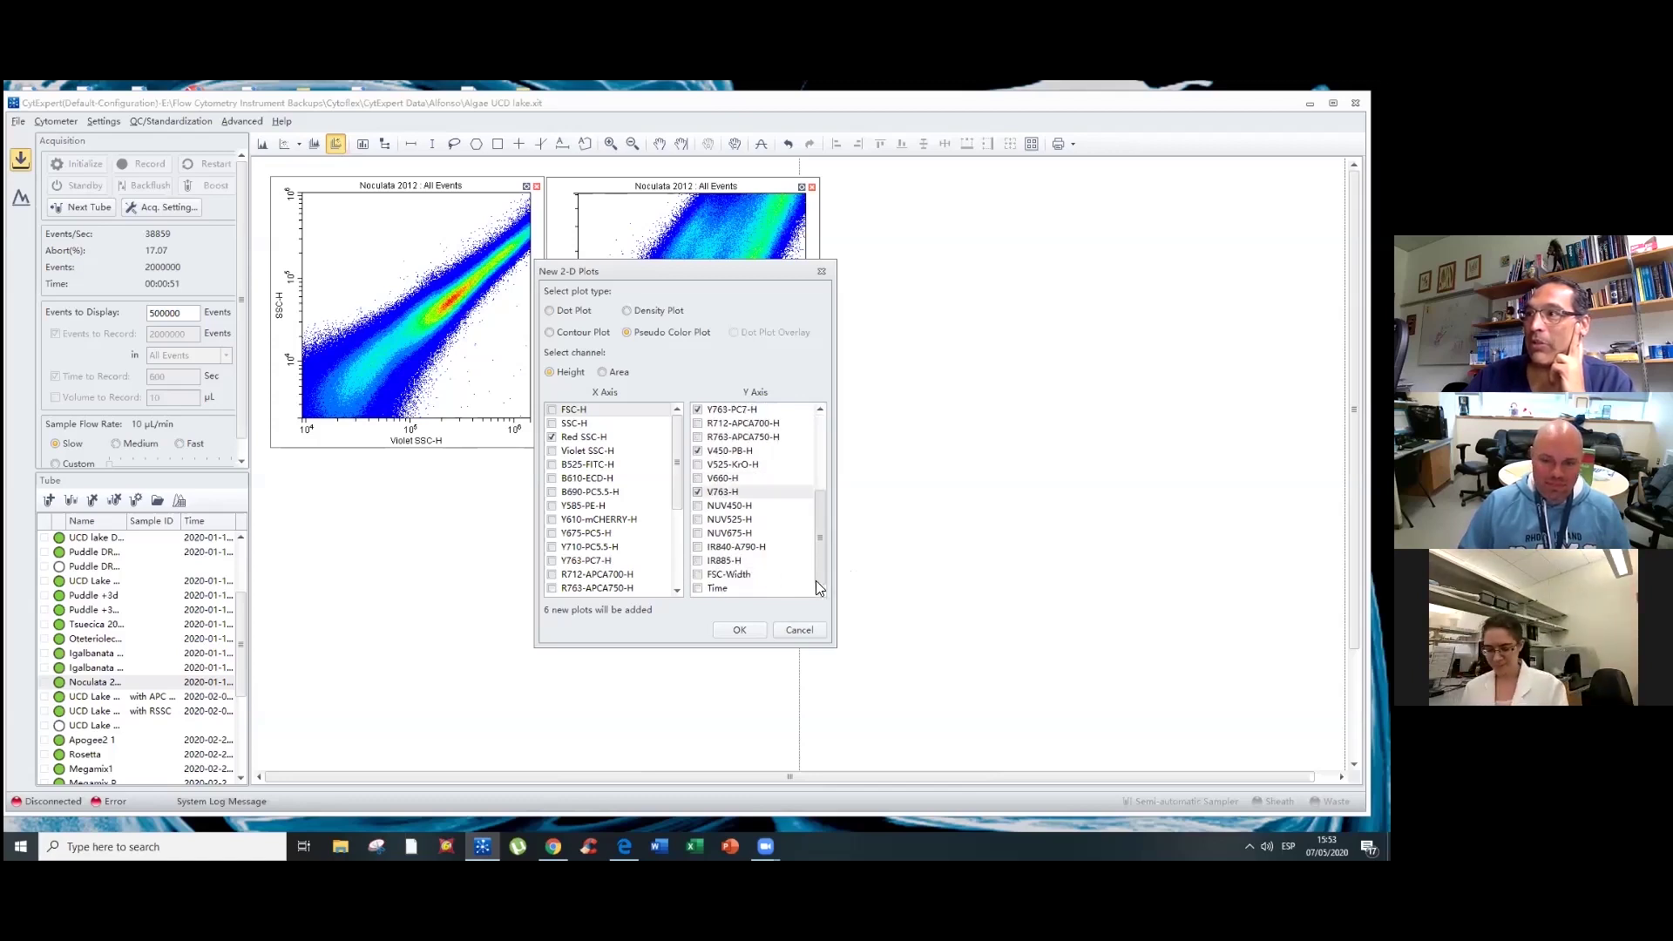
{"action": "left_click", "coordinate": [739, 630]}
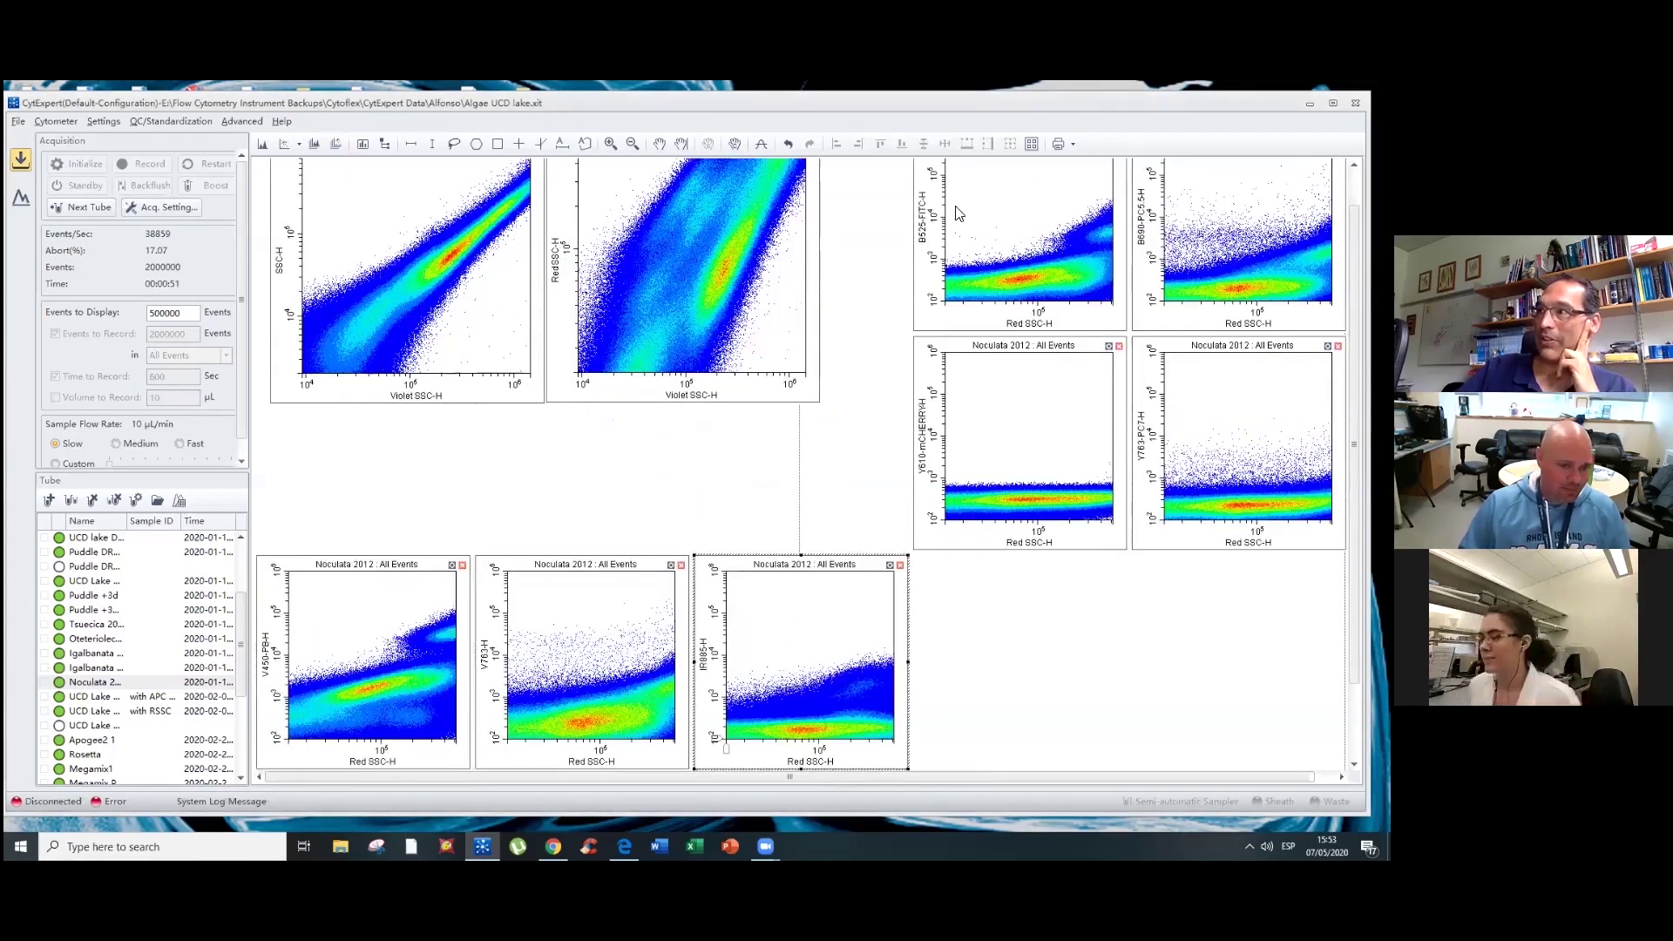
- Gather the Y610-mCHERRY-H, Y763-PC7-H, B525-FITC-H and B690-PC5.5-H plots into one row between the side scatter plots and the other fluorescence plots
{"action": "left_click_drag", "start_coordinate": [924, 350], "coordinate": [278, 356]}
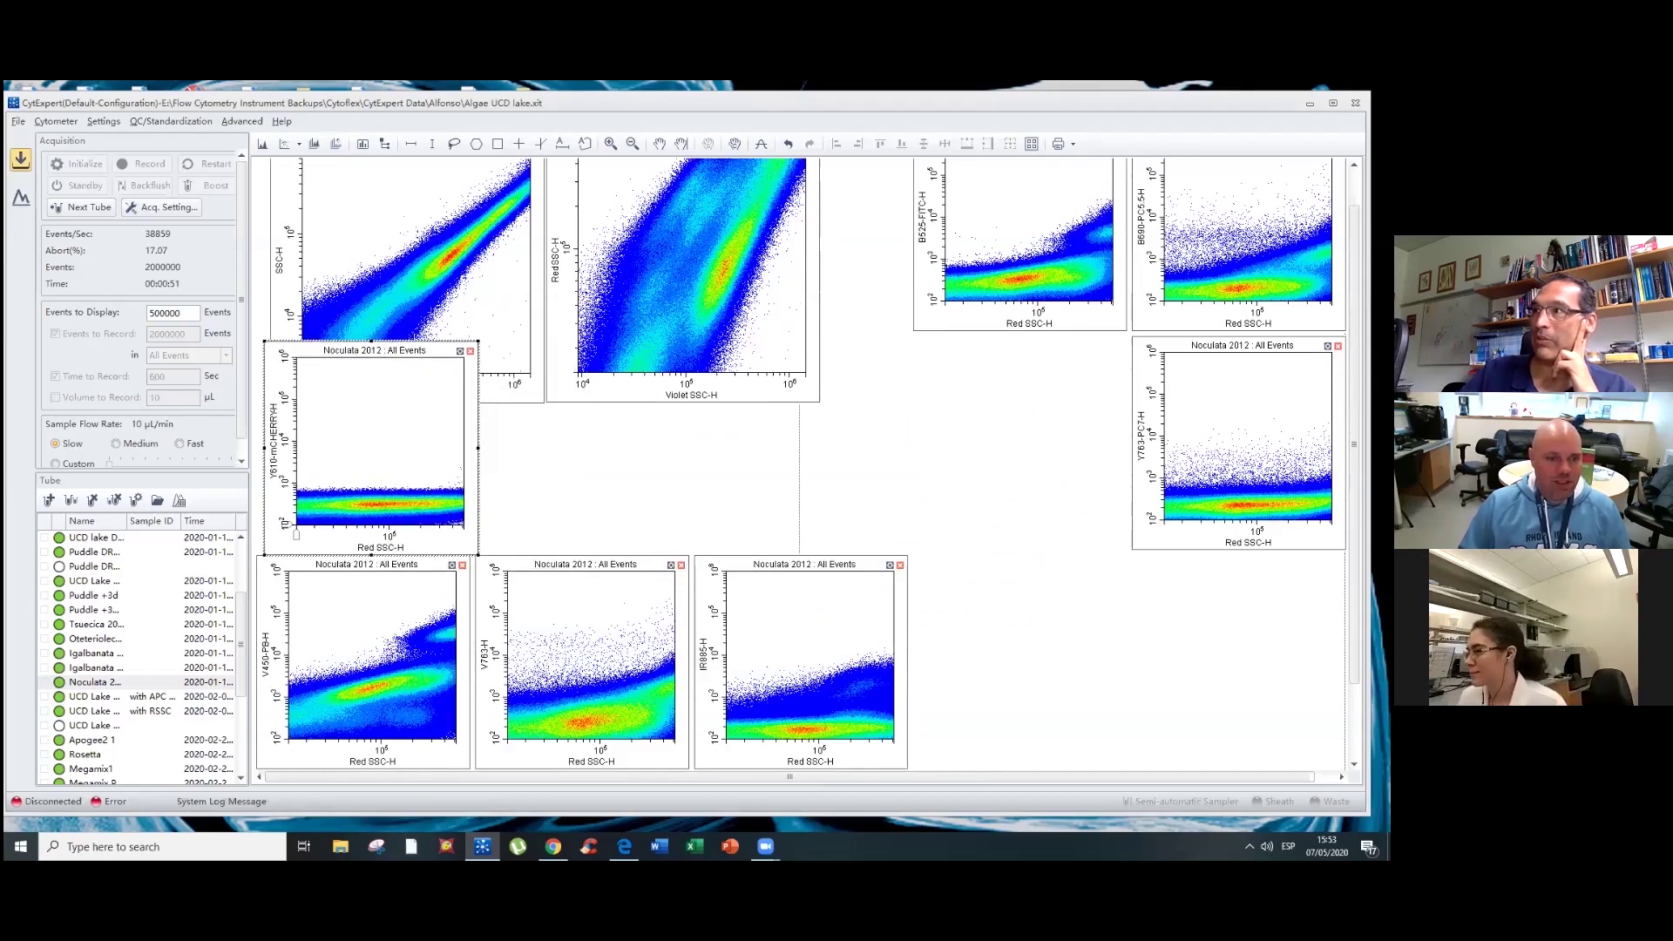
{"action": "left_click_drag", "start_coordinate": [1150, 349], "coordinate": [495, 362]}
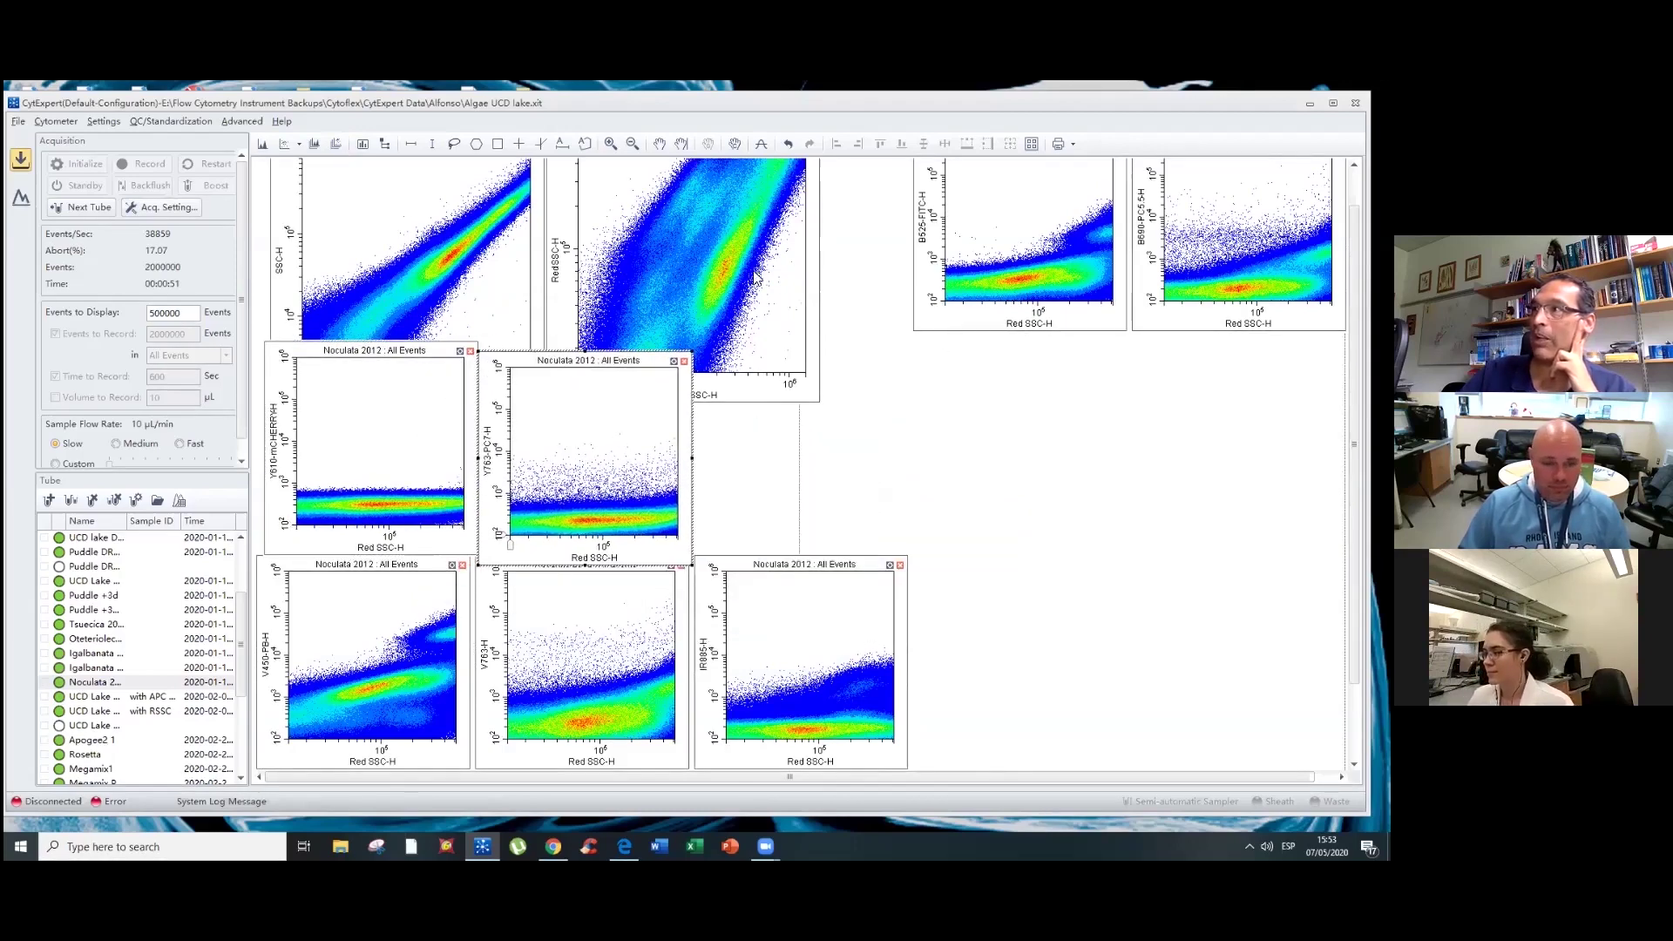
{"action": "scroll", "coordinate": [931, 301], "scroll_direction": "up", "scroll_amount": 1}
{"action": "left_click_drag", "start_coordinate": [931, 301], "coordinate": [726, 500]}
{"action": "left_click_drag", "start_coordinate": [1129, 380], "coordinate": [926, 576]}
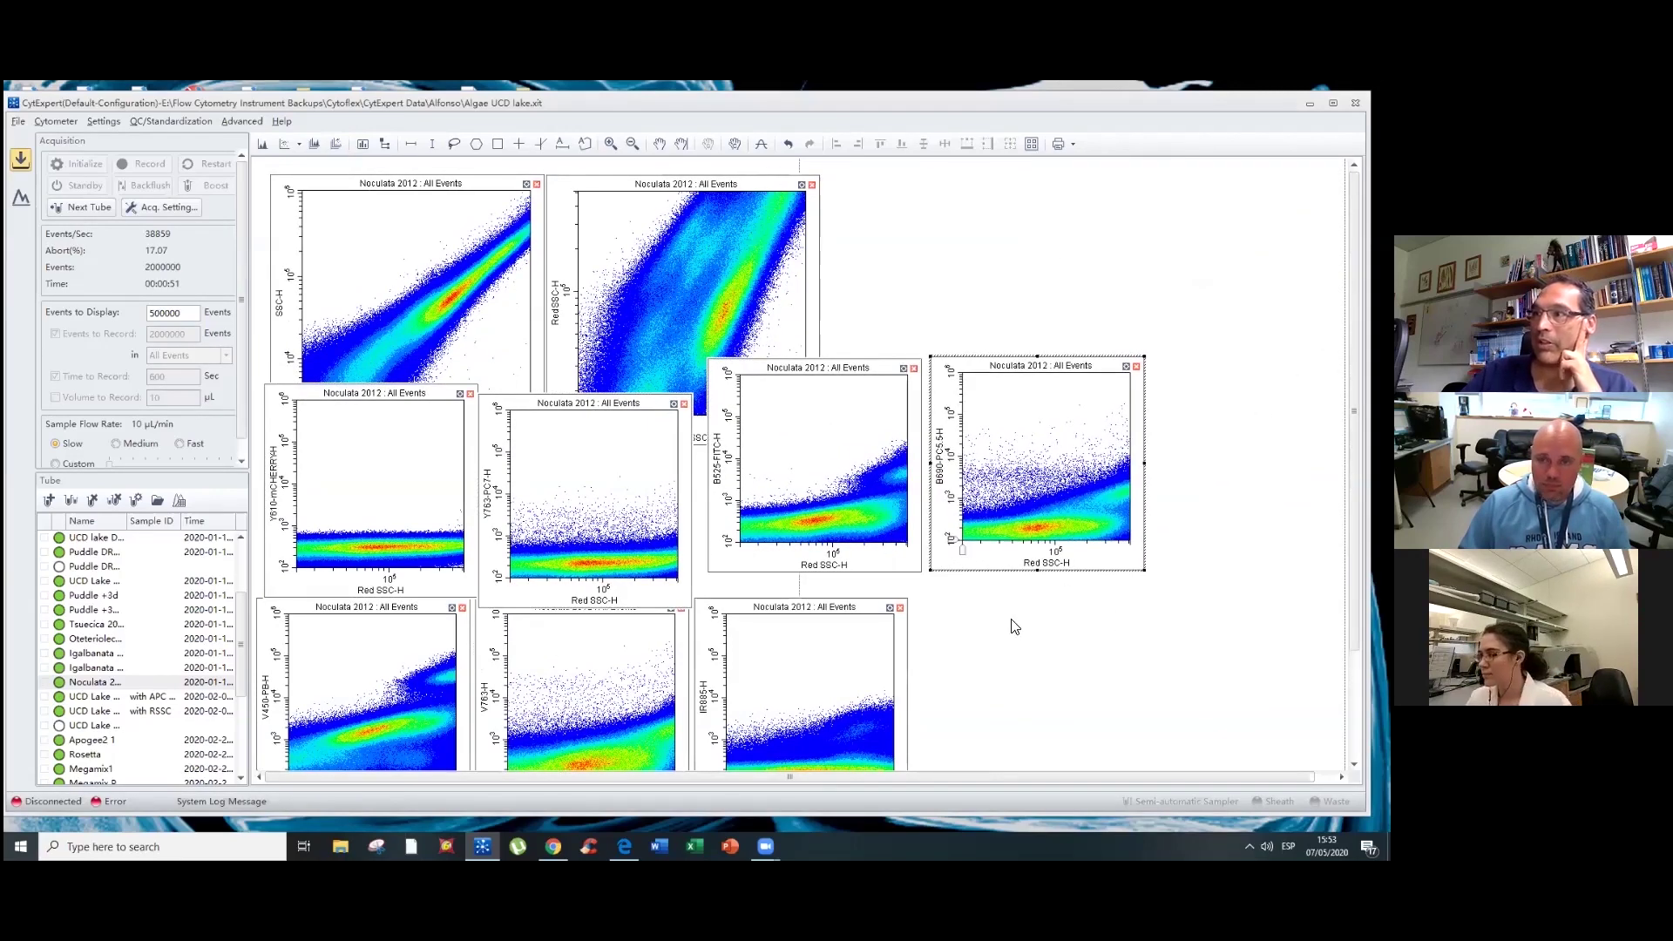
{"action": "scroll", "coordinate": [874, 234], "scroll_direction": "down", "scroll_amount": 1}
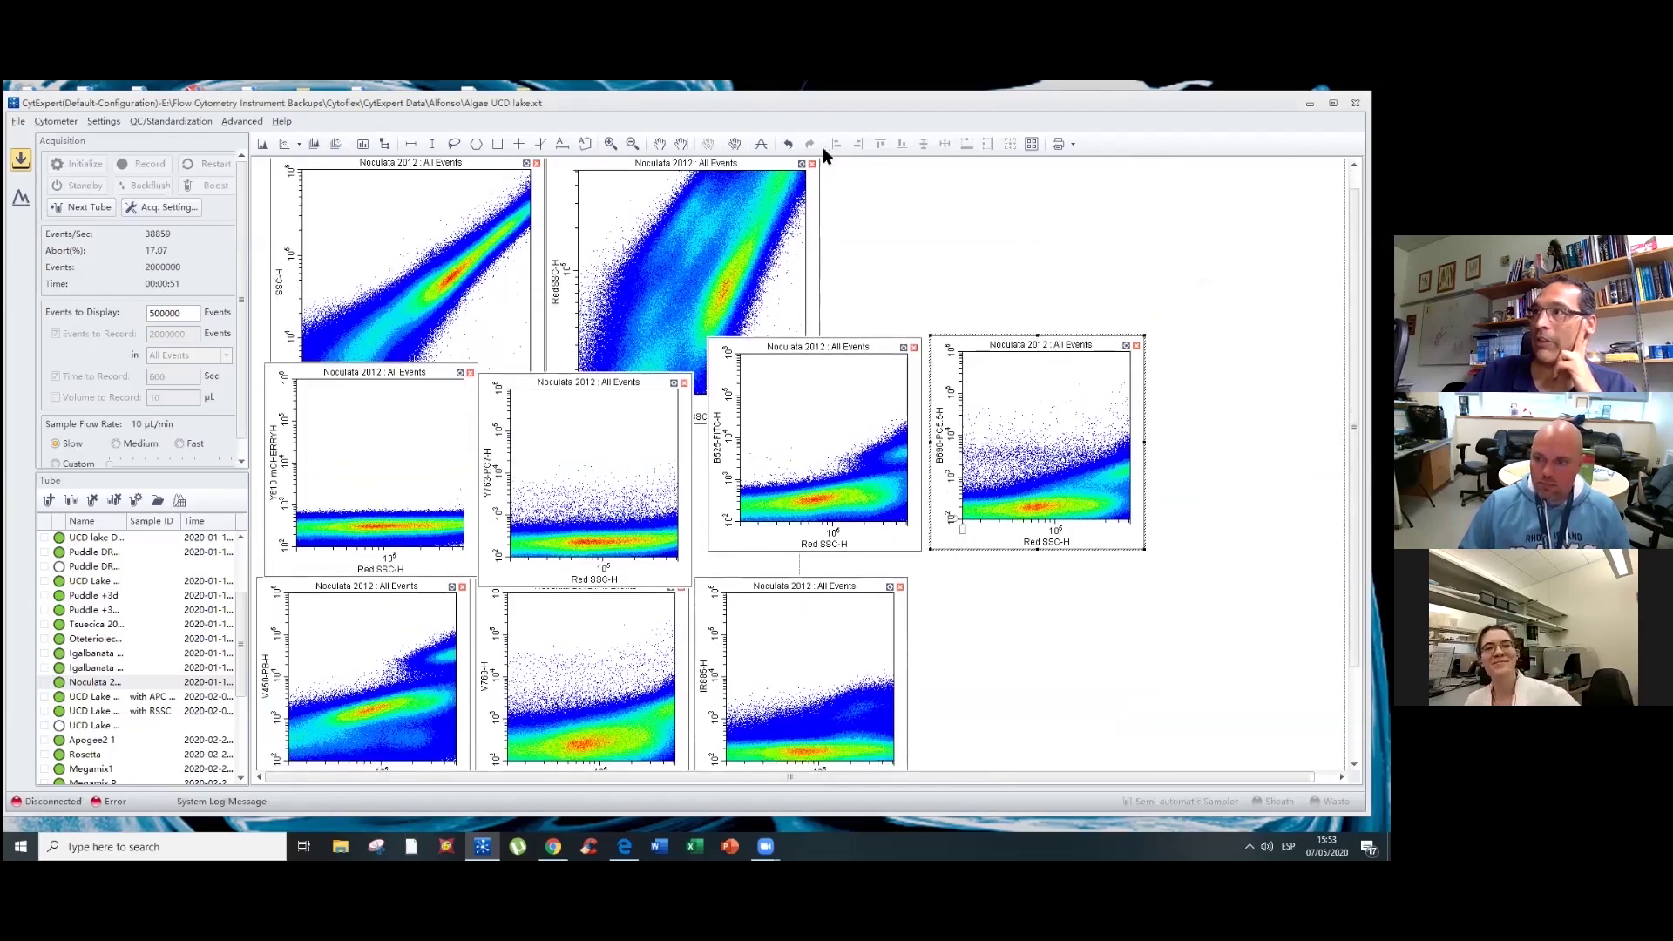
- Draw a gate on the Red SSC-H versus Violet SSC-H plot around the high red scatter events beside the main diagonal population
{"action": "left_click", "coordinate": [476, 144]}
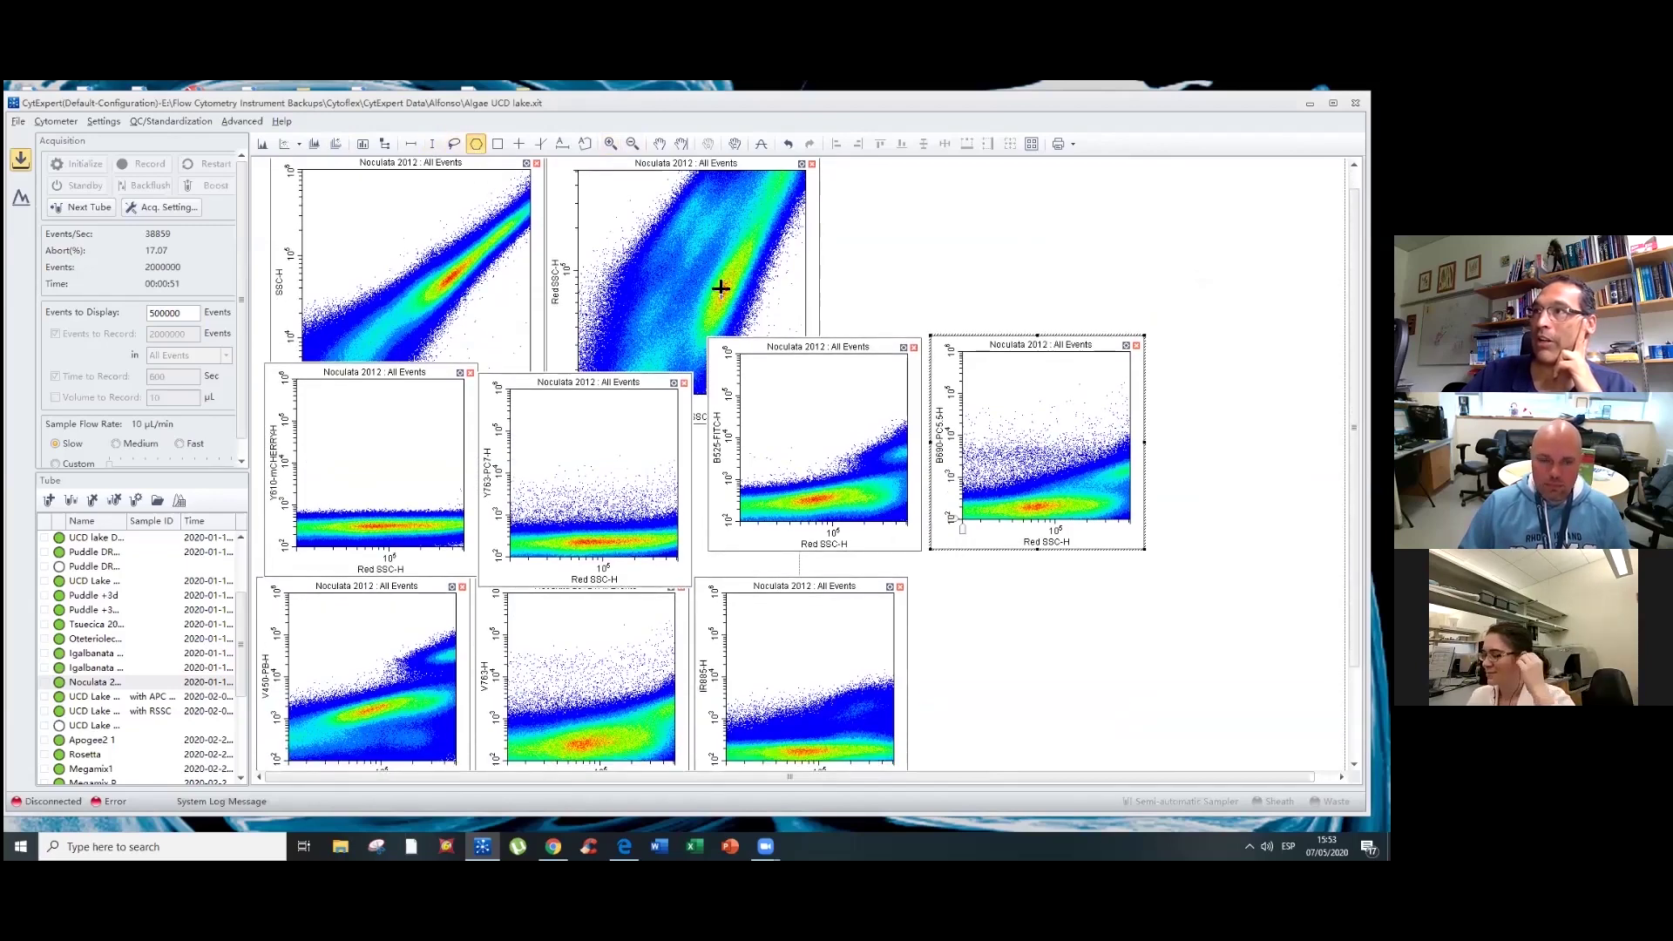
{"action": "left_click", "coordinate": [683, 289]}
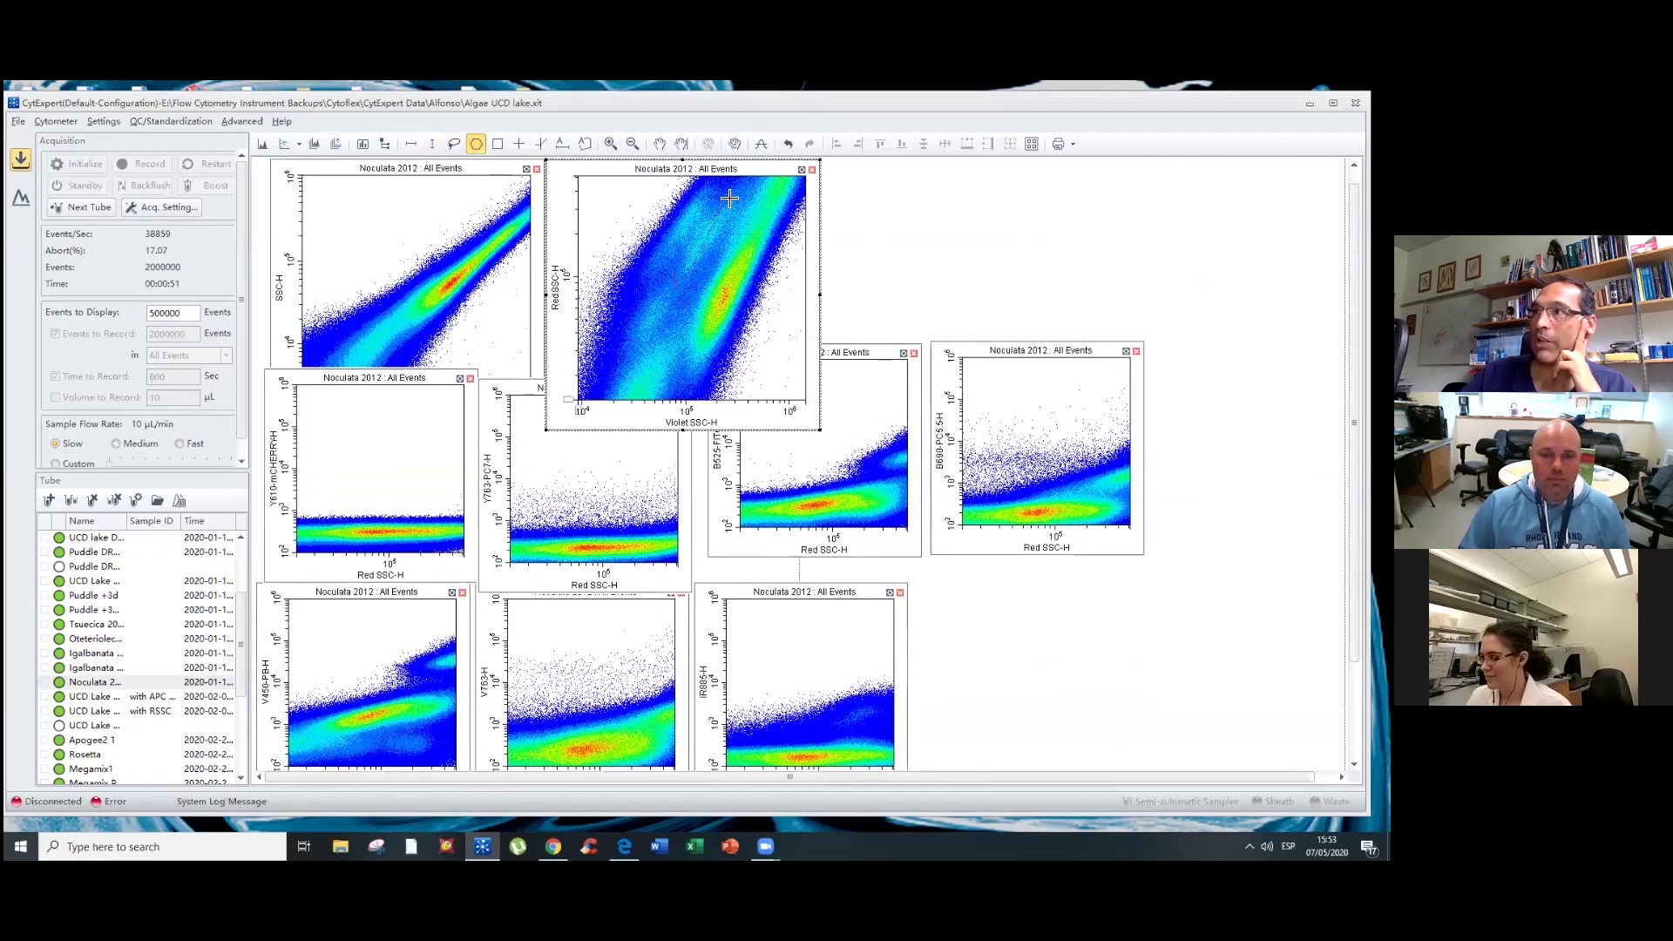
{"action": "left_click_drag", "start_coordinate": [732, 197], "coordinate": [718, 254]}
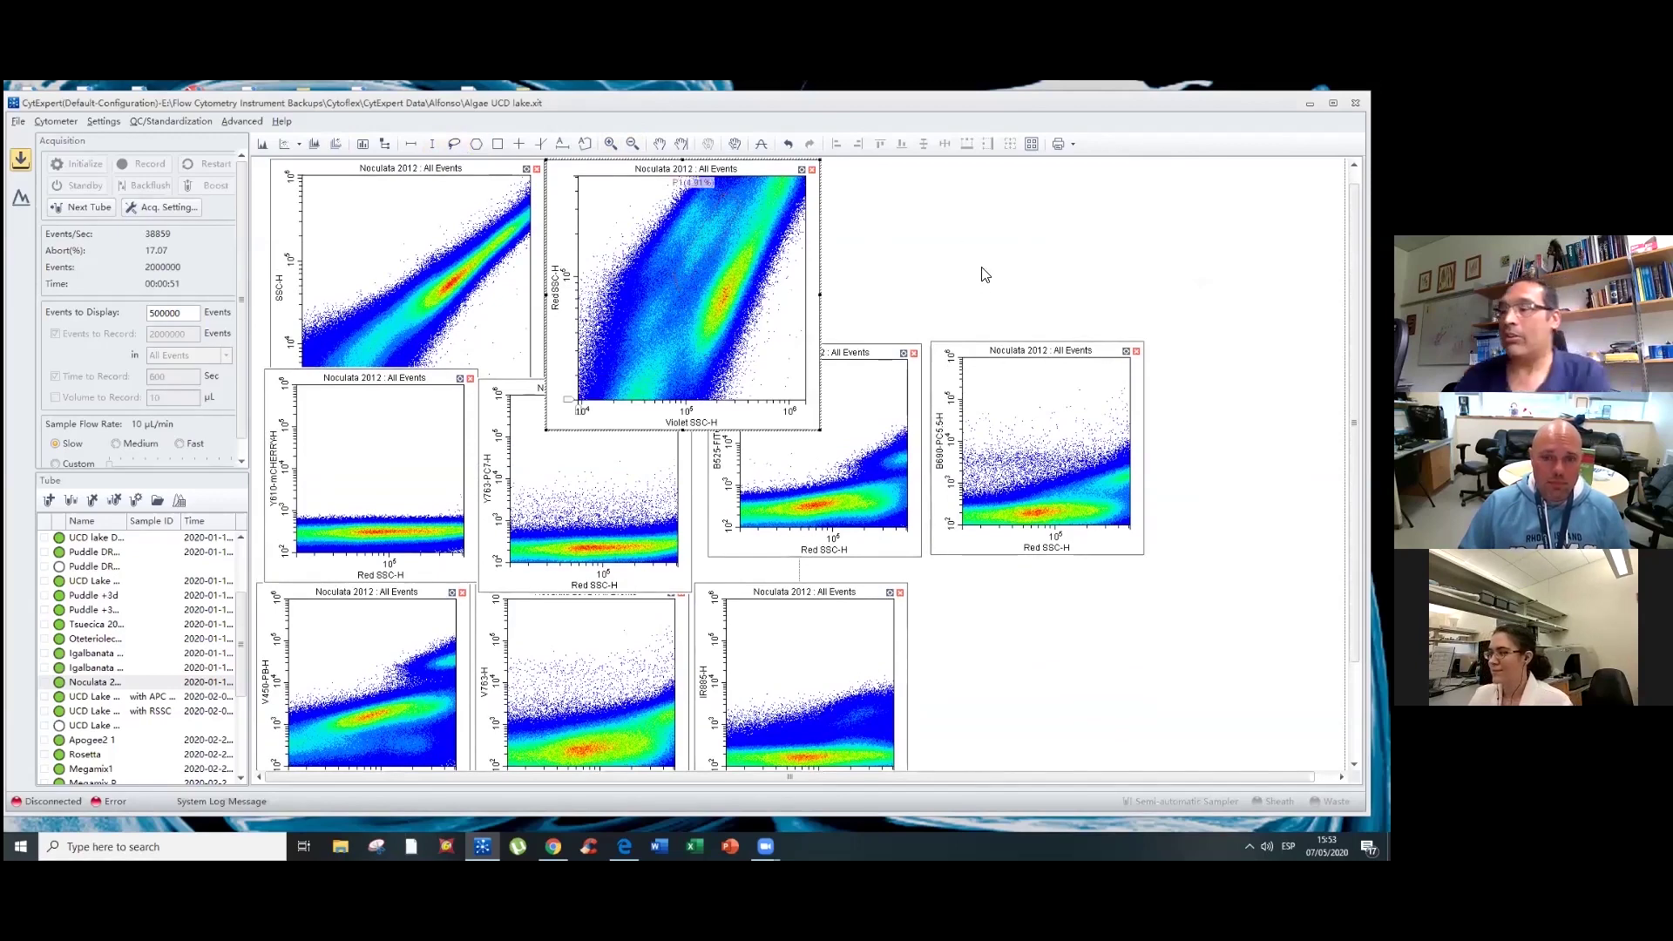
- Apply gate P1 to all seven fluorescence plots while keeping both side scatter plots on All Events
{"action": "key", "text": "ctrl+a"}
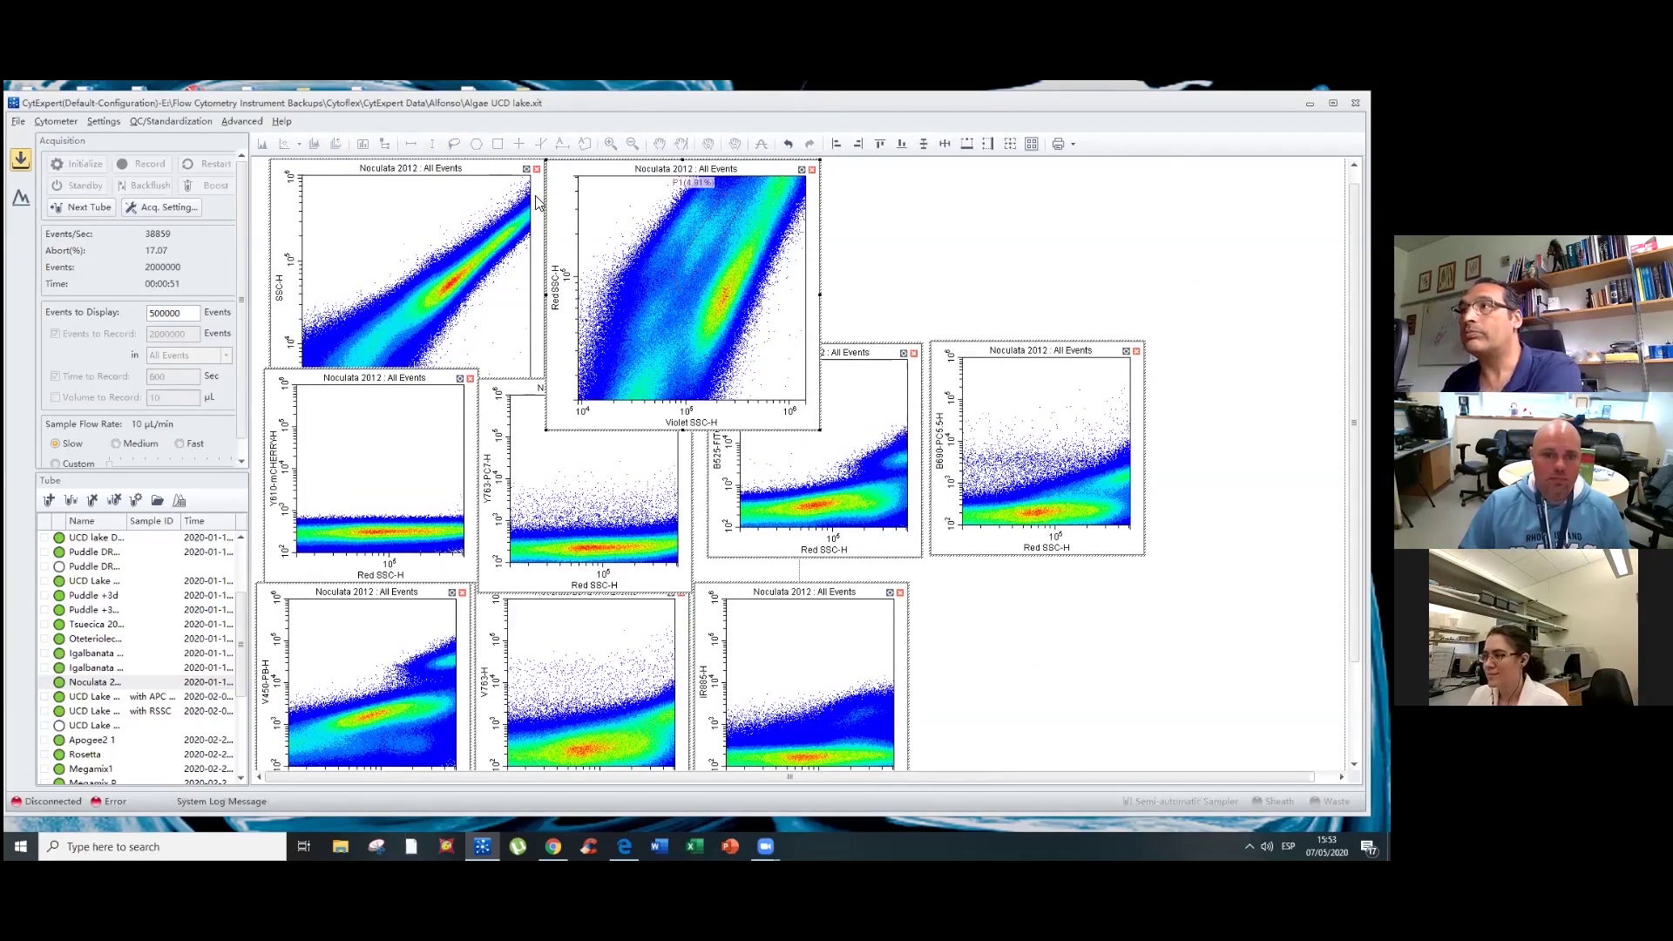
{"action": "left_click", "coordinate": [511, 168]}
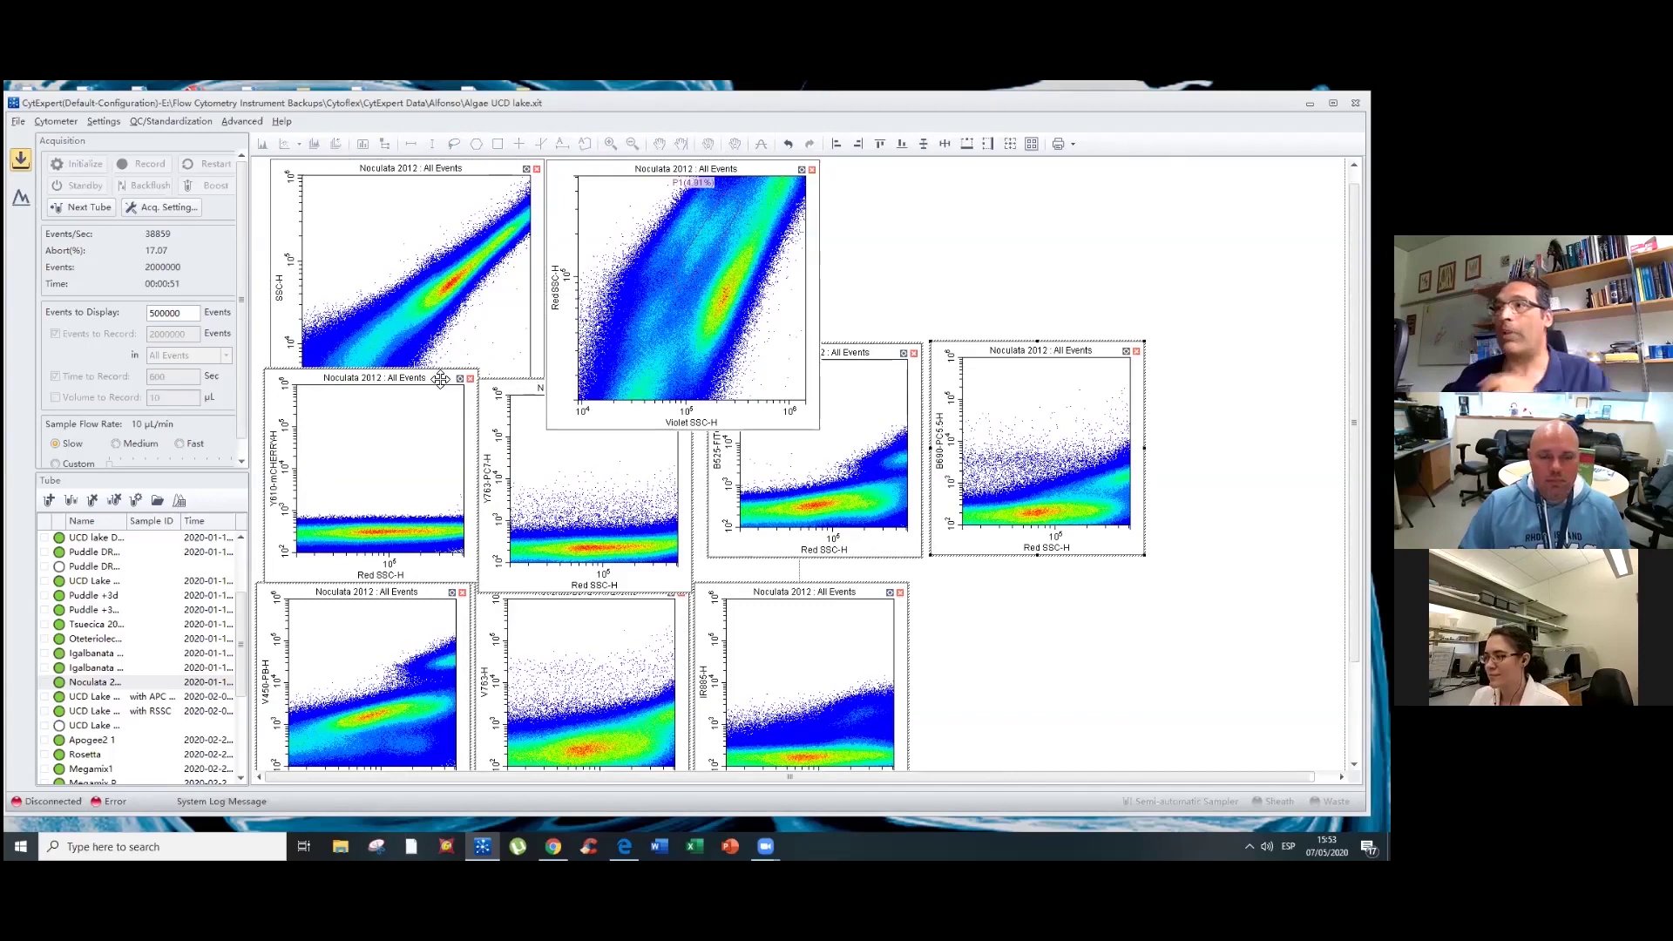
{"action": "left_click", "coordinate": [413, 387]}
{"action": "left_click", "coordinate": [471, 427]}
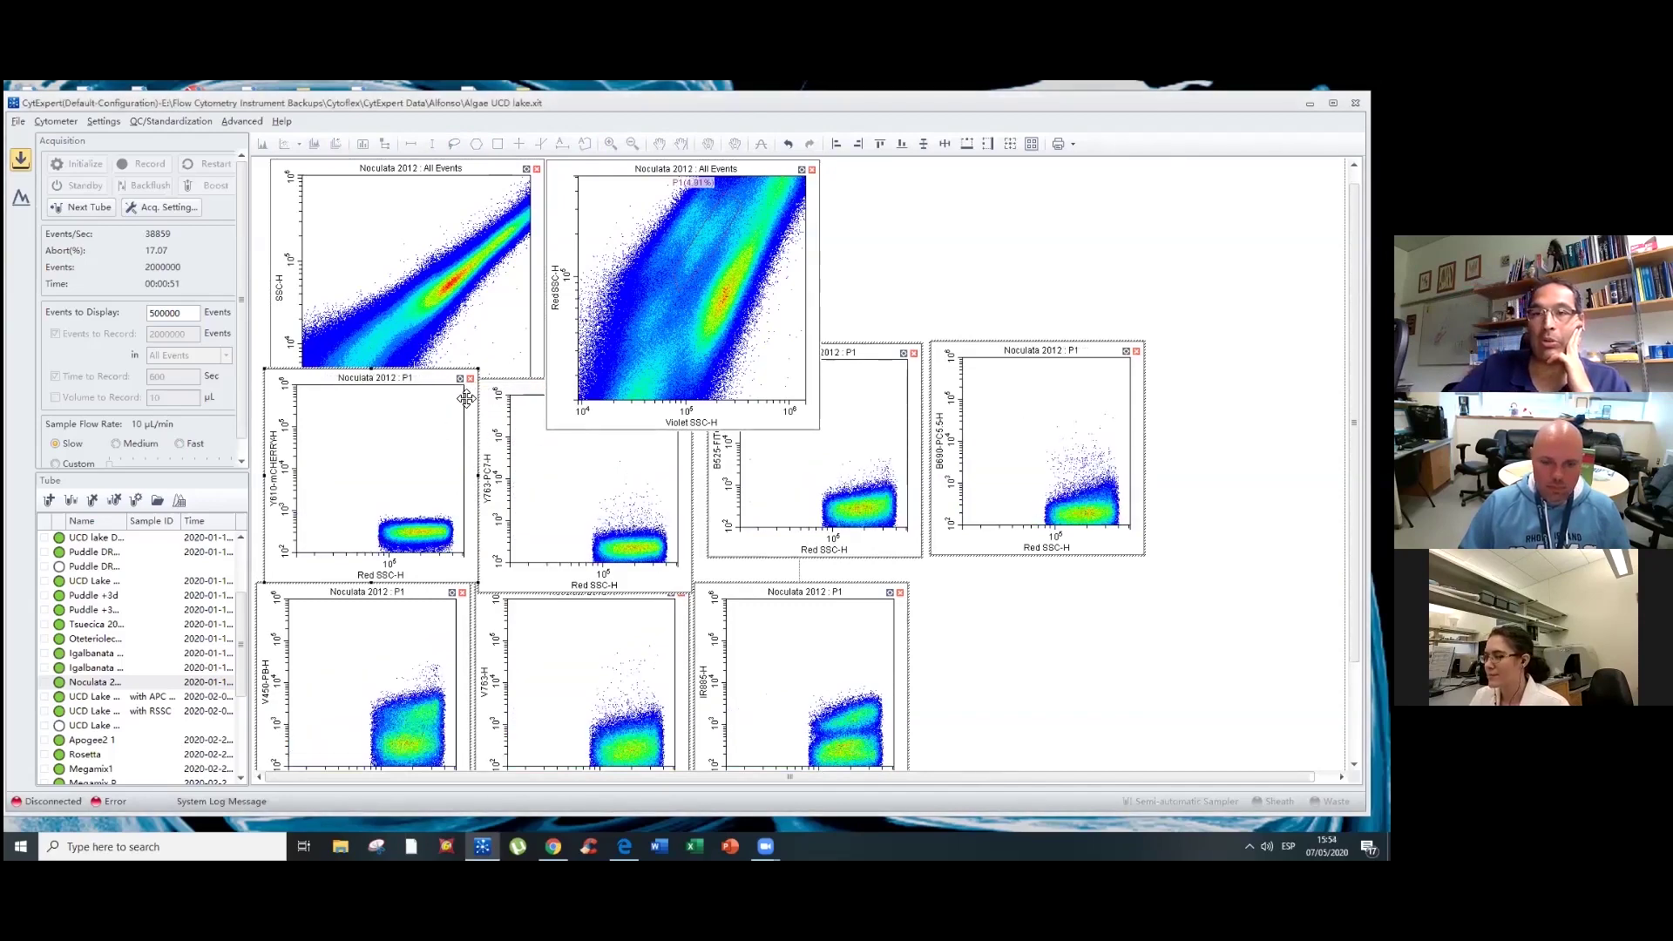
- Move gate P1 to lower violet scatter, and from there onto the low-scatter events, to compare their fluorescence
{"action": "left_click", "coordinate": [716, 235]}
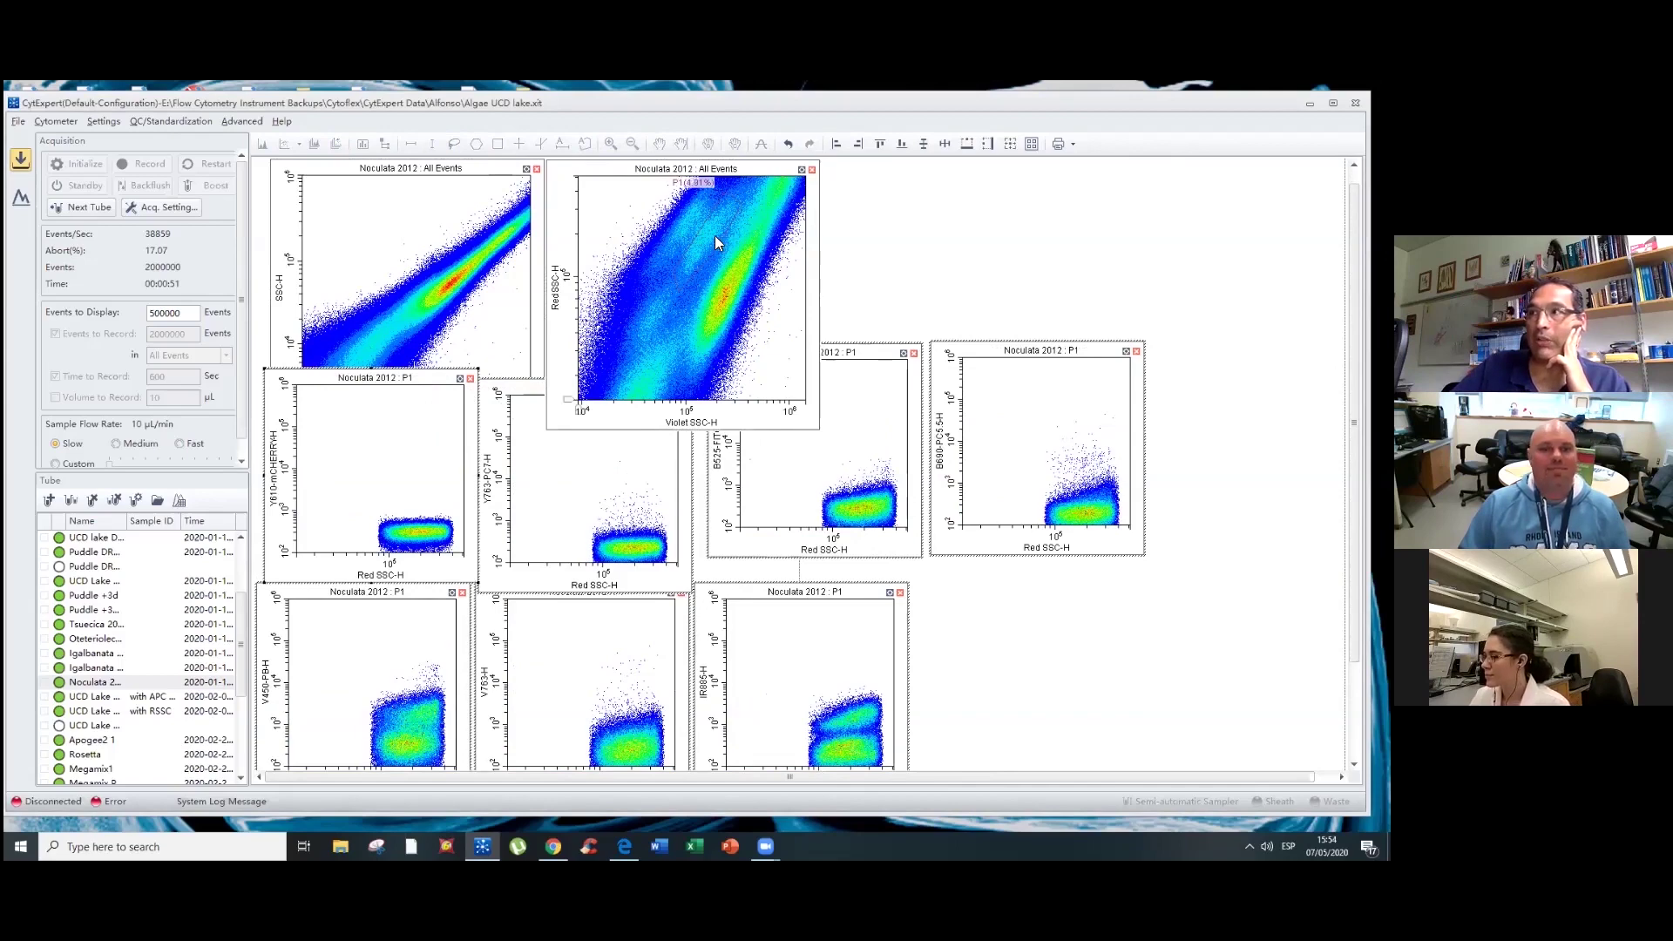
{"action": "left_click_drag", "start_coordinate": [717, 235], "coordinate": [684, 229]}
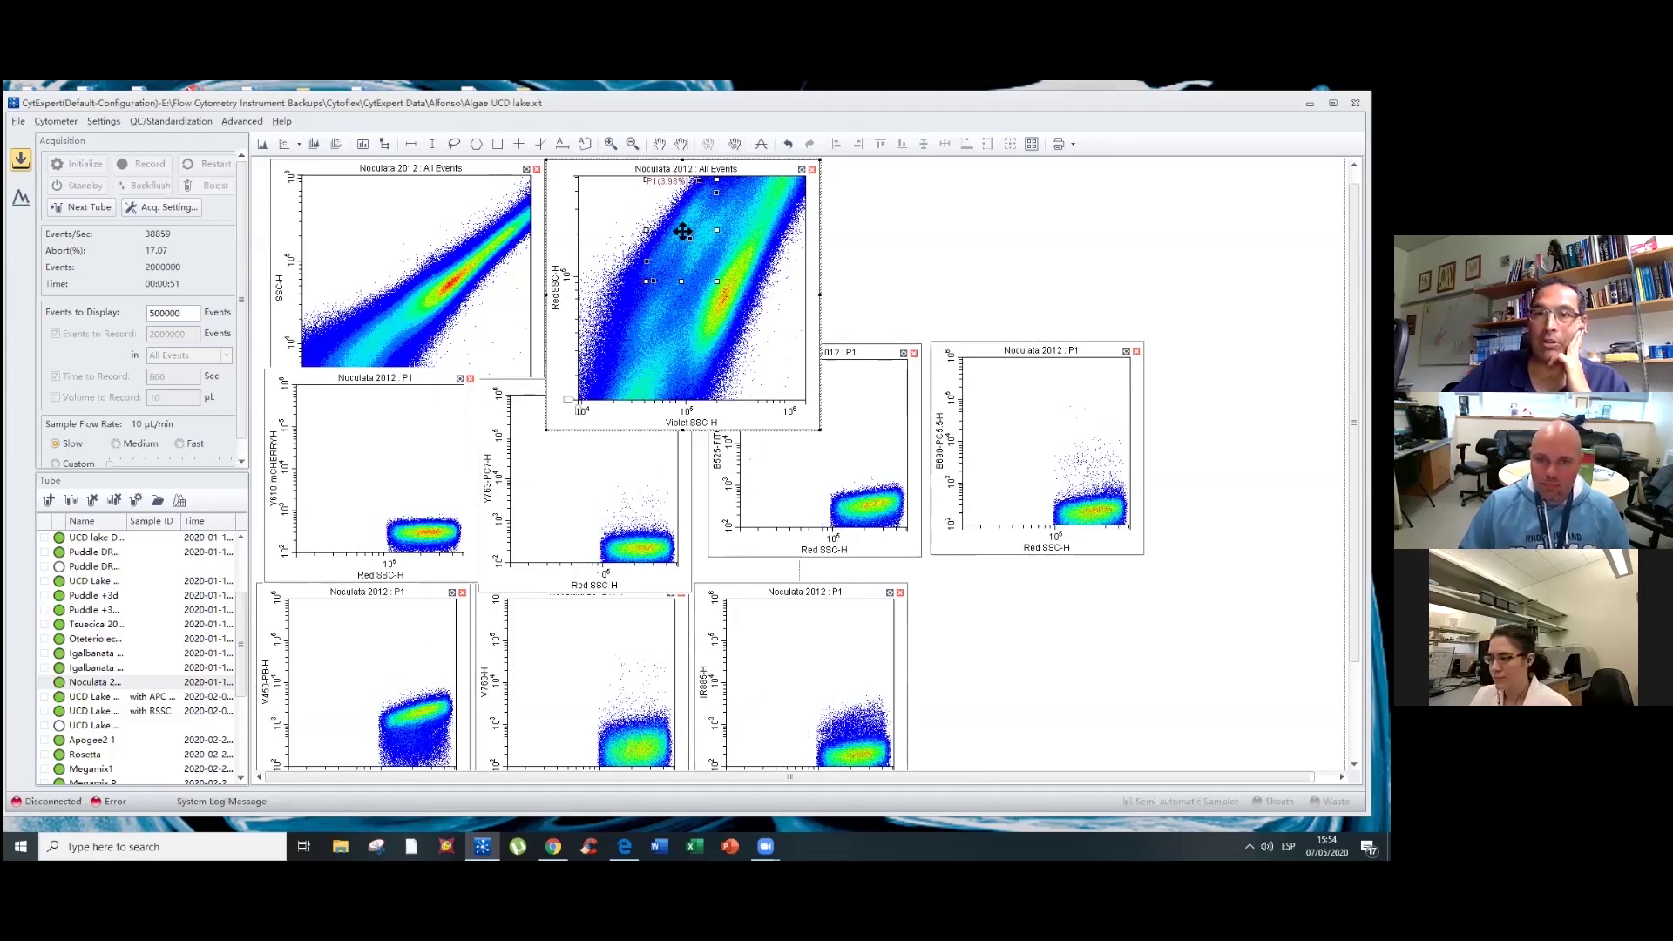
{"action": "left_click_drag", "start_coordinate": [681, 229], "coordinate": [653, 401]}
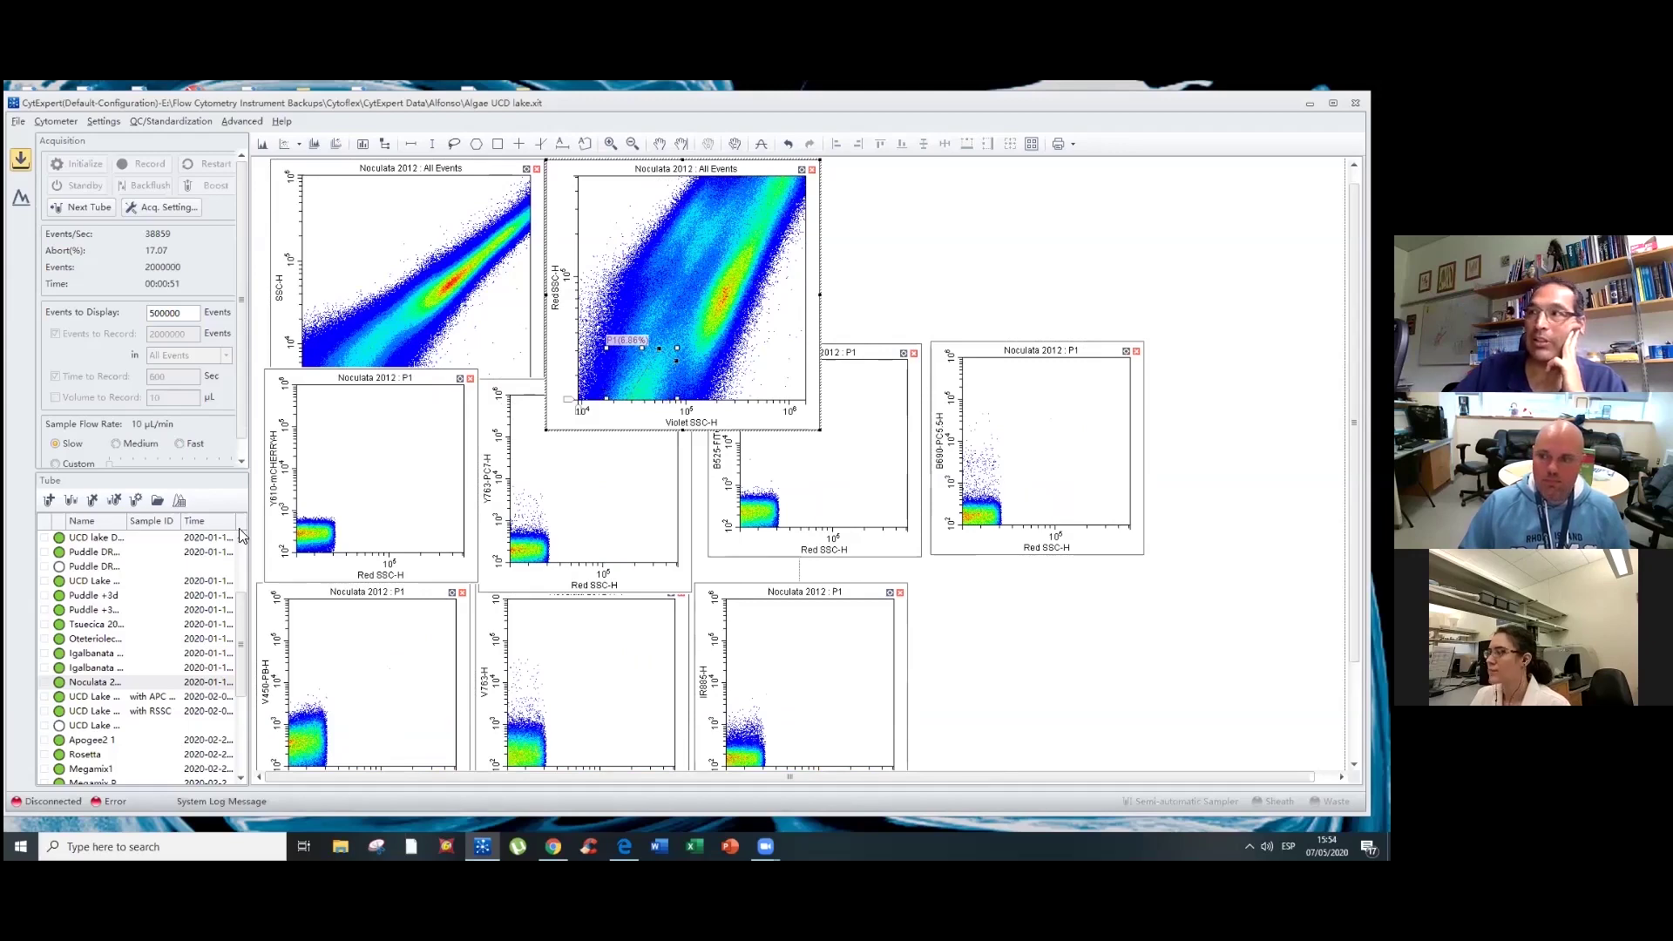
- Display the Igalbanata 2012 PBS1_10 tube and shift gate P1 towards lower violet scatter on its Red SSC-H plot
{"action": "left_click", "coordinate": [102, 667]}
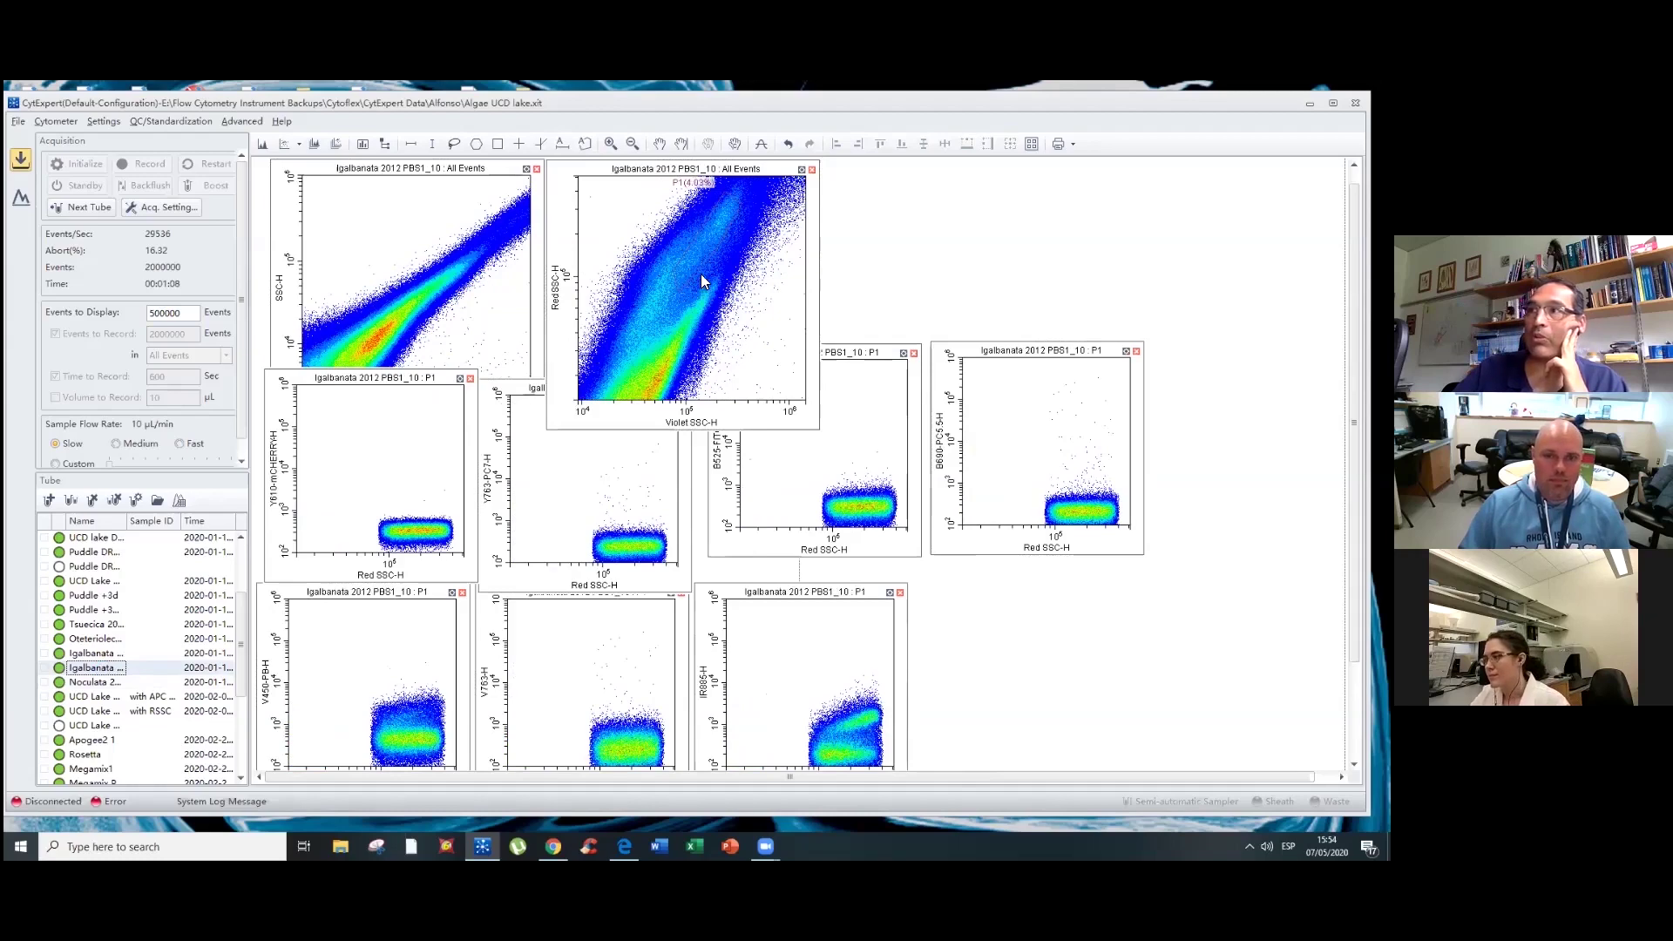
{"action": "left_click_drag", "start_coordinate": [702, 259], "coordinate": [664, 274]}
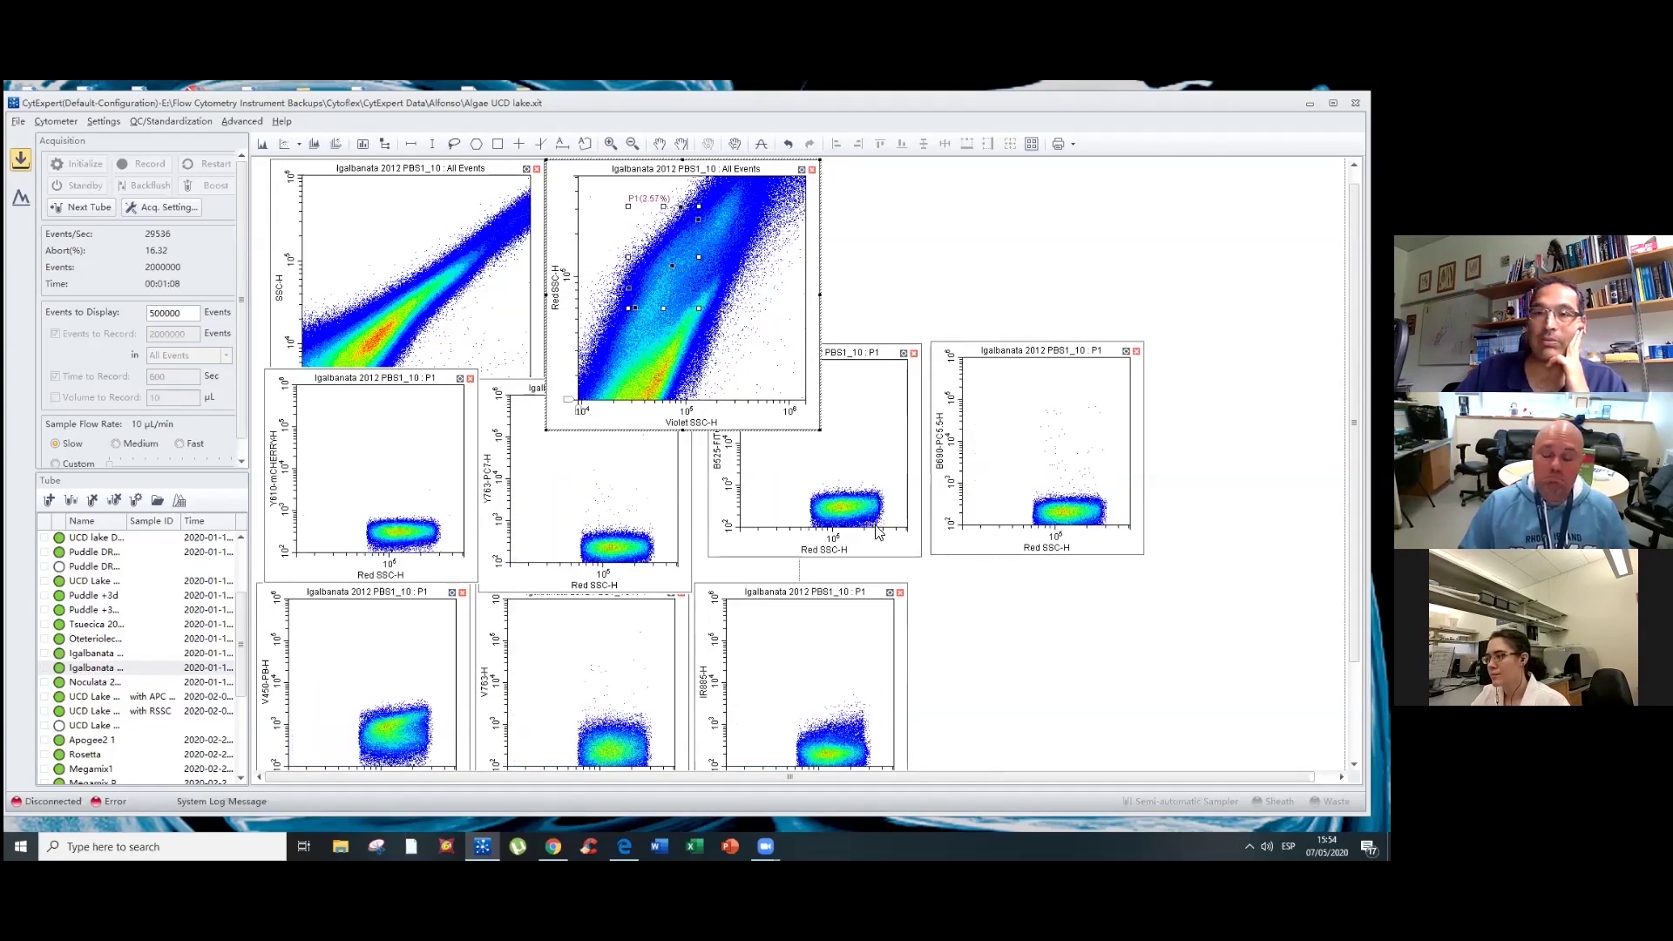
- Display the Citywest 2 tube and move gate P1 down onto the middle of its Red SSC-H populations
{"action": "left_click_drag", "start_coordinate": [241, 645], "coordinate": [242, 728]}
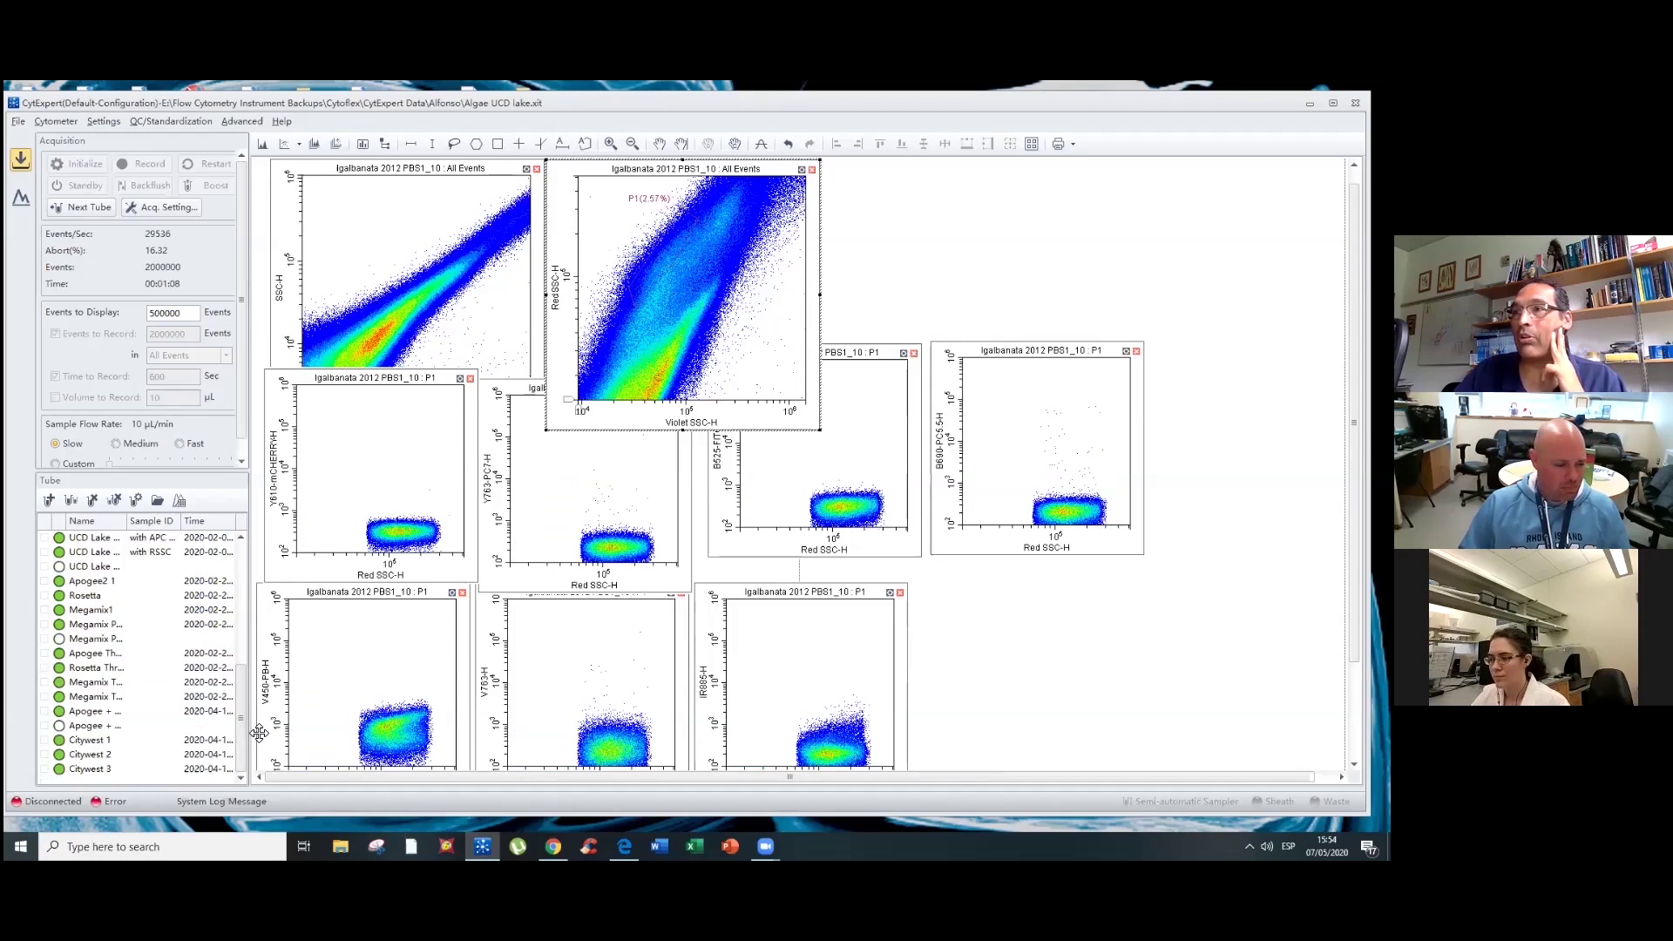
{"action": "left_click", "coordinate": [90, 754]}
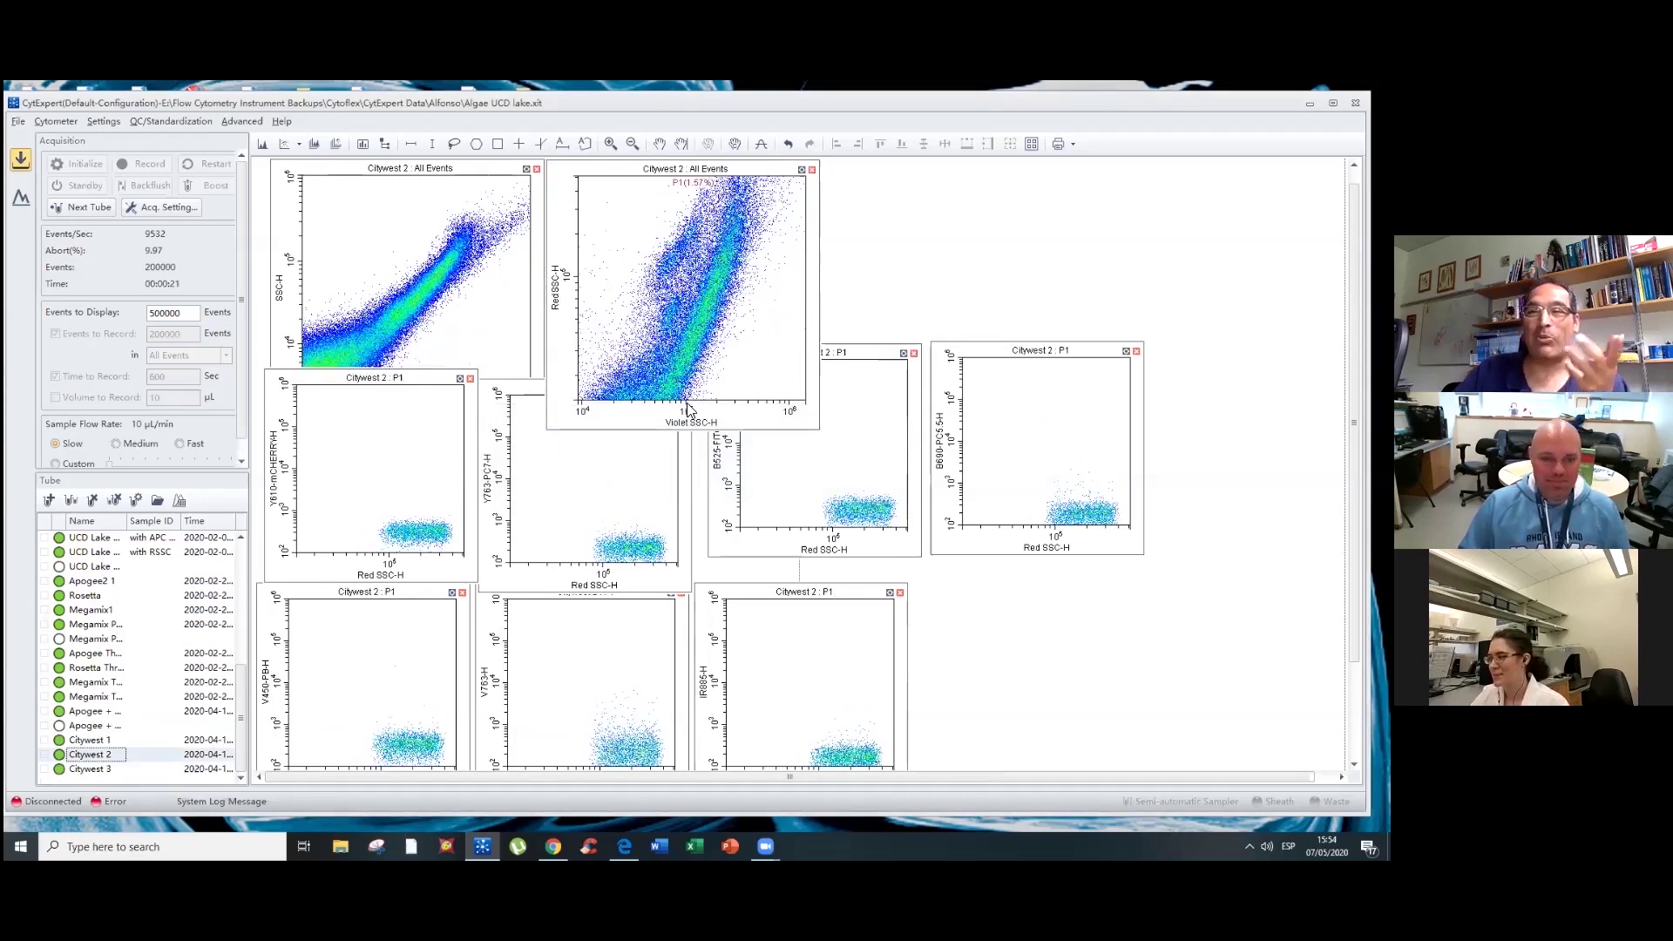
{"action": "left_click_drag", "start_coordinate": [704, 260], "coordinate": [669, 318]}
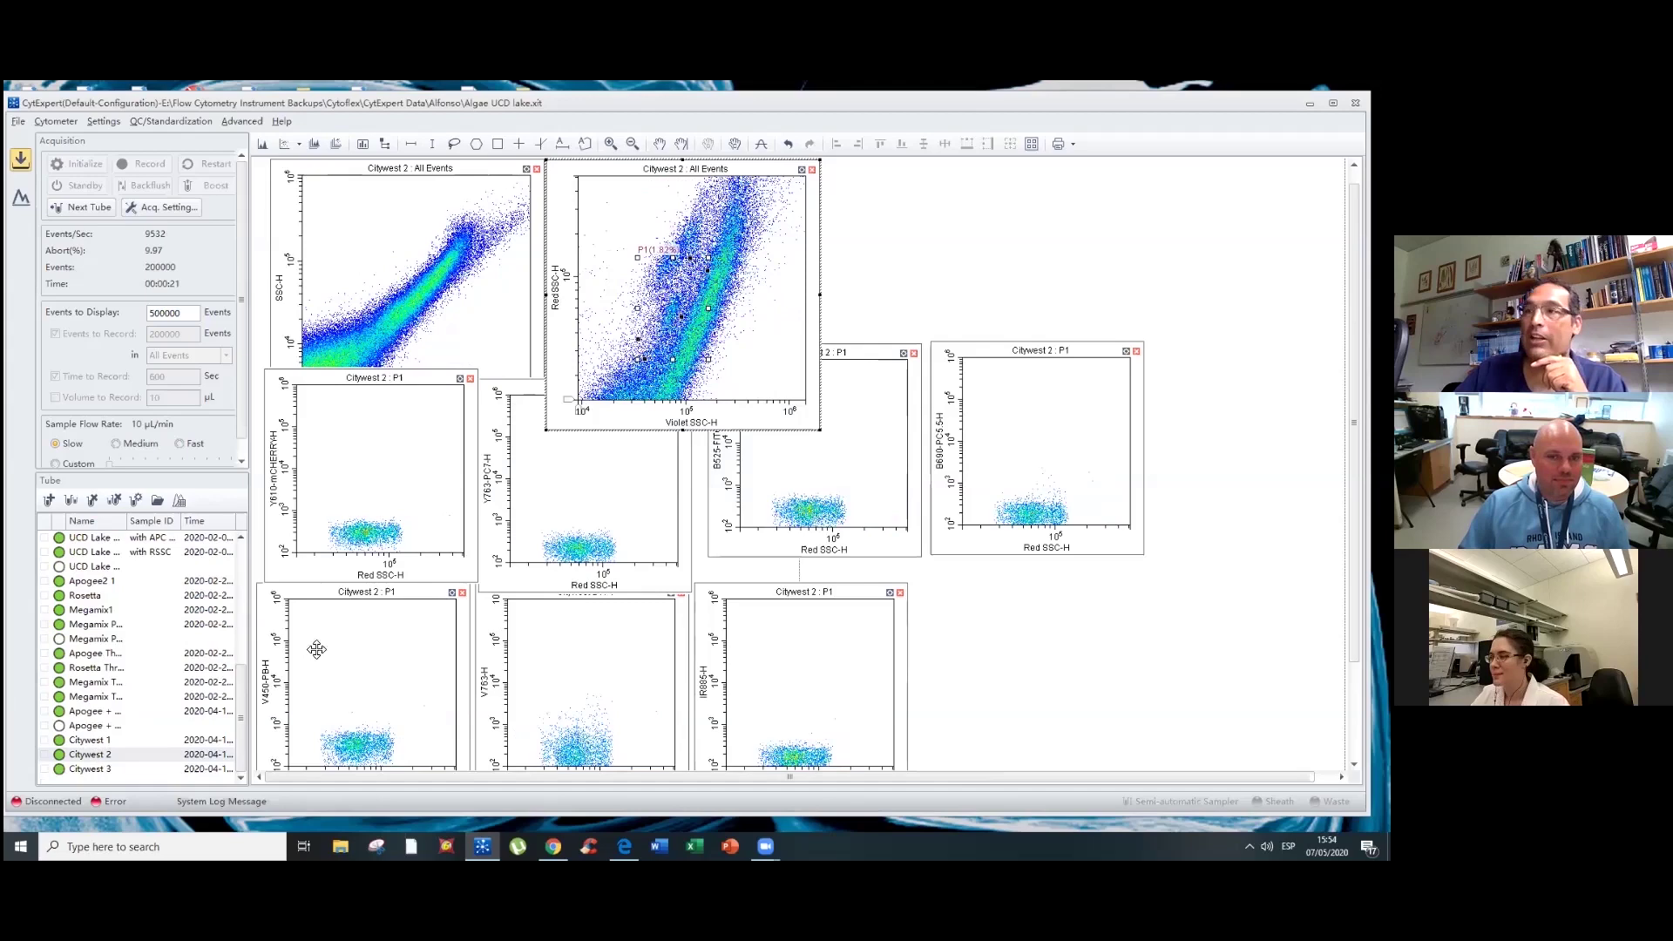
- Compare the Citywest 1 and Citywest 3 tubes, bringing the full SSC-H versus Violet SSC-H plot to the front
{"action": "left_click", "coordinate": [97, 739]}
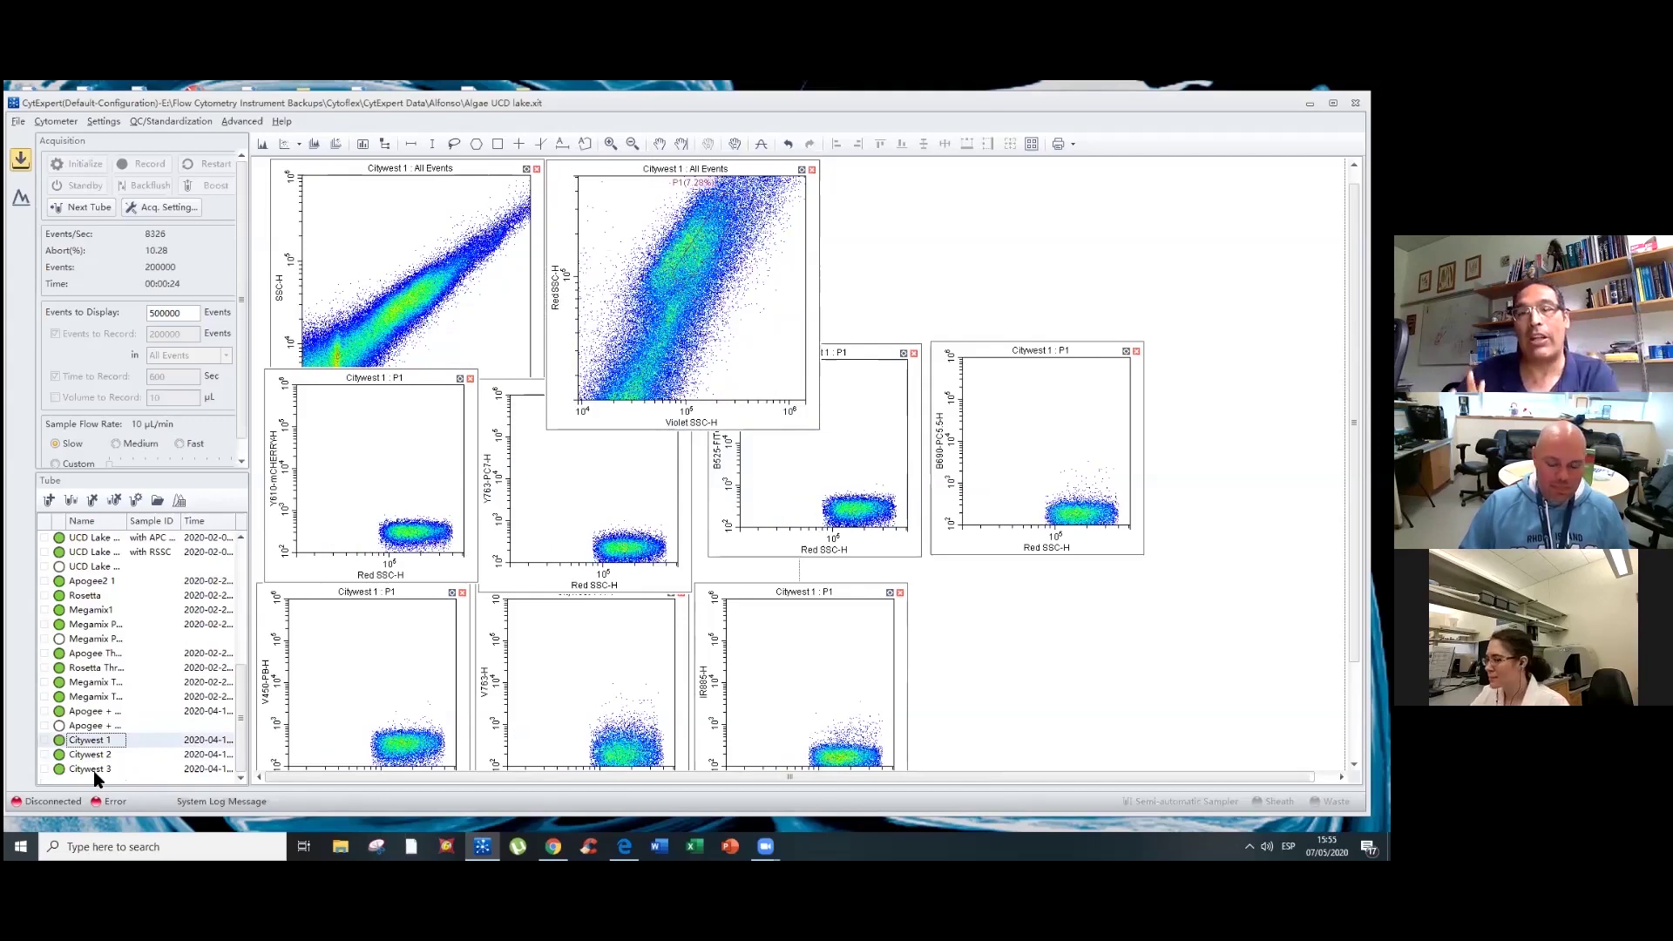
{"action": "left_click", "coordinate": [101, 772]}
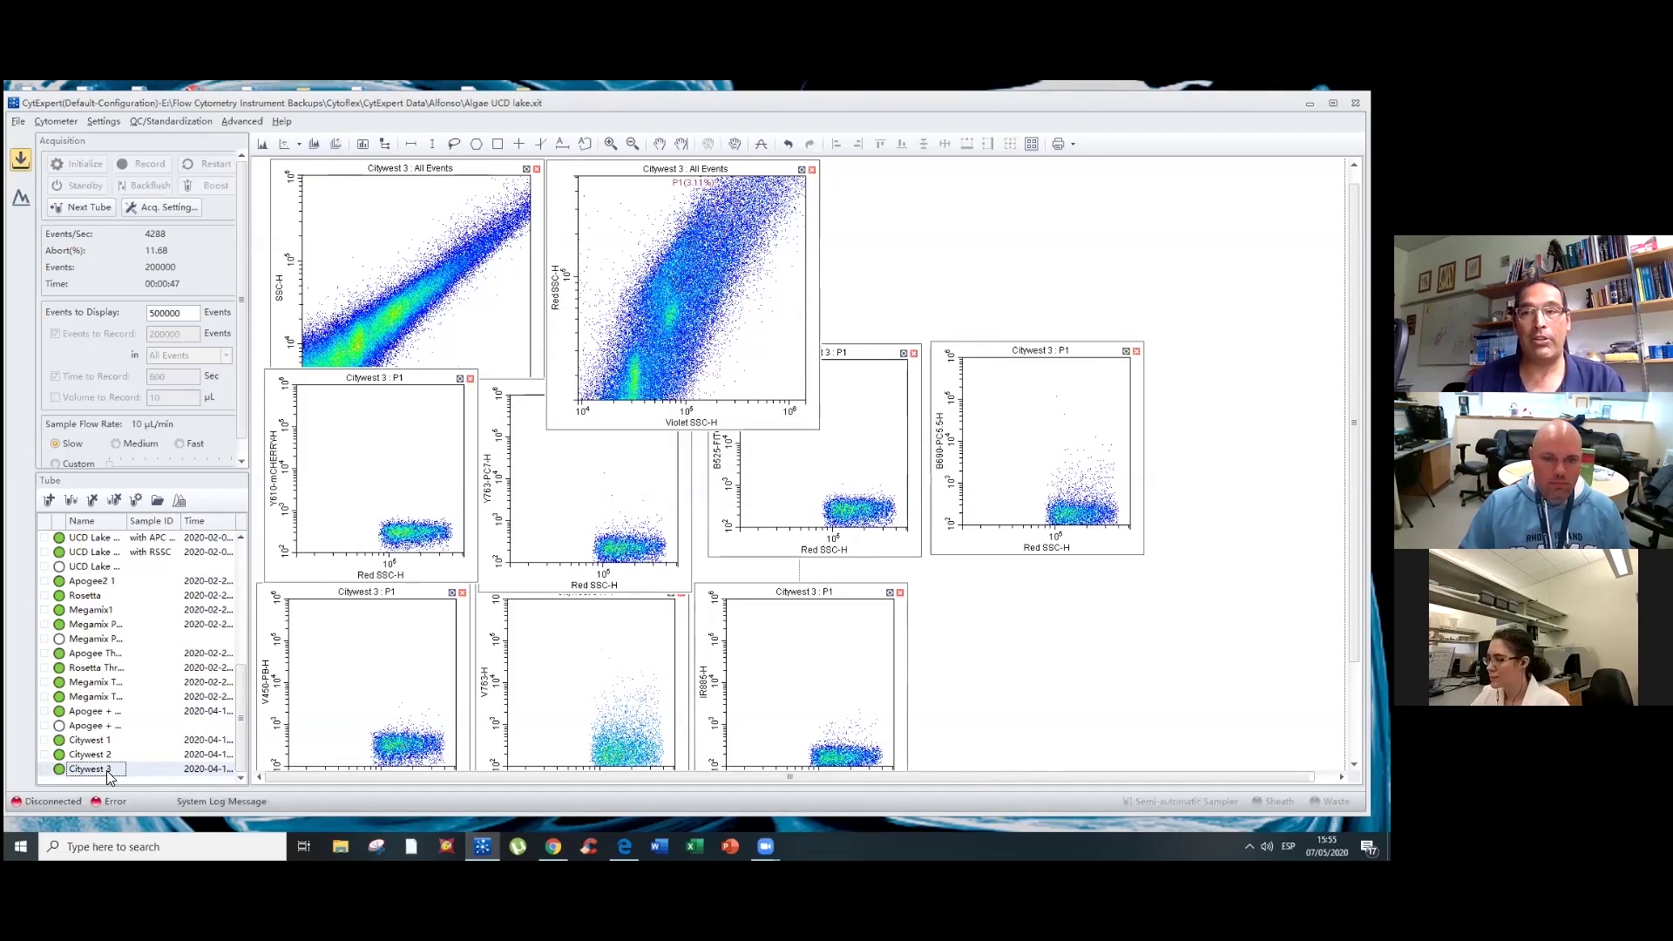
{"action": "left_click", "coordinate": [285, 241]}
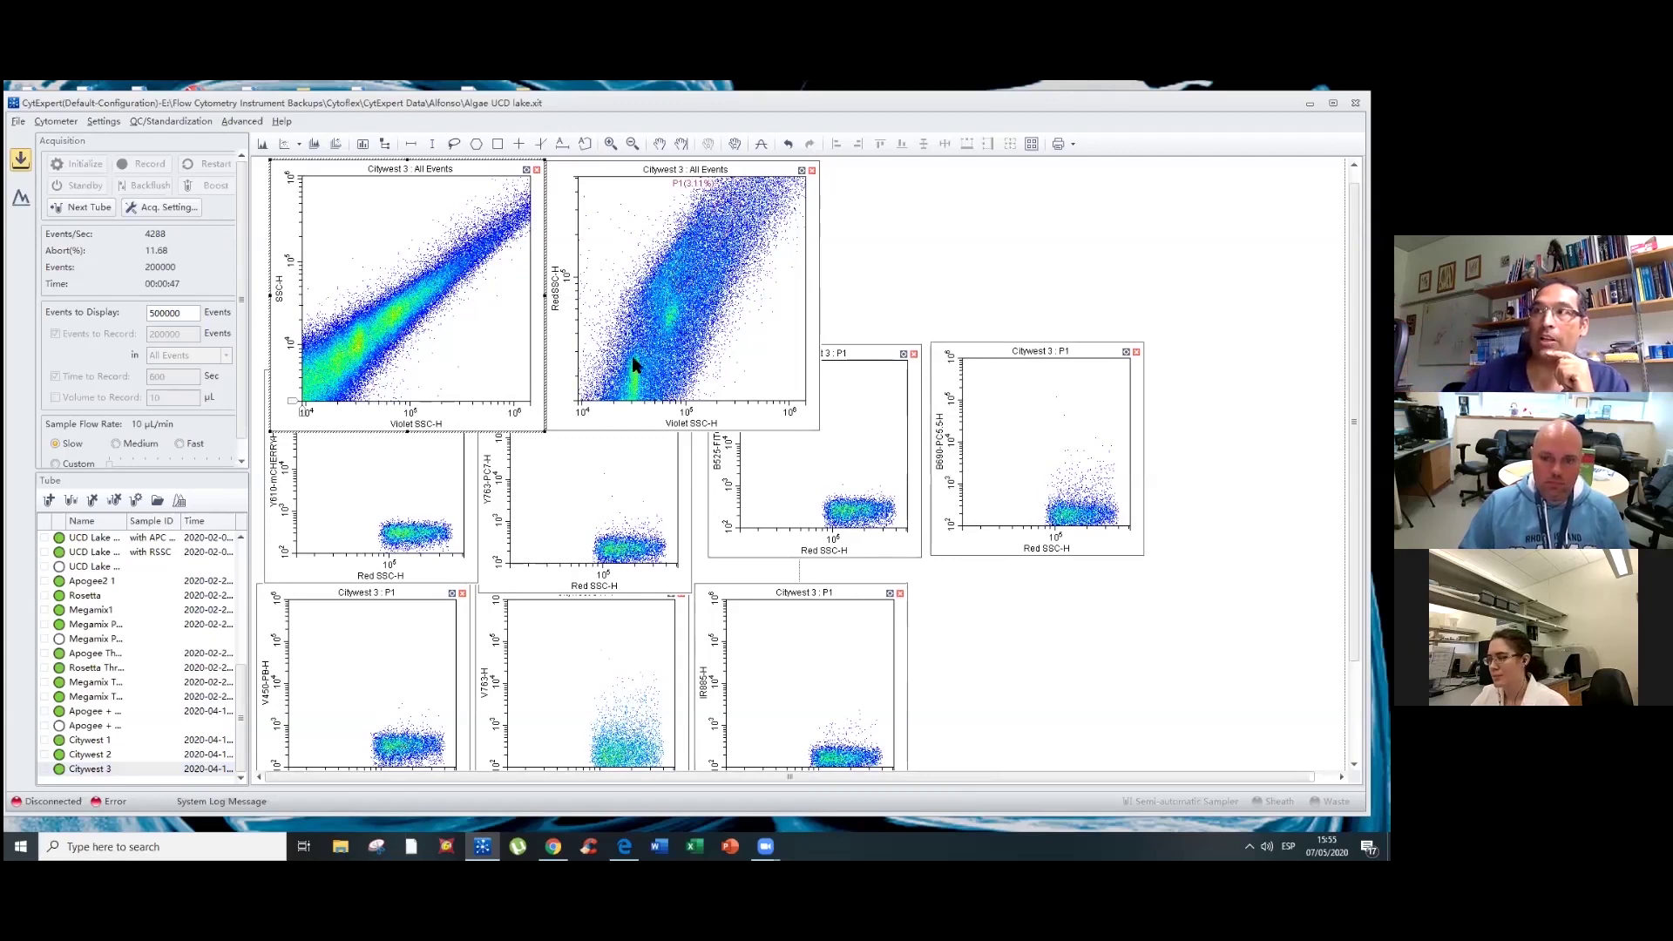
- Change the X axis of the Red SSC-H plot from Violet SSC-H to SSC-H, accepting the removal of its gate
{"action": "left_click", "coordinate": [686, 424]}
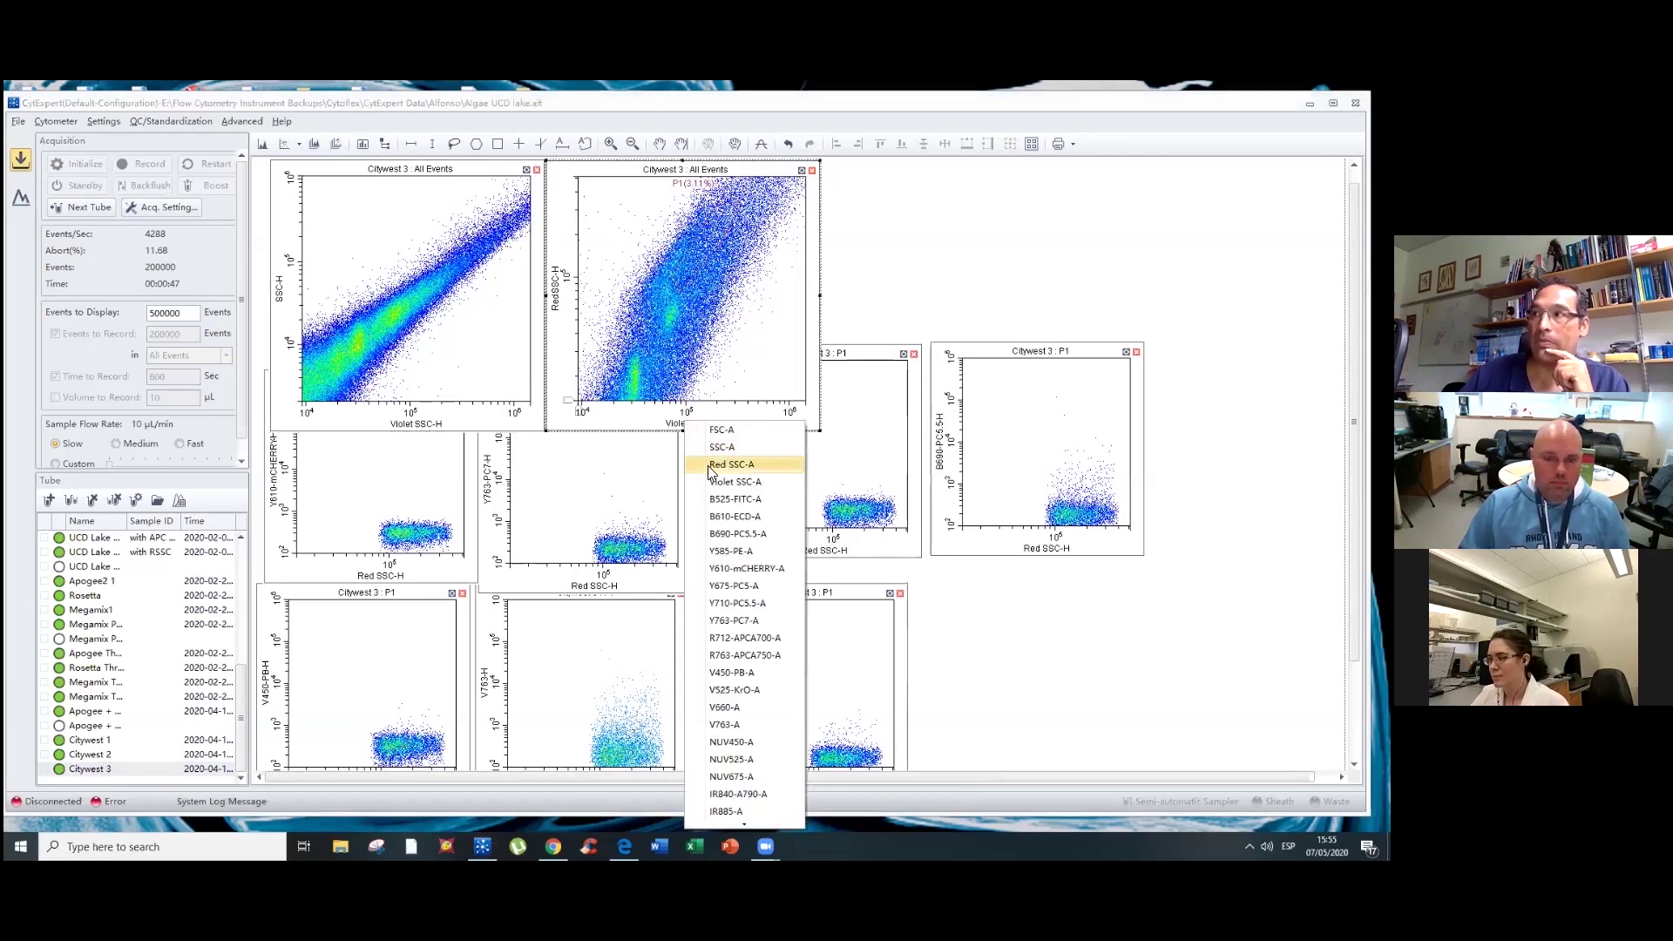
{"action": "mouse_move", "coordinate": [744, 824]}
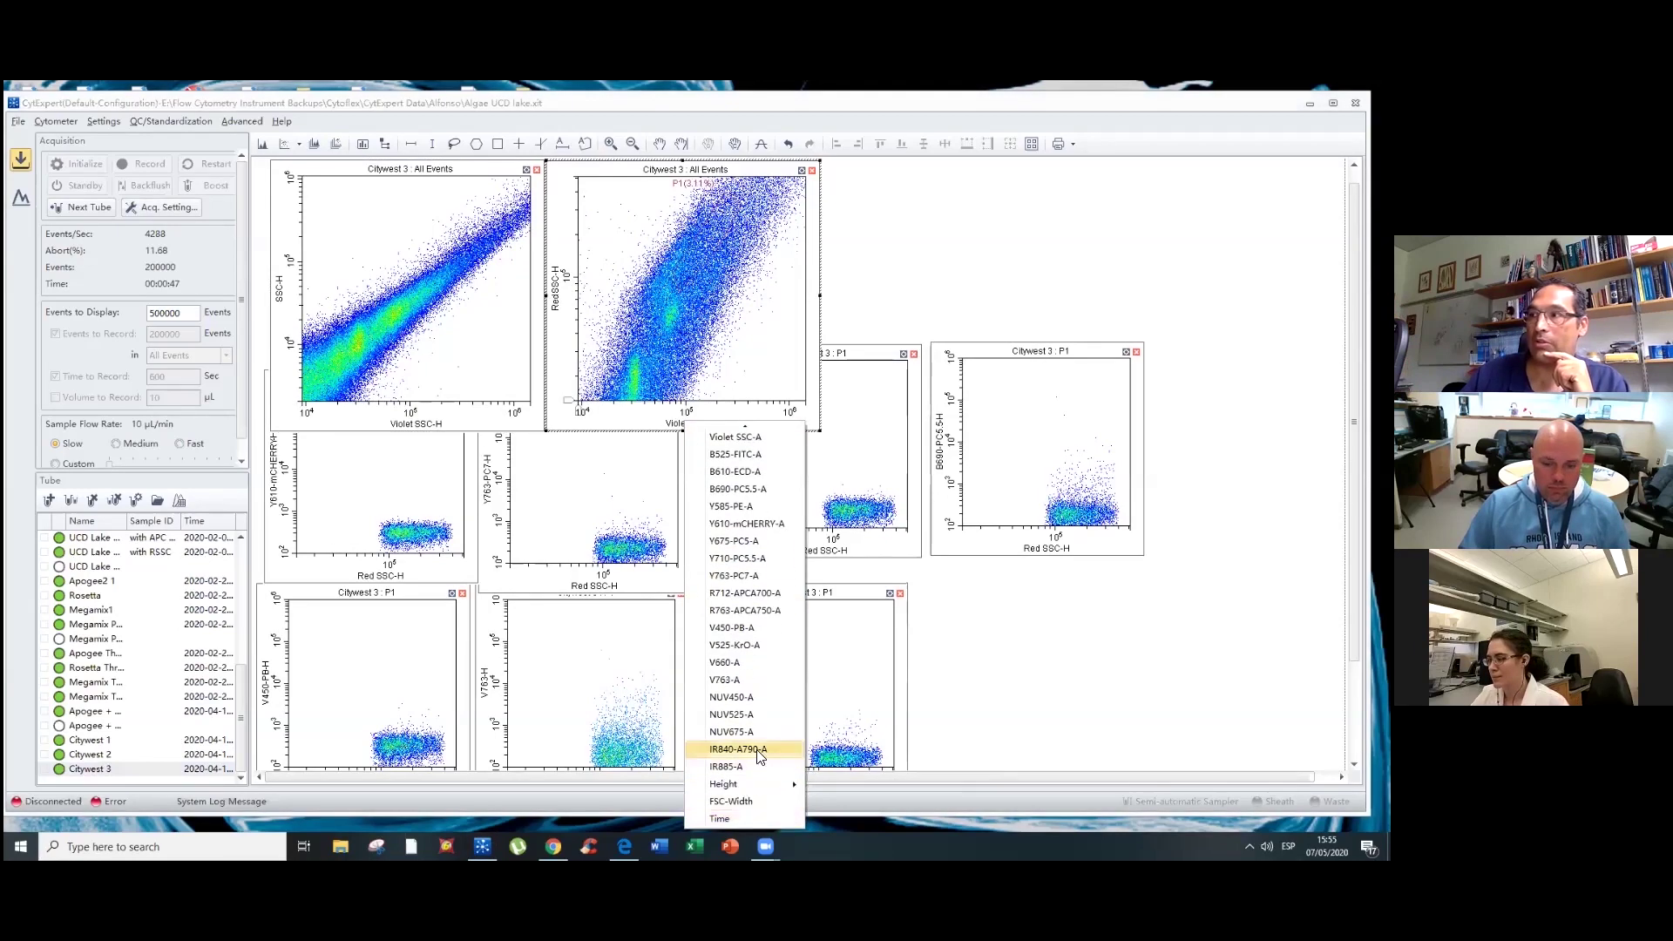
{"action": "mouse_move", "coordinate": [740, 784]}
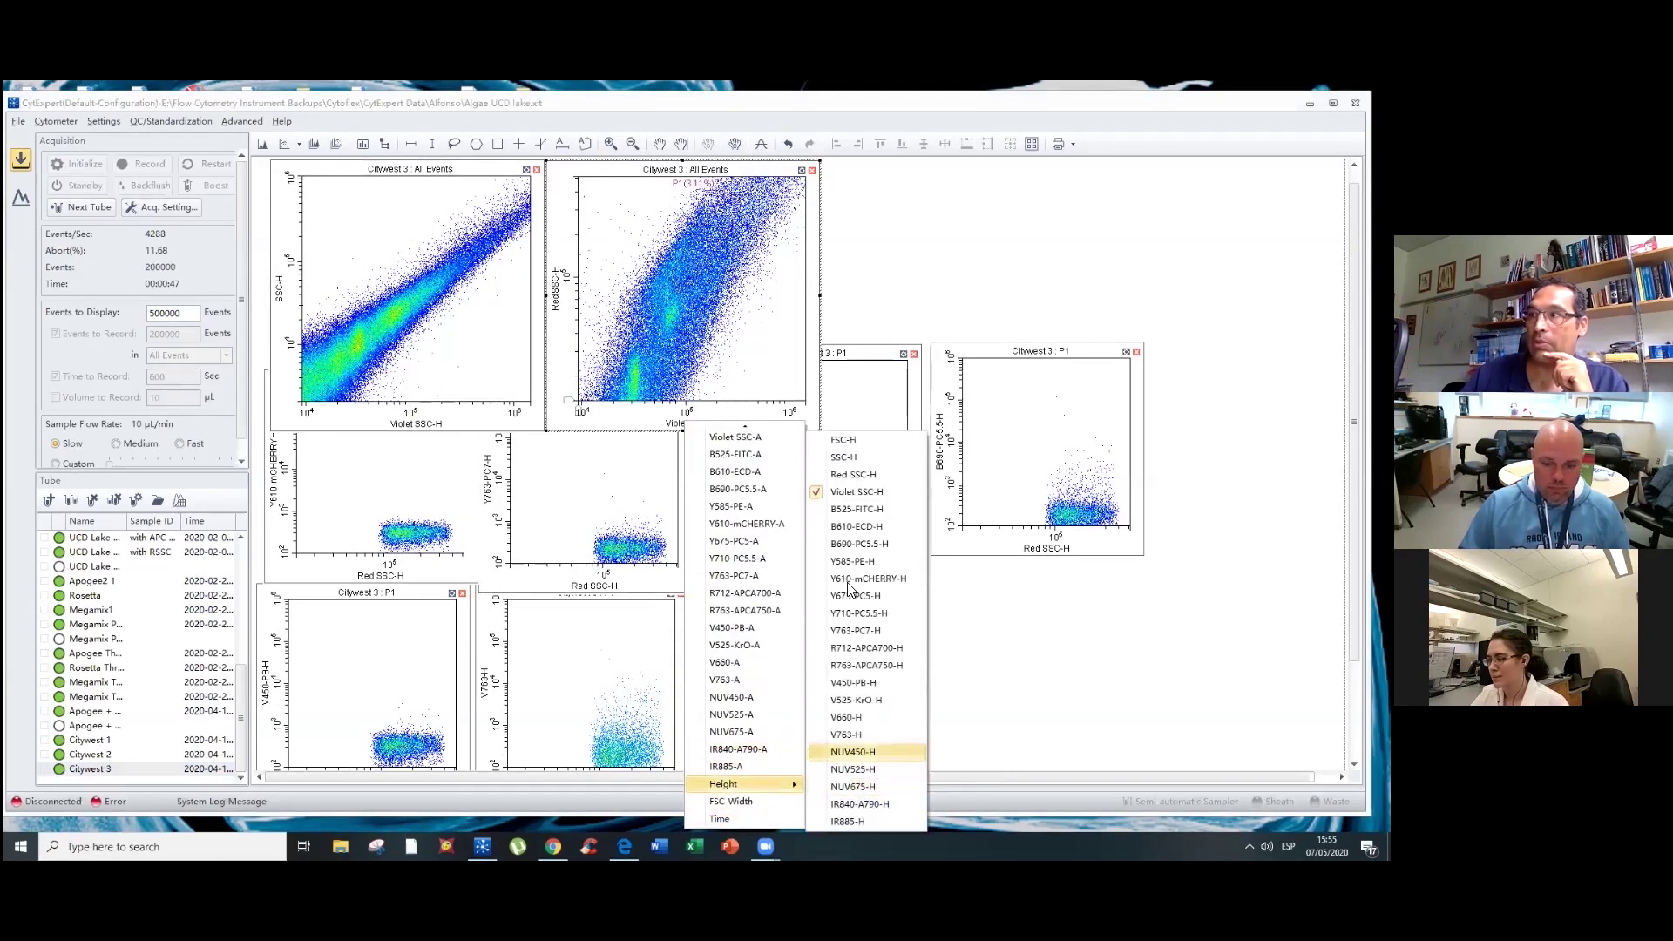
{"action": "left_click", "coordinate": [844, 457]}
{"action": "left_click", "coordinate": [684, 478]}
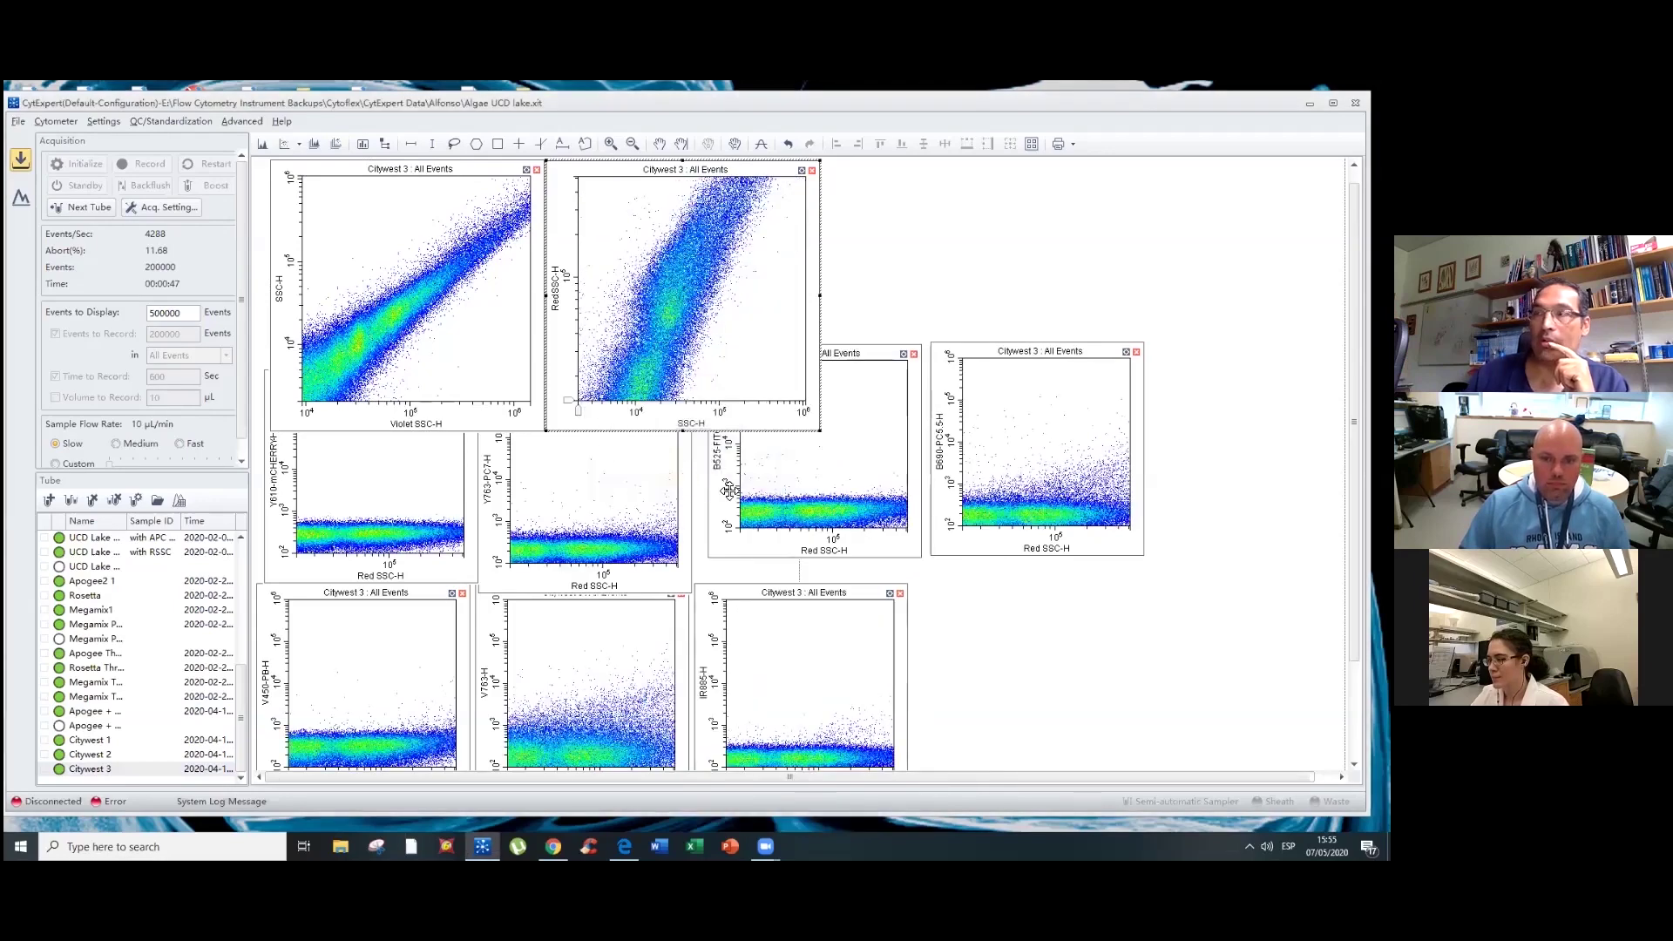